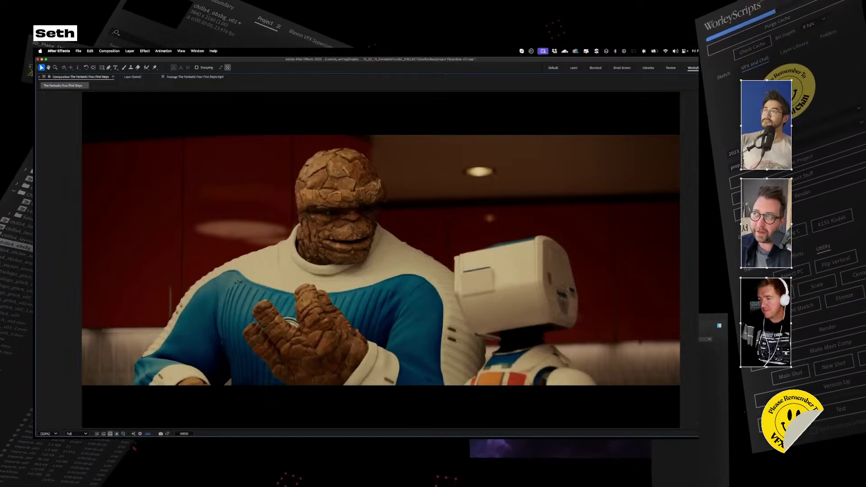
# Play the trailer, restore the full panel layout, and move through the timeline to the flaming figure flying over the night city
pyautogui.press('space')
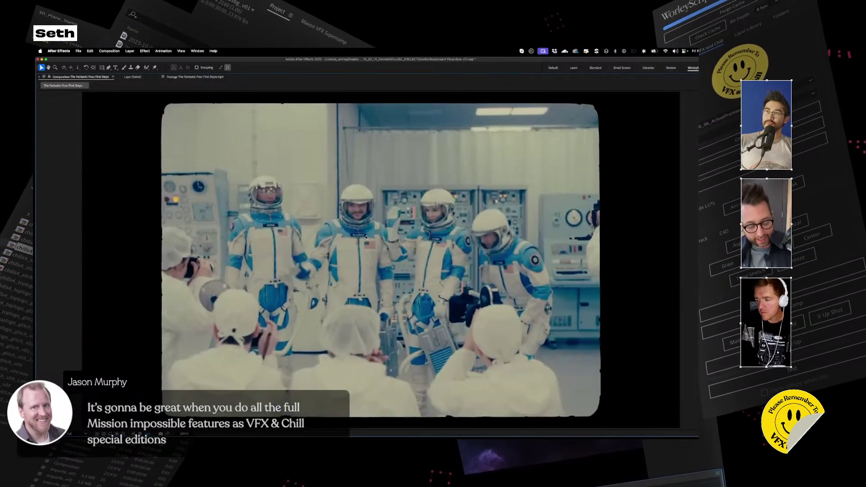
pyautogui.press('`')
pyautogui.moveTo(411, 309); pyautogui.dragTo(423, 311)
pyautogui.moveTo(426, 312); pyautogui.dragTo(441, 311)
pyautogui.press('space')
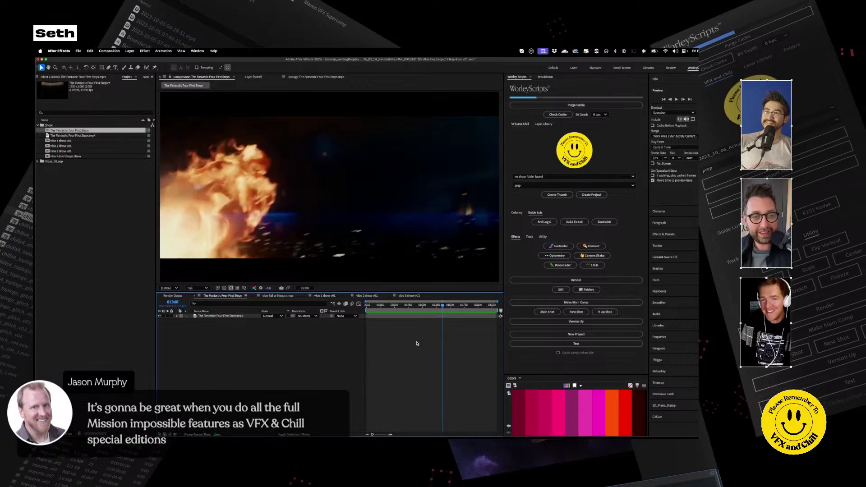
pyautogui.press('space')
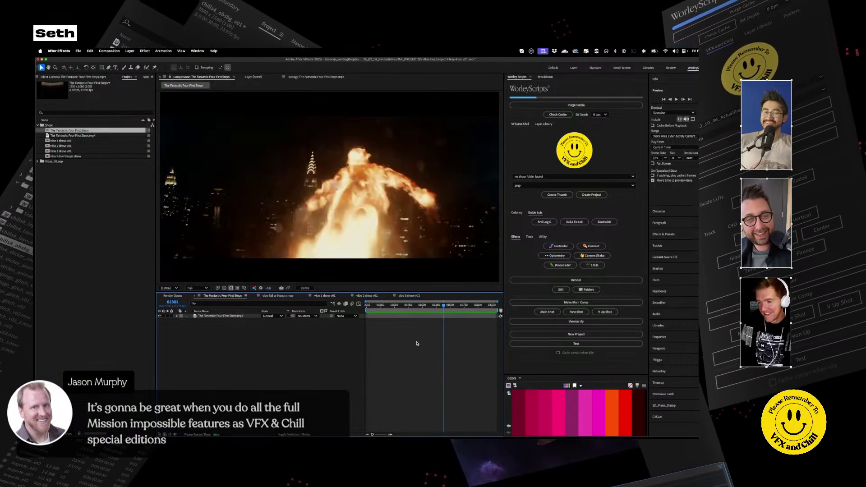
# Examine the fire flight shot frame by frame, backwards from the flaming figure above the skyline to the man running along the railing
pyautogui.press('pagedown')
pyautogui.press('pagedown')
pyautogui.press('pageup')
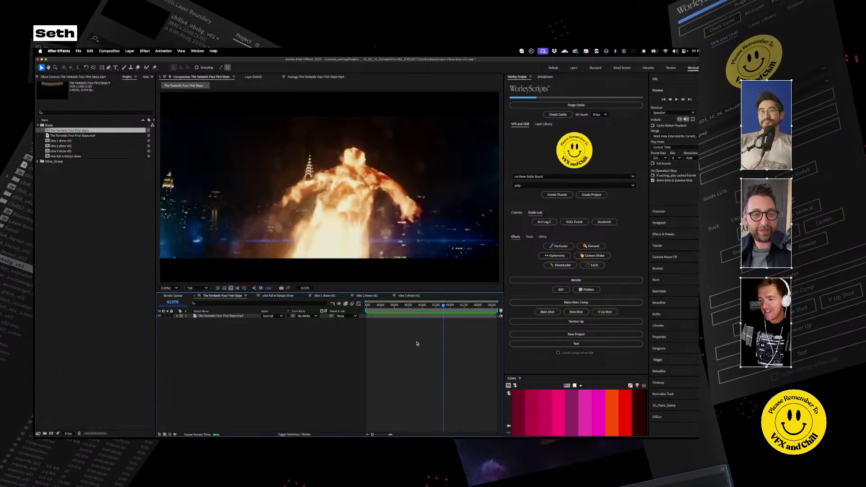
pyautogui.press('pageup')
pyautogui.press('pageup')
pyautogui.press('pageup')
pyautogui.press('pageup')
pyautogui.press('pageup')
pyautogui.press('pageup')
pyautogui.press('pageup')
pyautogui.press('pageup')
pyautogui.press('pageup')
pyautogui.press('pageup')
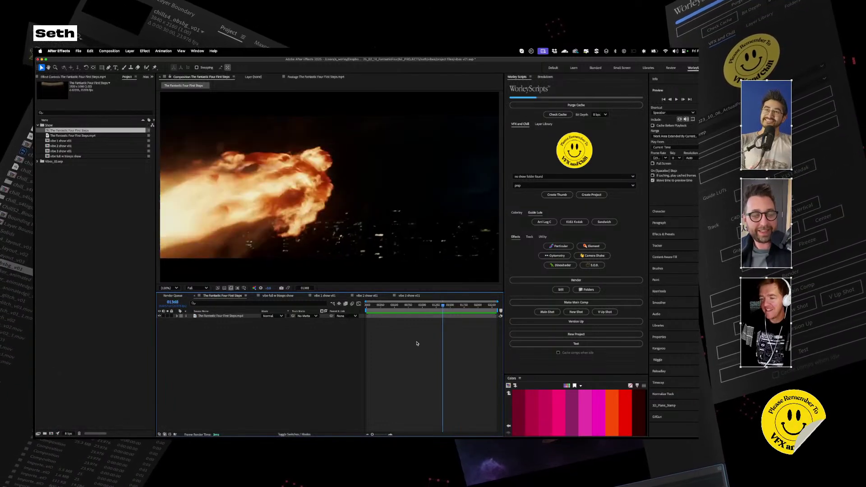
pyautogui.press('pageup')
pyautogui.press('pageup')
pyautogui.press('pageup')
pyautogui.press('pageup')
pyautogui.press('pageup')
pyautogui.press('pageup')
pyautogui.press('pageup')
pyautogui.press('pageup')
pyautogui.press('pageup')
pyautogui.press('pageup')
pyautogui.press('pageup')
pyautogui.press('pageup')
pyautogui.press('pageup')
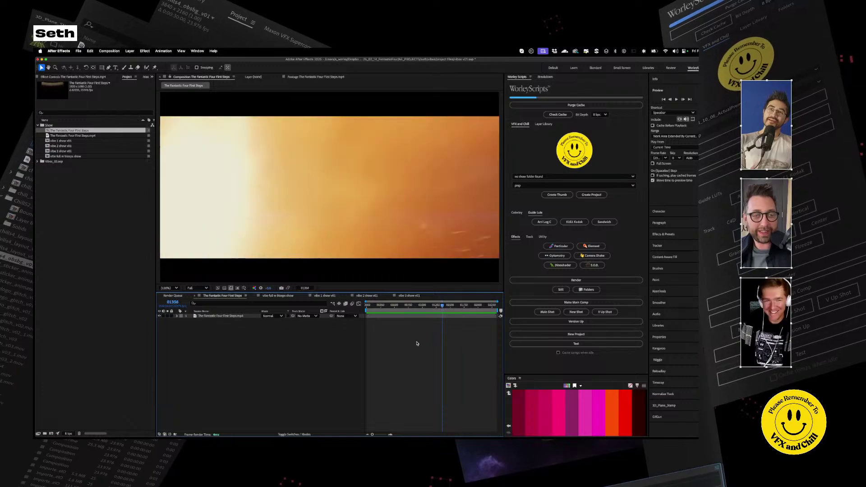
pyautogui.press('pageup')
pyautogui.press('pageup')
pyautogui.press('pageup')
pyautogui.press('pageup')
pyautogui.press('pageup')
pyautogui.press('pageup')
pyautogui.press('pageup')
pyautogui.press('pageup')
pyautogui.press('pageup')
pyautogui.press('pageup')
pyautogui.press('pageup')
pyautogui.press('pageup')
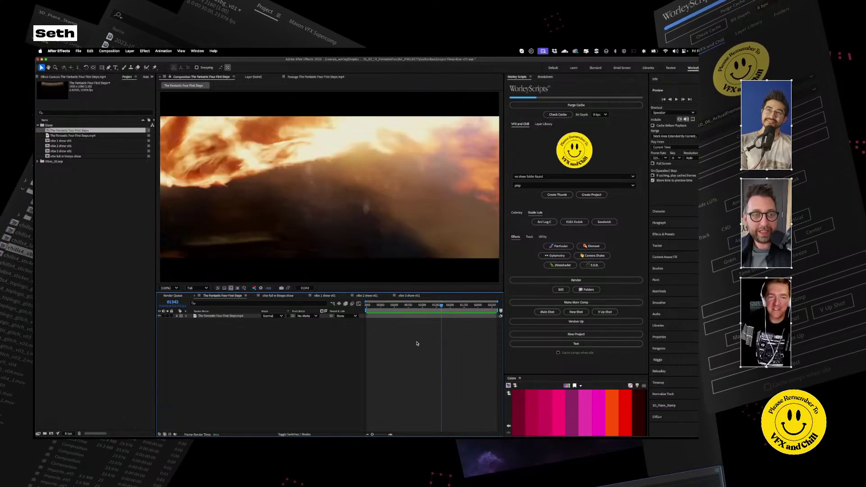
pyautogui.press('pageup')
pyautogui.press('pageup')
pyautogui.press('pageup')
pyautogui.press('pageup')
pyautogui.press('pageup')
pyautogui.press('pageup')
pyautogui.press('pageup')
pyautogui.press('pageup')
pyautogui.press('pageup')
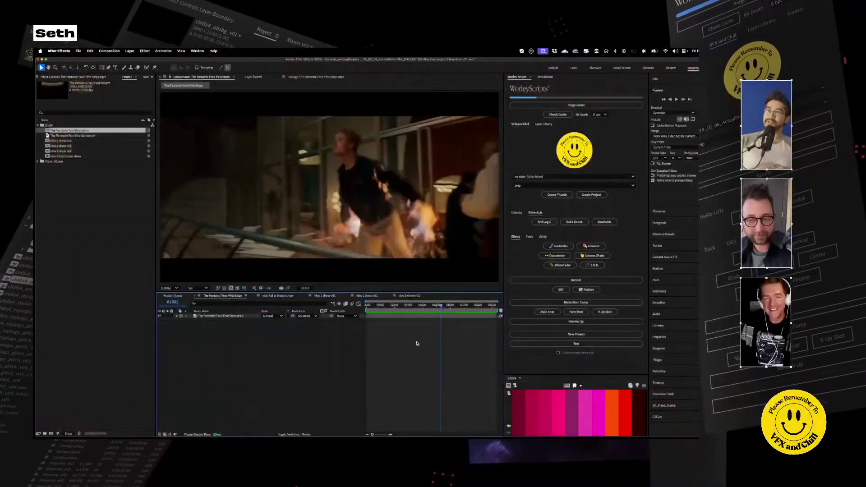
# Examine the transformation frames back and forth, from the running man catching fire to the flames filling the shot
pyautogui.press('pagedown')
pyautogui.press('pagedown')
pyautogui.press('pagedown')
pyautogui.press('pagedown')
pyautogui.press('pageup')
pyautogui.press('pageup')
pyautogui.press('pageup')
pyautogui.press('pageup')
pyautogui.press('pageup')
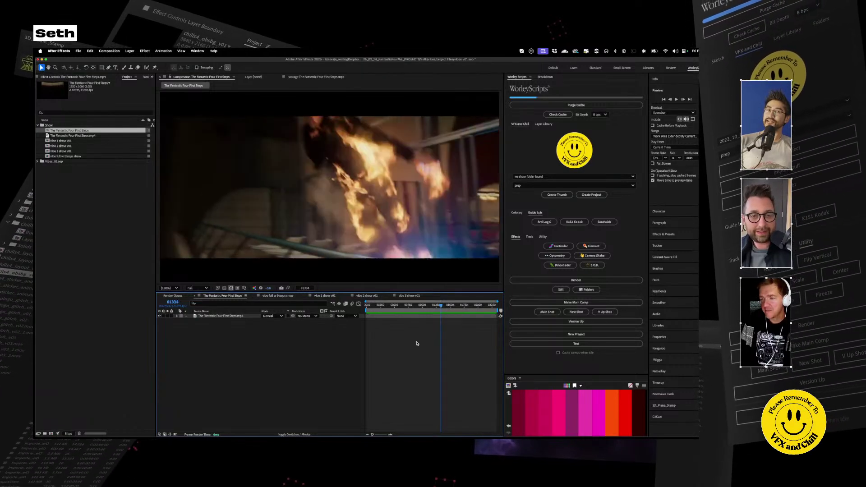
pyautogui.press('pagedown')
pyautogui.press('pagedown')
pyautogui.press('pagedown')
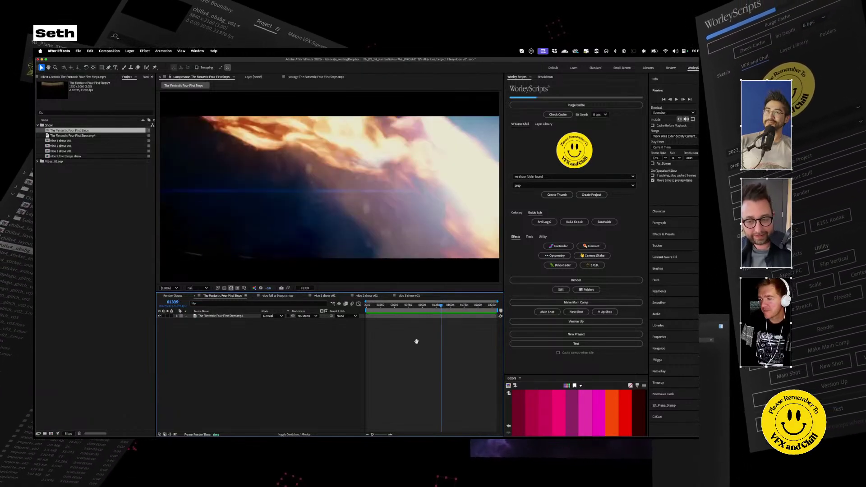
# Play the trailer onward and review the dark close-up of the long-bearded man, then continue playback from there
pyautogui.press('space')
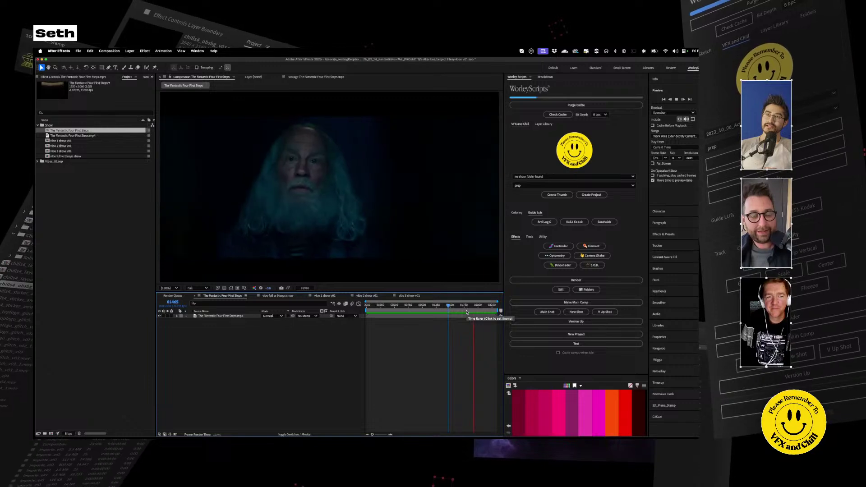
pyautogui.click(473, 308)
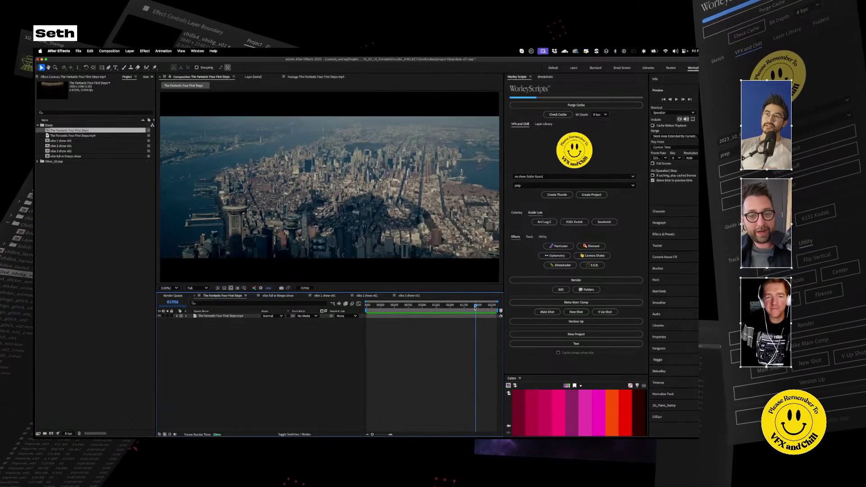
pyautogui.moveTo(472, 307); pyautogui.dragTo(474, 307)
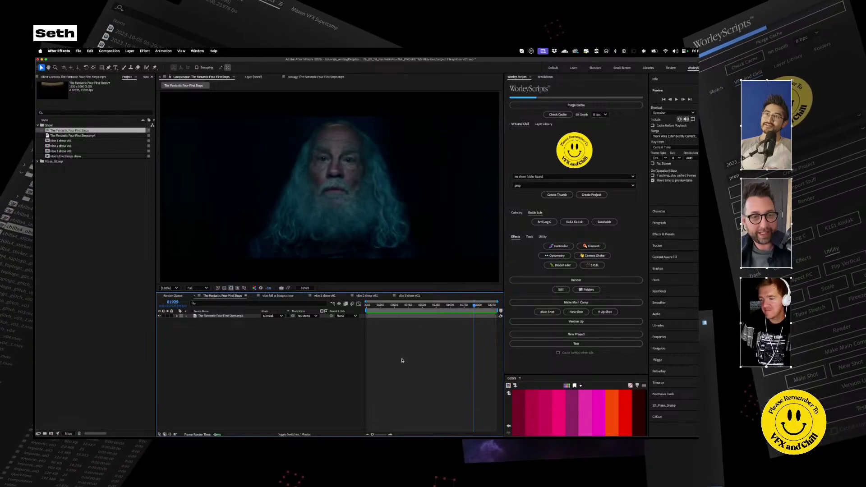
pyautogui.press('space')
pyautogui.press('space')
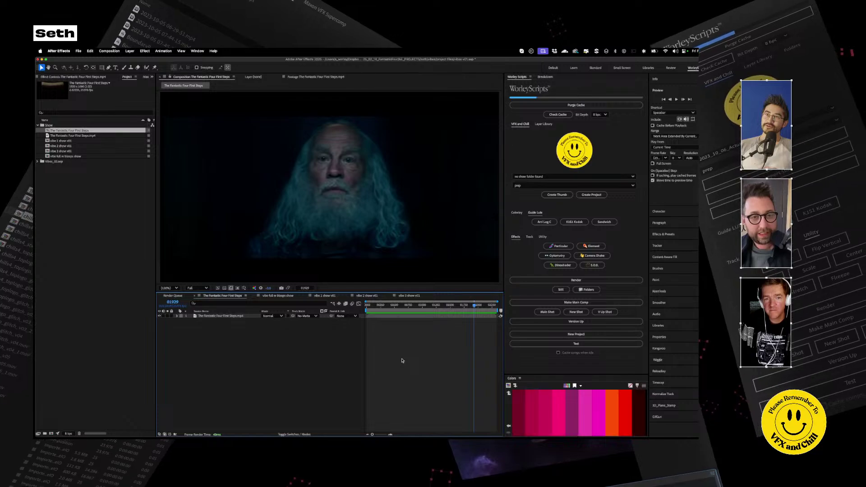
pyautogui.press('space')
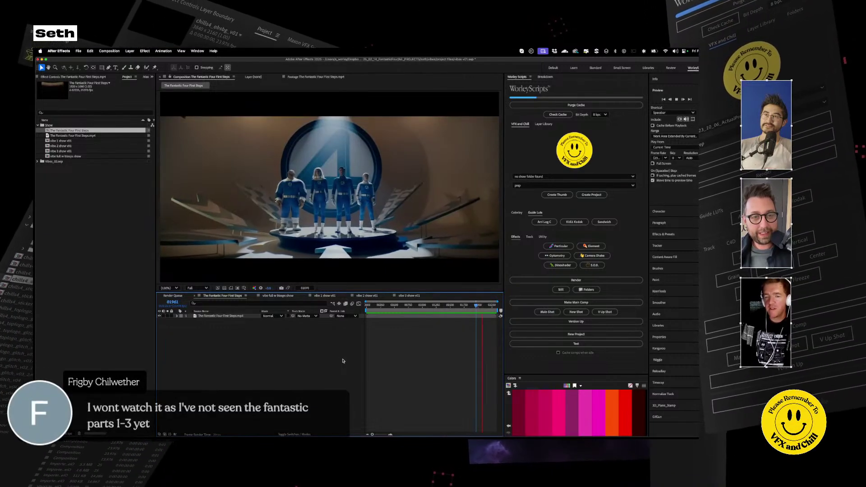
# Move the trailer to the shot of the rock character with the robot and inspect the robot's head up close
pyautogui.moveTo(441, 305); pyautogui.dragTo(408, 311)
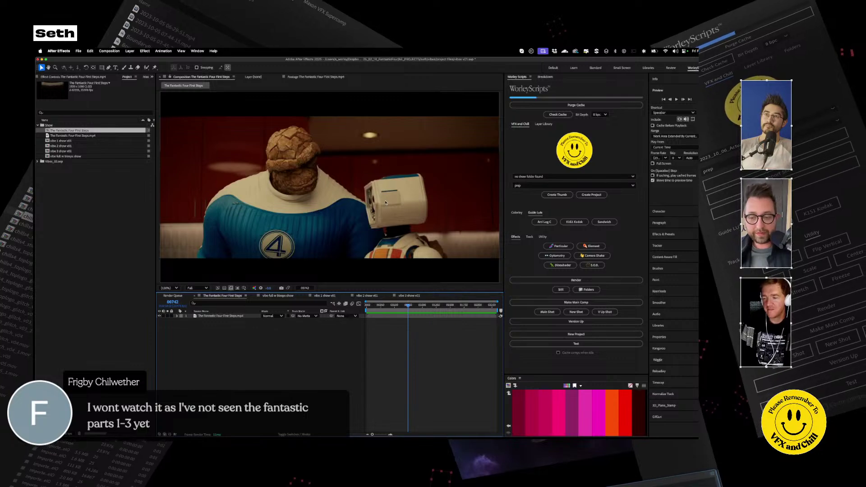
pyautogui.scroll(3, 386, 203)
pyautogui.scroll(-1, 385, 203)
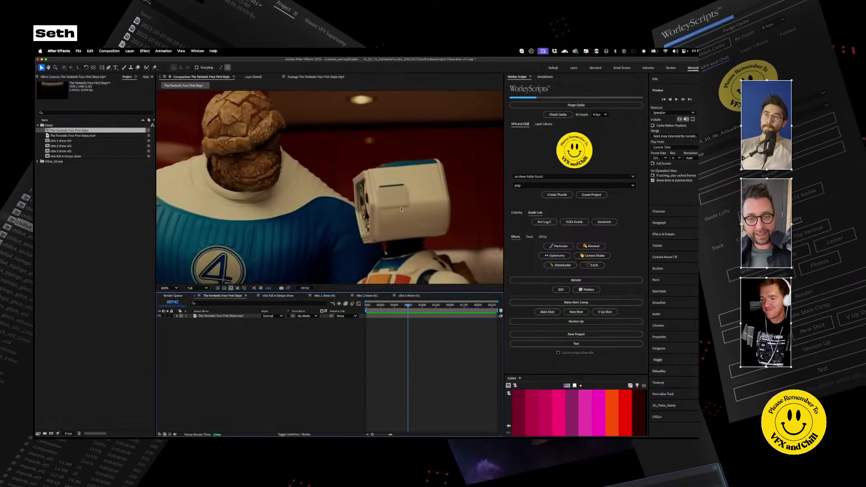
pyautogui.scroll(3, 401, 209)
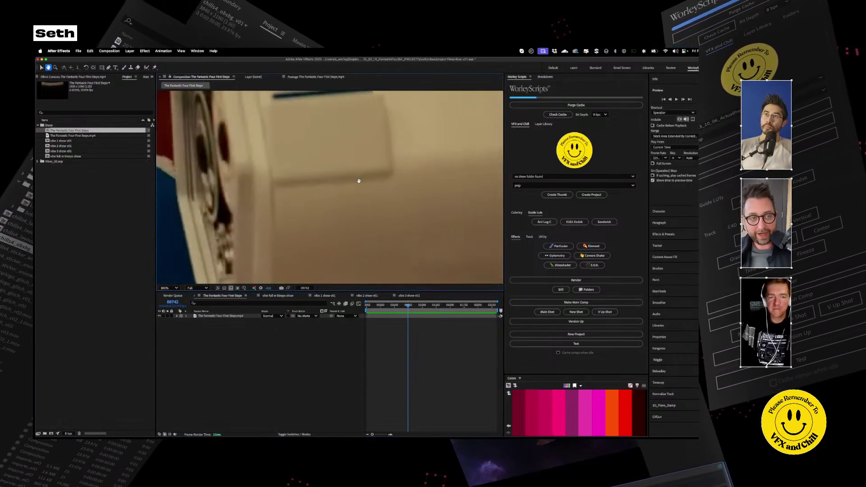
pyautogui.scroll(-2, 359, 182)
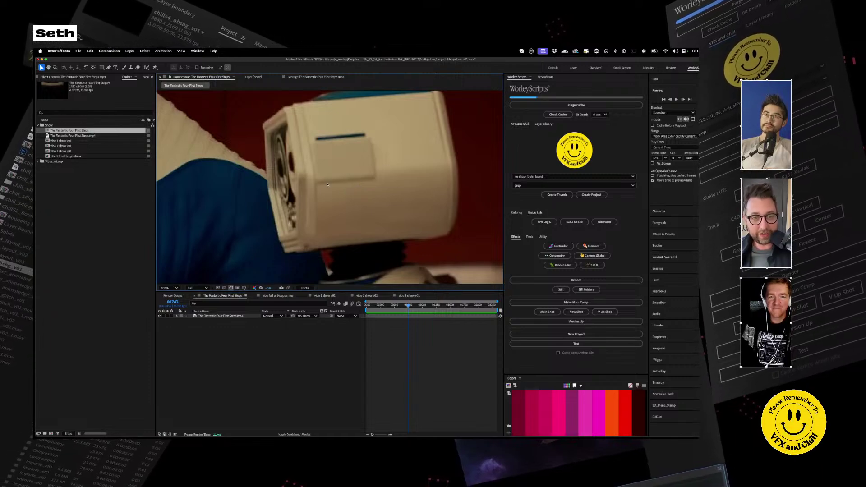
pyautogui.scroll(-1, 327, 184)
# Review the rock character's kitchen shots and inspect the close-up with his hand at his mouth in an enlarged viewer
pyautogui.moveTo(407, 307)
pyautogui.mouseDown()
pyautogui.moveTo(417, 306)
pyautogui.moveTo(393, 306)
pyautogui.mouseUp()
pyautogui.press('/')
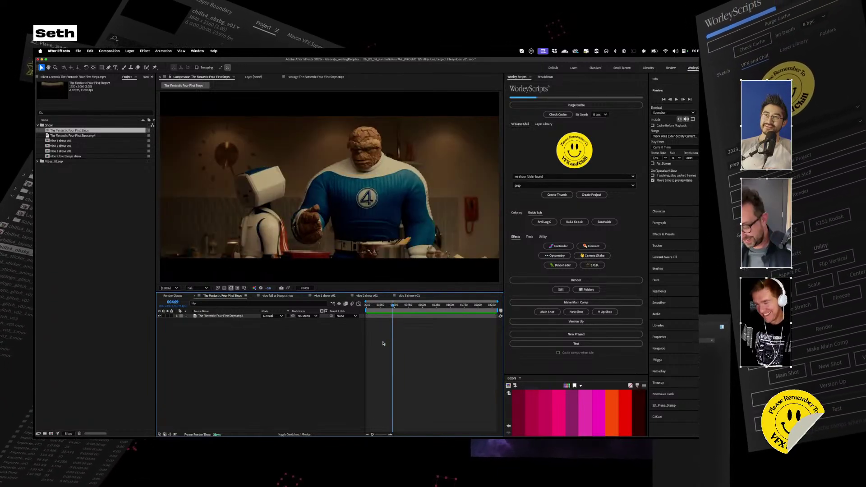
pyautogui.moveTo(393, 307); pyautogui.dragTo(395, 309)
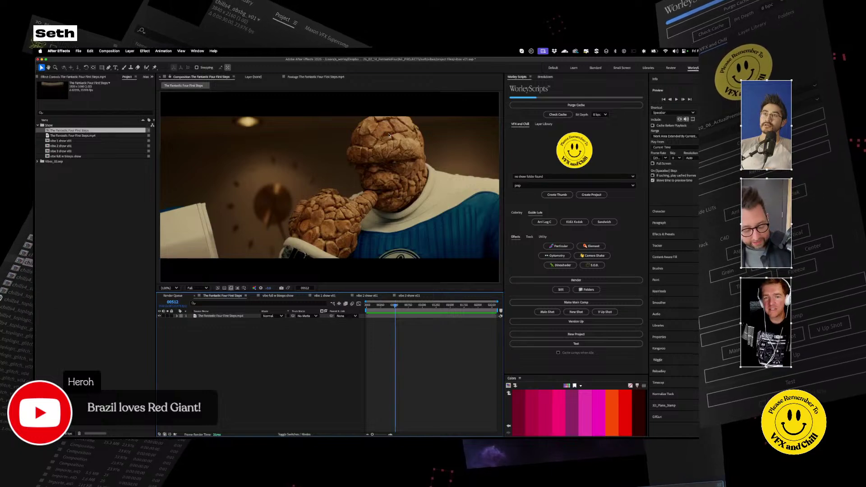
pyautogui.press('`')
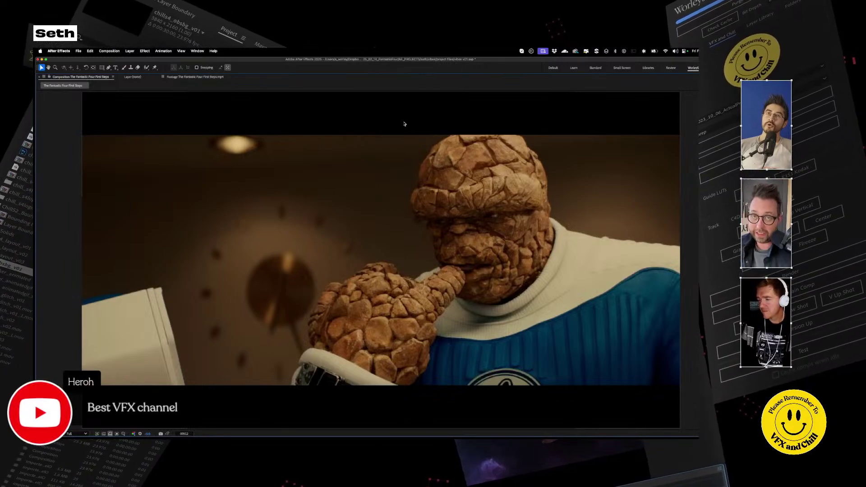
pyautogui.press('`')
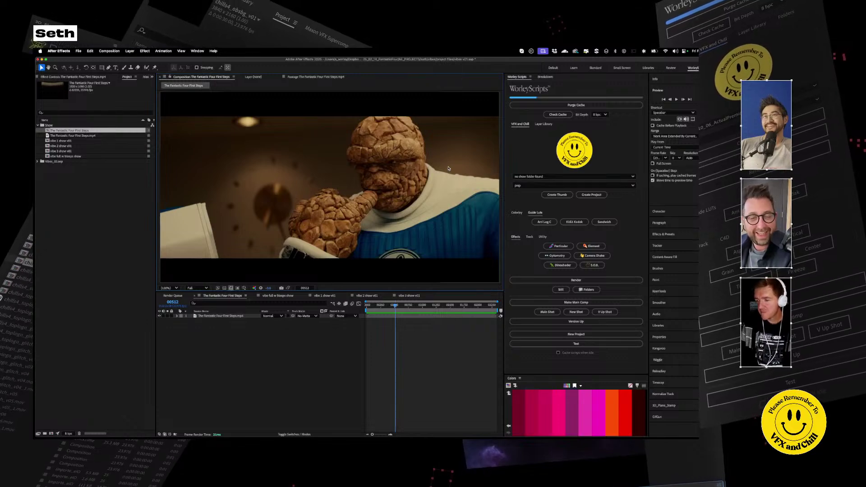
# Scrub from the hand-to-mouth close-up to the red-walled shot of the rock character beside the robot
pyautogui.moveTo(394, 307); pyautogui.dragTo(394, 308)
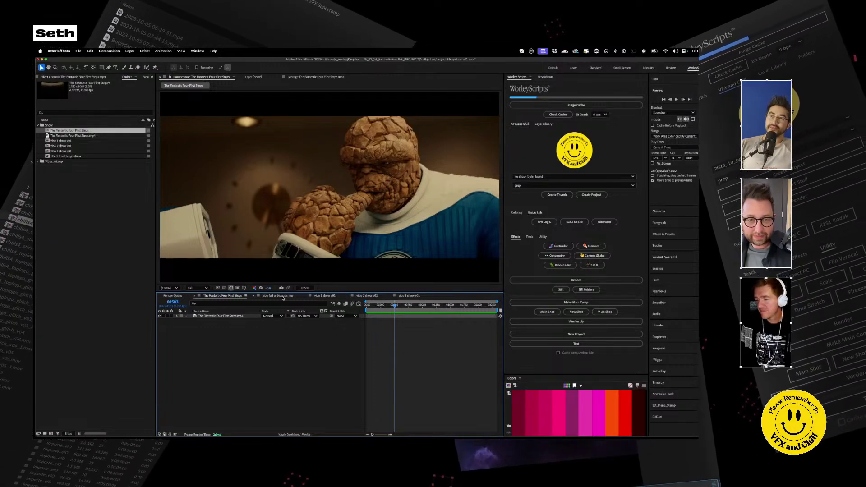
pyautogui.moveTo(394, 307); pyautogui.dragTo(410, 308)
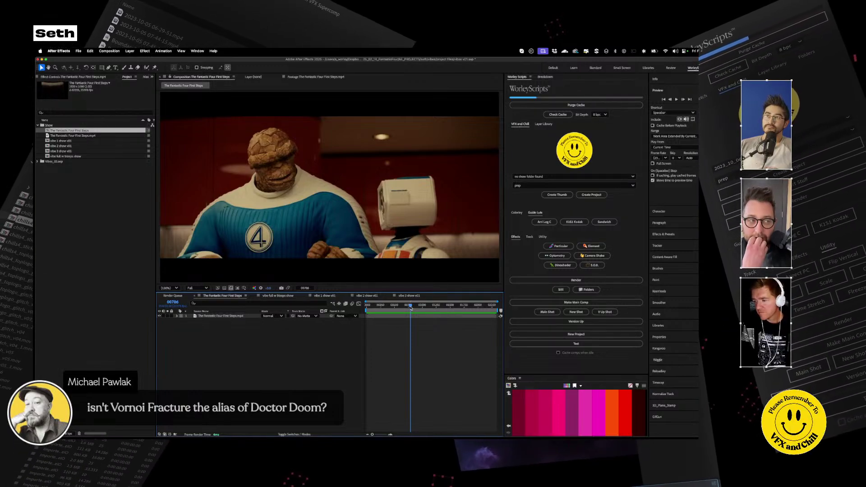
pyautogui.doubleClick(99, 212)
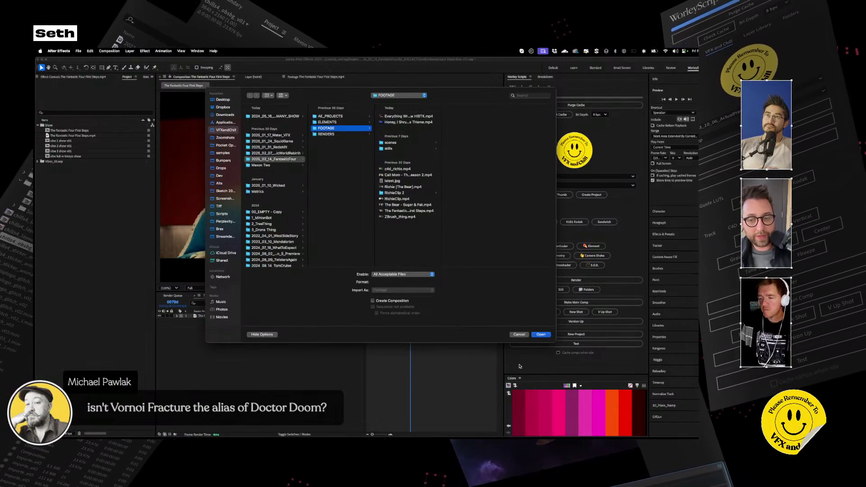
pyautogui.click(519, 334)
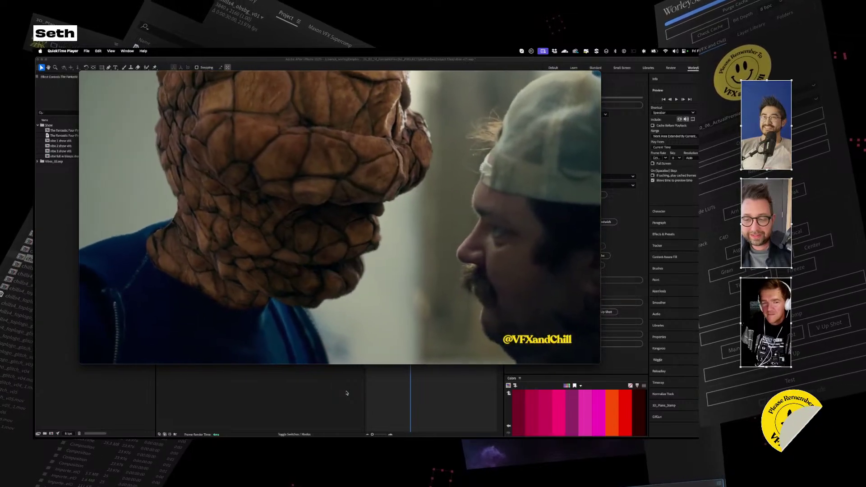
# In QuickTime Player, mute the rock-head clip and scrub back to the shot of the two figures facing each other
pyautogui.press('space')
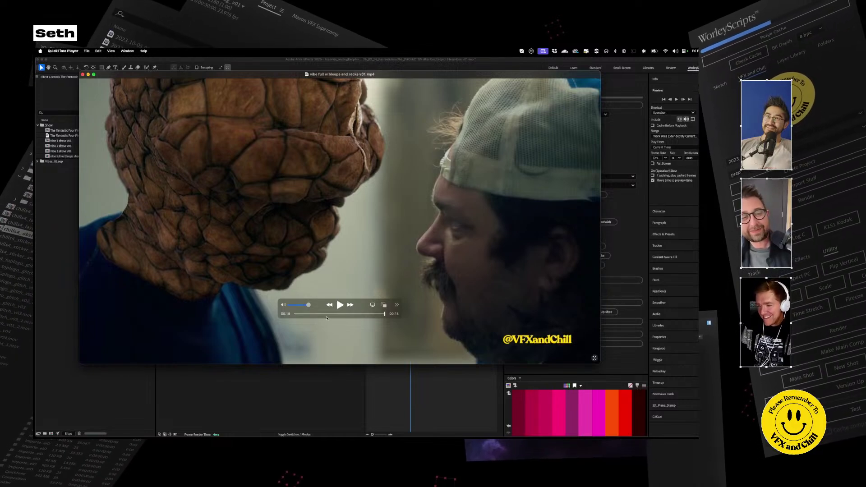
pyautogui.moveTo(310, 308); pyautogui.dragTo(289, 306)
pyautogui.moveTo(372, 314); pyautogui.dragTo(346, 321)
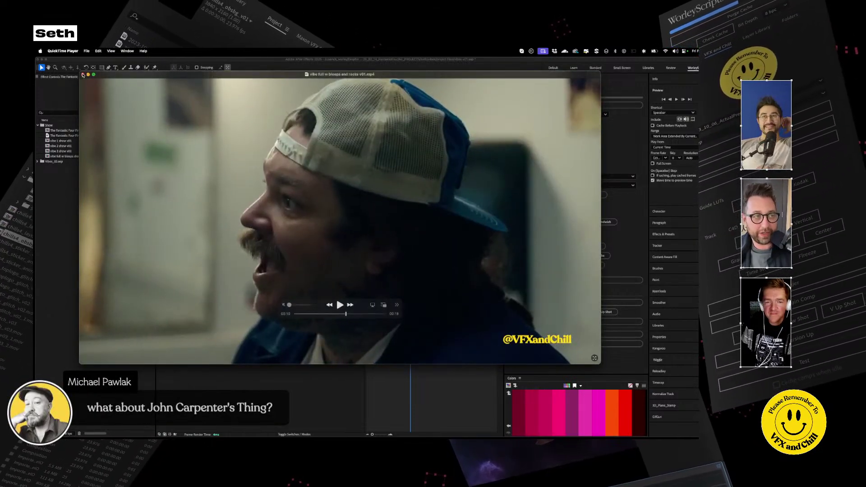
pyautogui.moveTo(295, 315); pyautogui.dragTo(312, 315)
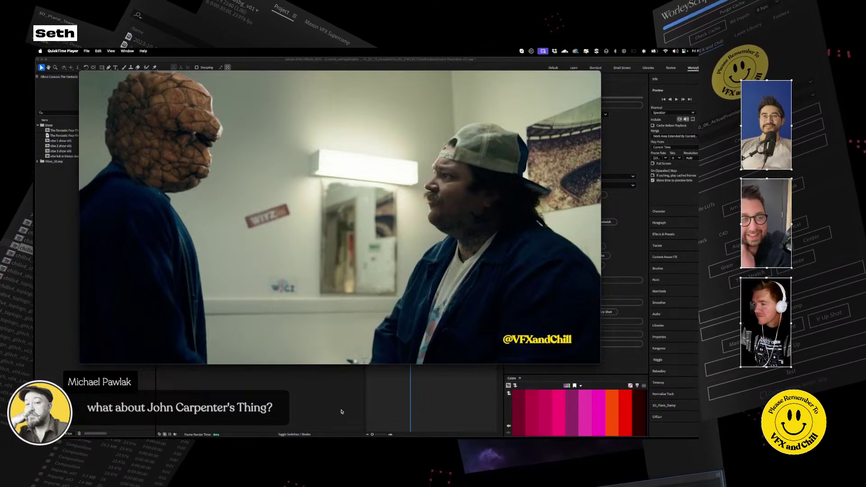
# Replay the rock-head clip from its start with sound, and return to the opening shot of both figures
pyautogui.moveTo(315, 236)
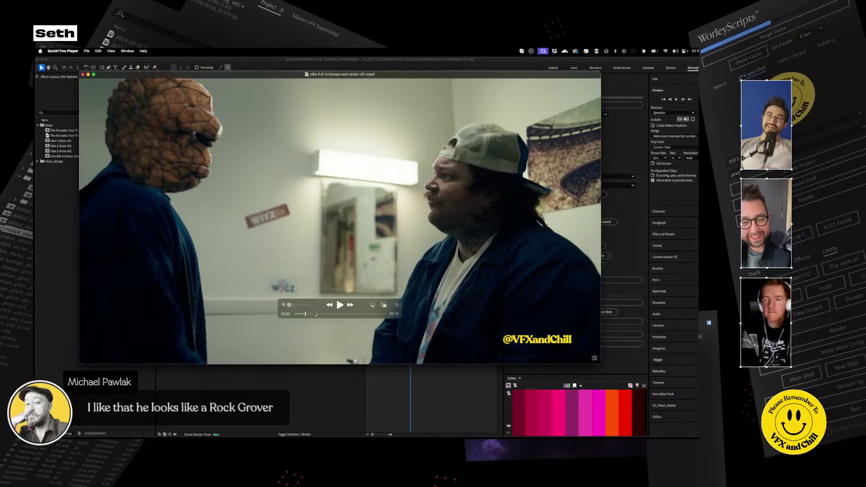
pyautogui.click(341, 304)
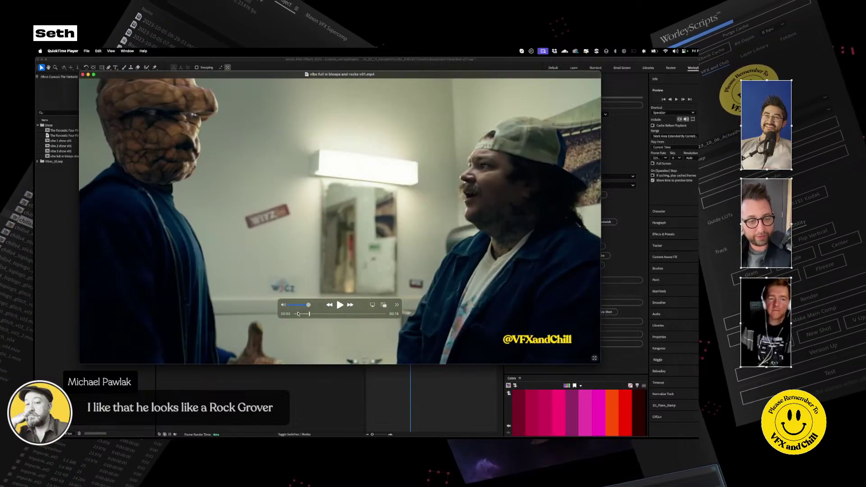
pyautogui.moveTo(298, 313); pyautogui.dragTo(285, 313)
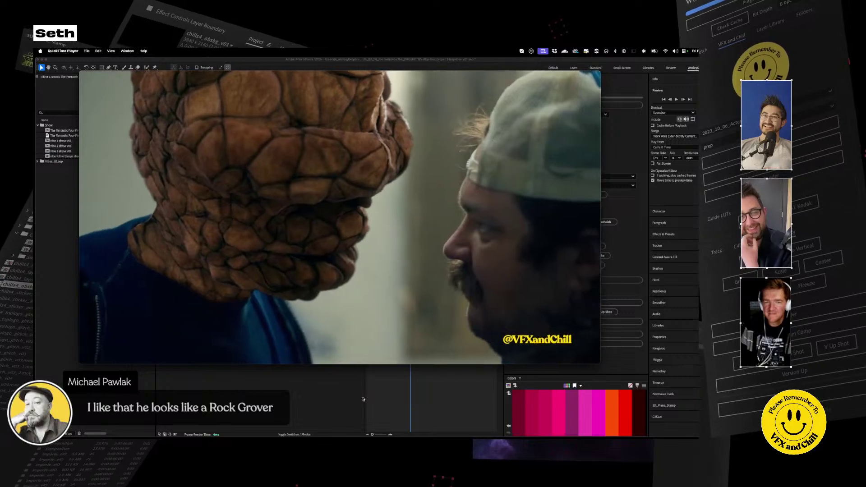
pyautogui.moveTo(334, 345)
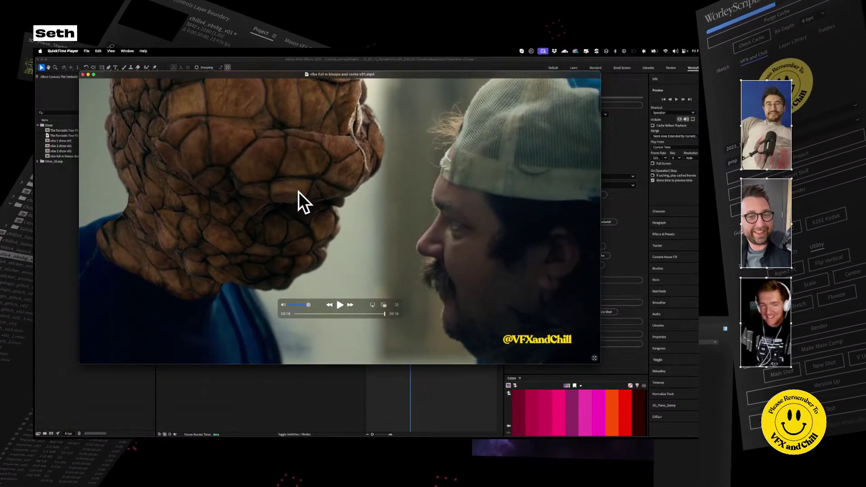
pyautogui.click(307, 314)
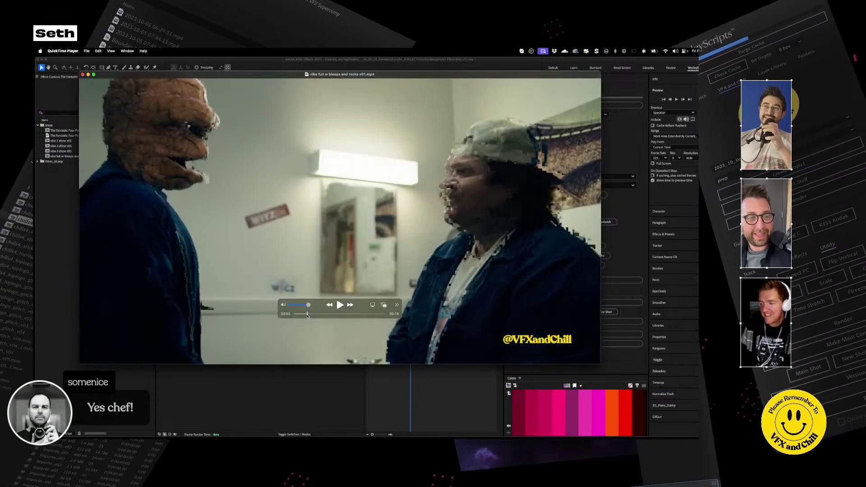
# Scrub the rock-head clip slightly back to the clean shot of both figures, toggle its playback, and close the clip
pyautogui.moveTo(307, 315); pyautogui.dragTo(304, 315)
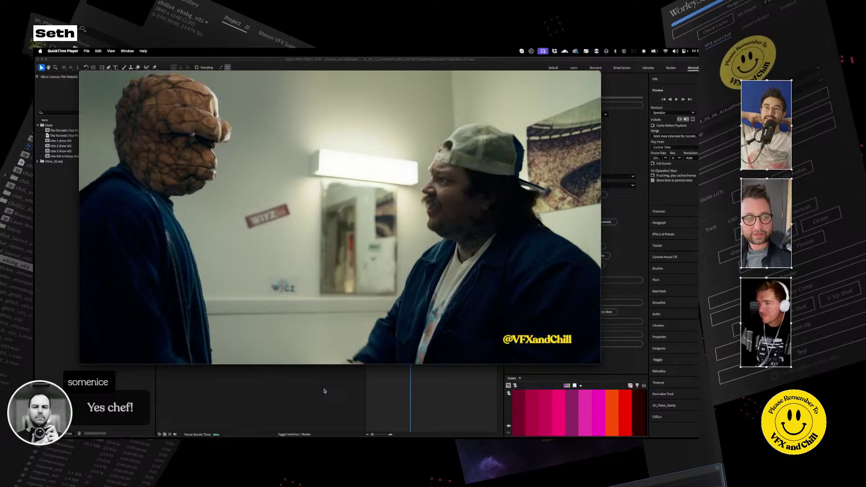
pyautogui.press('space')
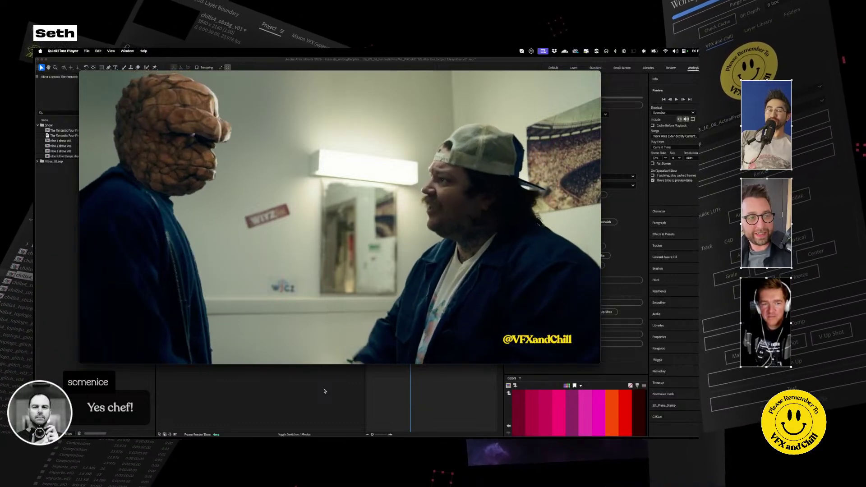
pyautogui.press('space')
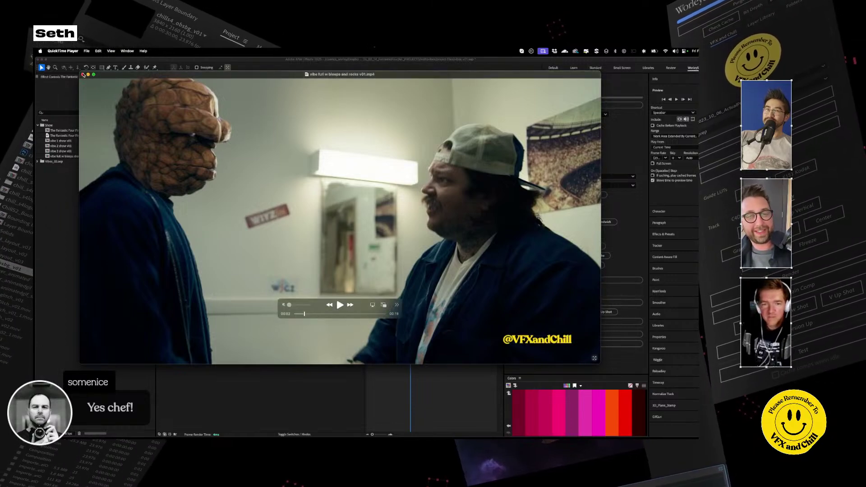
pyautogui.click(83, 75)
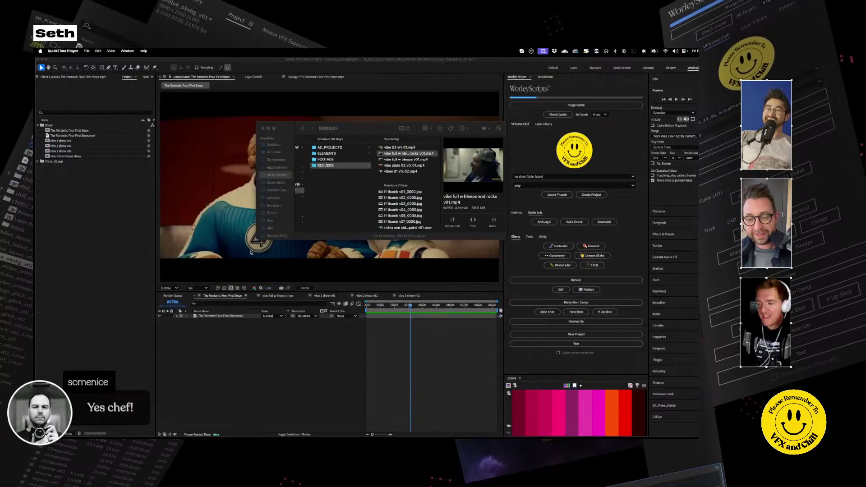
# Return to After Effects and scrub through the shots of the vibe full w bleeps show composition
pyautogui.click(263, 129)
pyautogui.click(242, 317)
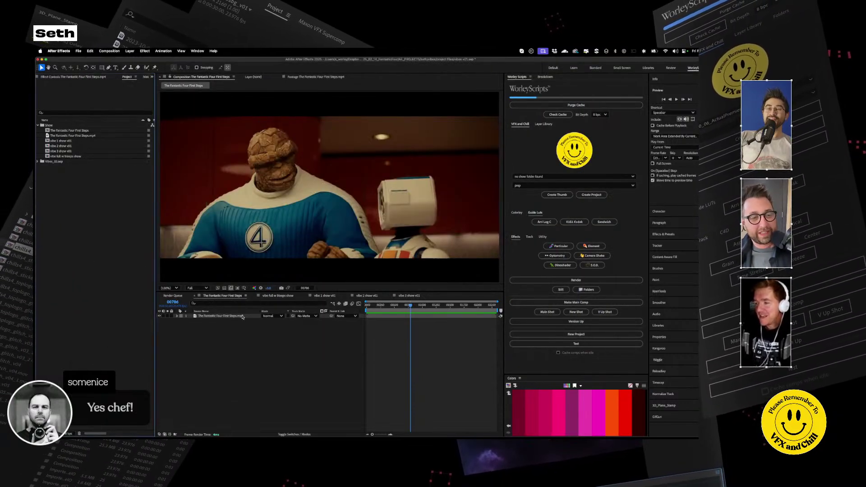
pyautogui.click(281, 296)
pyautogui.moveTo(372, 309); pyautogui.dragTo(406, 310)
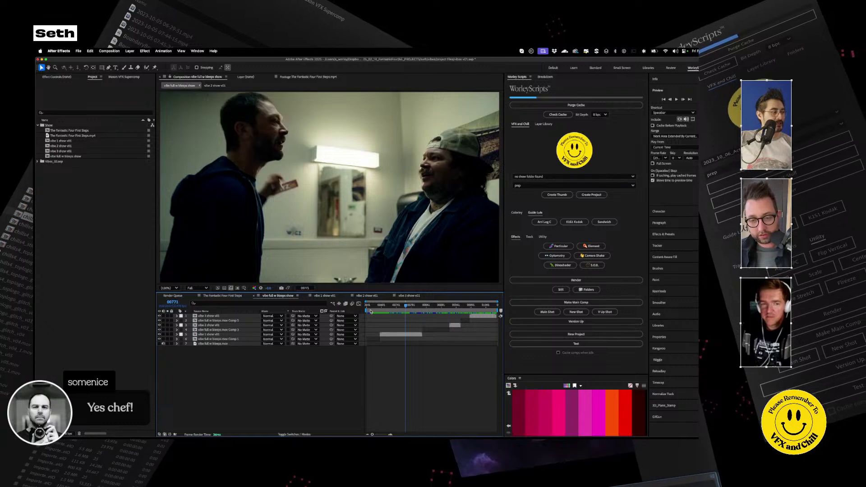
pyautogui.moveTo(413, 310); pyautogui.dragTo(402, 308)
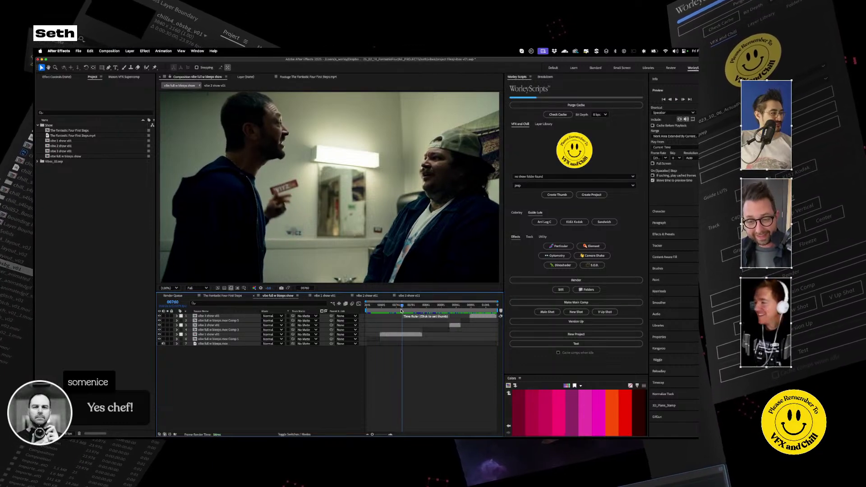
pyautogui.moveTo(456, 308); pyautogui.dragTo(485, 307)
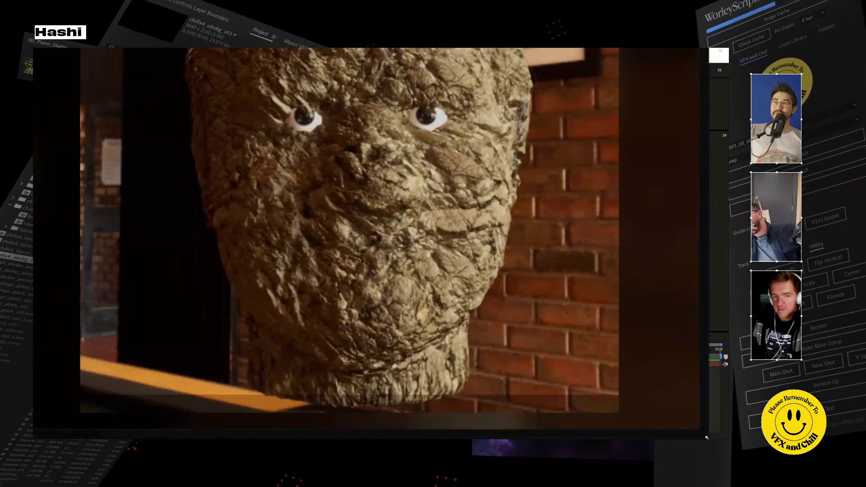
# Move the rock-textured head image aside, and watch the ZBrush_thing.mp4 sculpting video in a maximized player before closing it
pyautogui.moveTo(707, 438); pyautogui.dragTo(631, 402)
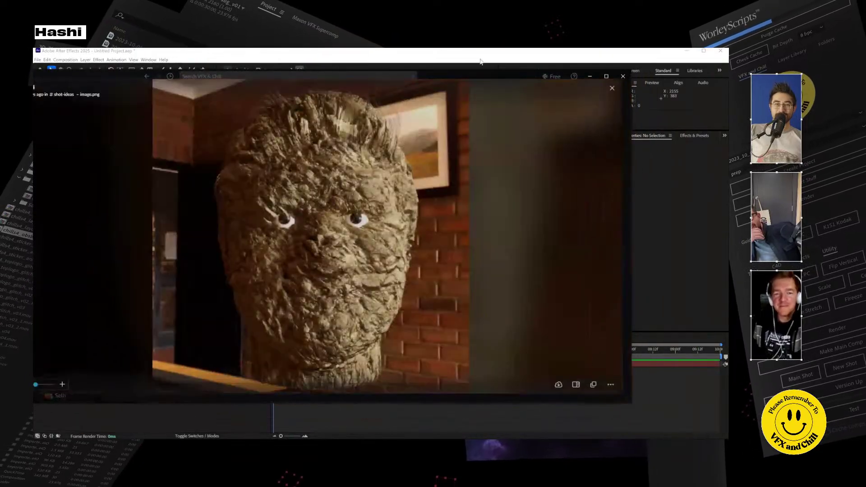
pyautogui.moveTo(515, 74); pyautogui.dragTo(37, 122)
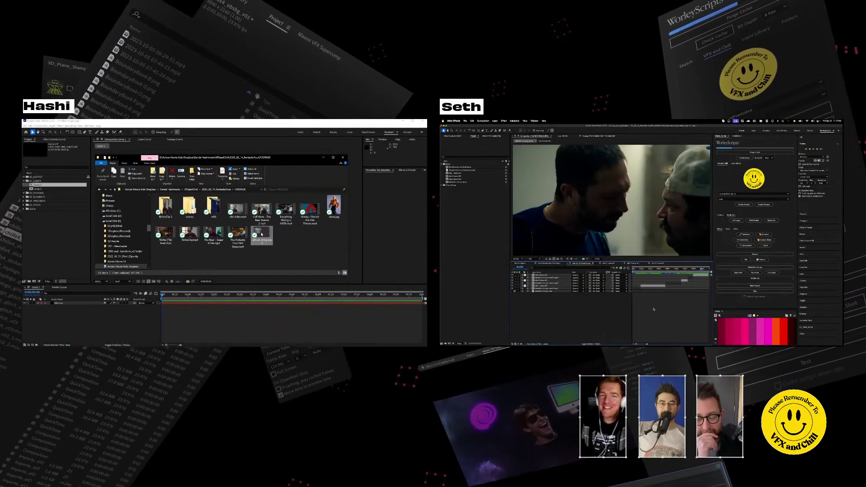
pyautogui.doubleClick(262, 234)
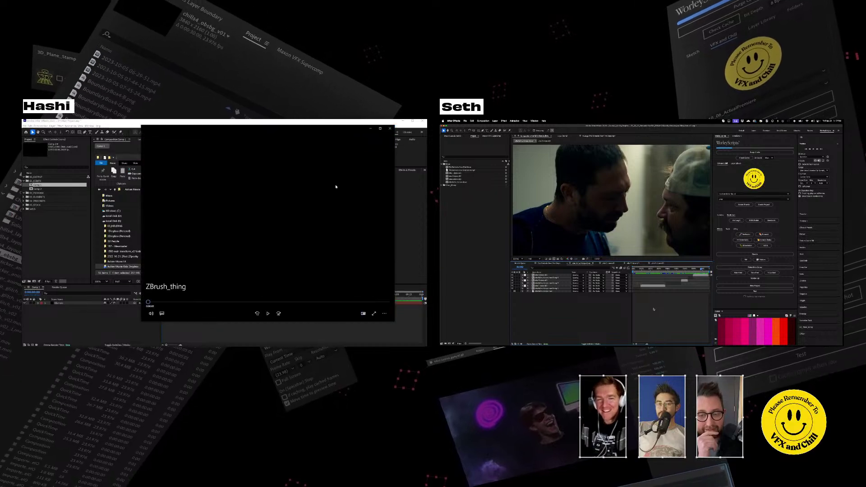
pyautogui.click(382, 128)
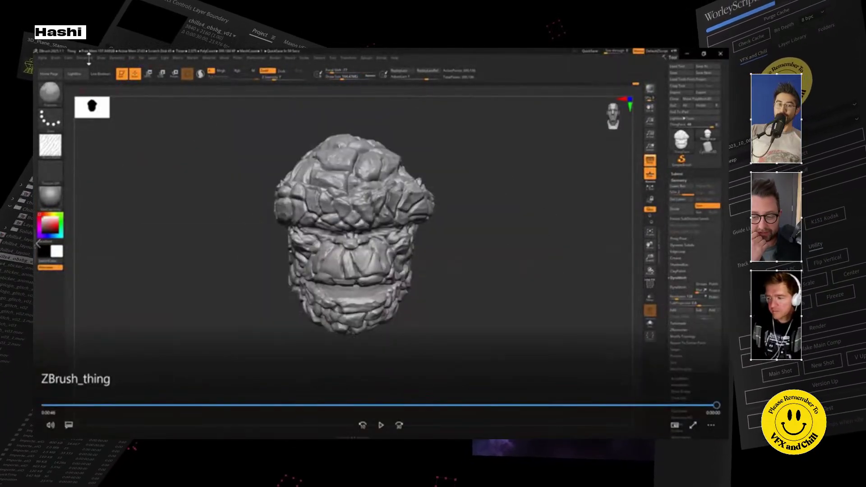
pyautogui.click(719, 54)
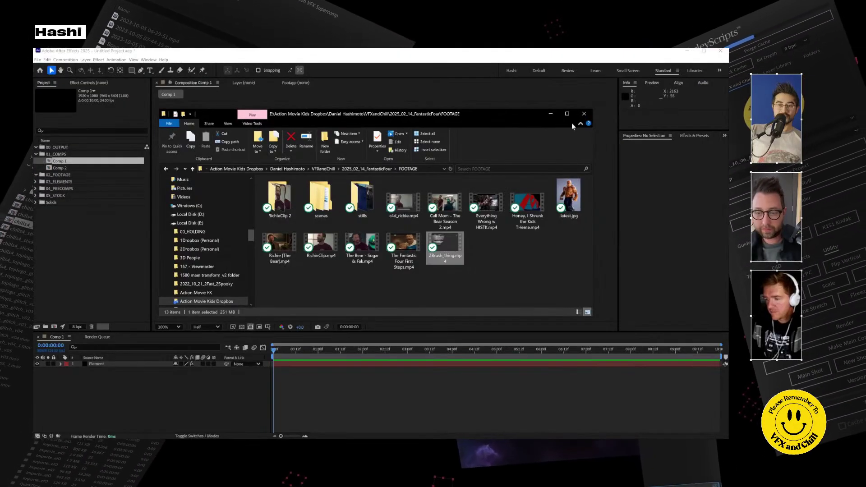
pyautogui.click(552, 114)
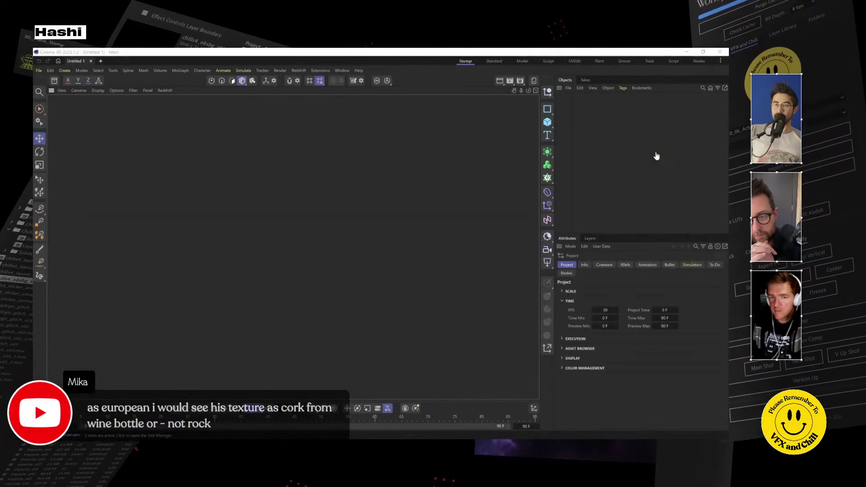
# In Cinema 4D, open ThingHead_09.c4d from the 3D STUFF folder inside the 2025_02_14_FantasticFour ELEMENTS folder
pyautogui.click(39, 70)
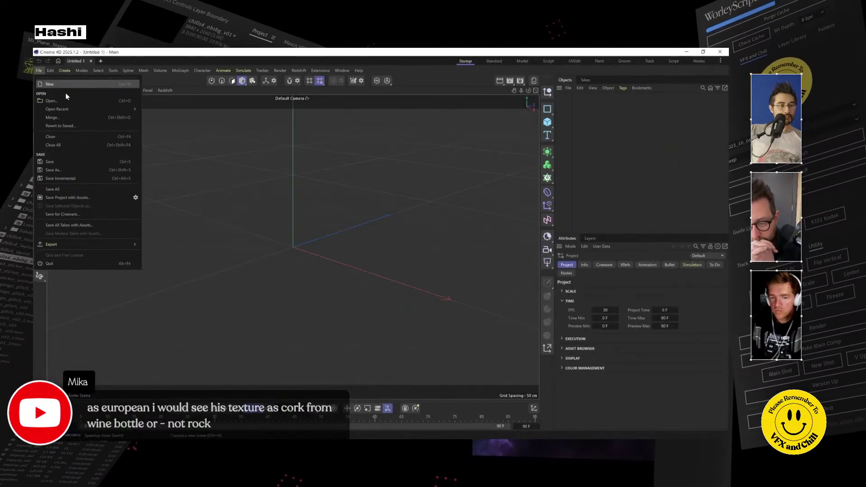
pyautogui.click(72, 100)
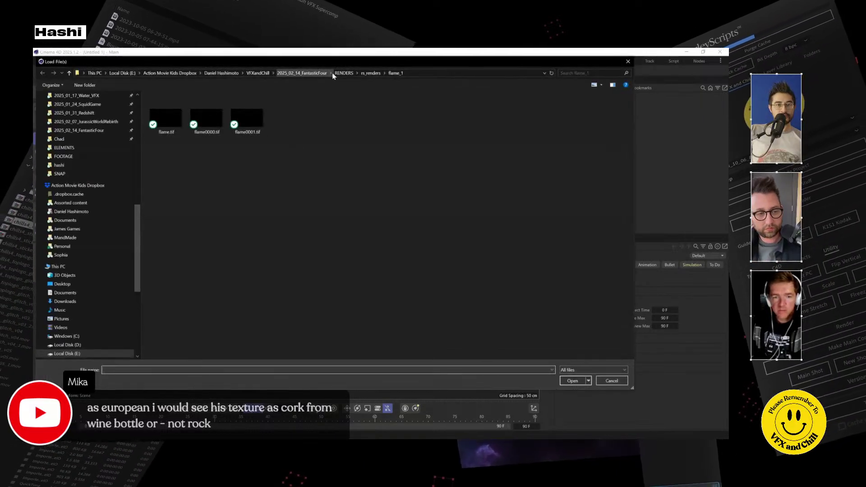
pyautogui.click(320, 73)
pyautogui.doubleClick(194, 115)
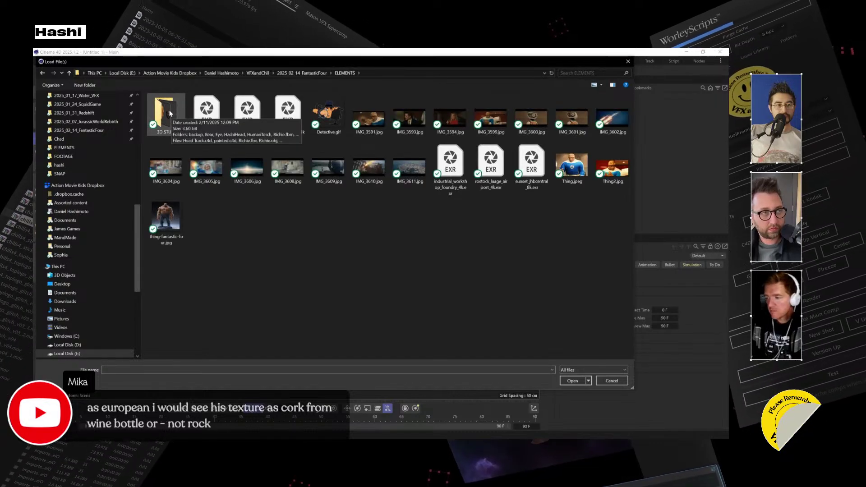
pyautogui.doubleClick(170, 113)
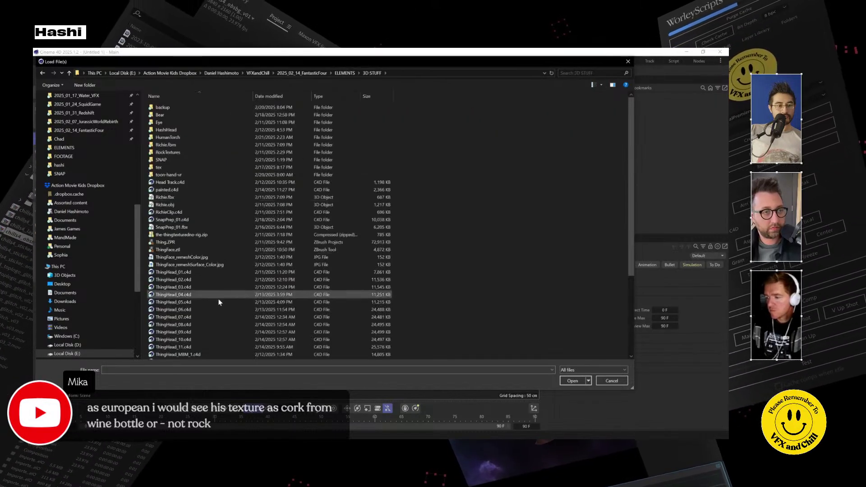
pyautogui.doubleClick(206, 332)
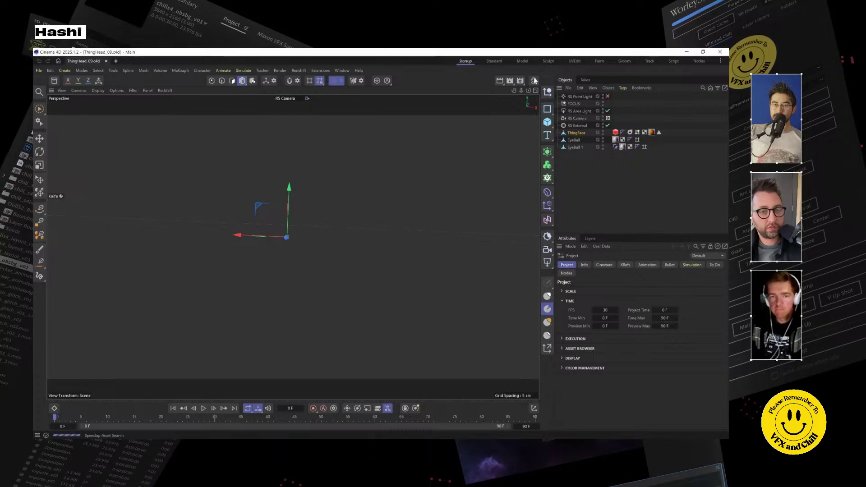
# Display the scene's materials and start a Redshift IPR render of the rocky head in the viewport
pyautogui.click(534, 81)
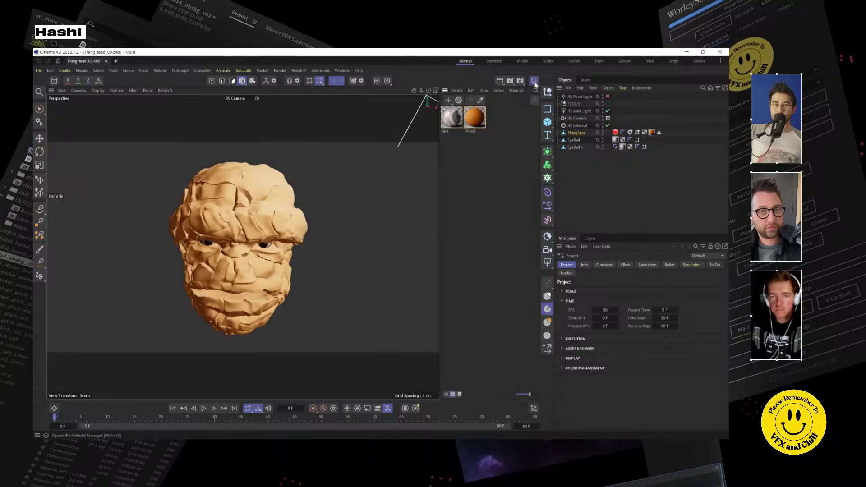
pyautogui.click(165, 91)
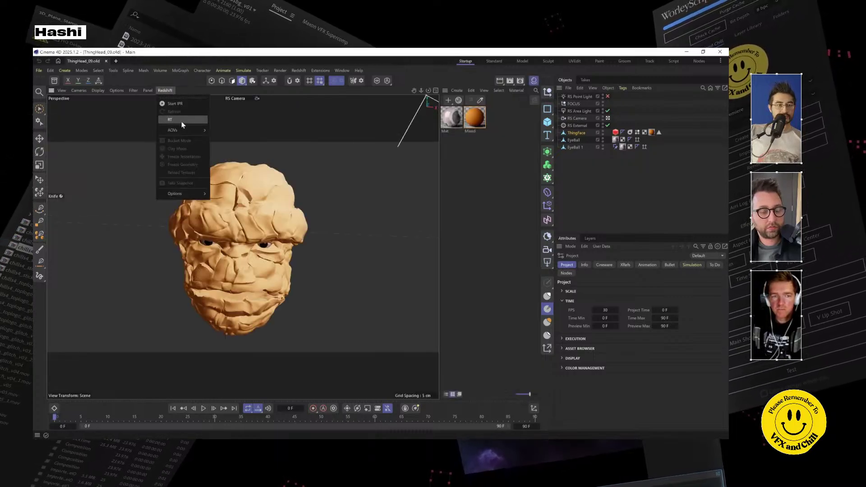
pyautogui.click(178, 104)
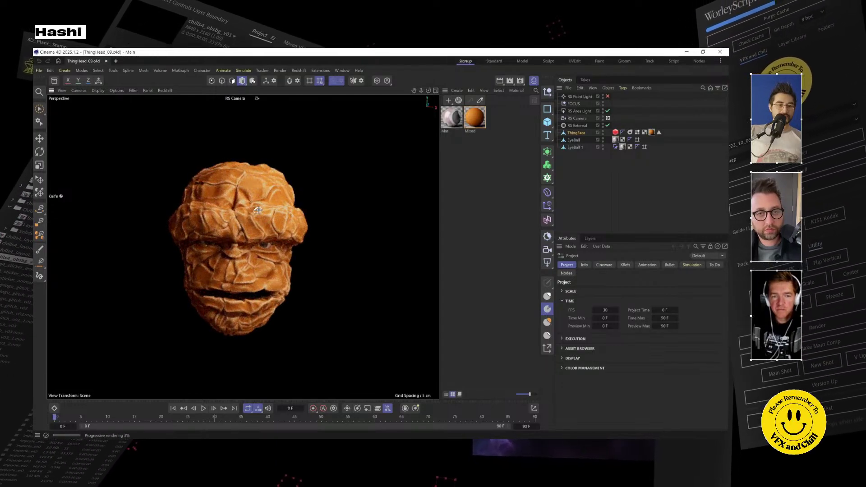
pyautogui.scroll(2, 229, 254)
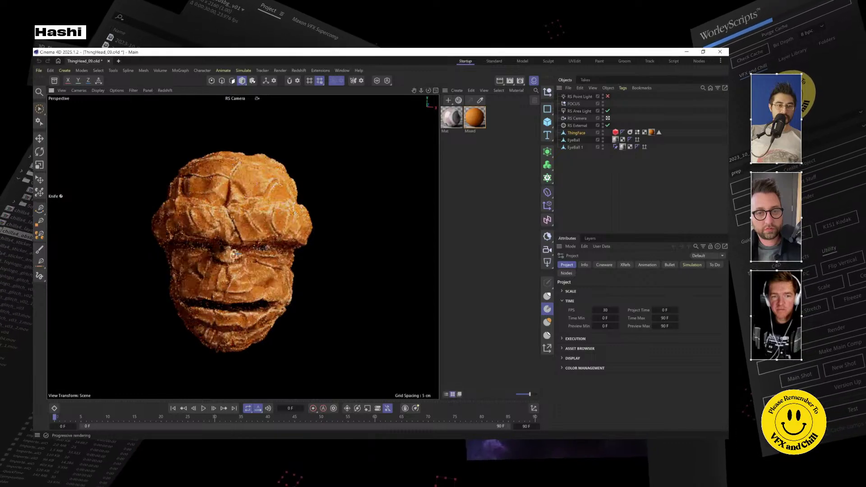
pyautogui.scroll(4, 250, 229)
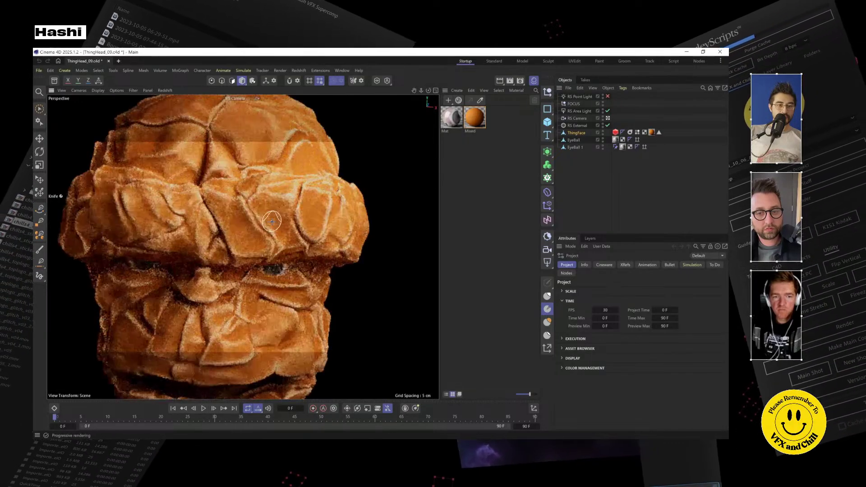
pyautogui.moveTo(256, 233); pyautogui.dragTo(297, 200)
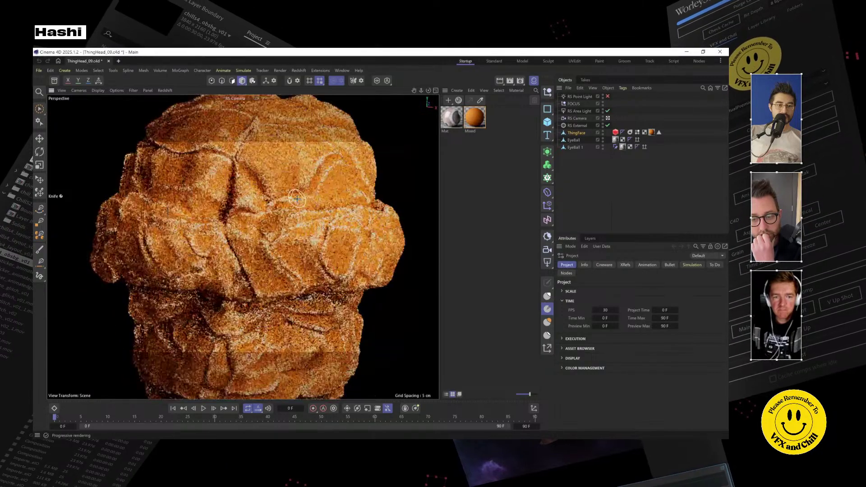
# Open the node graph of the Mixed material and examine the nodes feeding its RS Standard material
pyautogui.doubleClick(475, 118)
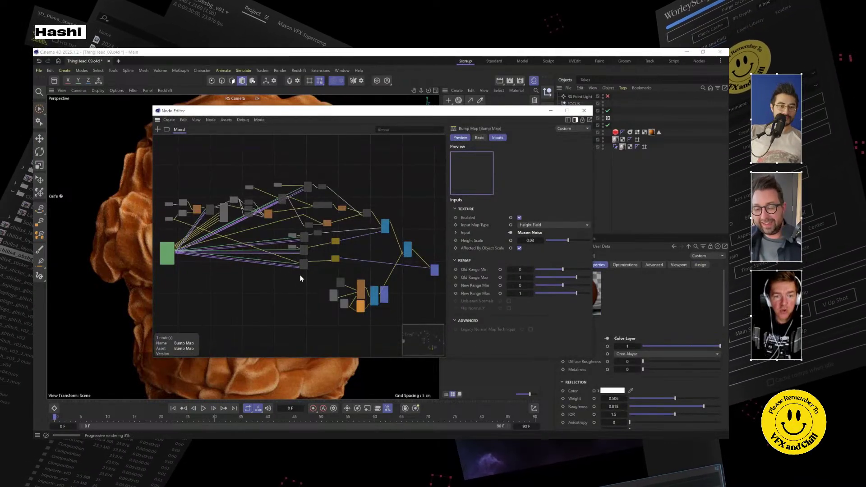
pyautogui.click(301, 283)
pyautogui.moveTo(248, 112); pyautogui.dragTo(299, 101)
pyautogui.scroll(5, 447, 286)
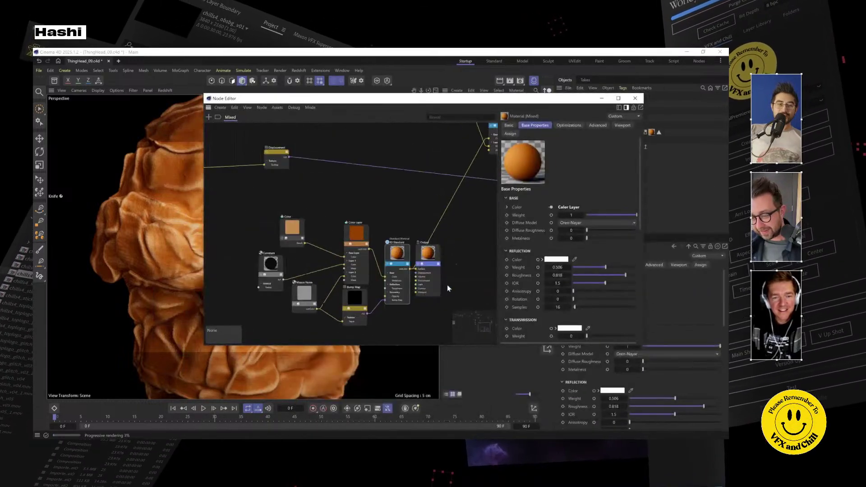
pyautogui.scroll(3, 401, 264)
pyautogui.moveTo(401, 264); pyautogui.dragTo(429, 209)
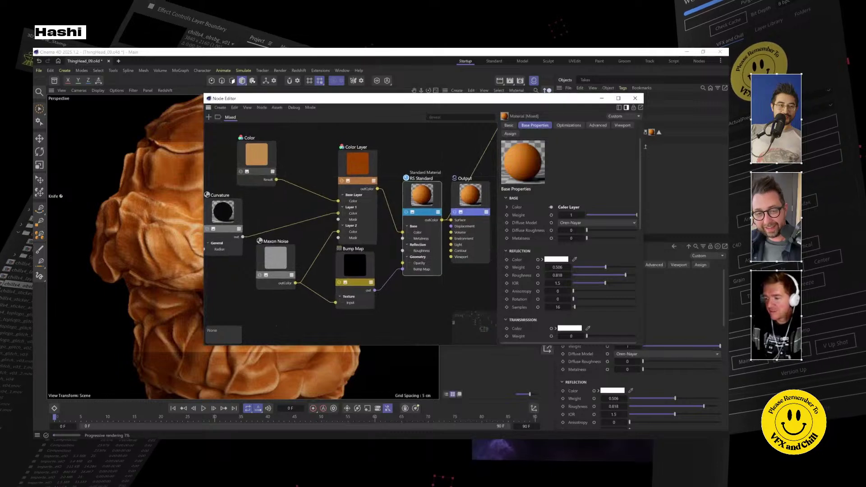
# Rearrange the Color, Color Layer and Curvature nodes, and move the Node Editor off the rendered head
pyautogui.click(258, 151)
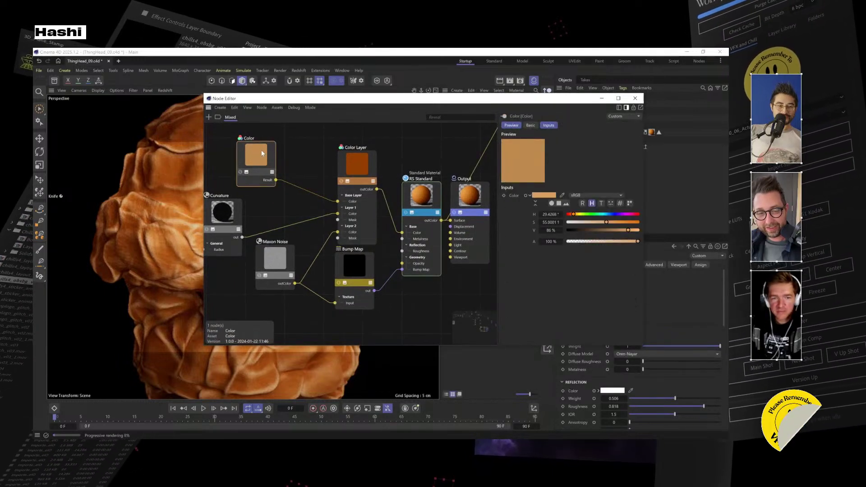
pyautogui.moveTo(358, 163); pyautogui.dragTo(355, 150)
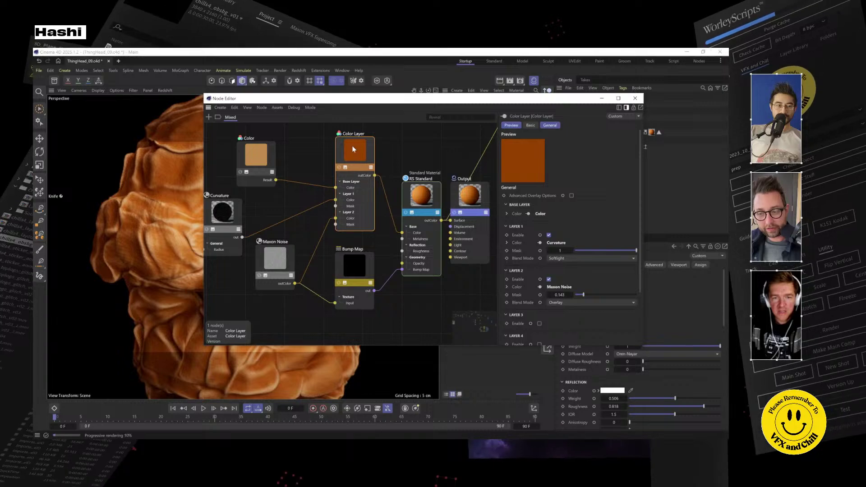
pyautogui.moveTo(256, 155); pyautogui.dragTo(296, 148)
pyautogui.moveTo(217, 218); pyautogui.dragTo(241, 190)
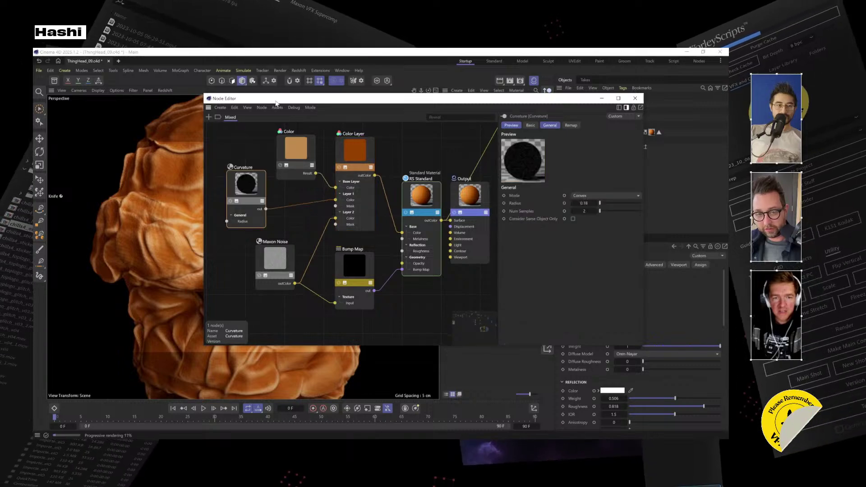
pyautogui.moveTo(316, 99); pyautogui.dragTo(468, 99)
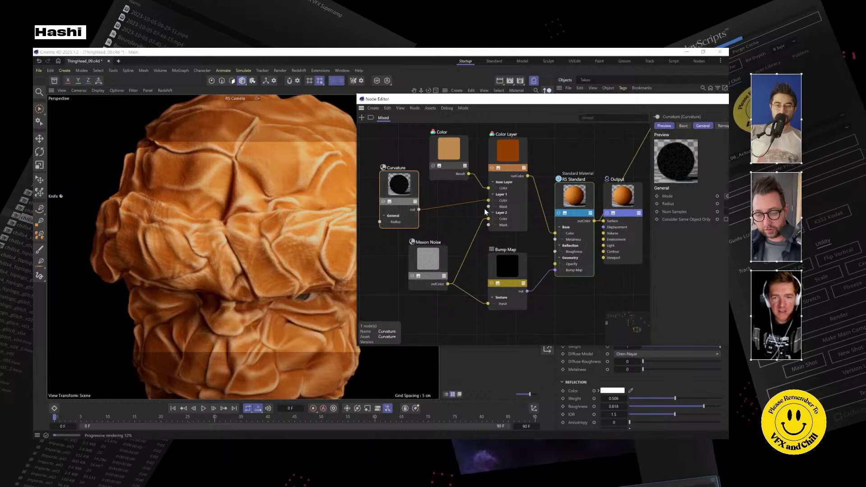
pyautogui.moveTo(506, 164); pyautogui.dragTo(509, 164)
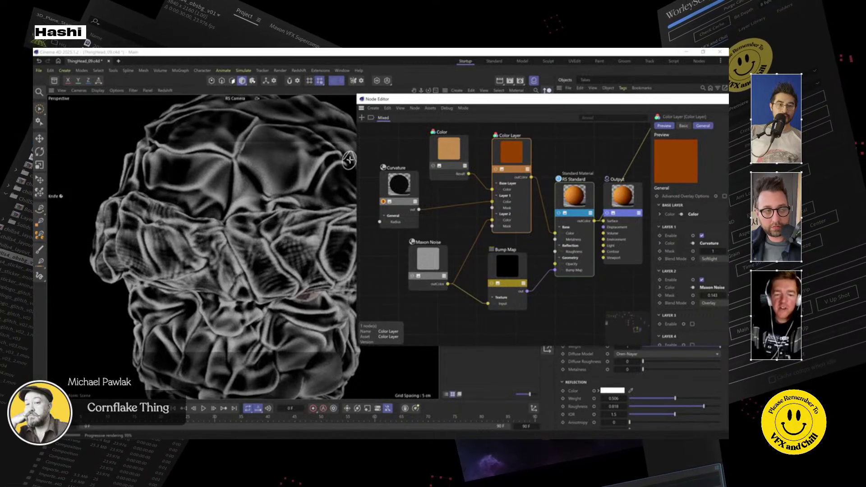
# Examine the Curvature node's isolated output on the head, and switch the solo preview to the Maxon Noise node
pyautogui.click(272, 285)
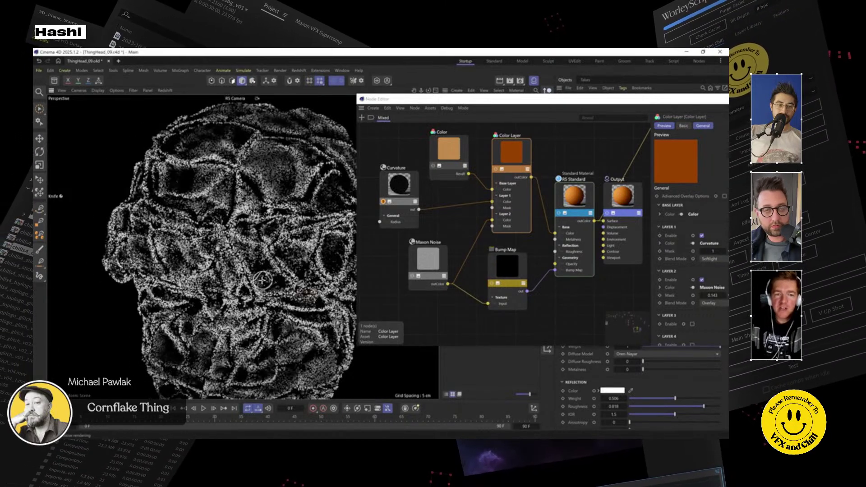
pyautogui.moveTo(261, 278); pyautogui.dragTo(236, 231)
pyautogui.click(412, 276)
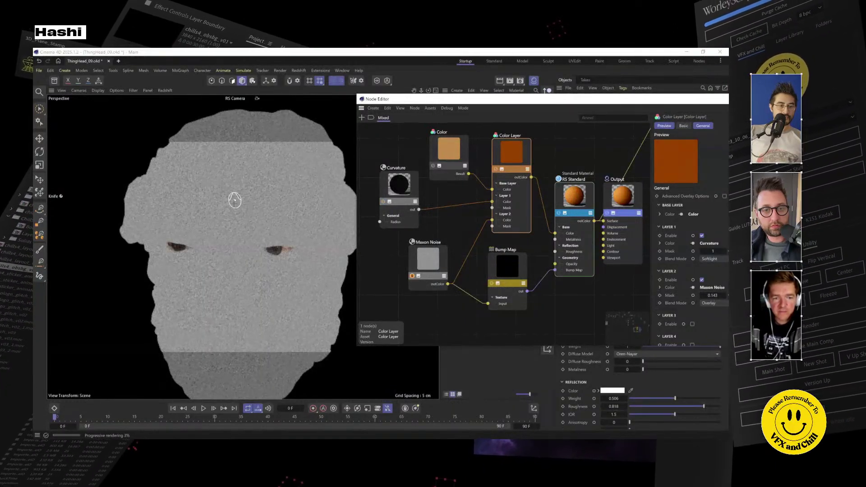
# Examine the Maxon Noise preview on the head, select the Curvature node, and inspect the fully shaded head from several angles and distances
pyautogui.moveTo(232, 235); pyautogui.dragTo(252, 168)
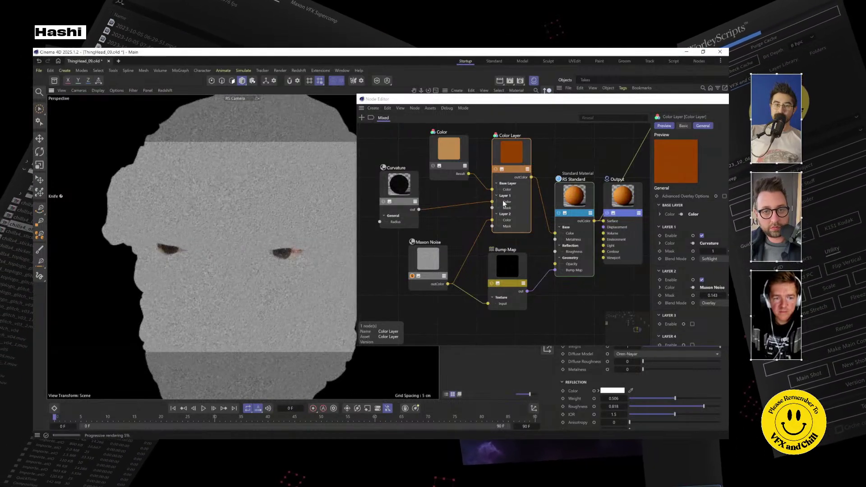
pyautogui.click(404, 175)
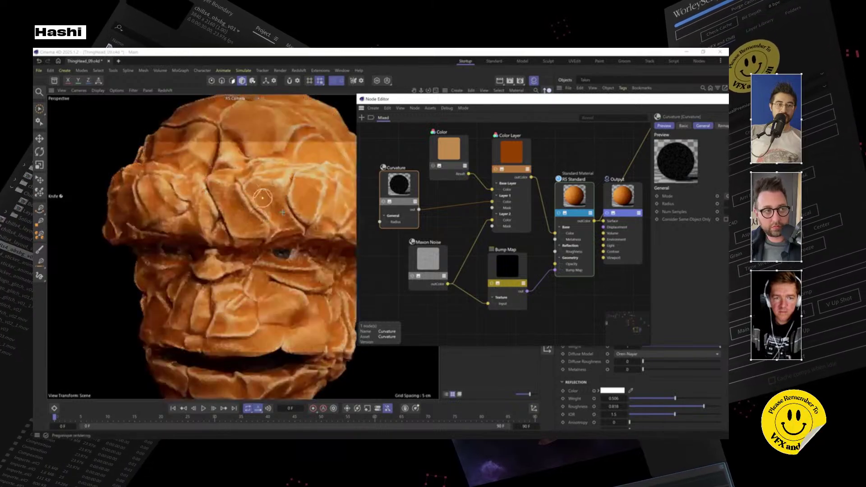
pyautogui.moveTo(288, 215); pyautogui.dragTo(265, 251)
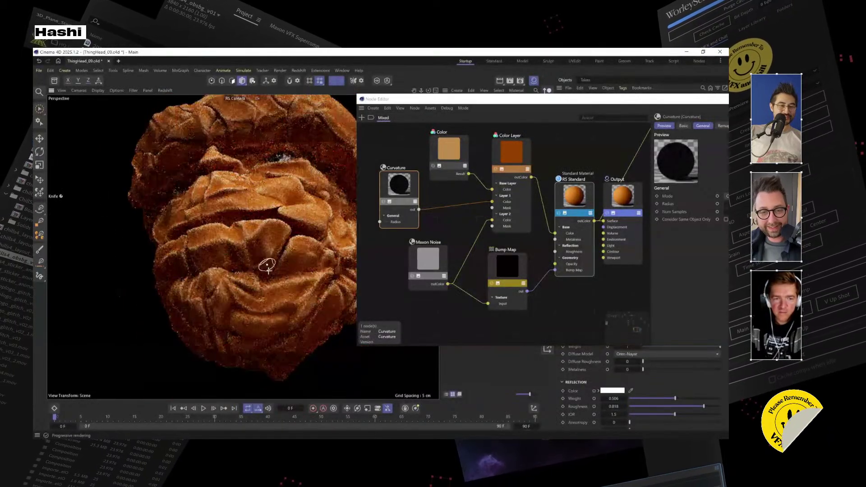
pyautogui.moveTo(280, 313); pyautogui.dragTo(148, 239)
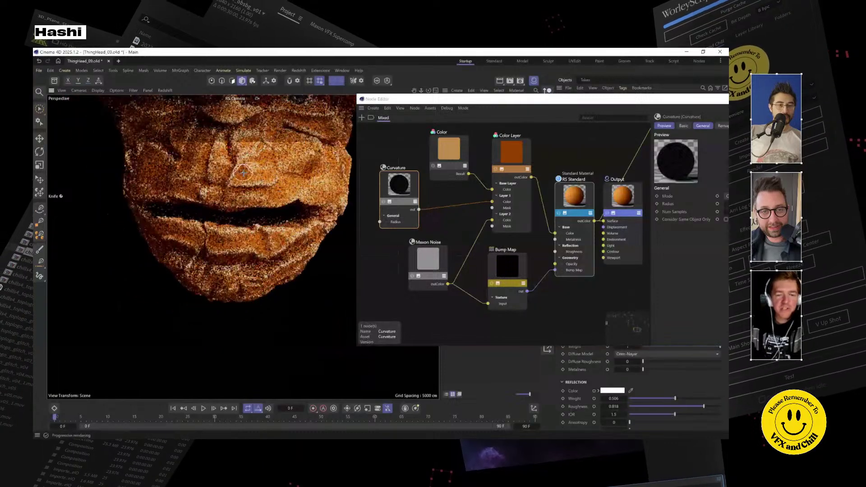
pyautogui.scroll(5, 251, 271)
pyautogui.moveTo(246, 279); pyautogui.dragTo(273, 304)
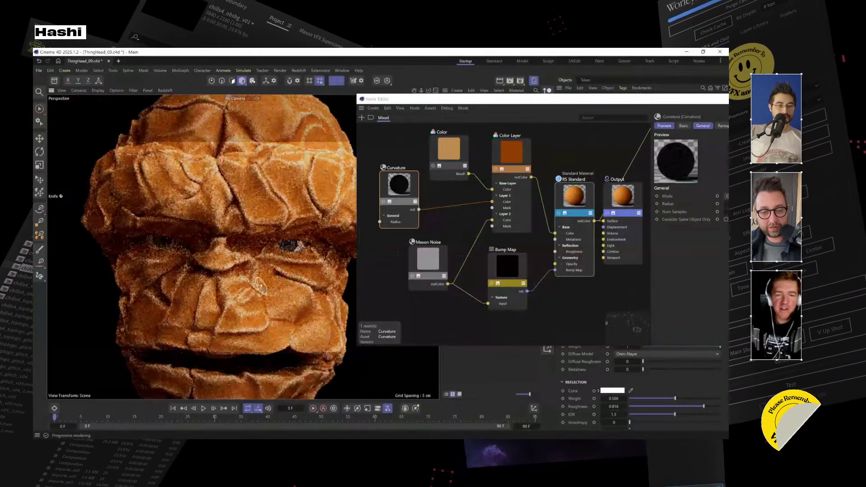
pyautogui.scroll(3, 276, 307)
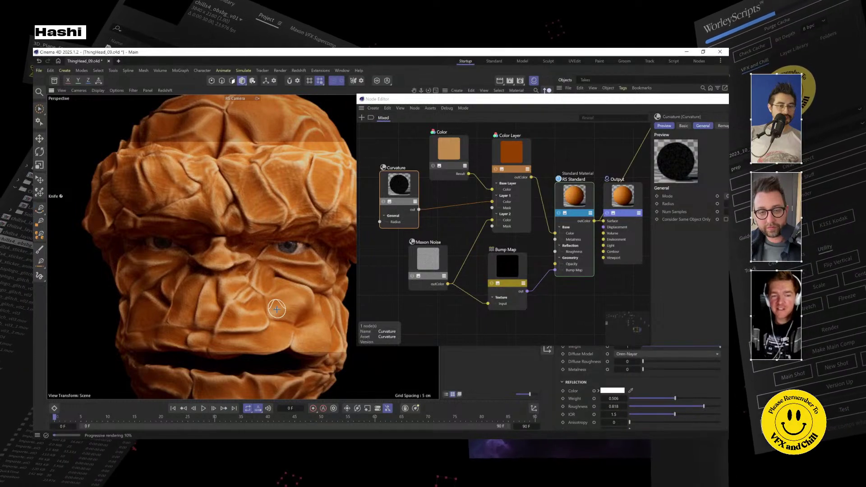
pyautogui.scroll(-4, 278, 247)
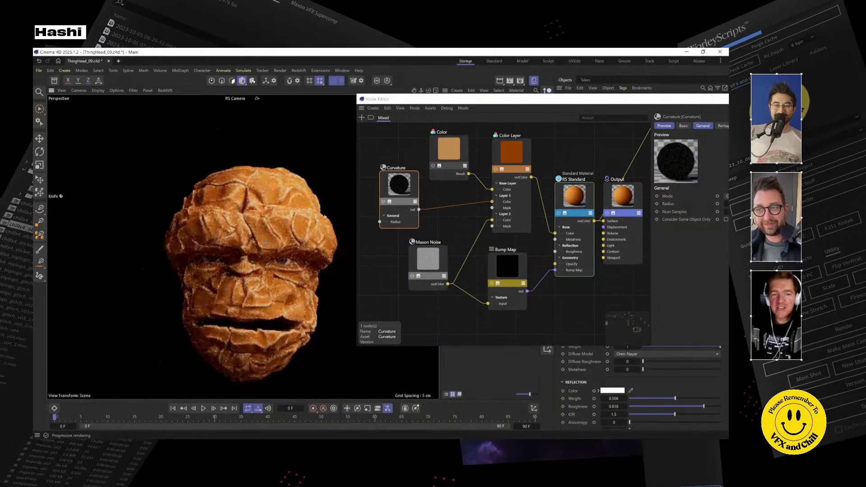
pyautogui.scroll(3, 277, 246)
# Close the ThingHead_09.c4d project without saving its changes, and close the Node Editor window
pyautogui.moveTo(396, 99); pyautogui.dragTo(310, 125)
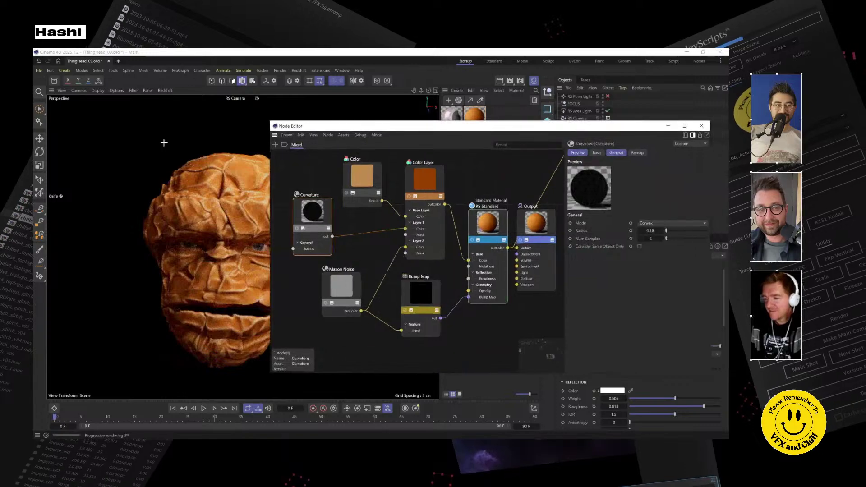
pyautogui.click(109, 61)
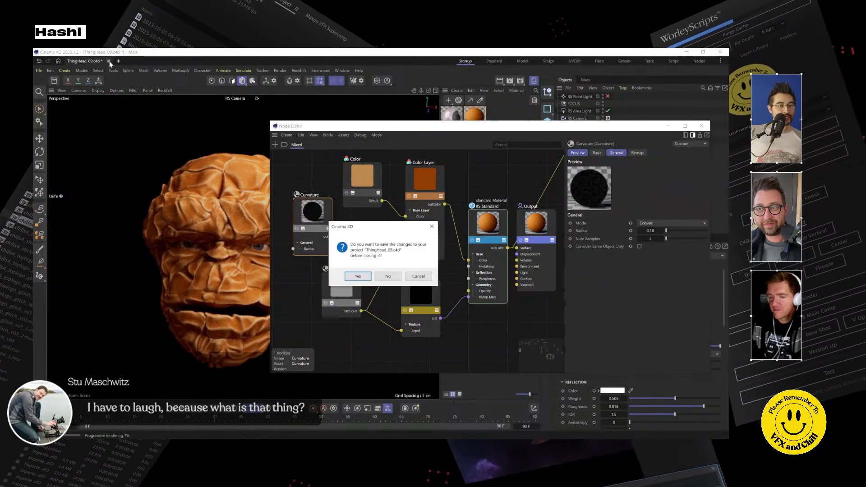
pyautogui.click(388, 277)
pyautogui.click(40, 70)
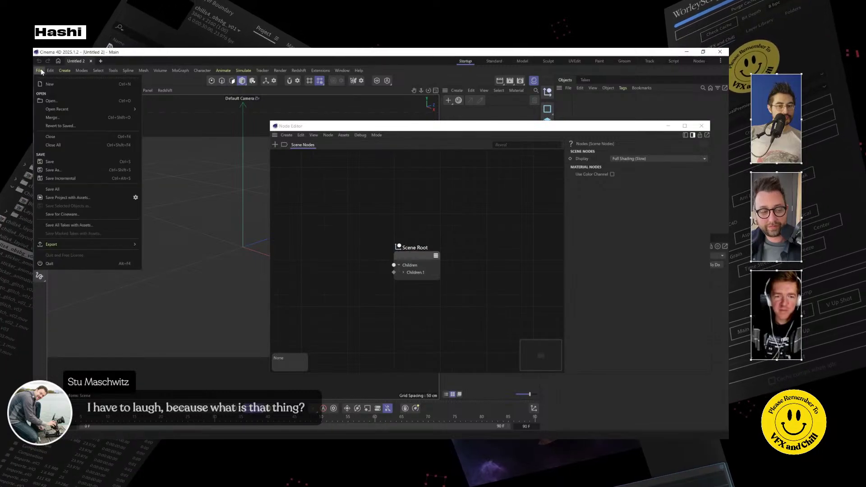
pyautogui.click(276, 127)
pyautogui.click(276, 127)
pyautogui.doubleClick(276, 127)
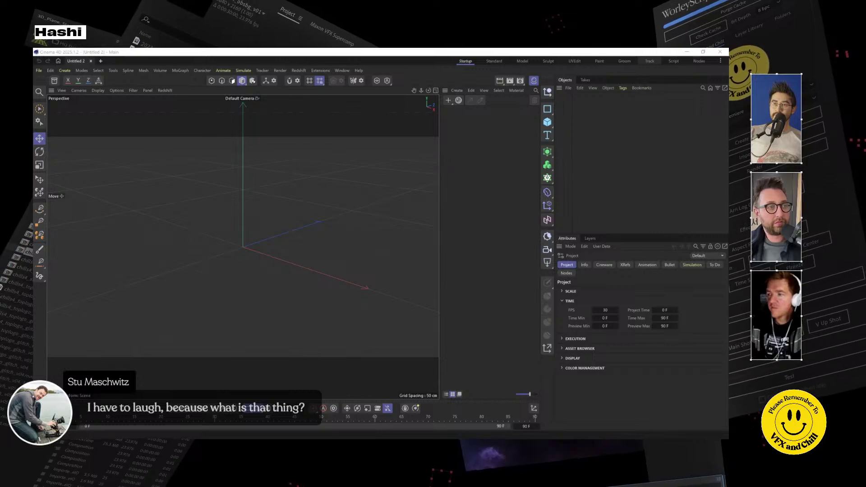
# Switch to File Explorer, open the project's ELEMENTS\3D STUFF\tex folder and maximize the window
pyautogui.hotkey('alt', 'Tab')
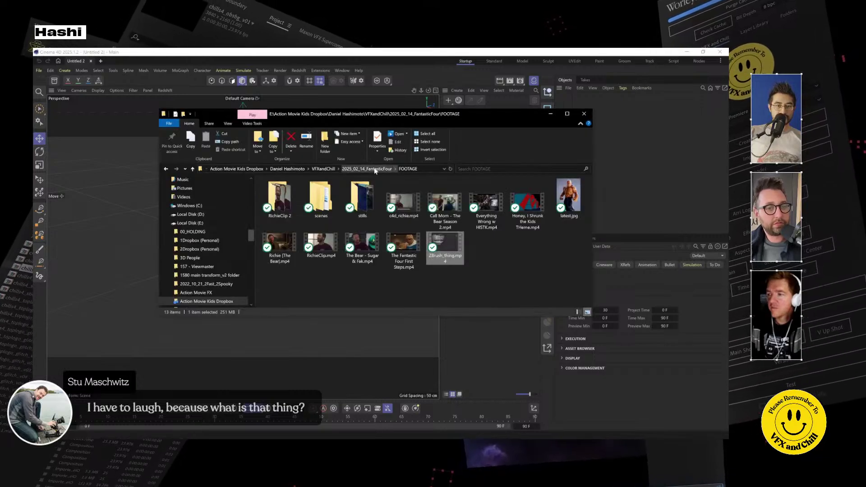
pyautogui.click(374, 169)
pyautogui.doubleClick(284, 200)
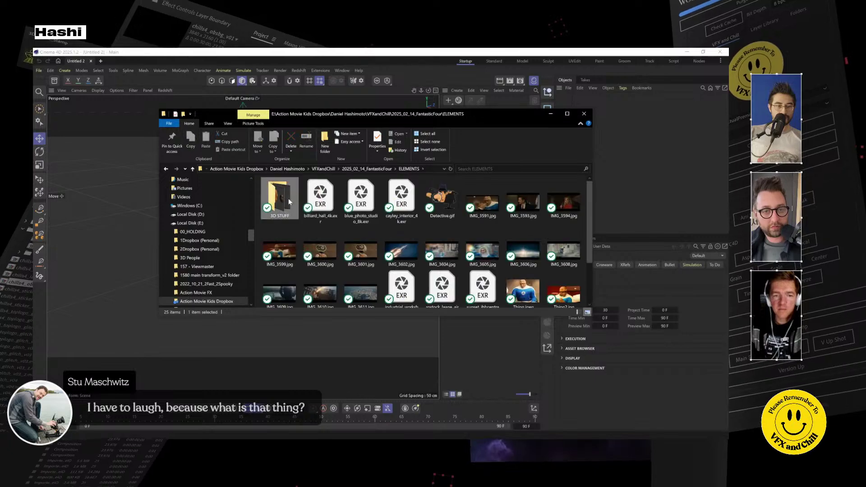
pyautogui.doubleClick(290, 202)
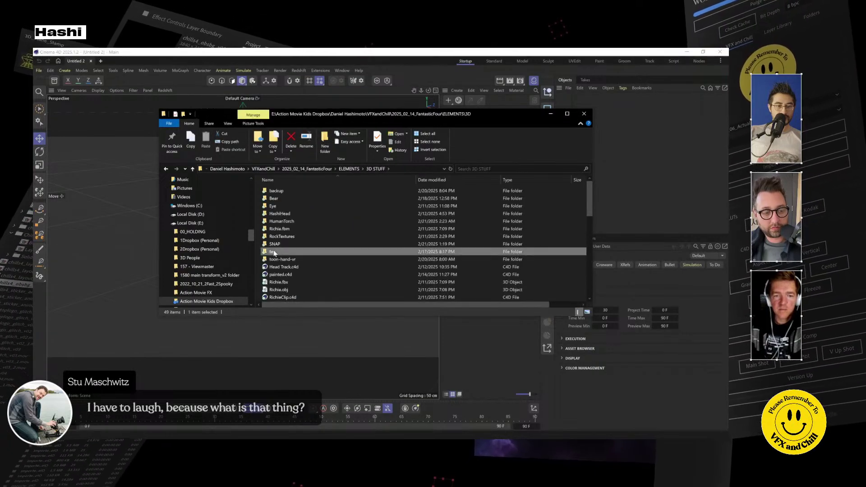
pyautogui.doubleClick(273, 251)
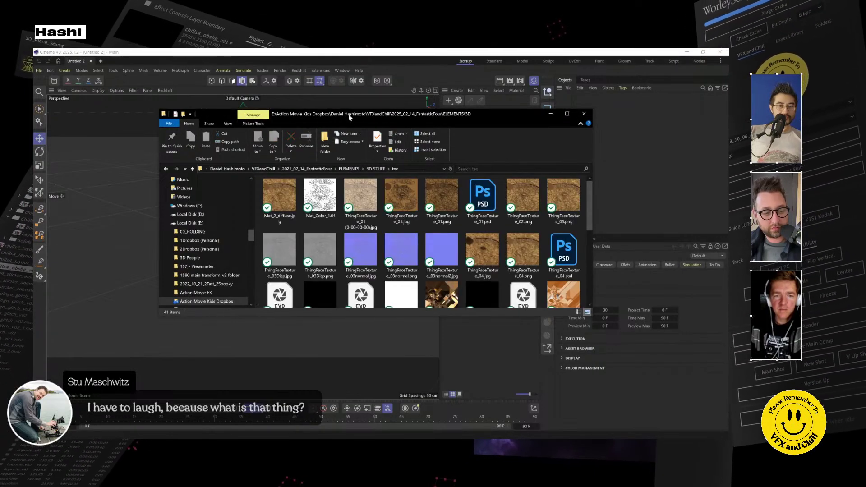
pyautogui.doubleClick(349, 116)
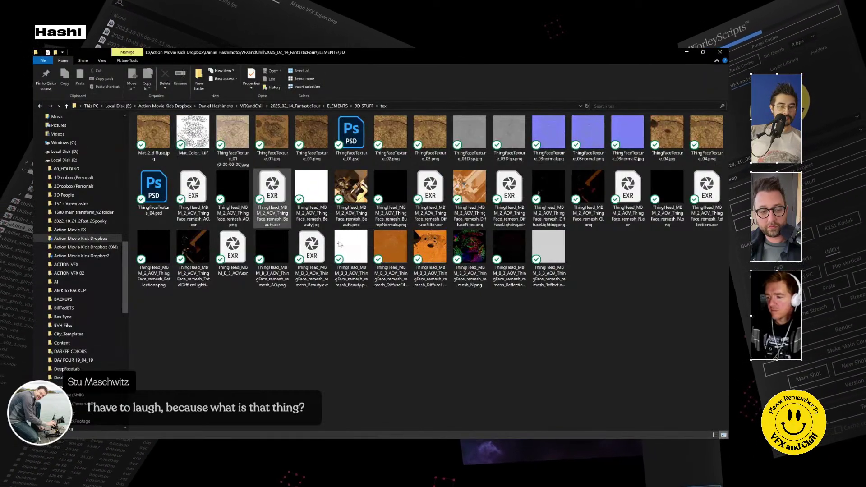
# View the baked texture ThingHead_MBM_B_3_AOV_ThingFace_remesh_remesh_N.png and close the image viewer
pyautogui.click(431, 245)
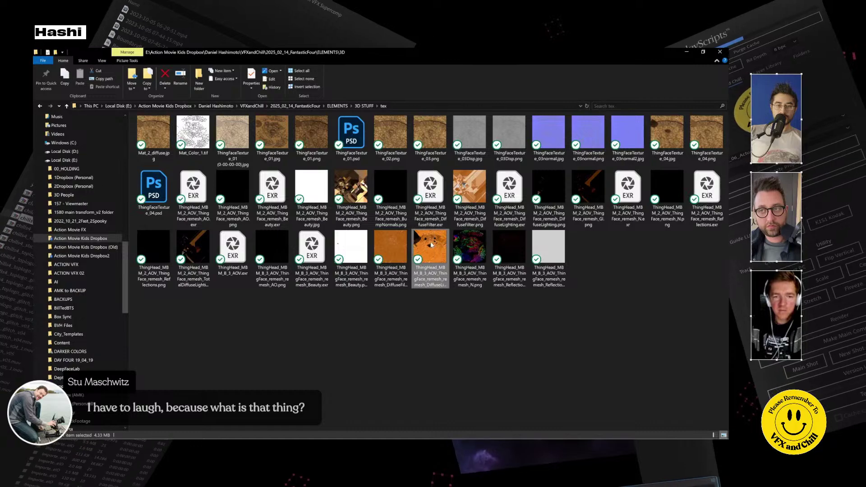
pyautogui.doubleClick(469, 244)
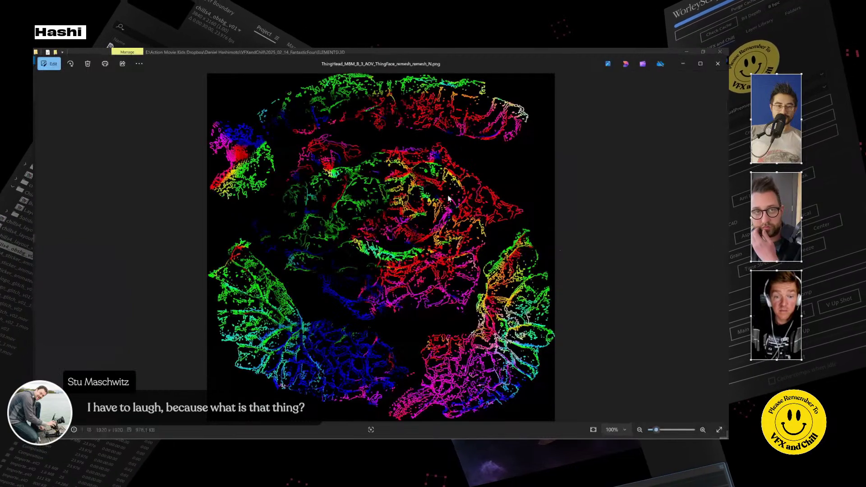
pyautogui.click(718, 65)
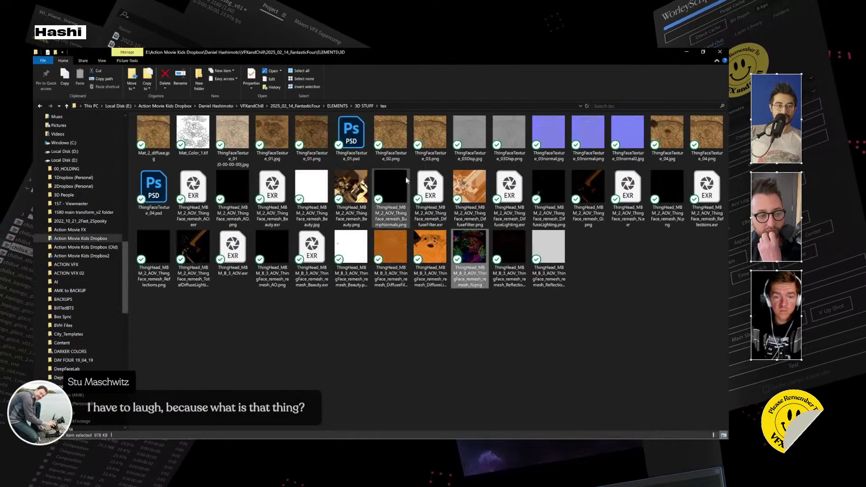
# Open the Mat_Color_1.tif texture in Photoshop and return to the texture folder
pyautogui.click(197, 131)
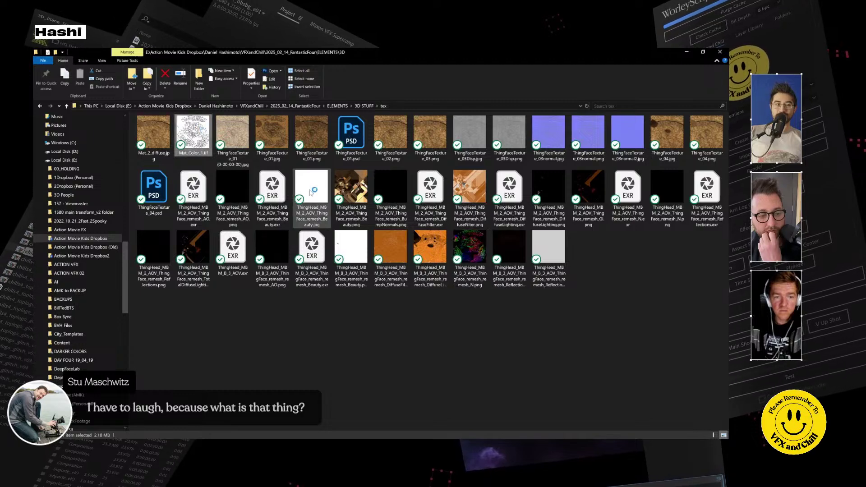
pyautogui.doubleClick(206, 136)
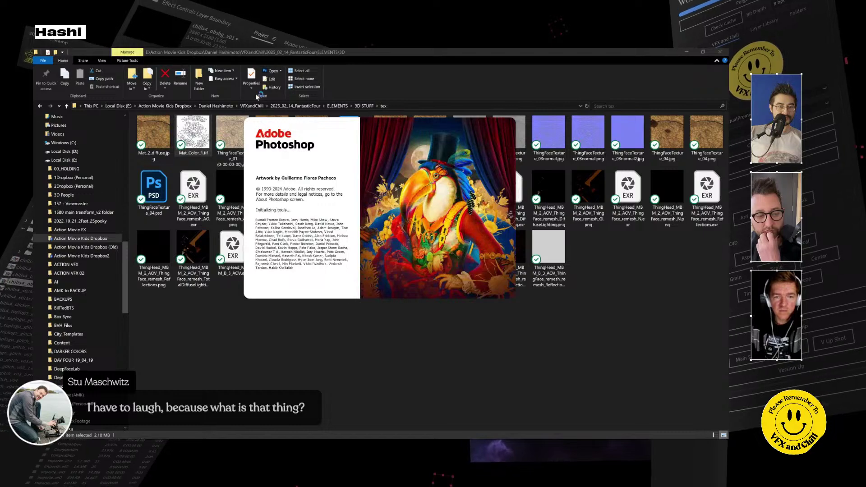
pyautogui.click(255, 52)
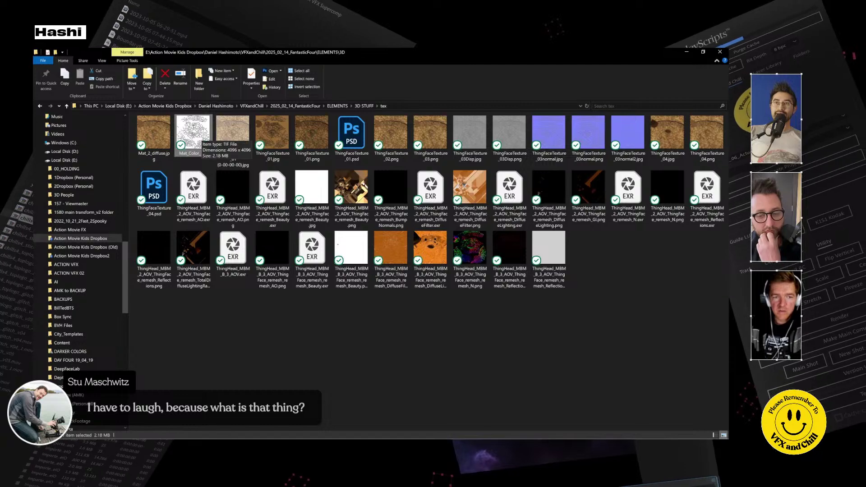
# Open ThingFaceTexture_01.jpg, browse through the following face textures up to the displacement and normal maps, and close the image viewer
pyautogui.click(283, 137)
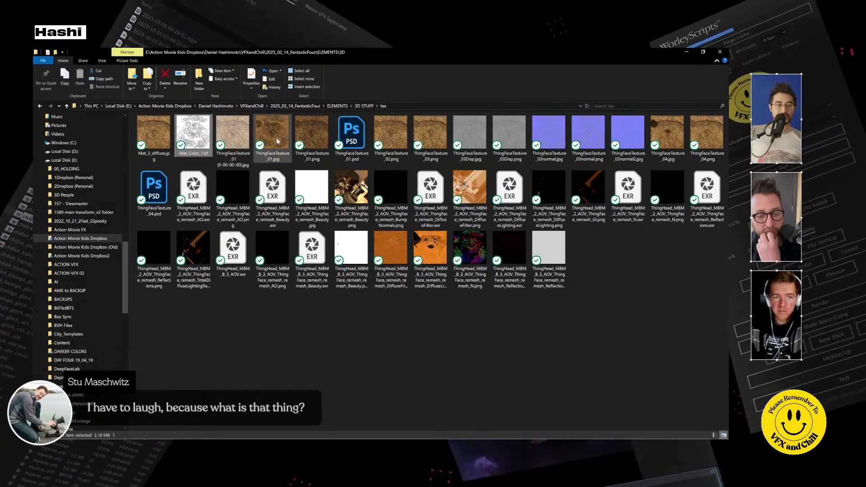
pyautogui.doubleClick(279, 135)
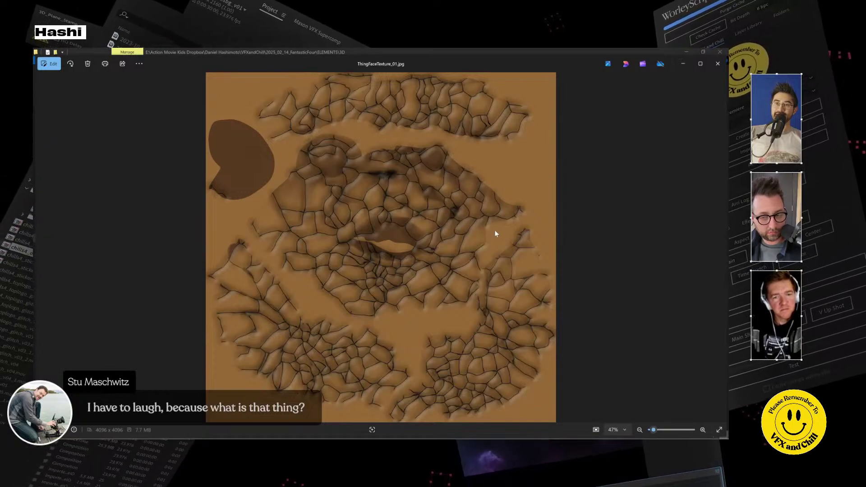
pyautogui.press('Right')
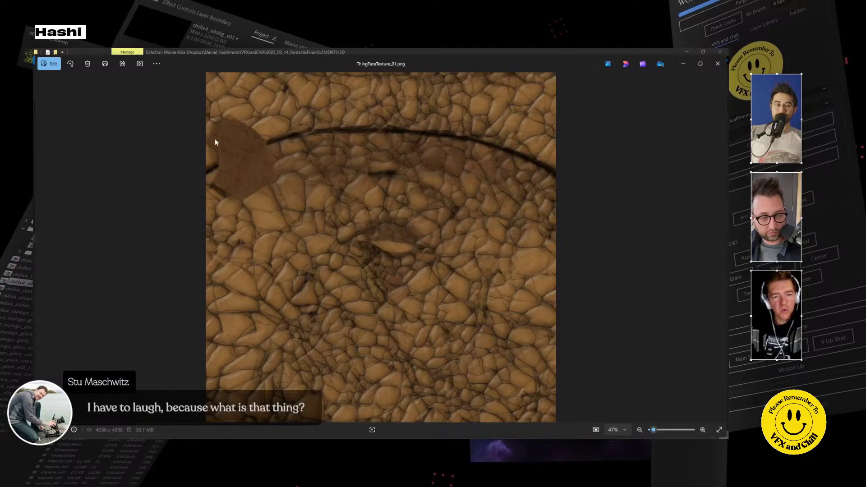
pyautogui.press('Right')
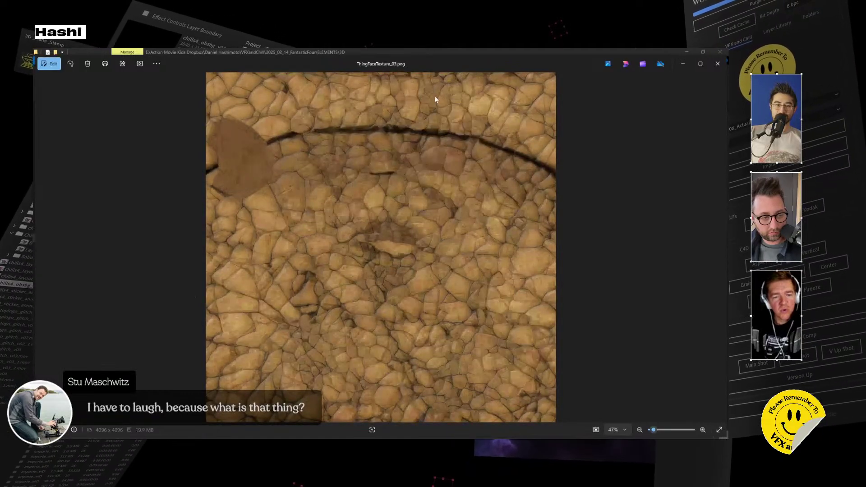
pyautogui.press('Right')
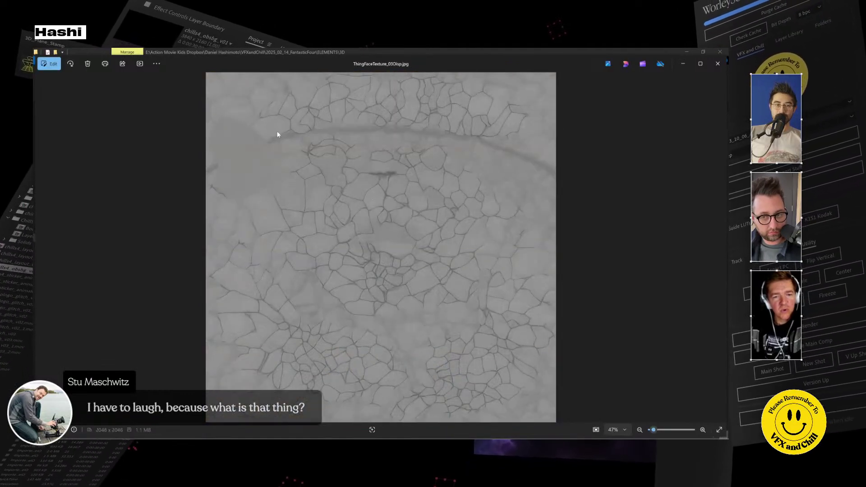
pyautogui.press('Right')
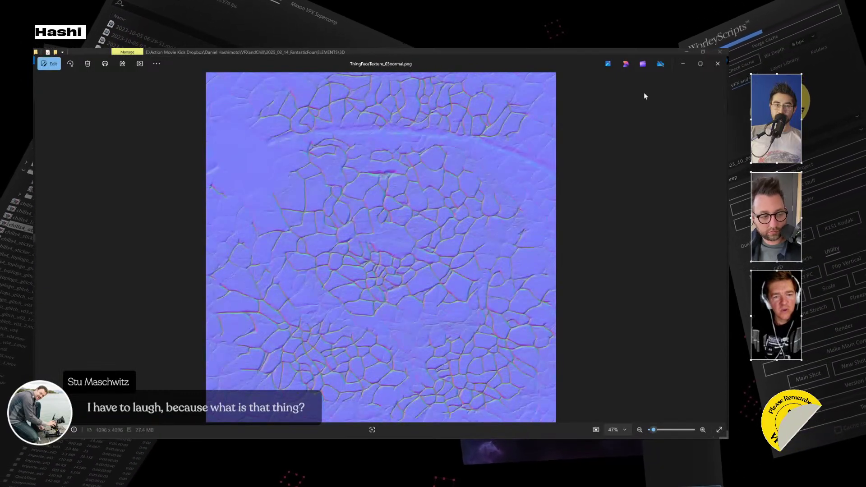
pyautogui.click(717, 64)
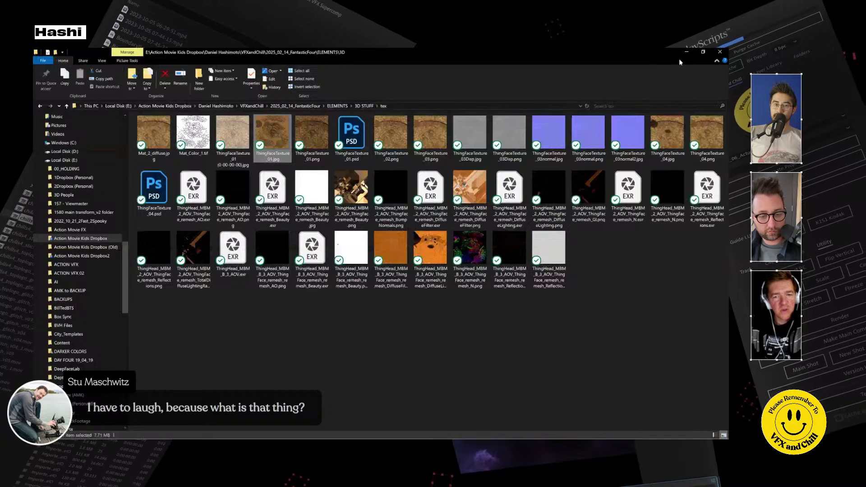
# Minimize File Explorer, switch back to Cinema 4D and open the recent project vibe plate 03 vfx 02.c4d
pyautogui.click(687, 53)
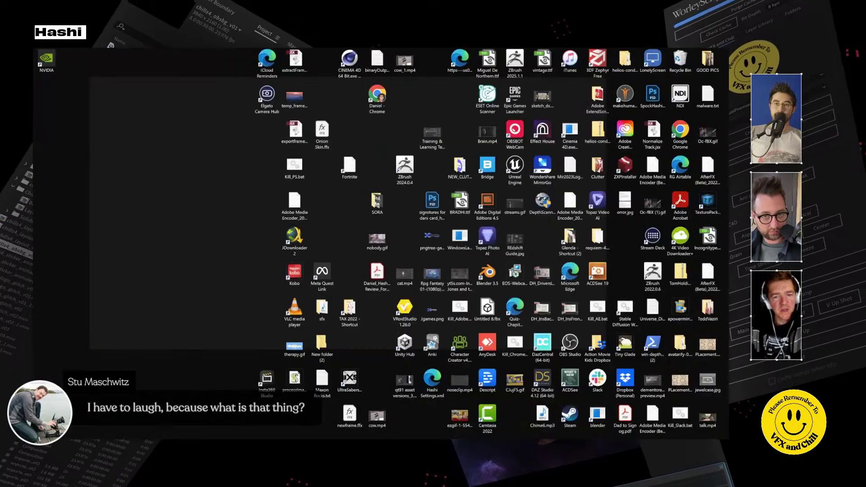
pyautogui.hotkey('alt', 'Tab')
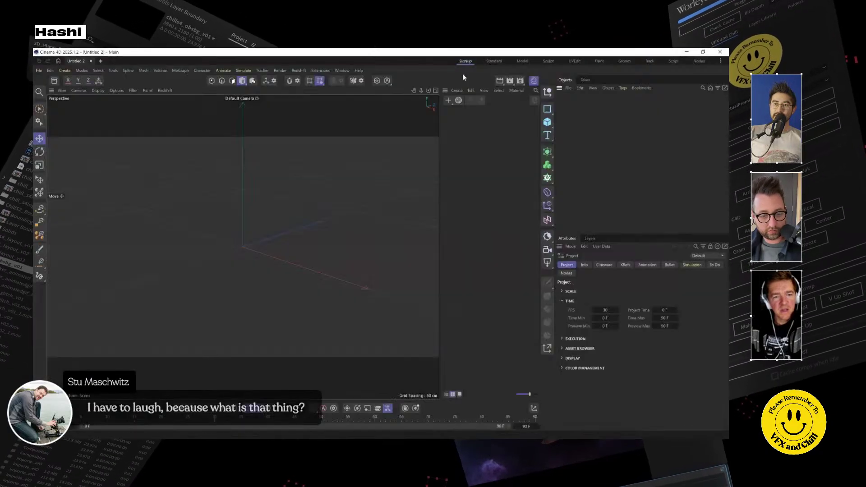
pyautogui.click(39, 70)
pyautogui.moveTo(66, 110)
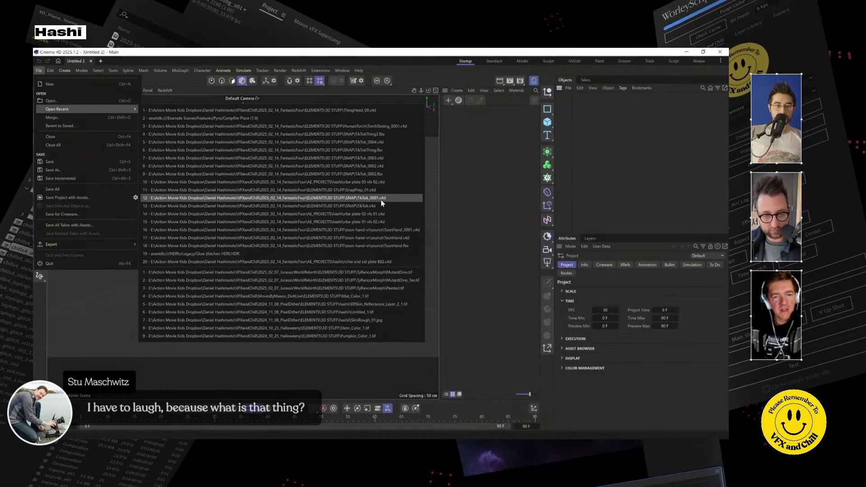
pyautogui.click(377, 183)
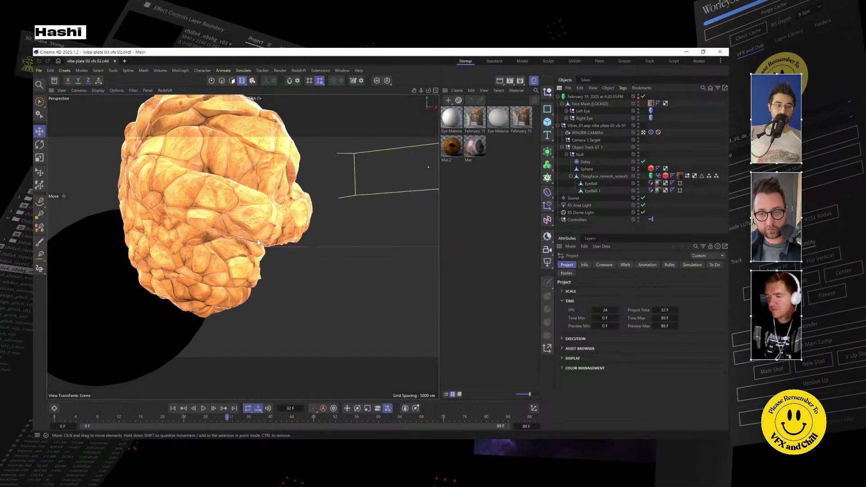
# Switch the perspective viewport from RENDER CAMERA to the Default Camera and view the rocky head from another side
pyautogui.click(256, 98)
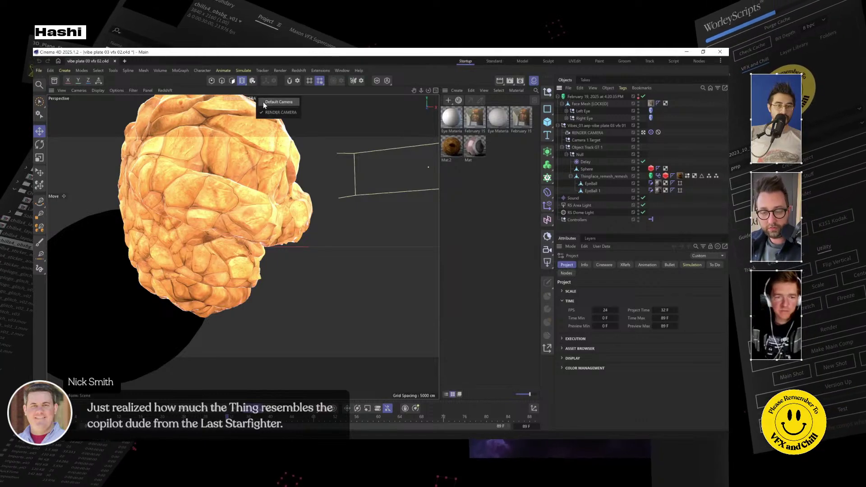
pyautogui.click(276, 102)
pyautogui.scroll(3, 356, 248)
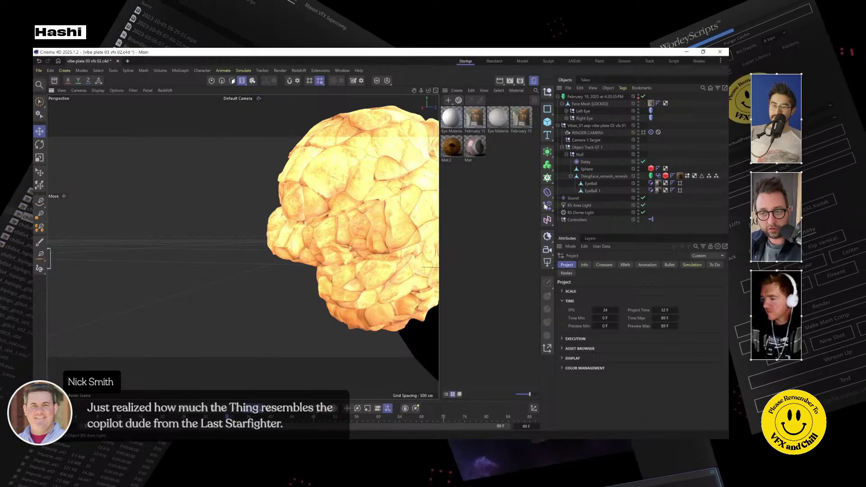
# Start the Redshift interactive render in the perspective viewport and examine the rocky head from the side, close up and from the front
pyautogui.click(165, 90)
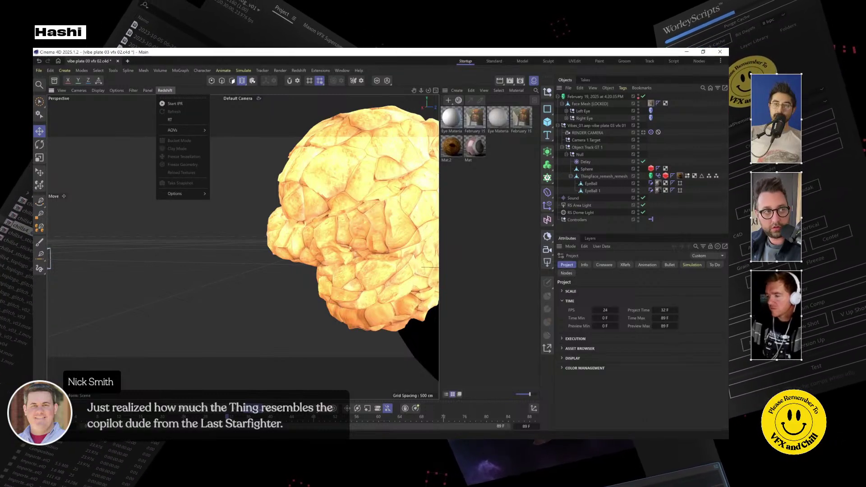
pyautogui.click(189, 119)
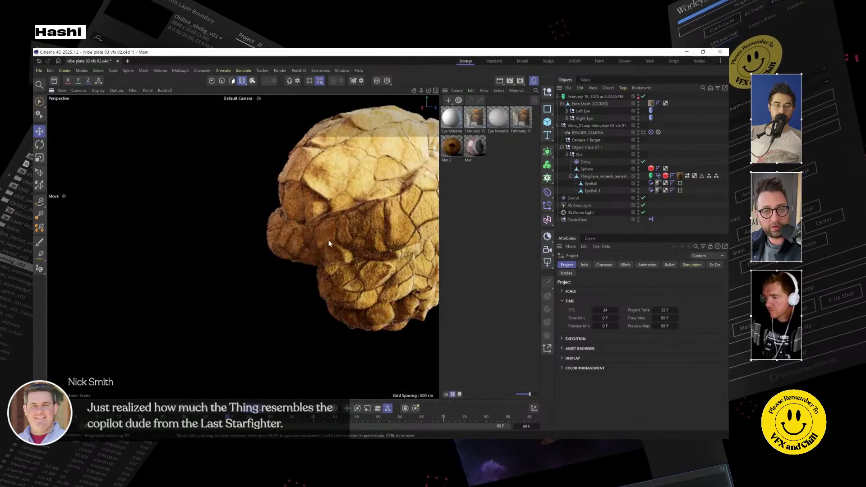
pyautogui.moveTo(329, 240); pyautogui.dragTo(298, 200)
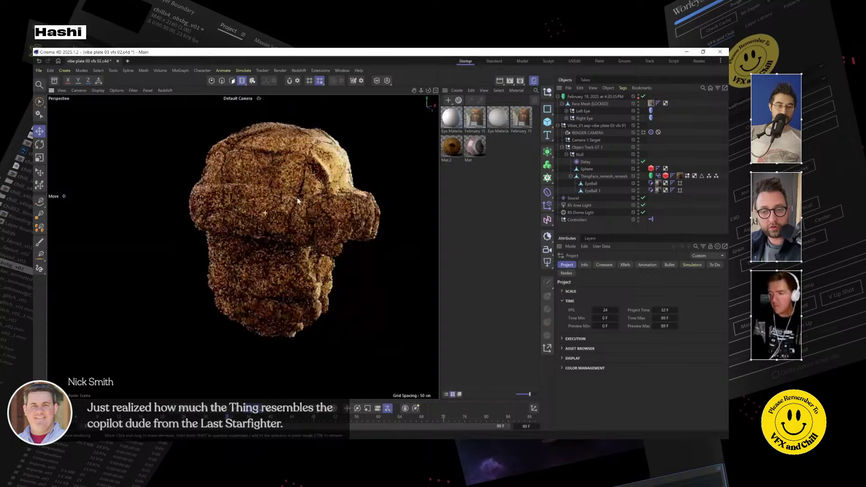
pyautogui.scroll(3, 298, 200)
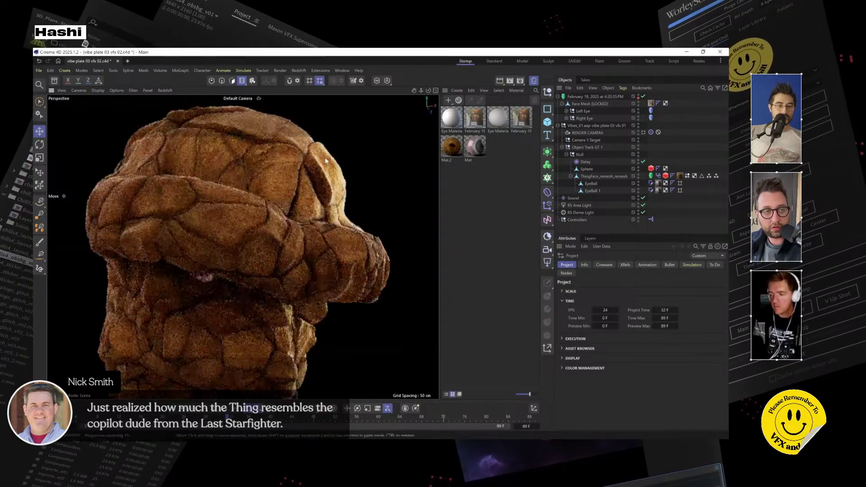
pyautogui.moveTo(314, 180); pyautogui.dragTo(207, 243)
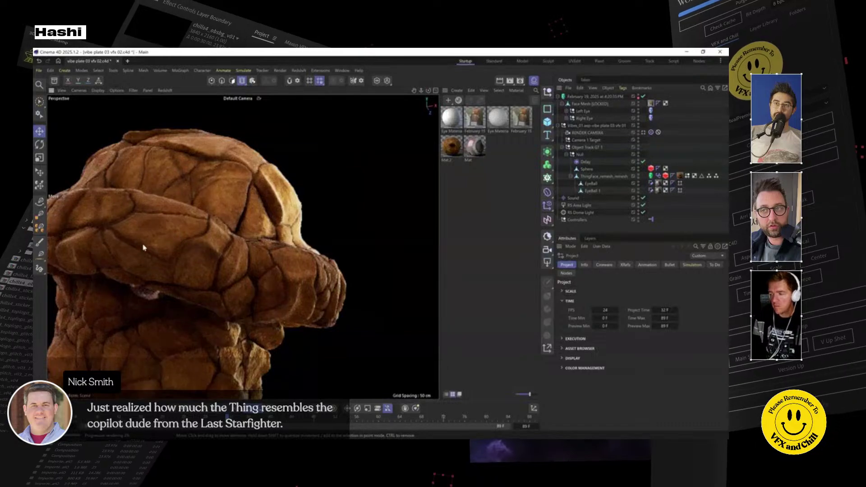
pyautogui.moveTo(233, 284); pyautogui.dragTo(291, 244)
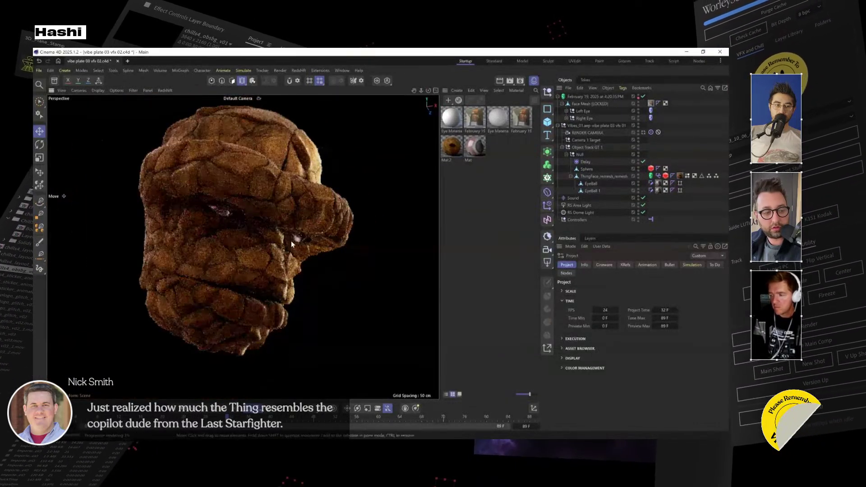
pyautogui.moveTo(277, 214); pyautogui.dragTo(248, 237)
pyautogui.moveTo(275, 278); pyautogui.dragTo(263, 232)
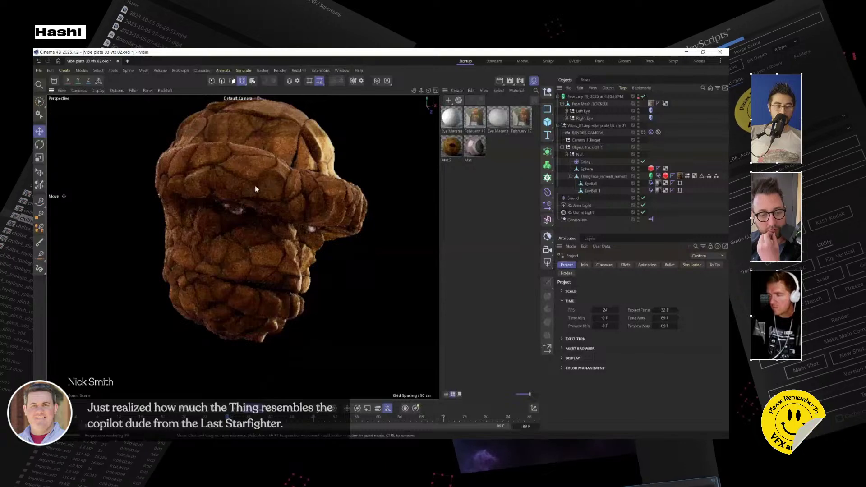
pyautogui.scroll(3, 294, 231)
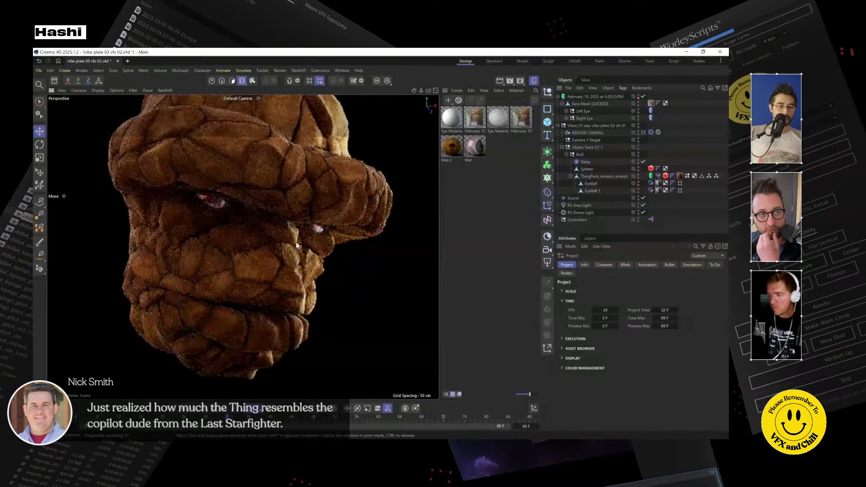
pyautogui.moveTo(299, 212); pyautogui.dragTo(421, 213)
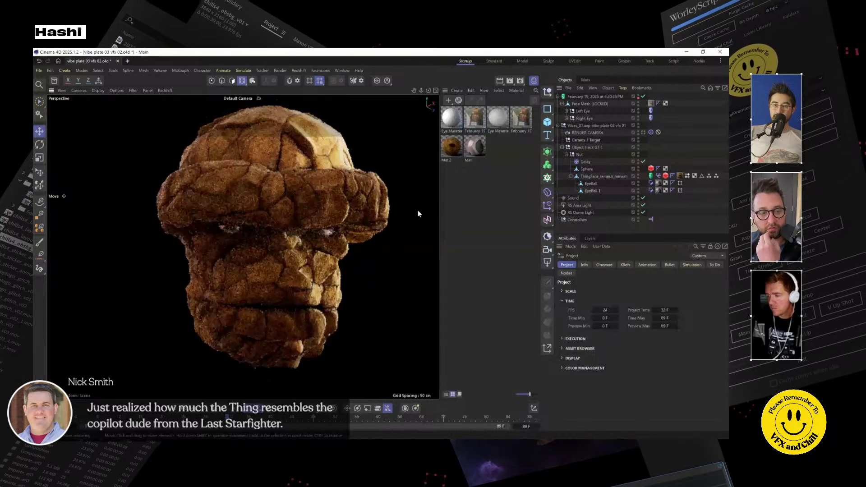
# In the Pose Morph tag of ThingFace_remesh_remesh, switch to Edit mode, select the PUSHED pose and lower its strength to 1%
pyautogui.click(659, 176)
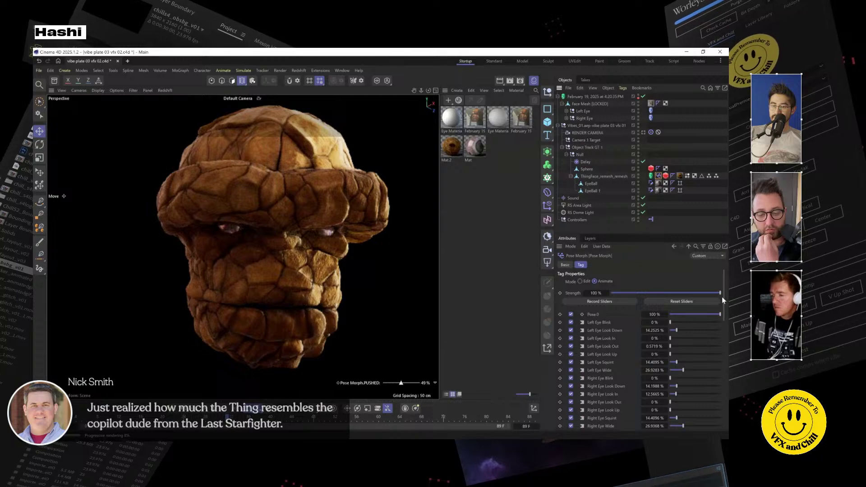
pyautogui.moveTo(724, 301)
pyautogui.mouseDown()
pyautogui.moveTo(728, 412)
pyautogui.moveTo(724, 289)
pyautogui.mouseUp()
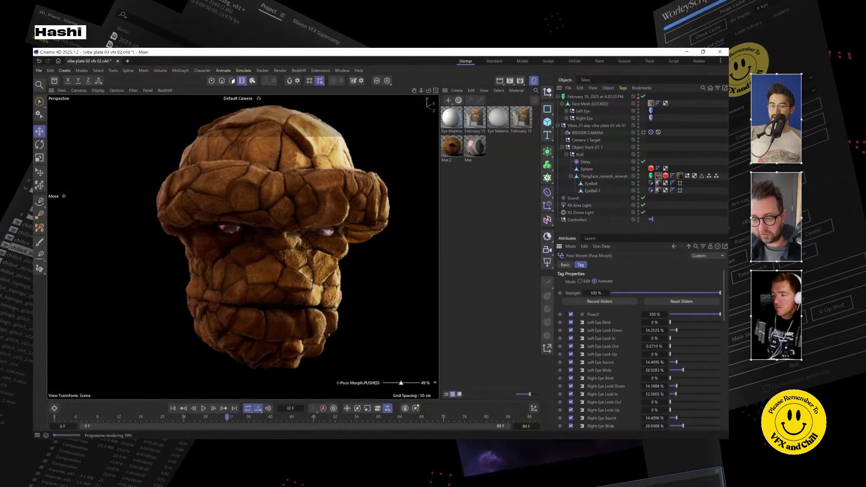
pyautogui.moveTo(723, 290)
pyautogui.mouseDown()
pyautogui.moveTo(727, 382)
pyautogui.moveTo(724, 289)
pyautogui.mouseUp()
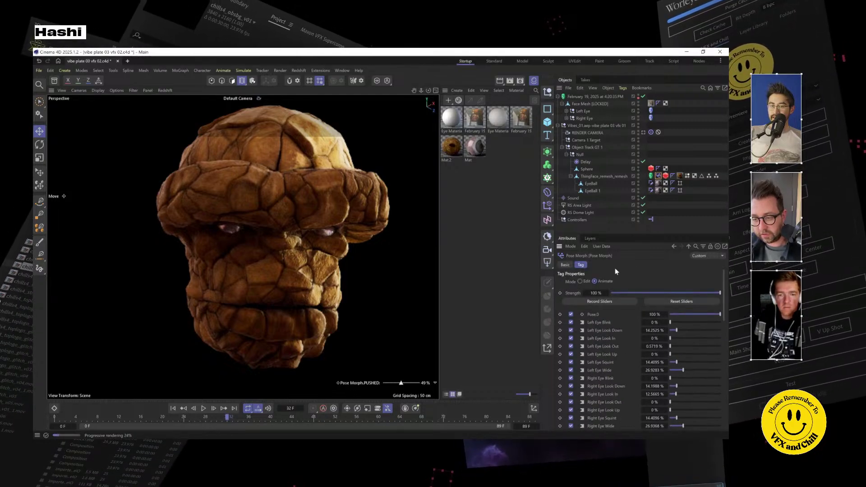
pyautogui.click(580, 281)
pyautogui.moveTo(725, 289); pyautogui.dragTo(723, 321)
pyautogui.click(592, 321)
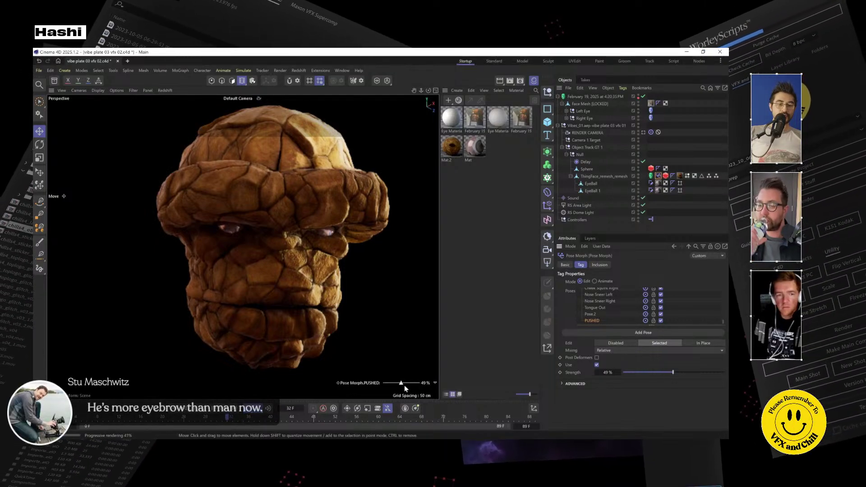
pyautogui.moveTo(402, 385); pyautogui.dragTo(383, 387)
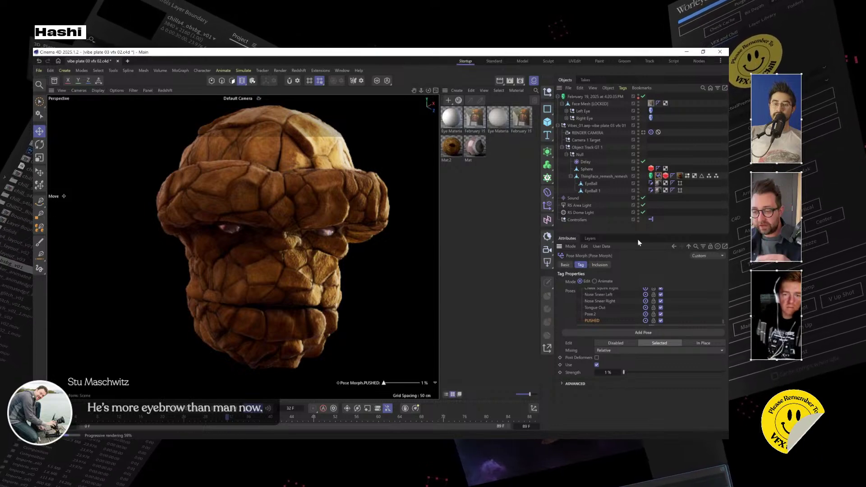
# Return the Pose Morph tag to Edit mode, select the ThingFace_remesh_remesh mesh in Model mode and set the PUSHED strength to 2%
pyautogui.click(596, 282)
pyautogui.click(584, 281)
pyautogui.click(589, 177)
pyautogui.click(243, 81)
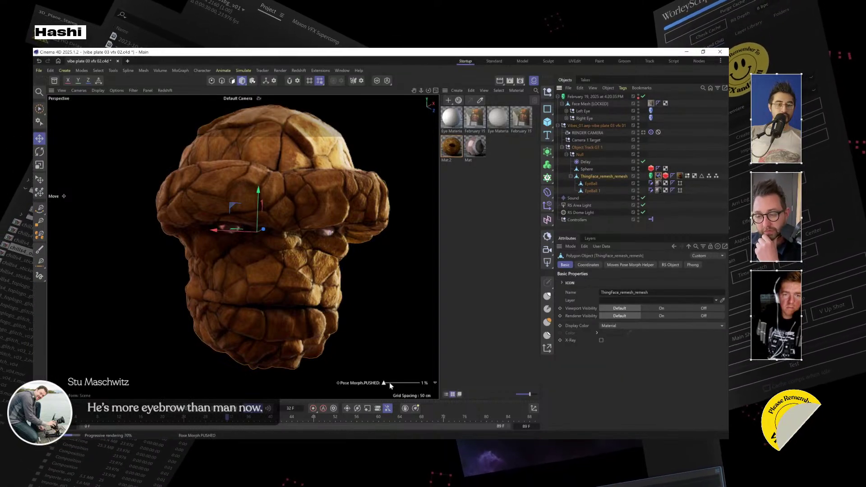
pyautogui.moveTo(384, 383); pyautogui.dragTo(384, 383)
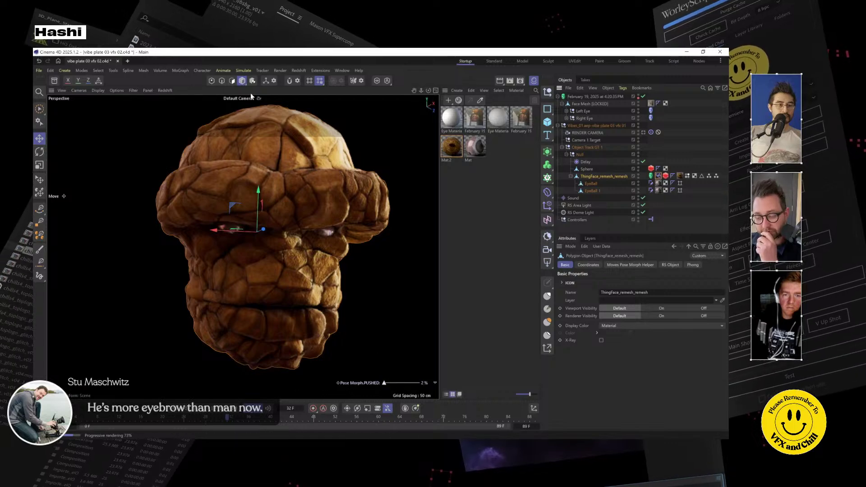
# Stop the Redshift interactive render, bring the PUSHED pose's strength to 0% and reopen the Pose Morph tag's settings
pyautogui.click(165, 90)
pyautogui.click(169, 105)
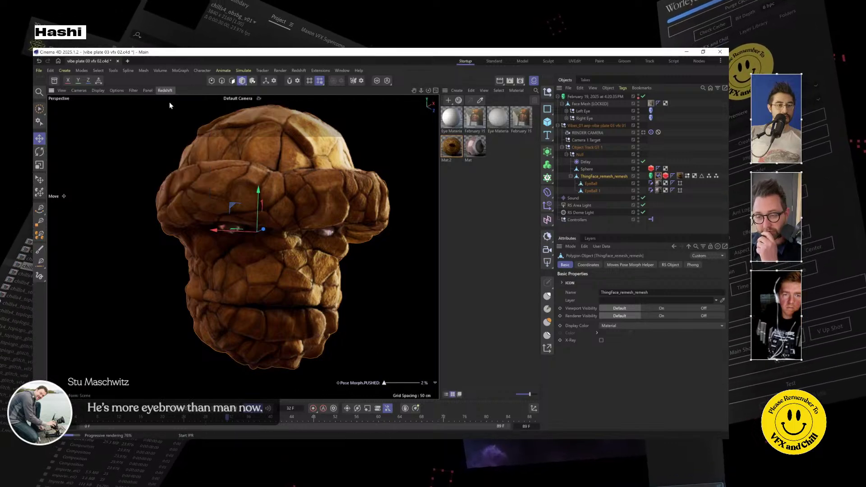
pyautogui.moveTo(384, 383); pyautogui.dragTo(419, 383)
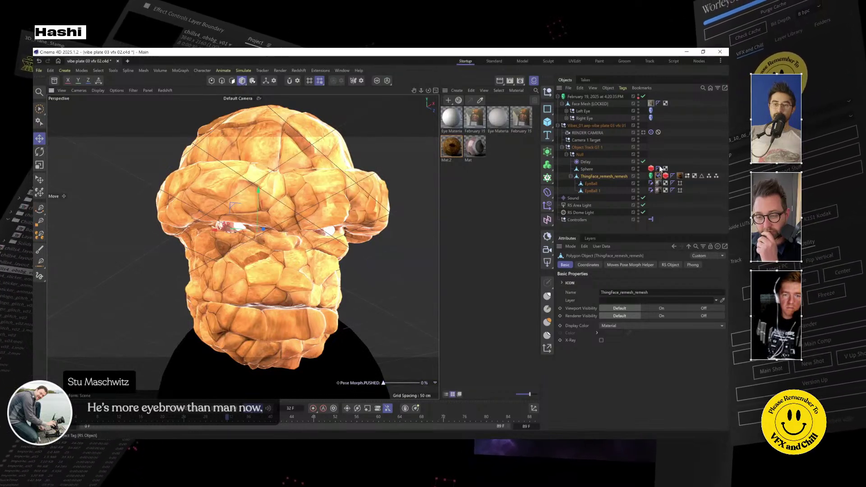
pyautogui.click(659, 177)
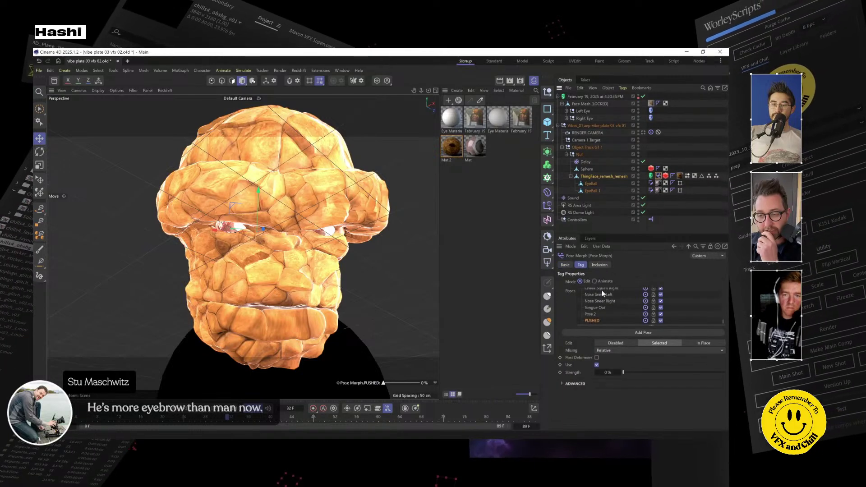
pyautogui.moveTo(622, 373)
pyautogui.mouseDown()
pyautogui.moveTo(712, 374)
pyautogui.moveTo(620, 367)
pyautogui.mouseUp()
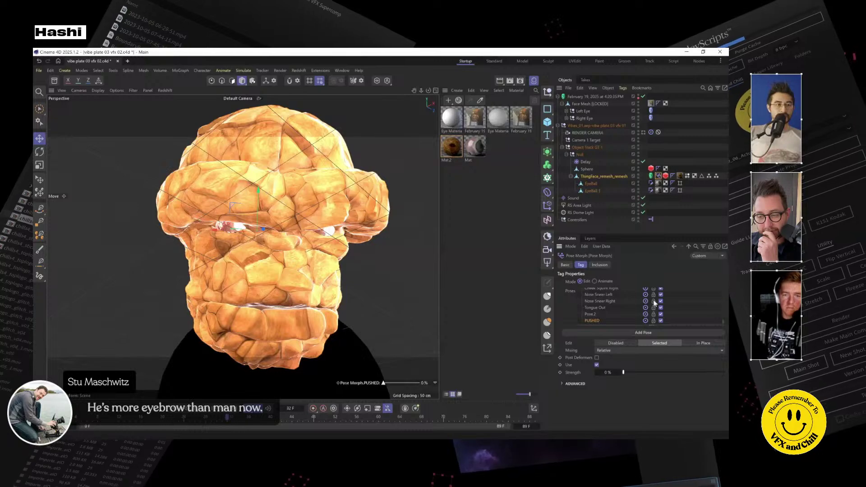
# Close vibe plate 03 vfx 02.c4d without saving and import the recent file TikTokThing3.fbx with the default FBX import settings
pyautogui.click(117, 61)
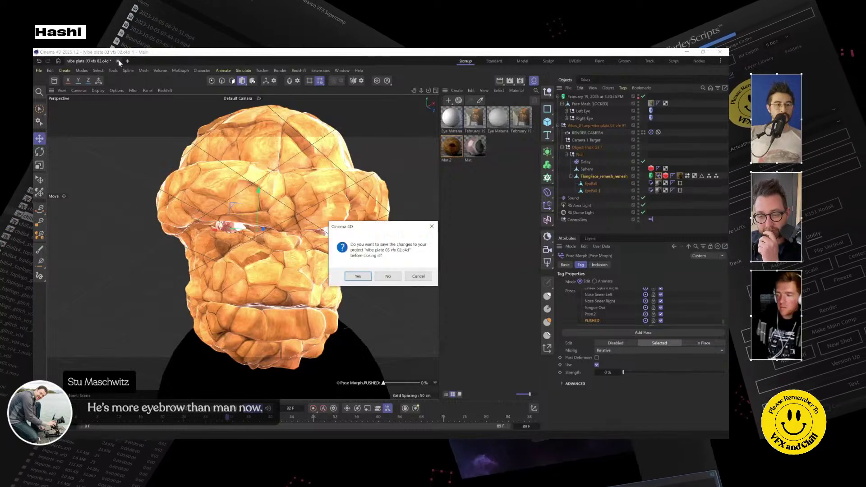
pyautogui.click(388, 274)
pyautogui.click(39, 71)
pyautogui.moveTo(65, 109)
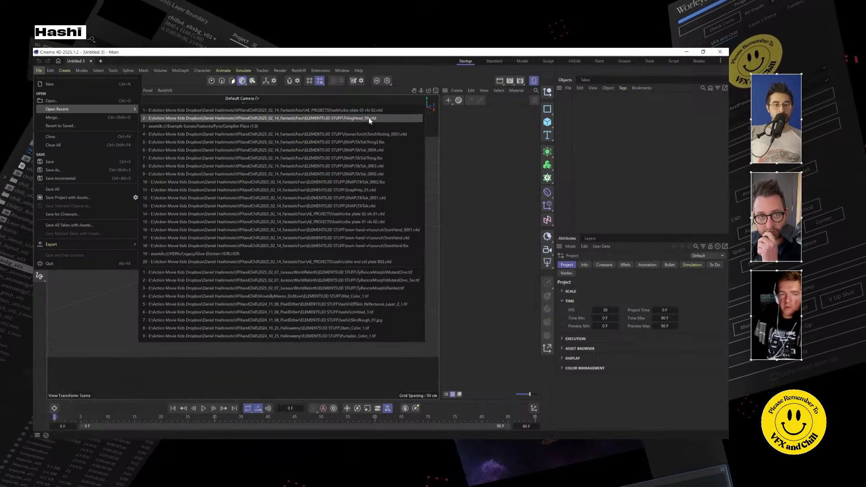
pyautogui.click(382, 142)
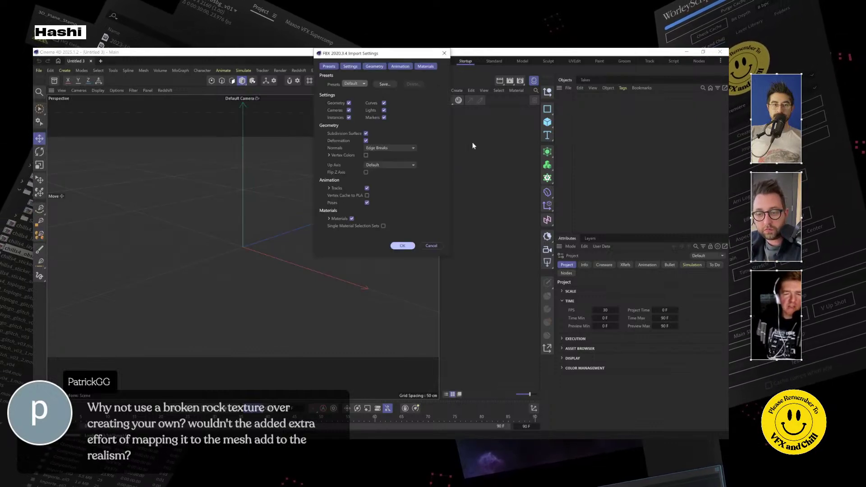
pyautogui.click(405, 246)
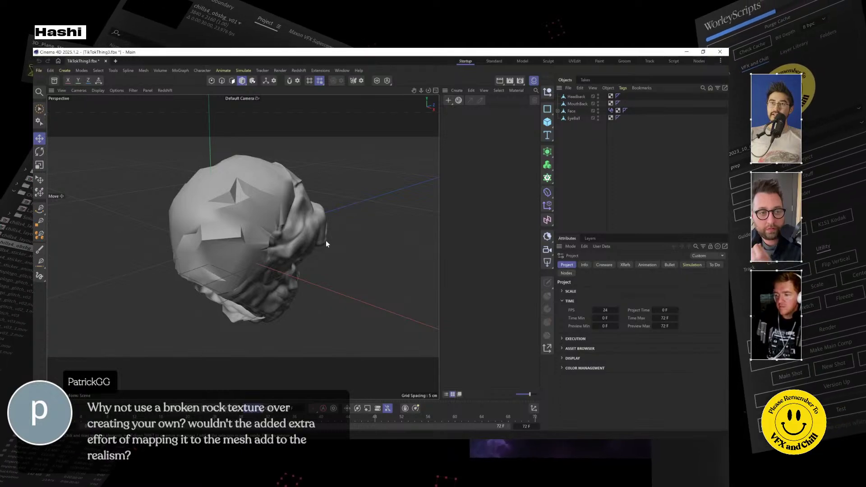
# In the Face object's Pose Morph tag, switch to Edit mode, select the PUSHED pose and set its strength to 70%
pyautogui.moveTo(248, 247); pyautogui.dragTo(288, 253)
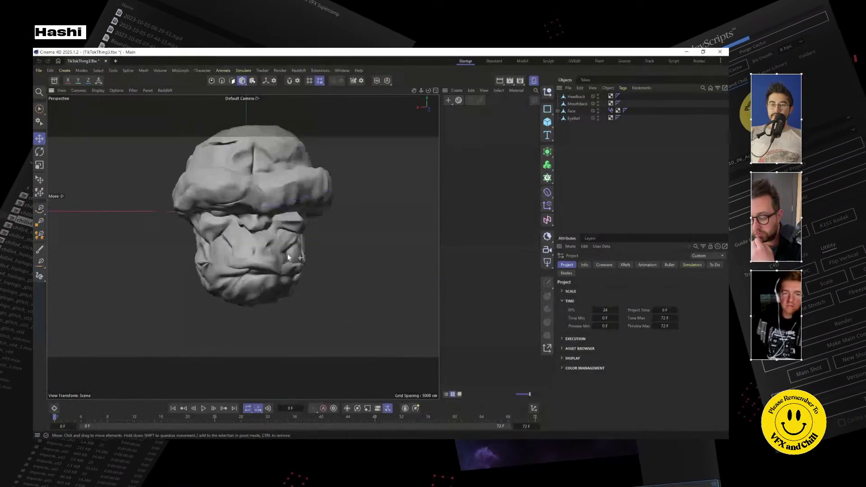
pyautogui.click(612, 111)
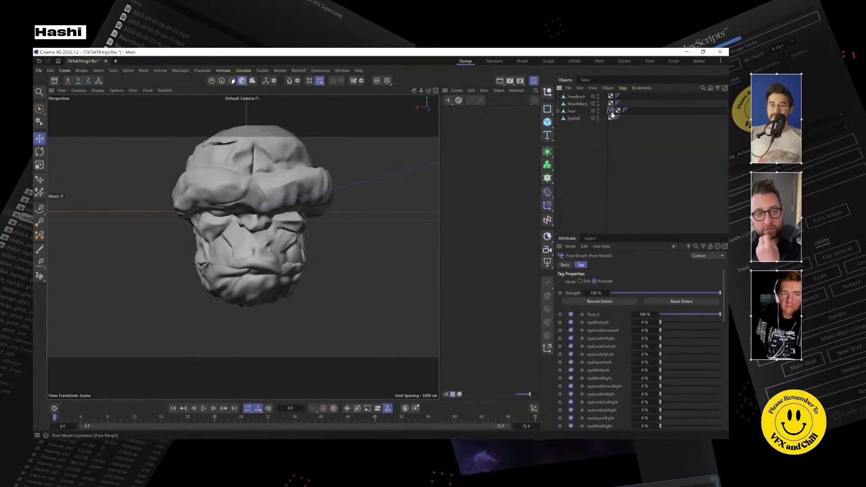
pyautogui.click(582, 281)
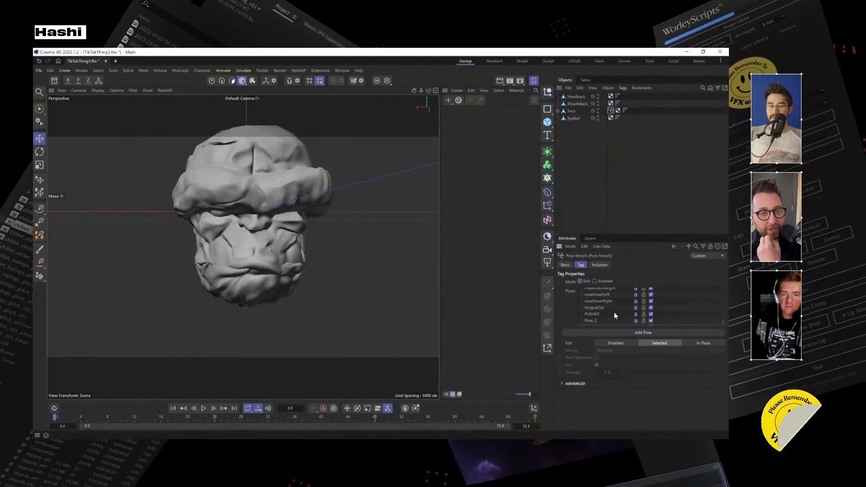
pyautogui.click(596, 315)
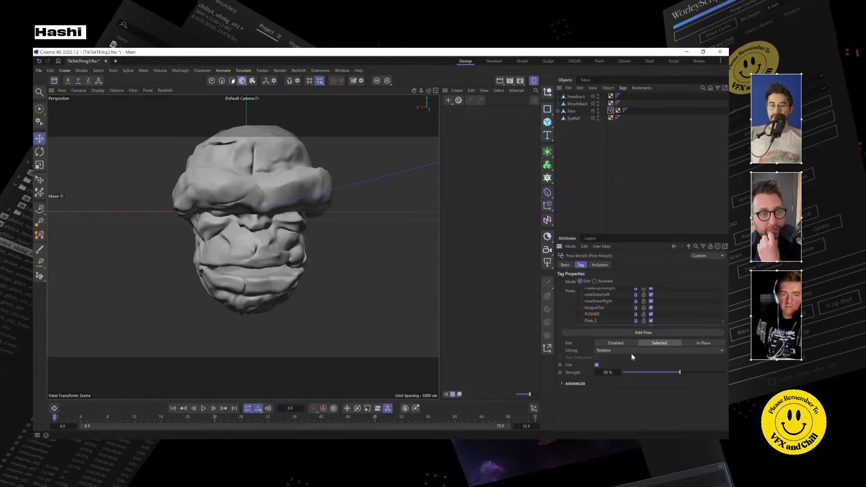
pyautogui.moveTo(669, 373); pyautogui.dragTo(694, 375)
# Reduce the PUSHED pose's strength, select Pose_2 and inspect the grey head close up and as a whole
pyautogui.scroll(5, 236, 255)
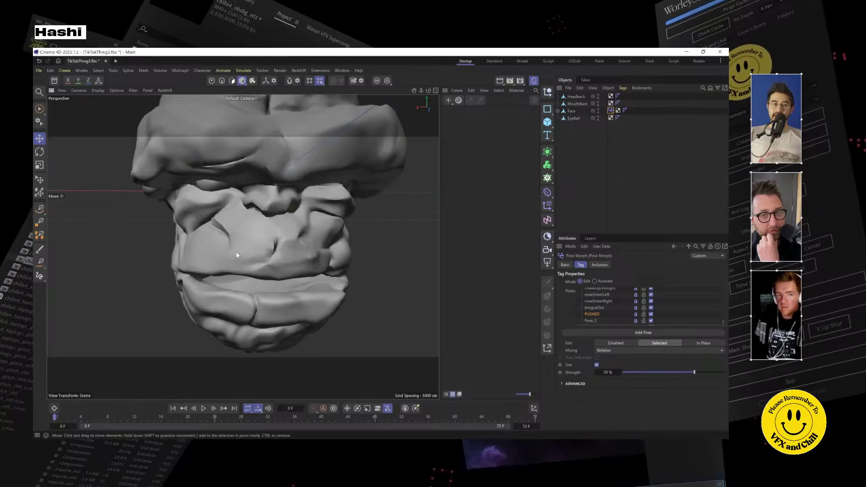
pyautogui.scroll(3, 262, 235)
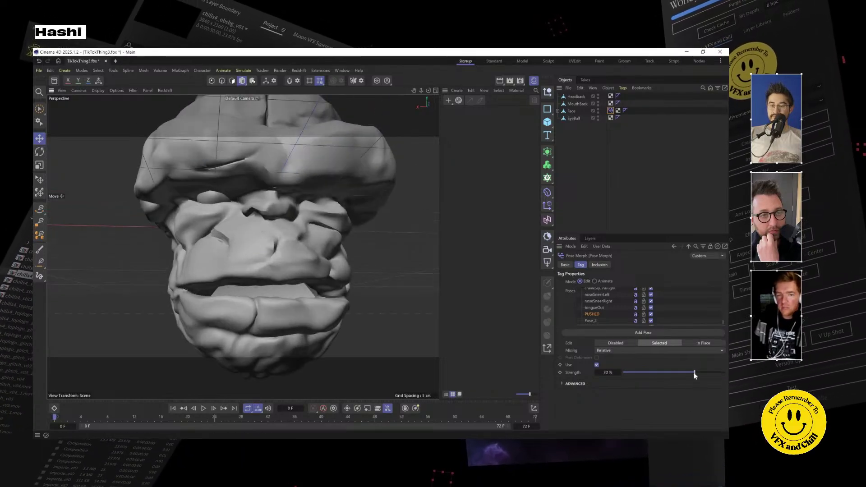
pyautogui.moveTo(694, 375); pyautogui.dragTo(614, 372)
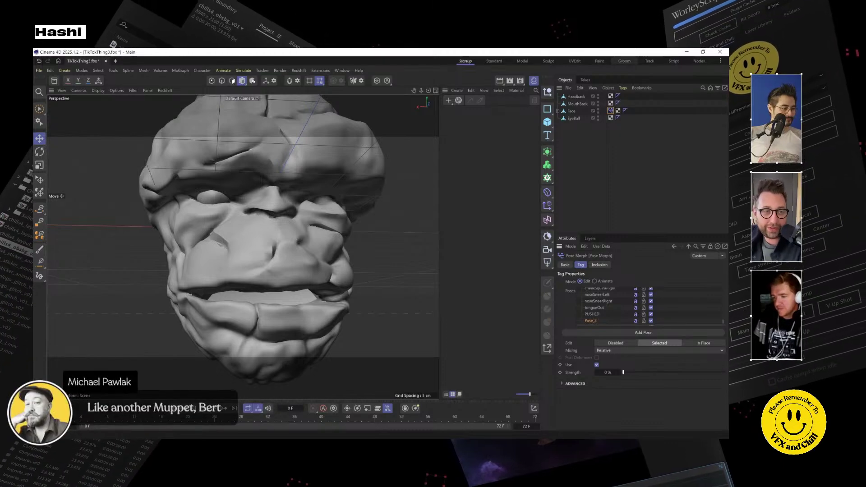
pyautogui.scroll(-10, 223, 239)
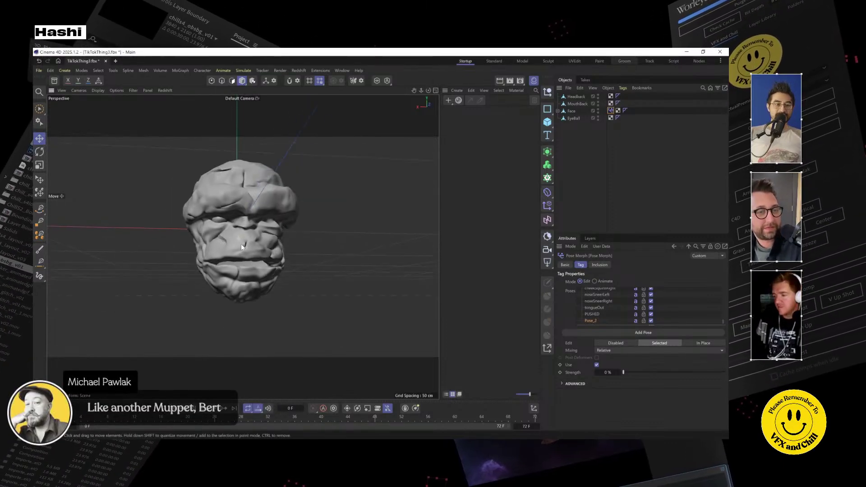
pyautogui.moveTo(219, 260); pyautogui.dragTo(308, 254)
pyautogui.scroll(10, 302, 276)
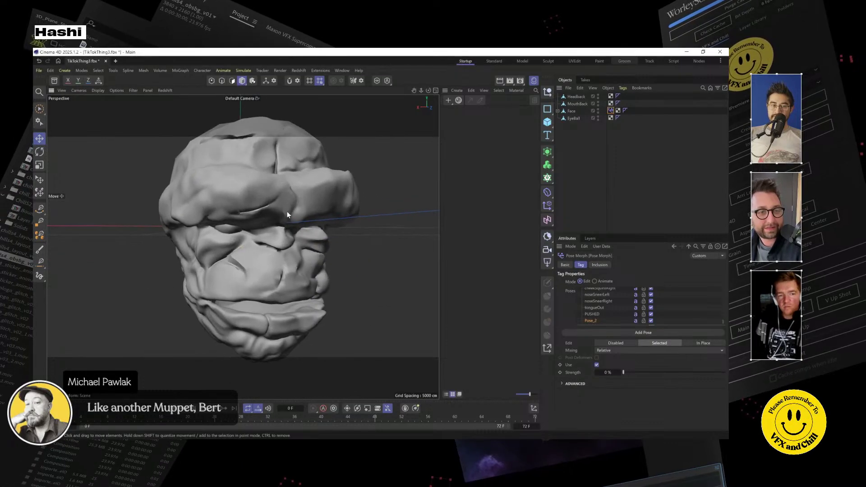
# Open the recent file vibe plate 03 vfx 02.c4d alongside the imported head document
pyautogui.click(38, 70)
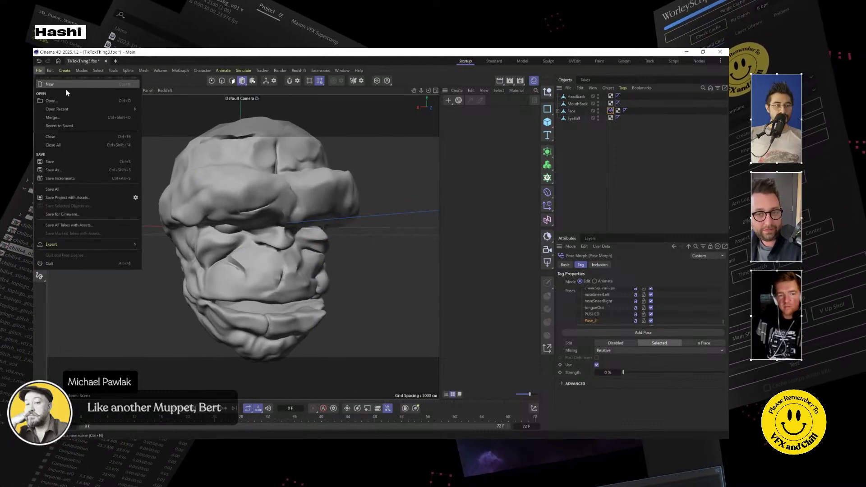
pyautogui.moveTo(89, 109)
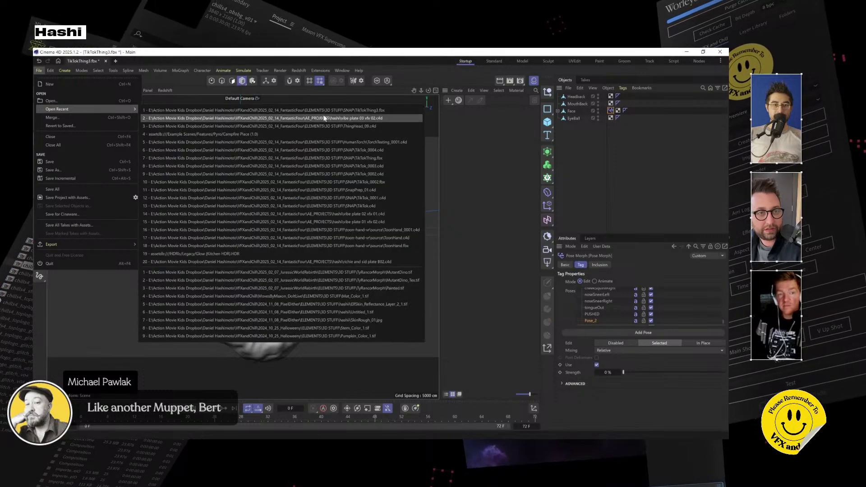
pyautogui.click(323, 118)
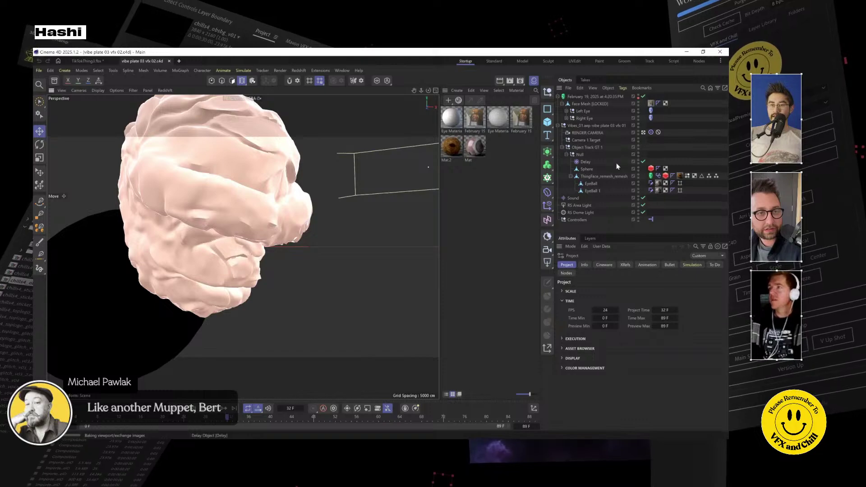
# Select the Delay object that springs the head's motion, toggle its enabled state and scrub the scene back to frame 0
pyautogui.click(585, 162)
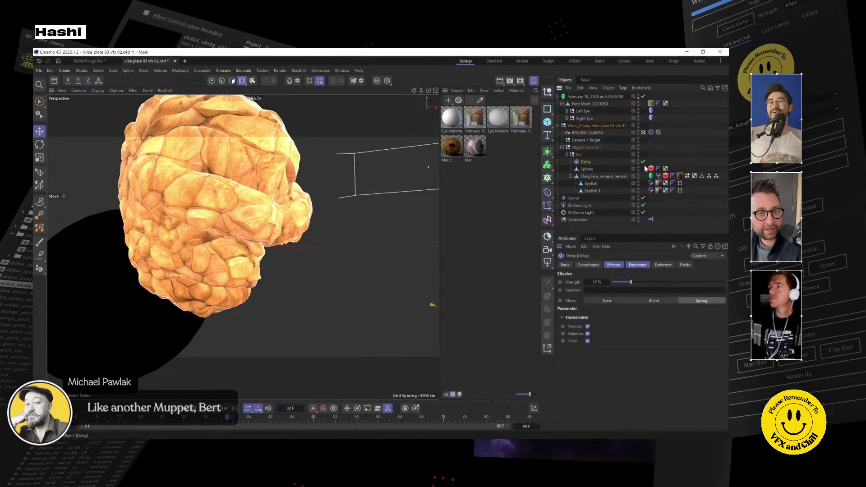
pyautogui.click(643, 162)
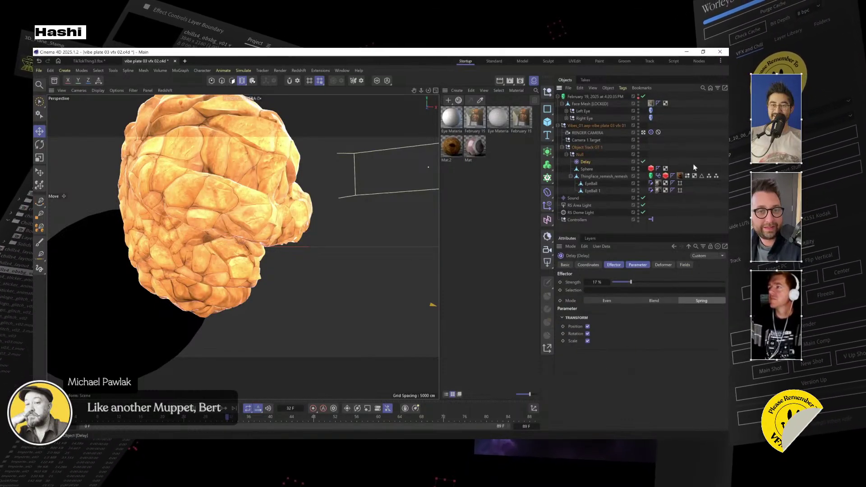
pyautogui.click(643, 162)
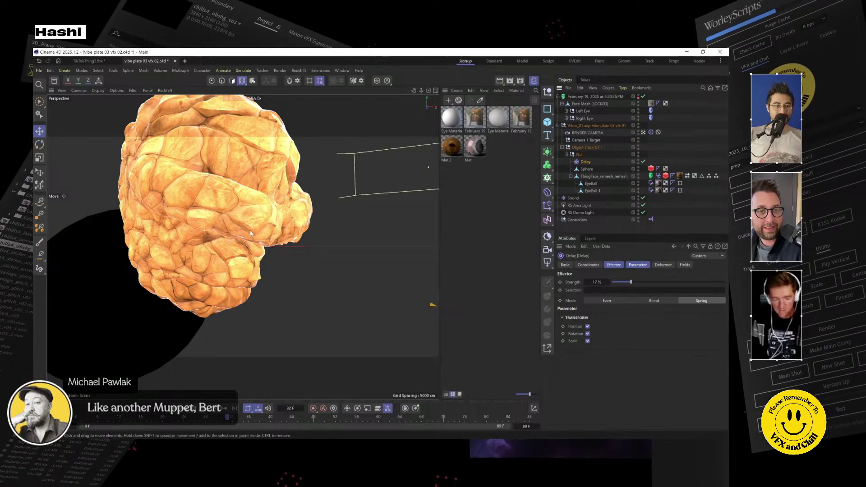
pyautogui.moveTo(204, 418); pyautogui.dragTo(73, 422)
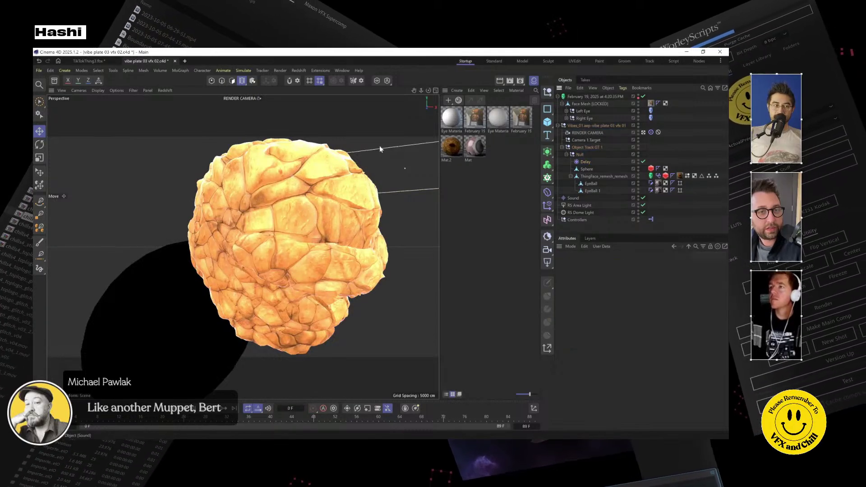
# Return to the TikTokThing3.fbx document and examine the grey head model
pyautogui.click(100, 62)
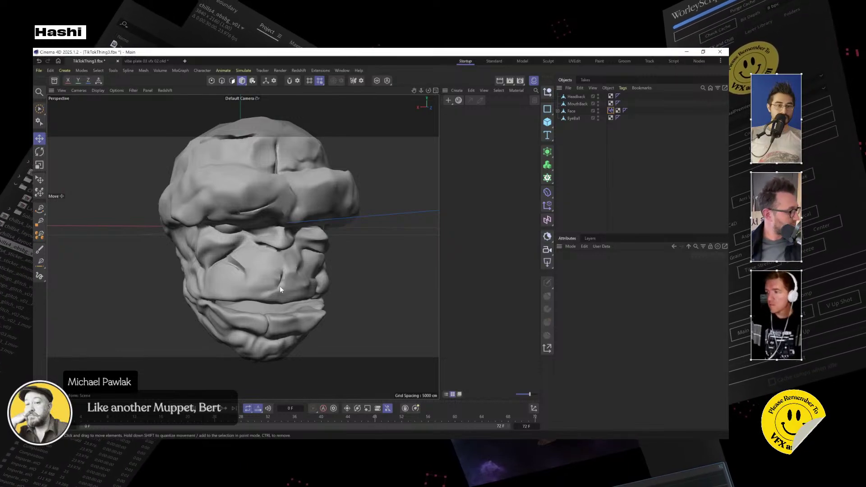
pyautogui.moveTo(285, 281); pyautogui.dragTo(309, 289)
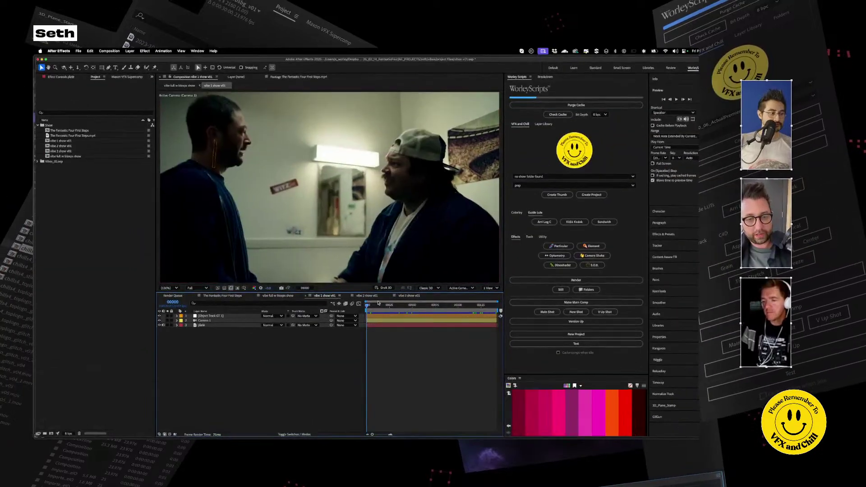
# Switch to After Effects and scrub through the tracked plate in the vibe 1 show v01 composition
pyautogui.moveTo(480, 295); pyautogui.dragTo(489, 294)
pyautogui.moveTo(378, 310); pyautogui.dragTo(384, 310)
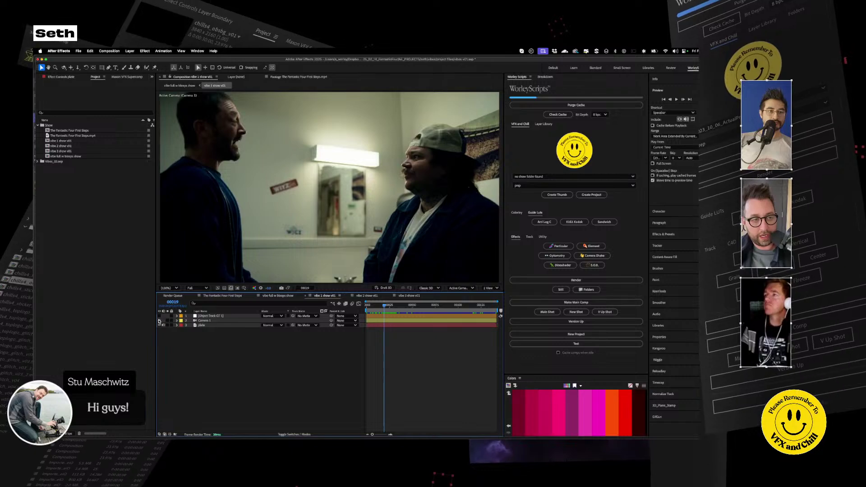
pyautogui.click(408, 306)
# Open the vibe full w bleeps show composition and scrub back and forth through the first VFX shot
pyautogui.click(285, 296)
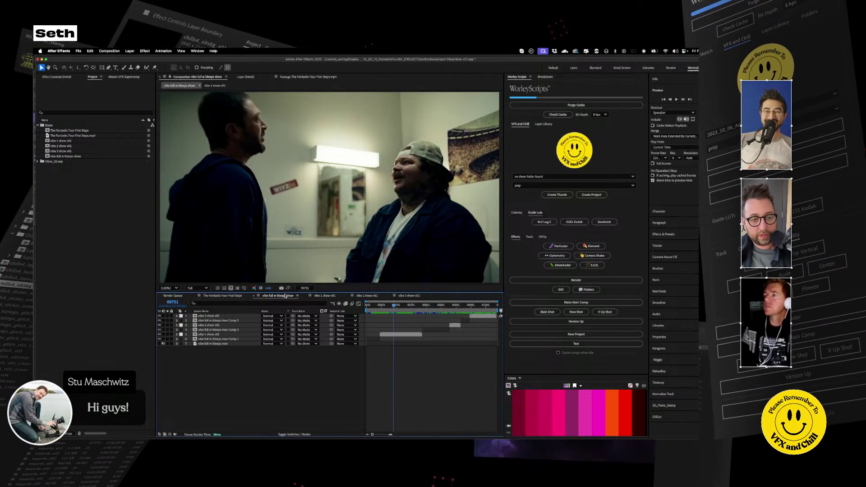
pyautogui.click(391, 306)
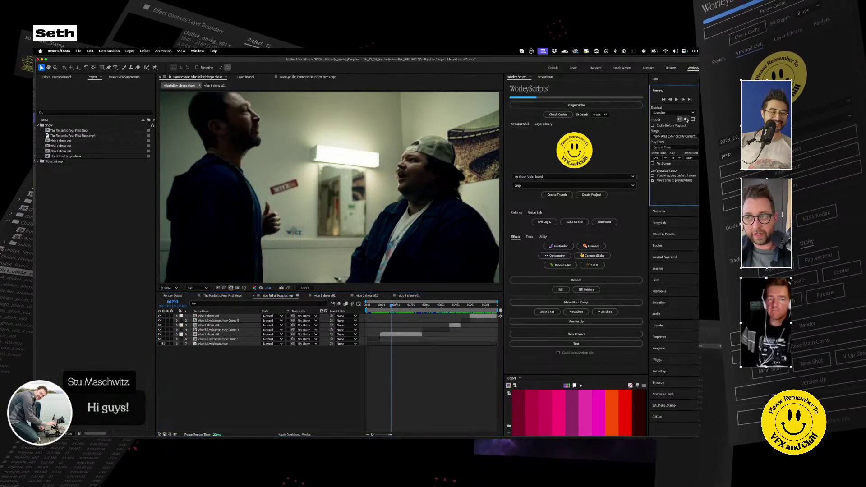
pyautogui.moveTo(402, 304)
pyautogui.mouseDown()
pyautogui.moveTo(422, 307)
pyautogui.moveTo(394, 315)
pyautogui.moveTo(453, 313)
pyautogui.moveTo(400, 312)
pyautogui.mouseUp()
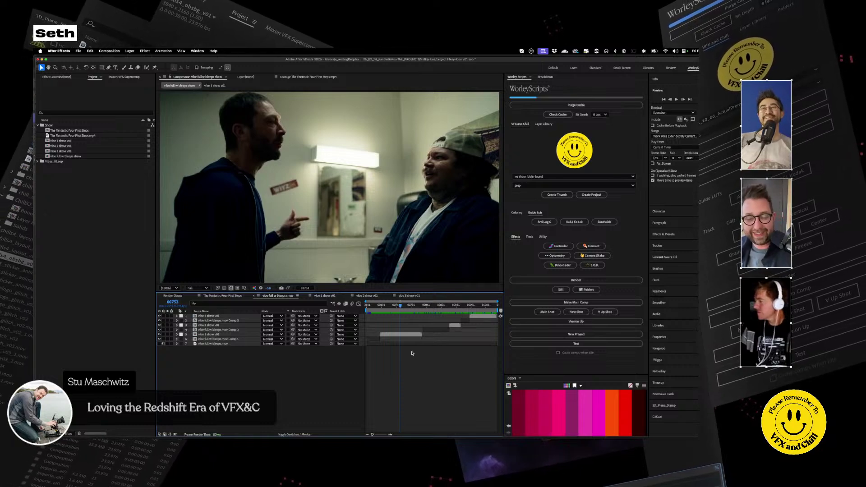
pyautogui.moveTo(404, 305)
pyautogui.mouseDown()
pyautogui.moveTo(433, 310)
pyautogui.moveTo(389, 308)
pyautogui.mouseUp()
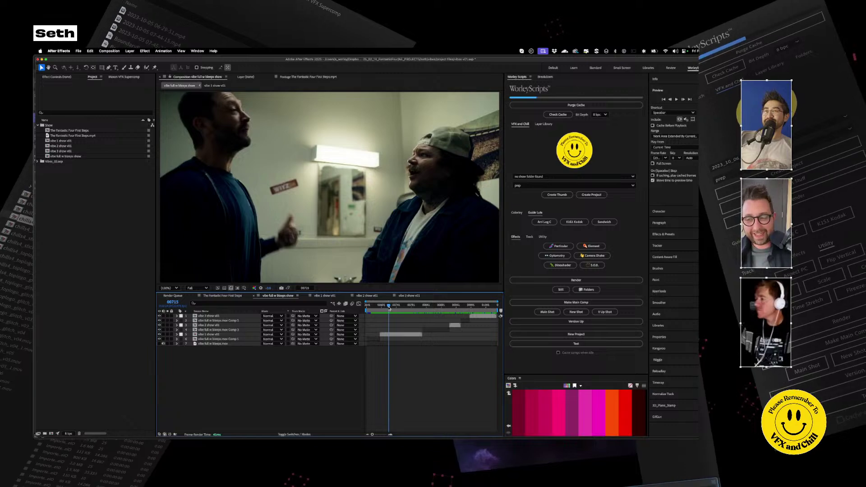
pyautogui.click(395, 305)
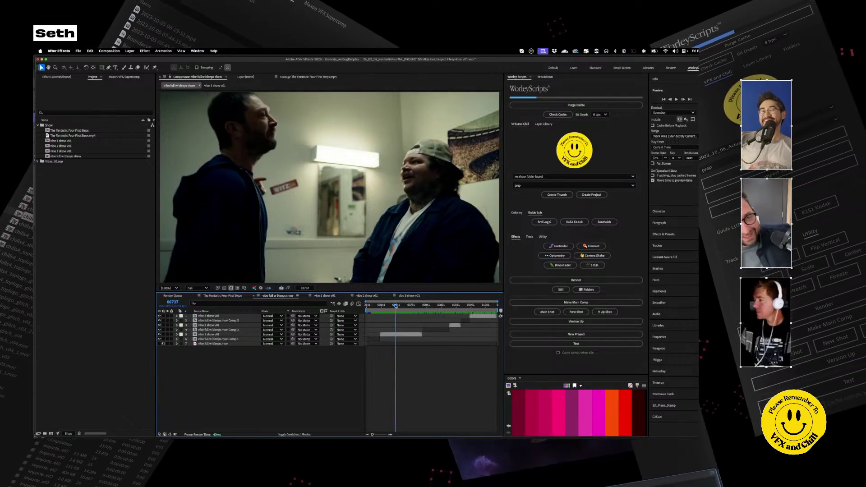
pyautogui.moveTo(395, 306); pyautogui.dragTo(396, 308)
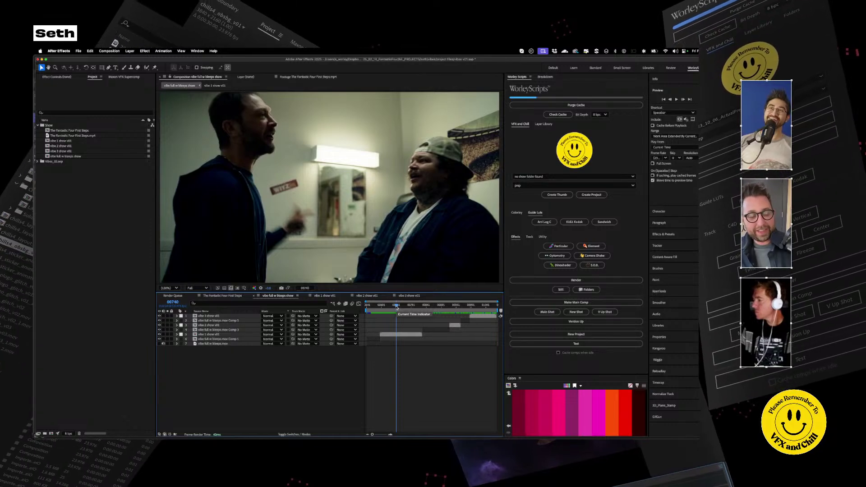
pyautogui.moveTo(397, 308)
pyautogui.mouseDown()
pyautogui.moveTo(404, 308)
pyautogui.moveTo(389, 308)
pyautogui.mouseUp()
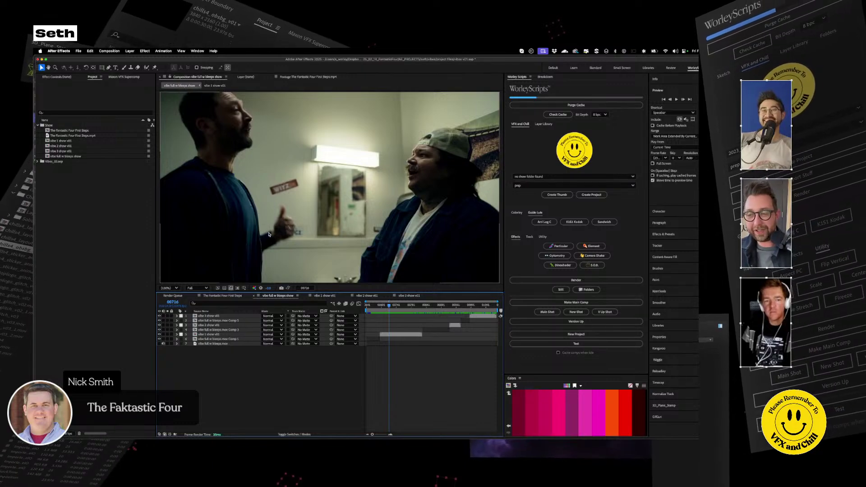
pyautogui.click(416, 307)
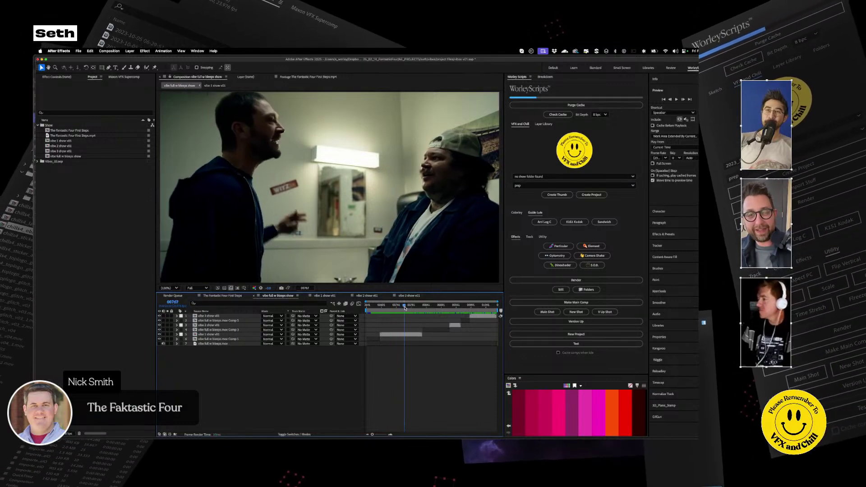
pyautogui.moveTo(417, 308)
pyautogui.mouseDown()
pyautogui.moveTo(456, 311)
pyautogui.moveTo(391, 311)
pyautogui.moveTo(401, 311)
pyautogui.mouseUp()
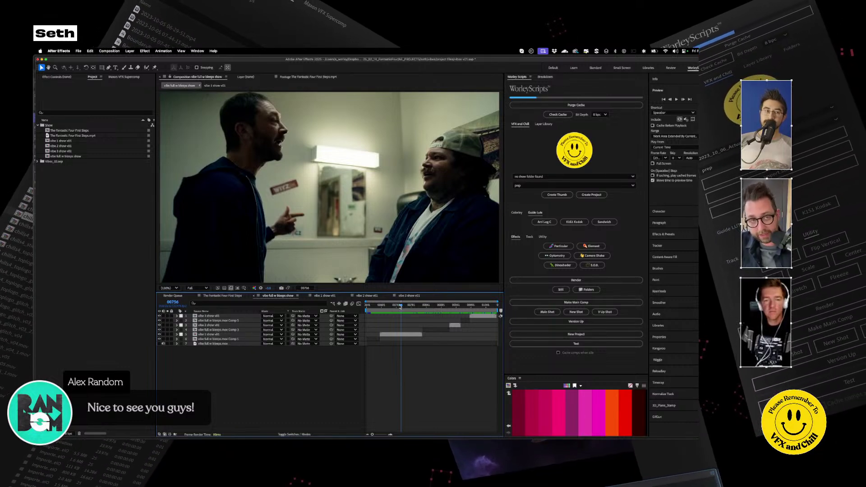
pyautogui.moveTo(400, 306); pyautogui.dragTo(396, 308)
# Play the first VFX shot from about frame 710 and scrub back to frame 767
pyautogui.press('space')
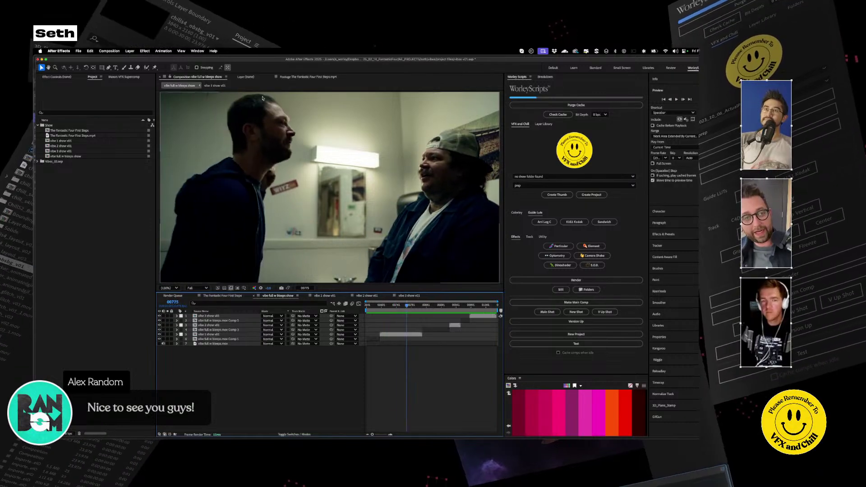
pyautogui.moveTo(412, 307); pyautogui.dragTo(387, 307)
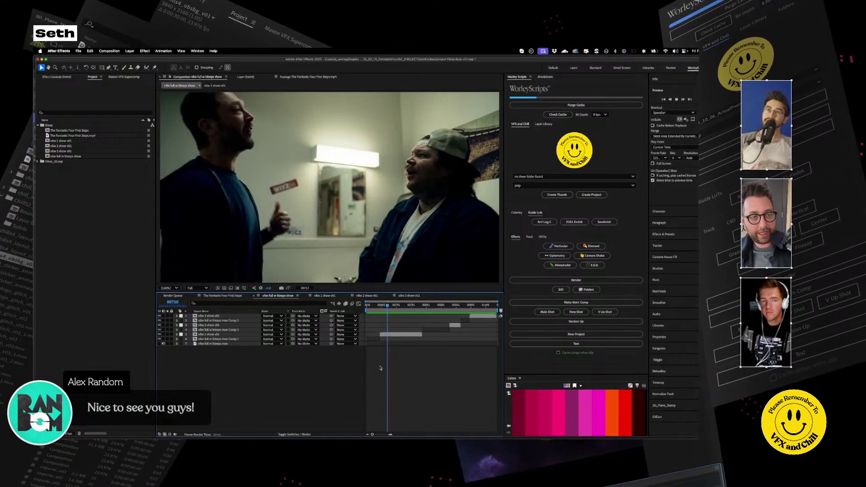
pyautogui.press('space')
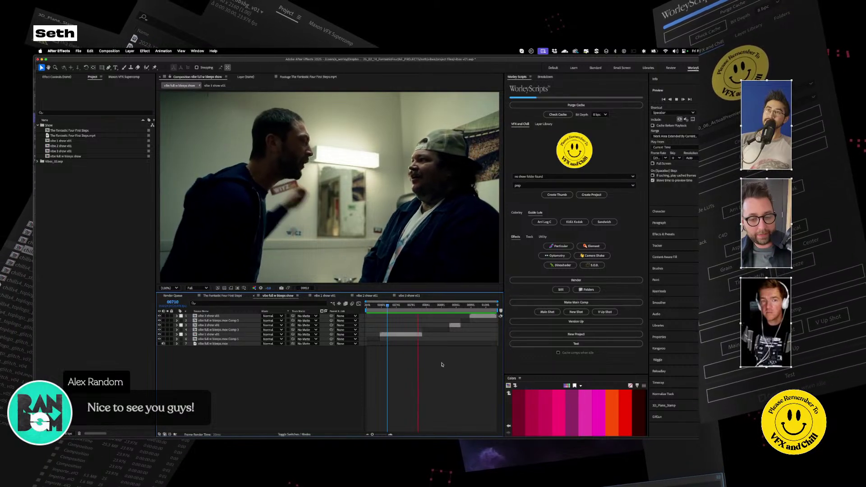
pyautogui.press('space')
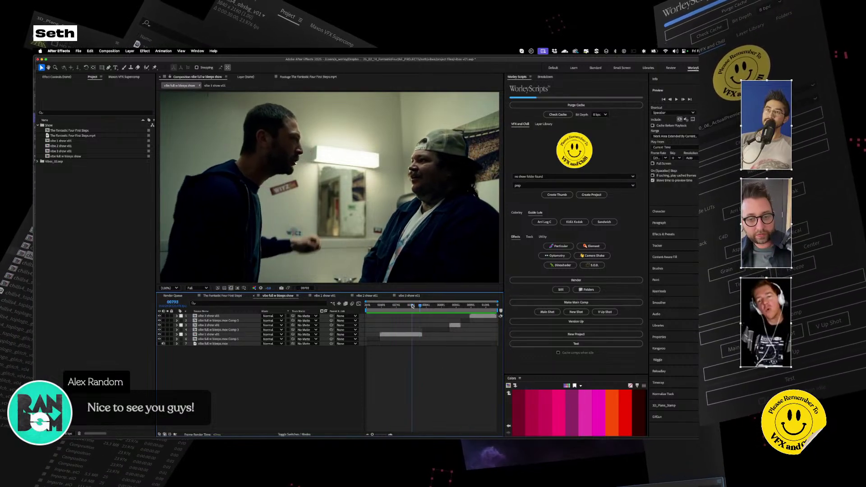
pyautogui.moveTo(413, 306); pyautogui.dragTo(404, 306)
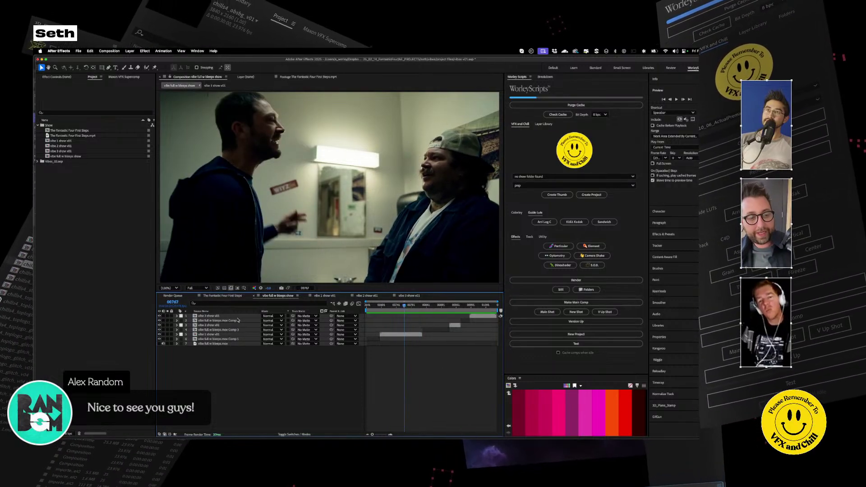
# Review the Scene Edit Detection options for the vibe full w bleeps.mov layer, with splitting at scene edits and pre-comps selected, and close the dialog
pyautogui.click(222, 343)
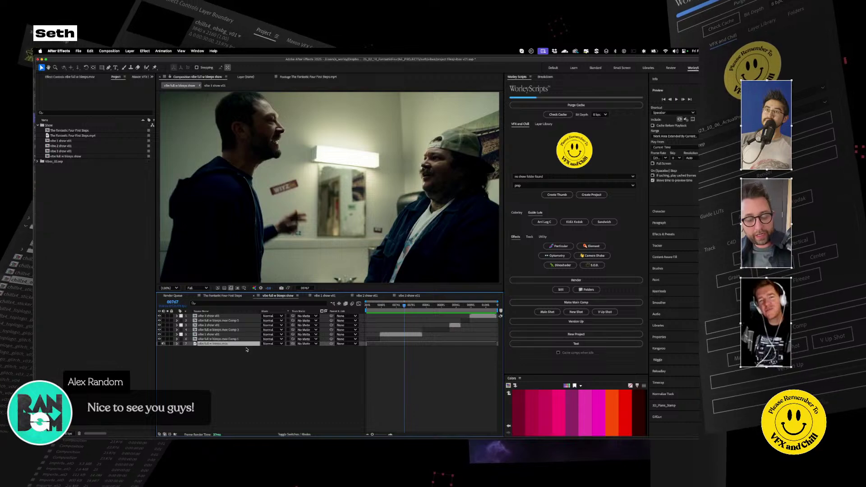
pyautogui.rightClick(210, 346)
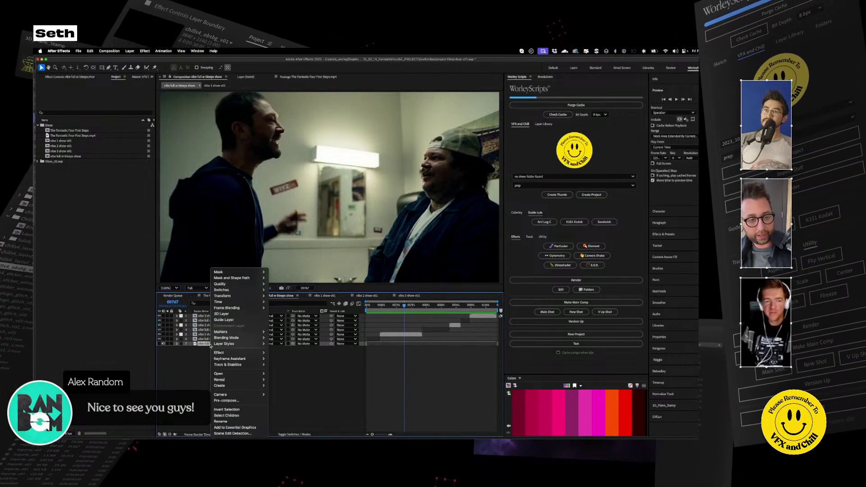
pyautogui.click(243, 434)
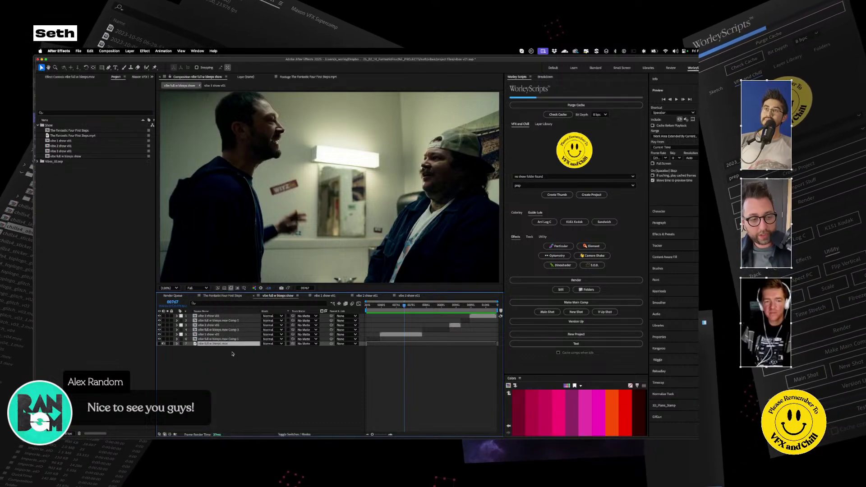
pyautogui.rightClick(218, 345)
pyautogui.click(244, 433)
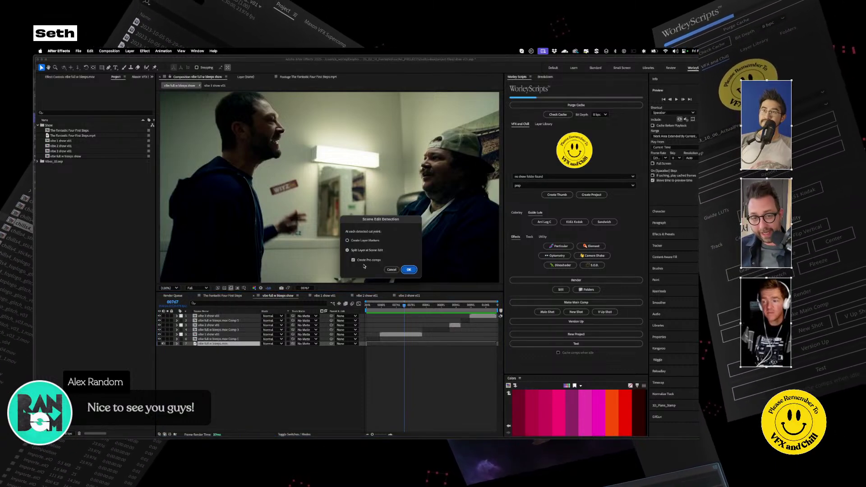
pyautogui.click(408, 269)
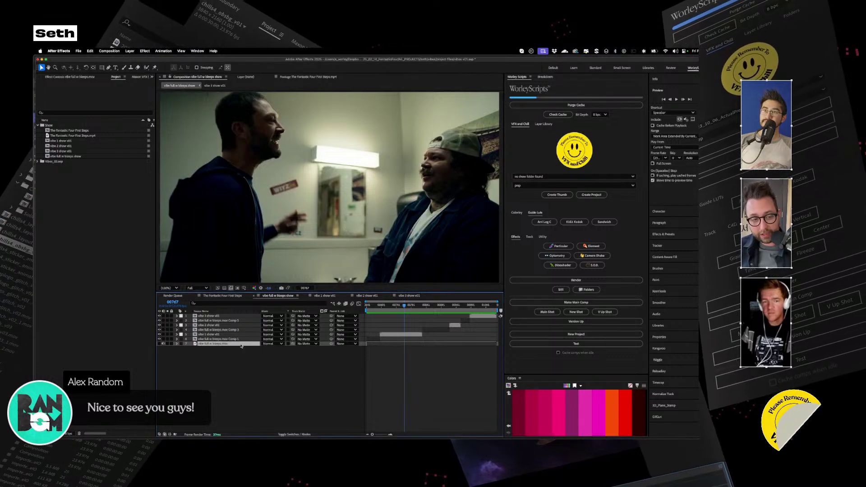
# Open the vibe 1 show v01 pre-comp at its first frame and show the effect settings of the plate layer
pyautogui.doubleClick(195, 336)
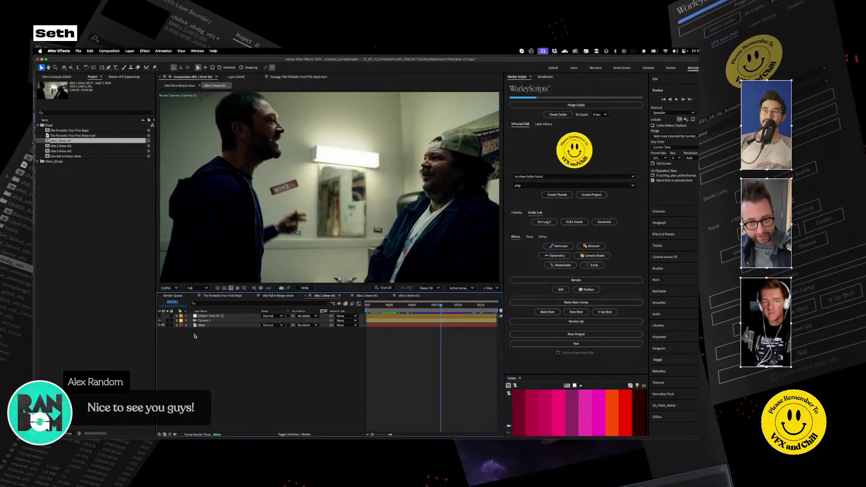
pyautogui.press('Home')
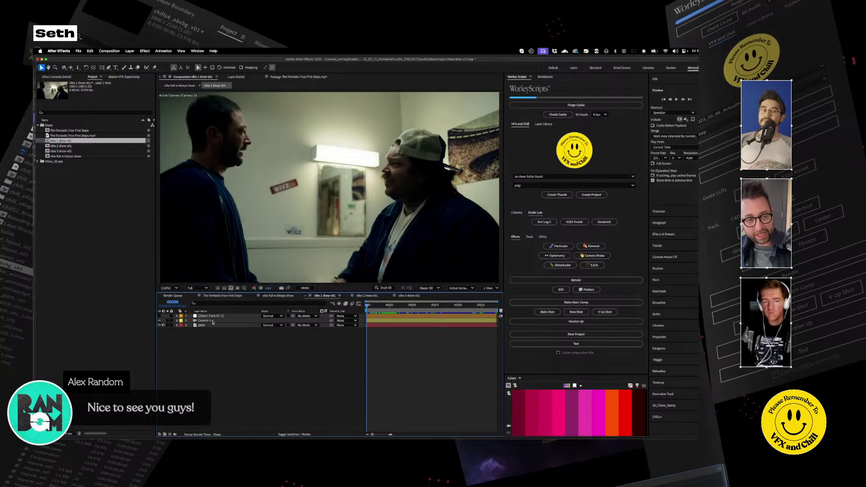
pyautogui.click(208, 327)
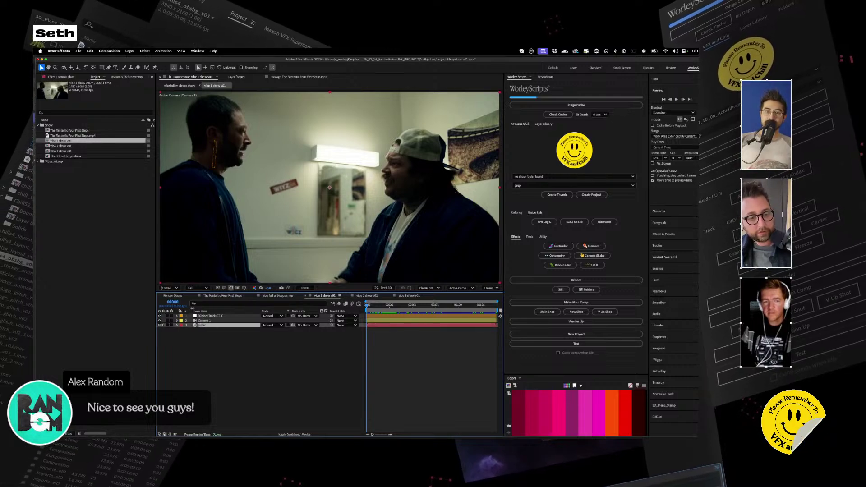
pyautogui.click(71, 75)
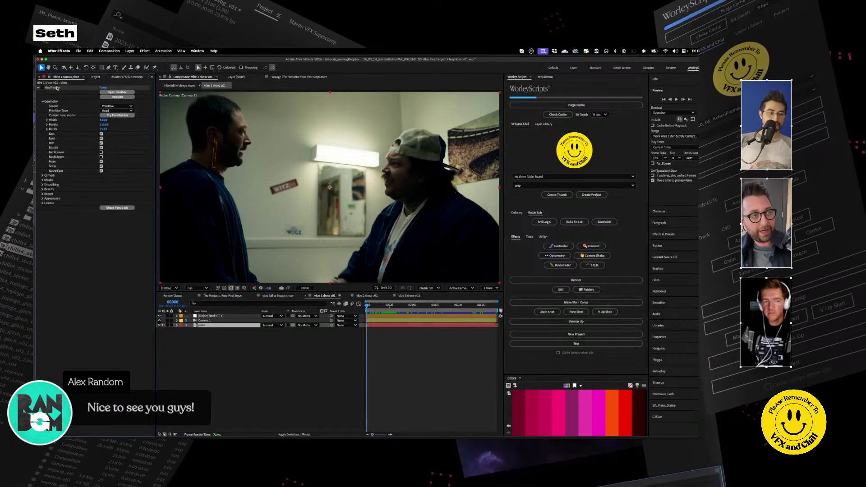
# Select the GeoTracker effect on the plate and examine the tracked head mesh by playing and scrubbing to frame 64
pyautogui.click(57, 88)
pyautogui.press('space')
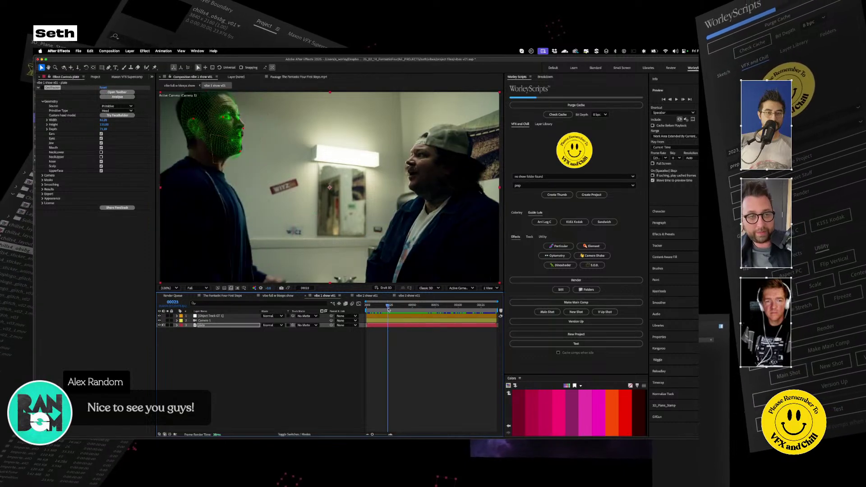
pyautogui.moveTo(457, 307); pyautogui.dragTo(425, 312)
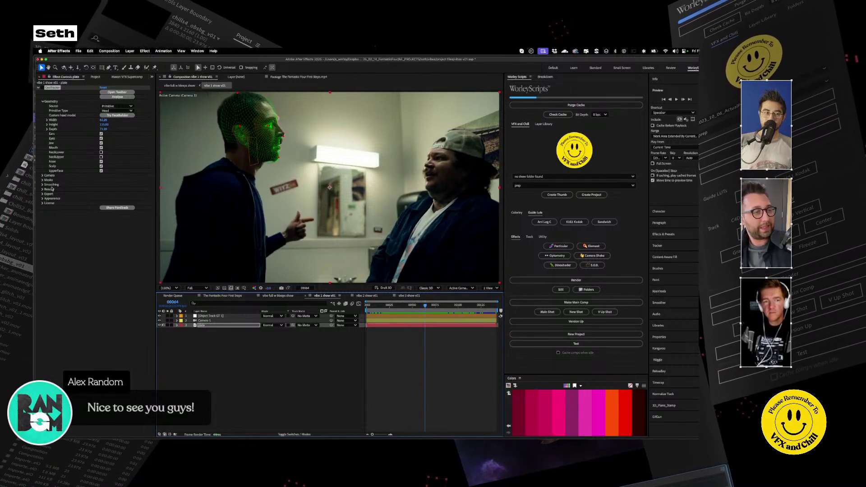
# Inspect the Object Track GT 1 null's motion path back to the first frame, select the Camera 1 layer, and clear the selection
pyautogui.click(207, 317)
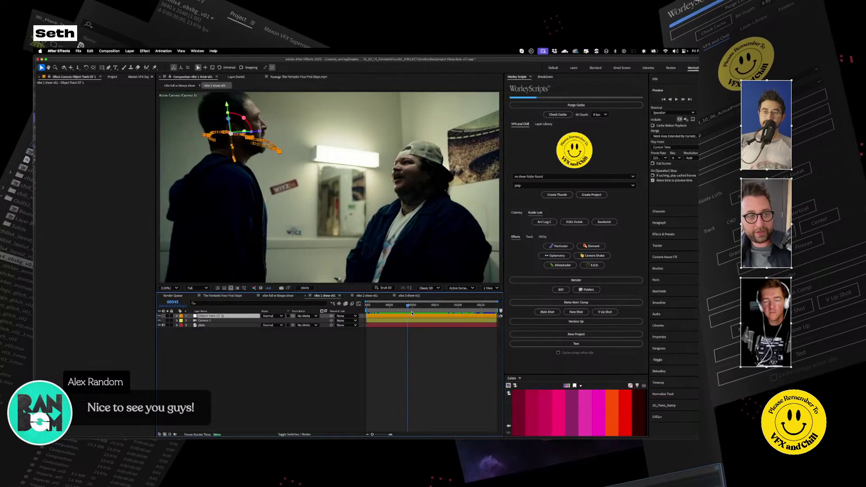
pyautogui.moveTo(462, 320); pyautogui.dragTo(334, 305)
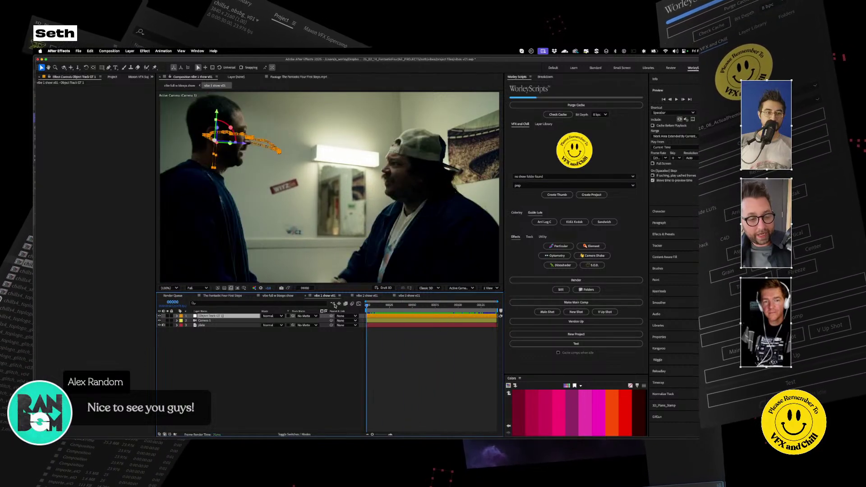
pyautogui.click(203, 321)
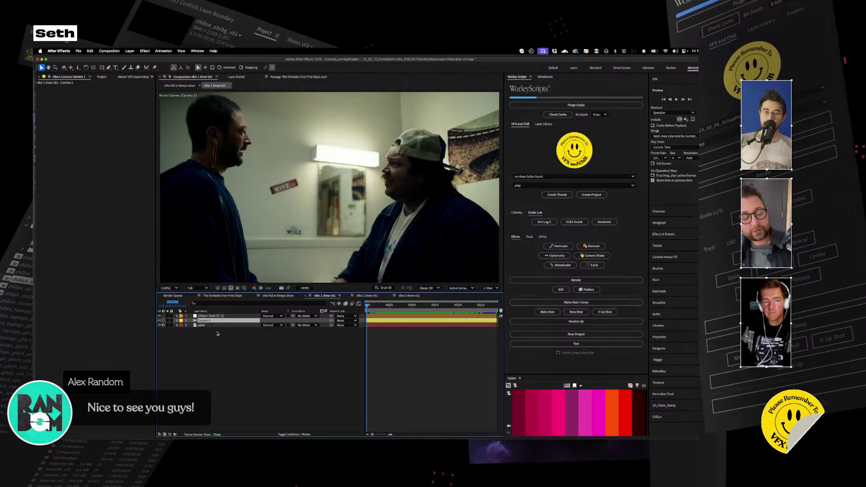
pyautogui.click(217, 334)
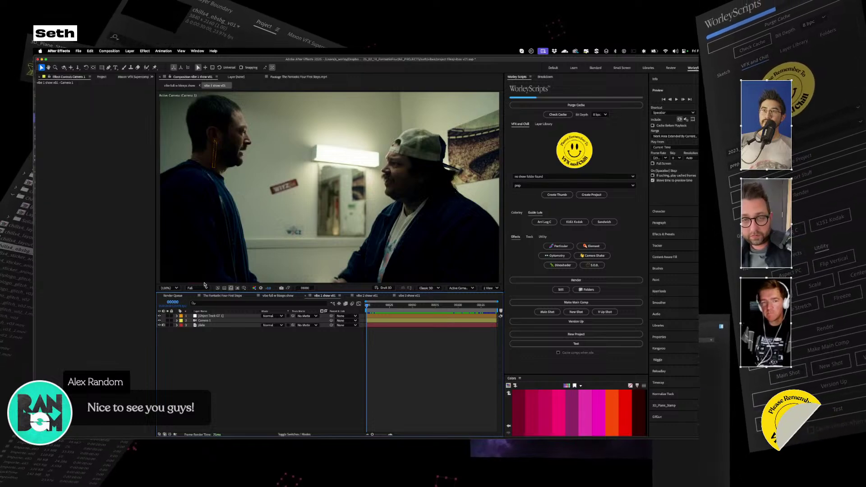
# Review the Maxon Cinema 4D Exporter's save dialog for vibe 1 show v01.c4d, check its destination folders, and cancel the export
pyautogui.click(78, 50)
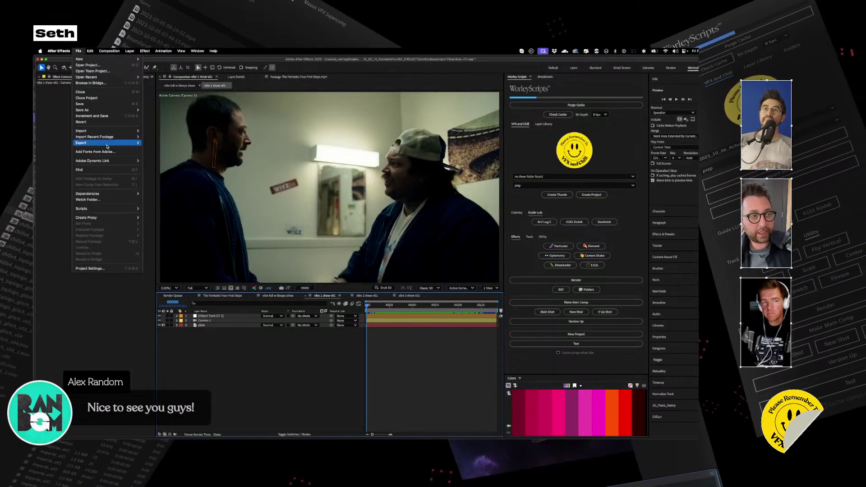
pyautogui.moveTo(107, 146)
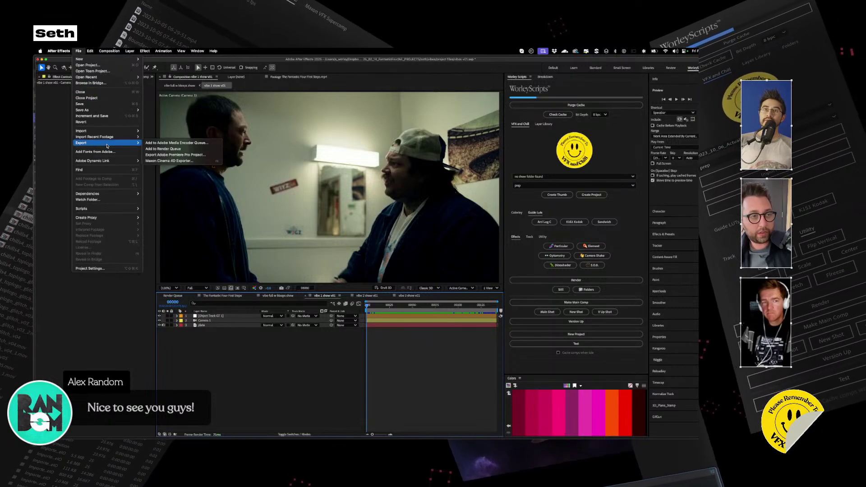
pyautogui.click(164, 161)
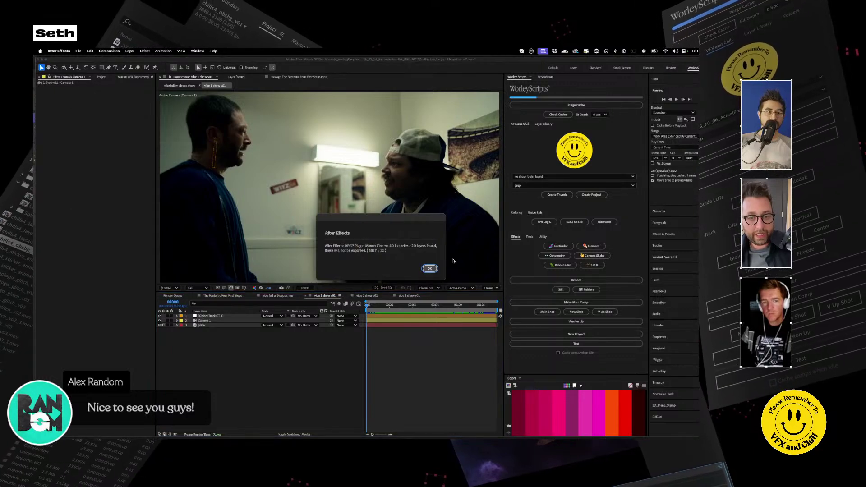
pyautogui.click(429, 269)
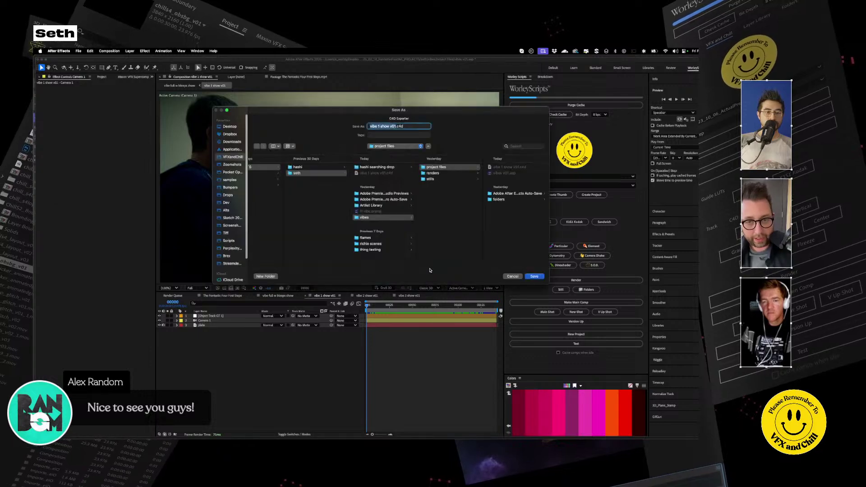
pyautogui.click(310, 174)
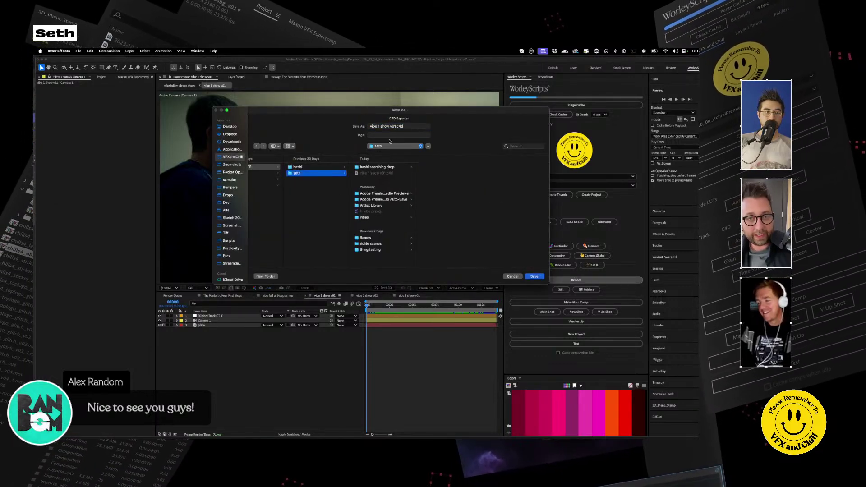
pyautogui.click(512, 276)
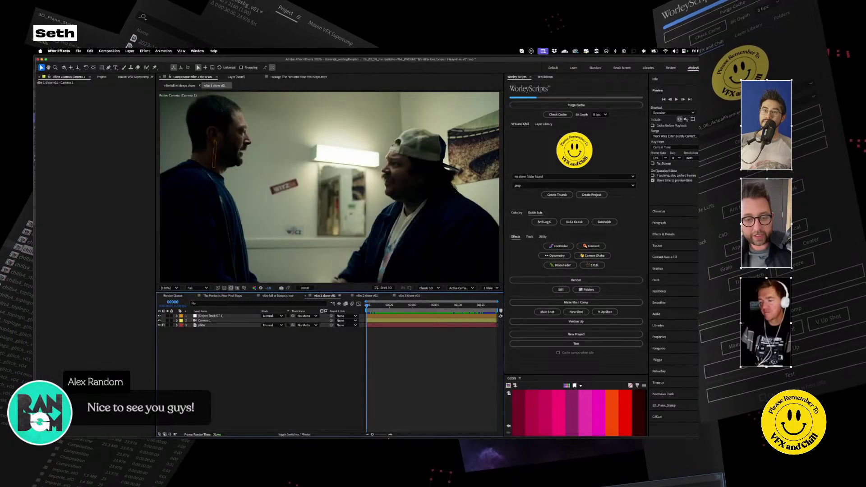
# Switch to the exported scene in Cinema 4D and scrub the timeline to examine the tracked null's motion
pyautogui.click(420, 428)
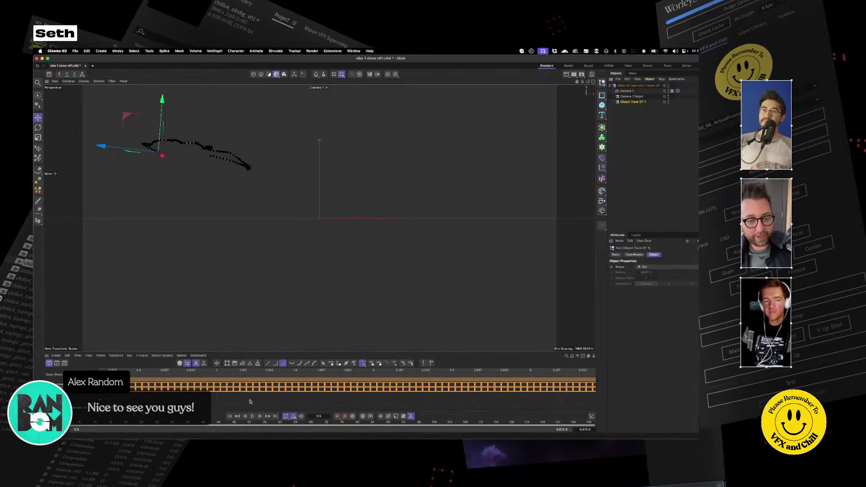
pyautogui.moveTo(140, 421); pyautogui.dragTo(272, 421)
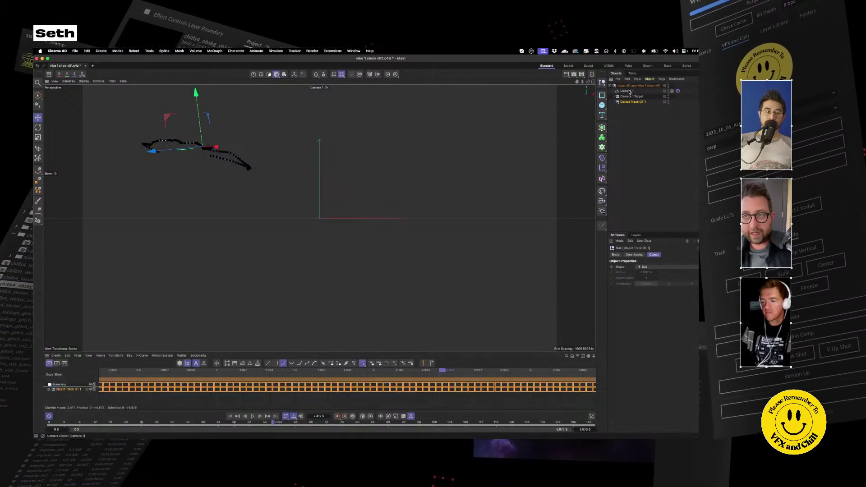
pyautogui.moveTo(224, 422); pyautogui.dragTo(285, 421)
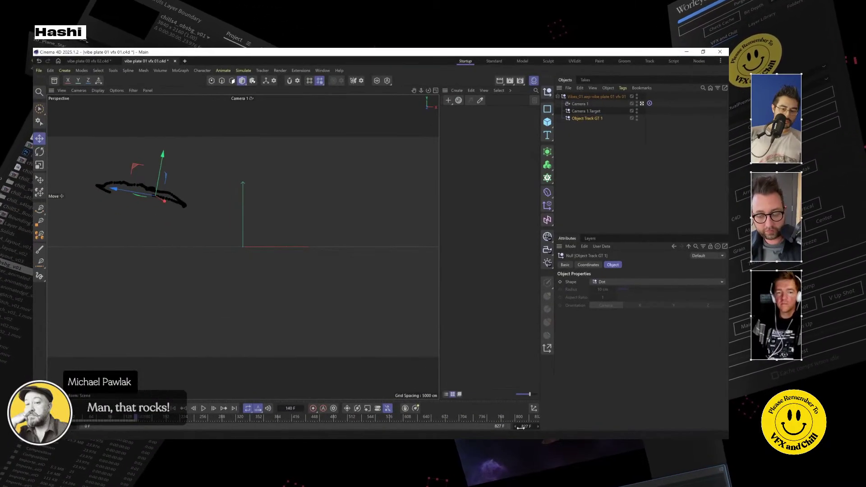
# Set the scene's end frame to 142 in the vibe plate 01 file and return the timeline to frame 0
pyautogui.doubleClick(526, 427)
pyautogui.write('142')
pyautogui.press('Return')
pyautogui.moveTo(304, 419); pyautogui.dragTo(68, 421)
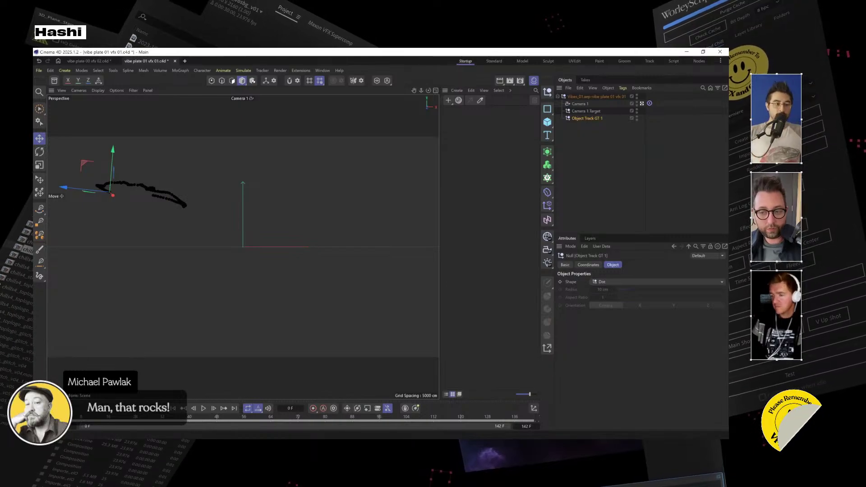
pyautogui.moveTo(84, 422)
pyautogui.mouseDown()
pyautogui.moveTo(315, 429)
pyautogui.moveTo(505, 422)
pyautogui.moveTo(90, 424)
pyautogui.moveTo(235, 424)
pyautogui.moveTo(82, 434)
pyautogui.mouseUp()
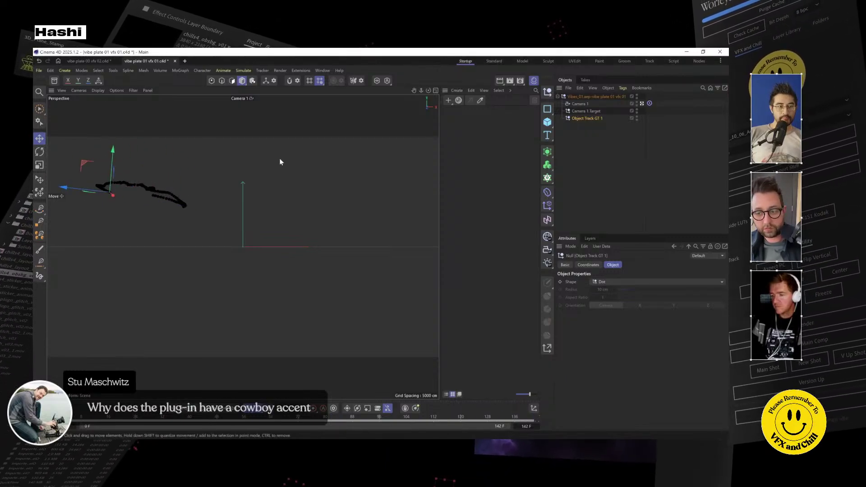
# Switch to the vibe plate 03 vfx 02.c4d scene and open the Moves by Maxon window over the rock head
pyautogui.click(91, 60)
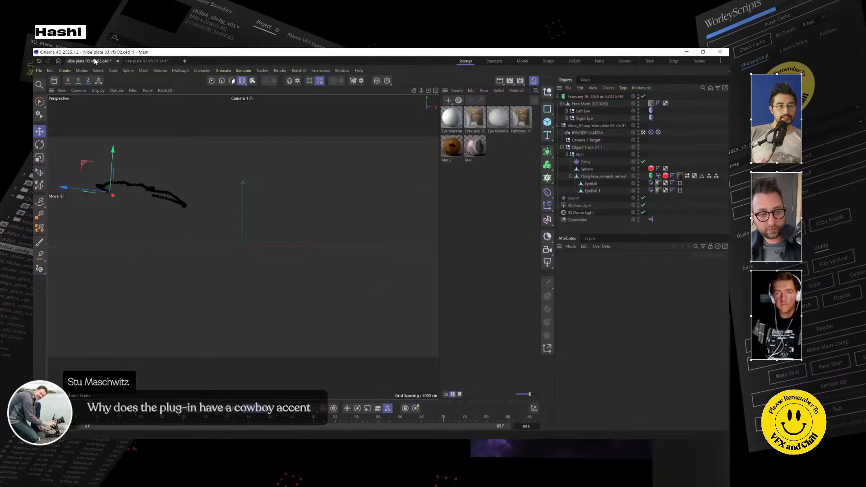
pyautogui.click(312, 232)
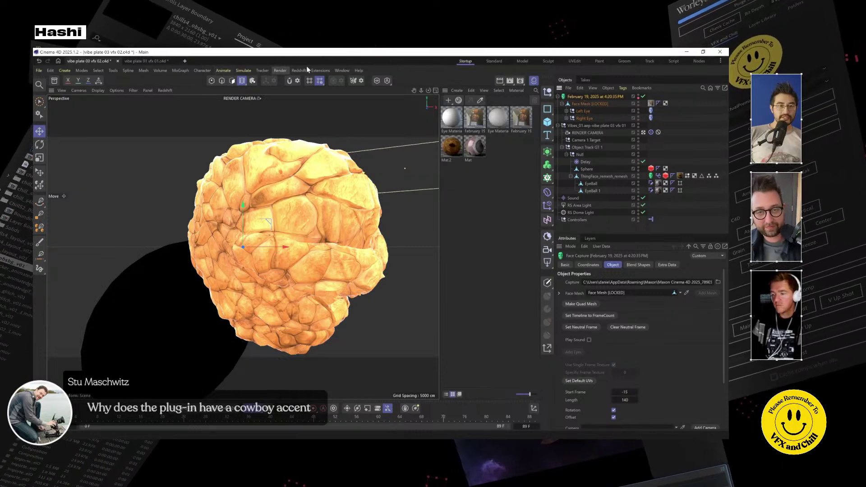
pyautogui.click(328, 71)
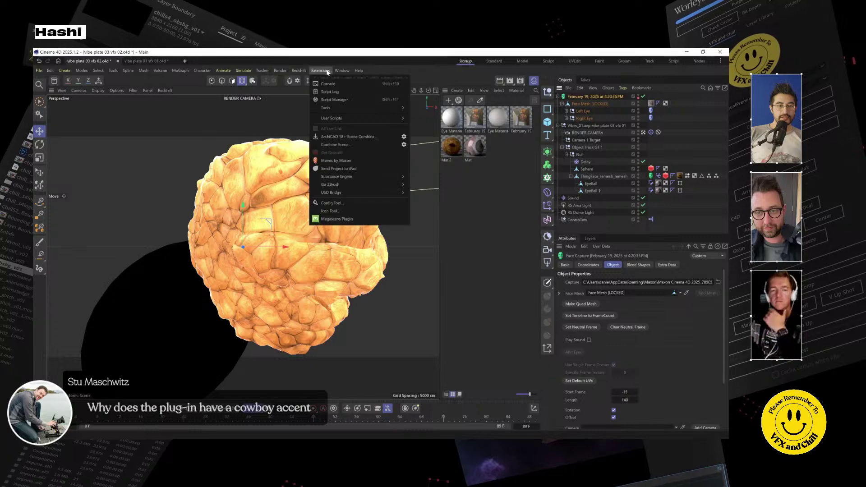
pyautogui.click(347, 160)
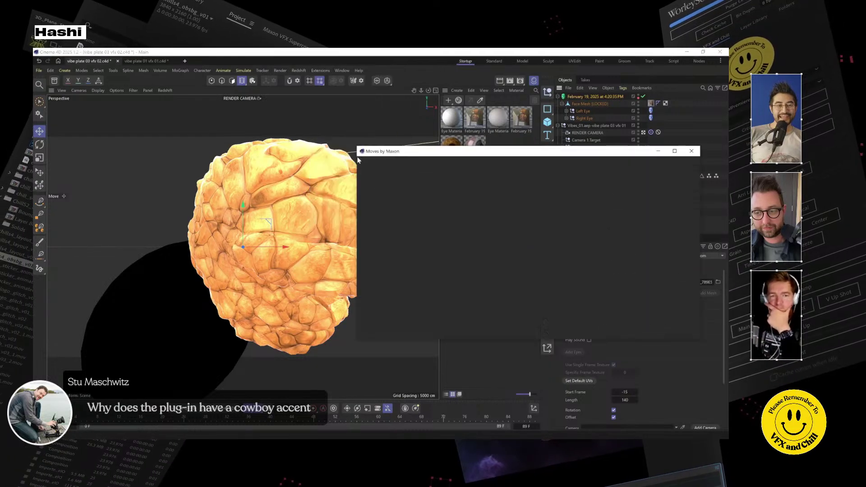
pyautogui.moveTo(374, 152); pyautogui.dragTo(199, 125)
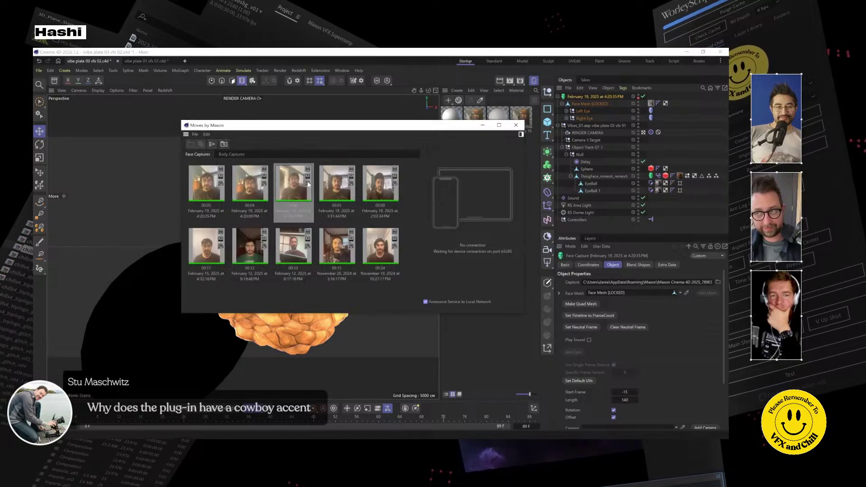
# Play the recorded movie of the third face capture in the first row and close the media player
pyautogui.click(308, 185)
pyautogui.rightClick(295, 189)
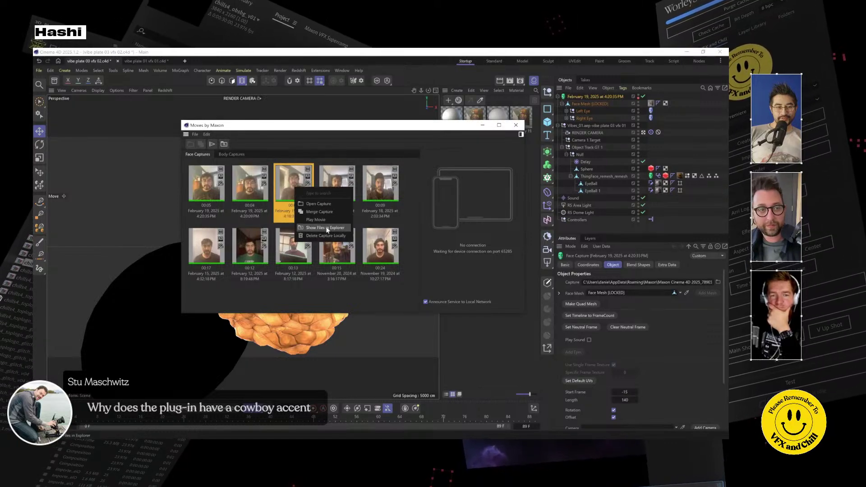
pyautogui.click(340, 227)
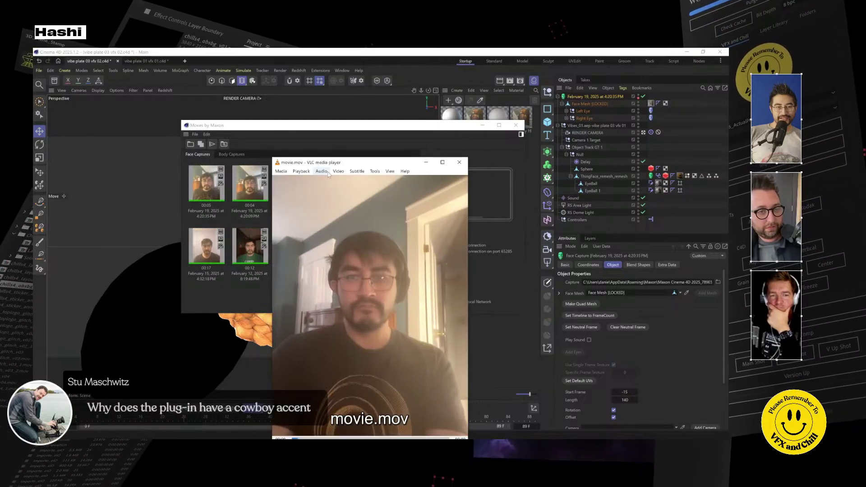
pyautogui.moveTo(337, 164); pyautogui.dragTo(331, 120)
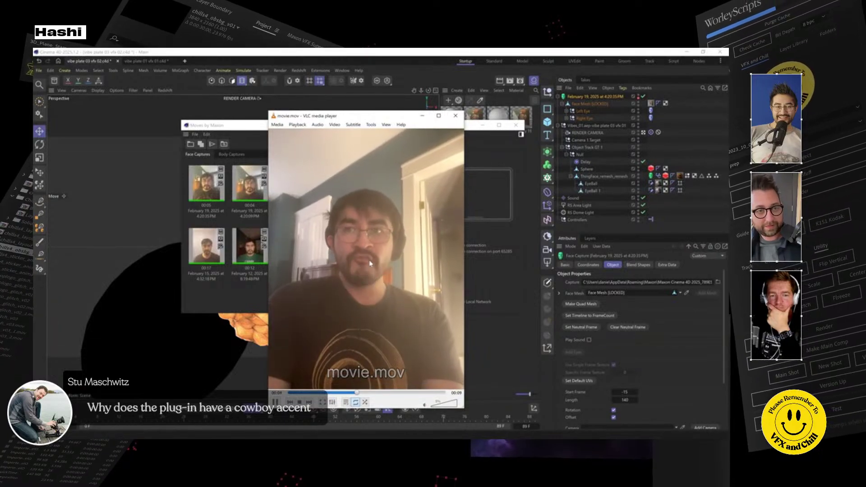
pyautogui.click(460, 120)
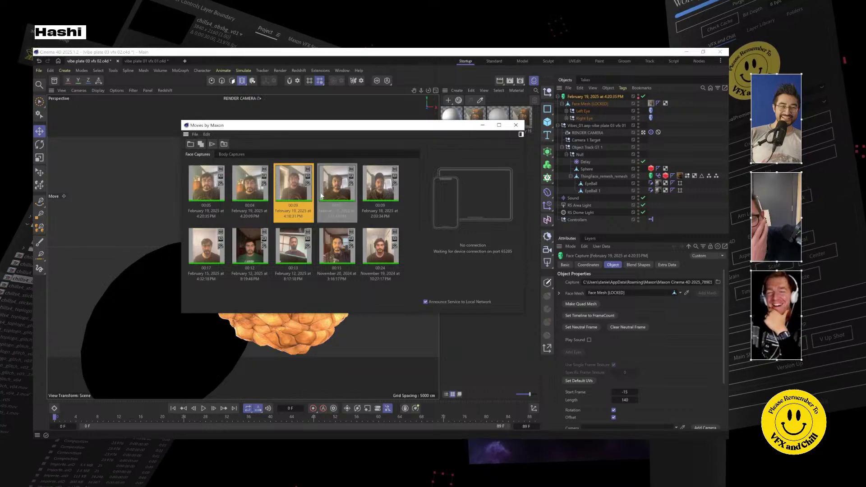
# Select the second and the third face capture in turn and close the Moves by Maxon window
pyautogui.click(249, 181)
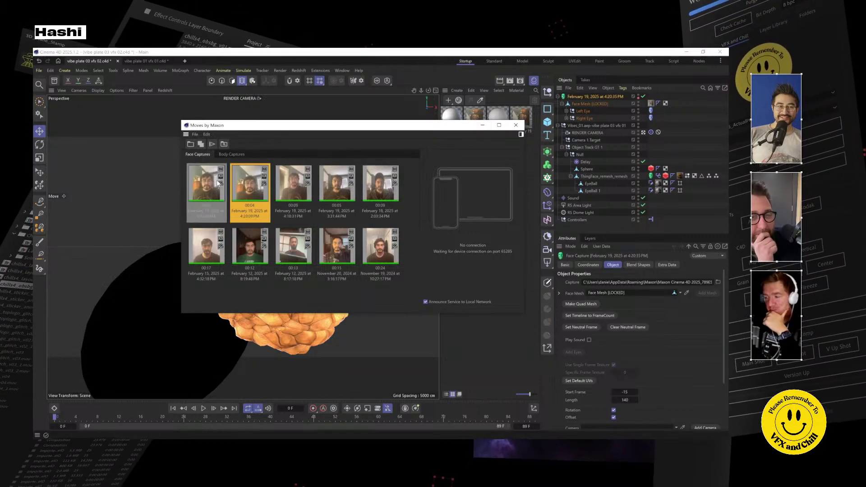
pyautogui.click(300, 189)
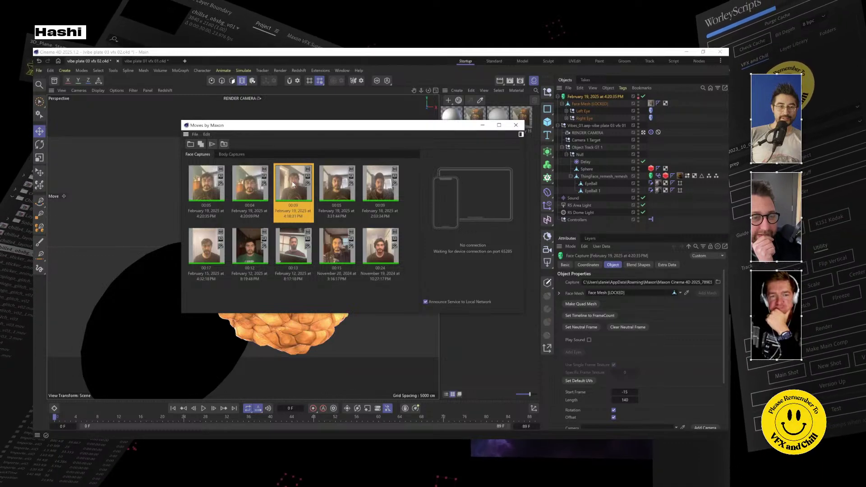
pyautogui.click(516, 125)
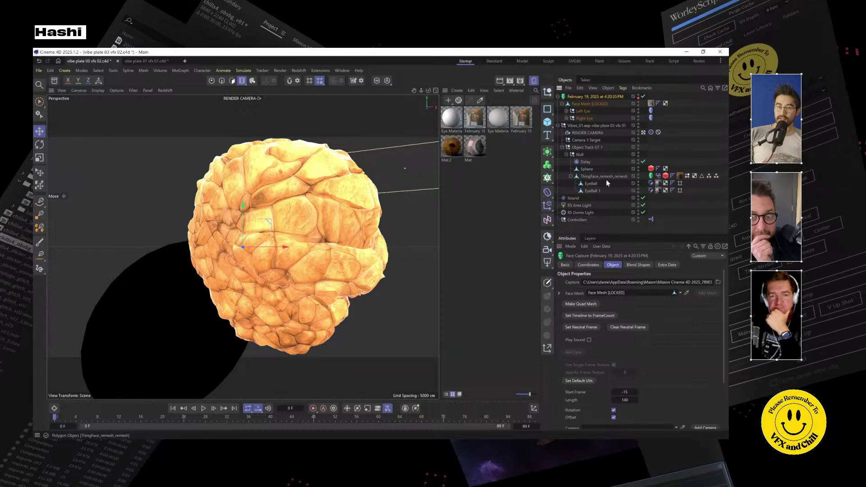
# Check the OFFSETTIME user data on the Controllers null and its XPresso tag, and open the tag in an enlarged XPresso Editor
pyautogui.click(651, 220)
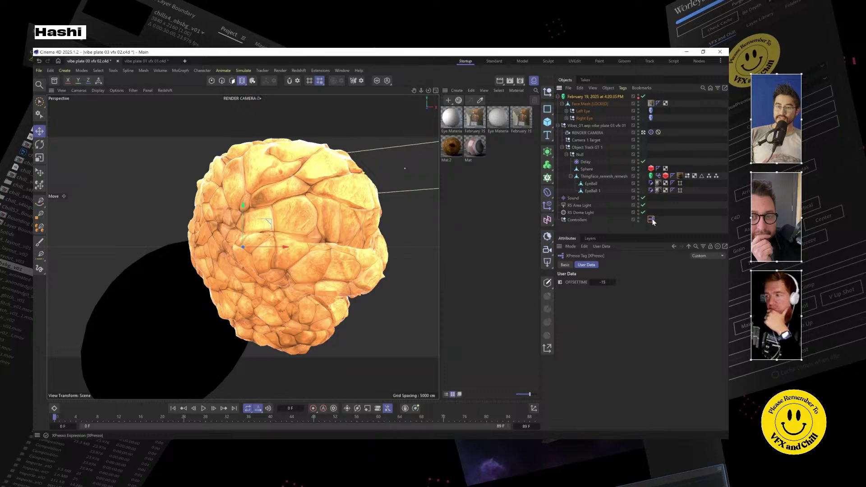
pyautogui.click(574, 220)
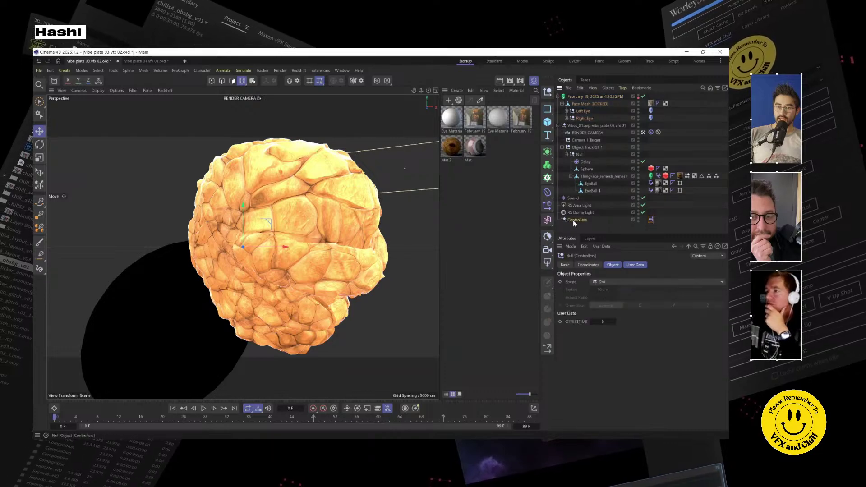
pyautogui.doubleClick(651, 219)
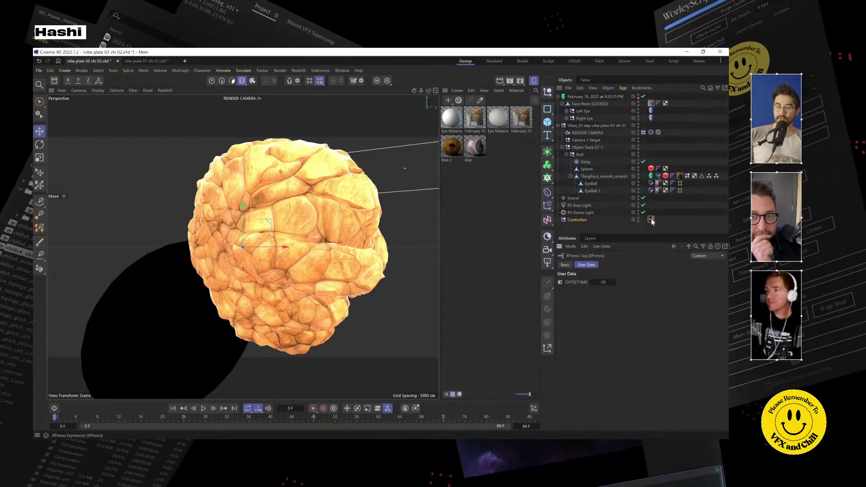
pyautogui.moveTo(651, 217); pyautogui.dragTo(323, 114)
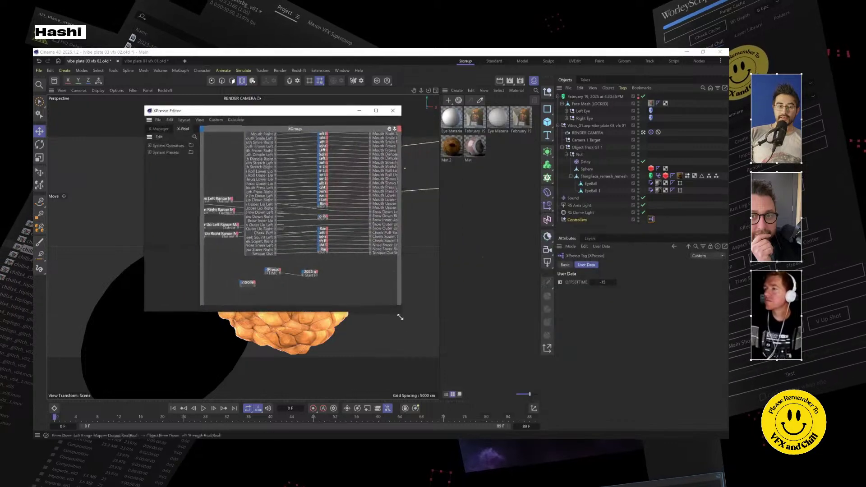
pyautogui.moveTo(401, 315); pyautogui.dragTo(682, 436)
# Examine the XPresso node links from the face capture through the range mappers to the Pose Morph strengths, and put the editor away
pyautogui.scroll(-2, 510, 190)
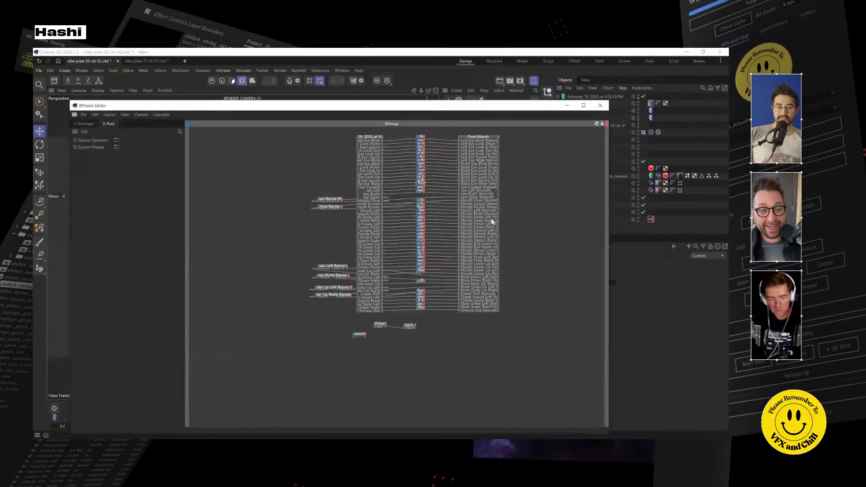
pyautogui.scroll(4, 414, 214)
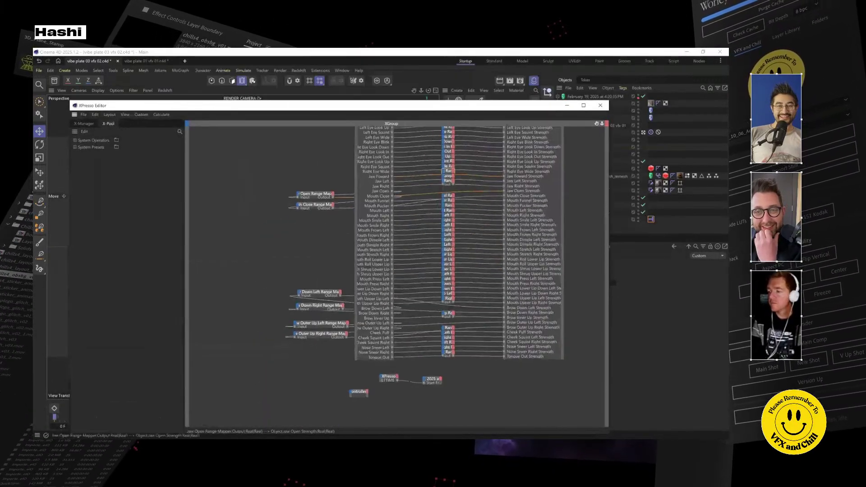
pyautogui.moveTo(452, 156); pyautogui.dragTo(443, 161)
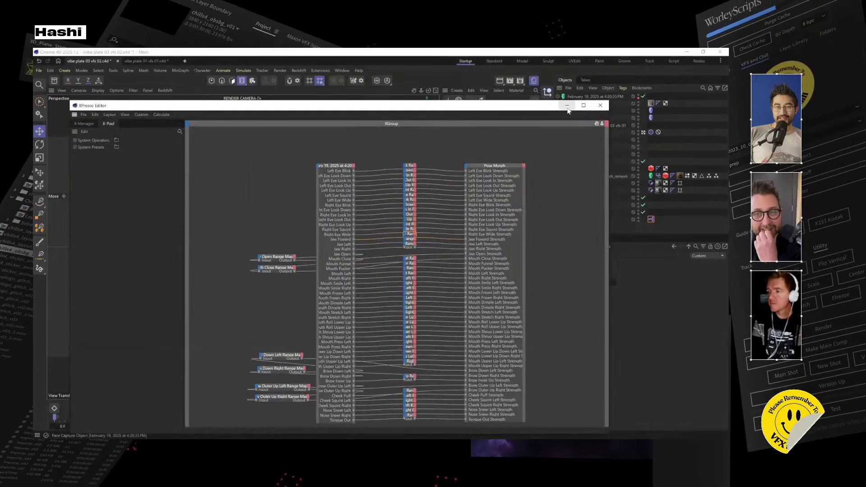
pyautogui.click(568, 106)
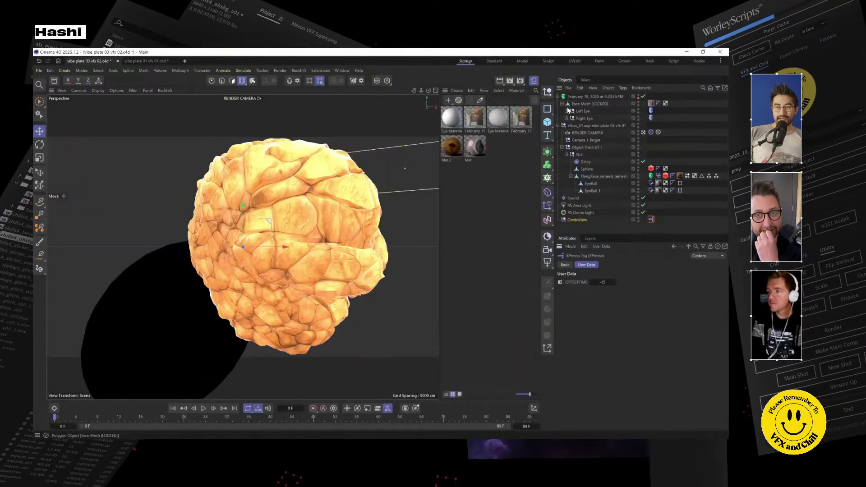
# Check the Pose Morph tag and the Moves Pose Morph Helper tag on the ThingFace_remesh_remesh object
pyautogui.click(605, 176)
pyautogui.click(659, 176)
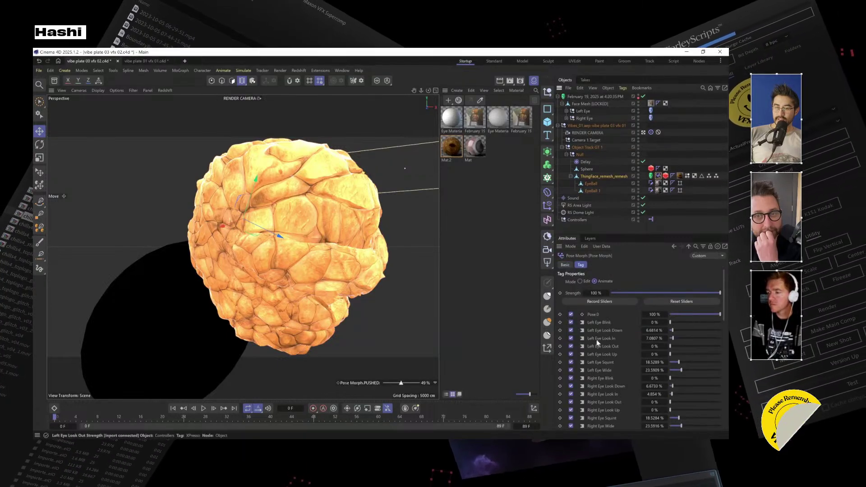
pyautogui.click(607, 177)
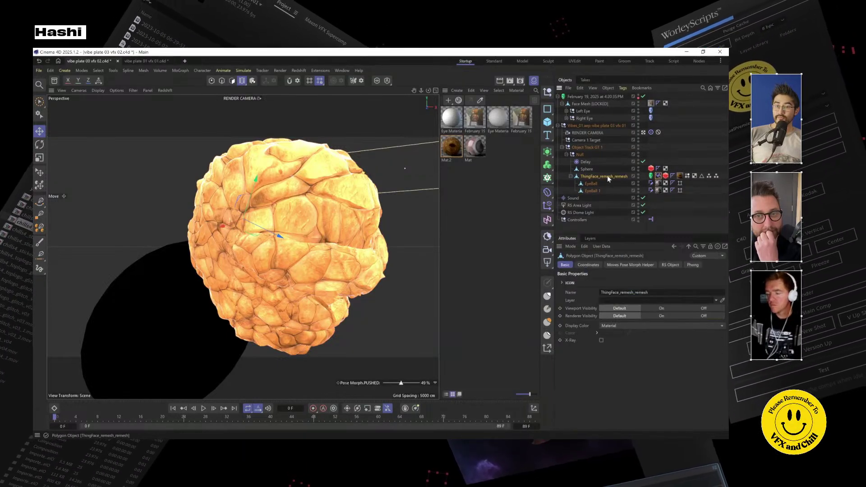
pyautogui.click(651, 175)
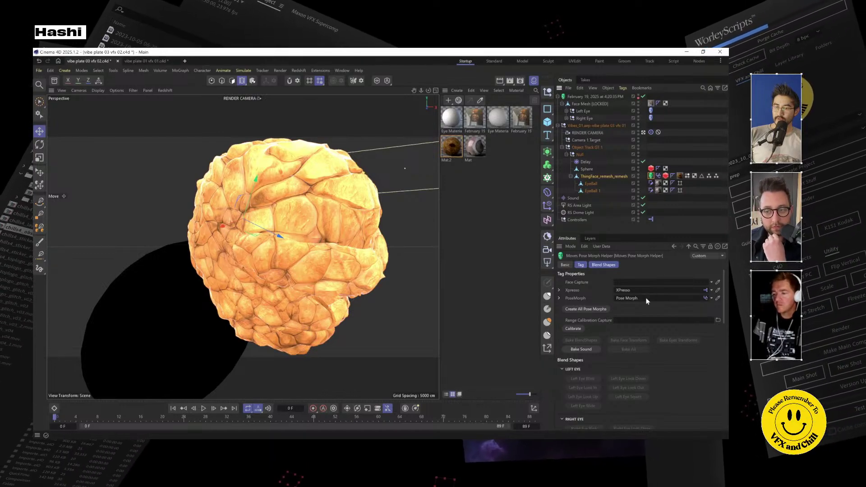
# Review the Controllers null's XPresso network again and look through the driven strengths in the rock face's Pose Morph tag
pyautogui.doubleClick(651, 219)
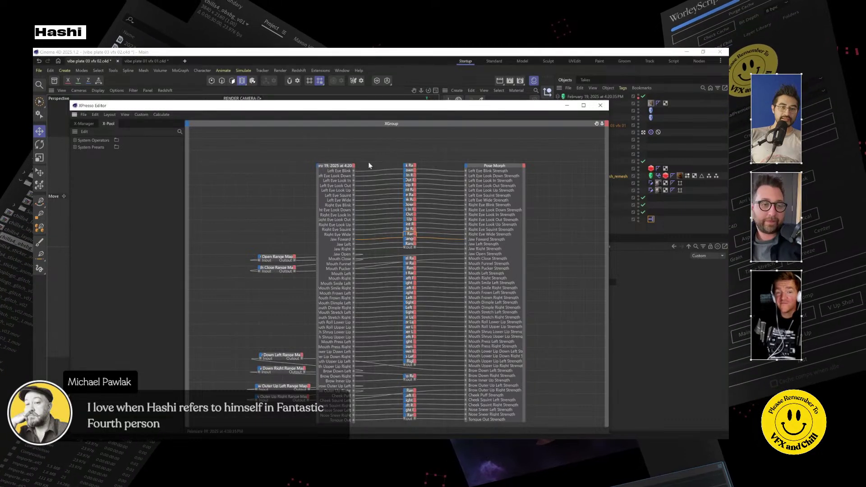
pyautogui.click(599, 105)
pyautogui.click(660, 176)
pyautogui.click(659, 176)
pyautogui.scroll(-4, 611, 329)
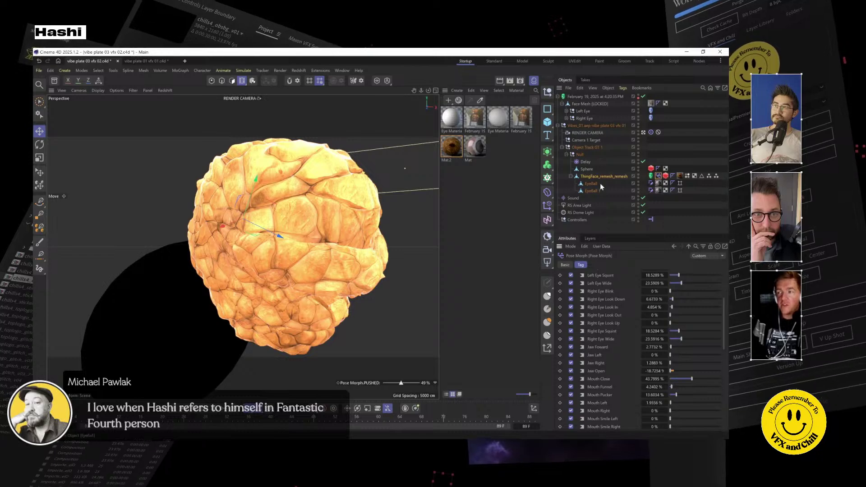
pyautogui.click(588, 229)
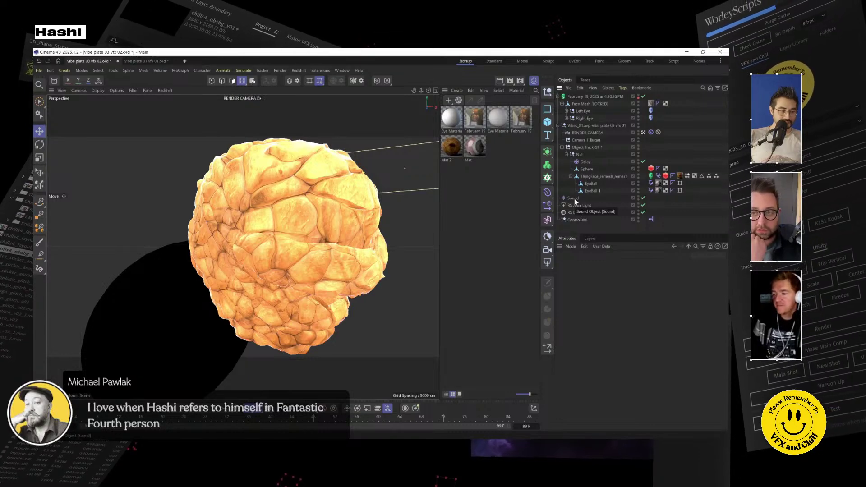
# Select the face capture in the vibe plate 03 project and compare that scene with the vibe plate 01 project
pyautogui.click(586, 97)
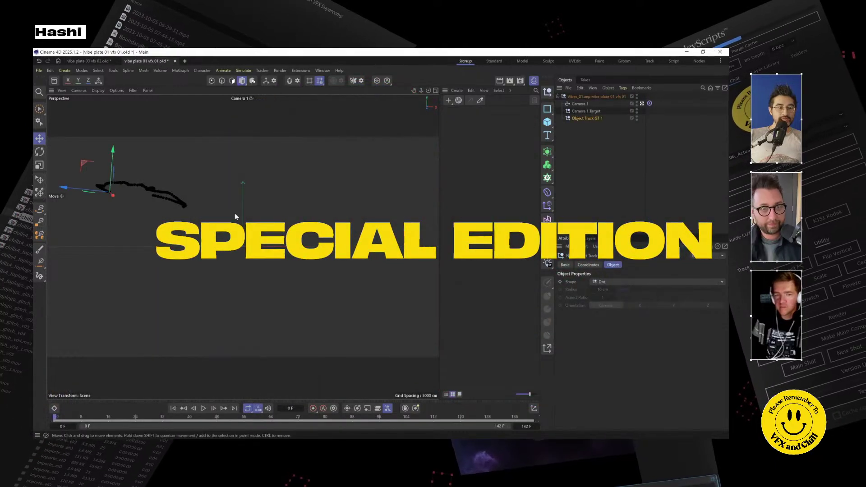
pyautogui.click(277, 182)
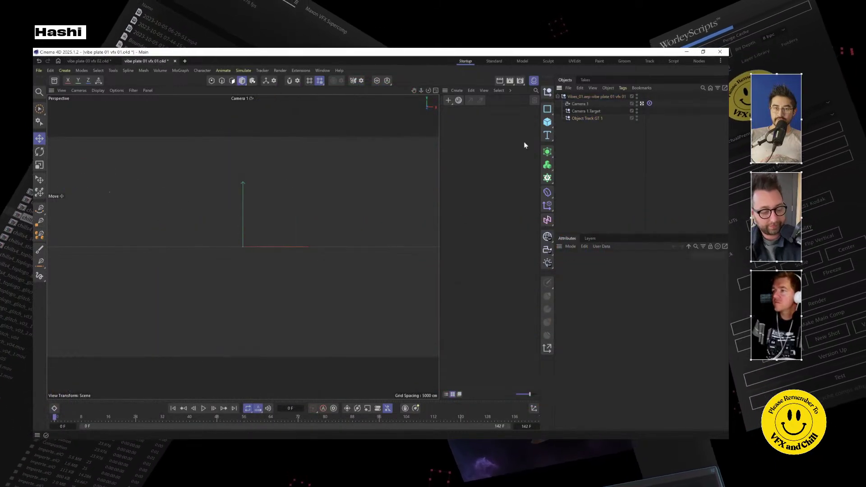
pyautogui.click(89, 61)
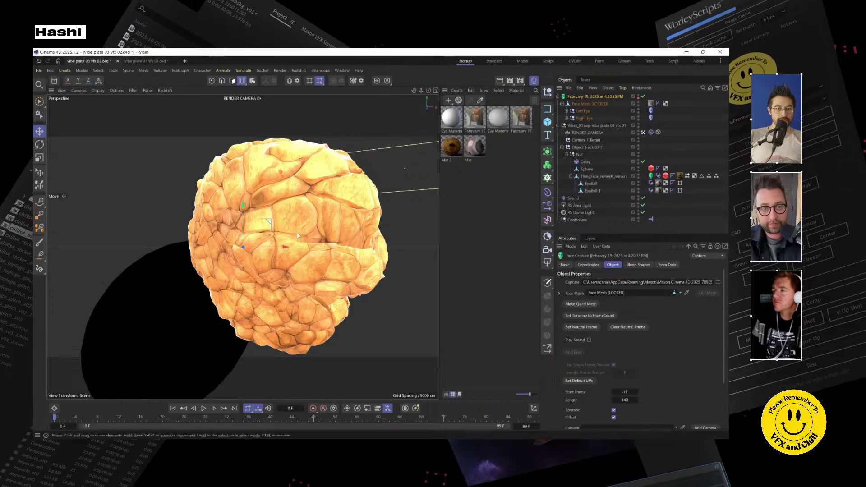
pyautogui.click(155, 62)
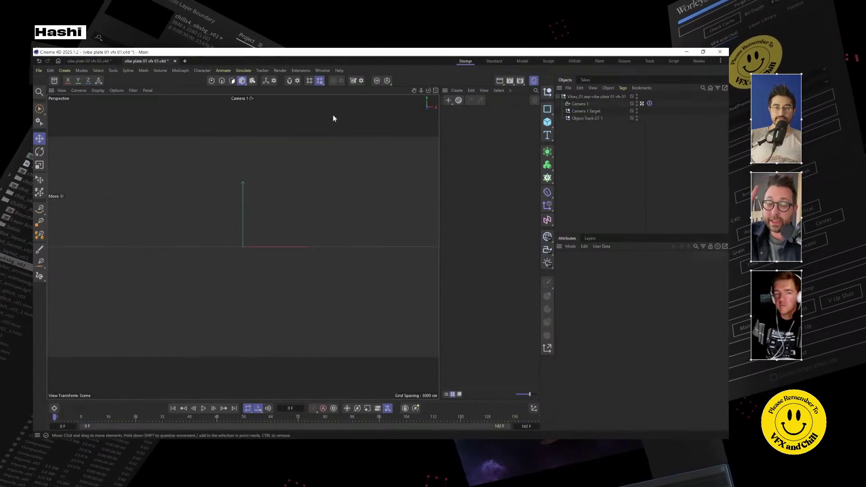
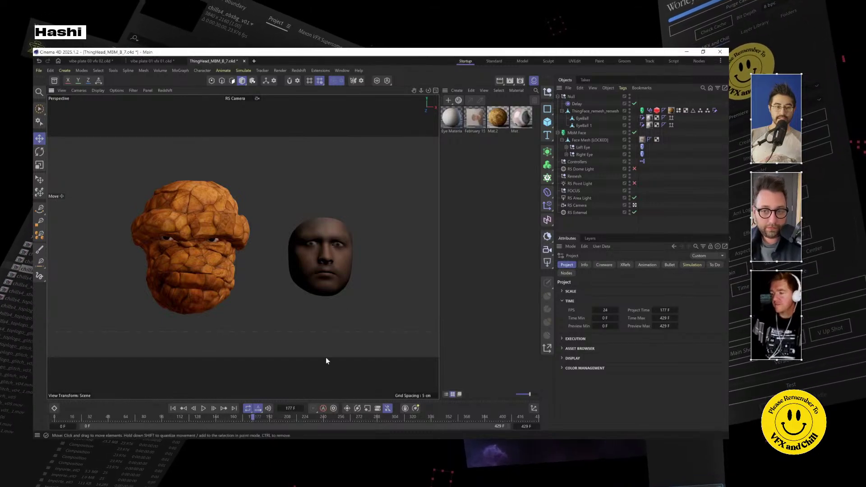
# Select the face capture beside the rock head in the ThingHead project and examine its face up close
pyautogui.click(332, 254)
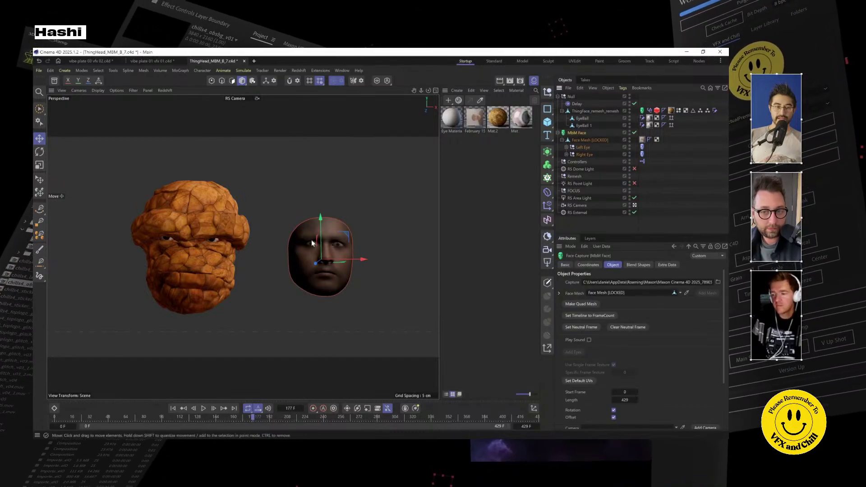
pyautogui.click(320, 71)
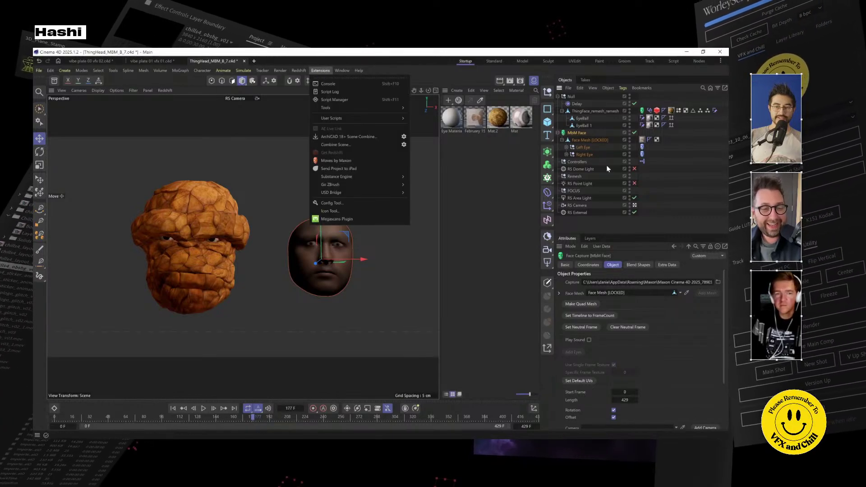
pyautogui.click(690, 176)
pyautogui.scroll(3, 336, 251)
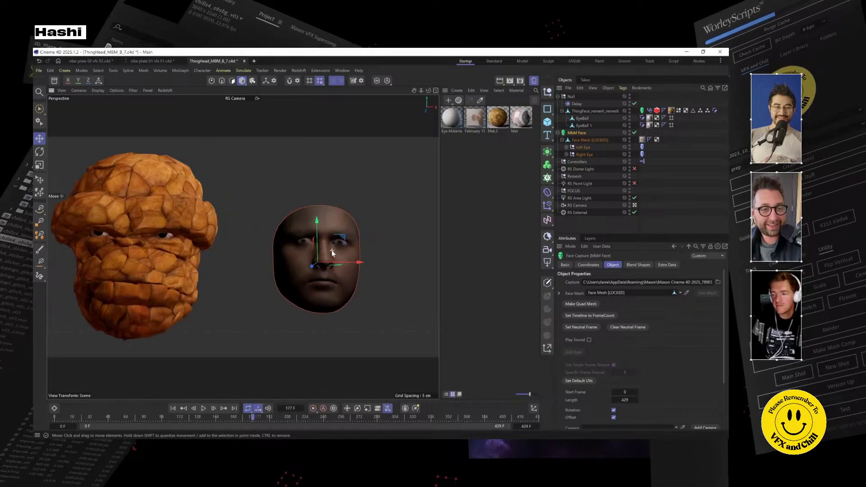
pyautogui.scroll(4, 332, 253)
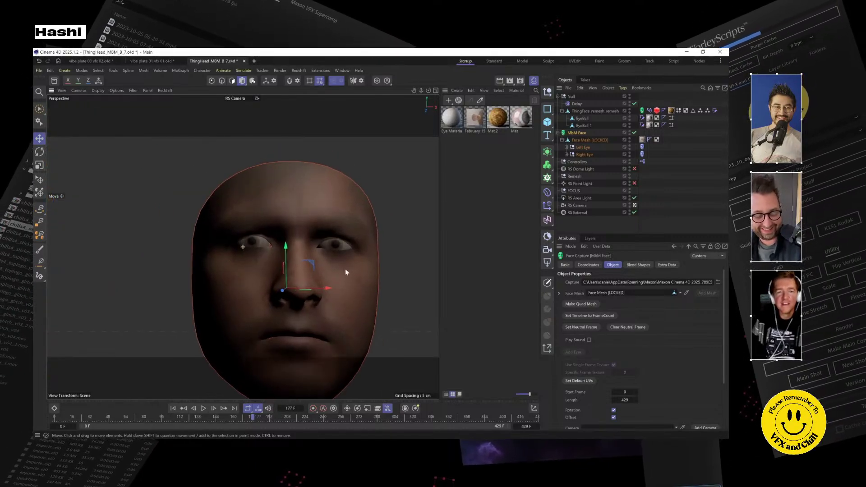
pyautogui.scroll(3, 321, 249)
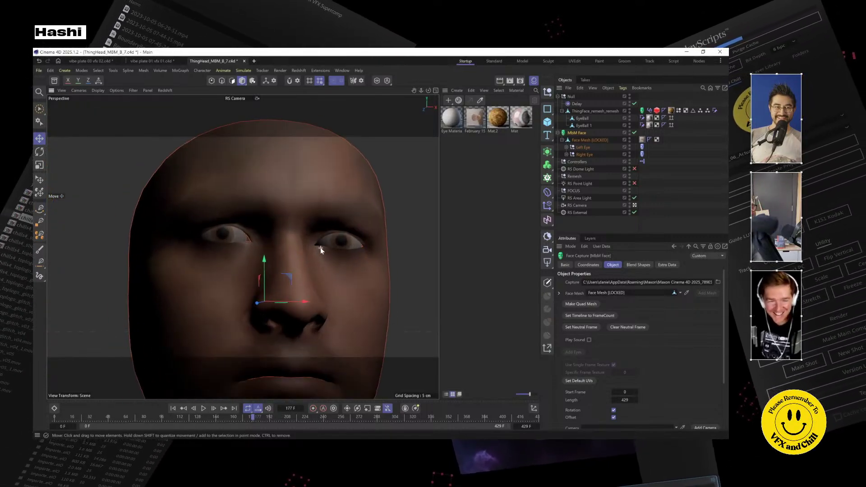
pyautogui.scroll(-10, 320, 247)
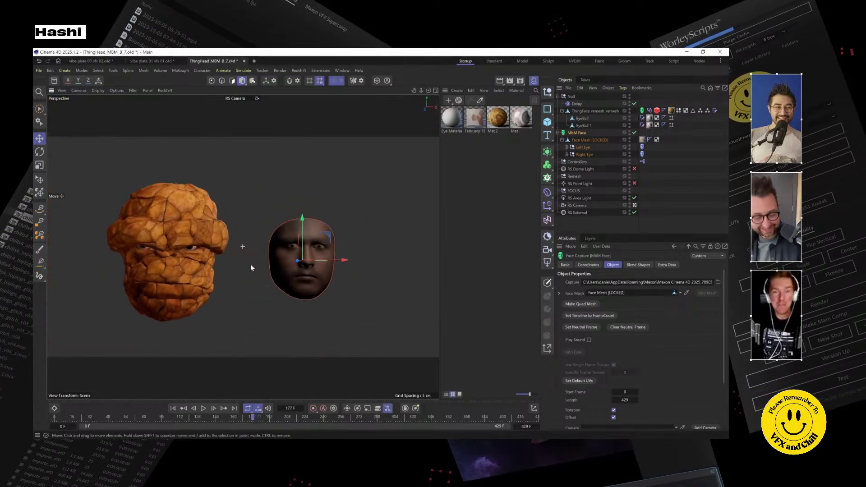
pyautogui.keyDown('alt'); pyautogui.moveTo(250, 267); pyautogui.dragTo(274, 247); pyautogui.keyUp('alt')
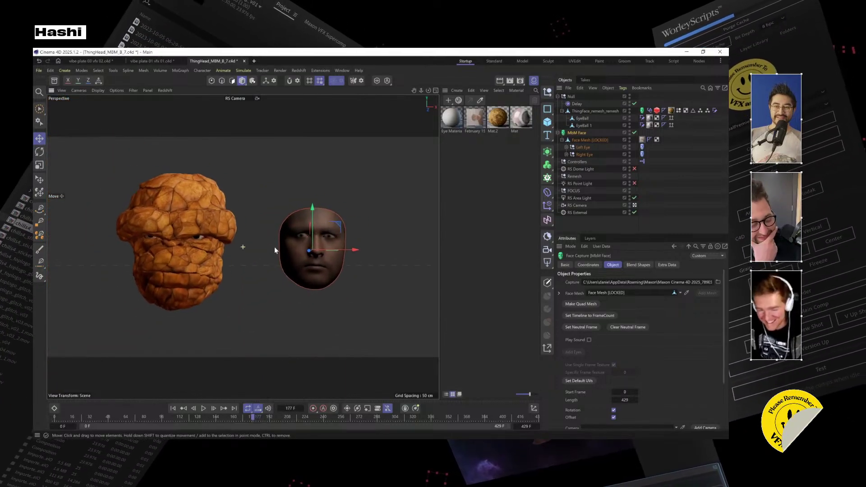
# Check the Controllers XPresso tag, select the Face Mesh [LOCKED] object, and play the animation of both heads
pyautogui.click(642, 161)
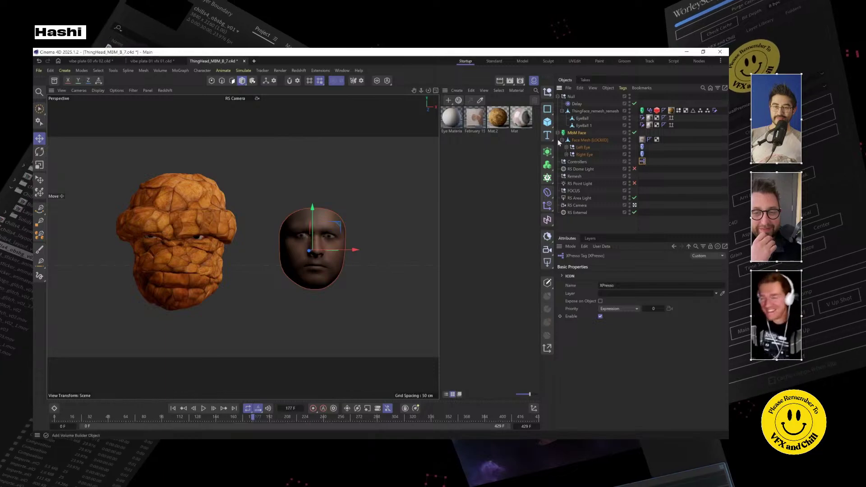
pyautogui.click(586, 112)
pyautogui.click(317, 230)
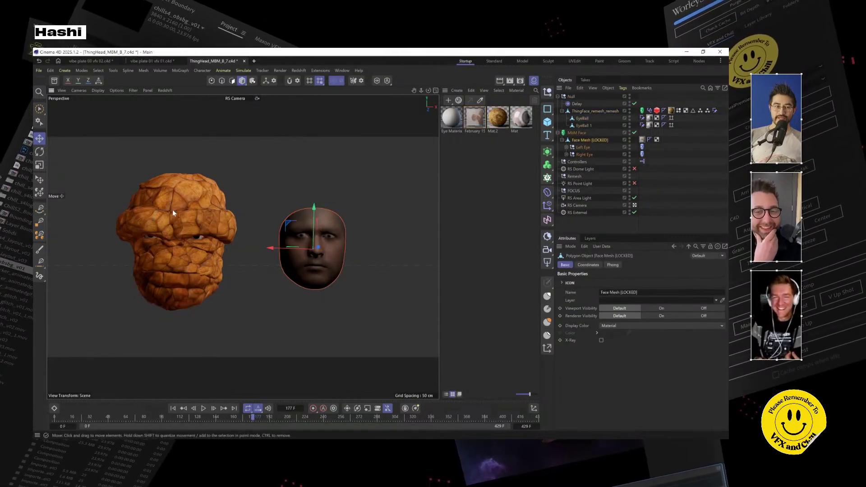
pyautogui.press('F8')
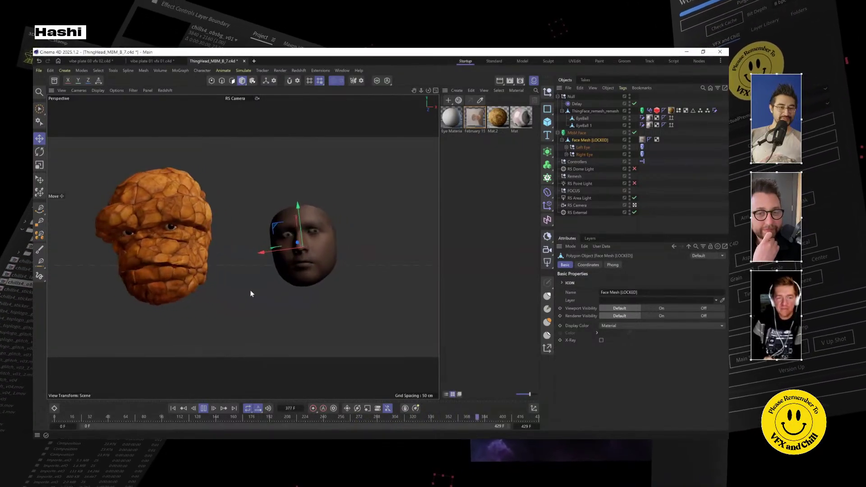
pyautogui.click(203, 408)
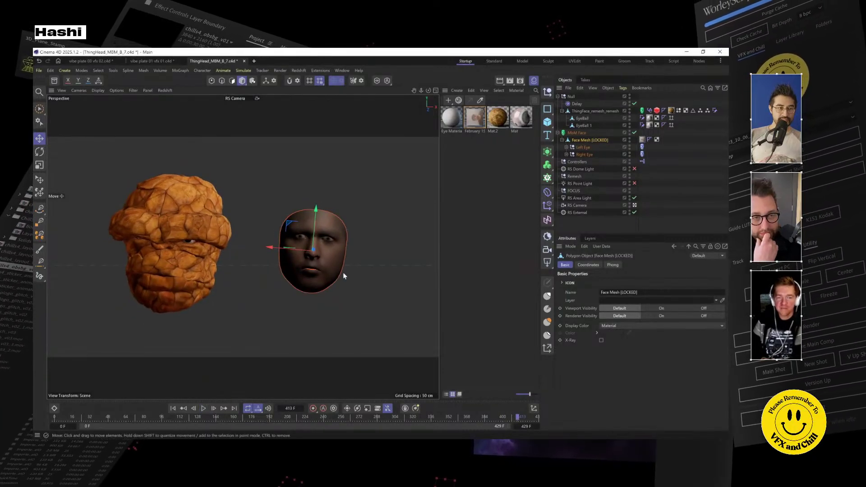
# Select Camera 1 in the vibe plate 01 project and set the project's renderer to Redshift in the render settings
pyautogui.click(159, 60)
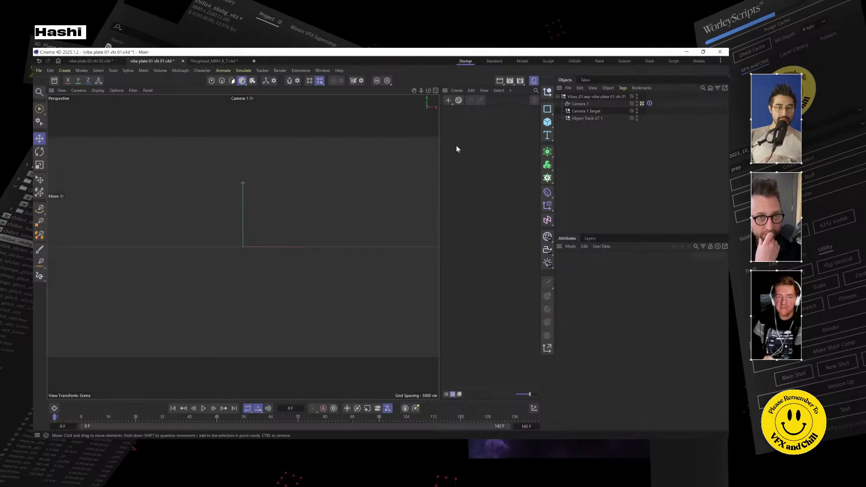
pyautogui.click(584, 103)
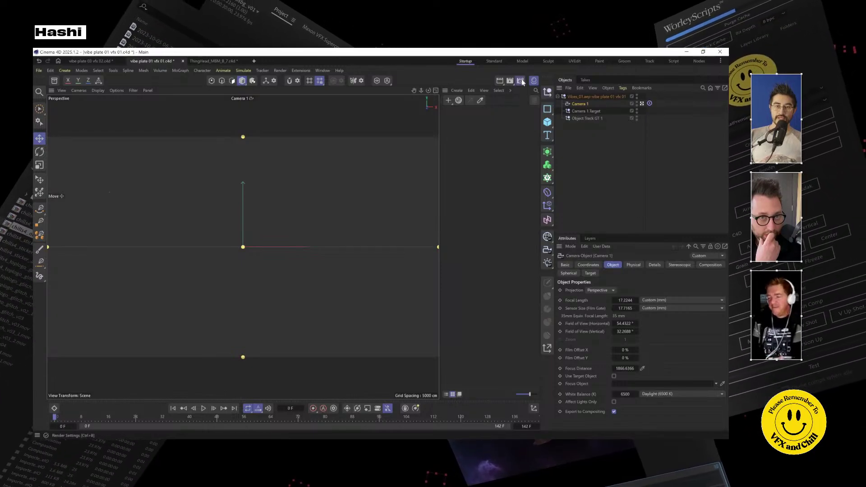
pyautogui.click(534, 90)
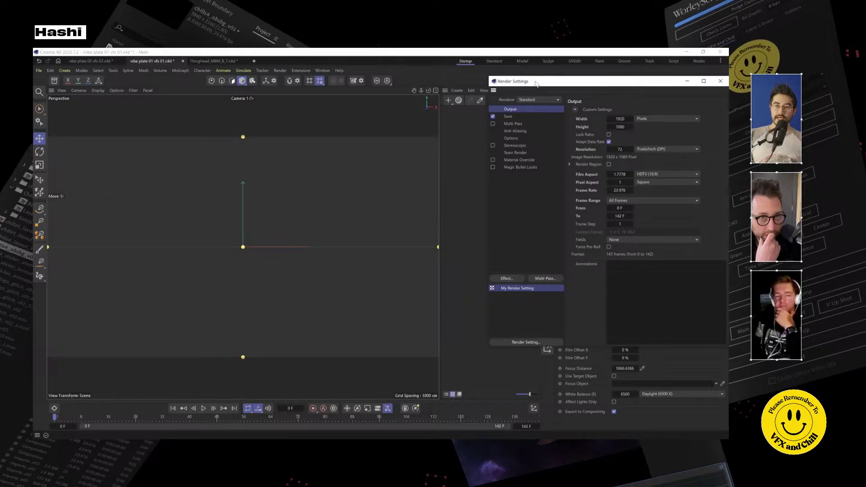
pyautogui.moveTo(586, 81); pyautogui.dragTo(443, 101)
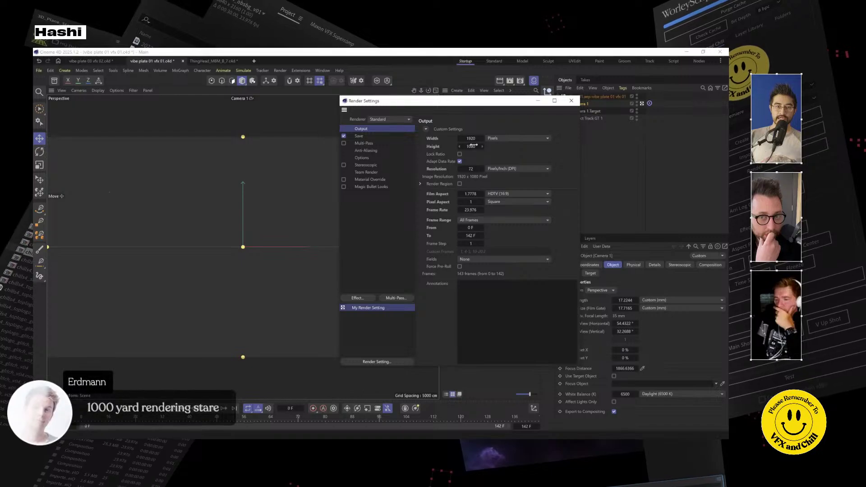
pyautogui.click(398, 118)
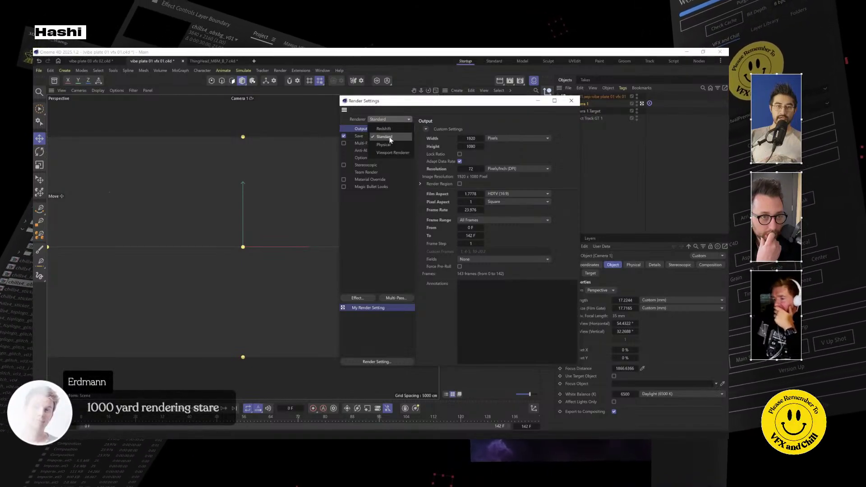
pyautogui.click(401, 128)
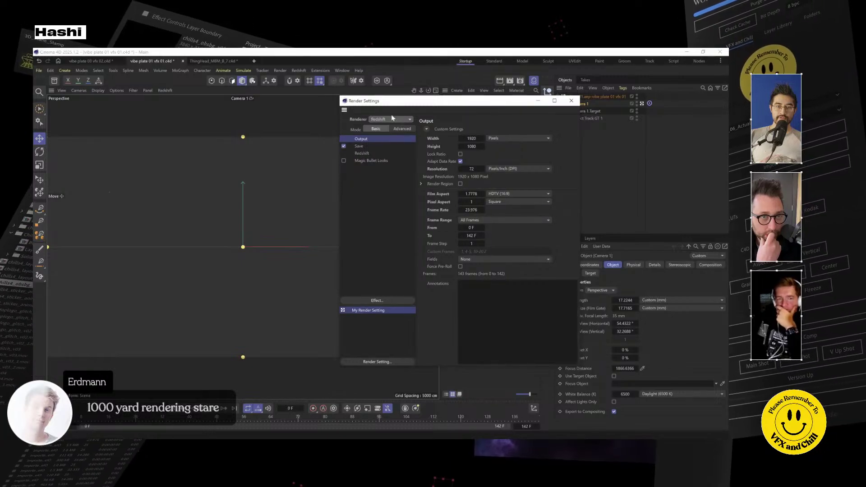
pyautogui.click(573, 104)
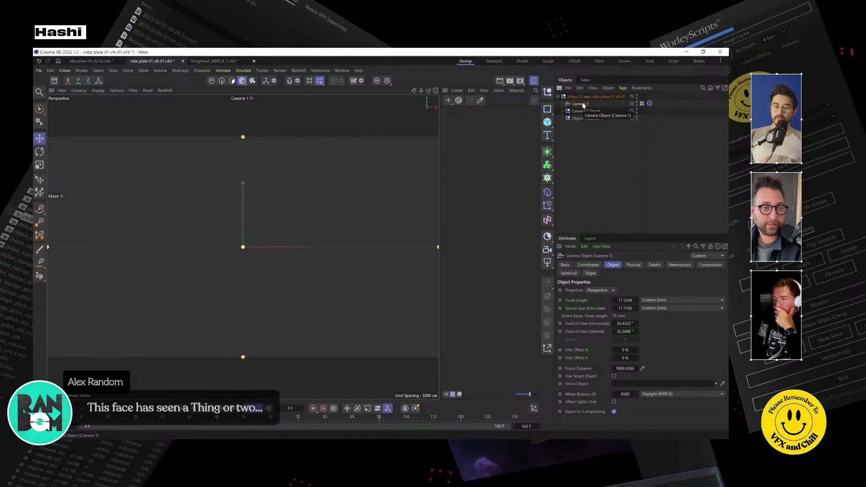
# Find the camera conversion command with the search "convert cam" and convert all cameras to Redshift
pyautogui.click(566, 265)
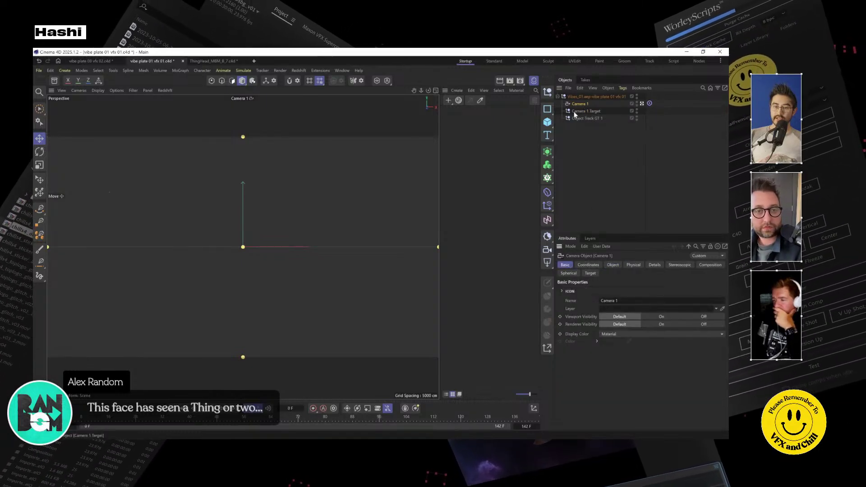
pyautogui.hotkey('shift', 'c')
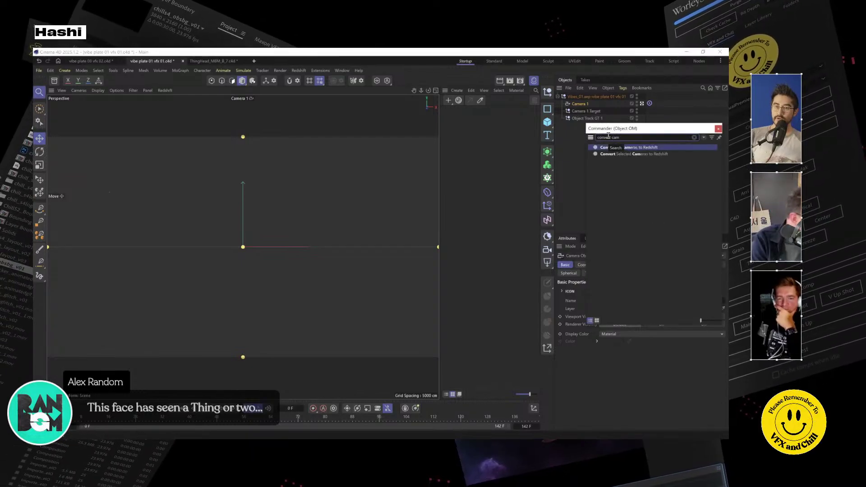
pyautogui.click(637, 148)
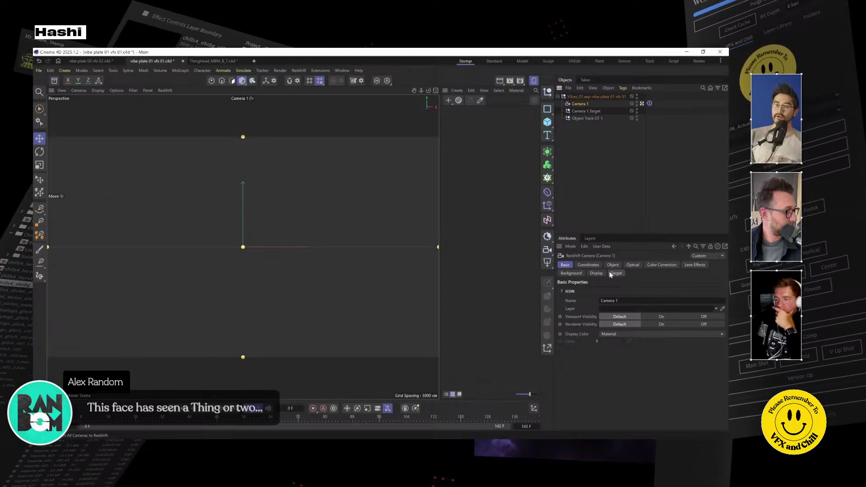
# Override Camera 1's Redshift background and load a vibe plate 01 vfx 01 JPG frame from the vibe plates folder as its image
pyautogui.click(572, 273)
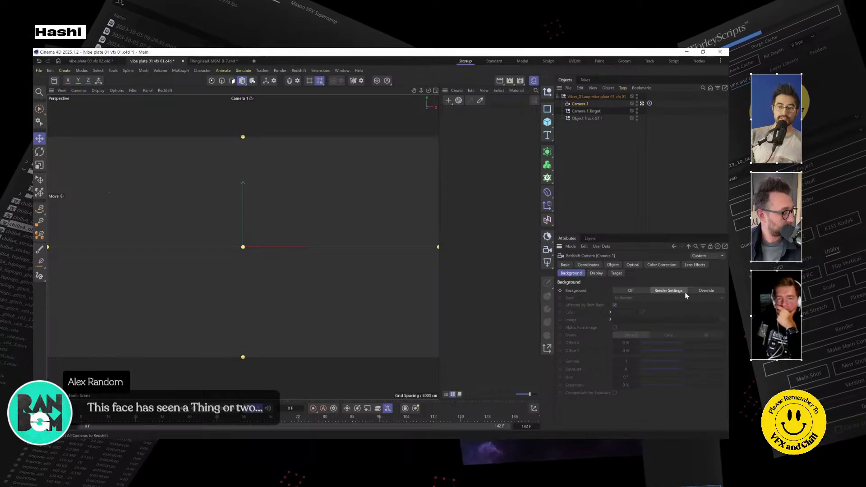
pyautogui.click(704, 291)
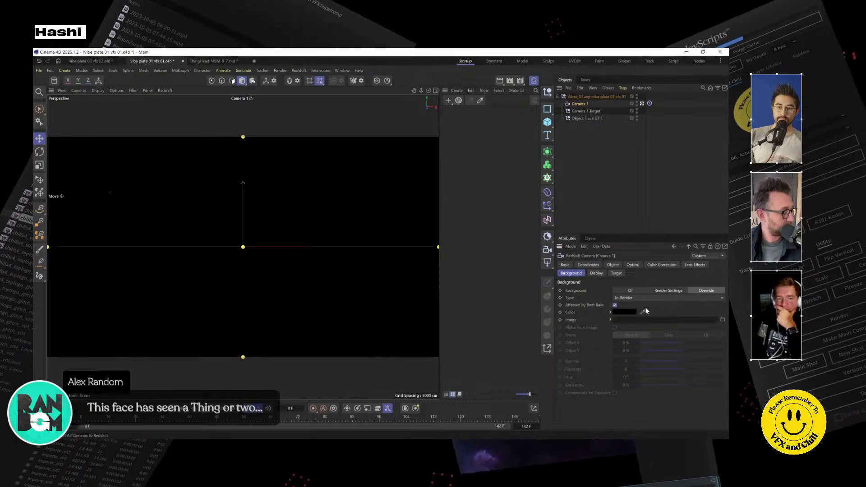
pyautogui.click(722, 319)
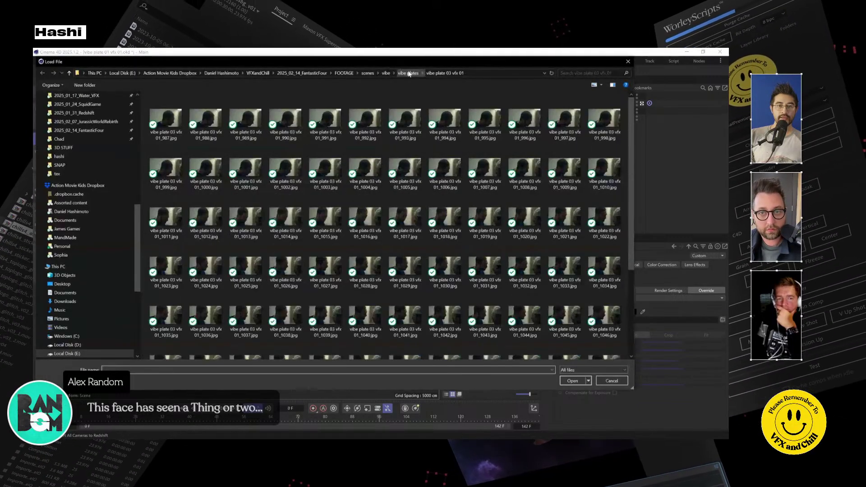
pyautogui.hotkey('alt', 'Up')
pyautogui.doubleClick(166, 115)
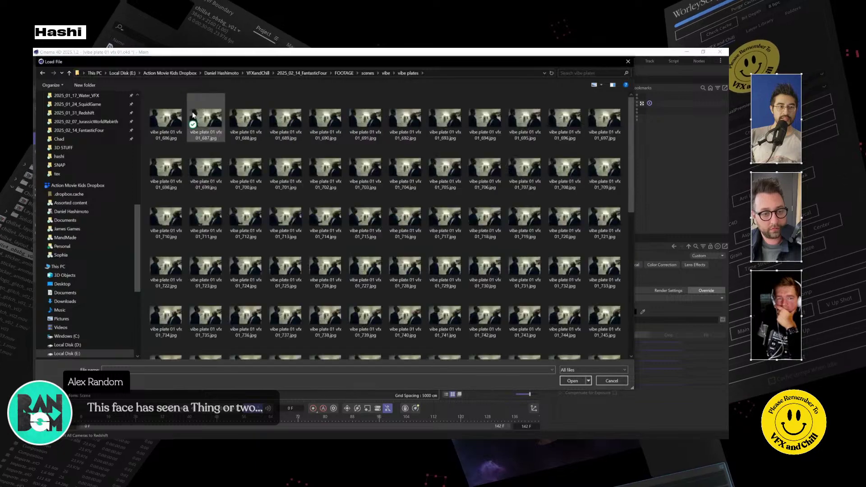
pyautogui.click(572, 380)
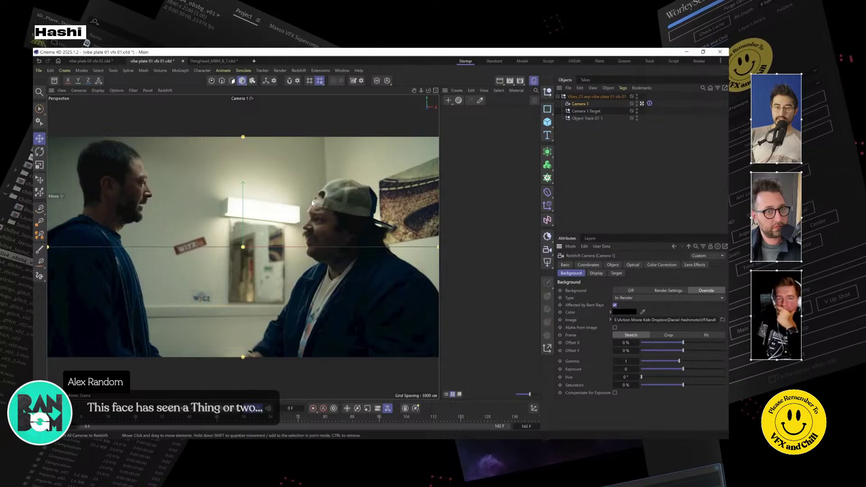
# Set the background image's animation mode to Simple and detect the frames of the plate sequence
pyautogui.click(611, 319)
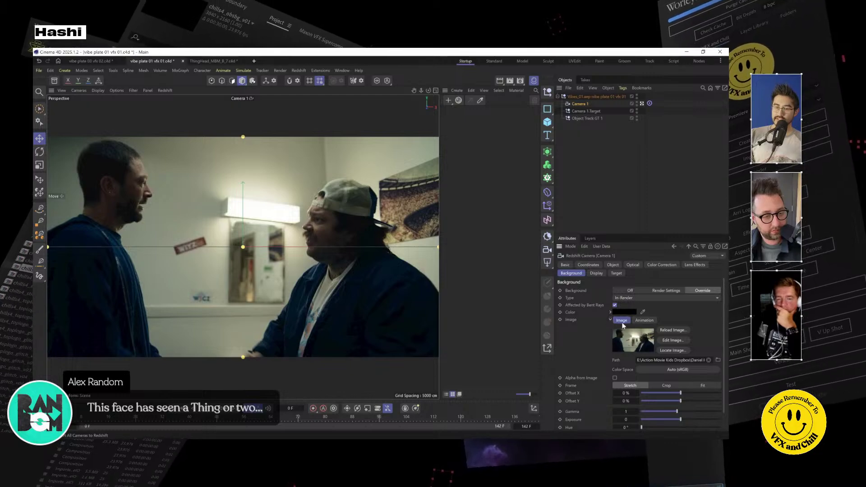
pyautogui.click(643, 320)
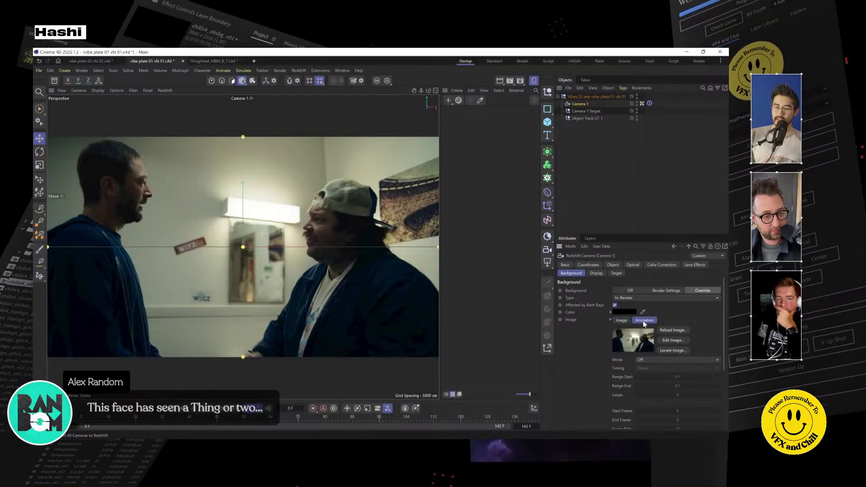
pyautogui.click(659, 359)
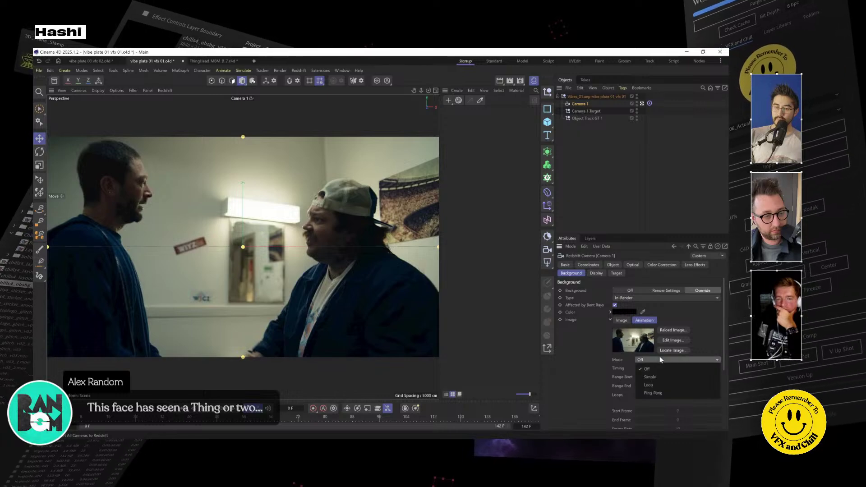
pyautogui.click(661, 374)
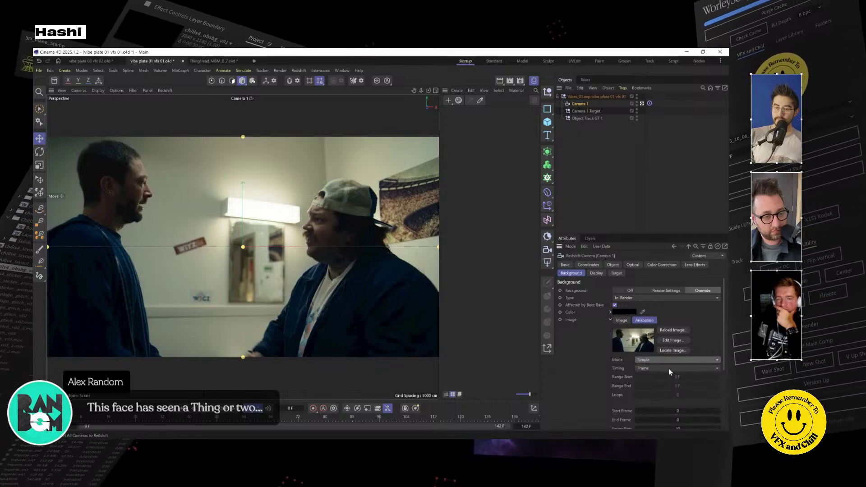
pyautogui.scroll(-3, 677, 381)
pyautogui.scroll(-3, 680, 384)
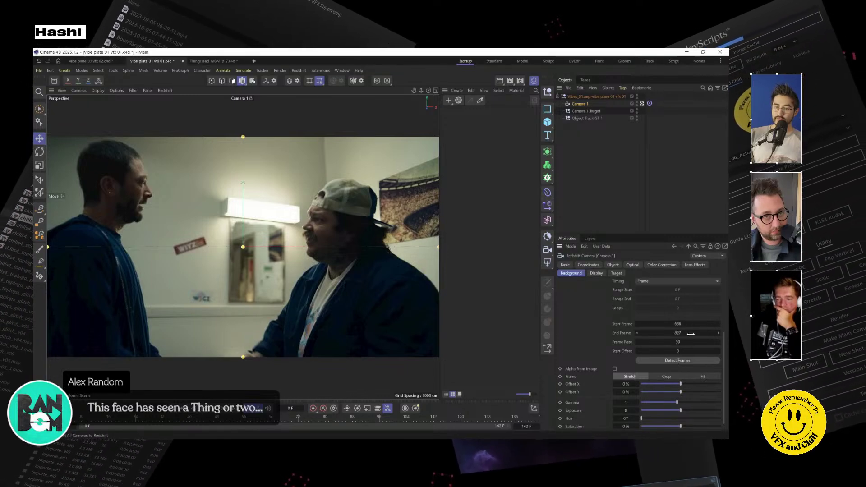
# Play the plate through the camera and select Object Track GT 1 to check its motion path against the actor's head
pyautogui.click(234, 408)
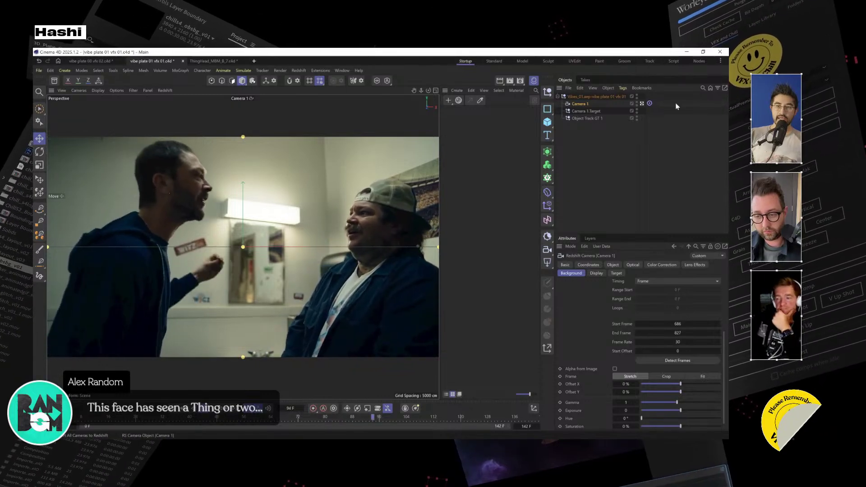
pyautogui.click(584, 118)
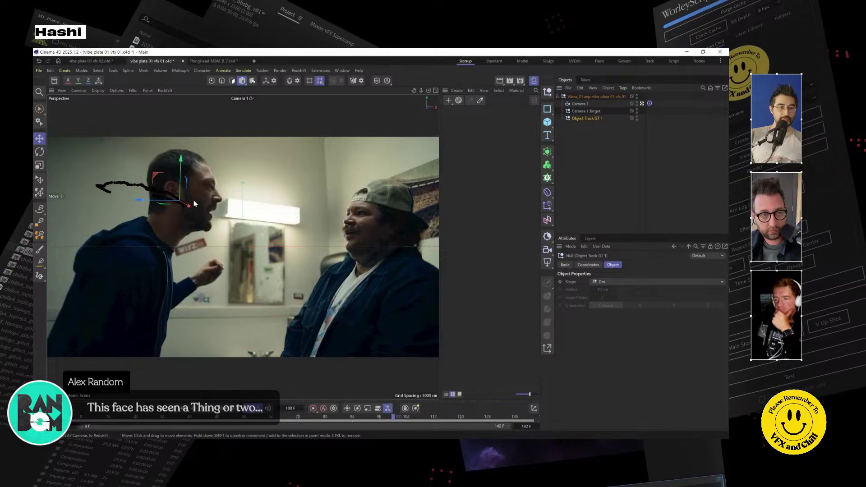
# Examine the ThingHead project's rock head null, ThingFace mesh, eyeballs, face capture object and RS External light
pyautogui.click(216, 62)
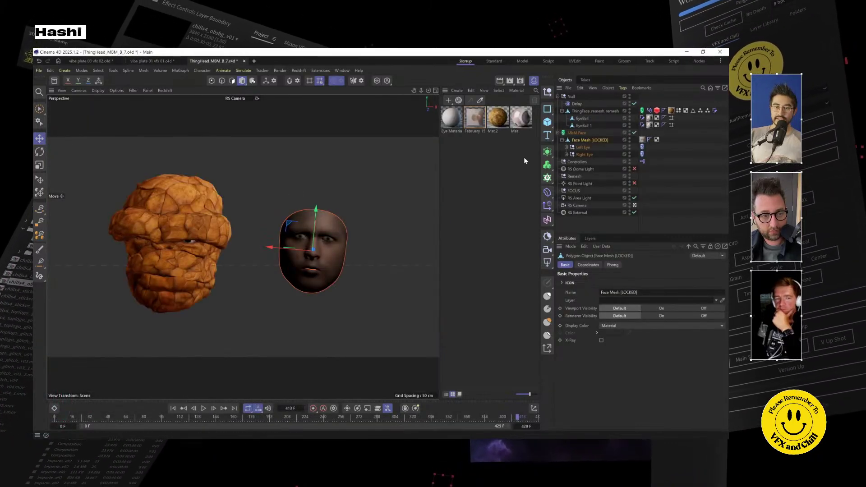
pyautogui.click(560, 133)
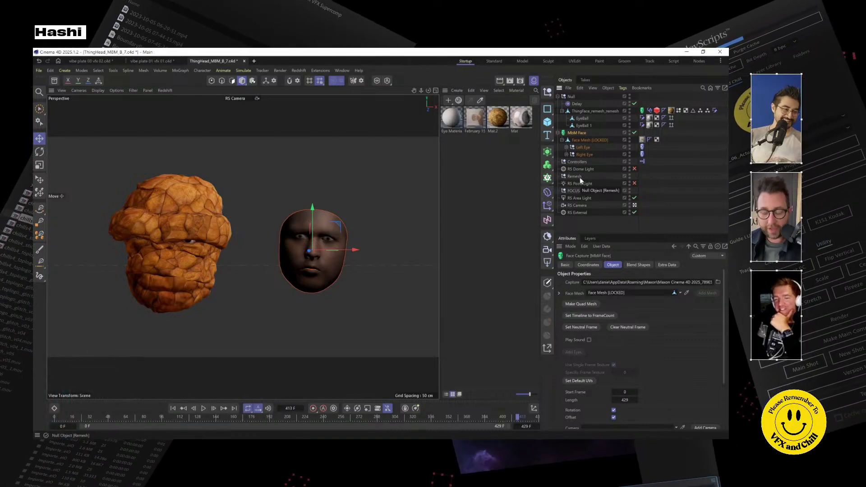
pyautogui.click(575, 96)
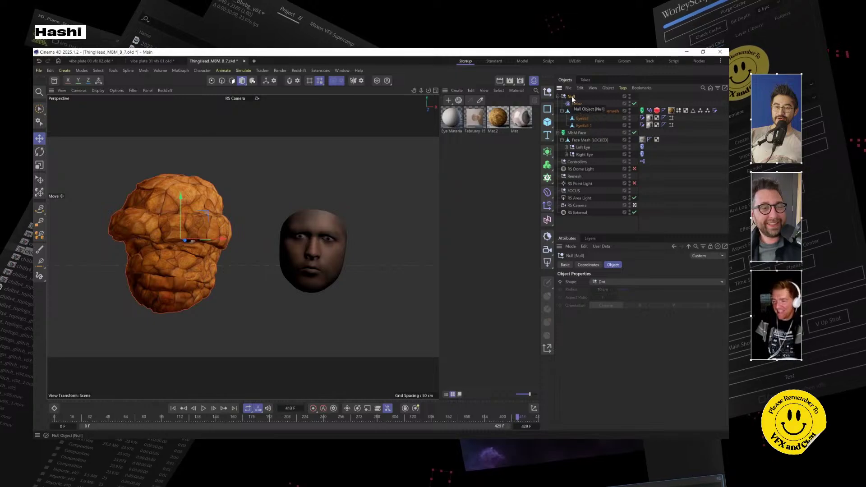
pyautogui.click(582, 212)
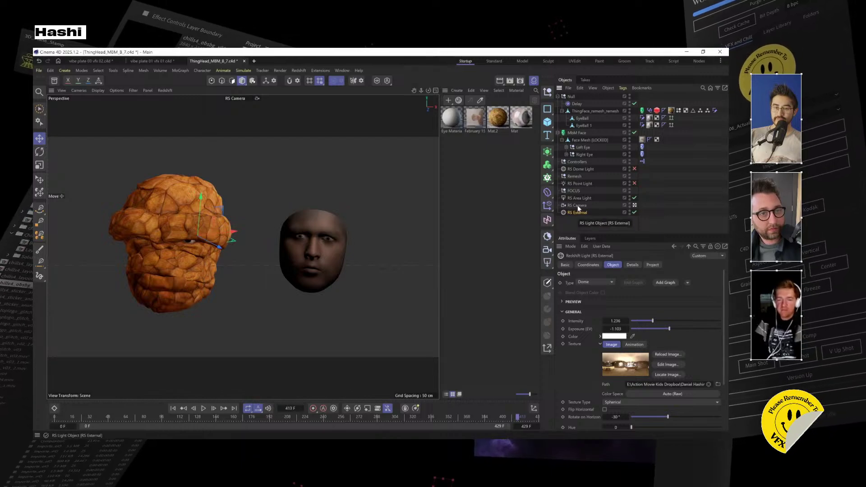
pyautogui.click(572, 97)
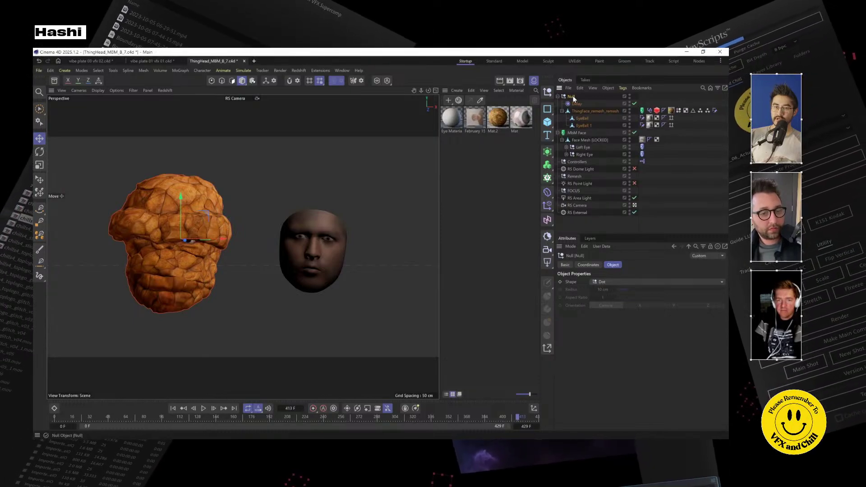
pyautogui.click(584, 112)
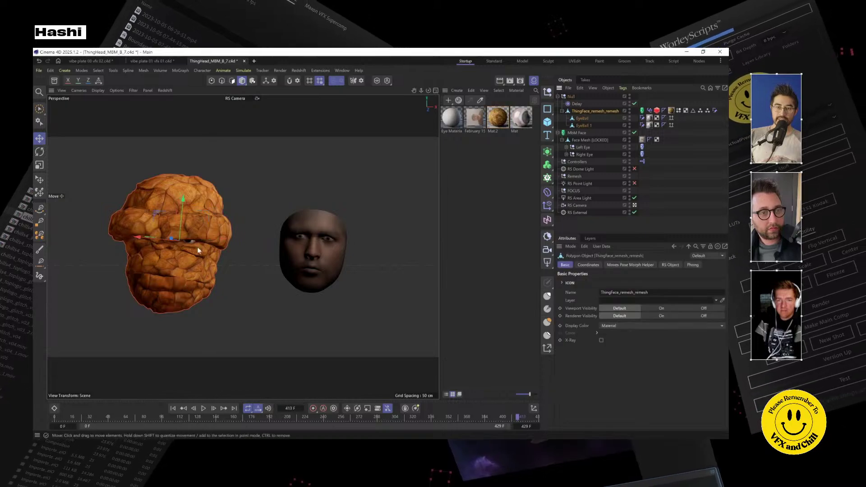
pyautogui.click(584, 126)
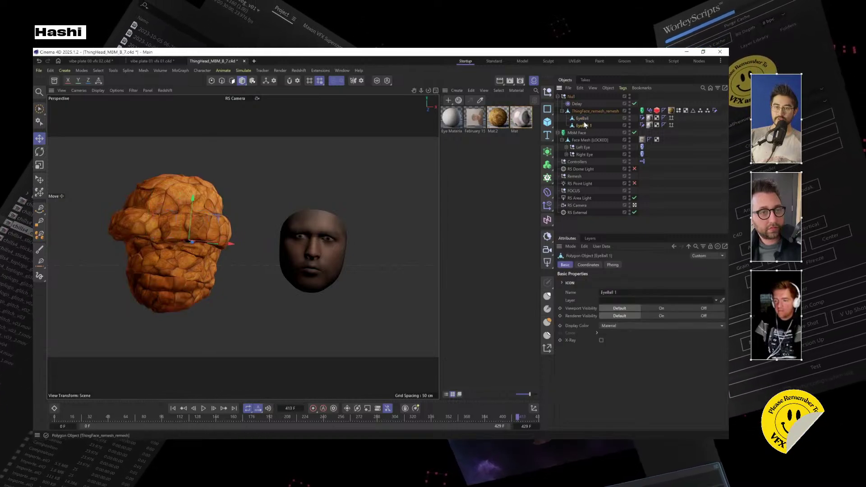
pyautogui.click(576, 134)
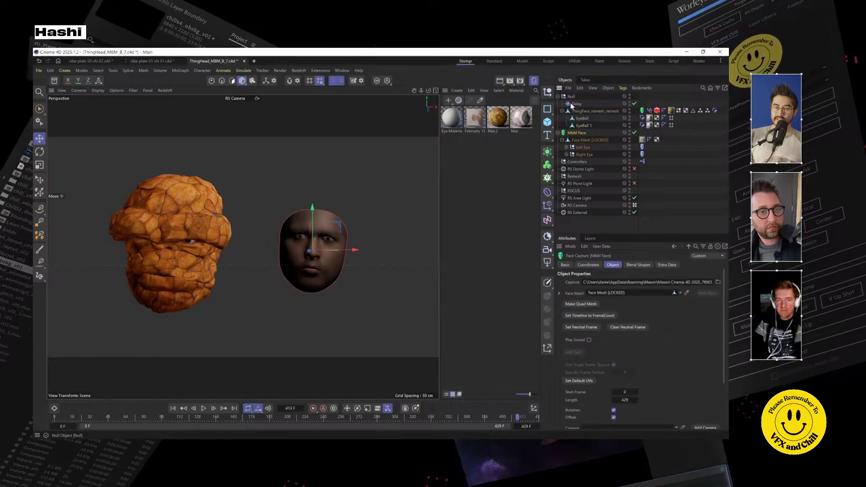
# Copy the rock head null, face capture and Controllers with its tag into the vibe plate 01 project, converting texture paths to absolute
pyautogui.click(577, 163)
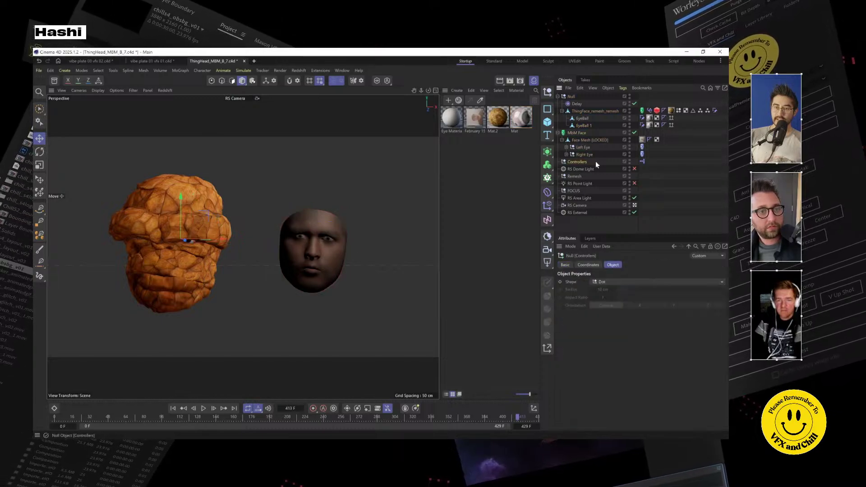
pyautogui.click(643, 162)
pyautogui.click(572, 160)
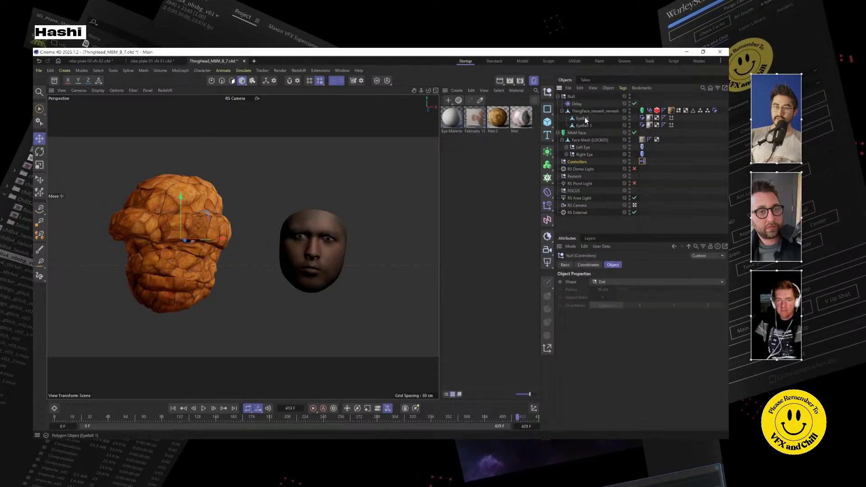
pyautogui.keyDown('shift'); pyautogui.click(572, 97); pyautogui.keyUp('shift')
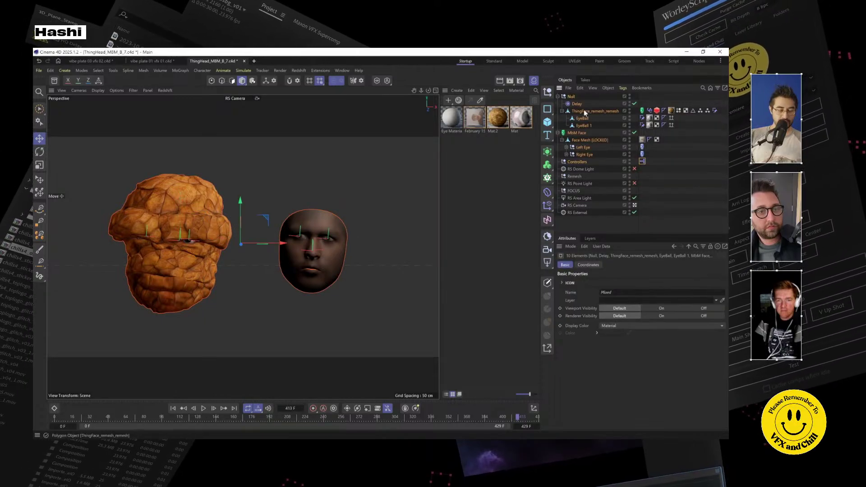
pyautogui.click(155, 62)
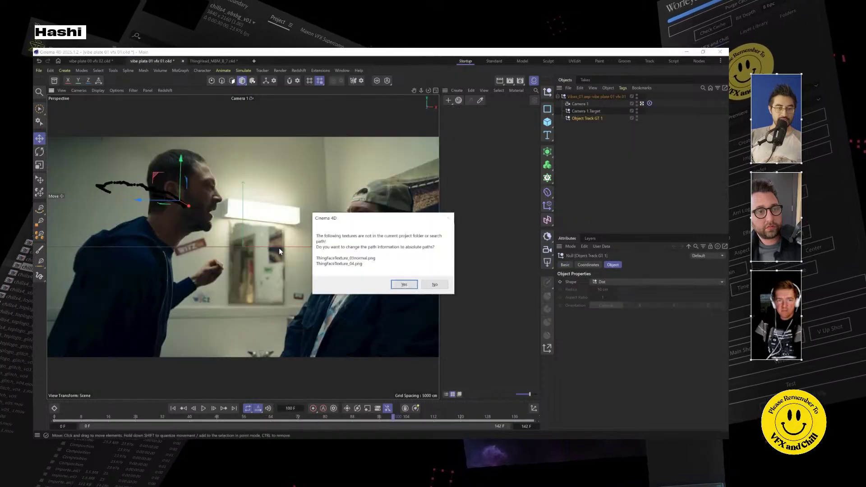
pyautogui.click(410, 285)
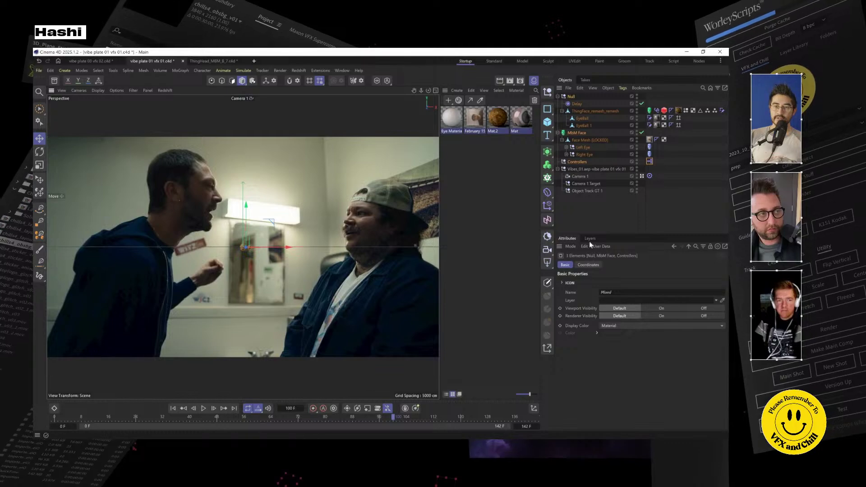
pyautogui.click(593, 229)
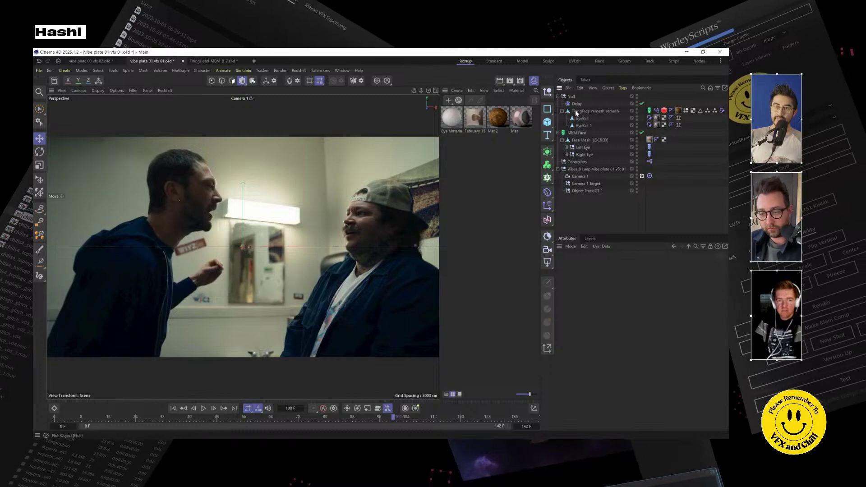
# Choose the Scale tool for the pasted rock head's null and check the Pose Morph tag on ThingFace_remesh_remesh
pyautogui.click(584, 112)
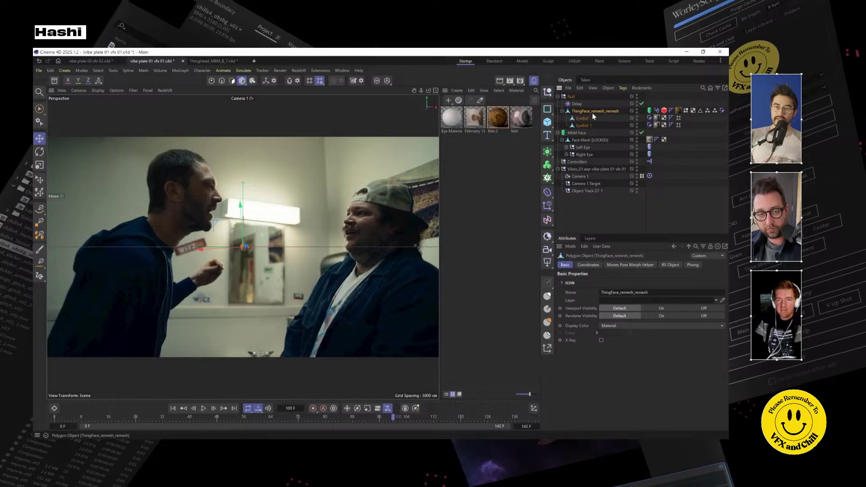
pyautogui.click(571, 96)
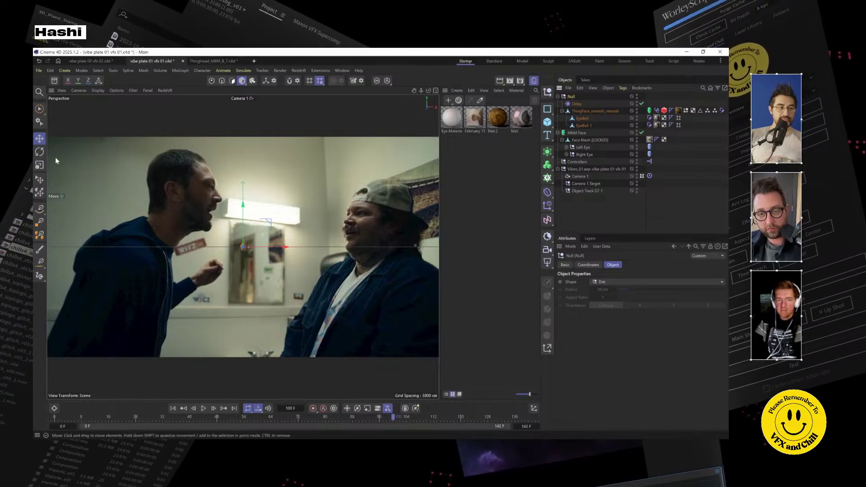
pyautogui.click(40, 165)
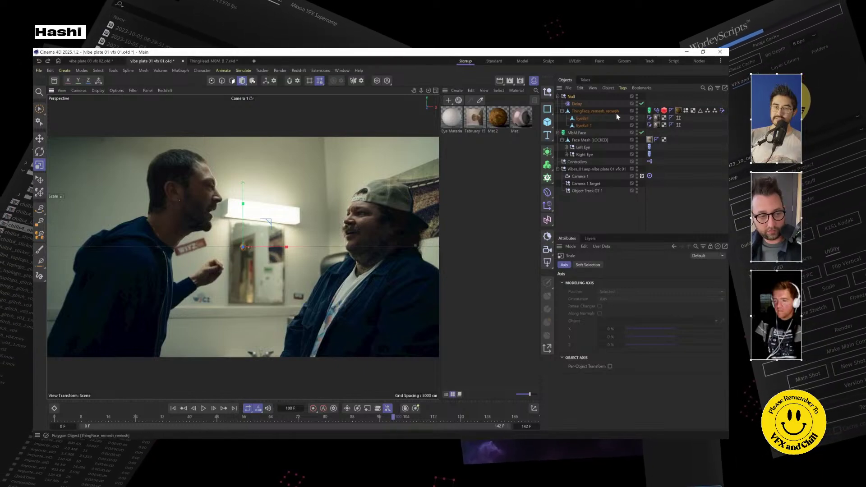
pyautogui.click(596, 111)
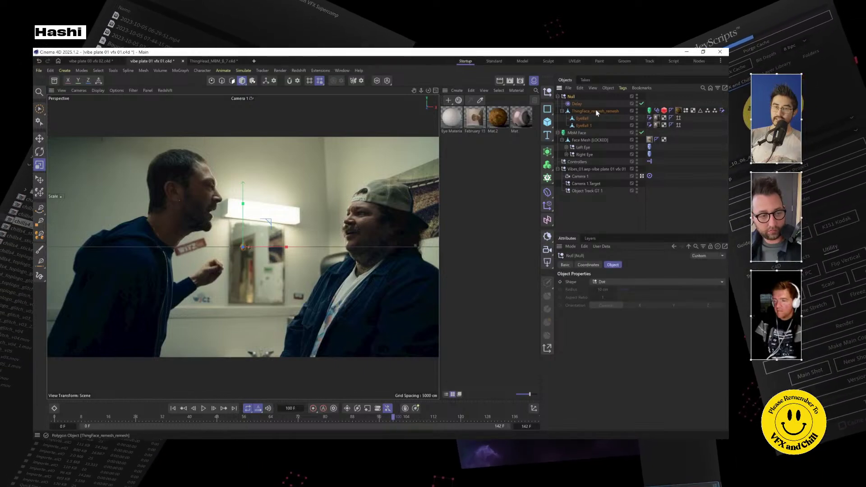
pyautogui.click(657, 111)
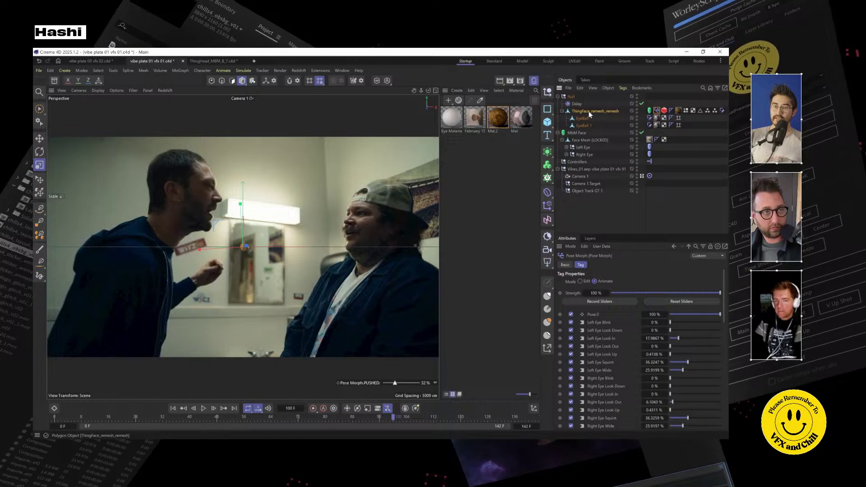
# Scale up the rock head's parent null in Animation mode to roughly the size of the actors' heads in the plate
pyautogui.click(571, 97)
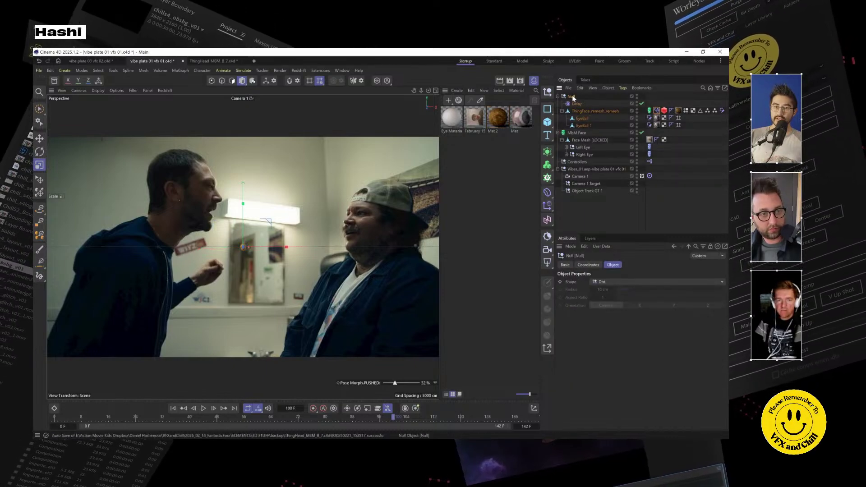
pyautogui.click(246, 82)
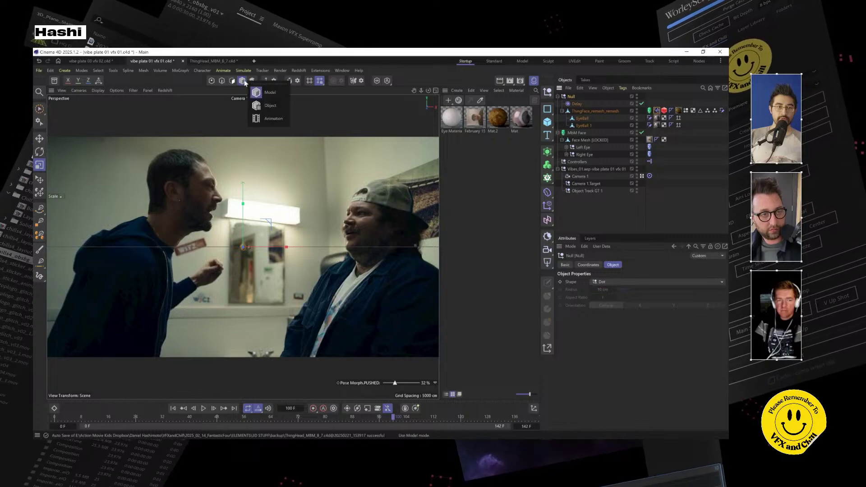
pyautogui.click(273, 120)
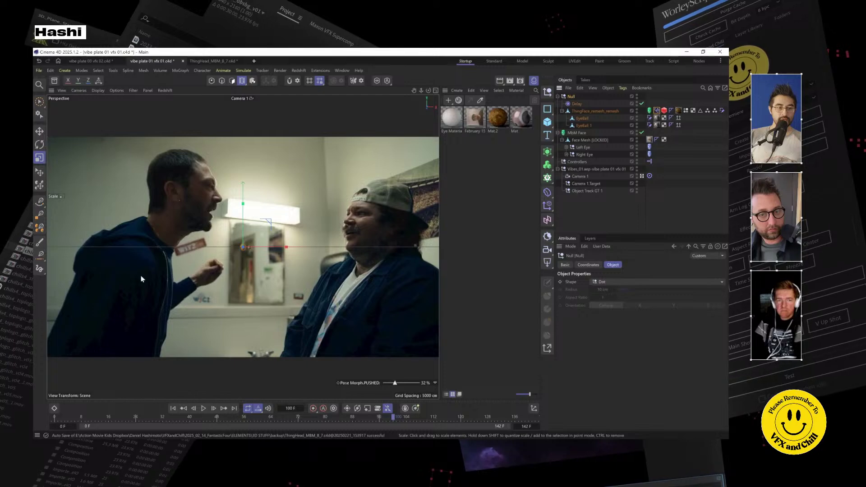
pyautogui.moveTo(185, 292); pyautogui.dragTo(163, 299)
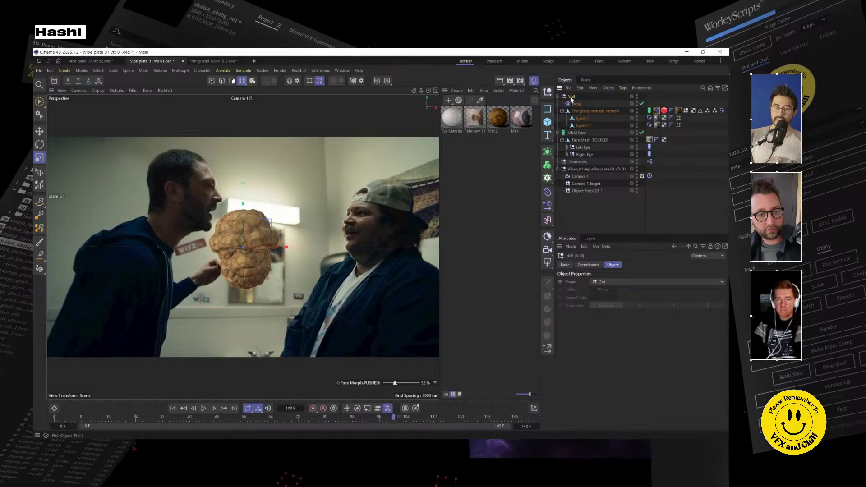
# Parent the rock head null under Object Track GT 1 and check the track null's coordinates
pyautogui.moveTo(614, 179); pyautogui.dragTo(589, 191)
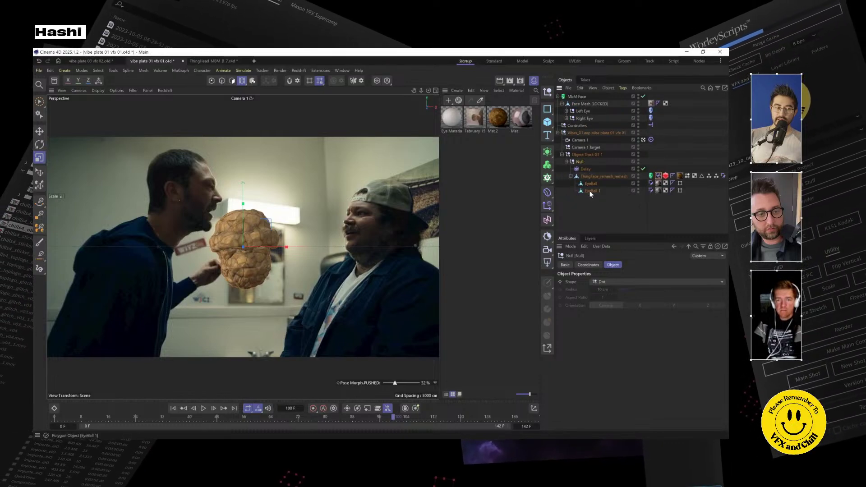
pyautogui.click(586, 154)
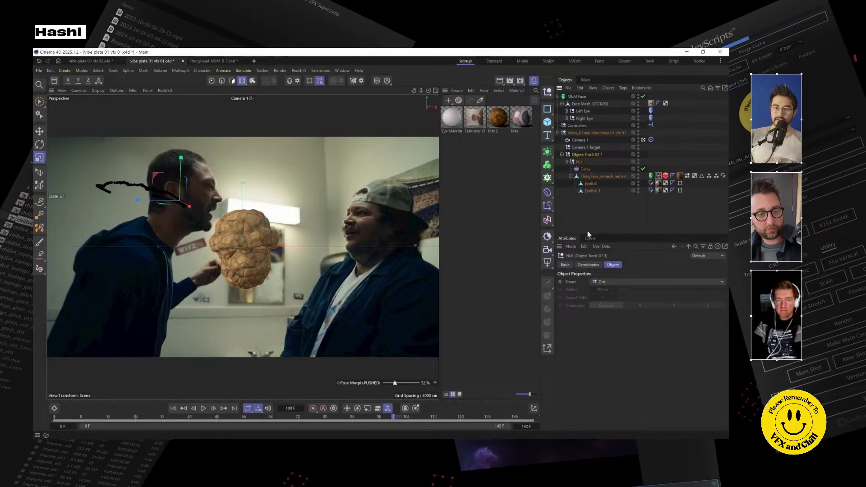
pyautogui.click(588, 264)
pyautogui.click(591, 292)
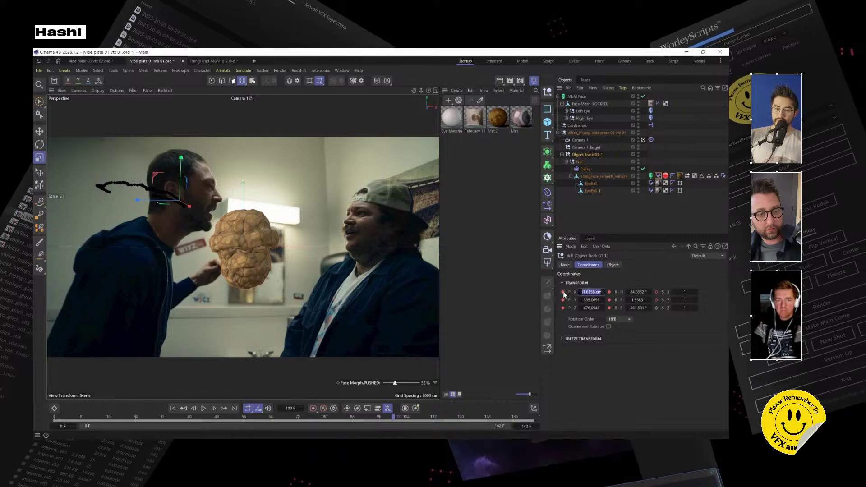
# Reset the rock head null's position to 0 cm and its rotation to 0° on all axes
pyautogui.click(583, 162)
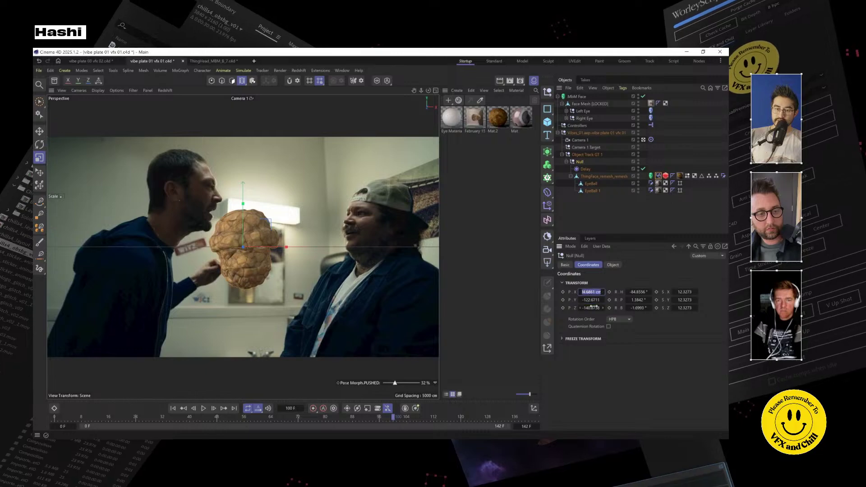
pyautogui.rightClick(591, 307)
pyautogui.rightClick(638, 292)
pyautogui.rightClick(640, 300)
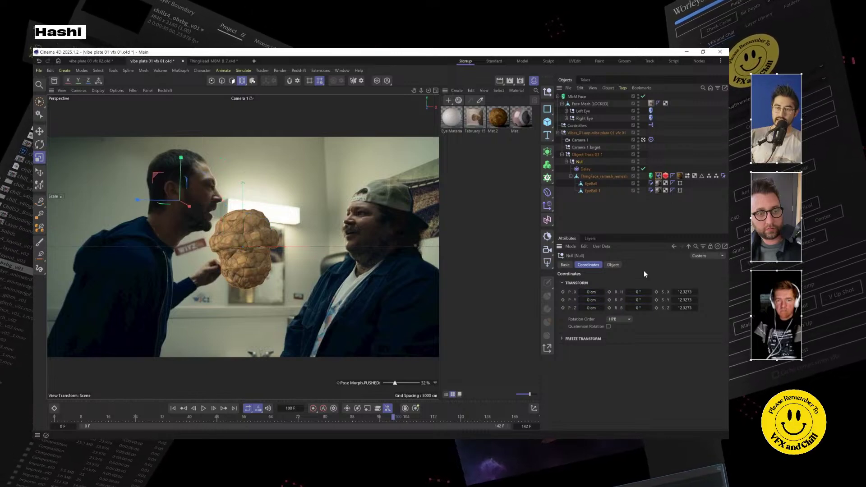
# Leave Animation mode and undo the reset of the rock head null's position and rotation
pyautogui.click(243, 81)
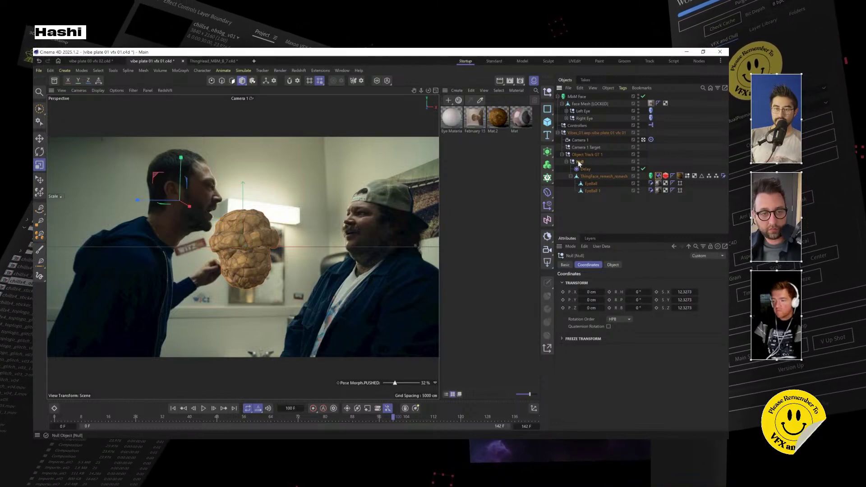
pyautogui.hotkey('ctrl', 'z')
pyautogui.hotkey('ctrl', 'z')
pyautogui.hotkey('ctrl', 'z')
pyautogui.hotkey('ctrl', 'z')
pyautogui.hotkey('ctrl', 'z')
pyautogui.hotkey('ctrl', 'z')
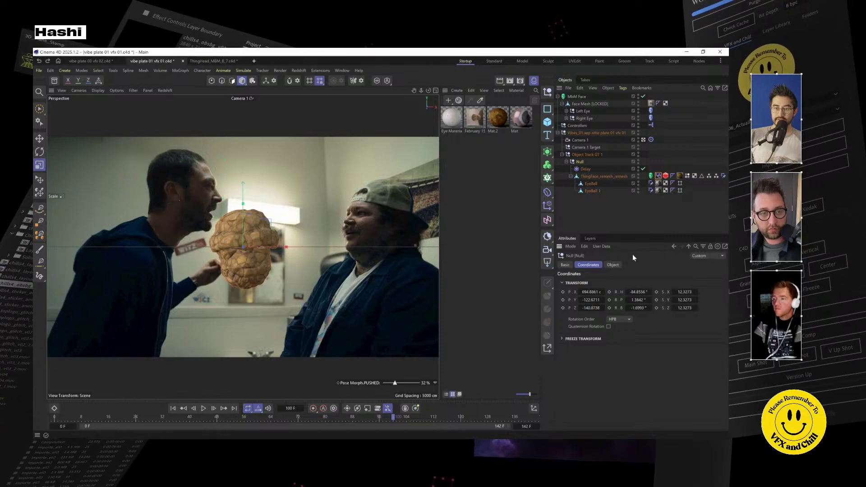
# Try to set the rock head null's rotation to 0° in Model mode
pyautogui.click(242, 82)
pyautogui.click(260, 93)
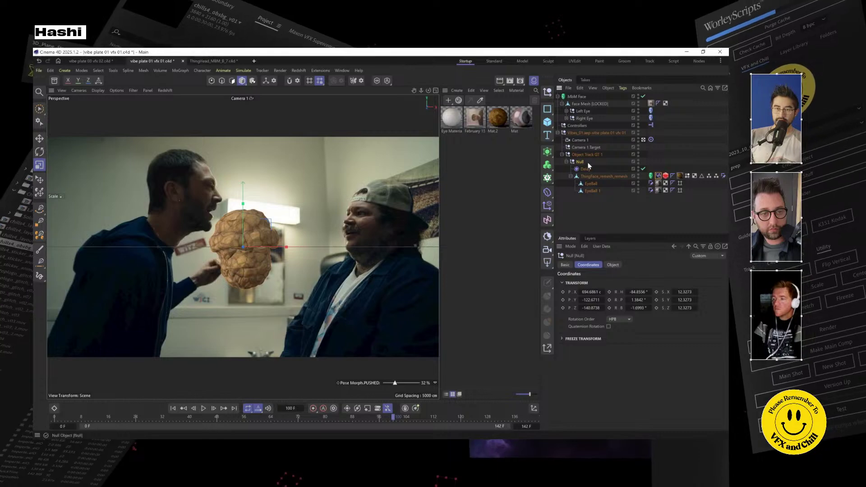
pyautogui.doubleClick(639, 293)
pyautogui.write('0')
pyautogui.doubleClick(639, 301)
pyautogui.write('0')
pyautogui.doubleClick(641, 310)
pyautogui.write('0')
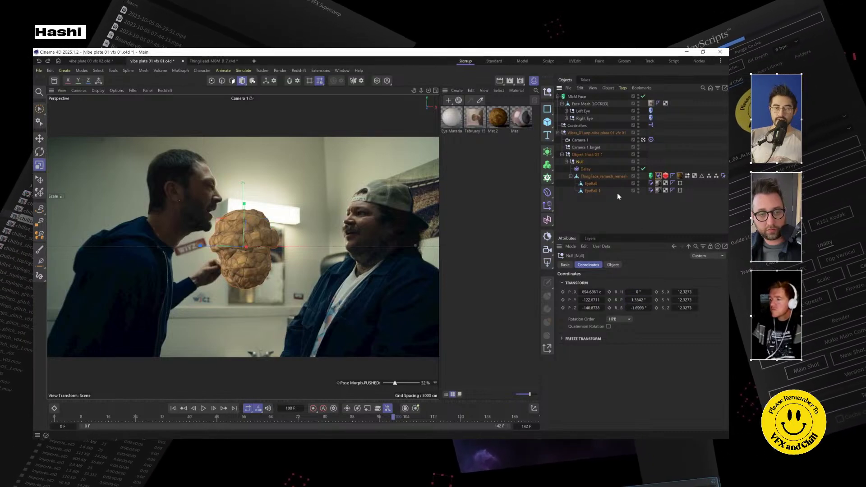
# Return to Animation mode and set the rock head null's position to 0 cm on X, Y and Z
pyautogui.click(244, 82)
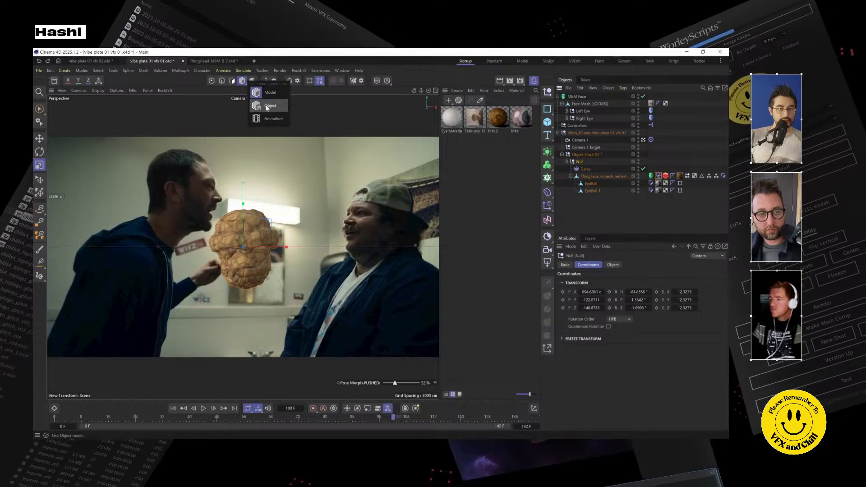
pyautogui.click(264, 113)
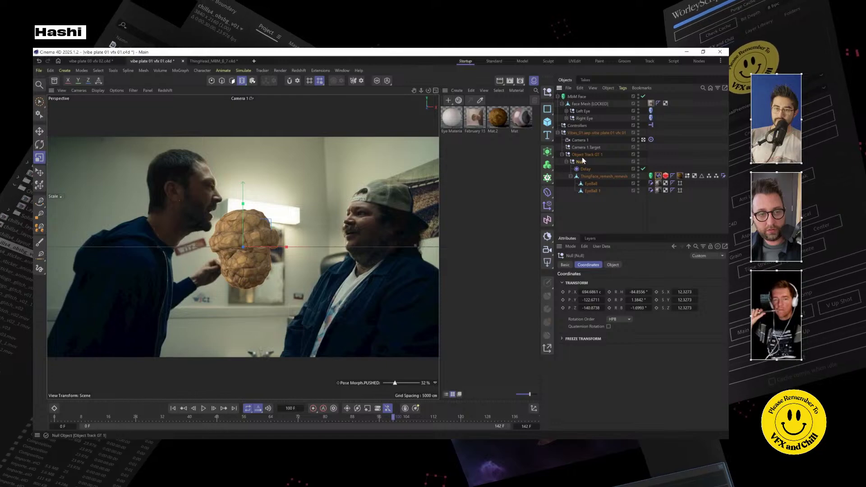
pyautogui.doubleClick(592, 292)
pyautogui.write('0')
pyautogui.press('Return')
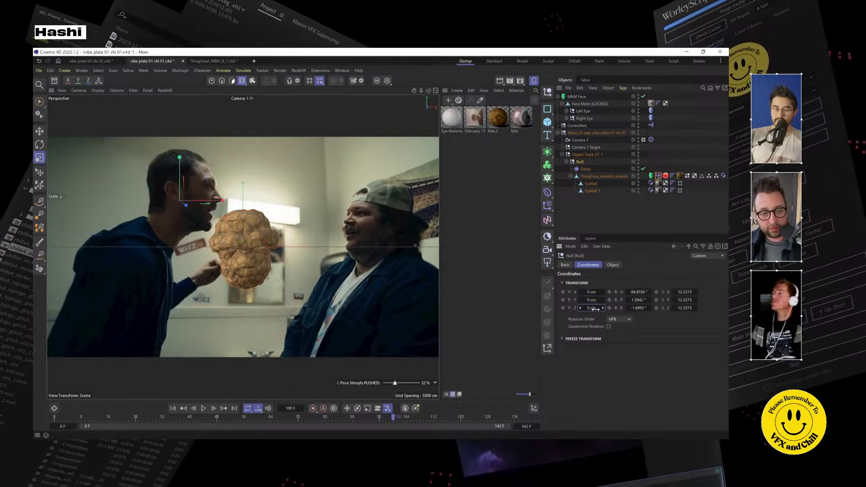
# Set the rock head null's heading, pitch and bank rotation to 0°
pyautogui.doubleClick(638, 293)
pyautogui.write('0')
pyautogui.doubleClick(638, 300)
pyautogui.write('0')
pyautogui.doubleClick(641, 309)
pyautogui.write('0')
pyautogui.press('Return')
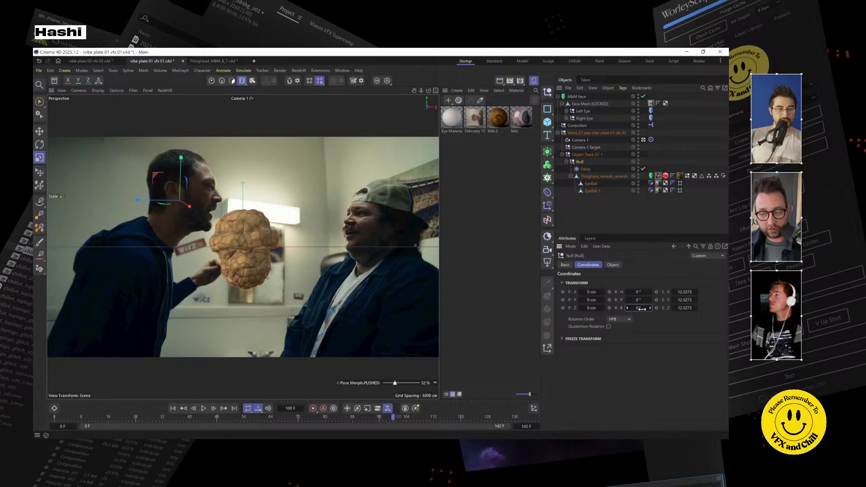
# Compare the default camera with Camera 1, and disable the Delay object above ThingFace_remesh_remesh
pyautogui.click(252, 98)
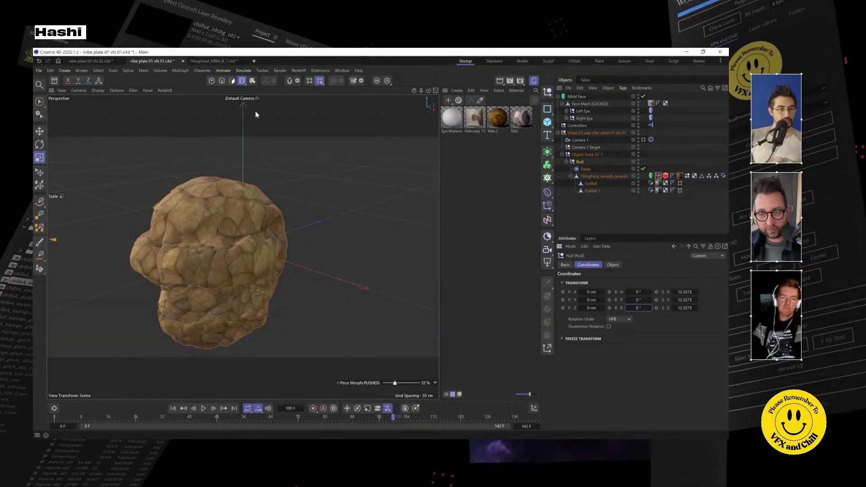
pyautogui.click(268, 110)
pyautogui.click(588, 177)
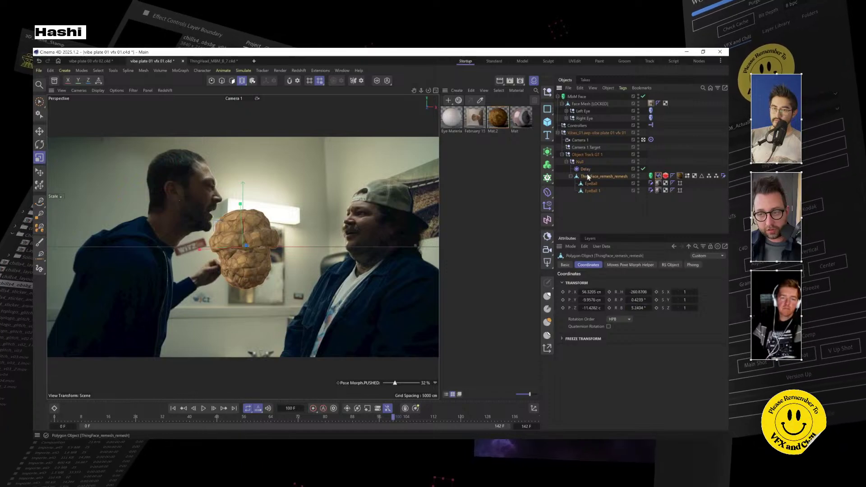
pyautogui.click(643, 169)
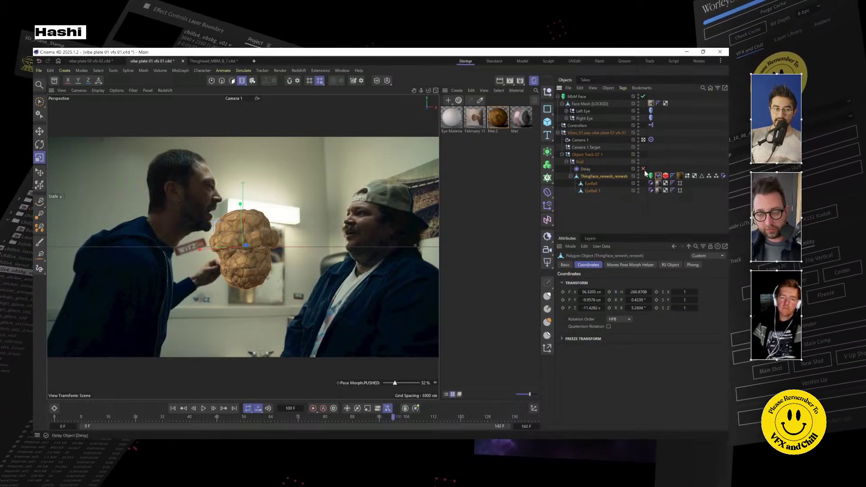
pyautogui.click(580, 162)
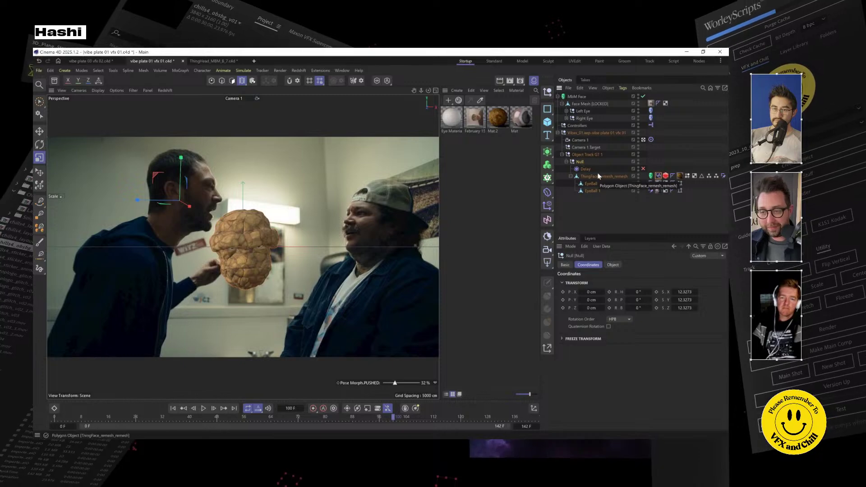
pyautogui.click(598, 175)
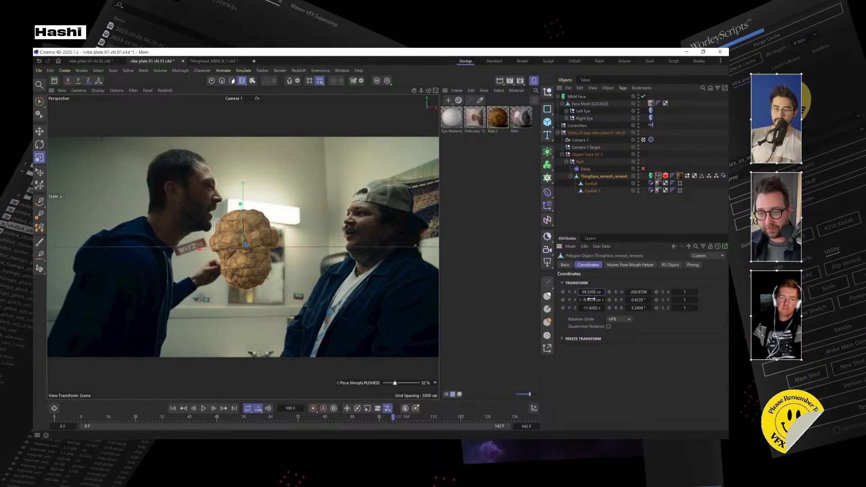
# Switch from Animation mode to Model and on to Object mode with ThingFace_remesh_remesh selected
pyautogui.click(253, 80)
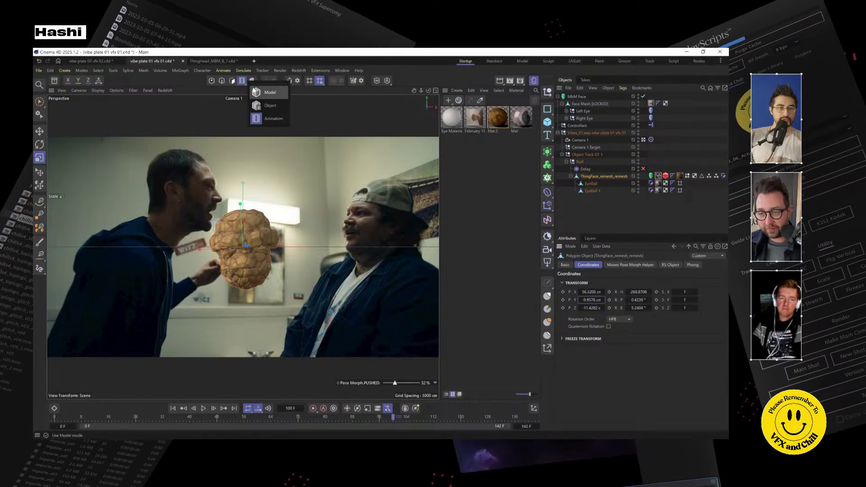
pyautogui.click(255, 92)
pyautogui.click(591, 308)
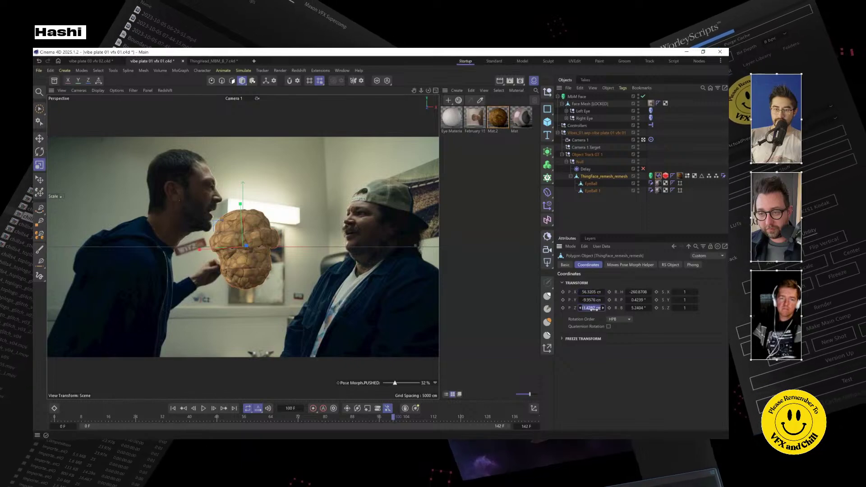
pyautogui.click(252, 81)
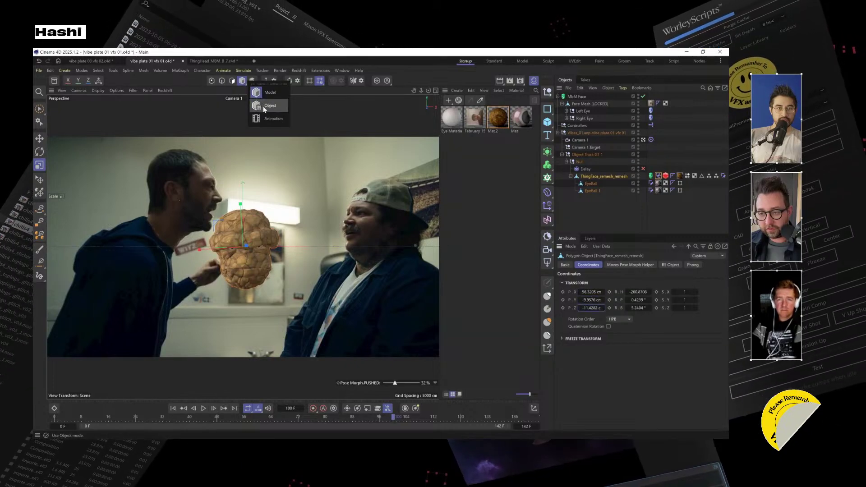
pyautogui.click(263, 105)
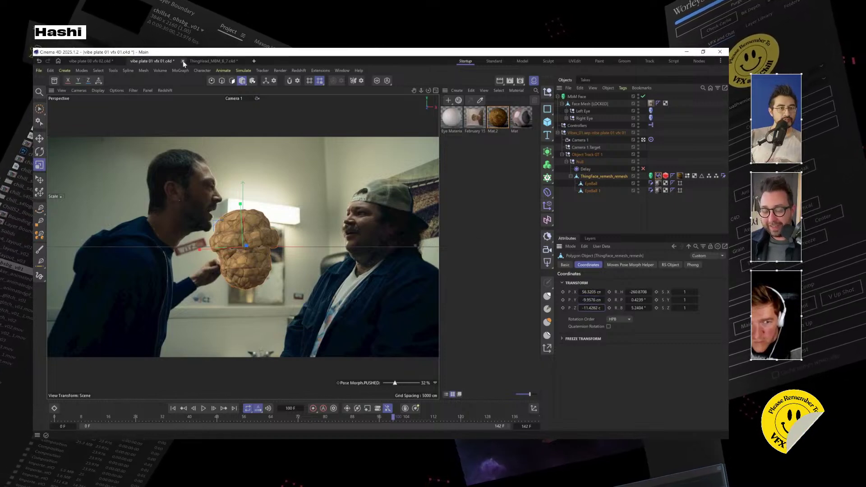
# Close the vibe plate 01 project without saving and check the RENDER CAMERA in the vibe plate 03 vfx 02 project
pyautogui.click(183, 61)
pyautogui.click(392, 274)
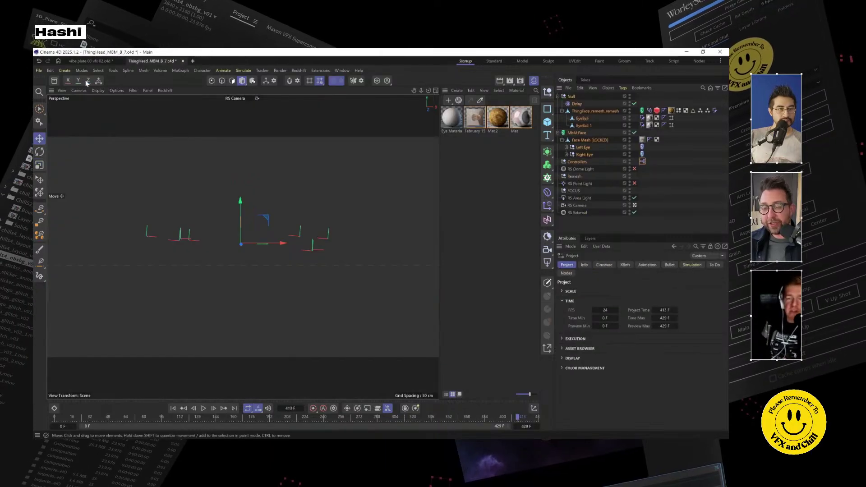
pyautogui.click(39, 71)
pyautogui.press('Escape')
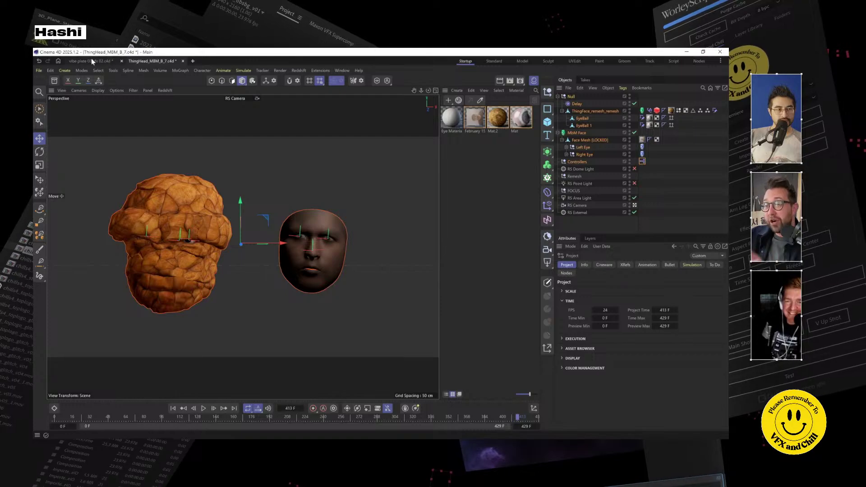
pyautogui.click(92, 59)
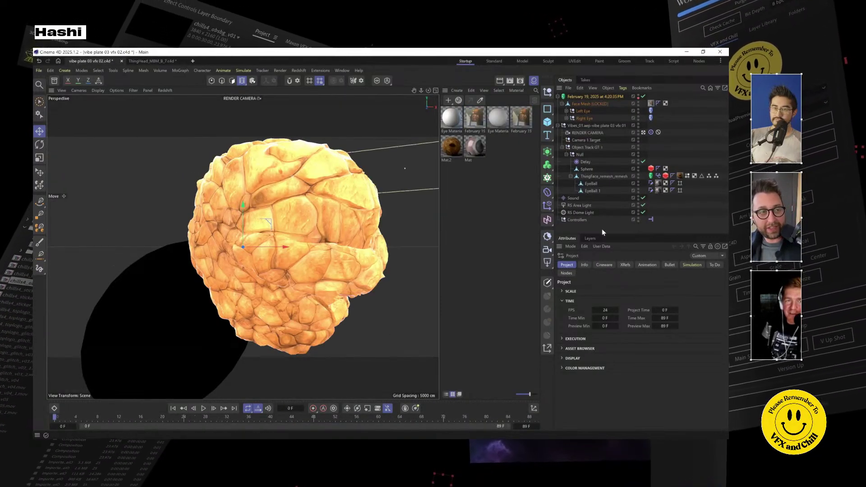
pyautogui.click(591, 133)
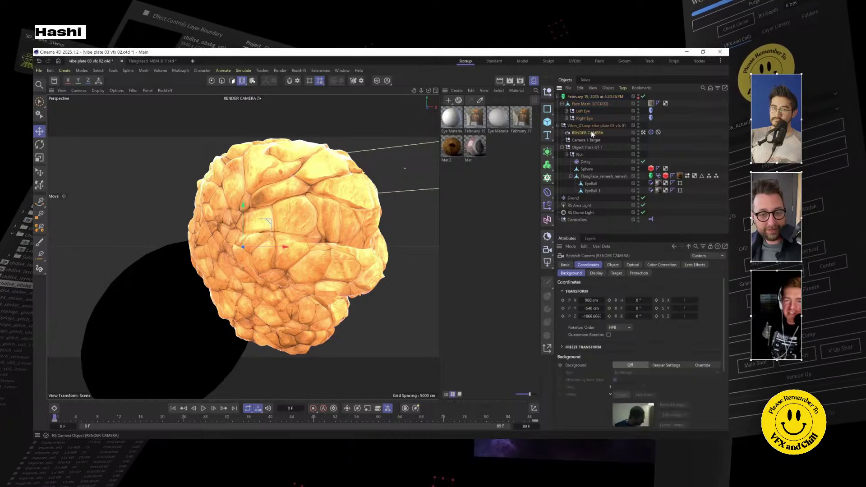
# Reopen the recent vibe plate 01 vfx 01 project and paste in the rock head, face capture and Controllers, converting texture paths to absolute
pyautogui.click(192, 61)
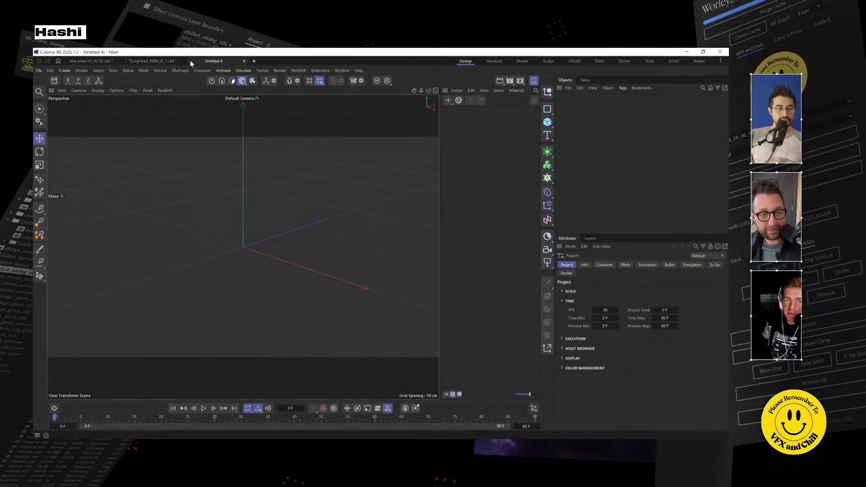
pyautogui.click(39, 70)
pyautogui.moveTo(65, 111)
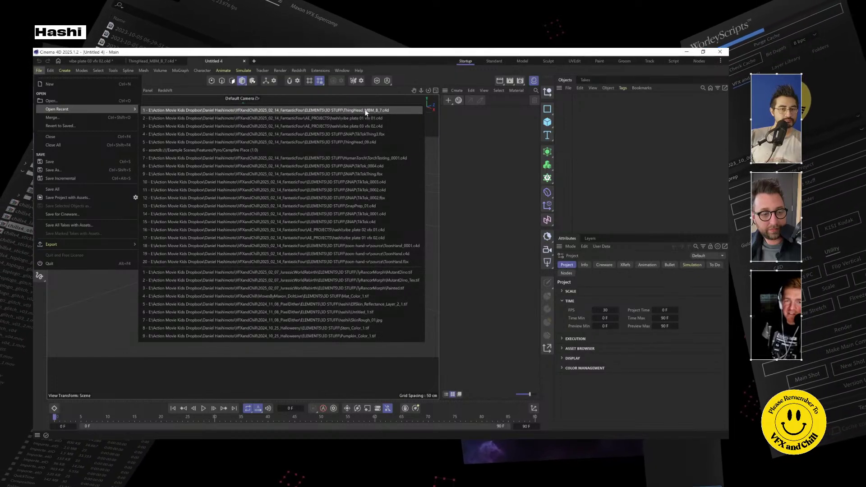
pyautogui.click(391, 118)
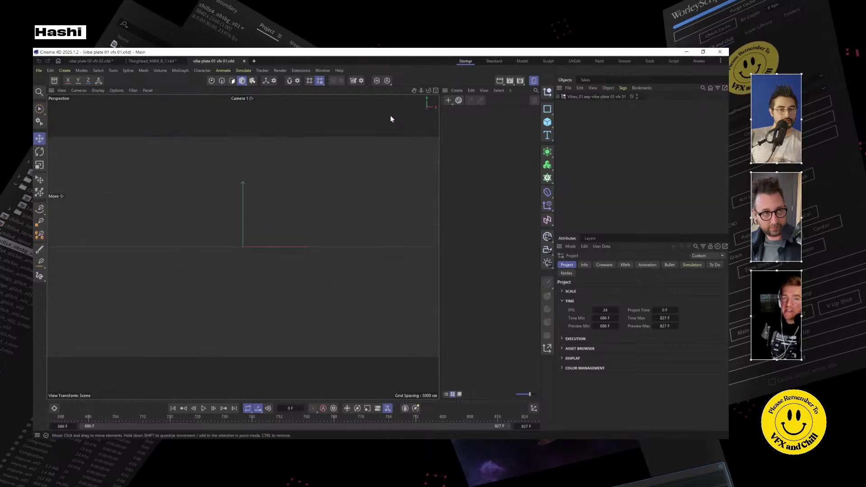
pyautogui.click(602, 95)
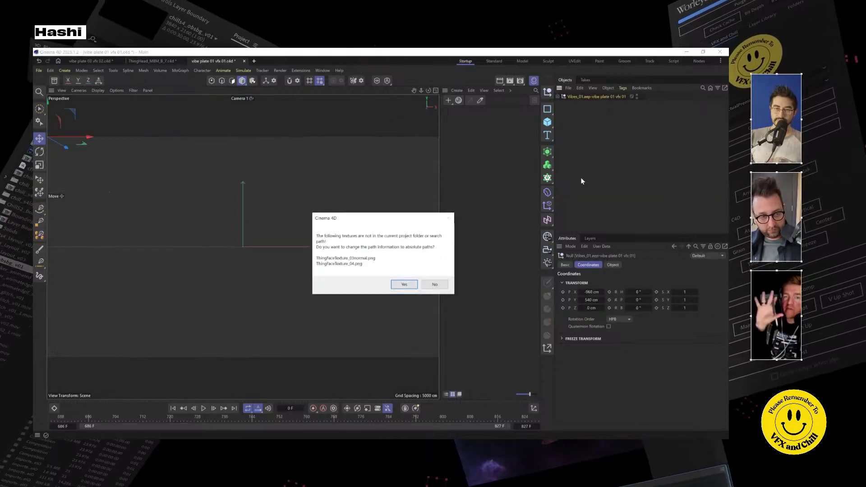
pyautogui.click(405, 284)
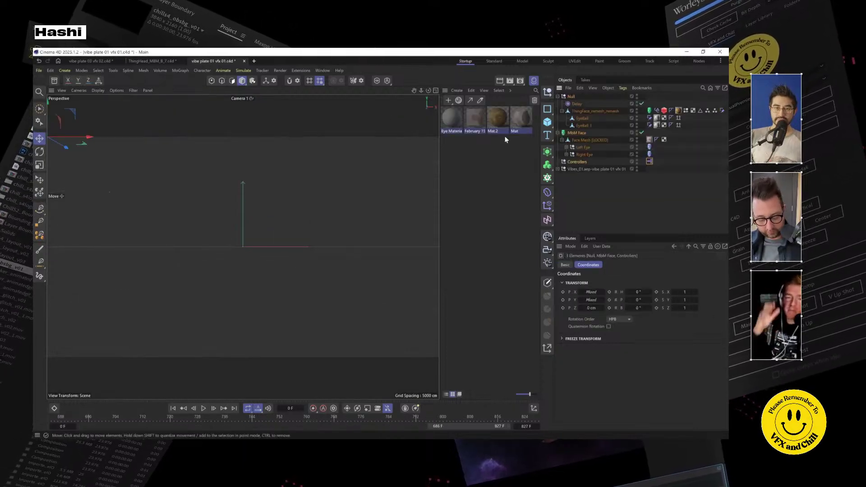
# Set the renderer to Redshift and the timeline range to 0–142 F
pyautogui.hotkey('ctrl', 'b')
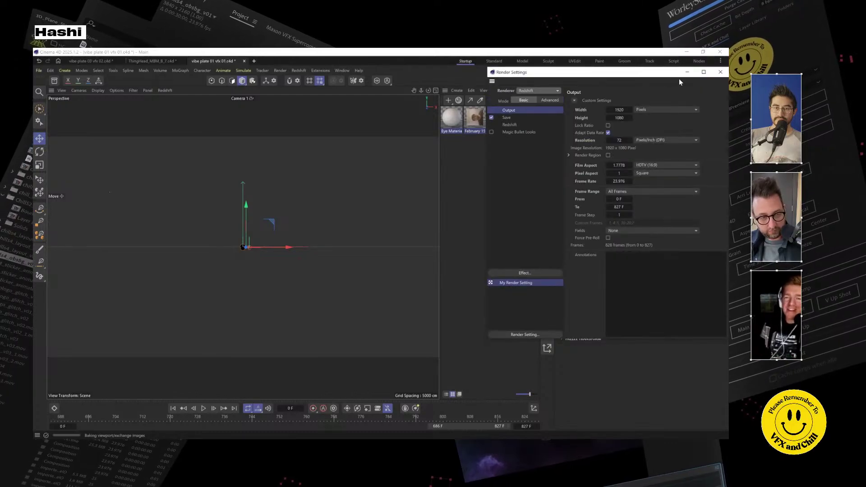
pyautogui.click(720, 72)
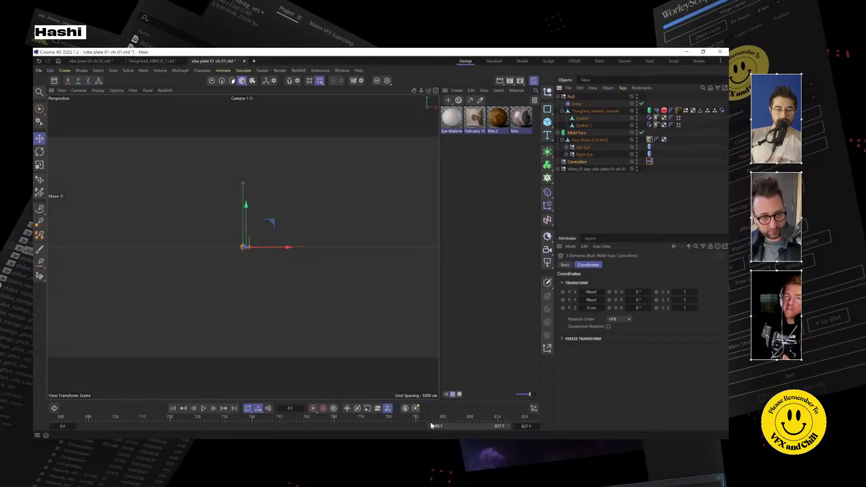
pyautogui.moveTo(428, 426); pyautogui.dragTo(82, 426)
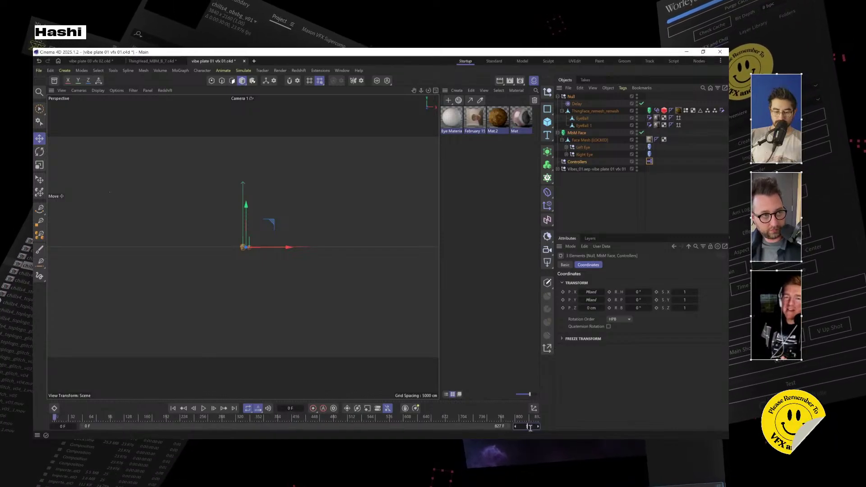
# Expand the Vibes_01.aep vibe plate 01 vfx 01 group and convert Camera 1 to a Redshift camera
pyautogui.click(609, 169)
pyautogui.click(558, 169)
pyautogui.click(580, 177)
pyautogui.hotkey('shift', 'c')
pyautogui.write('convert')
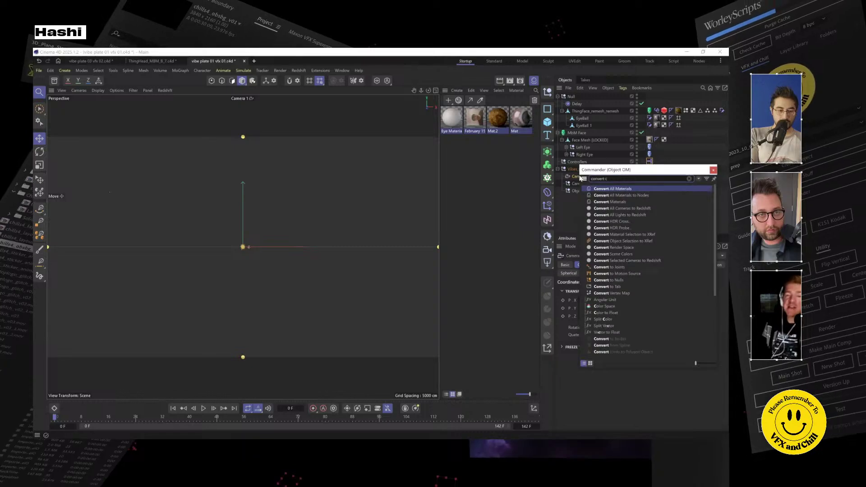
pyautogui.write('cam')
pyautogui.press('Return')
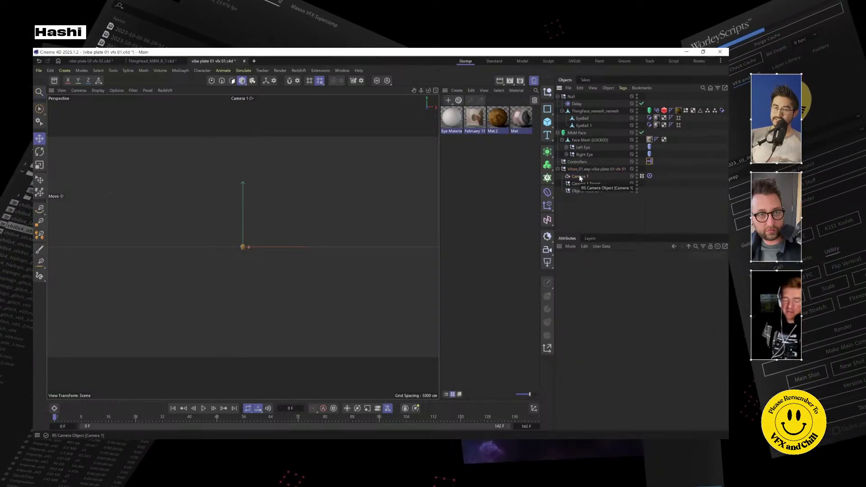
# Override Camera 1's background and load the first image of the vibe plate 01 vfx 01 sequence, frame 686
pyautogui.click(586, 169)
pyautogui.click(580, 177)
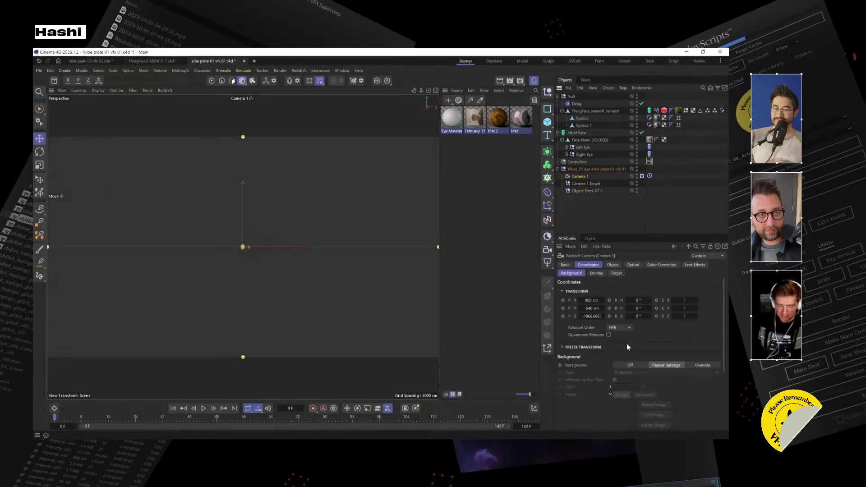
pyautogui.click(571, 273)
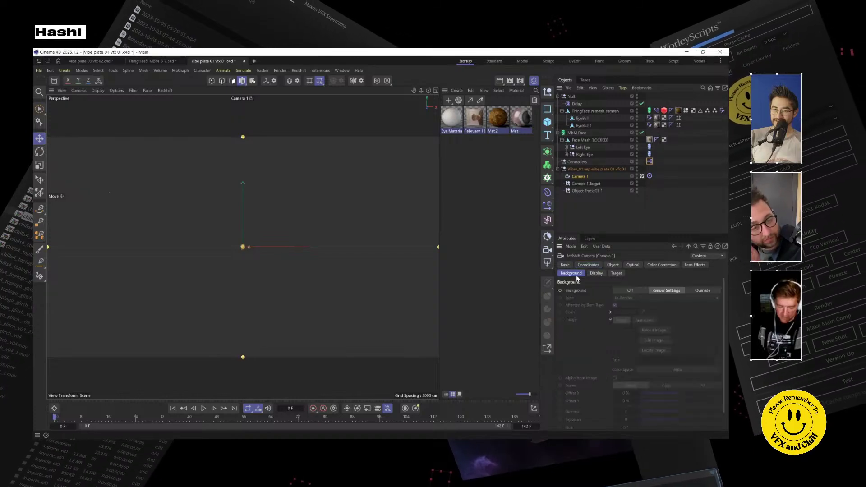
pyautogui.click(697, 291)
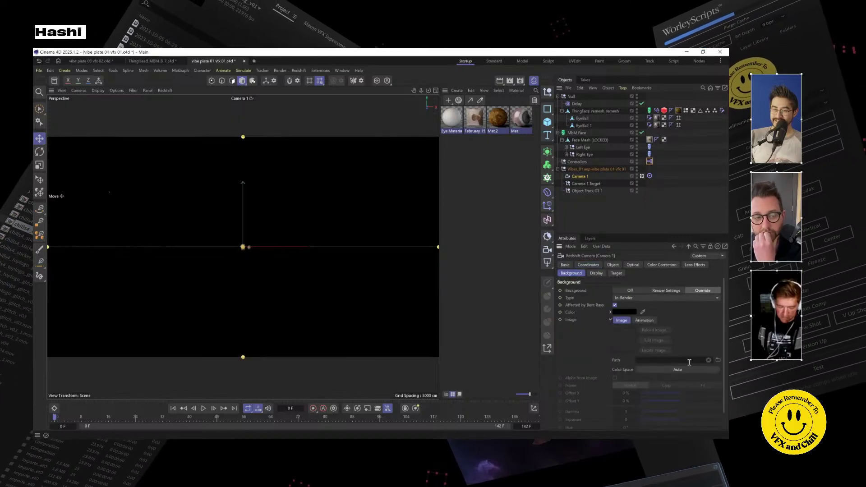
pyautogui.click(718, 359)
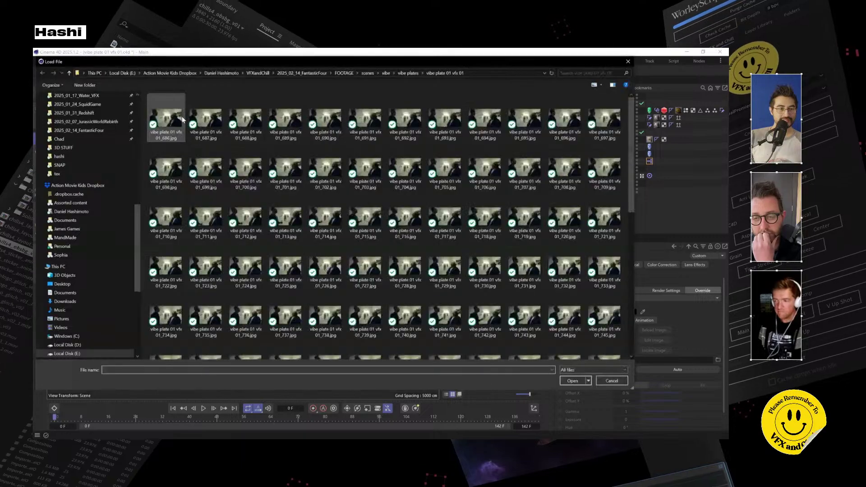
pyautogui.click(168, 115)
pyautogui.click(576, 381)
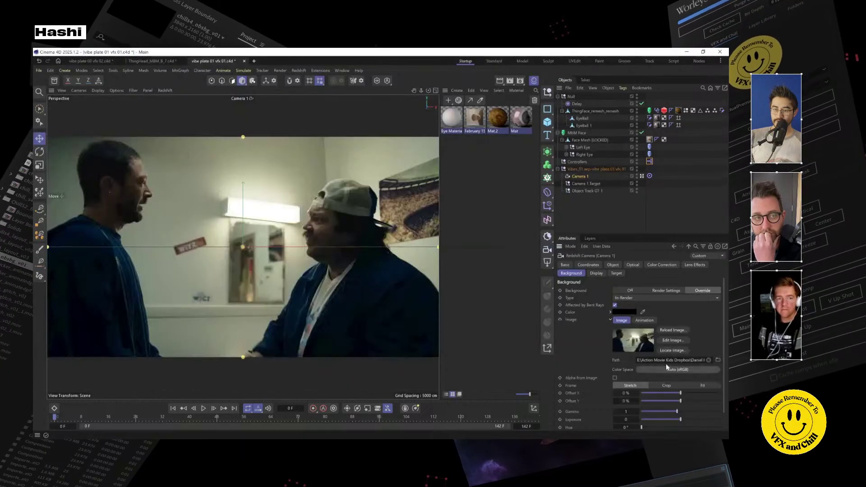
# Detect the frame range of Camera 1's background image sequence in its animation settings
pyautogui.click(645, 320)
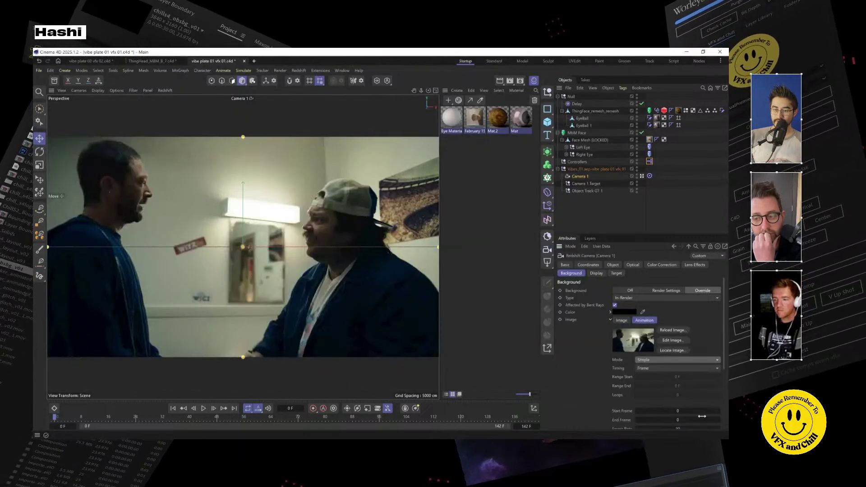
pyautogui.scroll(-4, 718, 397)
pyautogui.click(681, 353)
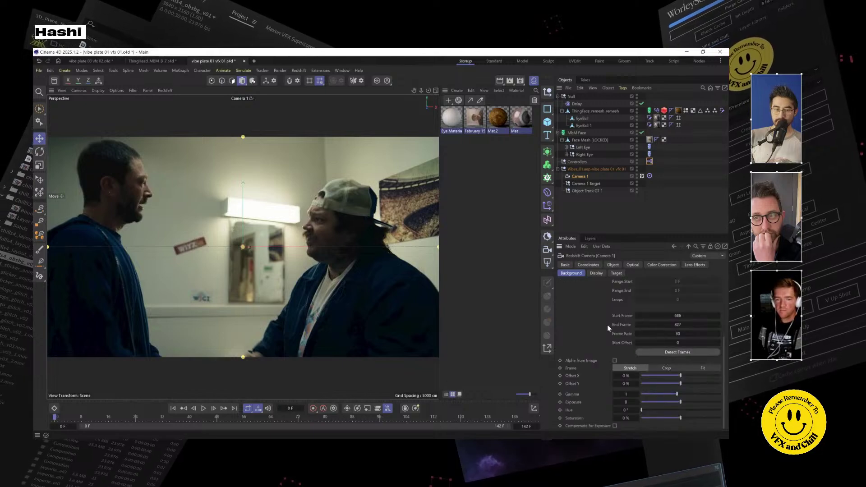
# Delete the Constraint tag from ThingFace_remesh_remesh
pyautogui.click(586, 191)
pyautogui.click(602, 134)
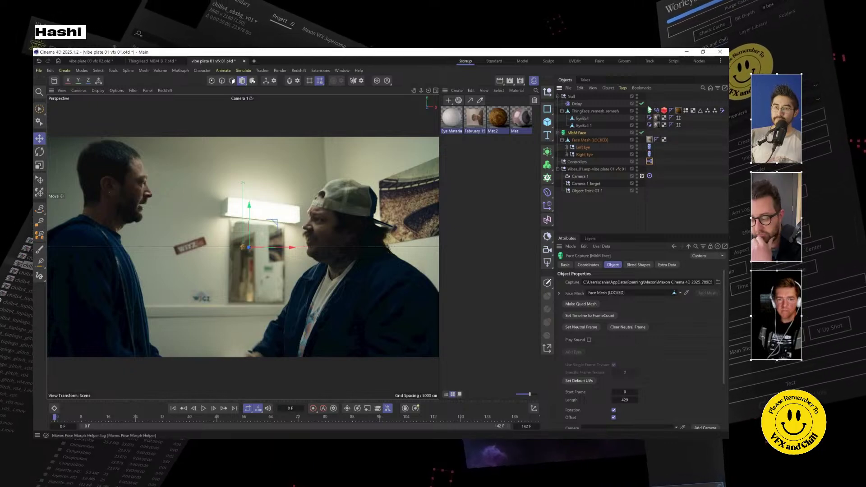
pyautogui.click(598, 113)
pyautogui.click(721, 111)
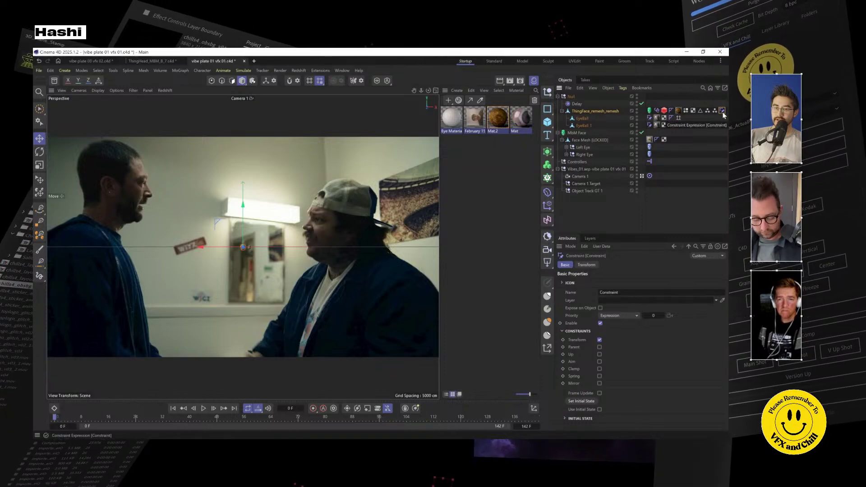
pyautogui.click(578, 133)
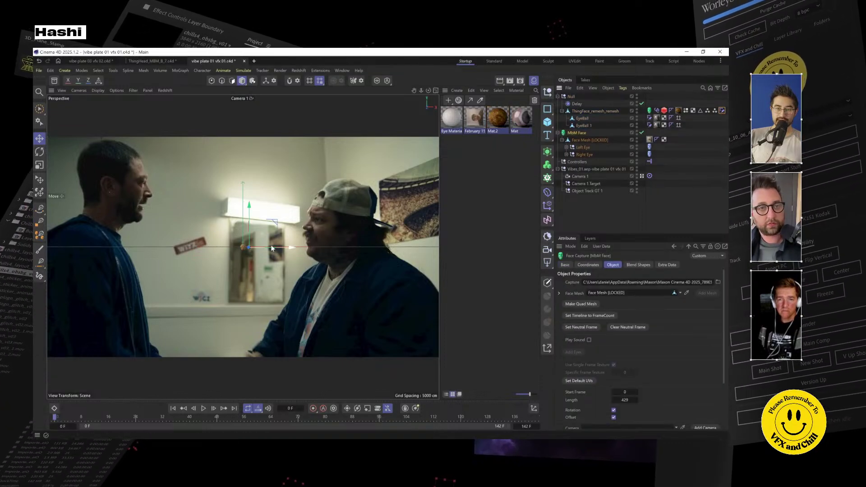
pyautogui.click(722, 111)
pyautogui.press('Delete')
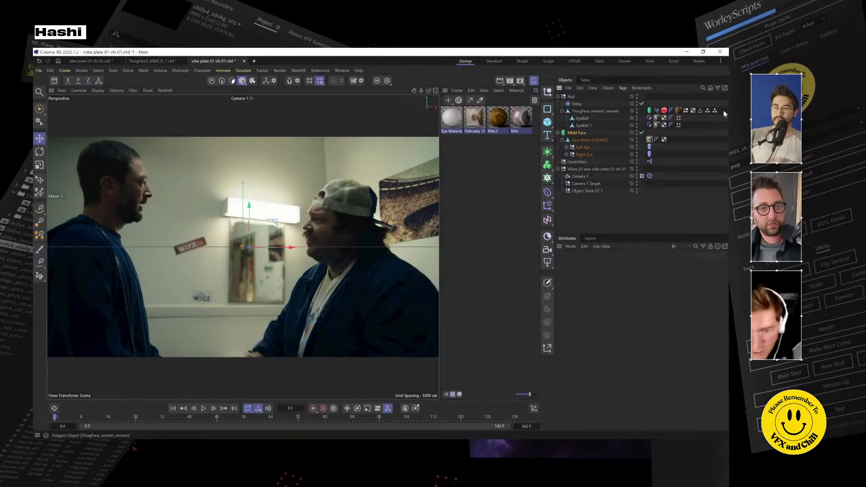
# Turn off Rotation and Offset for the M&M Face capture object
pyautogui.click(586, 111)
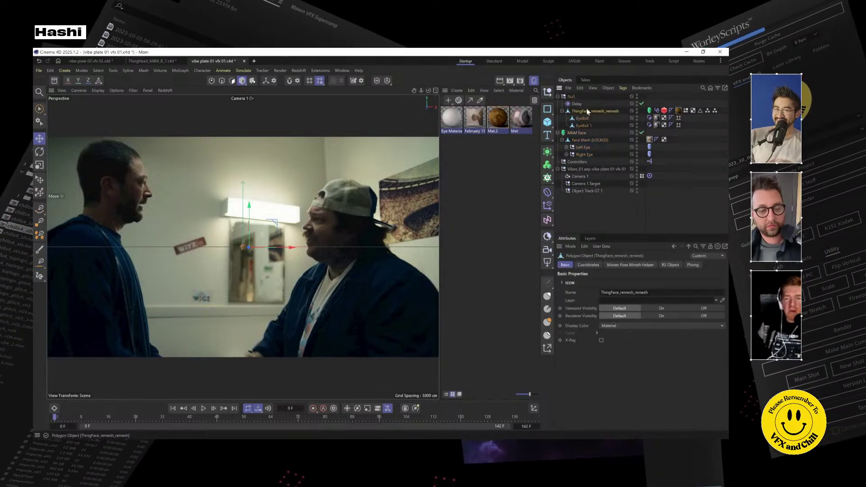
pyautogui.click(574, 97)
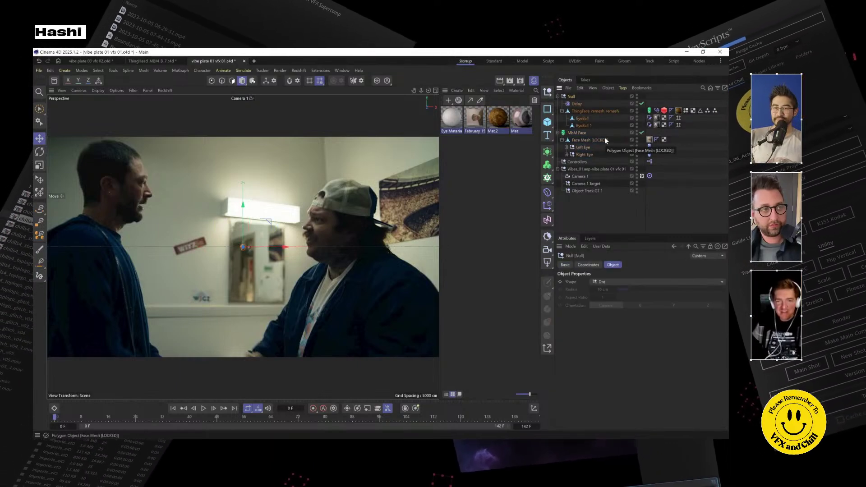
pyautogui.click(577, 134)
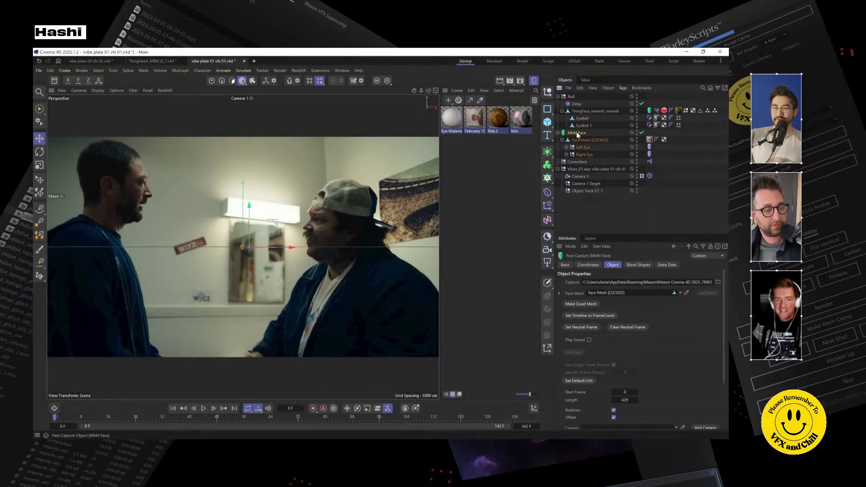
pyautogui.click(614, 409)
pyautogui.click(615, 418)
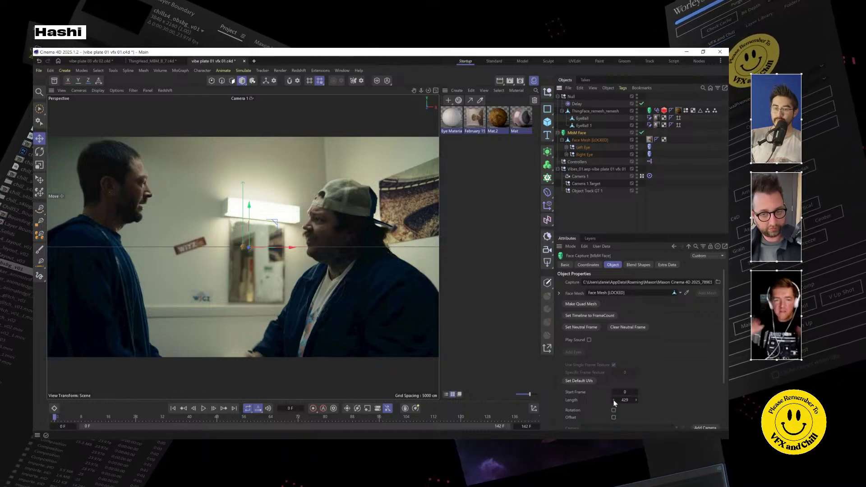
# Switch to Animation mode and parent the rock head's Null under Object Track GT 1
pyautogui.click(575, 96)
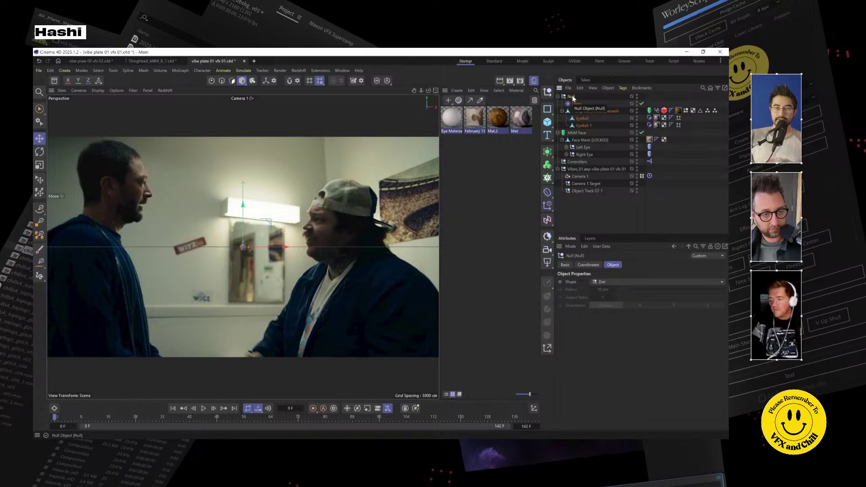
pyautogui.click(242, 80)
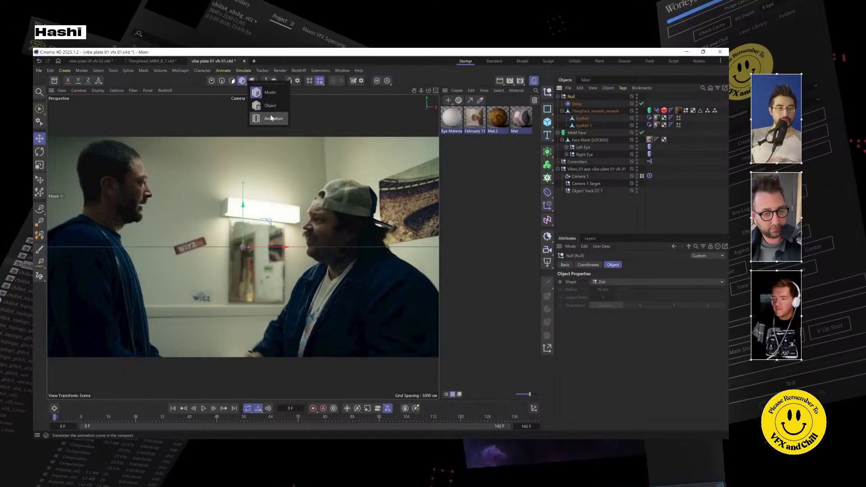
pyautogui.click(263, 112)
pyautogui.moveTo(582, 105); pyautogui.dragTo(585, 193)
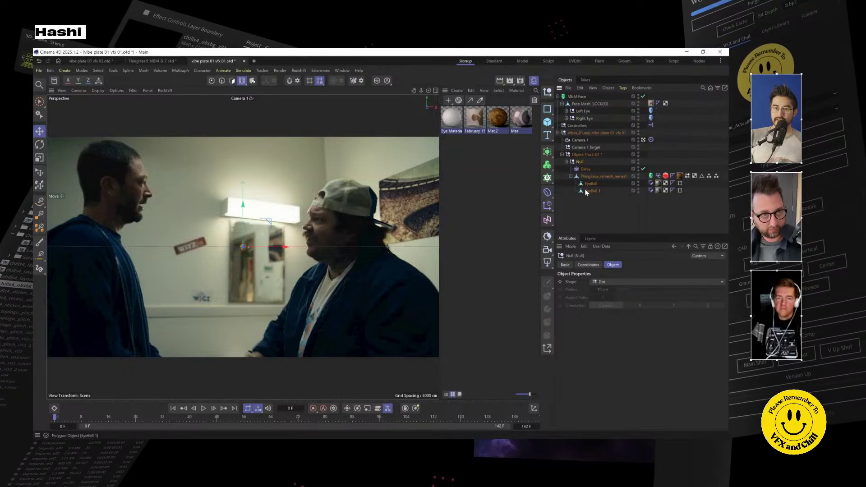
# Zero out the rock head Null's position and rotation on all axes so it sits on the head track
pyautogui.click(598, 265)
pyautogui.moveTo(600, 291); pyautogui.dragTo(600, 308)
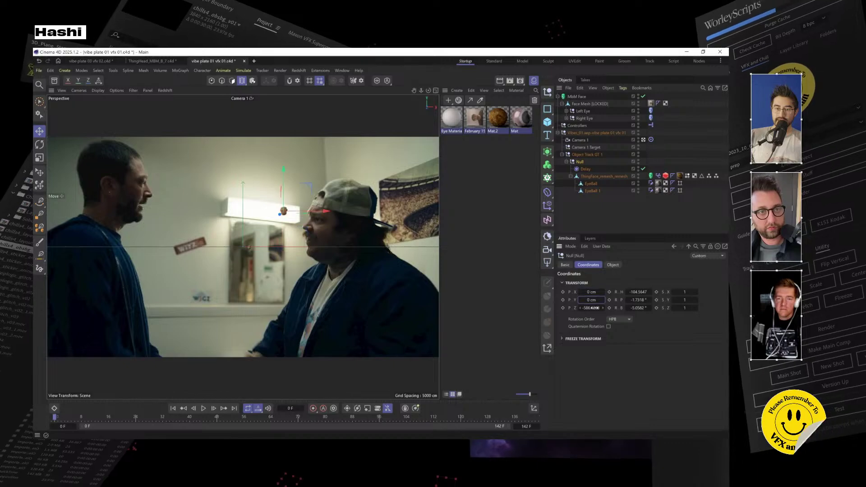
pyautogui.write('0')
pyautogui.press('Return')
pyautogui.click(639, 293)
pyautogui.write('0')
pyautogui.press('Return')
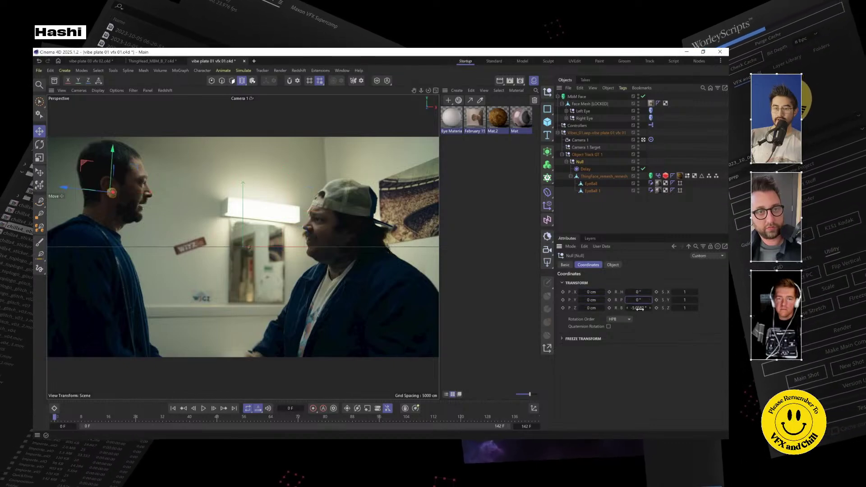
# Scale up the rock head's Null until the rock head is about as large as the tracked man's head
pyautogui.click(39, 157)
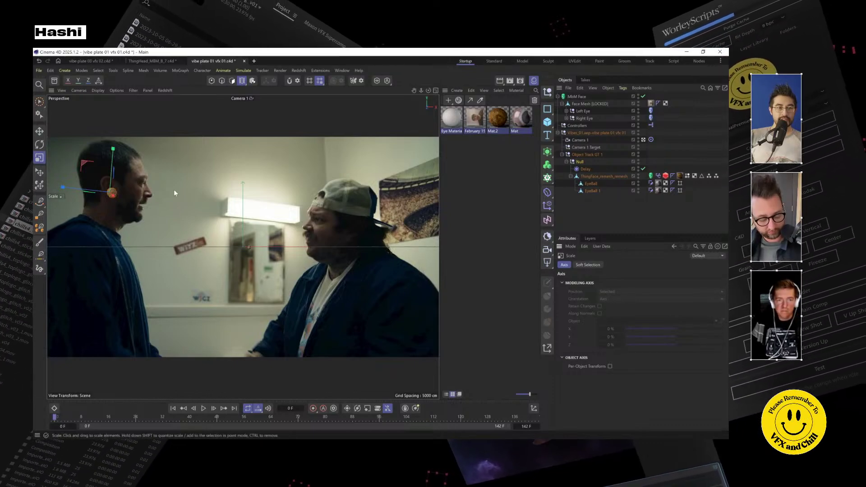
pyautogui.moveTo(104, 214); pyautogui.dragTo(280, 276)
pyautogui.moveTo(117, 199); pyautogui.dragTo(118, 199)
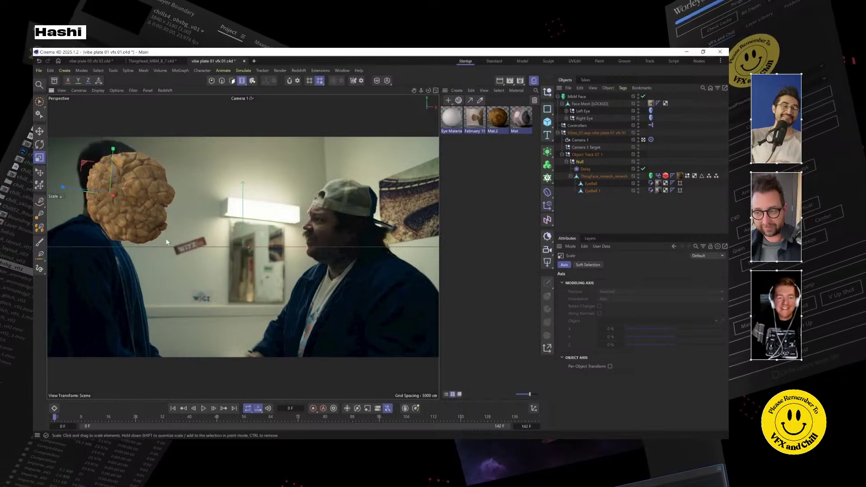
# Move the rock head's Null left and up so the rock head covers the head of the man on the left
pyautogui.press('e')
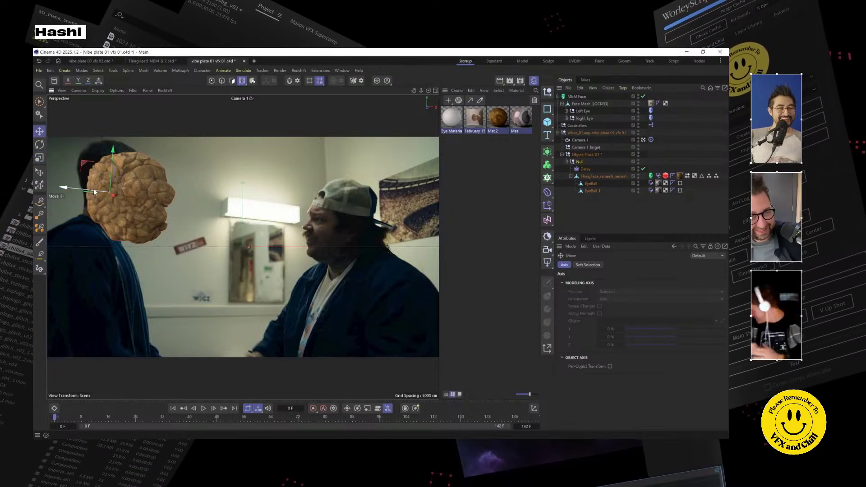
pyautogui.moveTo(93, 189); pyautogui.dragTo(14, 246)
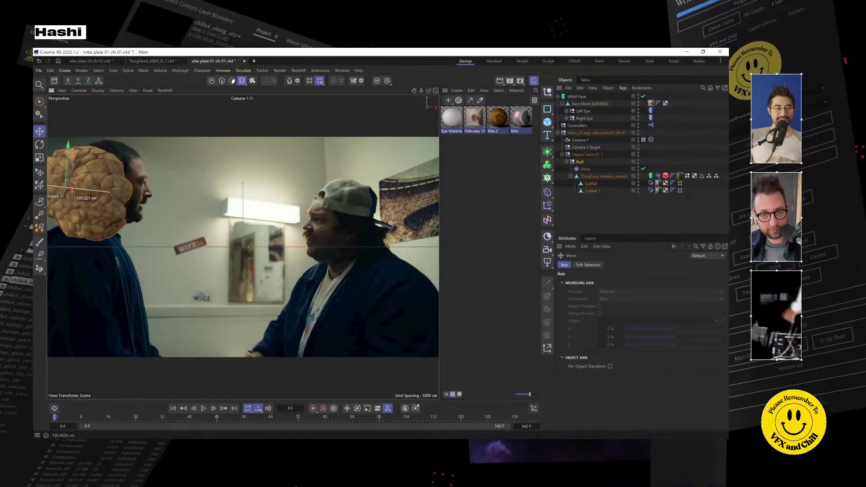
pyautogui.hotkey('ctrl', 'z')
pyautogui.hotkey('ctrl', 'z')
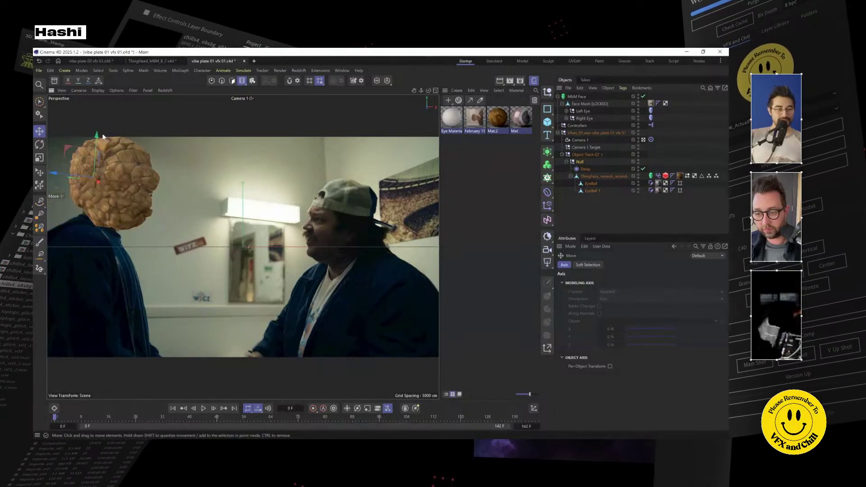
# Play the shot to check how the rock head follows the head track, and return to frame 0
pyautogui.click(203, 409)
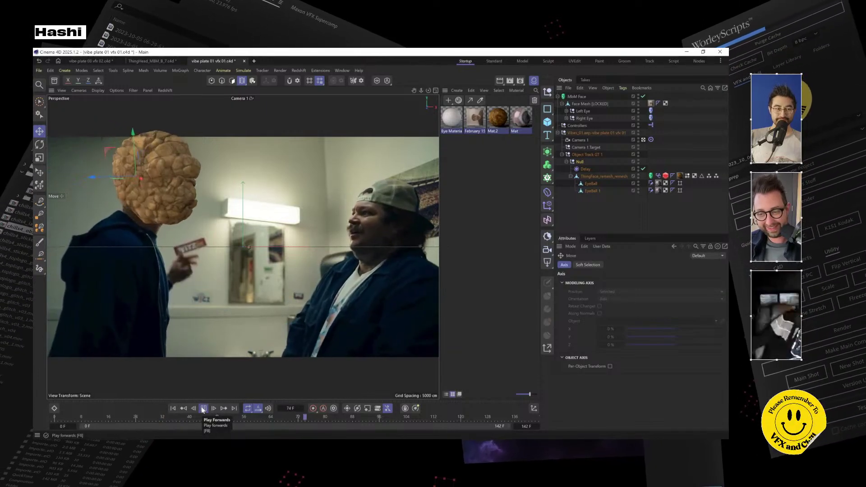
pyautogui.click(203, 408)
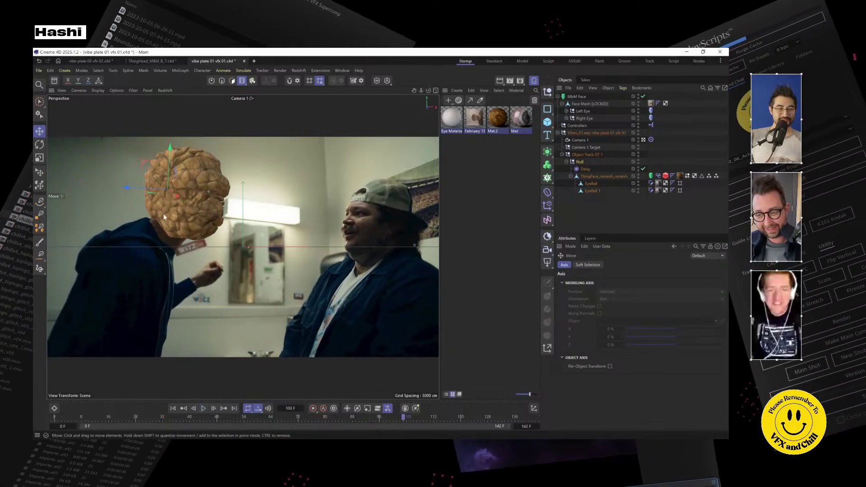
pyautogui.moveTo(139, 417); pyautogui.dragTo(54, 418)
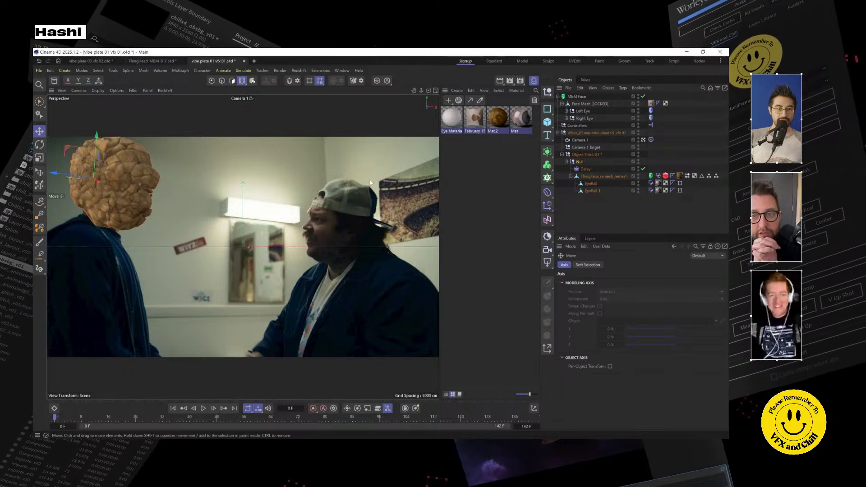
# Open Moves by Maxon and add the third face capture, 00:09 long and dated February 19, 2025, to the scene
pyautogui.click(576, 97)
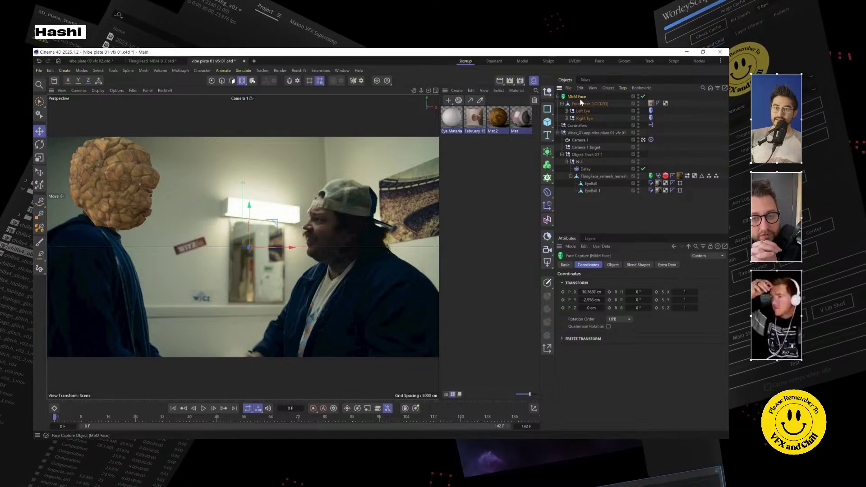
pyautogui.click(203, 71)
pyautogui.moveTo(298, 71)
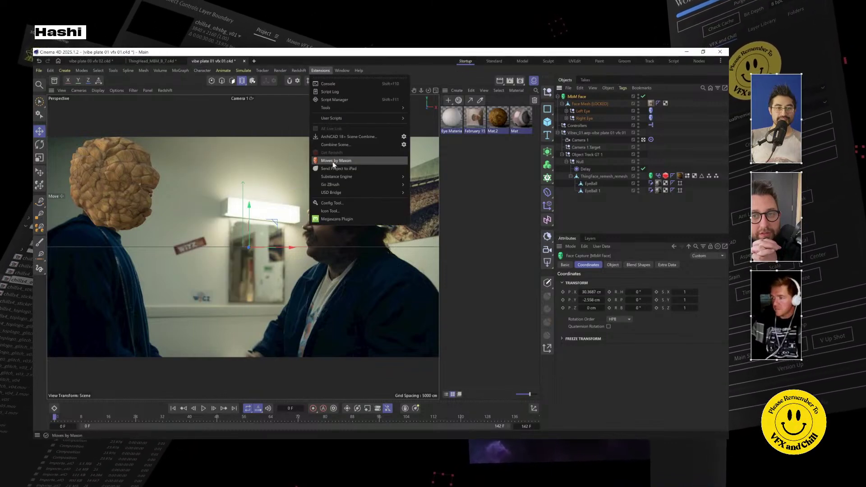
pyautogui.click(334, 161)
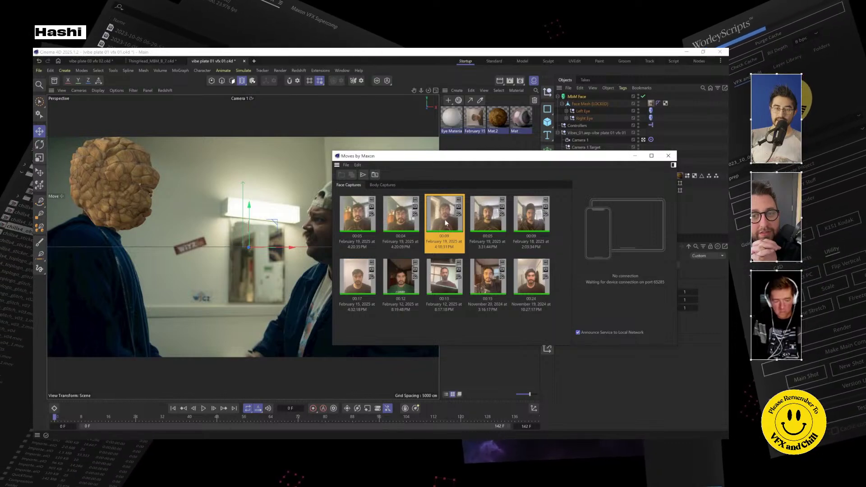
pyautogui.doubleClick(445, 223)
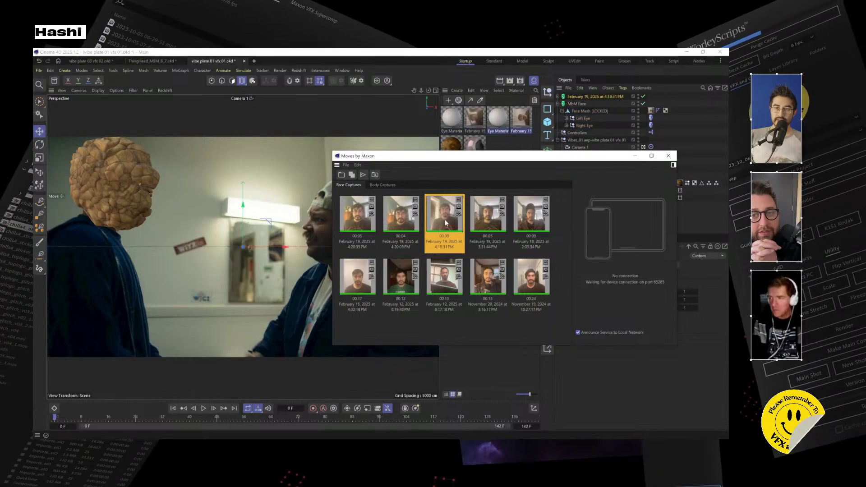
# Close the Moves by Maxon capture list and open the XPresso network on the Controllers object
pyautogui.click(668, 156)
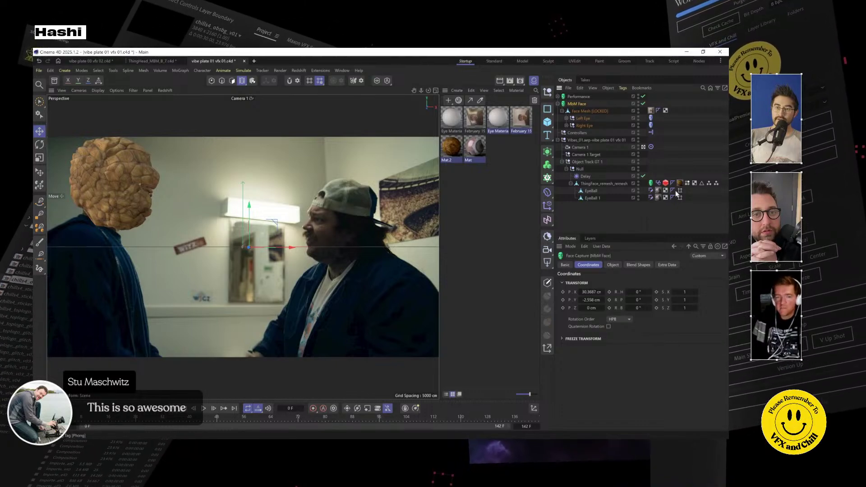
pyautogui.doubleClick(651, 133)
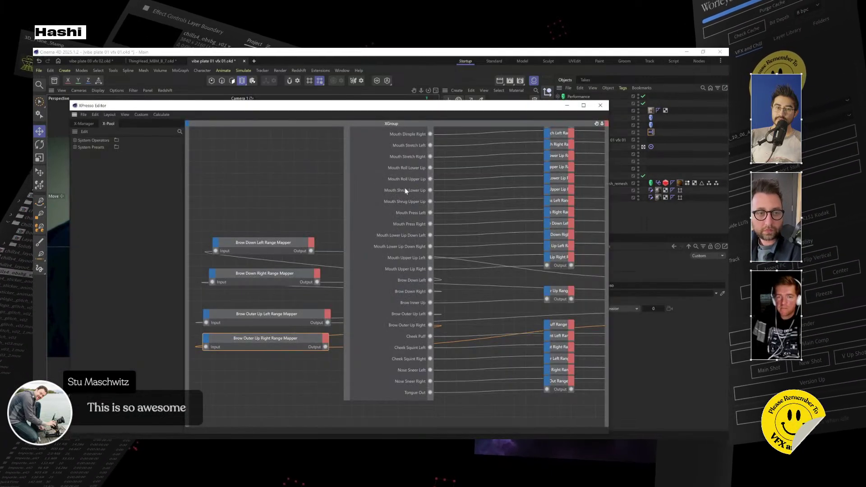
pyautogui.scroll(-5, 305, 193)
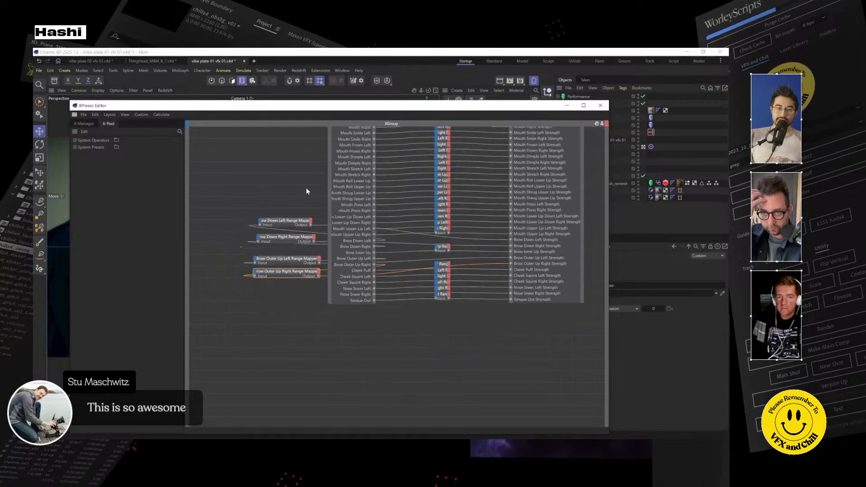
pyautogui.scroll(5, 305, 192)
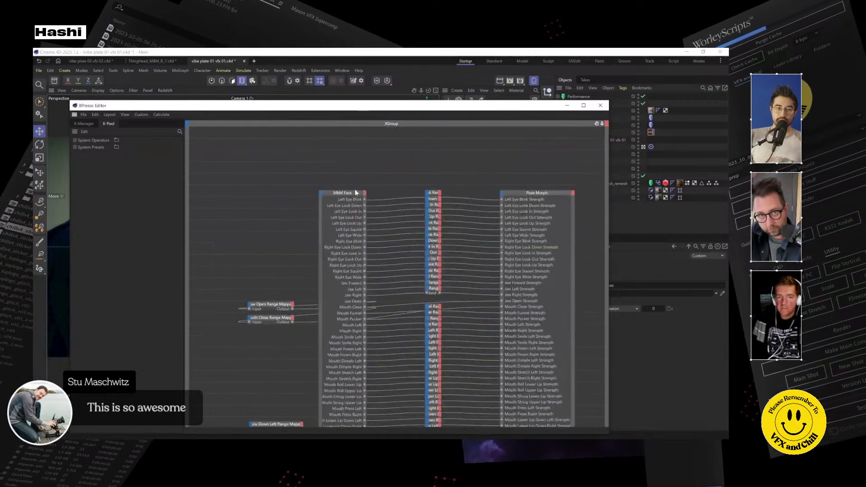
# Replace the MbM Face reference of the XPresso source node with the Performance face capture and dismiss the XPresso Editor
pyautogui.click(346, 216)
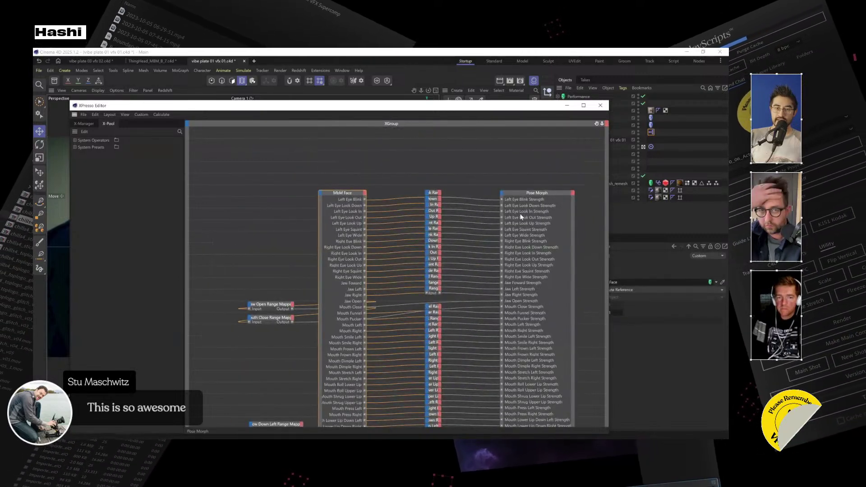
pyautogui.moveTo(531, 108); pyautogui.dragTo(451, 130)
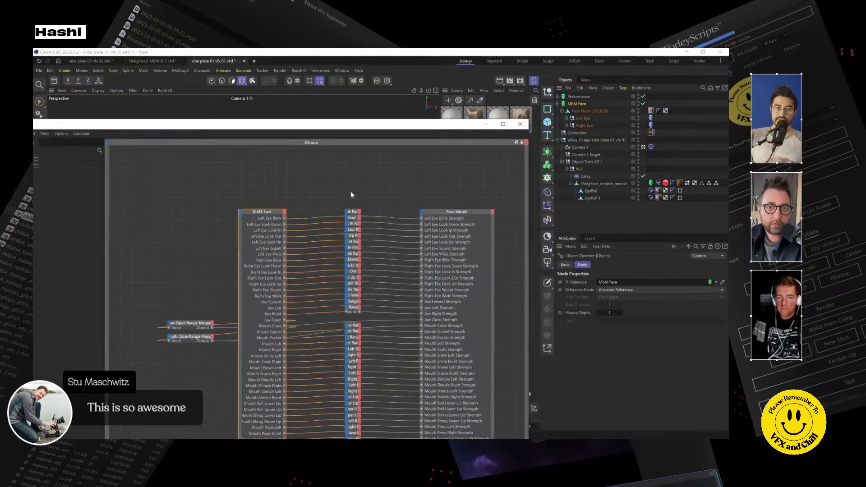
pyautogui.click(580, 96)
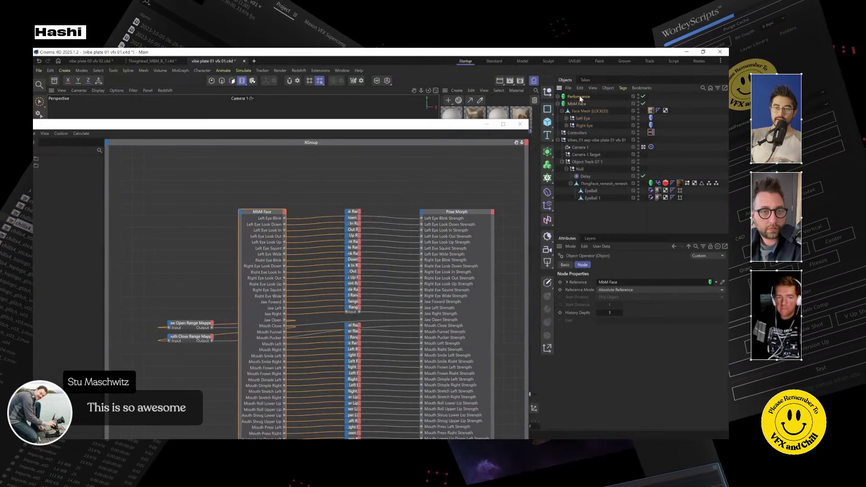
pyautogui.moveTo(251, 228); pyautogui.dragTo(250, 224)
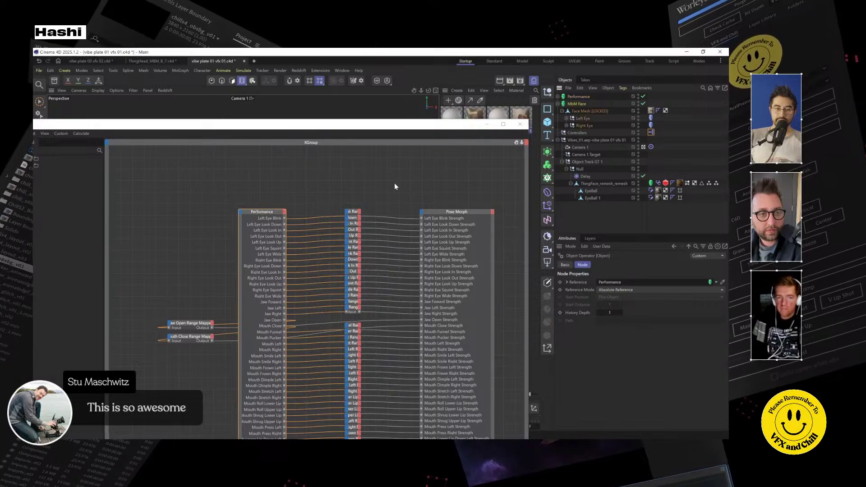
pyautogui.scroll(-5, 426, 196)
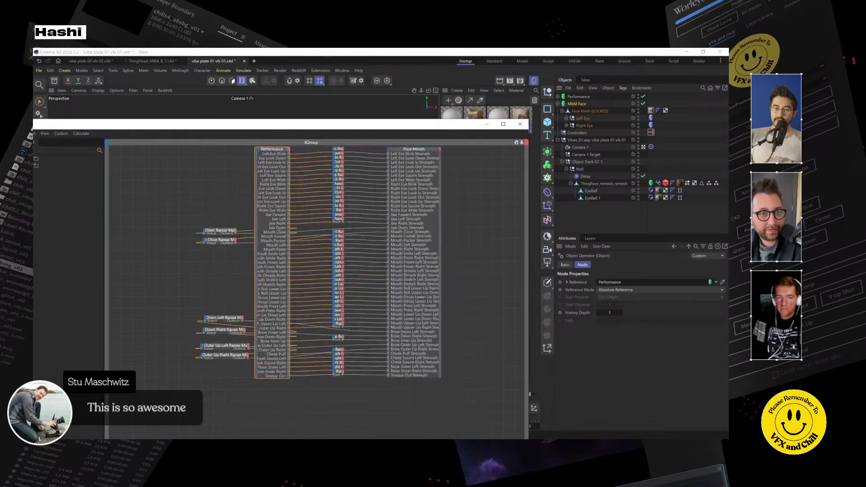
pyautogui.moveTo(487, 269); pyautogui.dragTo(509, 253)
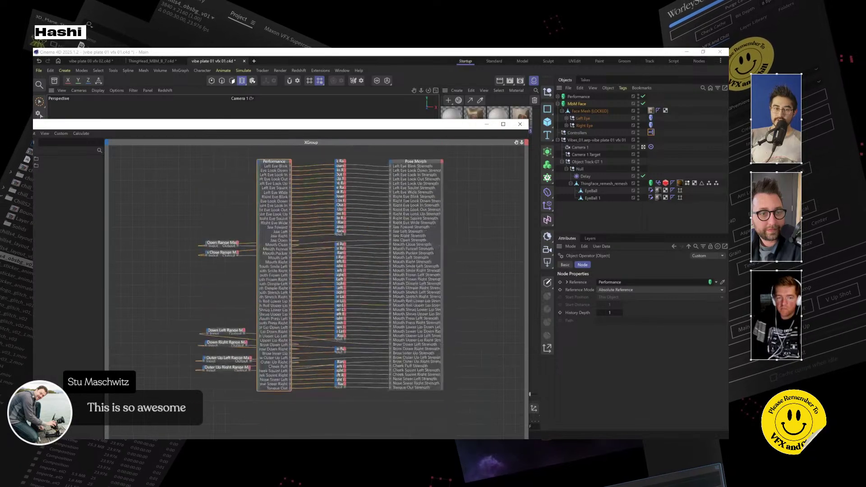
pyautogui.click(488, 125)
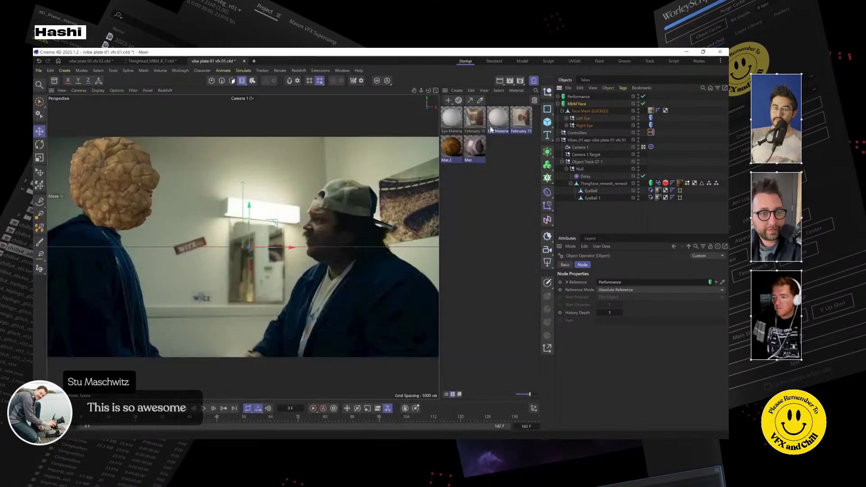
# Inspect the transform target of the constraint on the EyeBall object
pyautogui.click(579, 104)
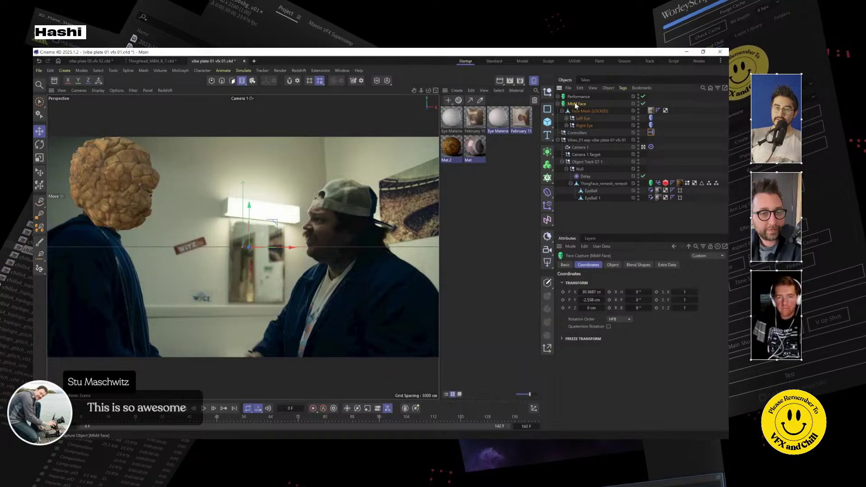
pyautogui.click(594, 192)
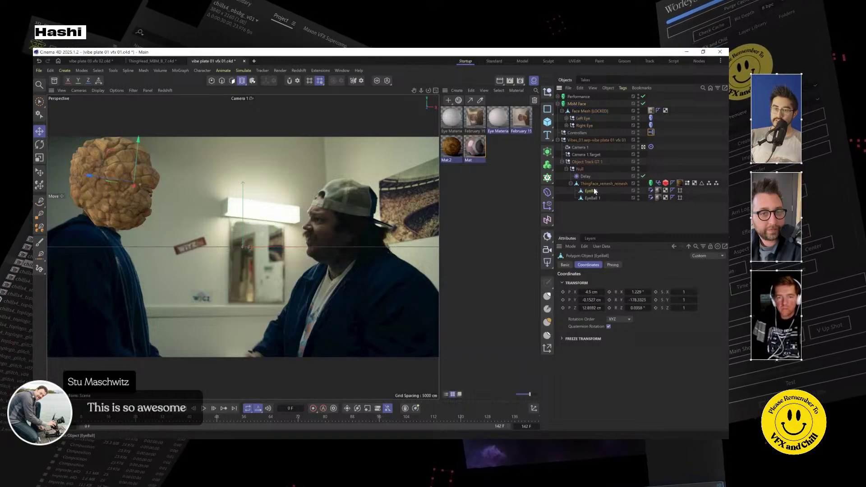
pyautogui.click(651, 191)
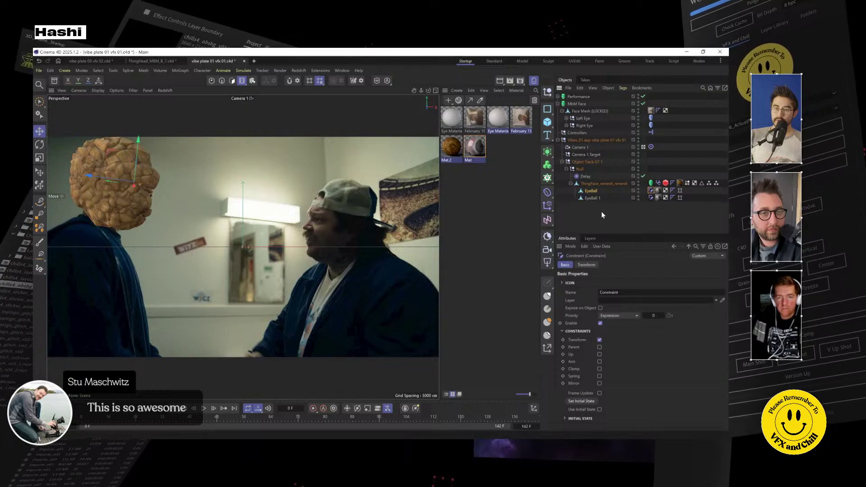
pyautogui.click(592, 266)
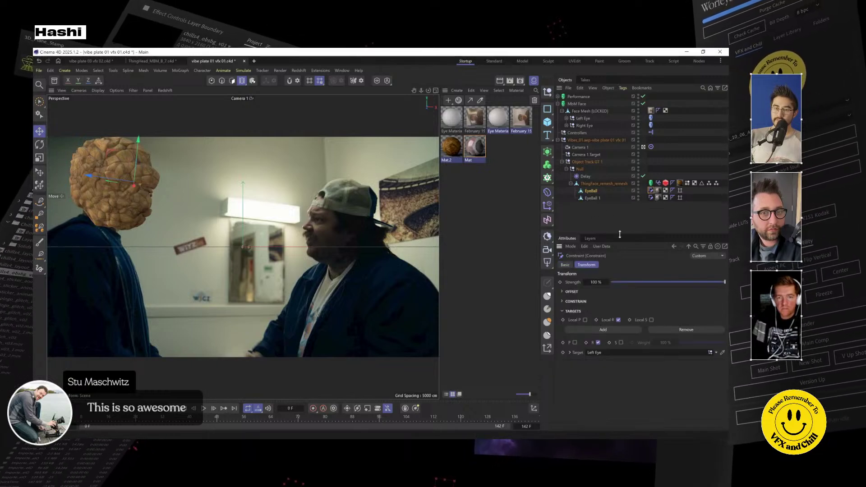
pyautogui.click(591, 191)
pyautogui.click(650, 191)
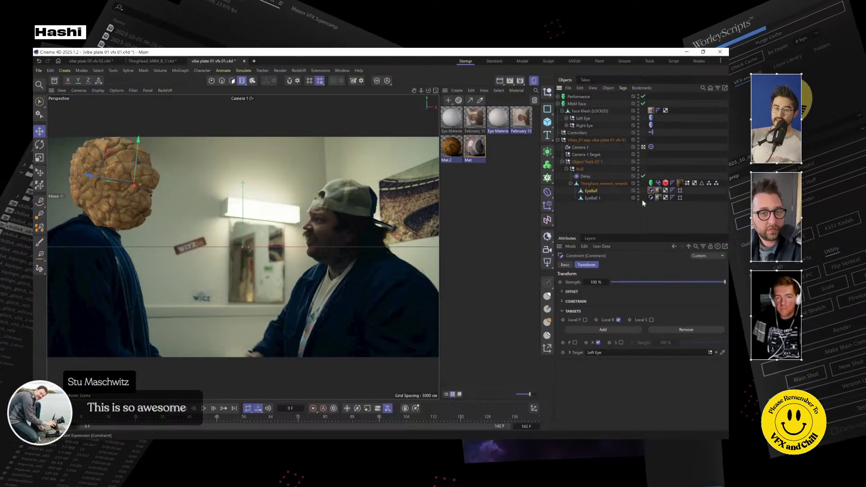
# Expand the Performance capture's hierarchy and delete the old MbM Face capture from the scene
pyautogui.click(557, 97)
pyautogui.click(562, 104)
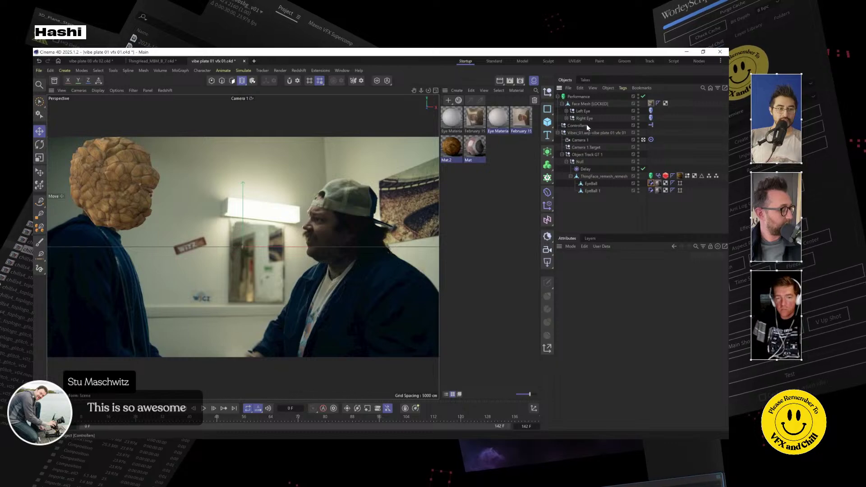
# Disable the Delay effector, preview the facial performance on the rock head, and return to frame 0
pyautogui.click(581, 98)
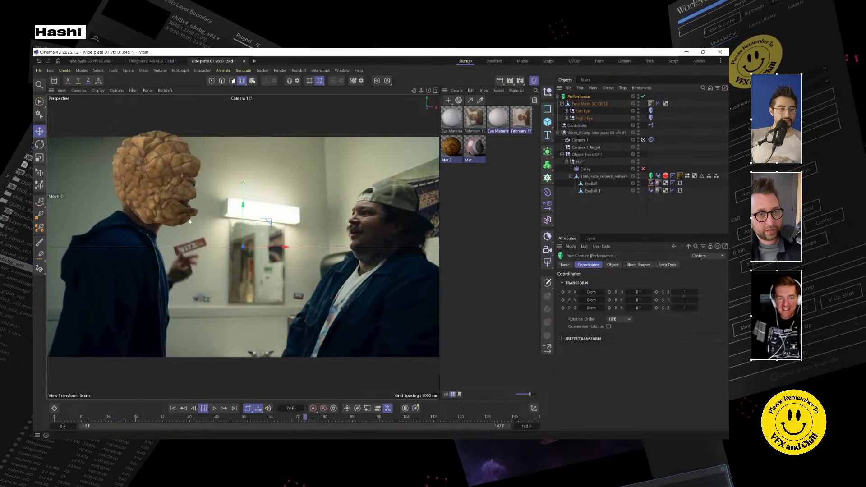
pyautogui.click(204, 409)
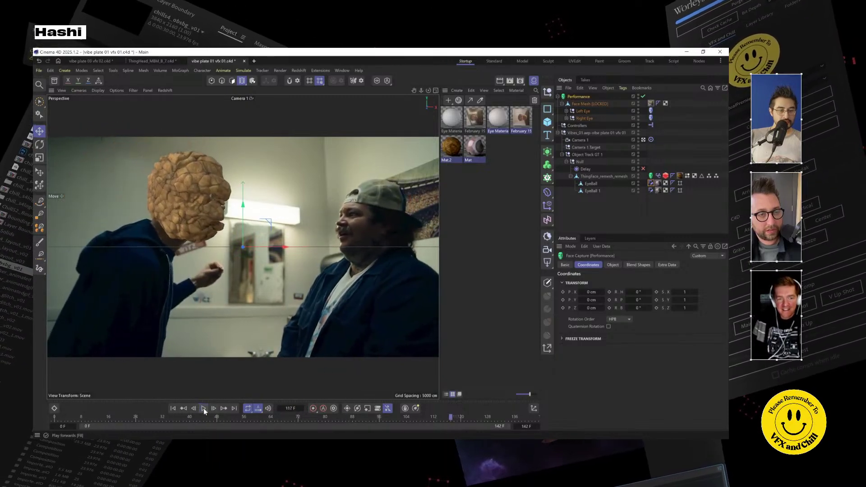
pyautogui.moveTo(184, 418); pyautogui.dragTo(55, 417)
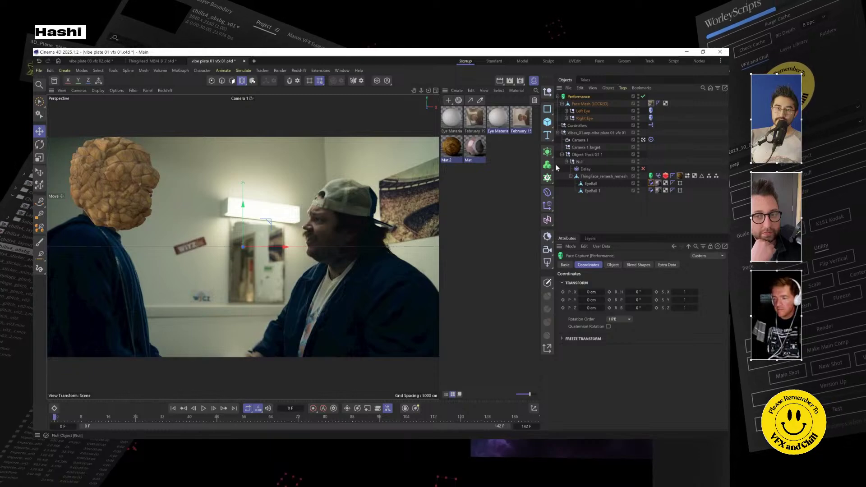
# Add a Sound effector to the scene and raise the timeline to make room beneath it
pyautogui.click(548, 207)
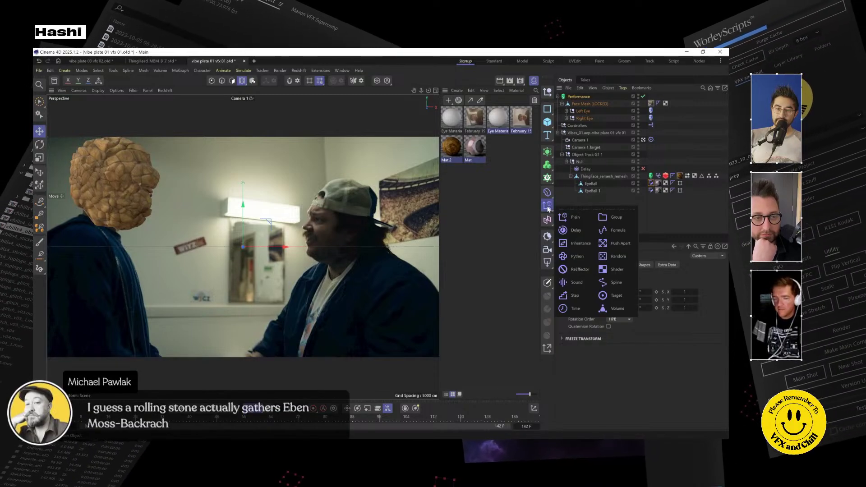
pyautogui.click(570, 282)
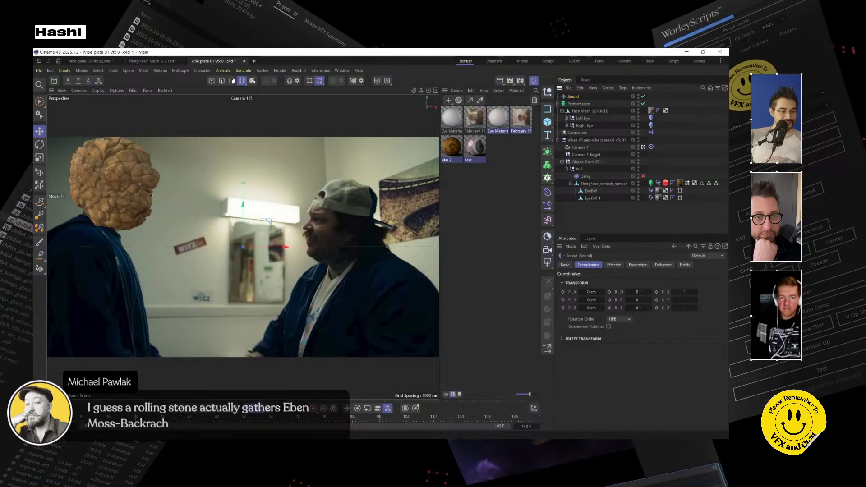
pyautogui.moveTo(73, 400); pyautogui.dragTo(69, 346)
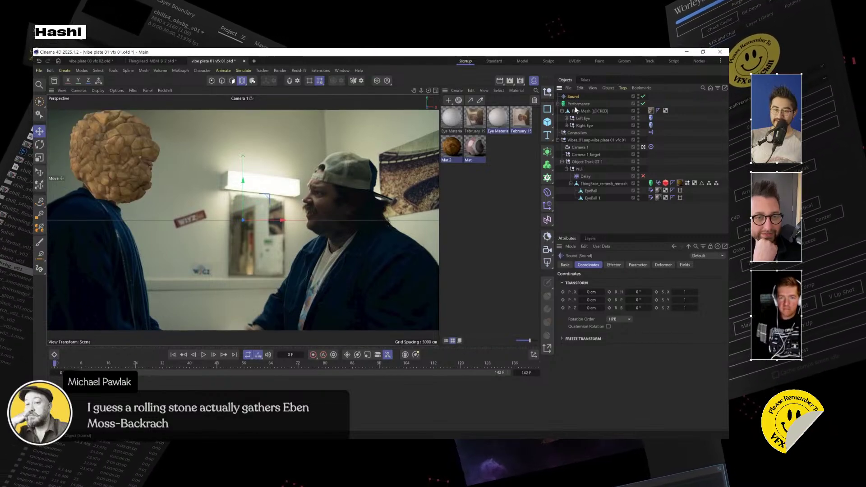
# Find the Sound Track setting in the Sound effector's properties and start loading a sound file for it
pyautogui.click(565, 264)
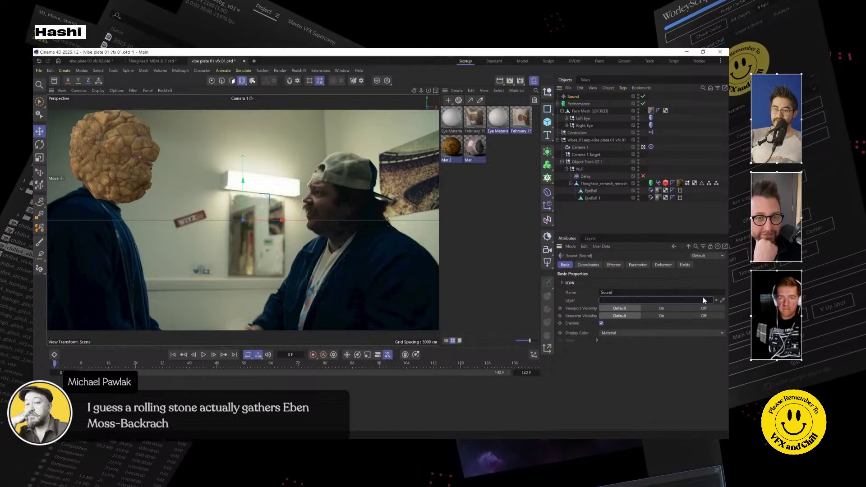
pyautogui.click(716, 300)
pyautogui.click(643, 264)
pyautogui.click(644, 265)
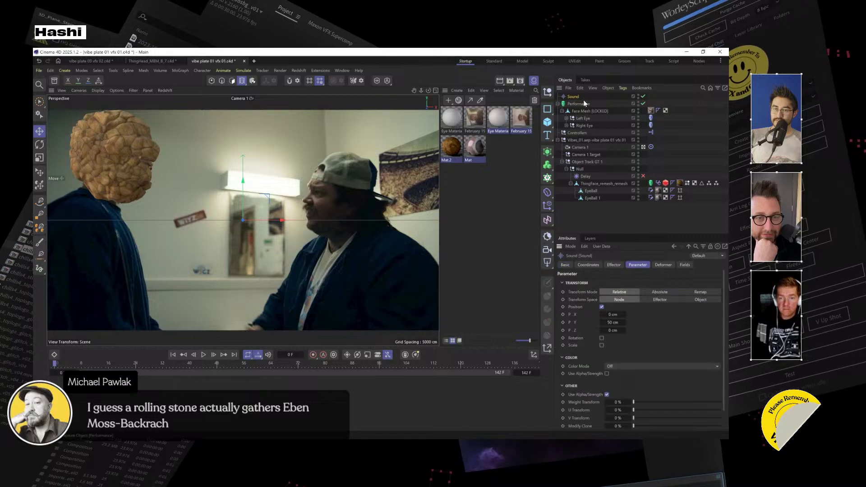
pyautogui.click(614, 265)
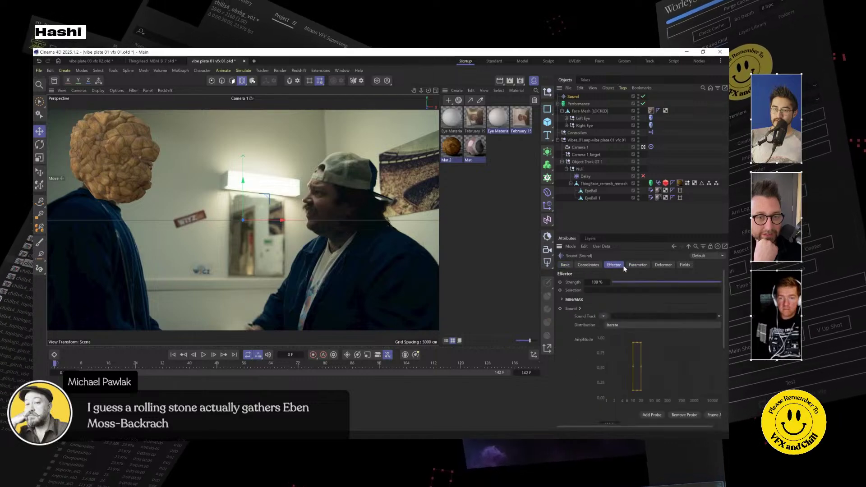
pyautogui.click(719, 316)
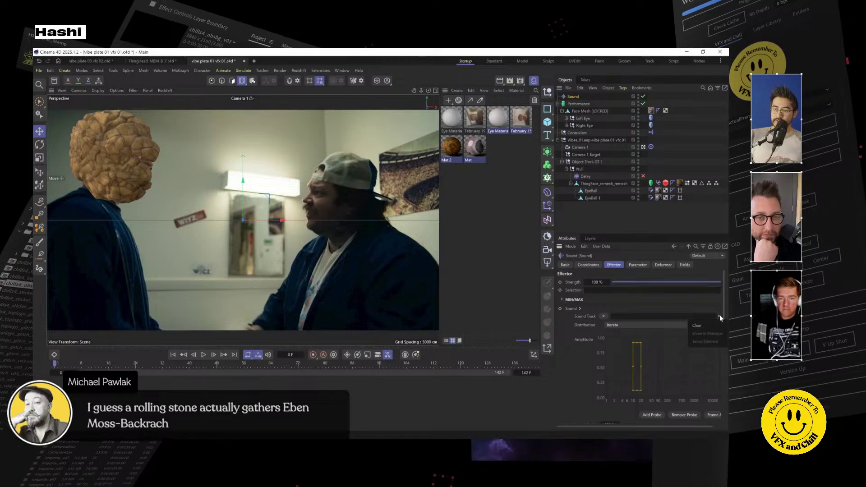
pyautogui.click(603, 317)
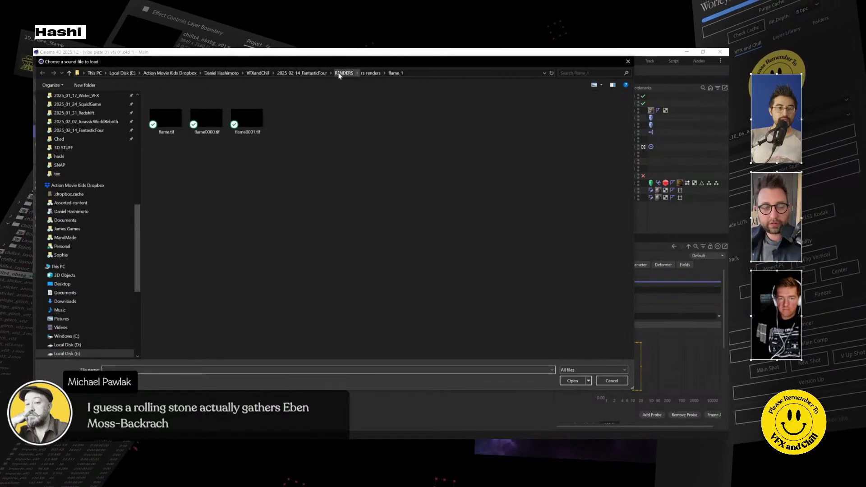
# Load vibe plate 01.mov from the project's FOOTAGE/scenes/vibe/vibe plates folder as the Sound effector's sound track and play the shot
pyautogui.click(326, 73)
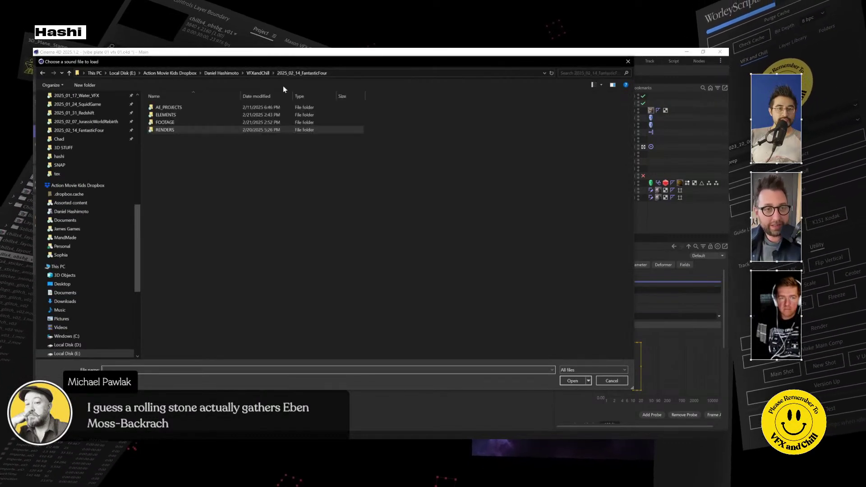
pyautogui.doubleClick(168, 119)
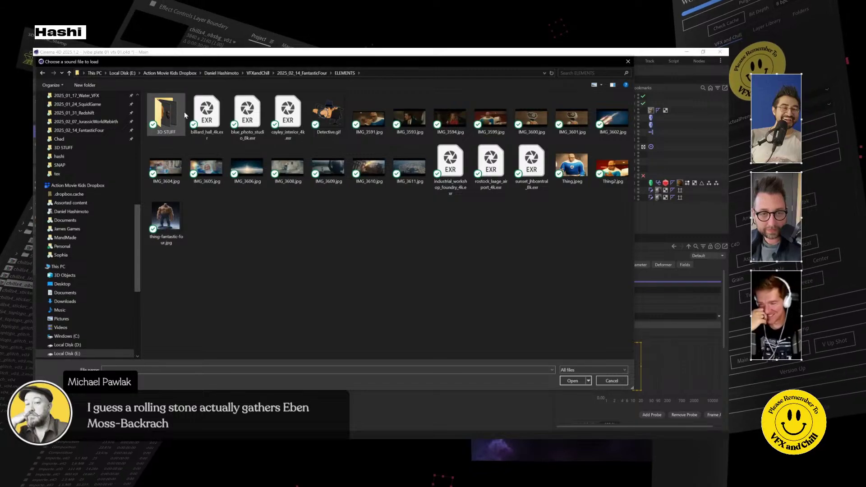
pyautogui.doubleClick(174, 113)
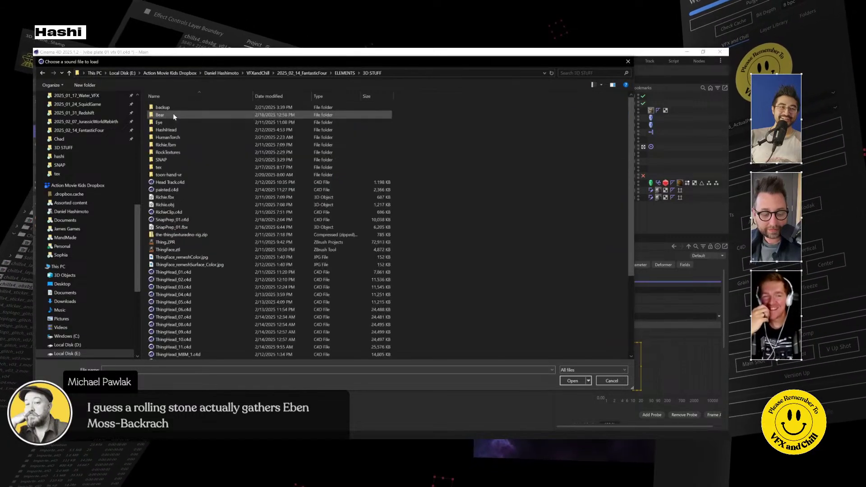
pyautogui.click(326, 73)
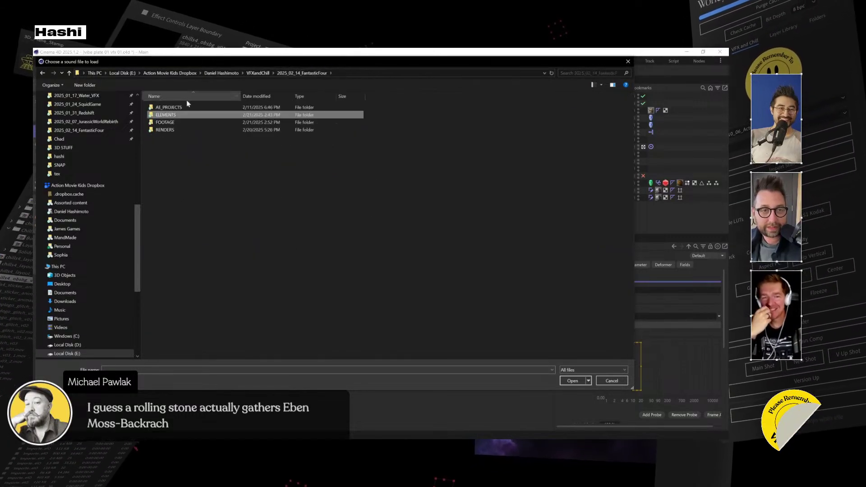
pyautogui.doubleClick(184, 124)
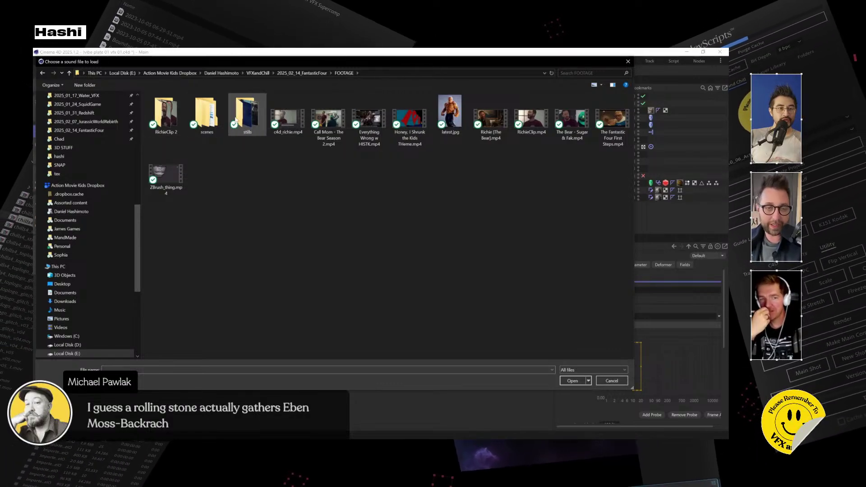
pyautogui.doubleClick(207, 115)
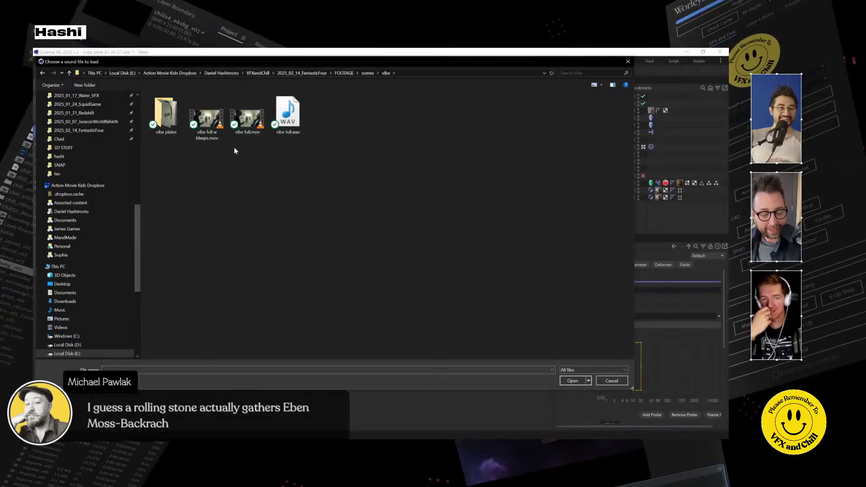
pyautogui.doubleClick(167, 119)
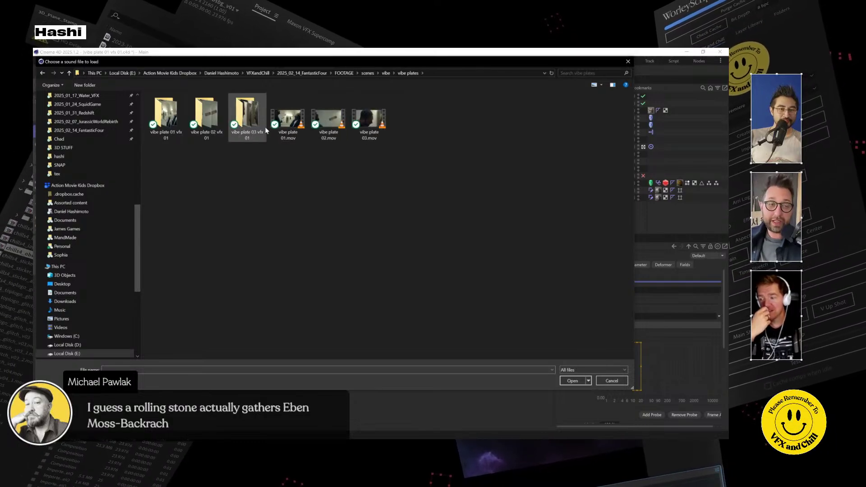
pyautogui.click(286, 123)
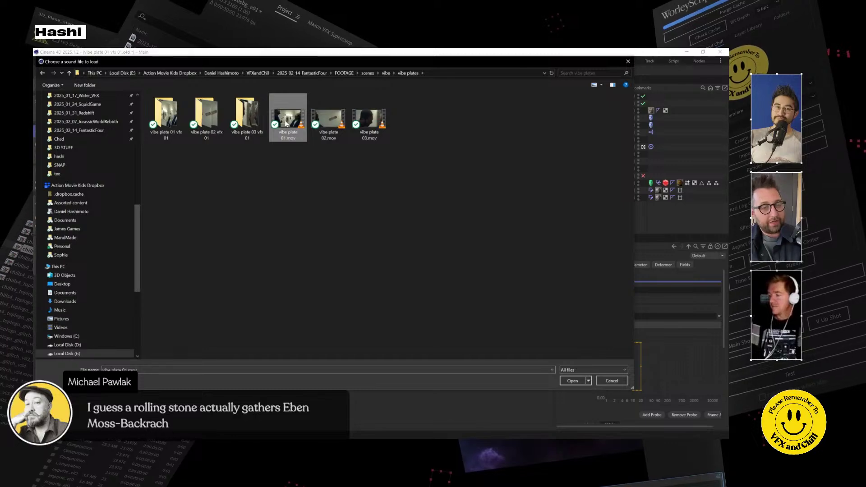
pyautogui.moveTo(349, 61); pyautogui.dragTo(377, 94)
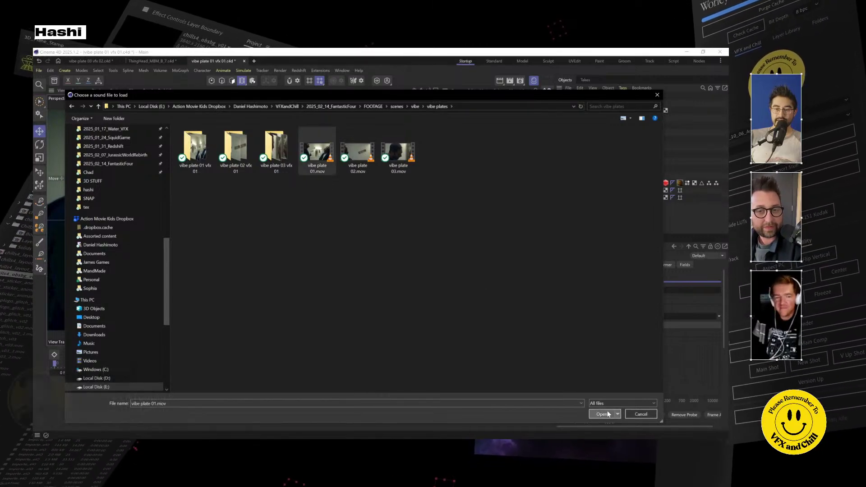
pyautogui.doubleClick(336, 177)
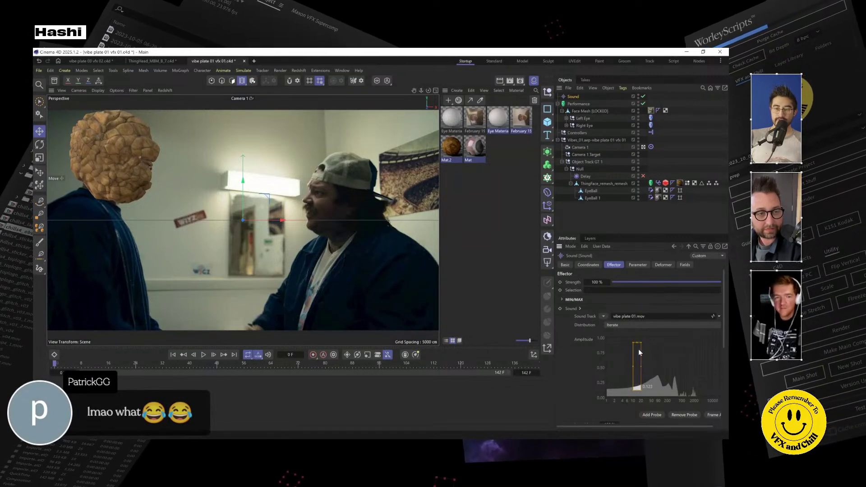
pyautogui.click(203, 355)
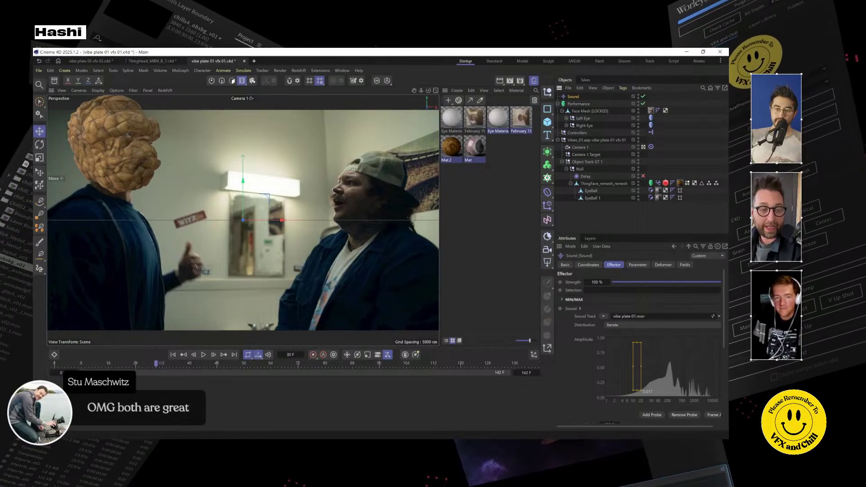
# Show the Dope Sheet timeline above the animation controls and add a Sound special track to the selected elements
pyautogui.click(59, 353)
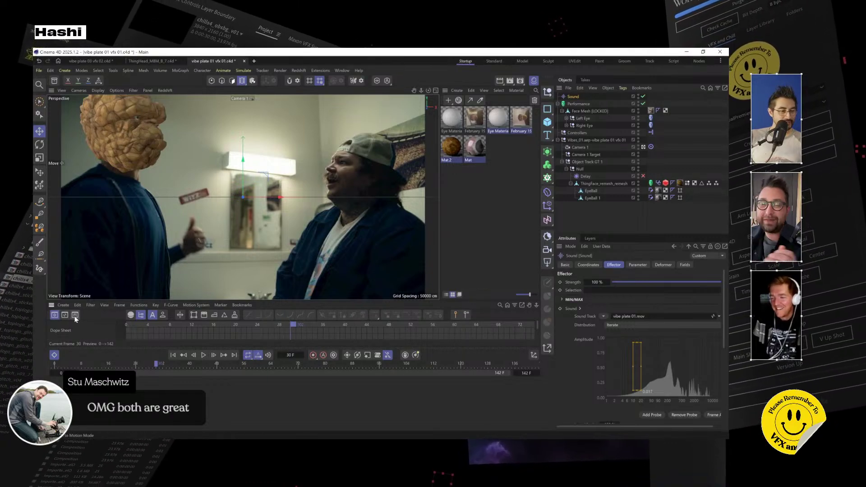
pyautogui.click(120, 305)
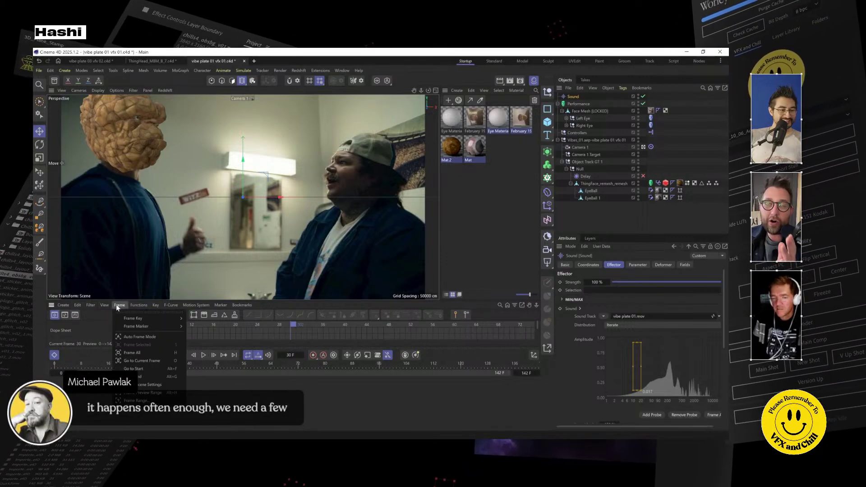
pyautogui.moveTo(102, 308)
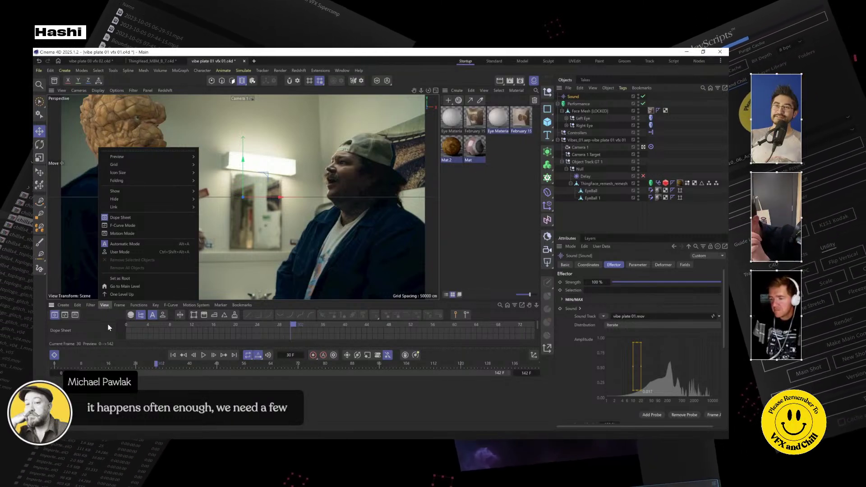
pyautogui.click(104, 306)
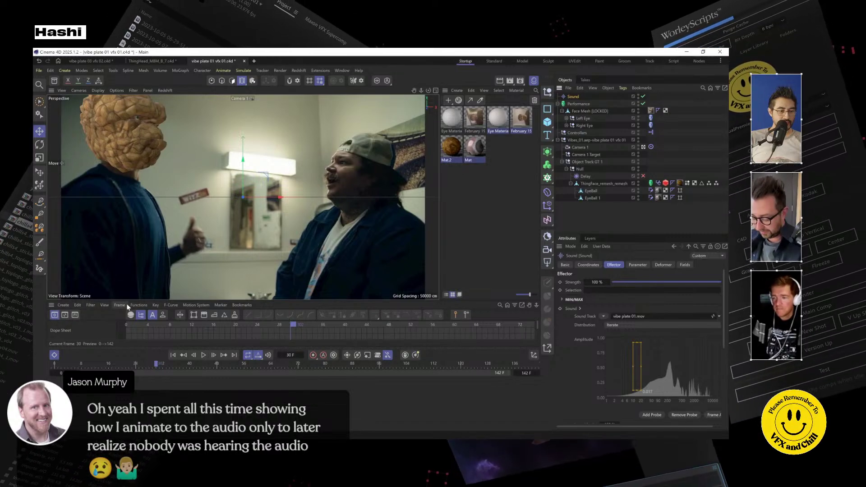
pyautogui.click(138, 305)
pyautogui.click(59, 305)
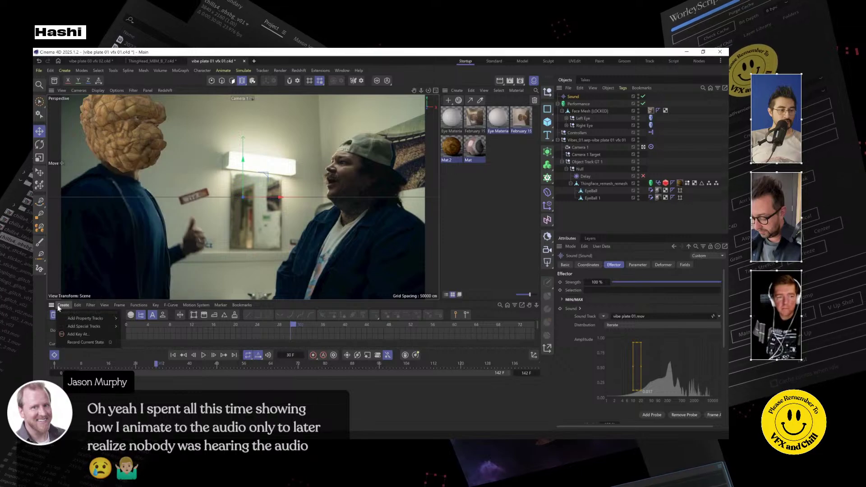
pyautogui.moveTo(83, 326)
pyautogui.click(132, 367)
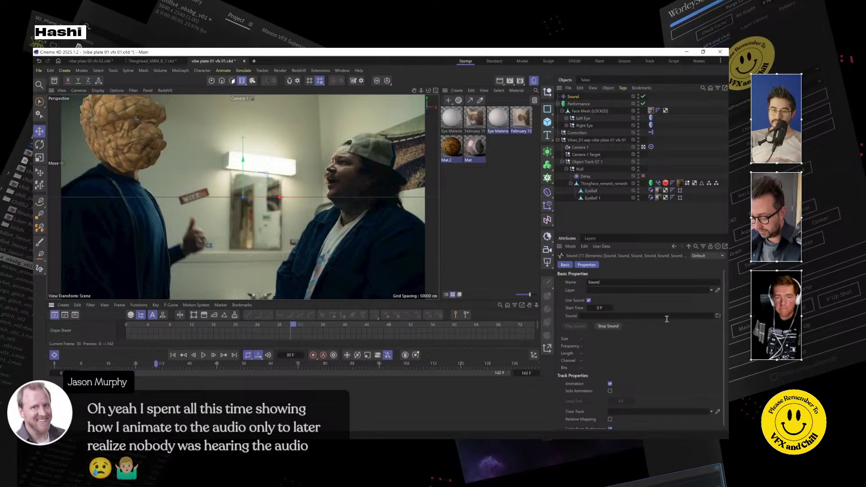
# Preview the shot's playback and return to frame 0
pyautogui.click(205, 355)
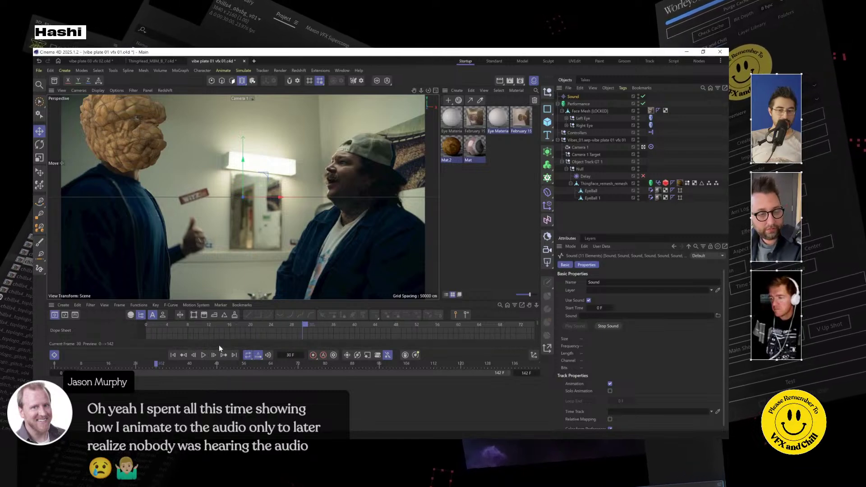
pyautogui.click(190, 325)
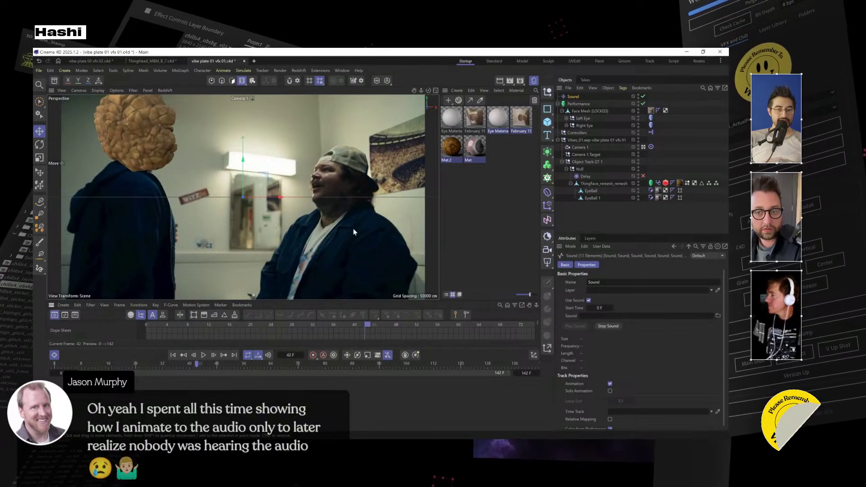
pyautogui.hotkey('shift', 'f')
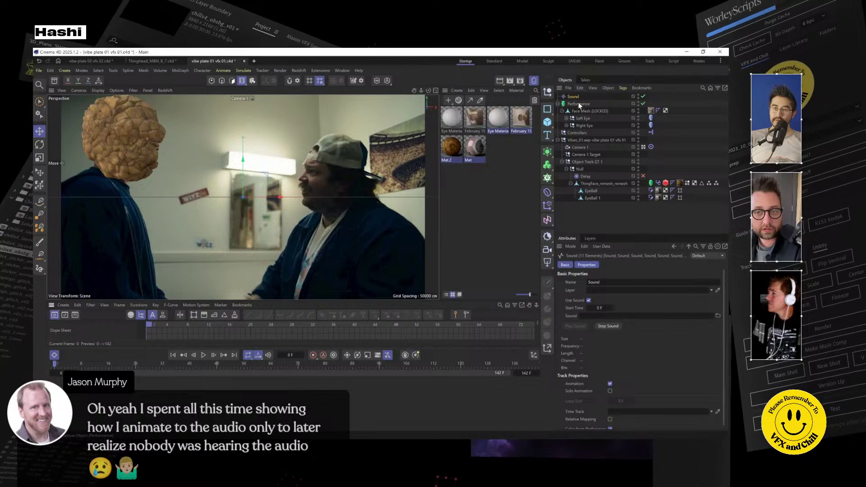
# Inspect the Performance capture's object properties and play the shot to check the timing of the facial performance
pyautogui.click(579, 104)
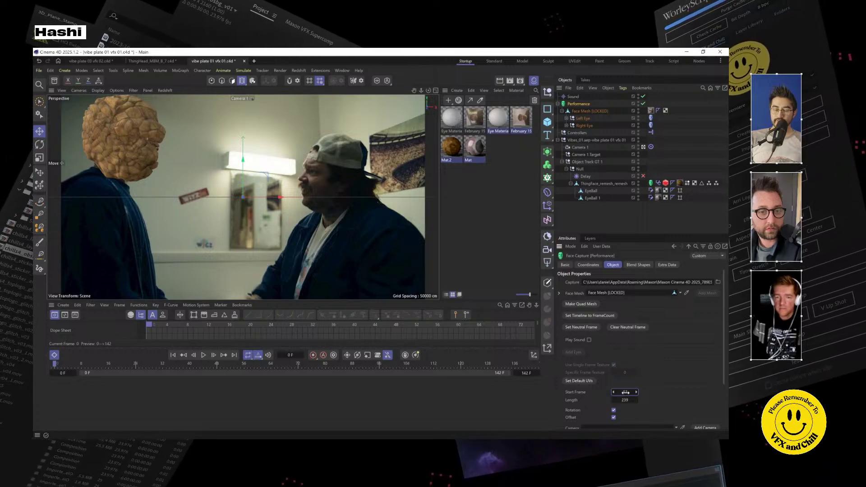
pyautogui.click(204, 355)
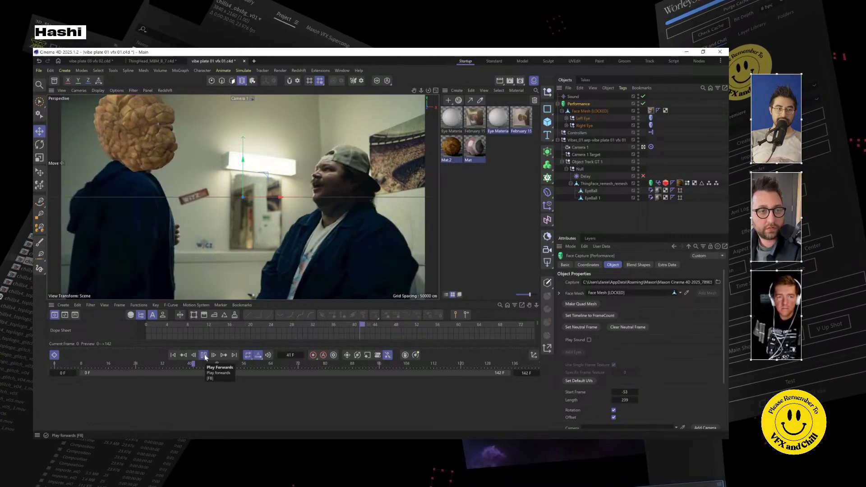
pyautogui.click(204, 356)
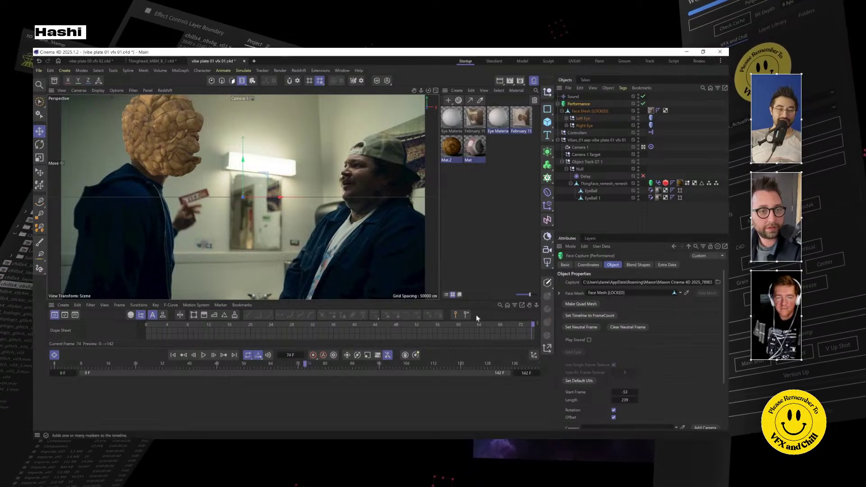
# Scrub through the facial performance, disable the Sound effector, and move to frame 105
pyautogui.moveTo(496, 327); pyautogui.dragTo(211, 325)
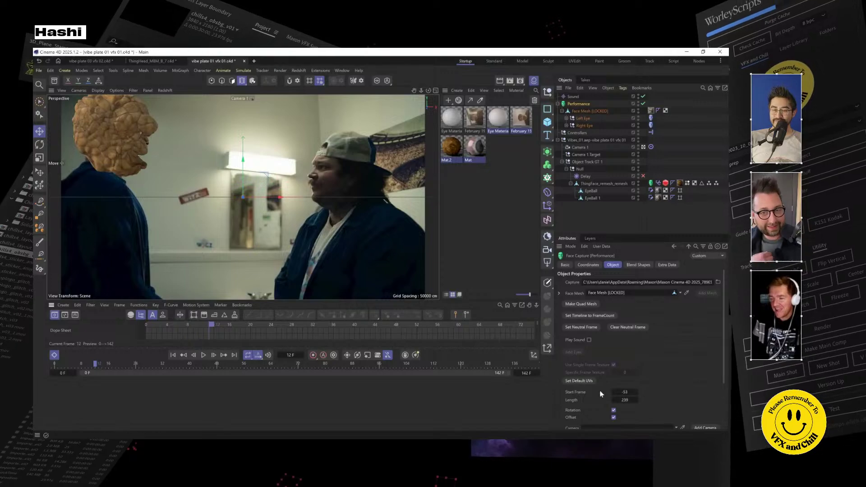
pyautogui.moveTo(212, 326); pyautogui.dragTo(310, 326)
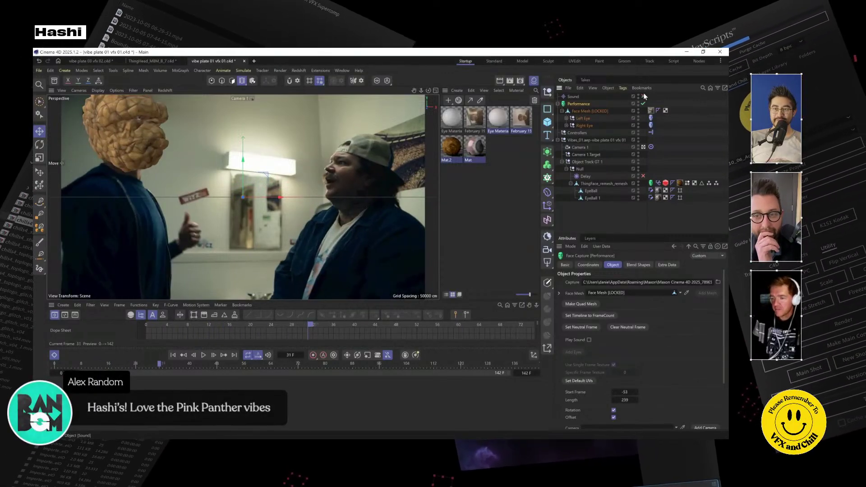
pyautogui.moveTo(184, 323); pyautogui.dragTo(557, 336)
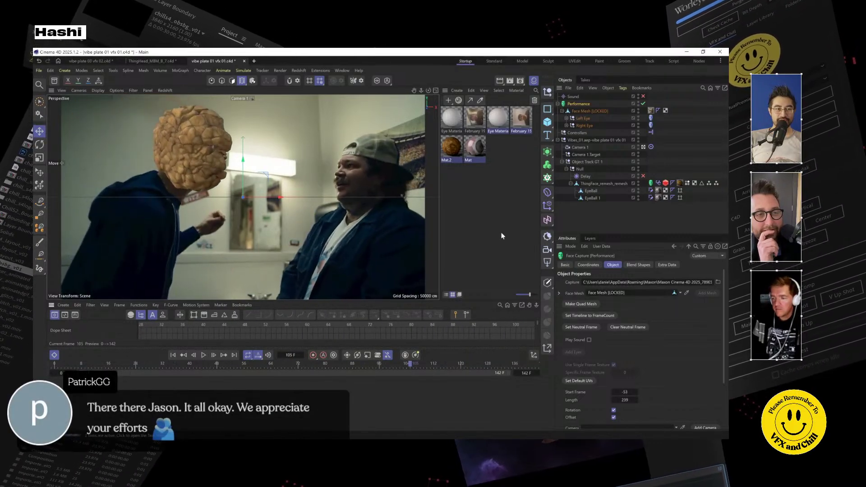
# Select the Null that holds the rock head, switch from Animation to Object mode, and rotate it to a heading of about -26.6°
pyautogui.click(580, 169)
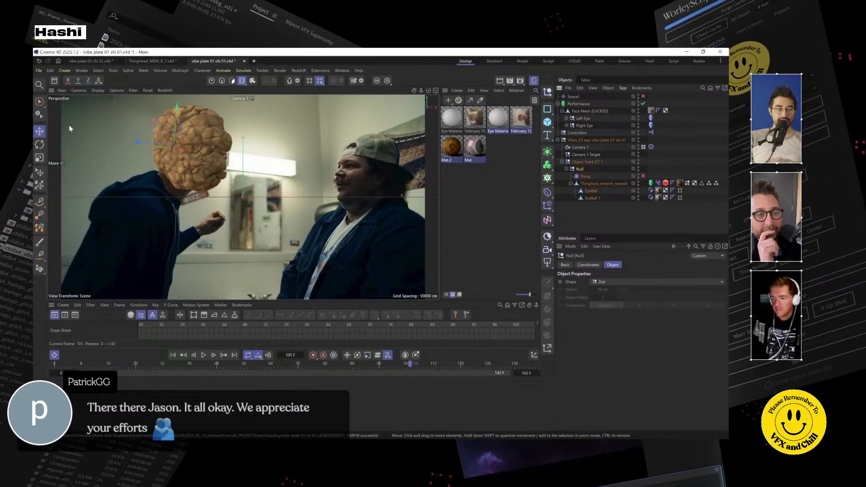
pyautogui.click(39, 144)
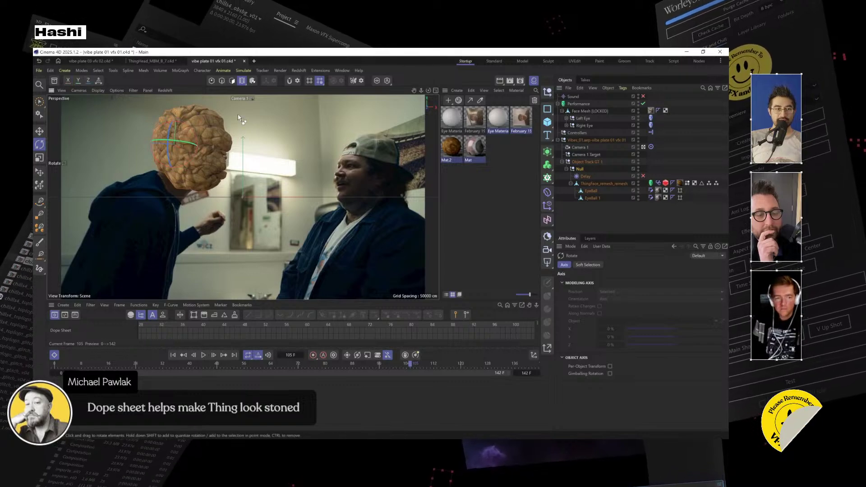
pyautogui.click(583, 170)
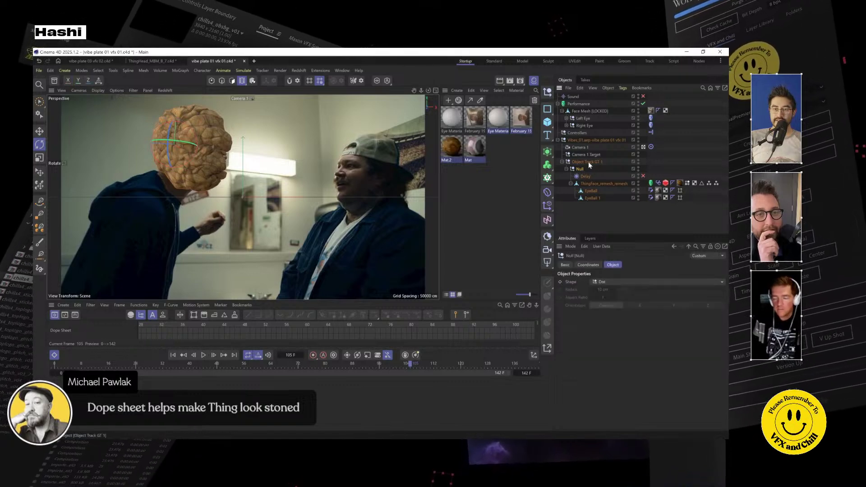
pyautogui.moveTo(186, 142); pyautogui.dragTo(181, 141)
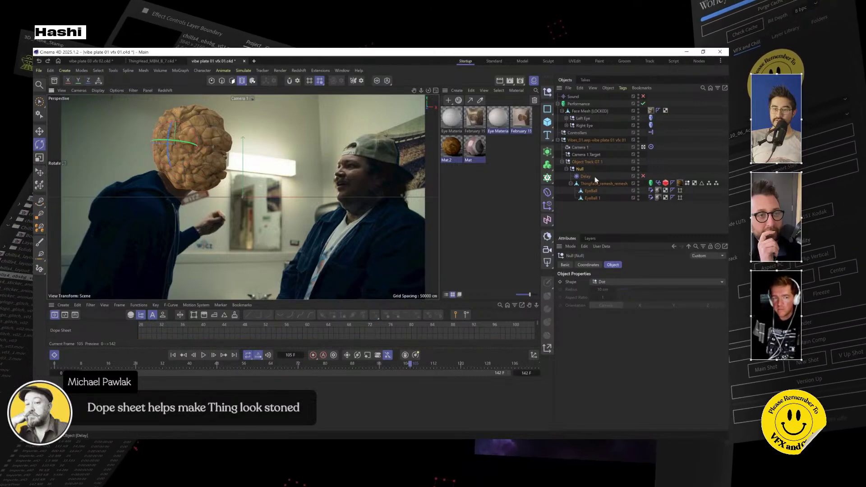
pyautogui.click(638, 175)
pyautogui.click(589, 265)
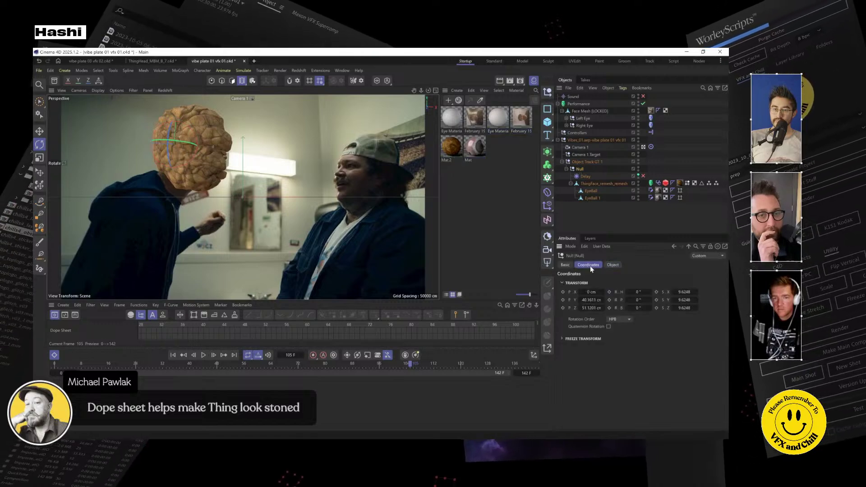
pyautogui.click(247, 82)
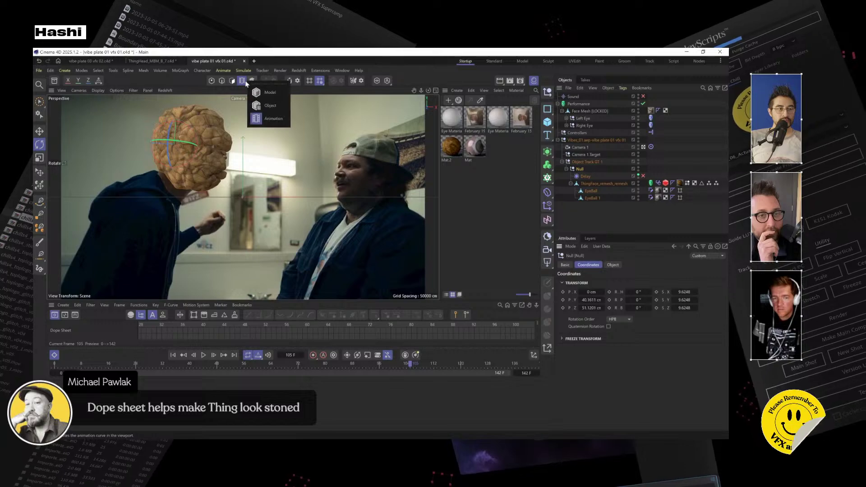
pyautogui.click(261, 106)
pyautogui.moveTo(185, 143)
pyautogui.mouseDown()
pyautogui.moveTo(124, 151)
pyautogui.moveTo(201, 148)
pyautogui.moveTo(128, 148)
pyautogui.moveTo(187, 154)
pyautogui.mouseUp()
# Play the shot to frame 142, shift the head's Null slightly to sit better on the body, and scrub back through the performance
pyautogui.moveTo(151, 324); pyautogui.dragTo(284, 318)
pyautogui.press('F8')
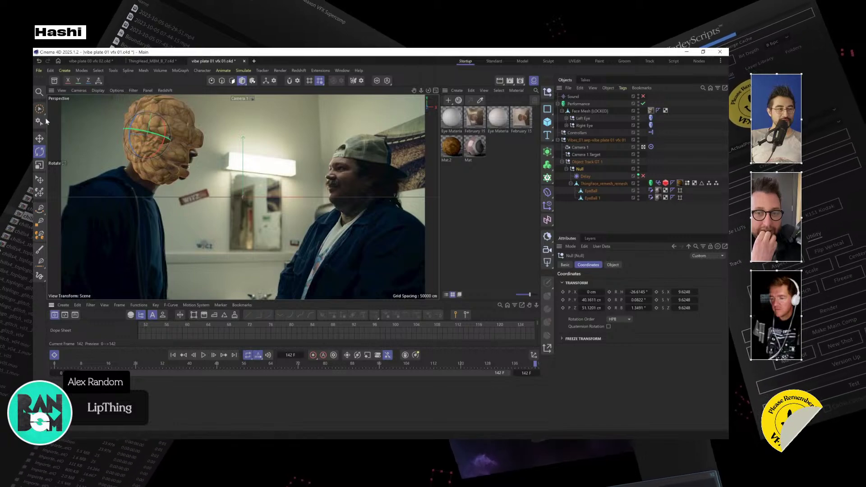
pyautogui.press('e')
pyautogui.moveTo(138, 133); pyautogui.dragTo(132, 135)
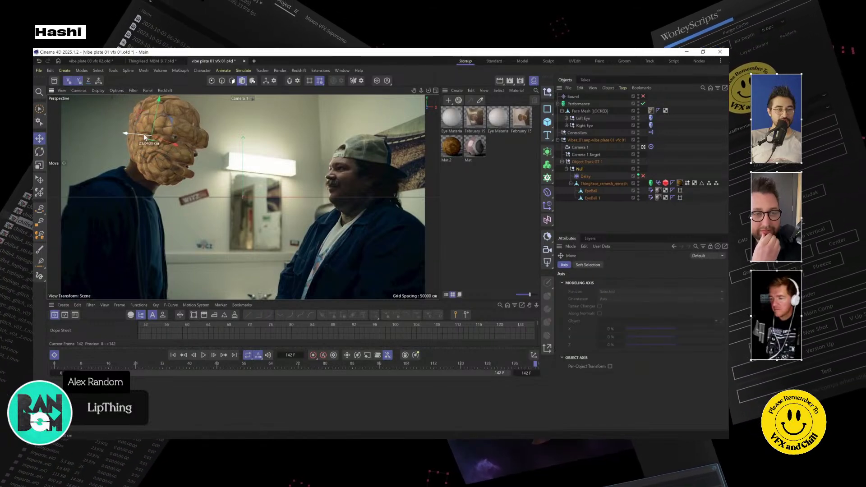
pyautogui.moveTo(513, 326); pyautogui.dragTo(151, 325)
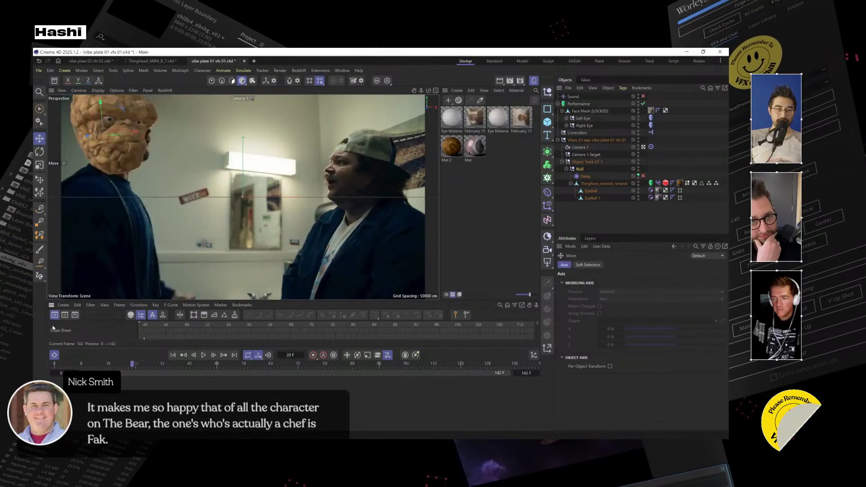
# Move to frame 102, clear the object selection, and turn on Redshift rendering in the camera view
pyautogui.moveTo(265, 311); pyautogui.dragTo(501, 315)
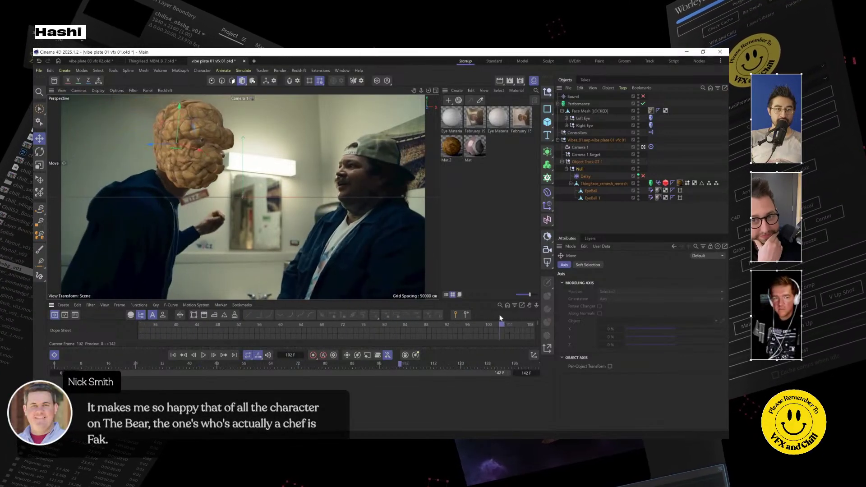
pyautogui.click(605, 217)
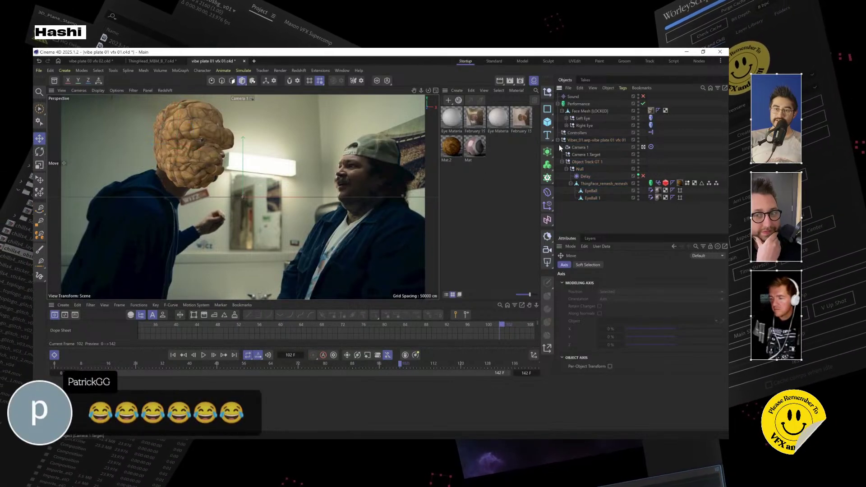
pyautogui.click(138, 92)
pyautogui.click(176, 102)
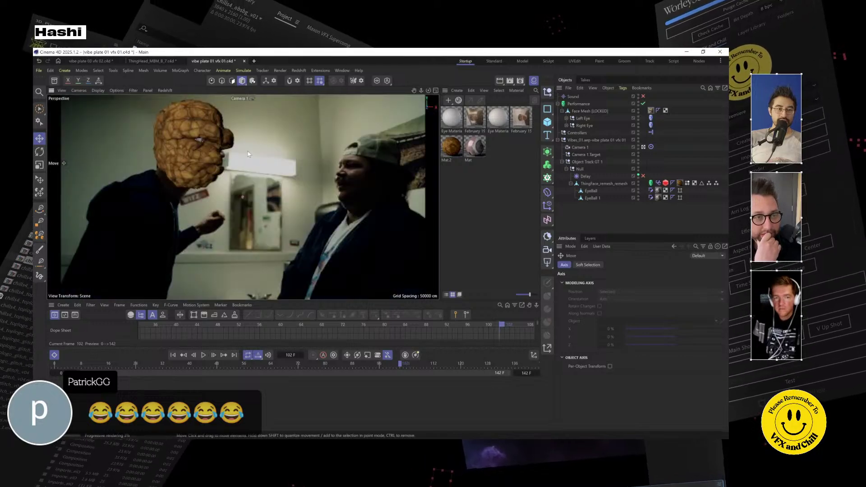
# Add the Glow (Kitchen HDRI) asset from the HDRIs category to the scene as a dome light and show its object settings
pyautogui.click(54, 80)
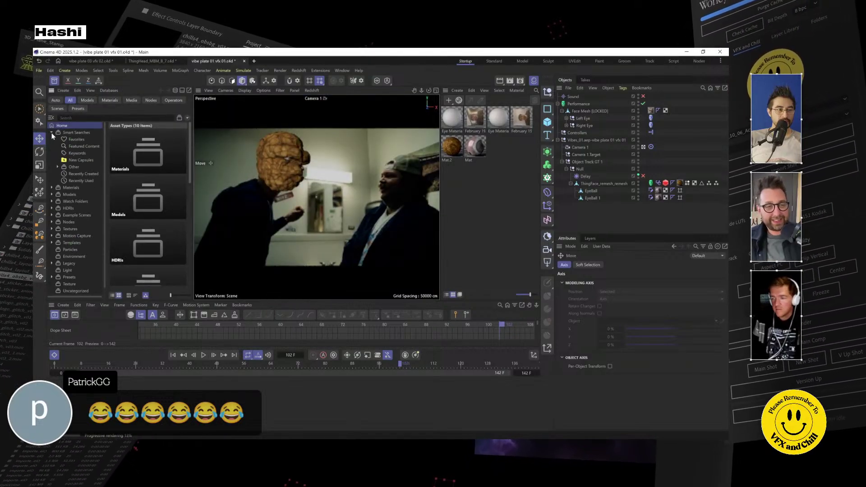
pyautogui.click(52, 132)
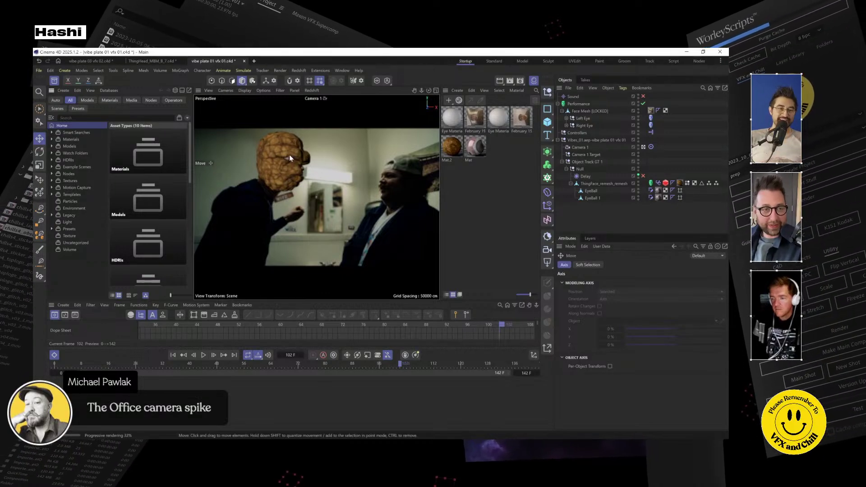
pyautogui.click(69, 160)
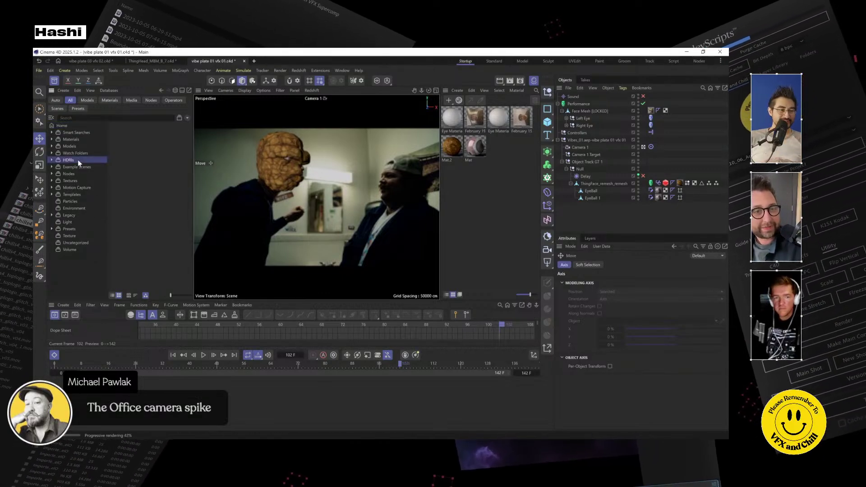
pyautogui.moveTo(127, 193); pyautogui.dragTo(621, 209)
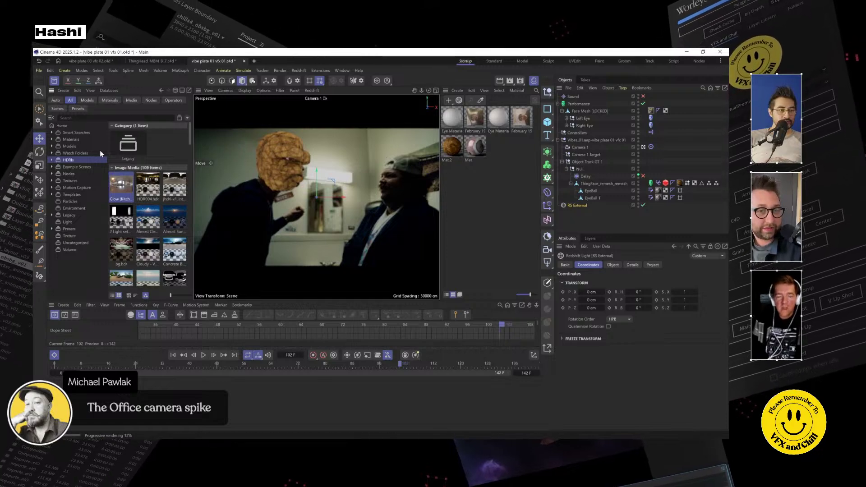
pyautogui.hotkey('shift', 'F8')
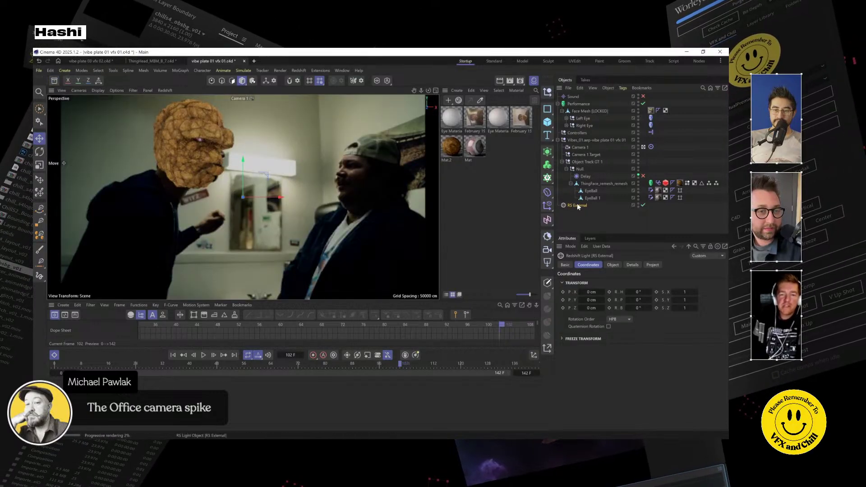
pyautogui.click(613, 265)
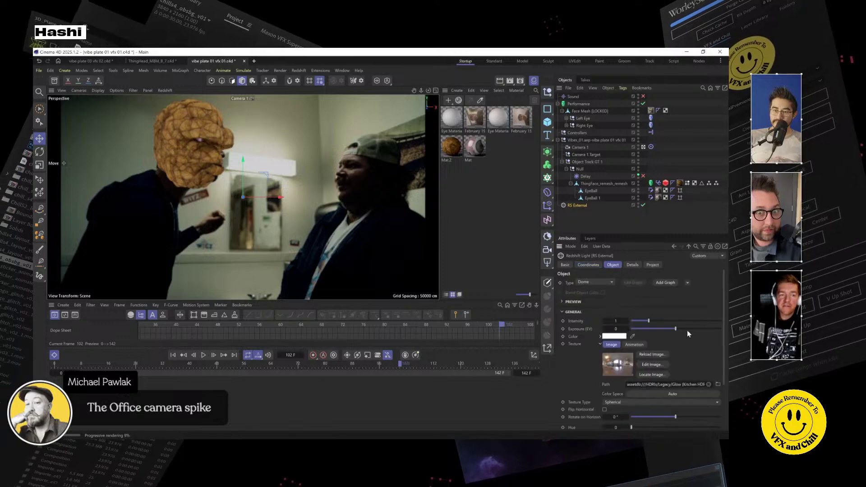
pyautogui.click(56, 80)
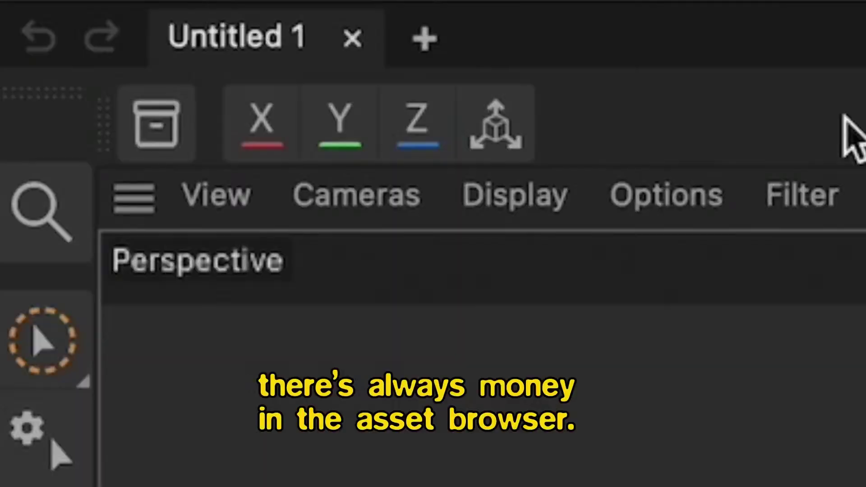
pyautogui.click(37, 26)
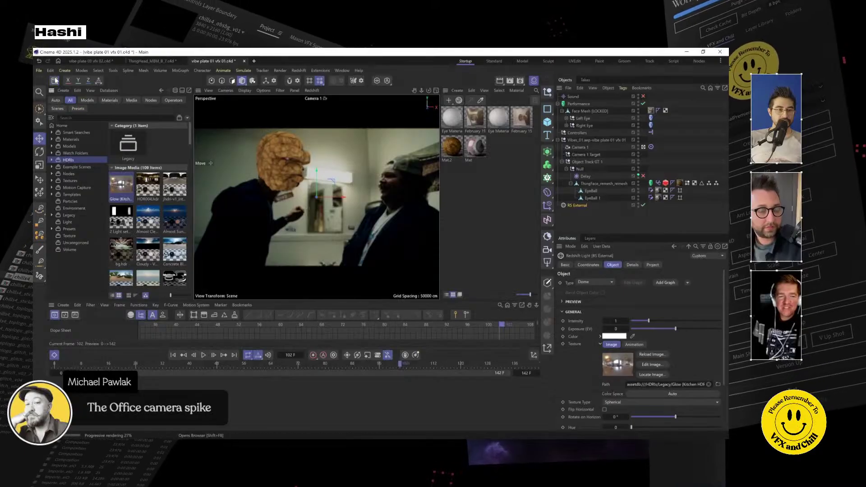
pyautogui.click(54, 80)
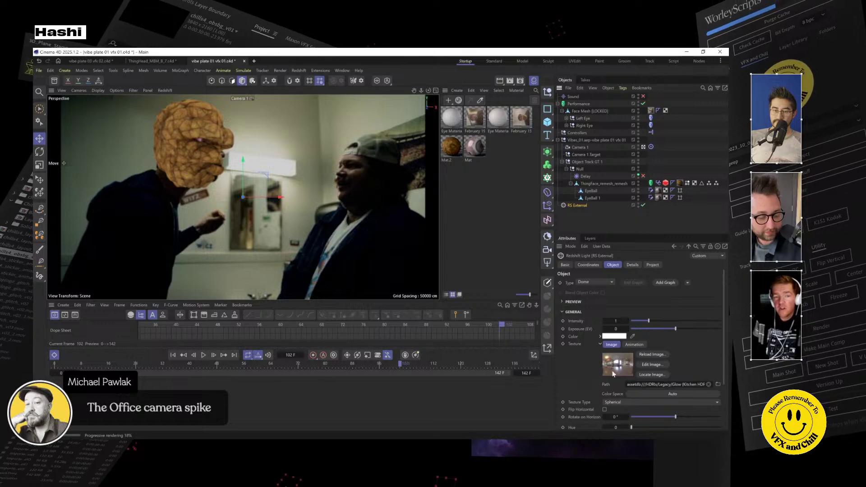
# Try different dome light exposures and horizon rotations on the rock head, ending at exposure 1 and about -130°
pyautogui.moveTo(675, 328); pyautogui.dragTo(670, 331)
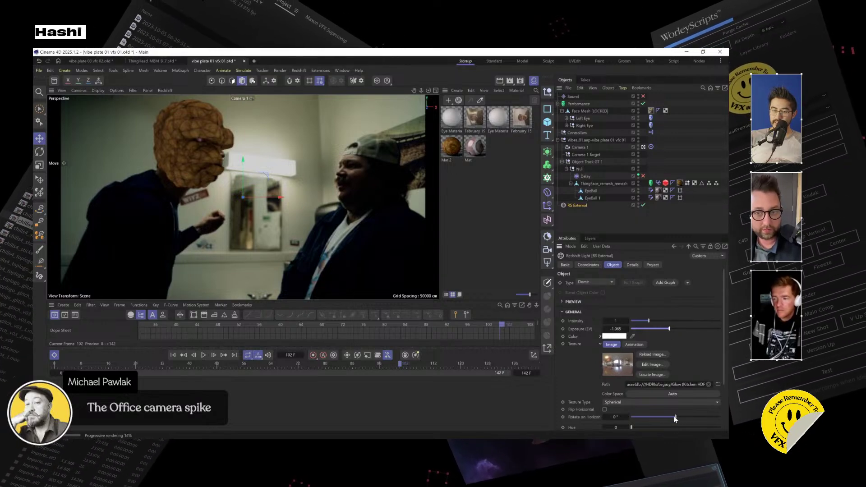
pyautogui.moveTo(671, 418); pyautogui.dragTo(626, 415)
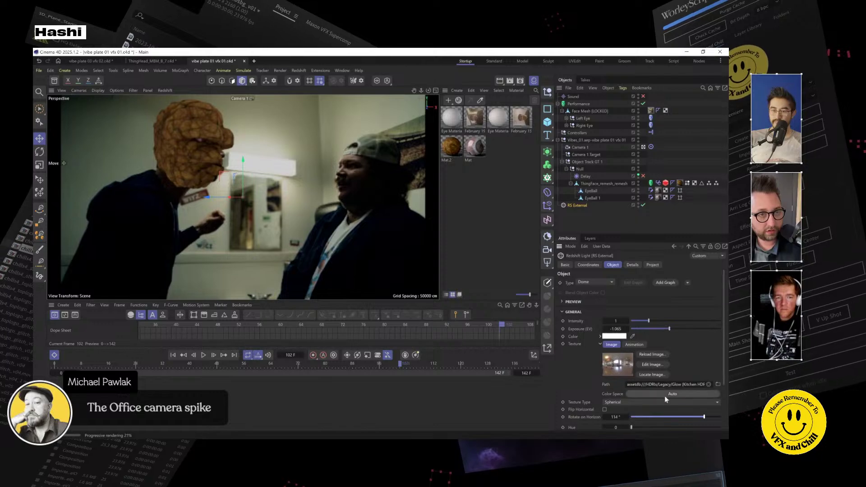
pyautogui.click(678, 417)
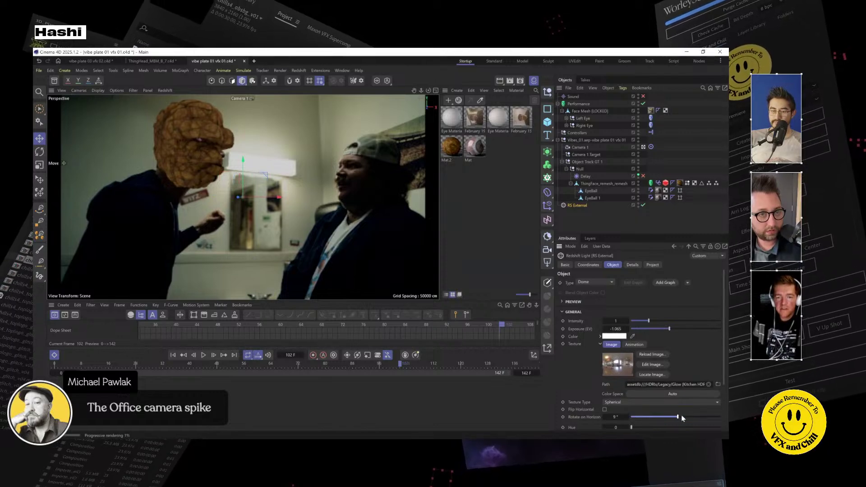
pyautogui.moveTo(699, 418); pyautogui.dragTo(655, 417)
pyautogui.click(681, 329)
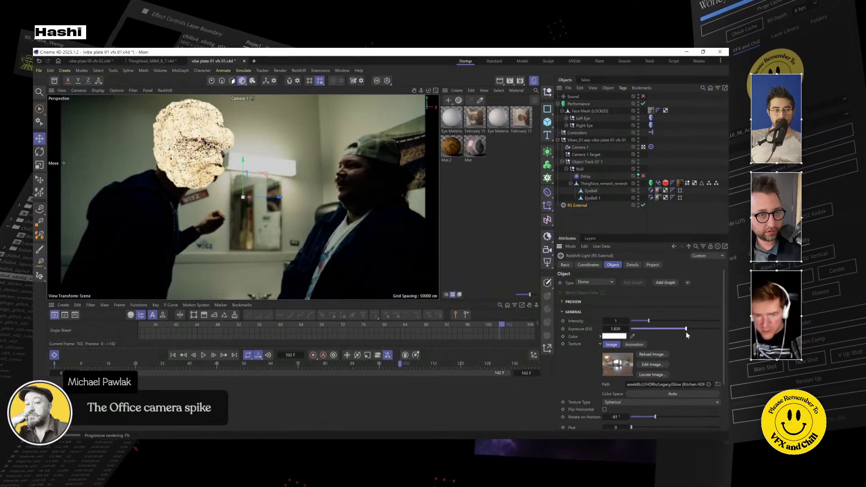
pyautogui.moveTo(658, 418); pyautogui.dragTo(643, 424)
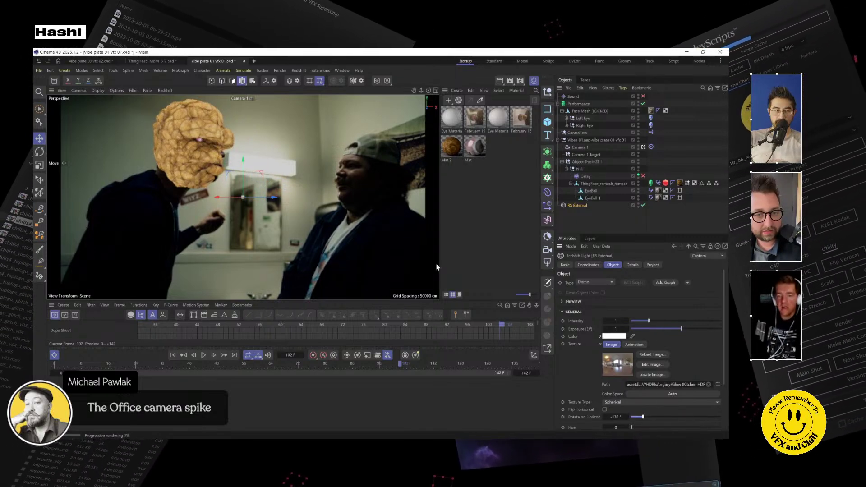
# Replace the dome light's texture with HDR004.hdr and rotate it on the horizon to about 95°
pyautogui.click(54, 81)
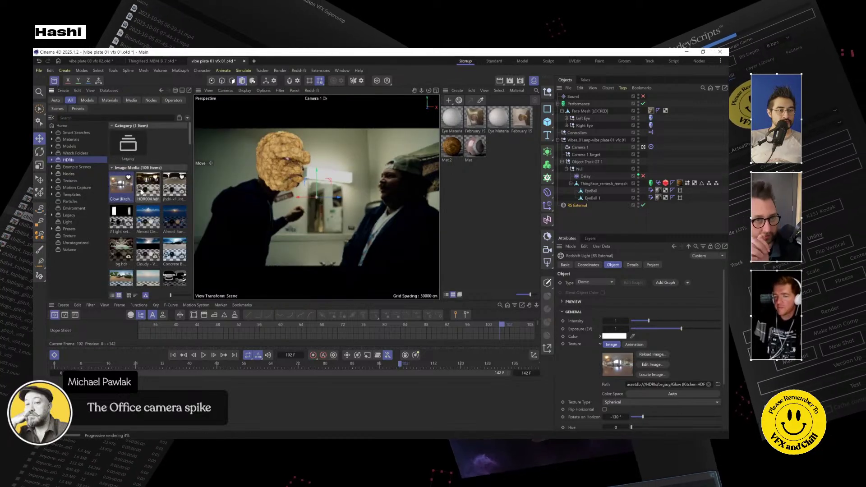
pyautogui.moveTo(143, 186); pyautogui.dragTo(678, 384)
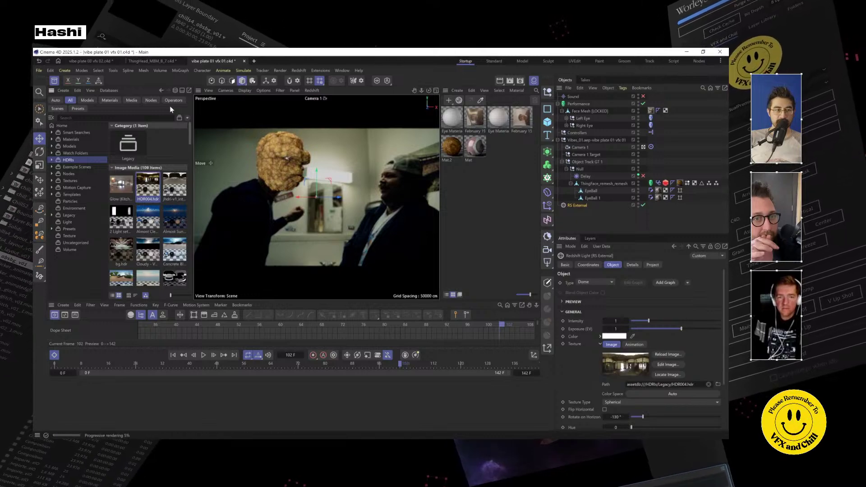
pyautogui.moveTo(650, 417)
pyautogui.mouseDown()
pyautogui.moveTo(699, 419)
pyautogui.moveTo(657, 422)
pyautogui.moveTo(663, 419)
pyautogui.mouseUp()
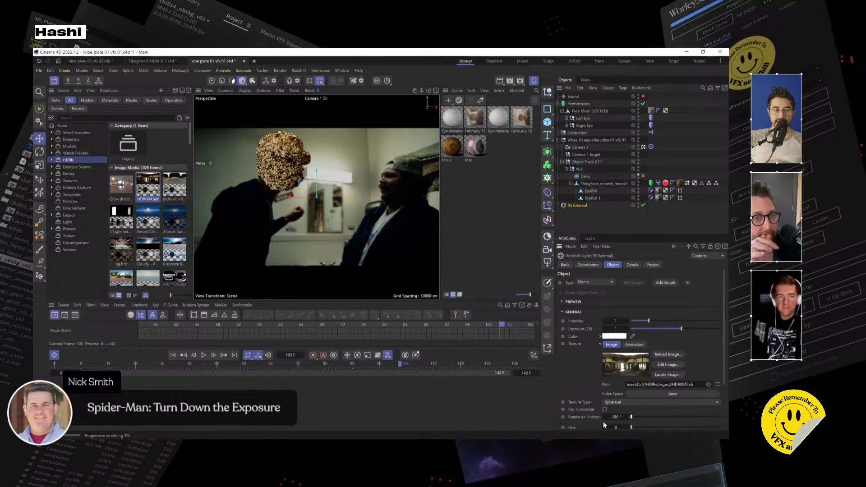
pyautogui.click(55, 80)
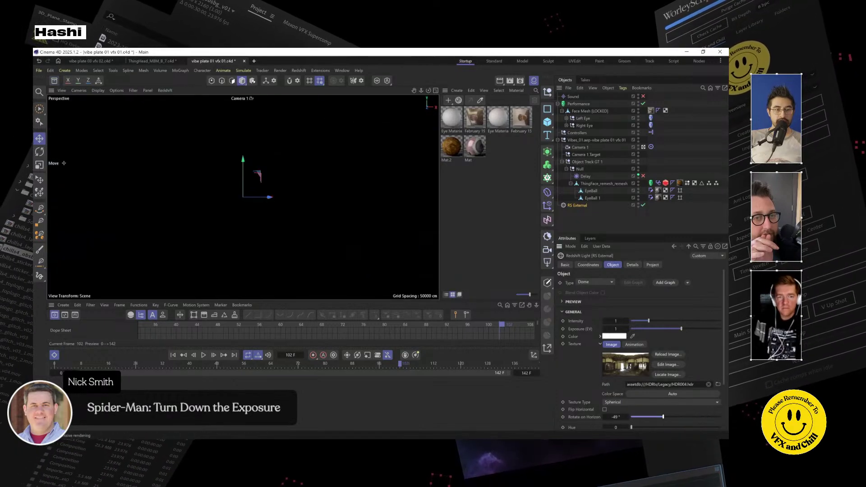
pyautogui.moveTo(662, 418); pyautogui.dragTo(697, 418)
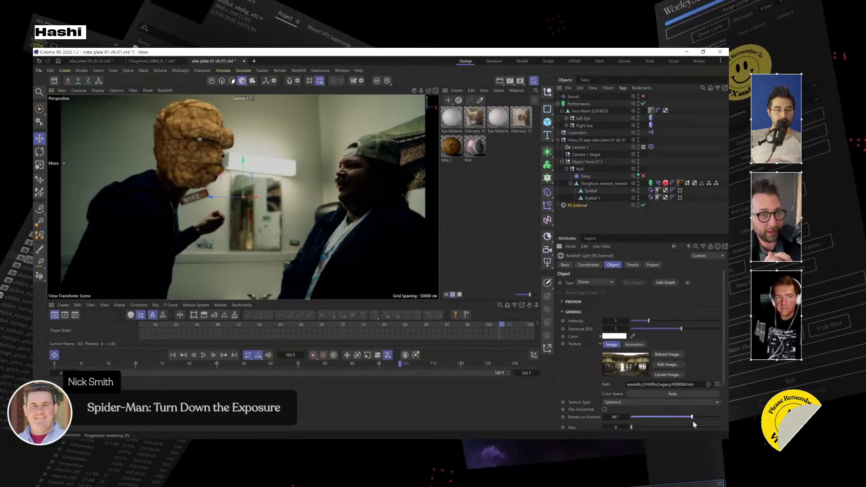
# Dim the dome light to about 0.097 exposure and 0.59 intensity, and set its horizon rotation to 70°
pyautogui.moveTo(681, 329)
pyautogui.mouseDown()
pyautogui.moveTo(659, 332)
pyautogui.moveTo(673, 329)
pyautogui.mouseUp()
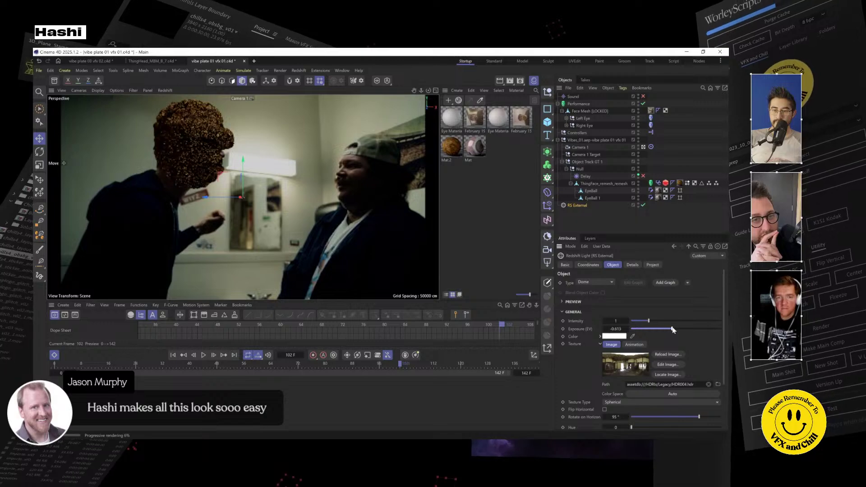
pyautogui.moveTo(672, 329); pyautogui.dragTo(677, 331)
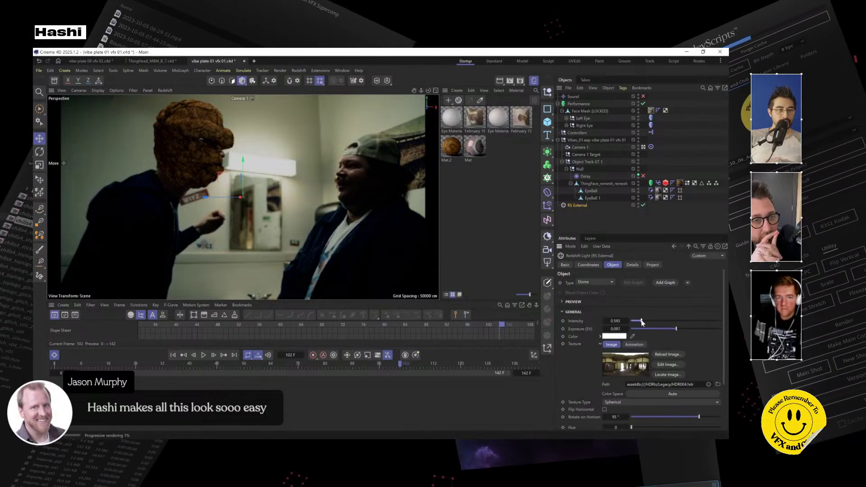
pyautogui.moveTo(694, 421); pyautogui.dragTo(689, 421)
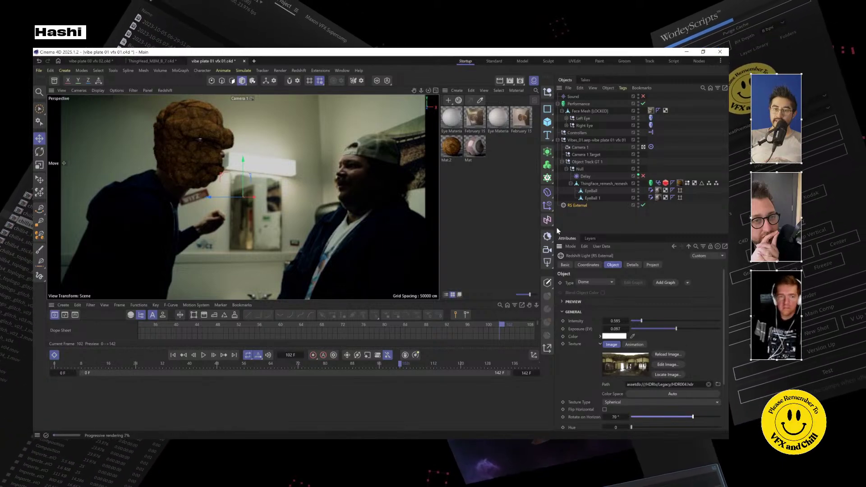
# Add a Redshift area light, widen it to about 390 cm, and move it over the wall light fixture
pyautogui.click(550, 265)
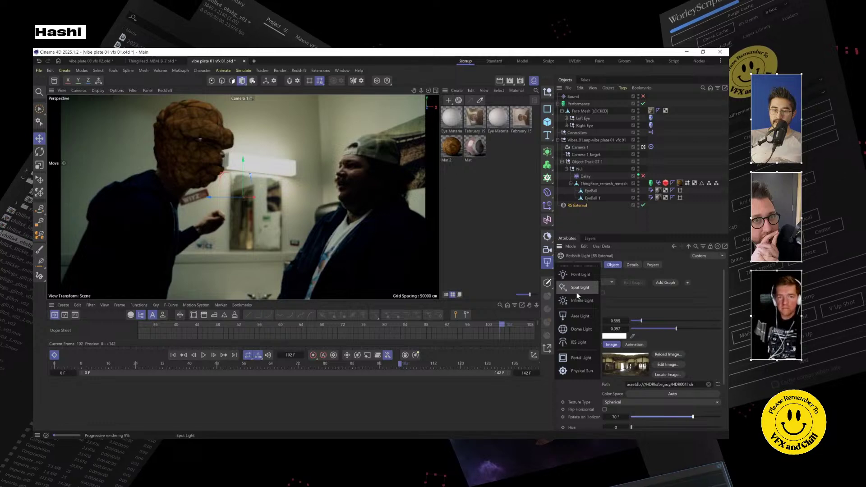
pyautogui.click(580, 315)
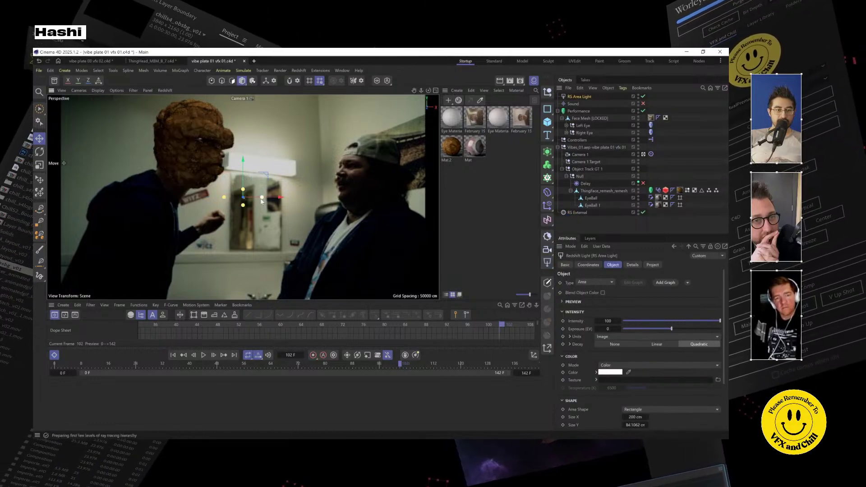
pyautogui.moveTo(262, 198); pyautogui.dragTo(242, 197)
pyautogui.moveTo(304, 213); pyautogui.dragTo(269, 150)
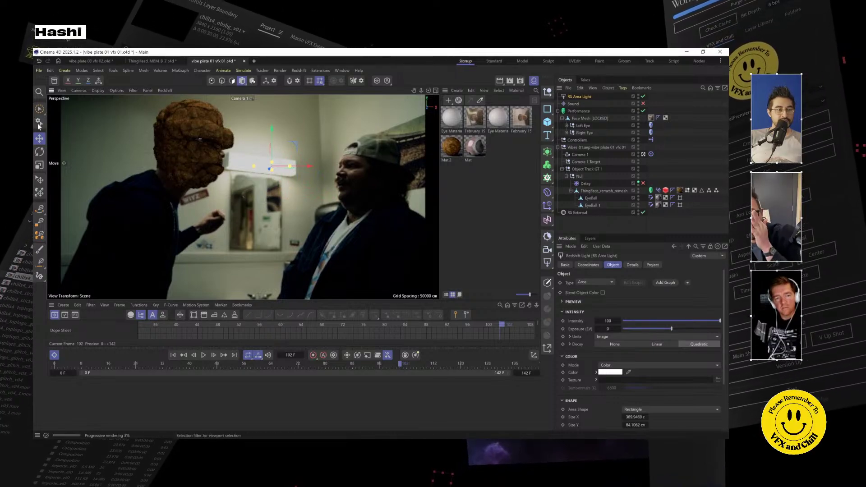
# Rotate the area light to match the wall fixture's angle and reposition it over the fixture beside the rock head
pyautogui.click(41, 152)
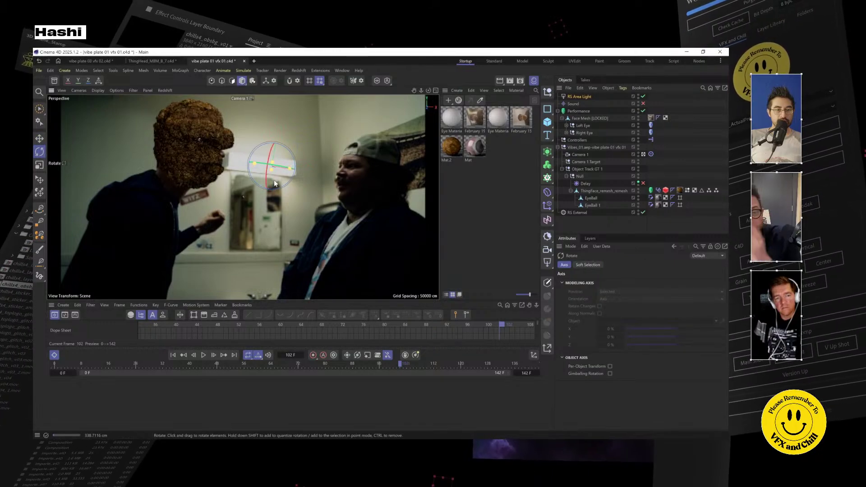
pyautogui.click(40, 140)
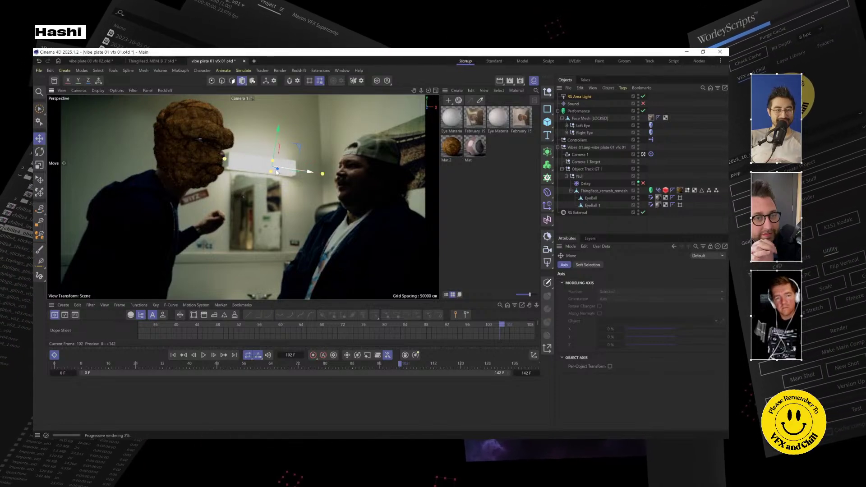
pyautogui.moveTo(278, 172); pyautogui.dragTo(183, 172)
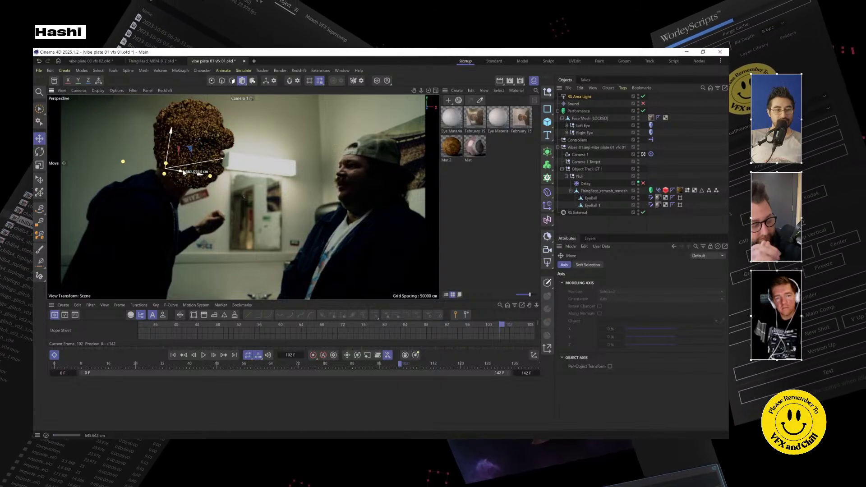
pyautogui.moveTo(241, 163); pyautogui.dragTo(238, 160)
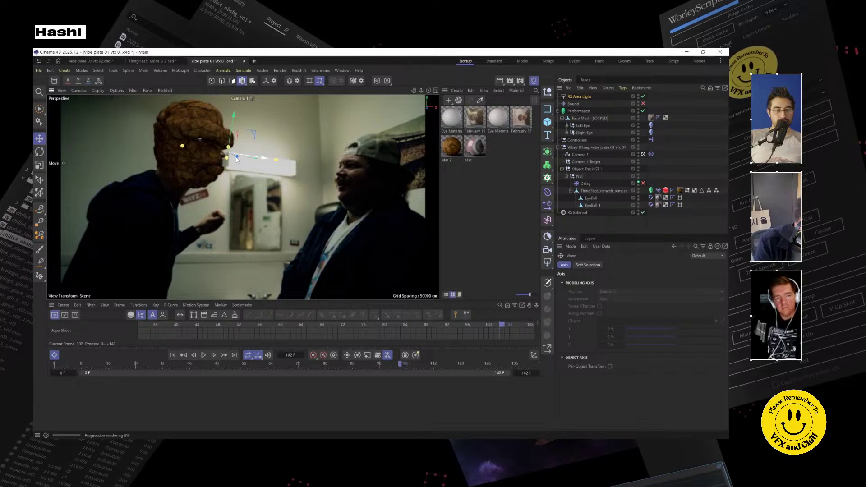
pyautogui.moveTo(239, 159); pyautogui.dragTo(250, 177)
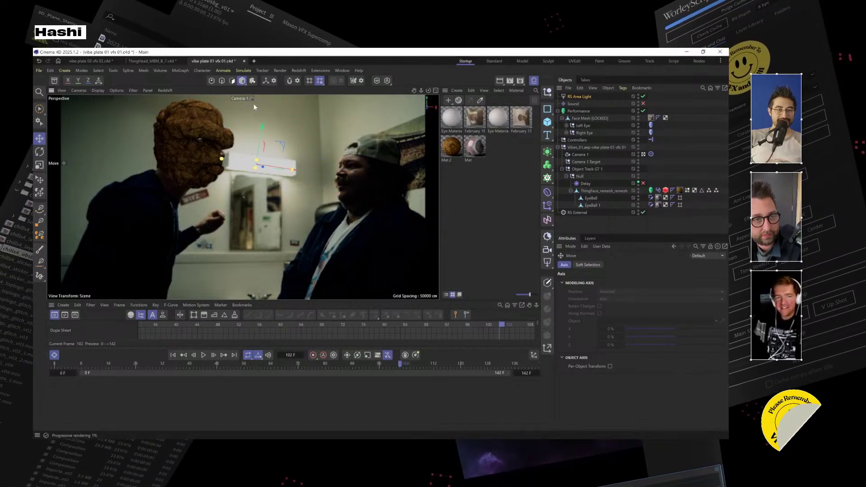
# Reposition the RS Area Light relative to the rock head from the default camera, and return the view to Camera 1
pyautogui.click(252, 99)
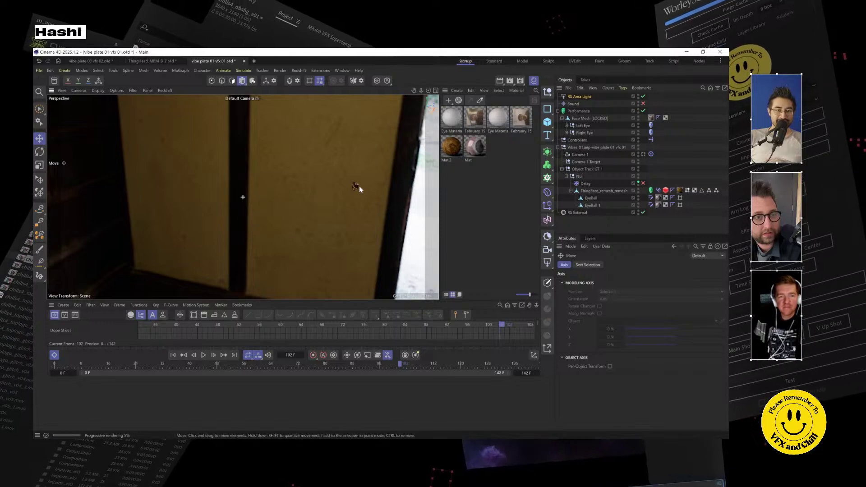
pyautogui.click(587, 191)
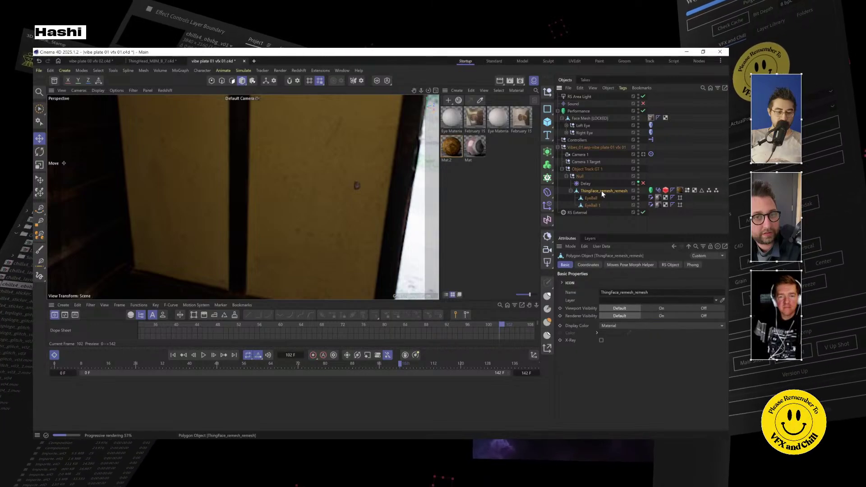
pyautogui.press('o')
pyautogui.scroll(-5, 244, 186)
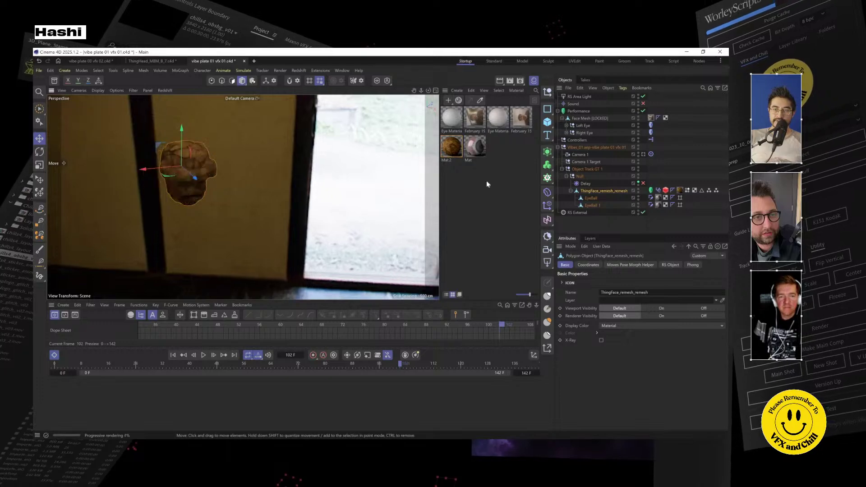
pyautogui.click(579, 97)
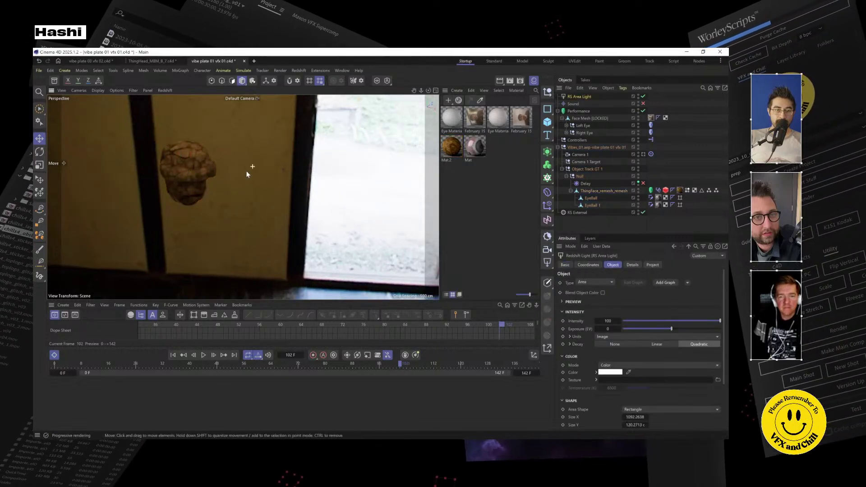
pyautogui.moveTo(218, 178); pyautogui.dragTo(286, 156)
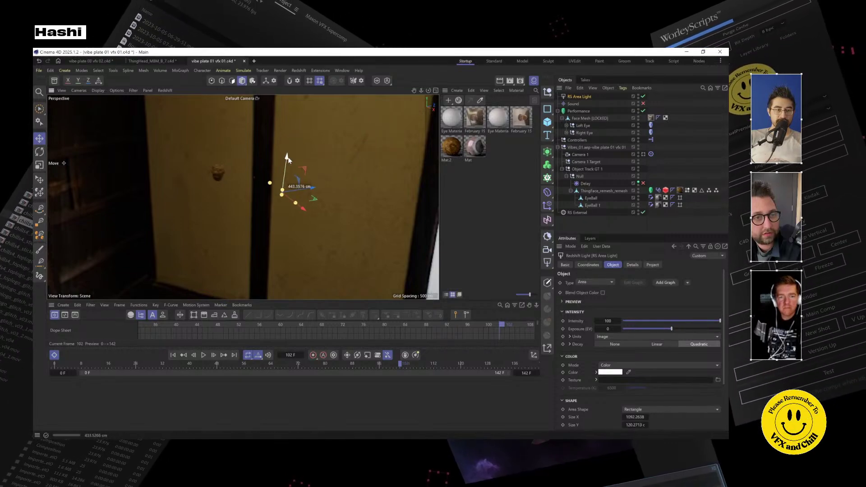
pyautogui.click(253, 98)
pyautogui.click(256, 115)
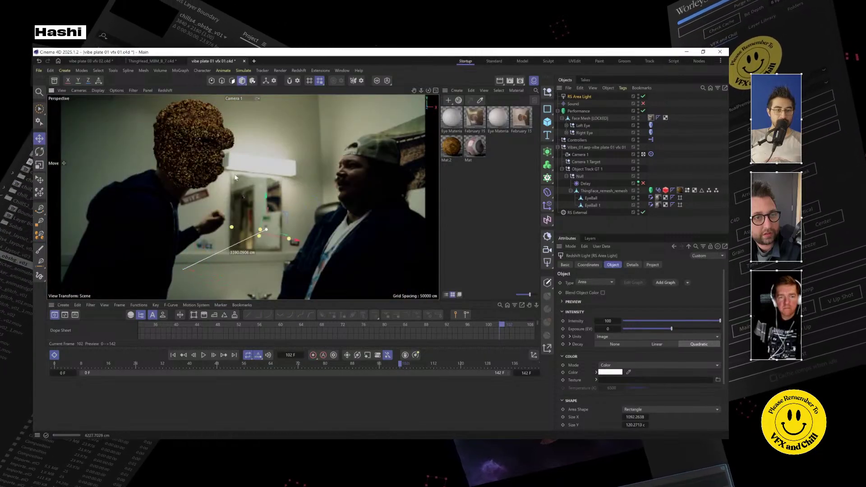
# Move the area light back over the wall fixture and raise its exposure to 10.12 and its intensity to 172.96
pyautogui.moveTo(200, 258); pyautogui.dragTo(303, 173)
pyautogui.moveTo(609, 329); pyautogui.dragTo(685, 317)
pyautogui.moveTo(607, 321); pyautogui.dragTo(653, 287)
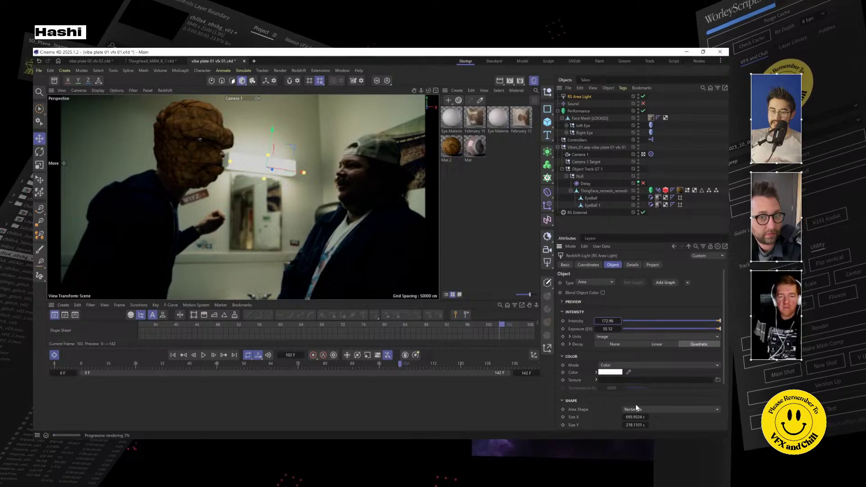
# Set the area light's spread to about 0.865 and rotate the light to rake across the rock head's face
pyautogui.scroll(-3, 648, 396)
pyautogui.moveTo(638, 372)
pyautogui.mouseDown()
pyautogui.moveTo(628, 372)
pyautogui.moveTo(652, 371)
pyautogui.mouseUp()
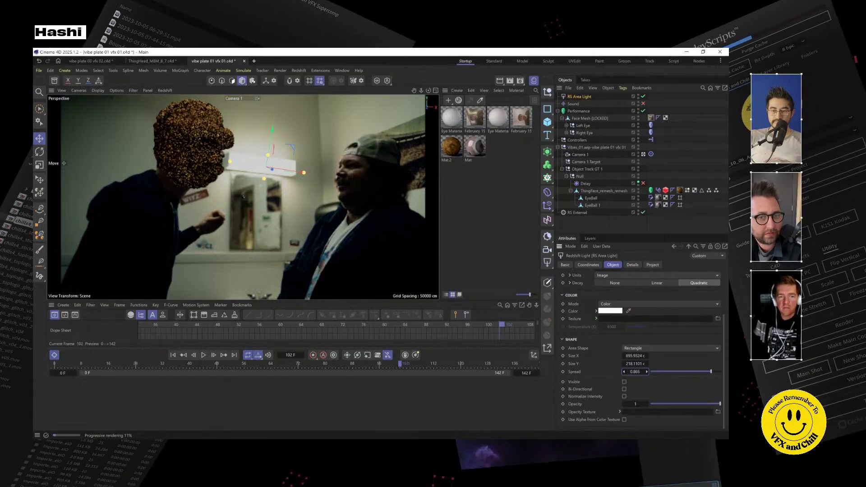
pyautogui.click(40, 151)
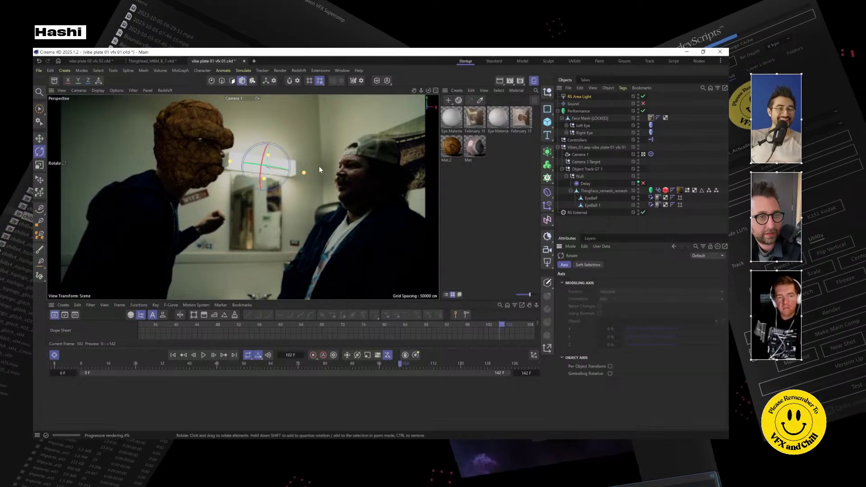
pyautogui.moveTo(295, 173); pyautogui.dragTo(425, 193)
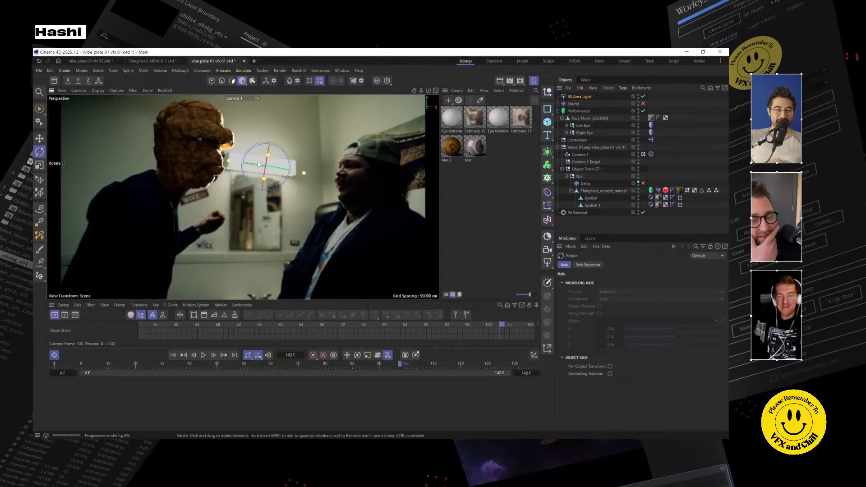
# Reset the area light's intensity to 100 and reduce its exposure to about 5.86
pyautogui.click(576, 97)
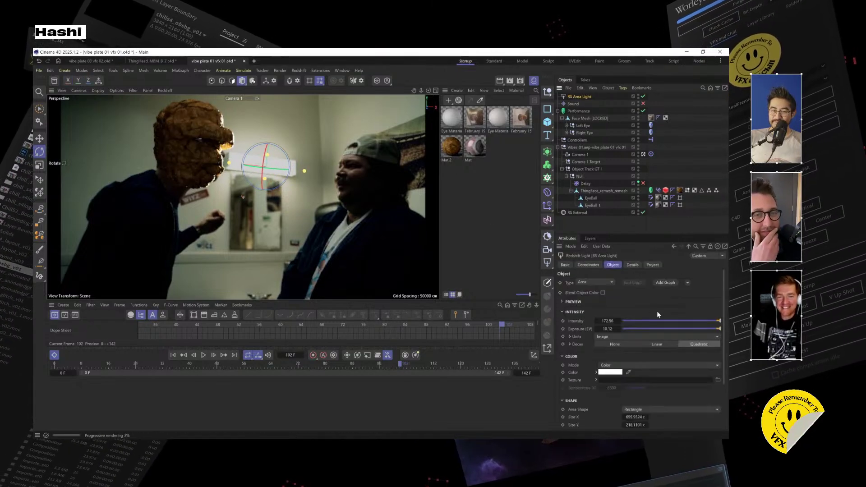
pyautogui.click(609, 334)
pyautogui.click(608, 321)
pyautogui.doubleClick(608, 321)
pyautogui.write('100')
pyautogui.press('Tab')
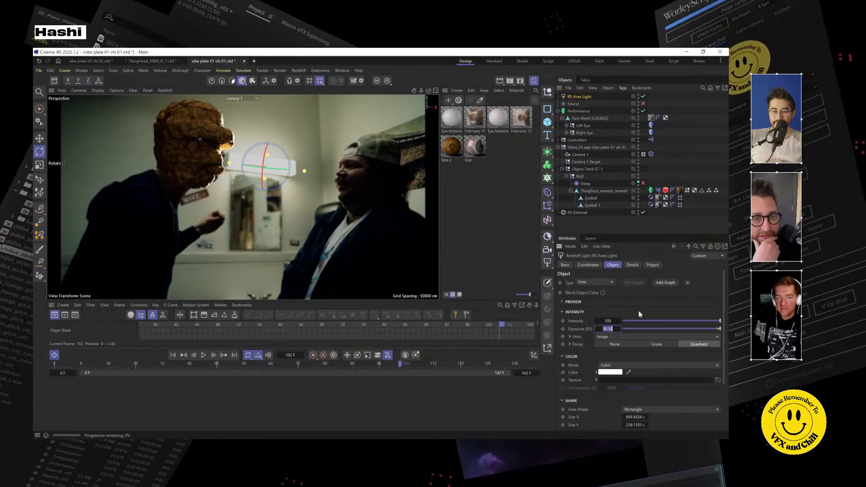
pyautogui.write('2')
pyautogui.moveTo(609, 329); pyautogui.dragTo(630, 328)
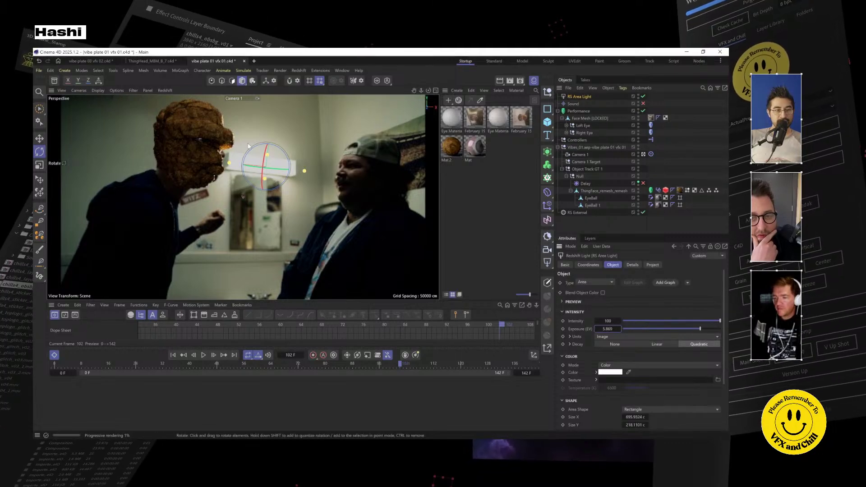
# Nudge the area light over the wall fixture and lower its intensity to about 17.59, judging the look at frame 62
pyautogui.click(39, 138)
pyautogui.moveTo(269, 132)
pyautogui.mouseDown()
pyautogui.moveTo(280, 97)
pyautogui.moveTo(272, 130)
pyautogui.mouseUp()
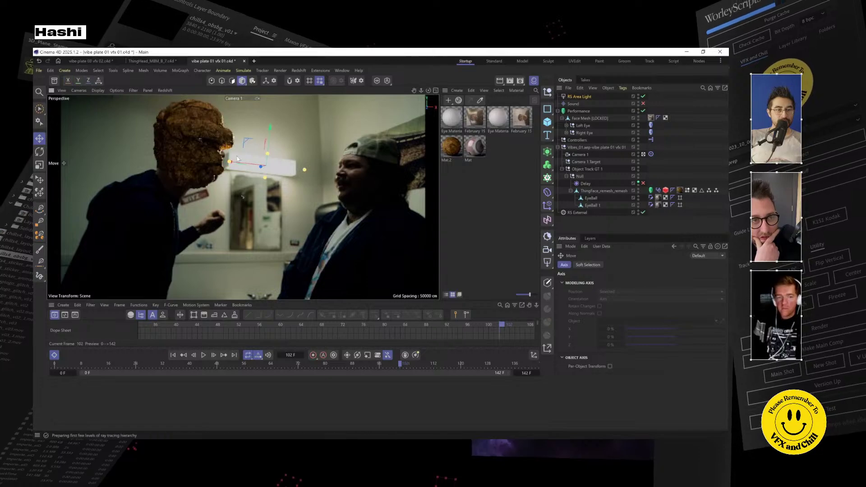
pyautogui.click(298, 324)
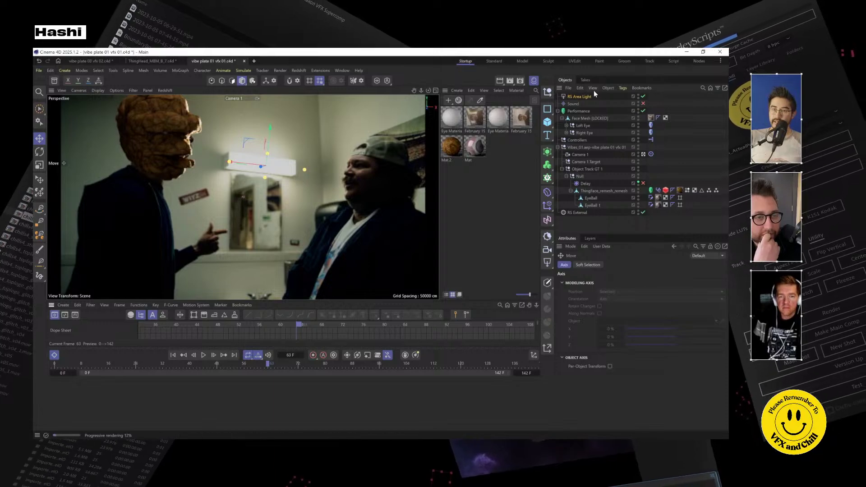
pyautogui.click(583, 97)
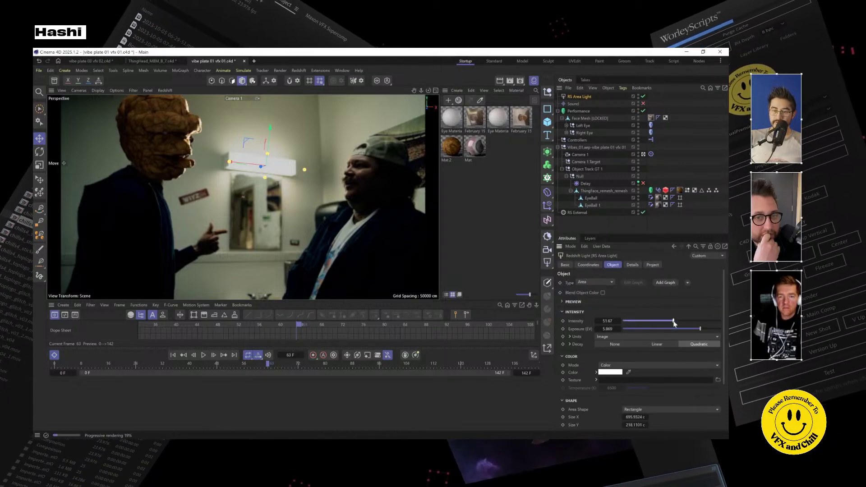
pyautogui.moveTo(675, 321); pyautogui.dragTo(640, 320)
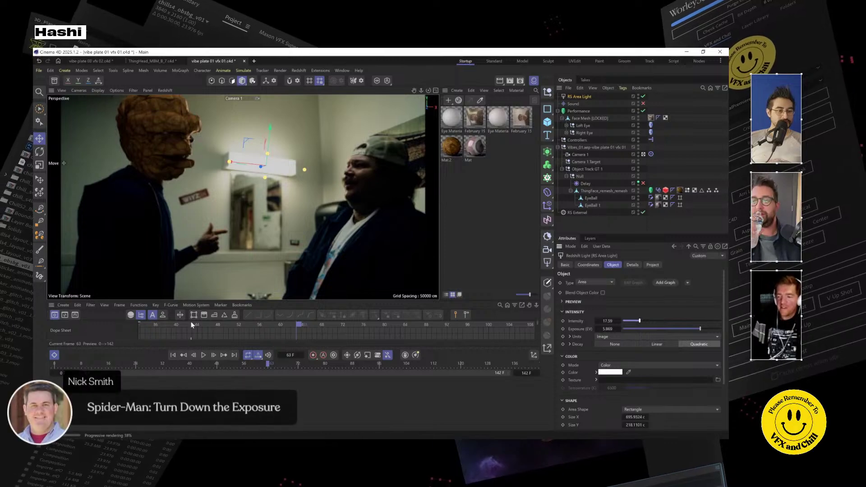
# Play the shot back from an earlier frame to check the relit rock head against the plate, and clear the selection
pyautogui.moveTo(191, 324); pyautogui.dragTo(119, 337)
pyautogui.press('F8')
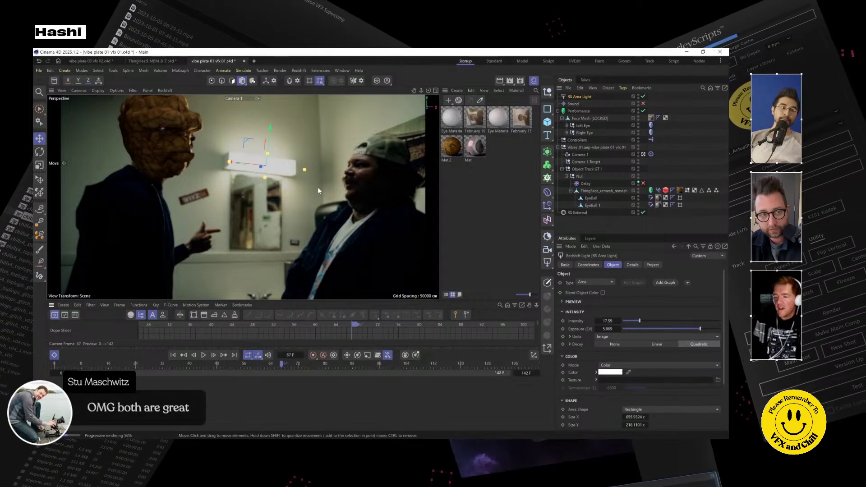
pyautogui.click(577, 219)
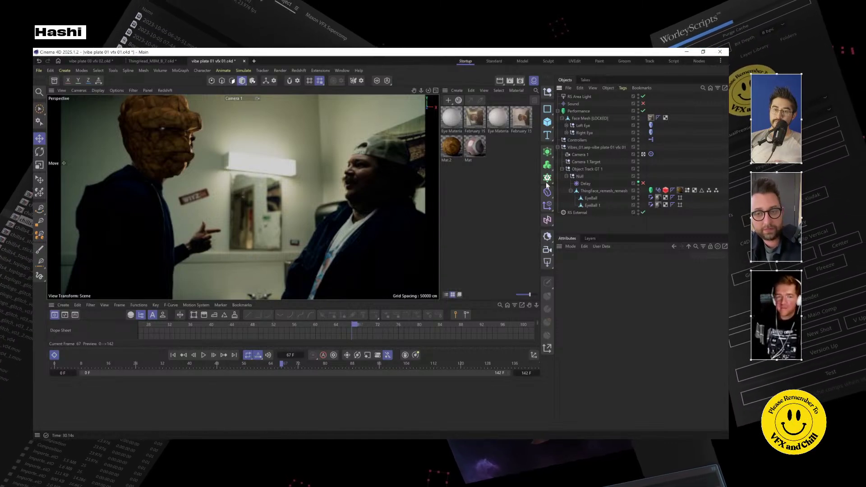
# Turn off Camera 1's background image and disable the RS External dome light's background so the head renders on black
pyautogui.click(579, 154)
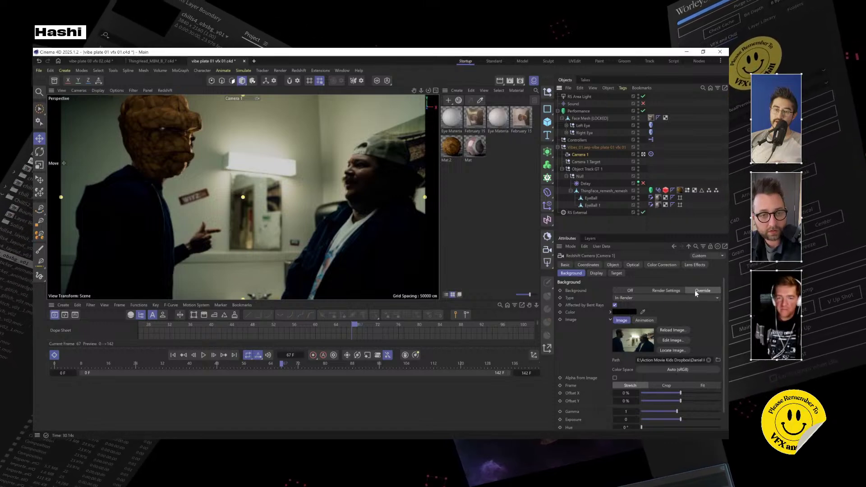
pyautogui.click(634, 291)
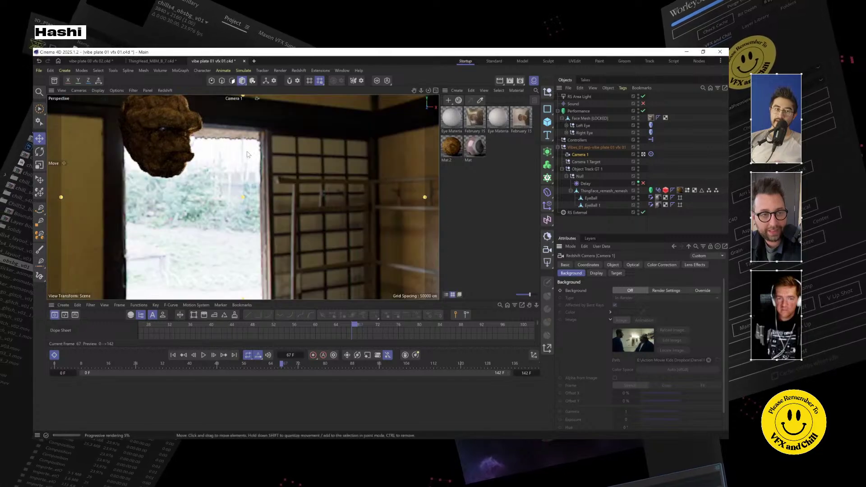
pyautogui.click(579, 212)
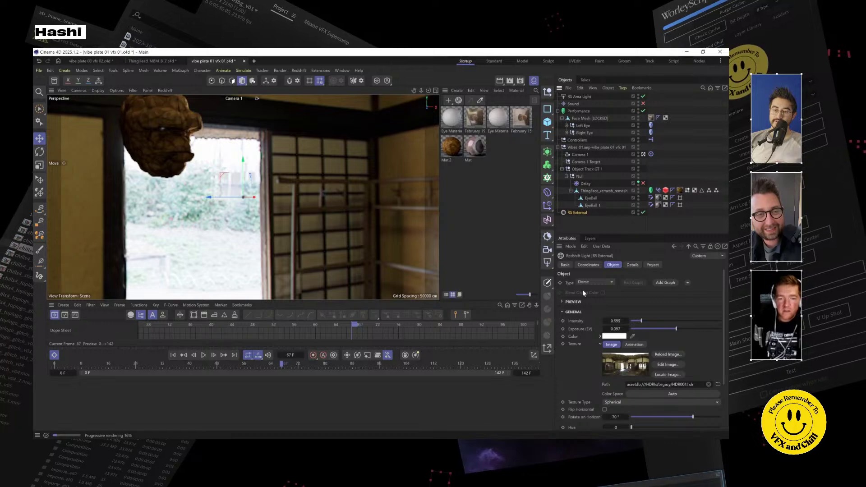
pyautogui.scroll(-3, 598, 356)
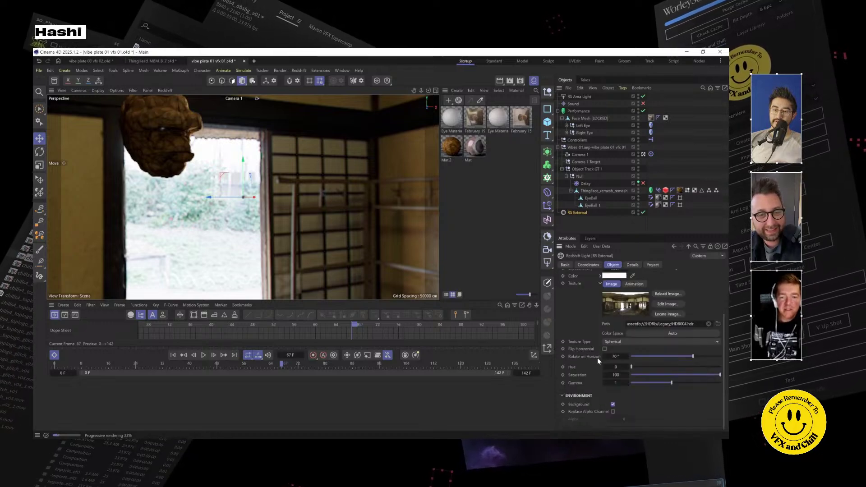
pyautogui.click(613, 405)
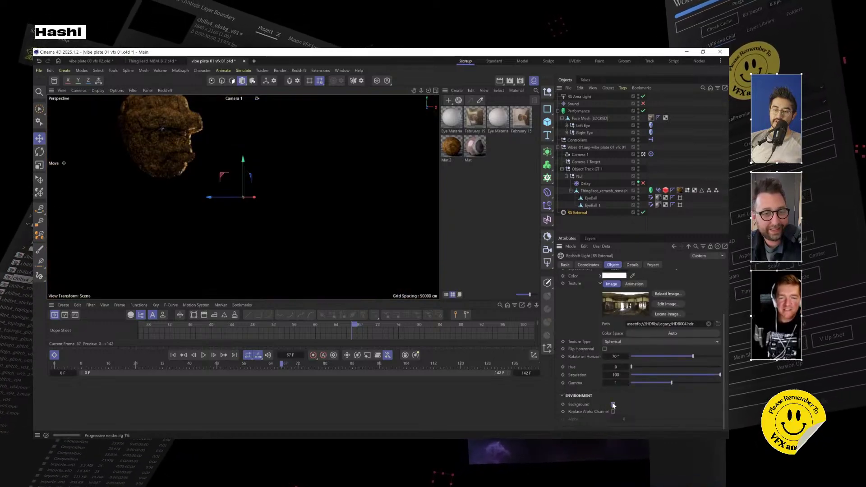
pyautogui.click(633, 266)
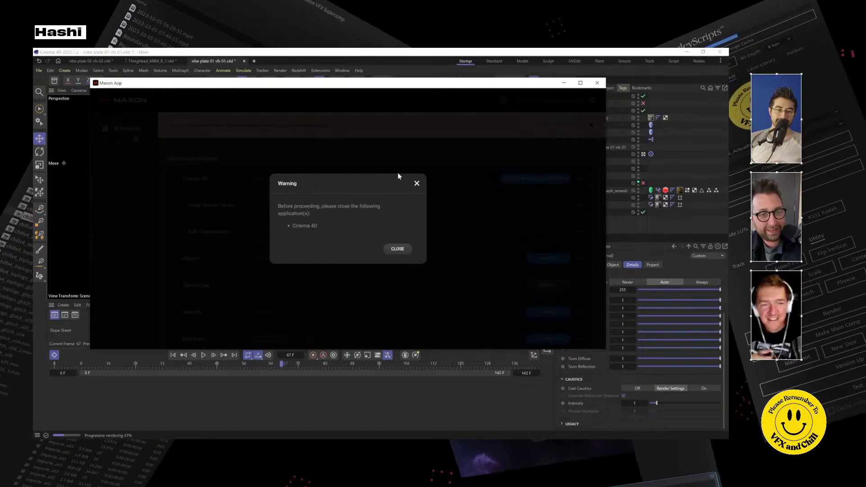
pyautogui.click(607, 58)
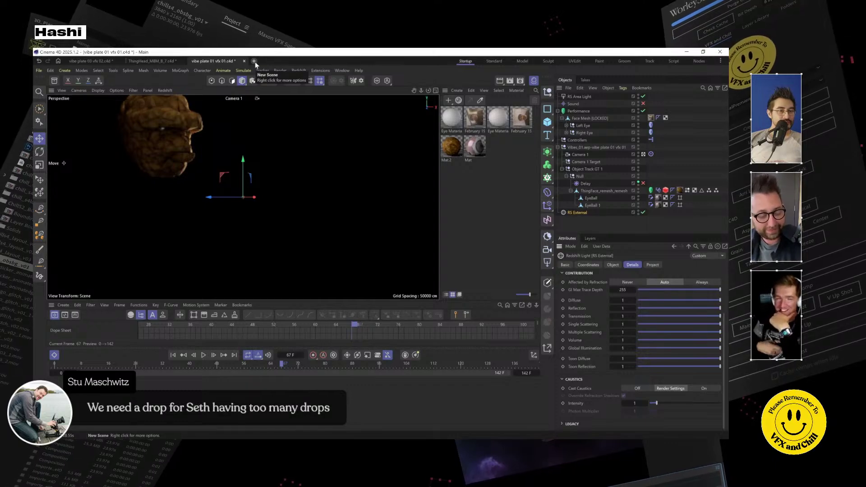
# Create a new scene and browse the project's ELEMENTS folder to 3D STUFF for a file to load
pyautogui.click(255, 61)
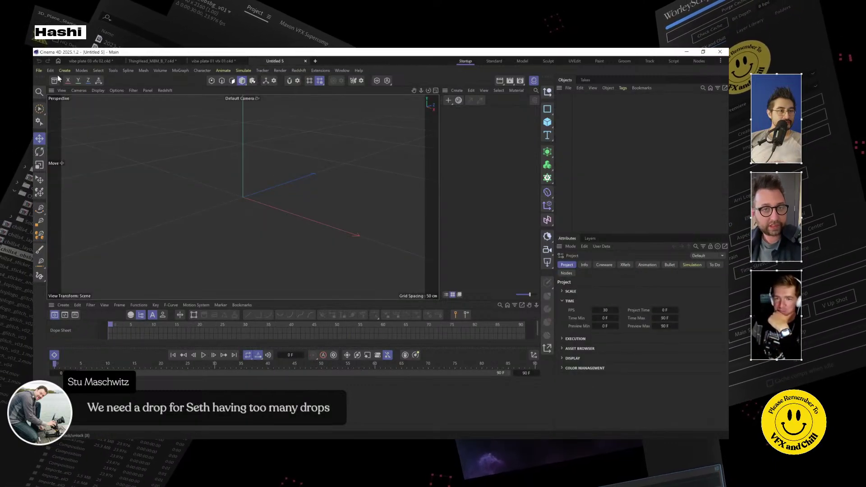
pyautogui.click(39, 71)
pyautogui.click(52, 101)
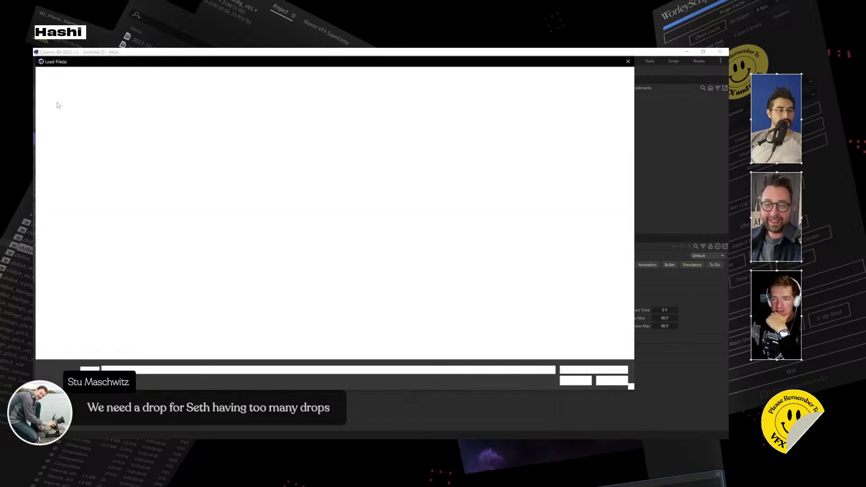
pyautogui.click(302, 73)
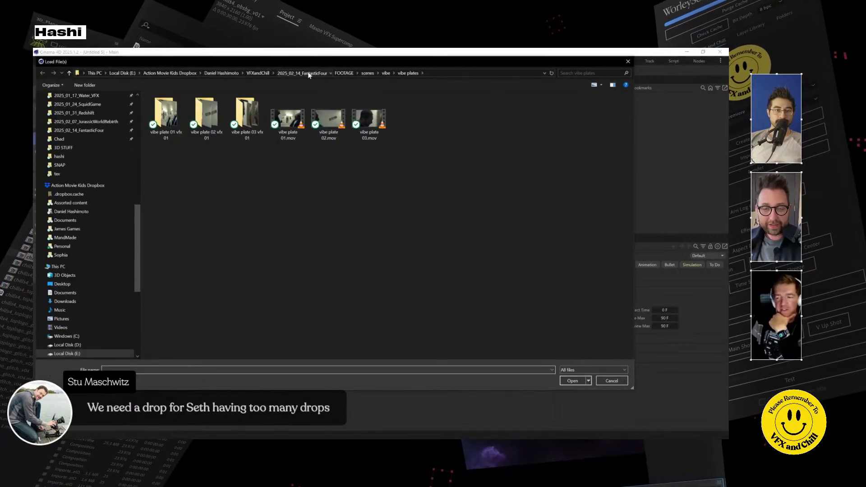
pyautogui.doubleClick(191, 112)
pyautogui.doubleClick(179, 113)
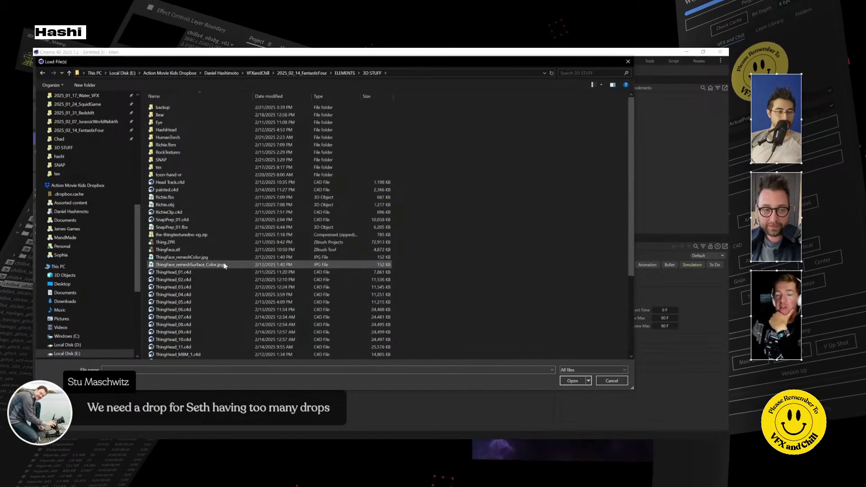
# Look through the 3D STUFF files and open the source folder inside toon-hand-vr
pyautogui.scroll(-5, 222, 280)
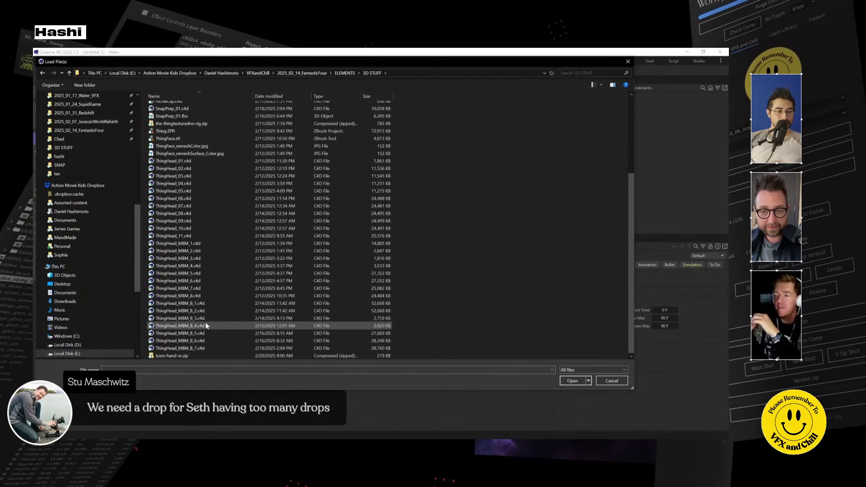
pyautogui.scroll(5, 205, 322)
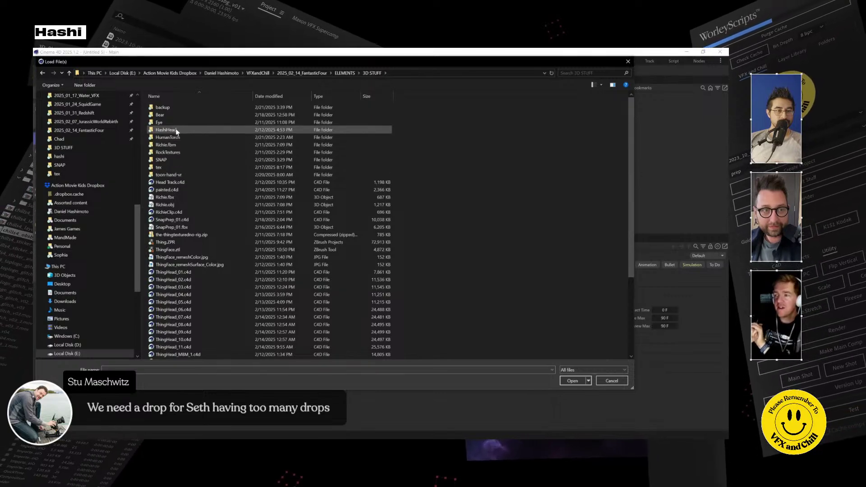
pyautogui.doubleClick(176, 179)
pyautogui.doubleClick(174, 107)
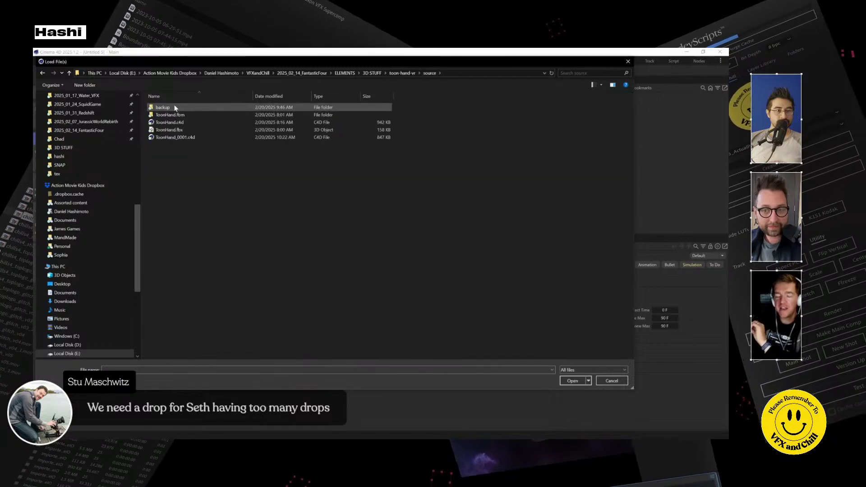
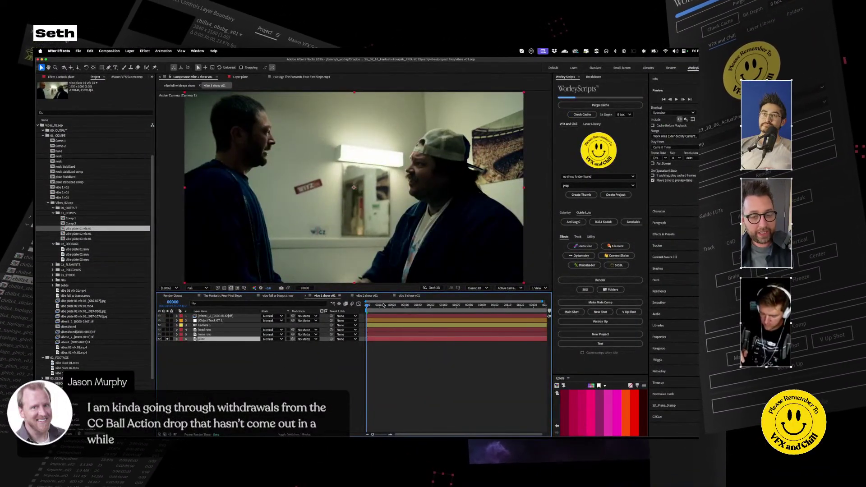
# Switch to After Effects and preview the vibe 1 show v01 composition
pyautogui.press('space')
pyautogui.press('space')
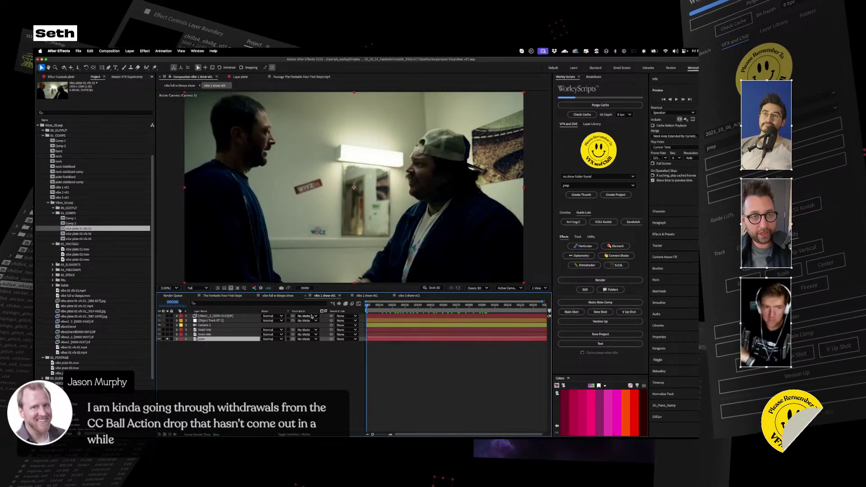
# Collapse the open project folder, then solo the rock head render layer and take the plate layer out of solo
pyautogui.click(206, 357)
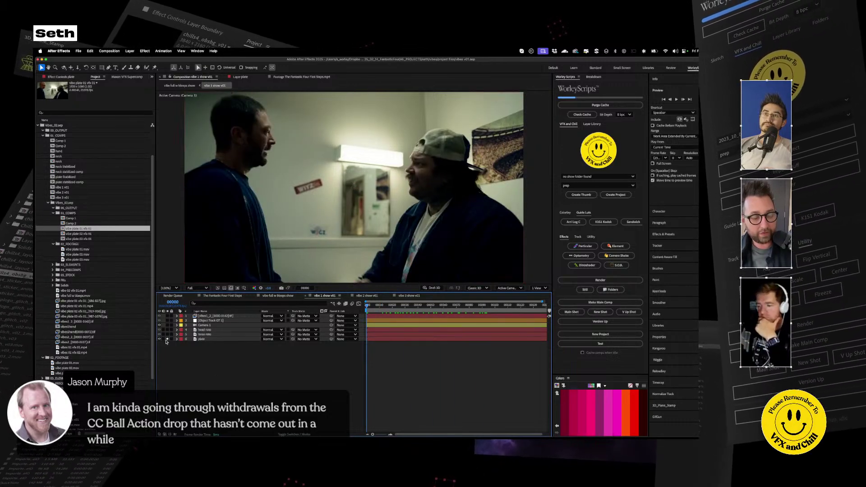
pyautogui.click(37, 126)
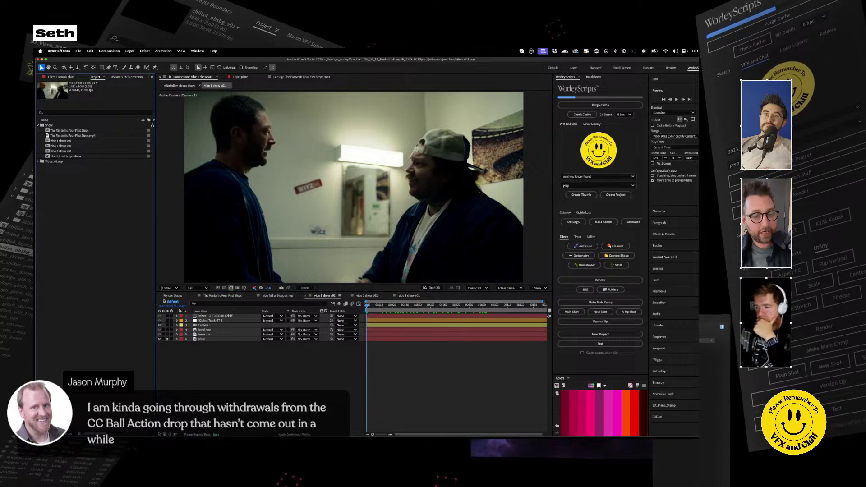
pyautogui.click(203, 340)
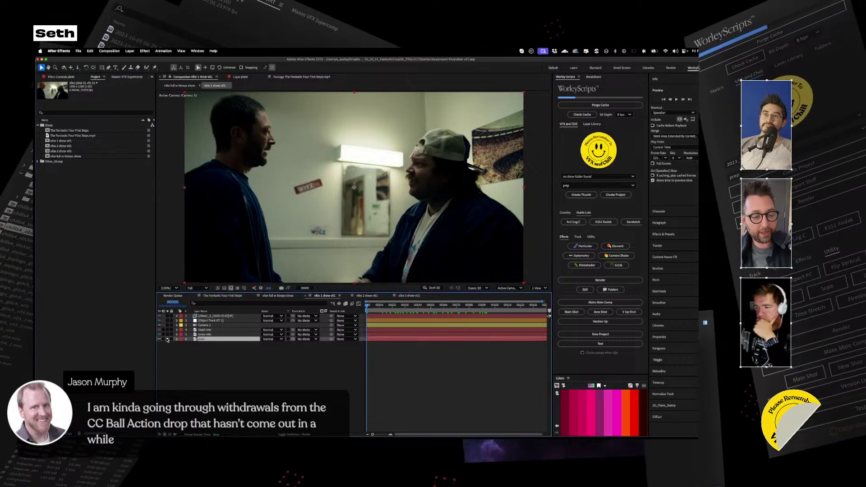
pyautogui.click(213, 317)
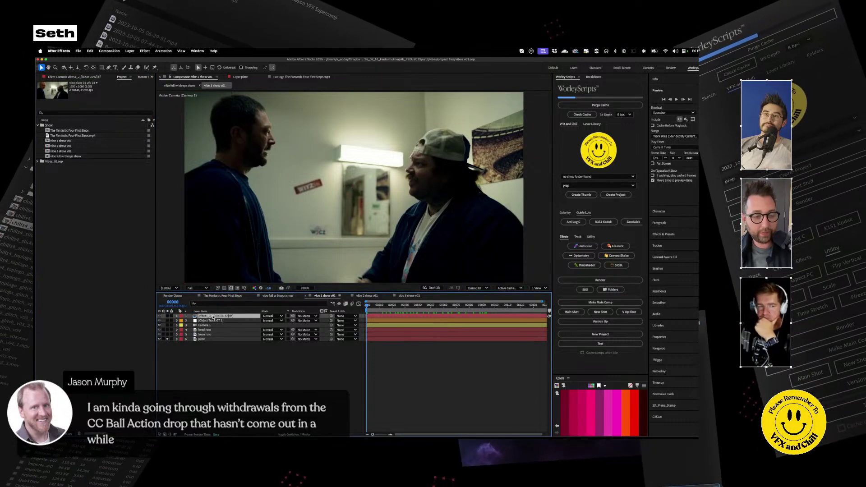
pyautogui.click(167, 317)
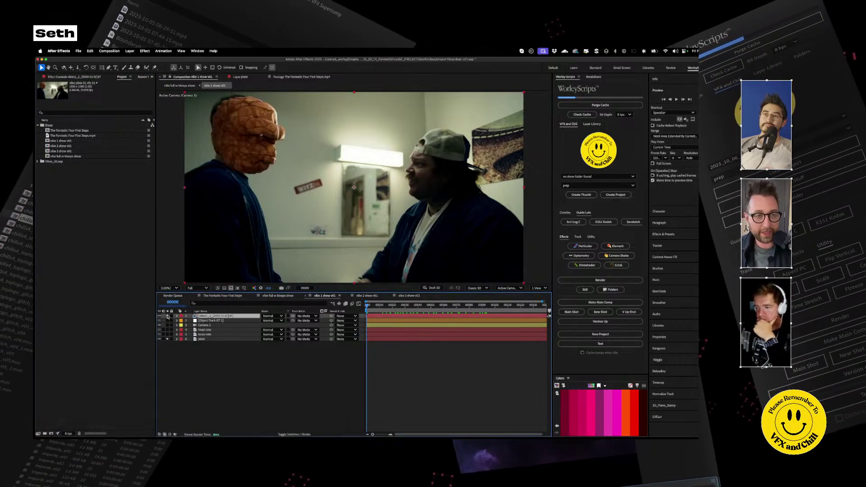
pyautogui.click(167, 339)
# Preview the isolated rock head and turn on the transparency grid to check its alpha
pyautogui.press('space')
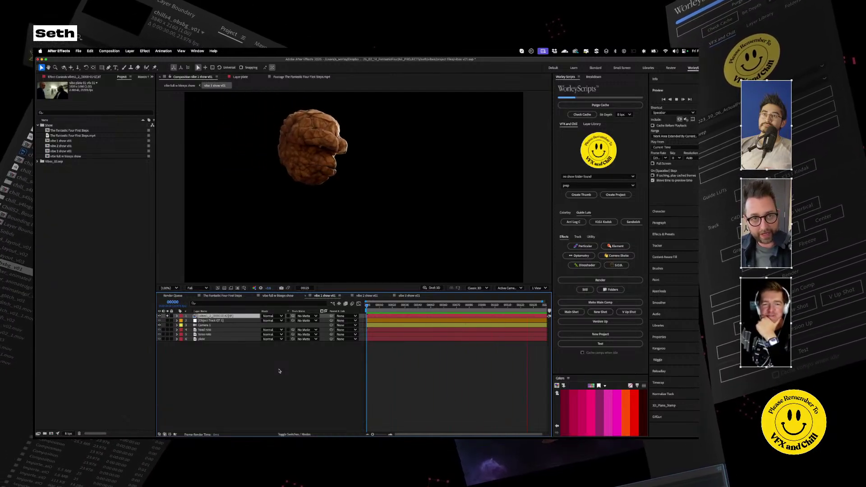
pyautogui.press('space')
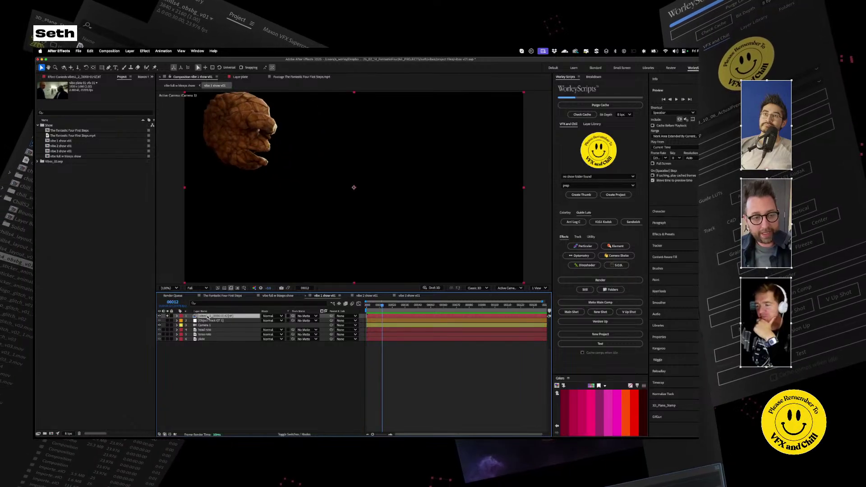
pyautogui.click(230, 288)
pyautogui.press('space')
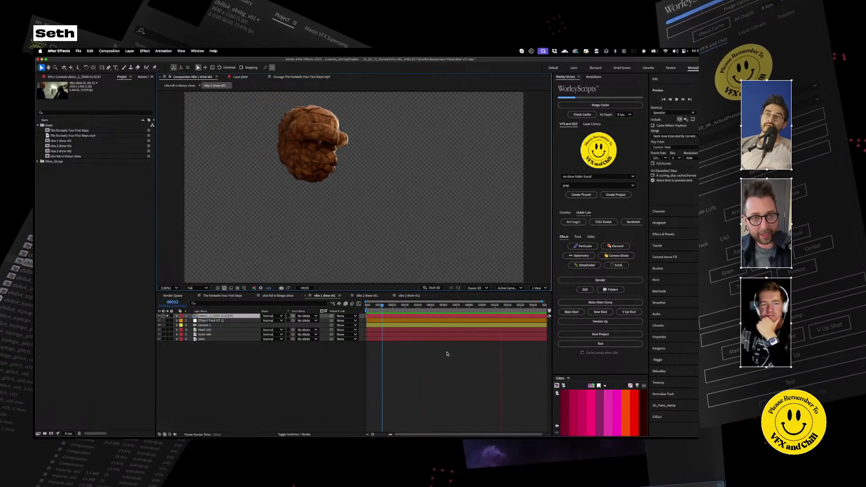
pyautogui.press('space')
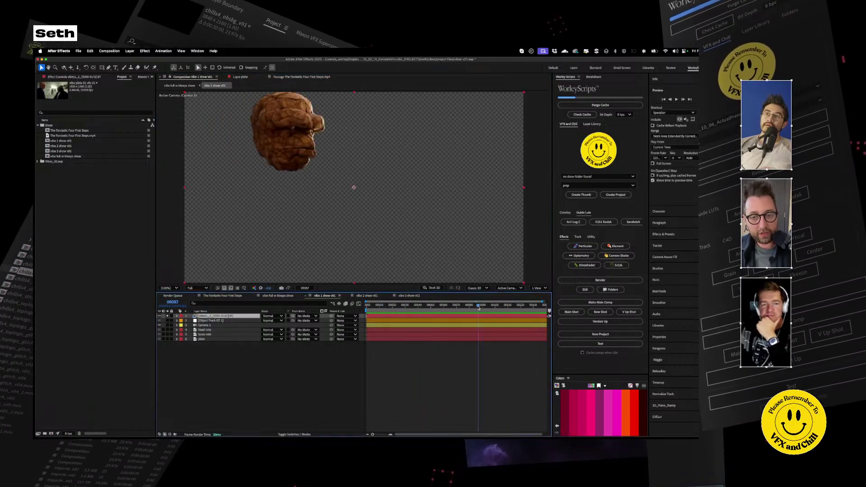
# Toggle the rock head layer's solo to compare, leaving it off, and scrub through the full composite
pyautogui.click(167, 317)
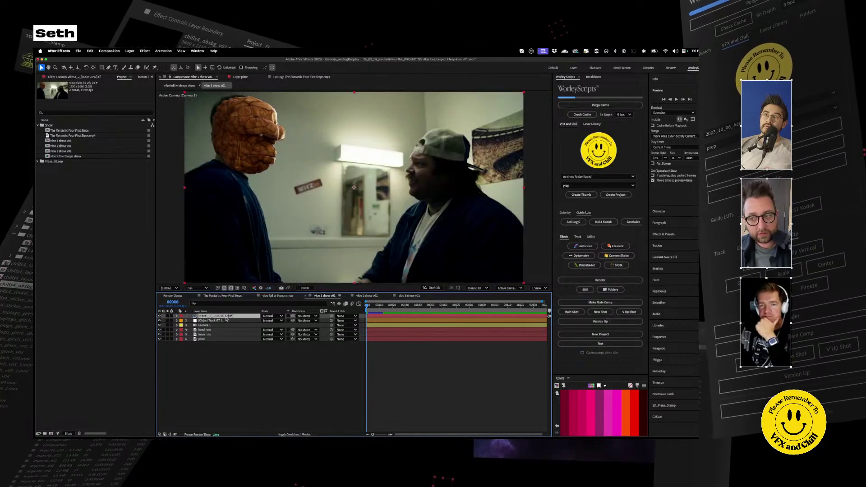
pyautogui.click(167, 317)
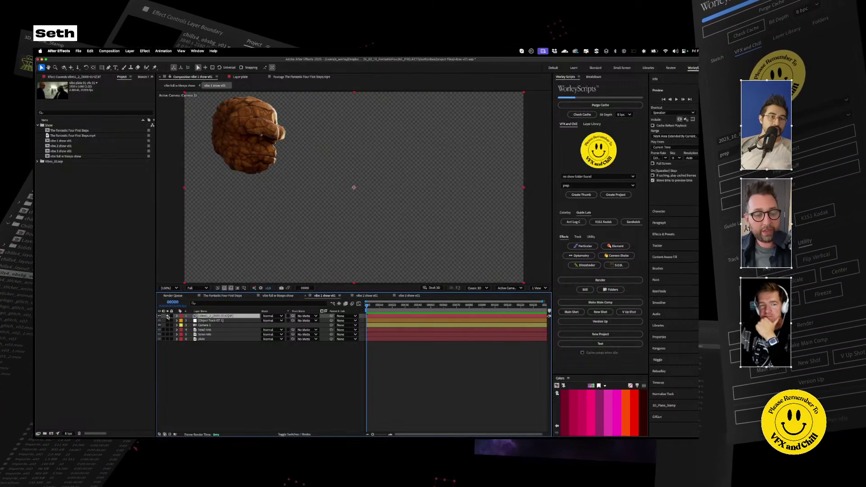
pyautogui.click(168, 317)
pyautogui.moveTo(425, 304)
pyautogui.mouseDown()
pyautogui.moveTo(464, 312)
pyautogui.moveTo(408, 324)
pyautogui.moveTo(472, 321)
pyautogui.moveTo(367, 315)
pyautogui.moveTo(431, 309)
pyautogui.mouseUp()
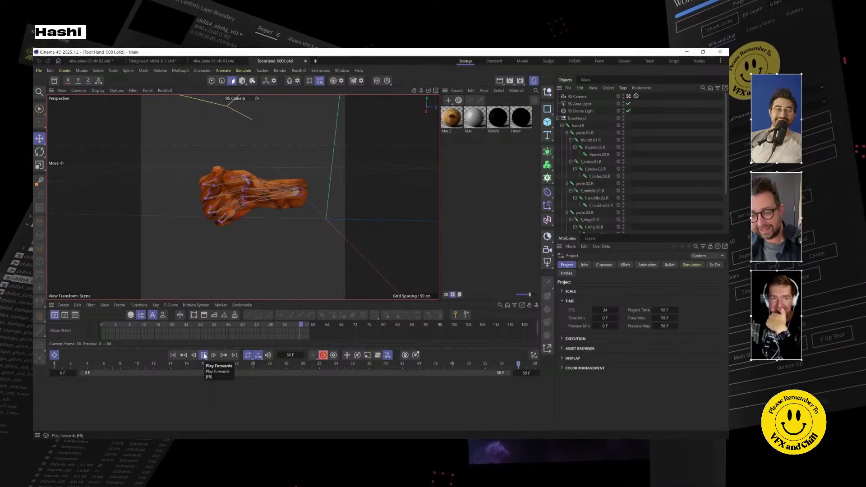
# Switch to Cinema 4D and play the hand animation in the ToonHand_0001 scene
pyautogui.click(204, 355)
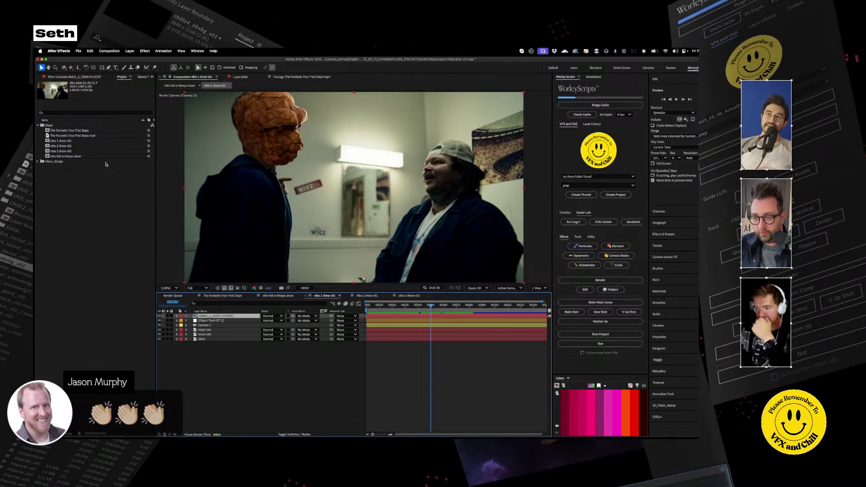
# Switch to After Effects and preview the full vibe 1 show v01 composite from the first frame
pyautogui.moveTo(456, 312); pyautogui.dragTo(436, 311)
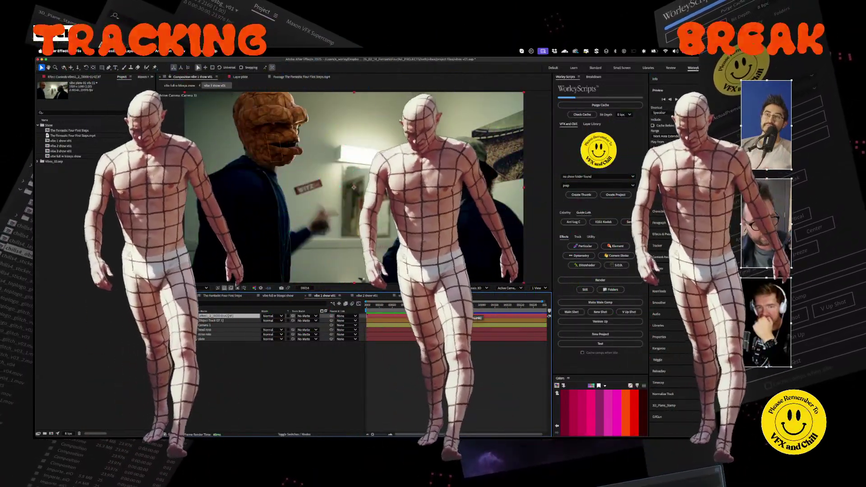
pyautogui.moveTo(441, 312); pyautogui.dragTo(366, 312)
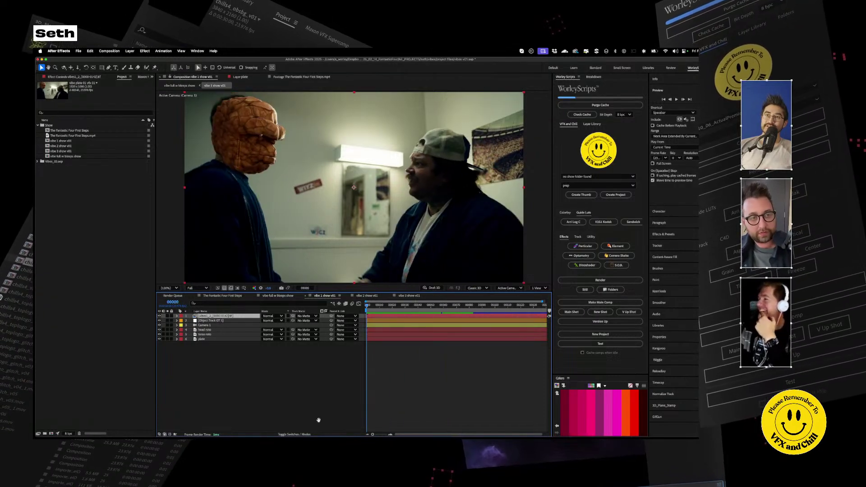
pyautogui.press('space')
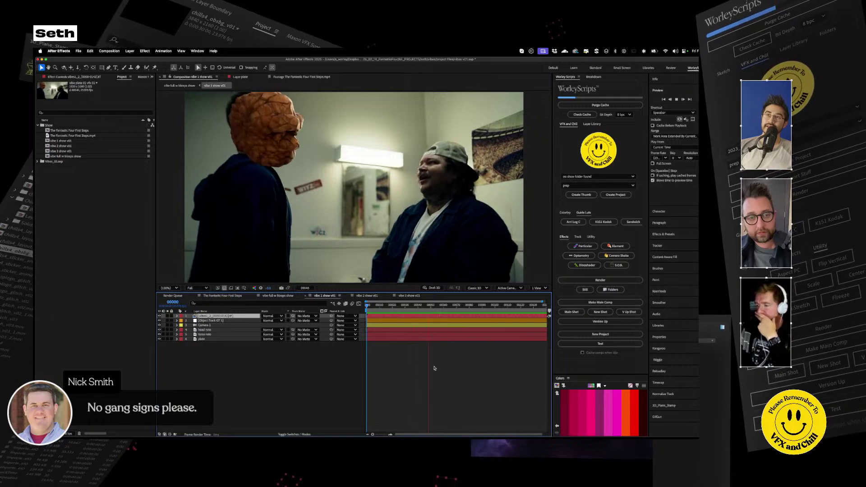
pyautogui.press('space')
pyautogui.press('Home')
pyautogui.press('space')
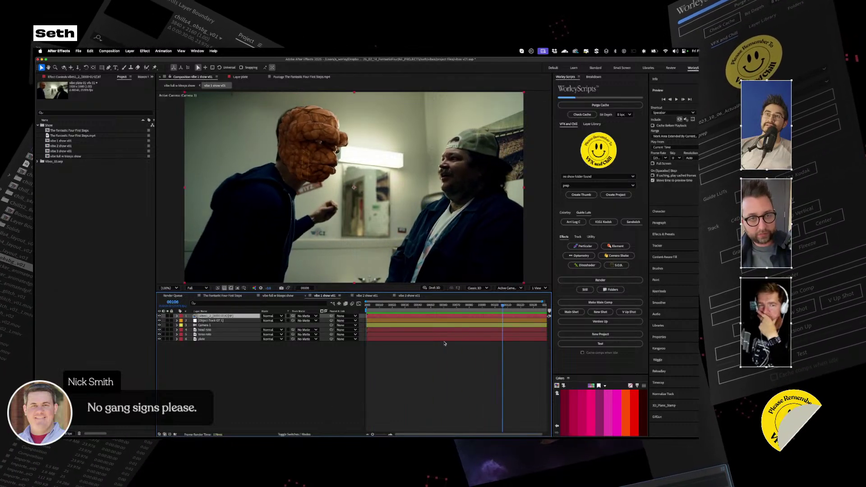
# Scrub back through the shot and toggle the rock head layer's visibility to compare it with the actor's head
pyautogui.click(451, 307)
pyautogui.moveTo(451, 307); pyautogui.dragTo(409, 307)
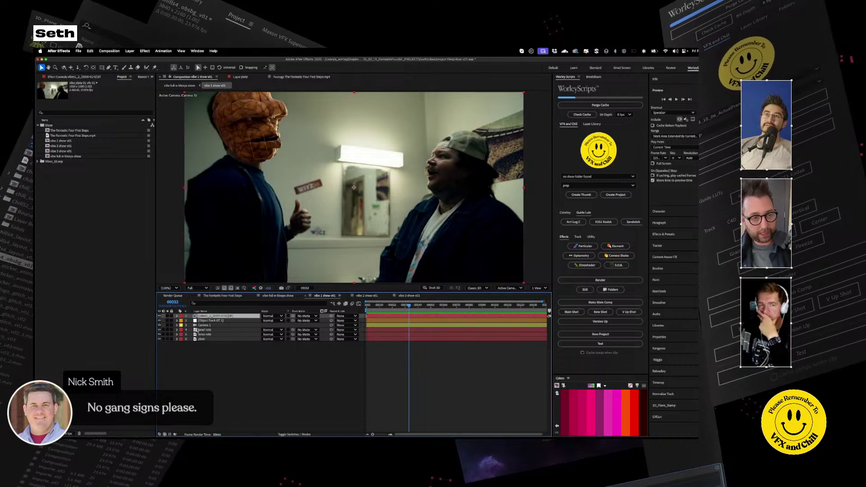
pyautogui.click(159, 316)
pyautogui.click(159, 316)
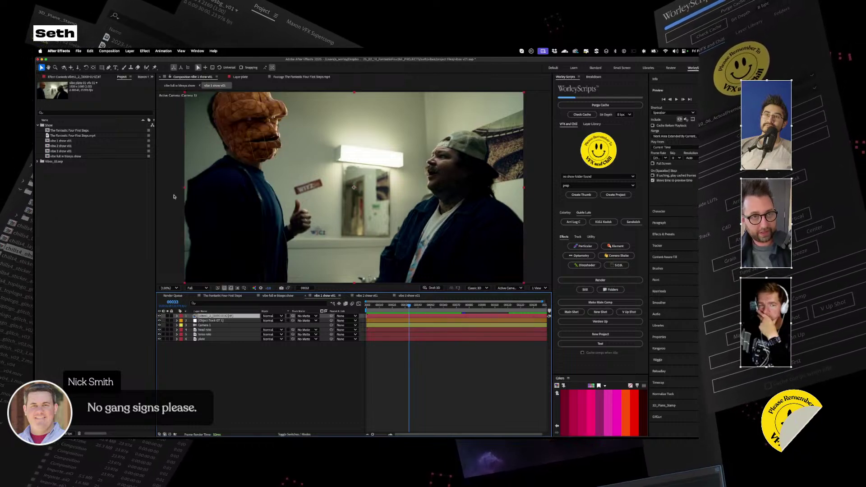
pyautogui.moveTo(386, 307); pyautogui.dragTo(411, 307)
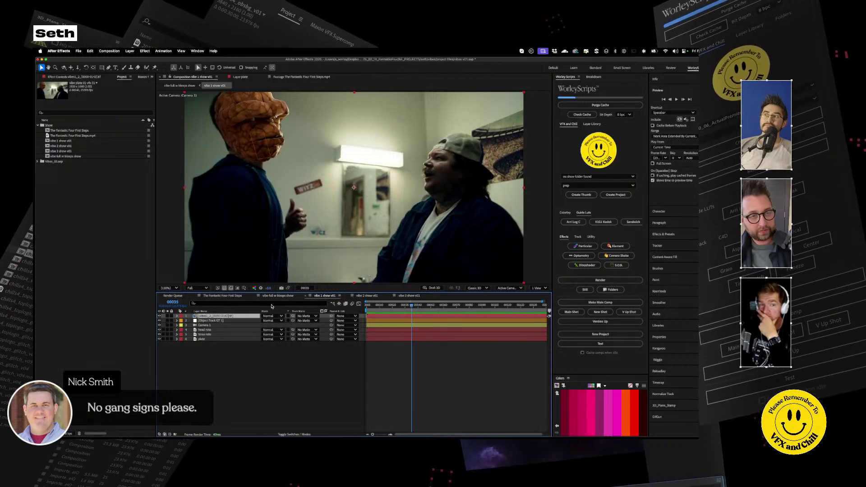
# Solo the plate layer to show the original footage without the rock head
pyautogui.click(203, 334)
pyautogui.click(208, 340)
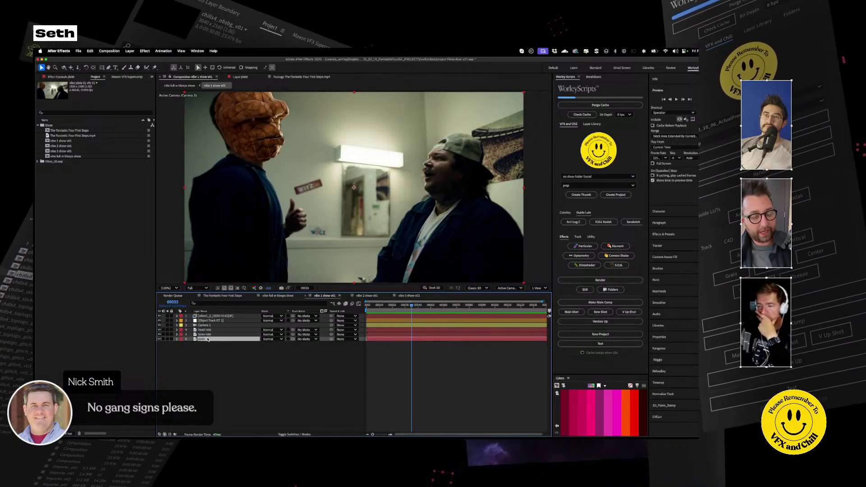
pyautogui.click(167, 340)
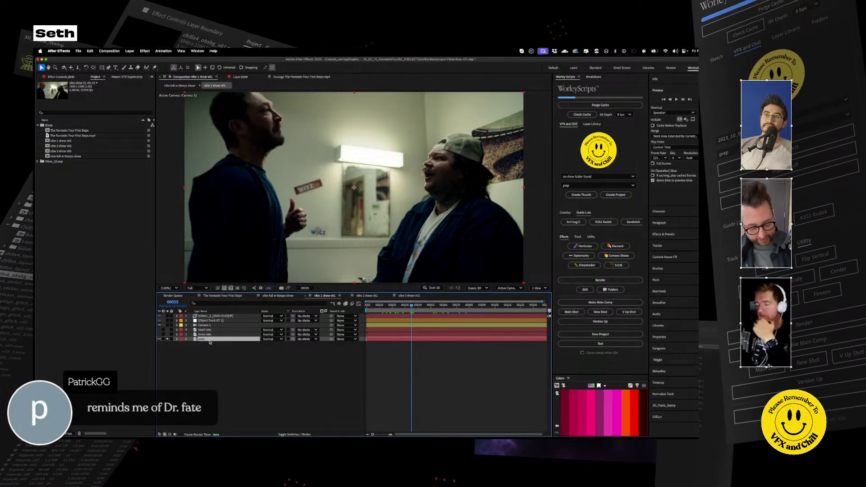
# Apply the Liquify effect to the plate layer and choose its Pucker tool with a larger brush
pyautogui.hotkey('ctrl', 'space')
pyautogui.write('liq')
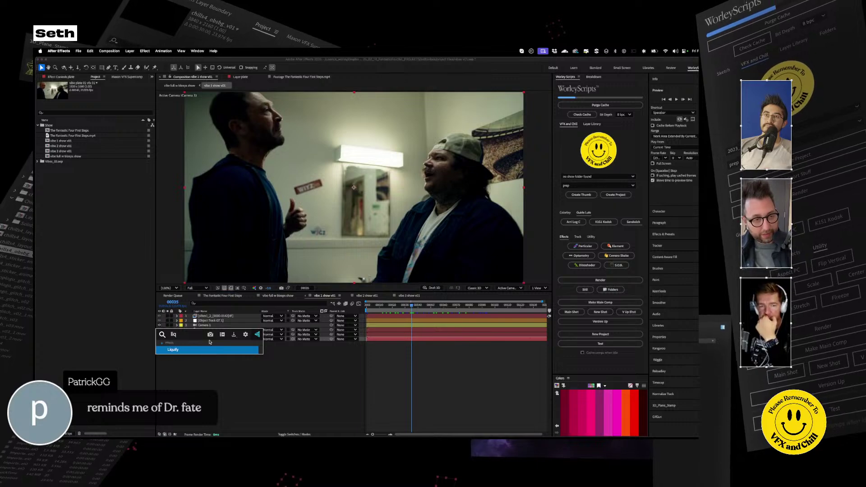
pyautogui.press('Return')
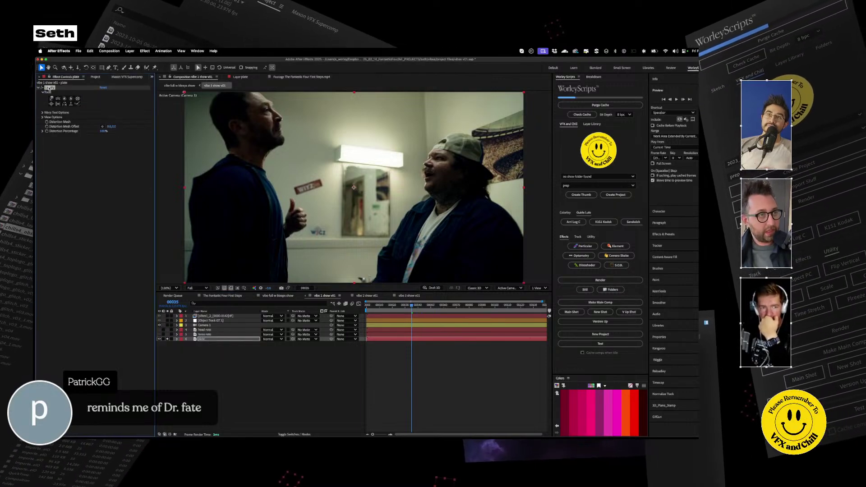
pyautogui.click(77, 99)
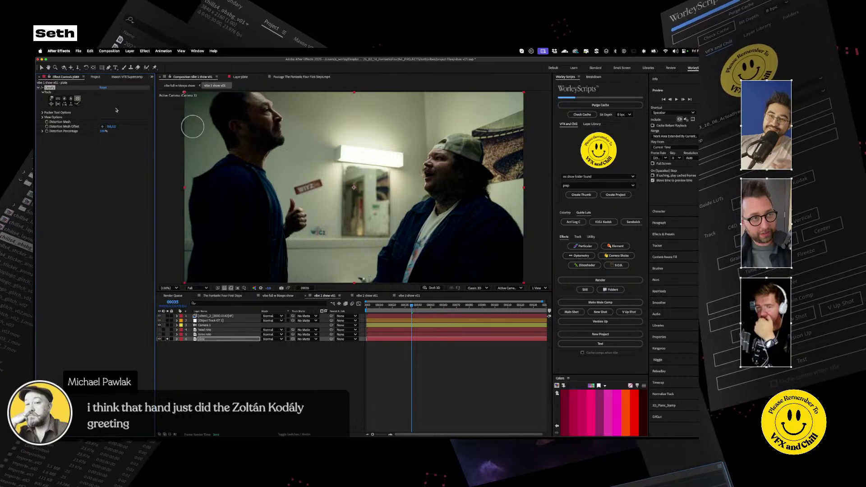
pyautogui.moveTo(258, 142)
pyautogui.mouseDown()
pyautogui.moveTo(306, 129)
pyautogui.moveTo(274, 138)
pyautogui.moveTo(295, 132)
pyautogui.mouseUp()
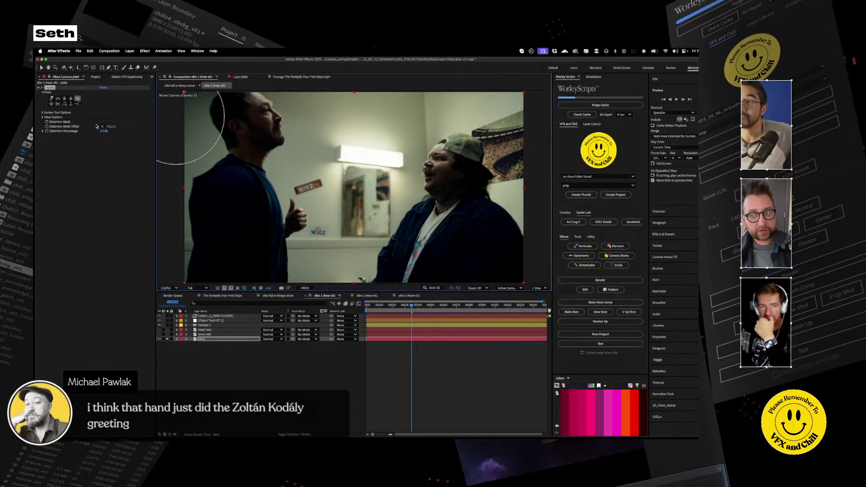
# Solo the Object Track GT 1 null with the plate, preview its tracking on the head, and return to the first frame
pyautogui.click(205, 321)
pyautogui.click(168, 321)
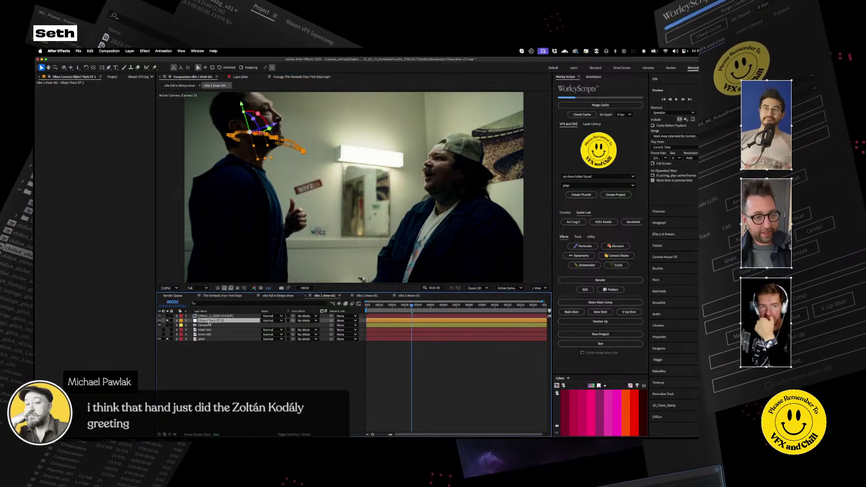
pyautogui.press('space')
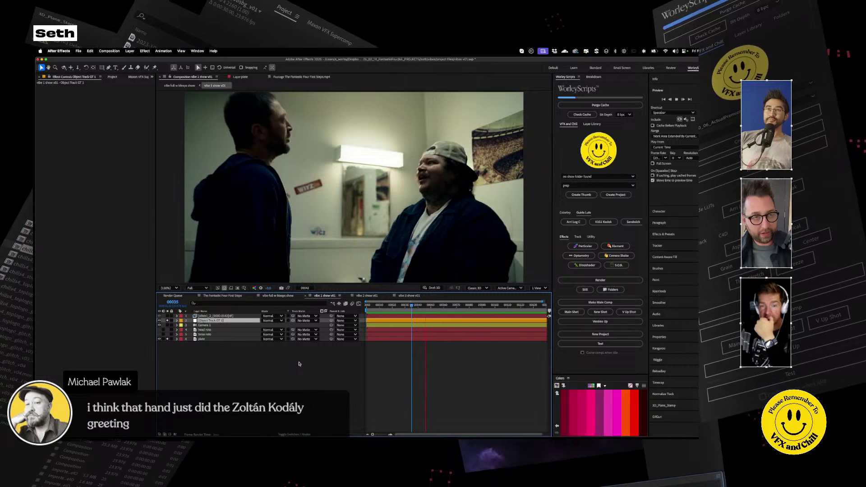
pyautogui.moveTo(421, 305); pyautogui.dragTo(382, 307)
pyautogui.press('Home')
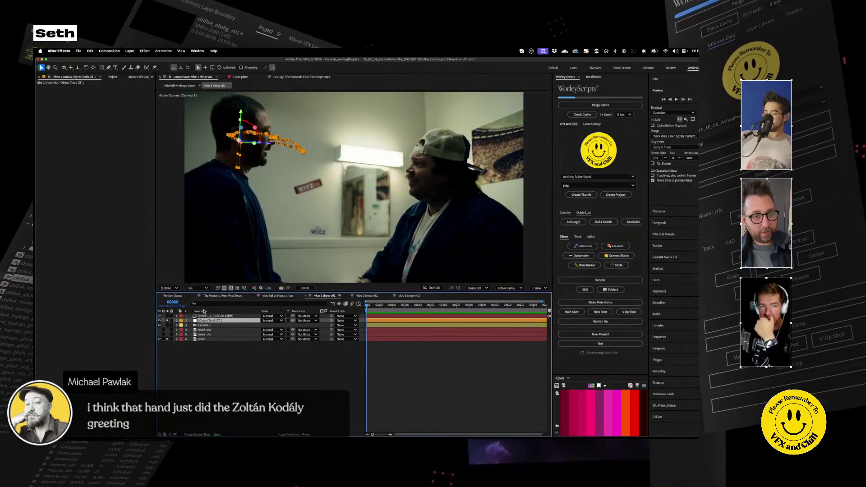
# Enable an expression on the plate's Liquify Distortion Mesh Offset and show the layer switches instead of the modes
pyautogui.click(201, 338)
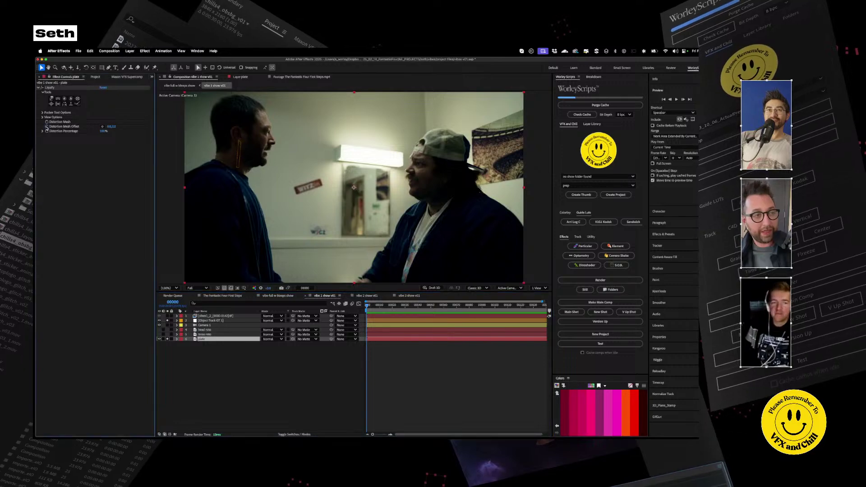
pyautogui.keyDown('alt'); pyautogui.click(47, 127); pyautogui.keyUp('alt')
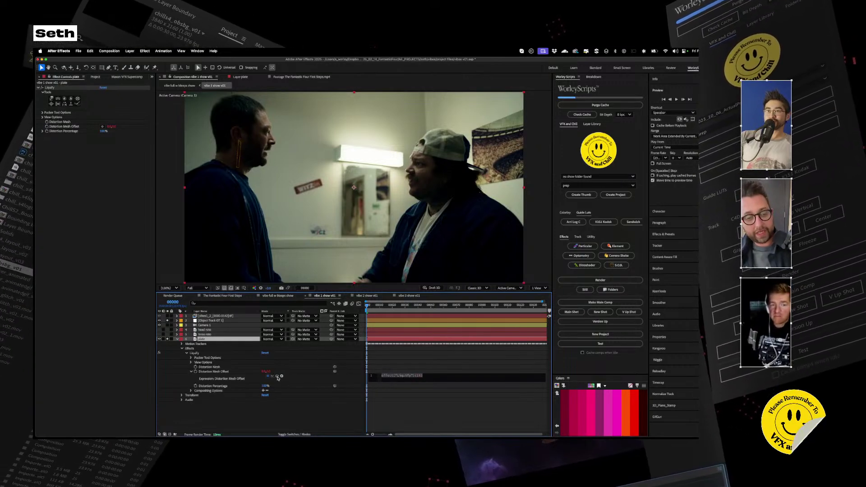
pyautogui.click(298, 404)
pyautogui.click(282, 434)
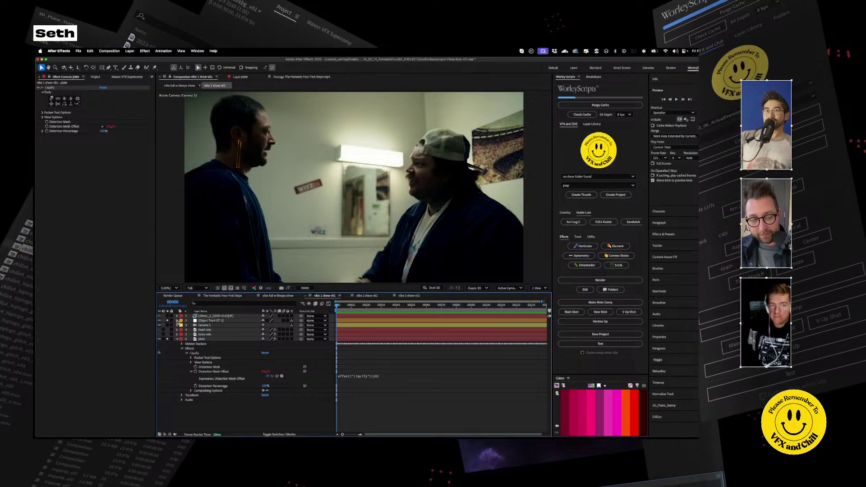
# Link the plate's Liquify Distortion Mesh Offset to the Object Track GT 1 null with the expression thisComp.layer("Object Track GT 1").toComp([0,0,0])
pyautogui.click(177, 320)
pyautogui.click(182, 325)
pyautogui.click(219, 320)
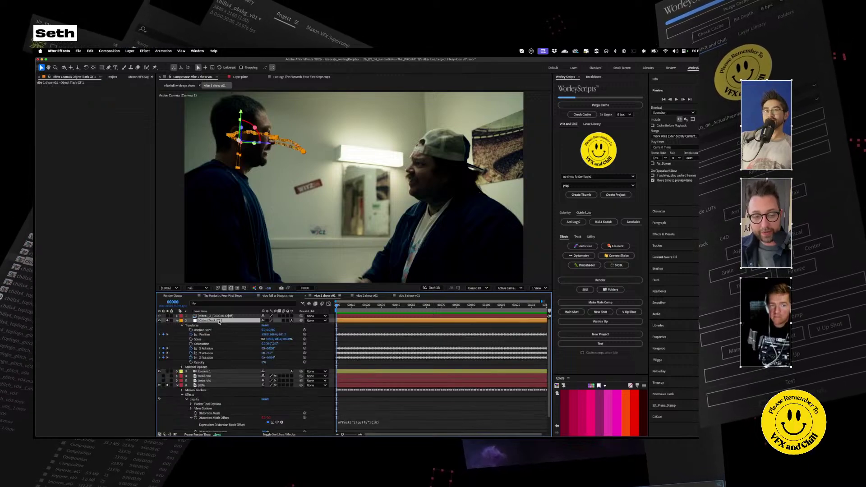
pyautogui.click(177, 321)
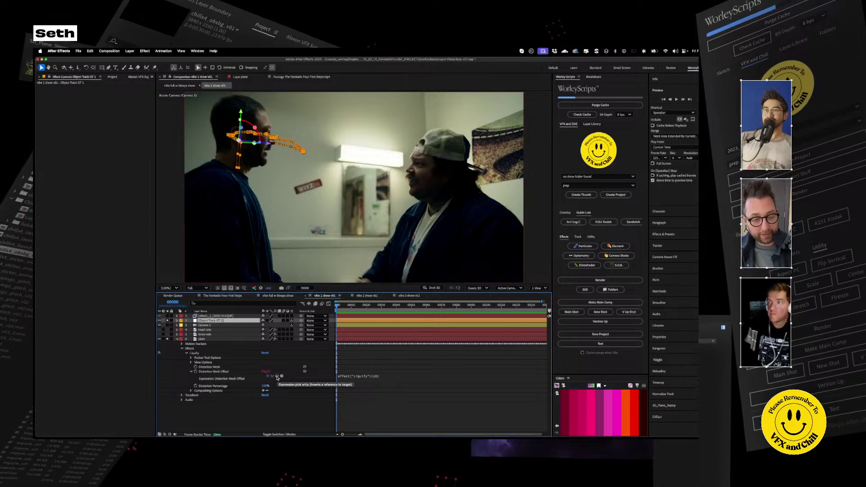
pyautogui.moveTo(277, 378); pyautogui.dragTo(218, 321)
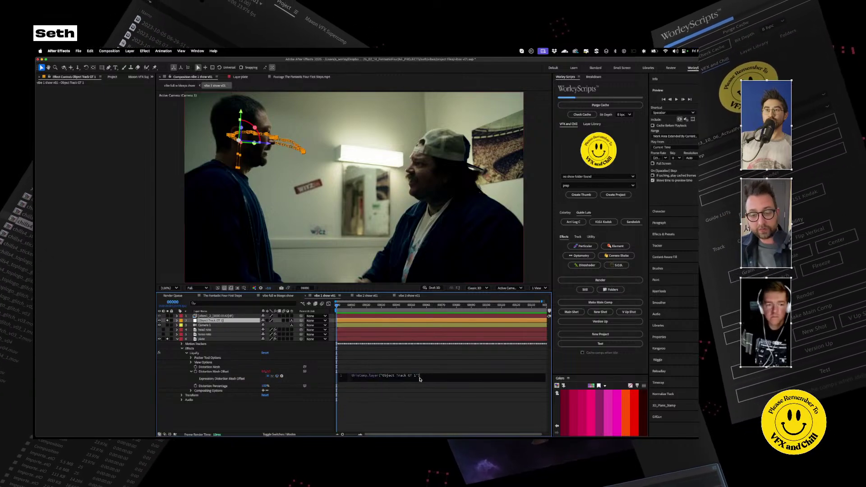
pyautogui.write('.')
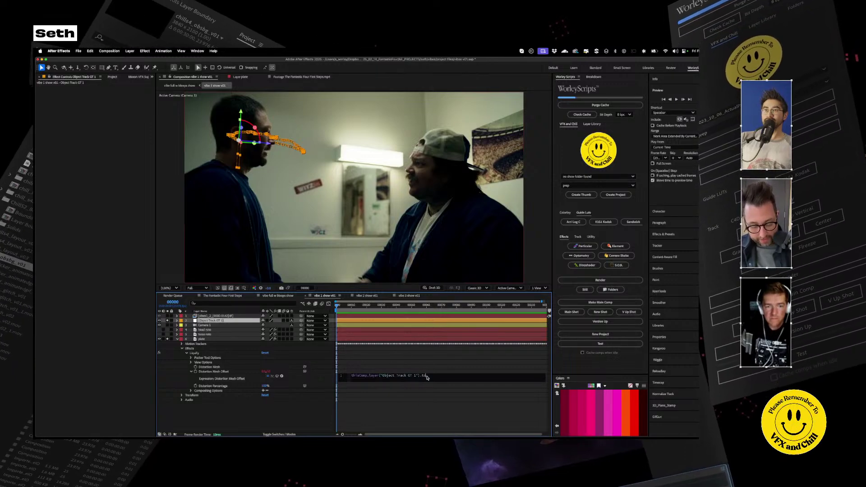
pyautogui.write('toC')
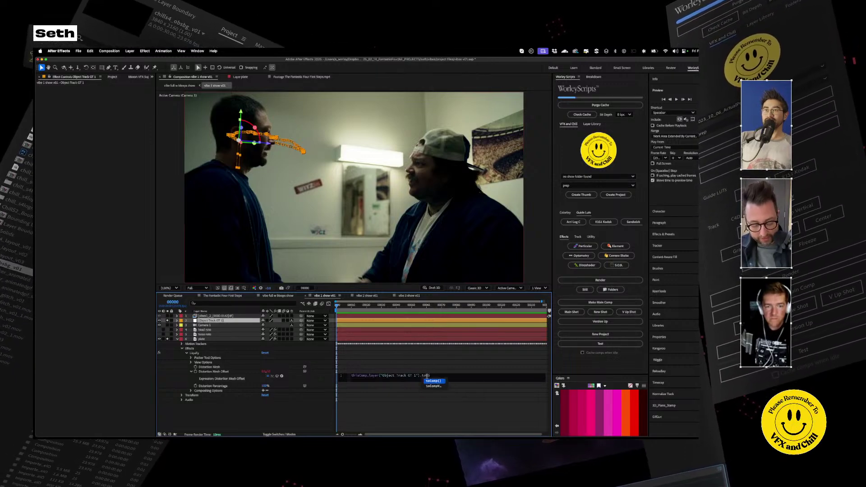
pyautogui.write('omp')
pyautogui.press('Return')
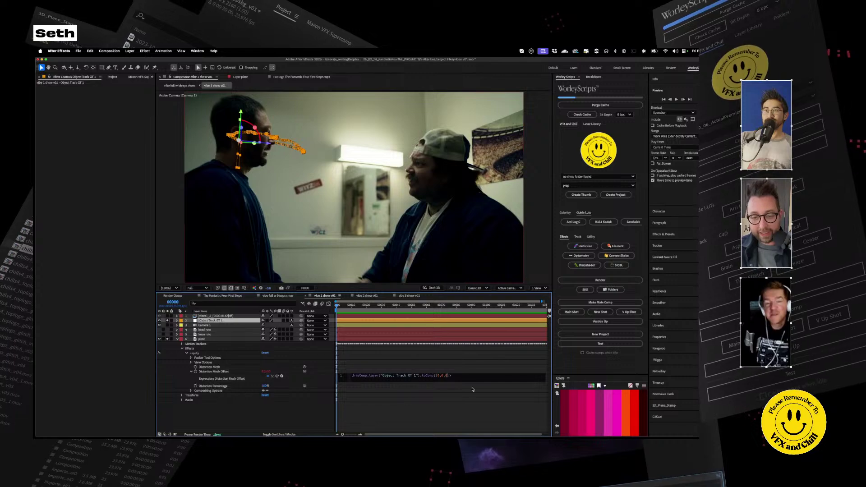
pyautogui.click(361, 348)
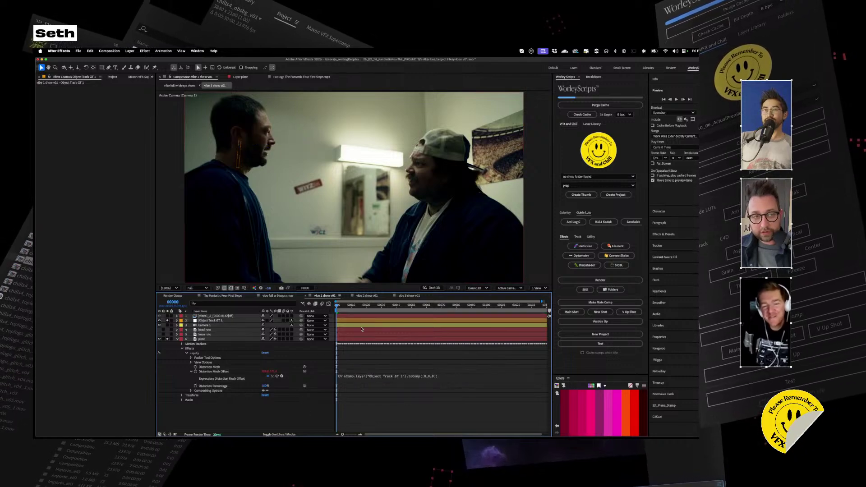
# Select the plate layer and scrub the first frames to check the linked Distortion Mesh Offset
pyautogui.click(201, 340)
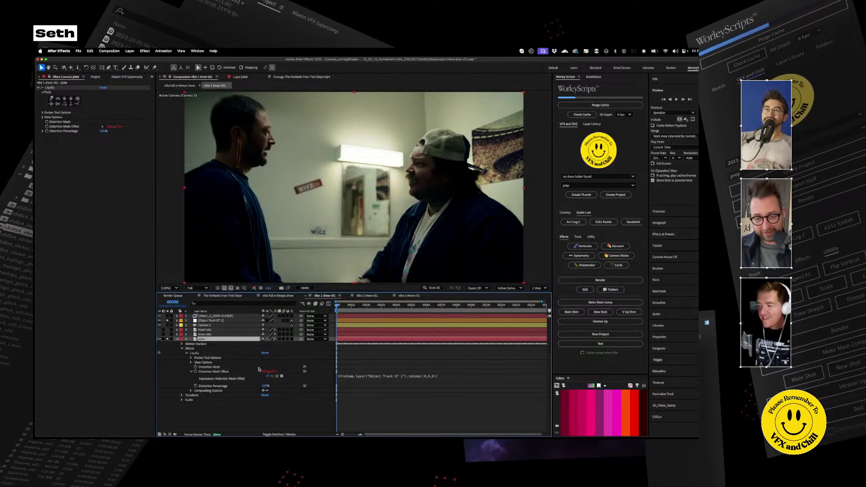
pyautogui.moveTo(369, 308); pyautogui.dragTo(338, 308)
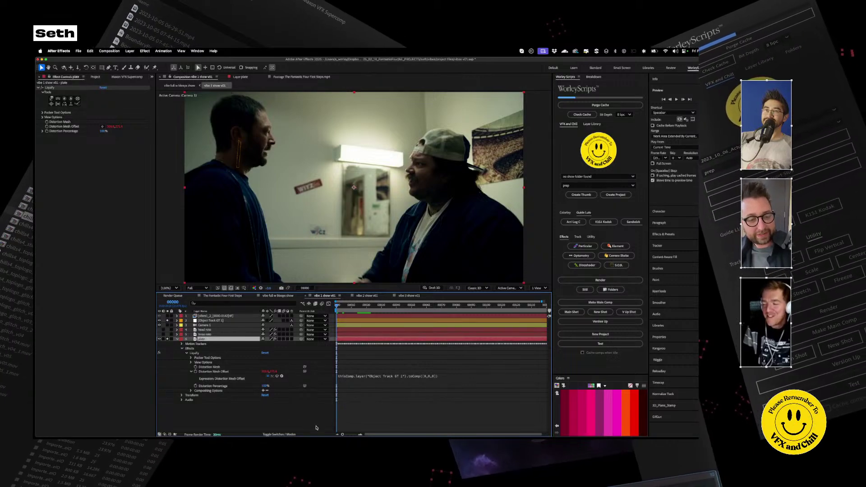
pyautogui.click(404, 382)
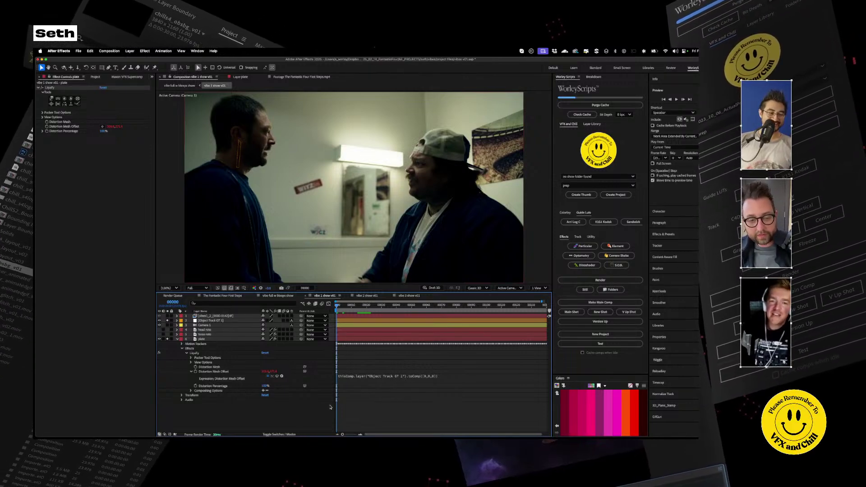
# Add a text layer reading FACE beside the wall light
pyautogui.click(116, 67)
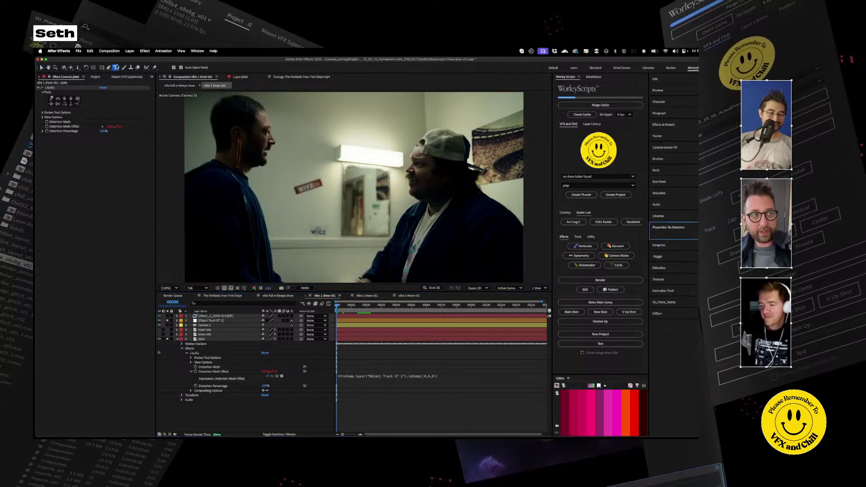
pyautogui.click(456, 276)
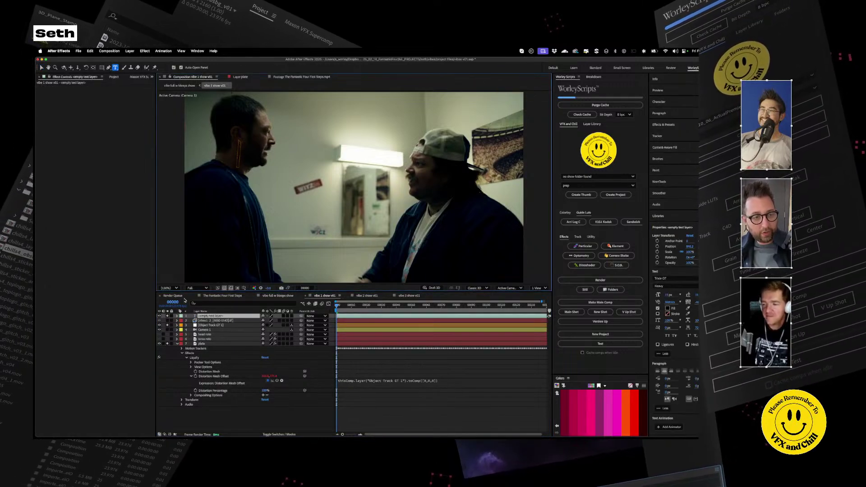
pyautogui.click(220, 316)
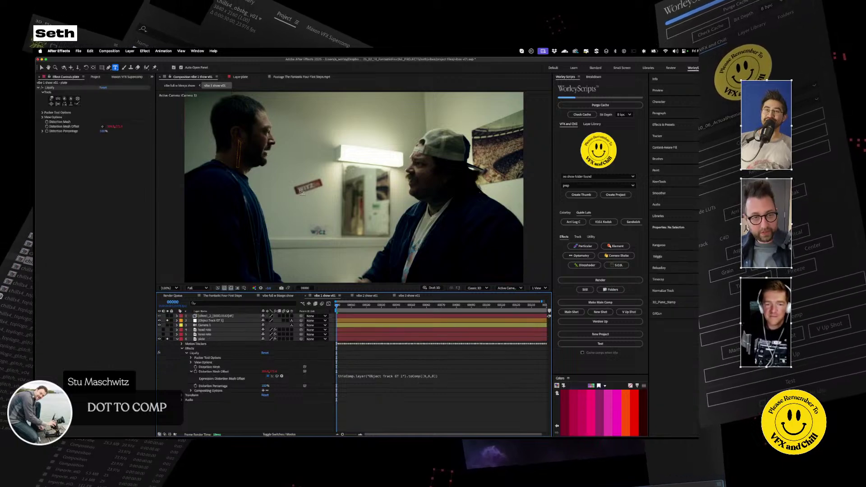
pyautogui.click(336, 143)
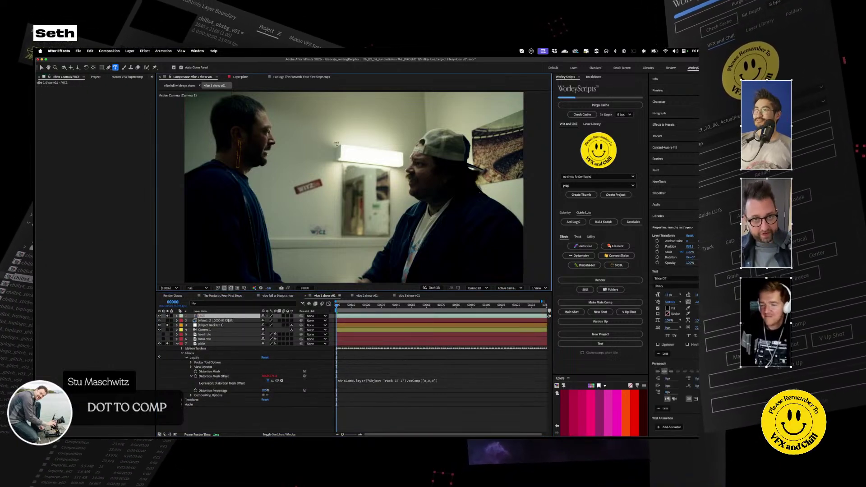
pyautogui.click(42, 67)
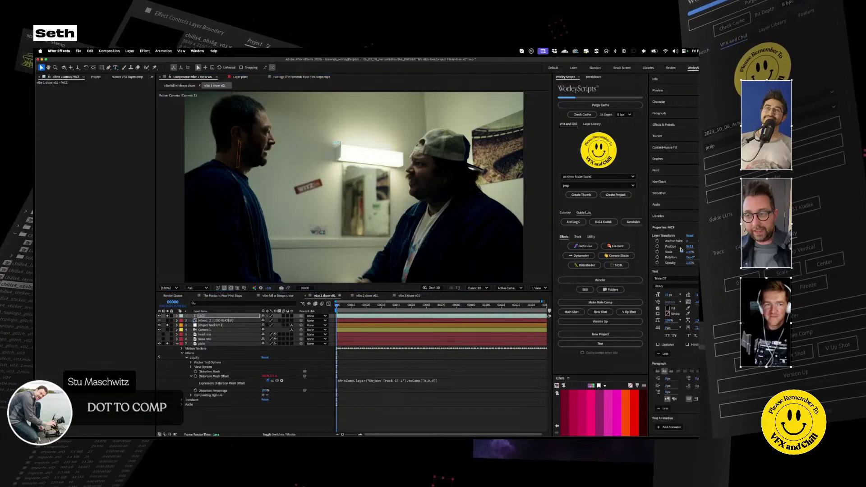
# Scale the FACE text layer up until it is large enough to read in the frame
pyautogui.click(670, 309)
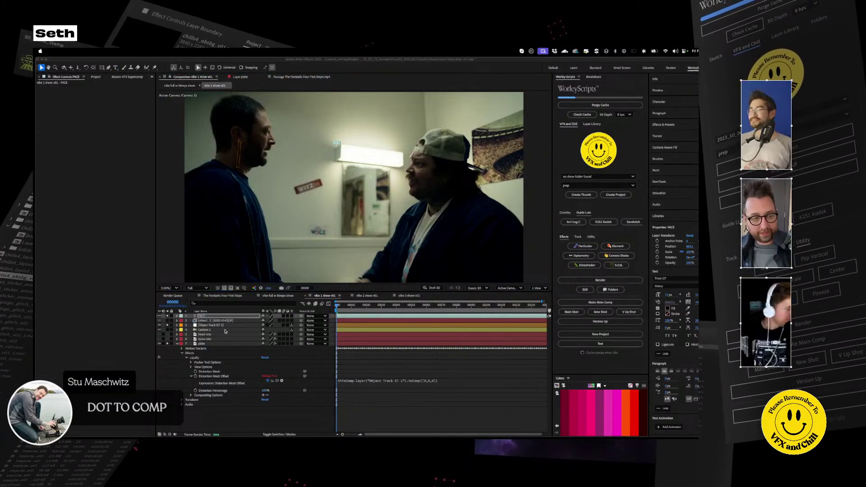
pyautogui.click(244, 321)
pyautogui.click(250, 317)
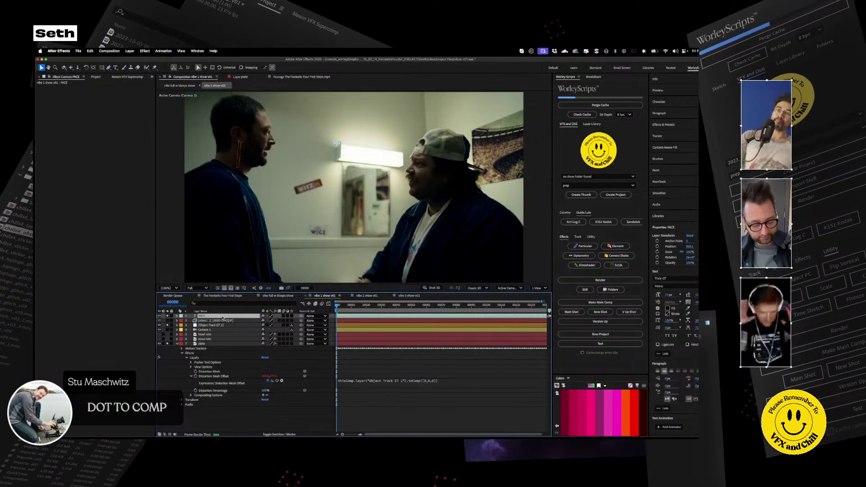
pyautogui.press('s')
pyautogui.moveTo(270, 320); pyautogui.dragTo(528, 317)
# Drive the FACE layer's Position from the Object Track GT 1 null with an expression ending in toComp([0,0])
pyautogui.press('p')
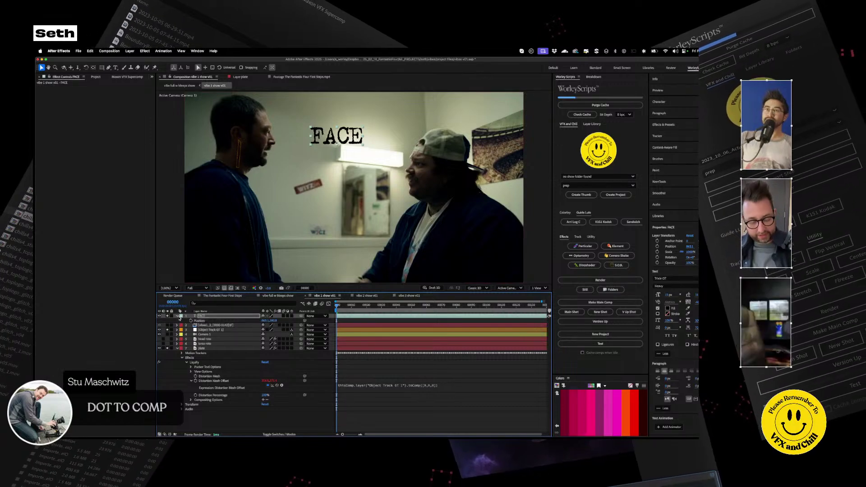
pyautogui.keyDown('alt'); pyautogui.click(192, 320); pyautogui.keyUp('alt')
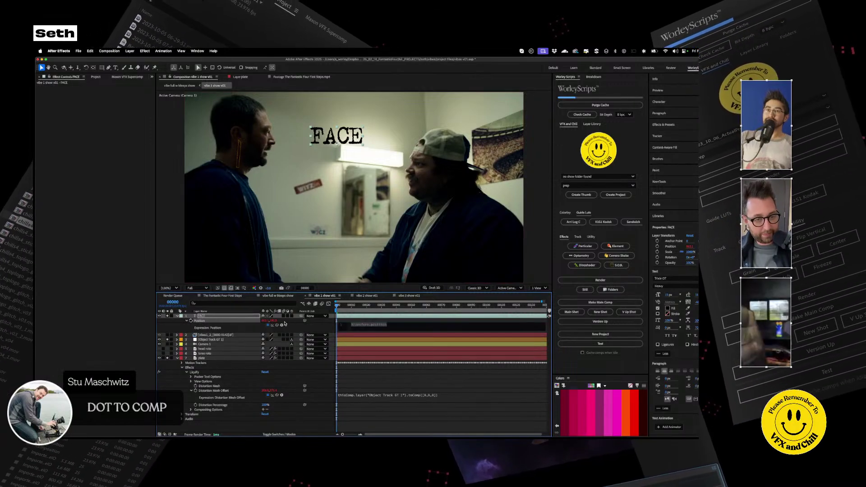
pyautogui.moveTo(272, 324); pyautogui.dragTo(214, 342)
pyautogui.moveTo(210, 342); pyautogui.dragTo(210, 341)
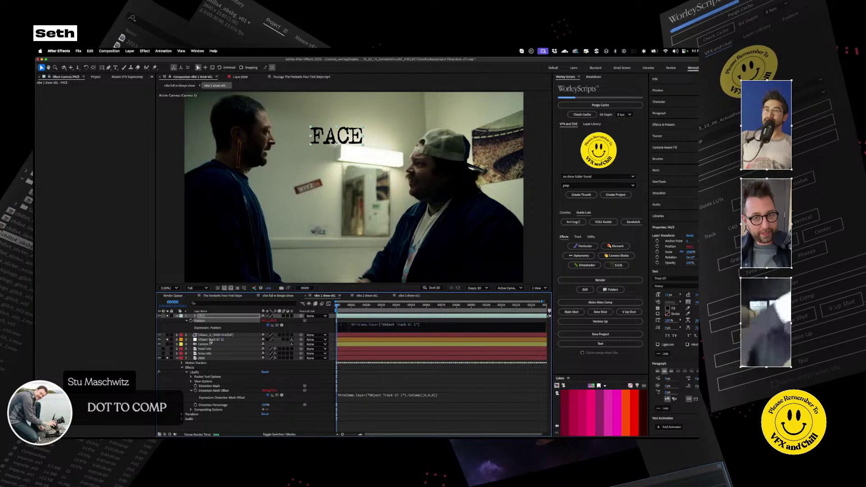
pyautogui.write('toComp([0,0')
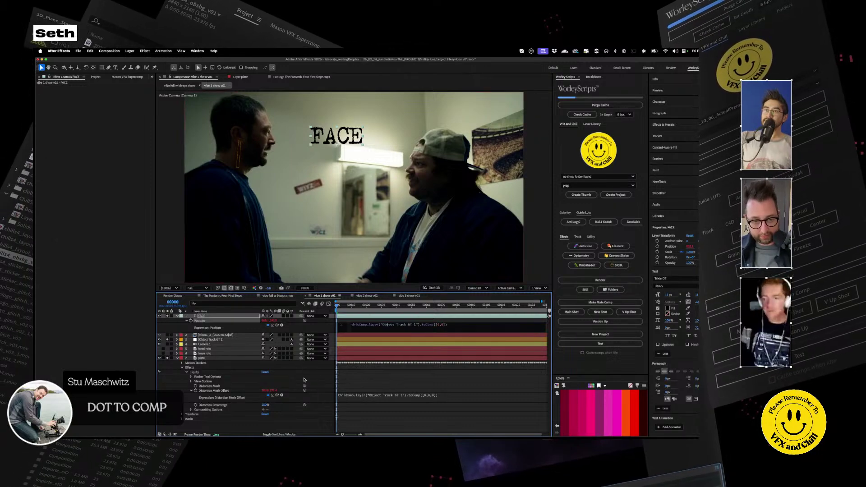
pyautogui.click(304, 380)
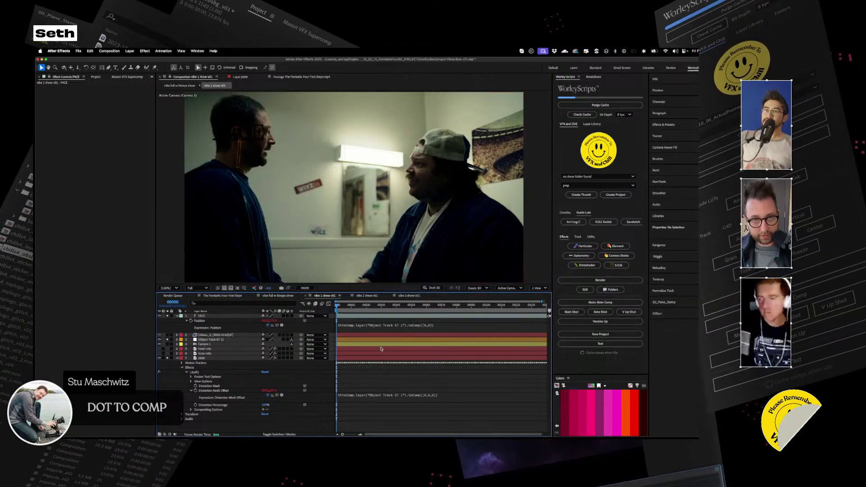
# Change the FACE text's fill color to white
pyautogui.click(202, 316)
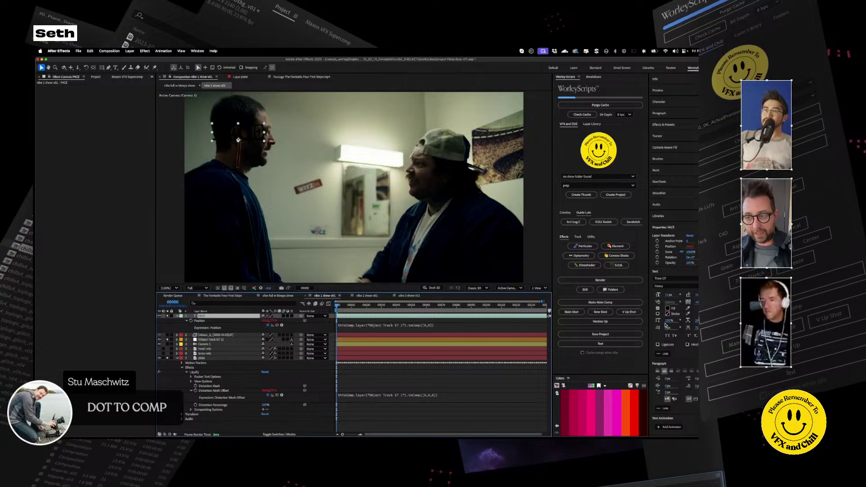
pyautogui.click(668, 309)
pyautogui.click(320, 217)
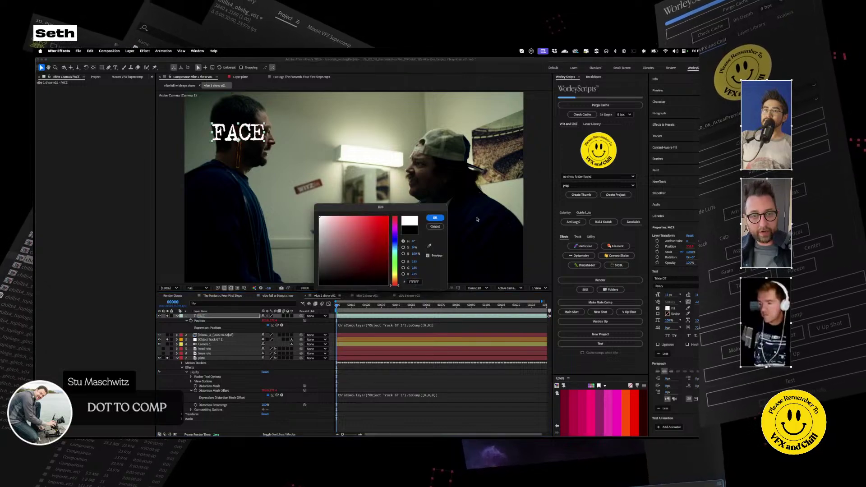
pyautogui.click(434, 219)
# Play back the FACE text following the actor's head, stop the preview and delete the text layer
pyautogui.press('space')
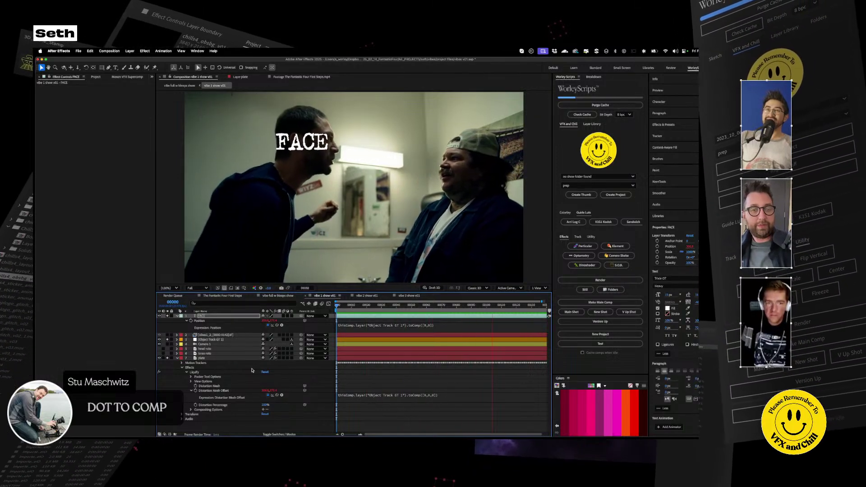
pyautogui.click(230, 317)
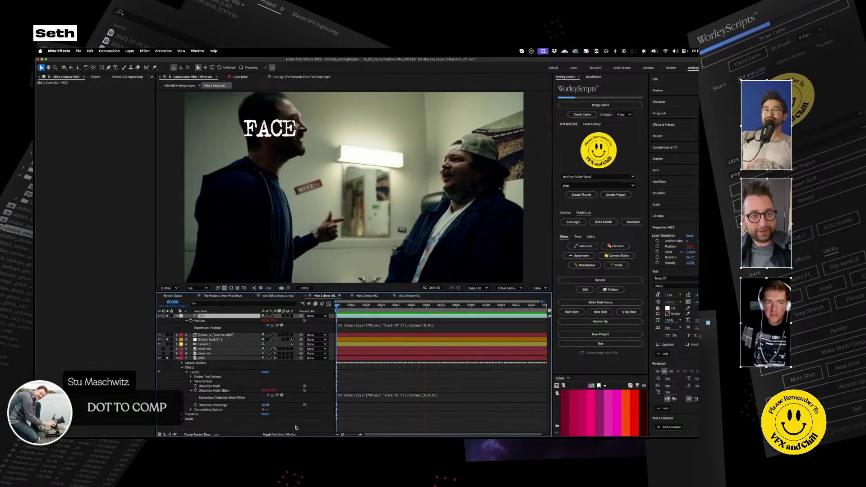
pyautogui.press('space')
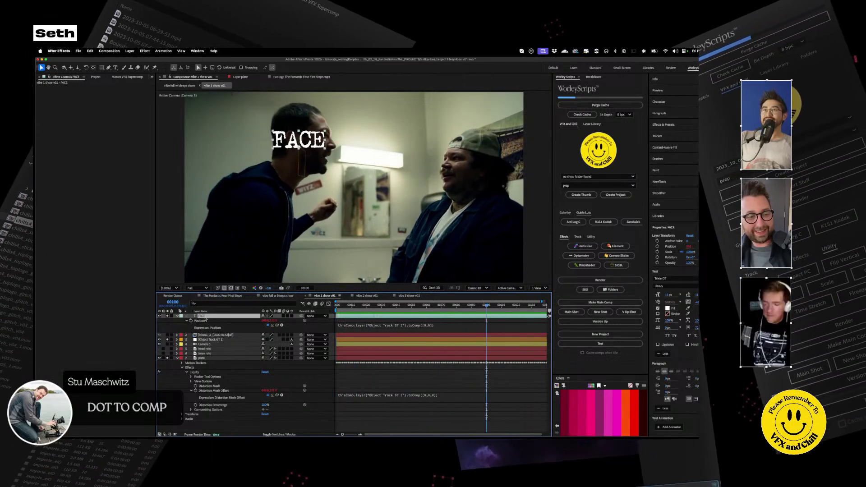
pyautogui.press('Delete')
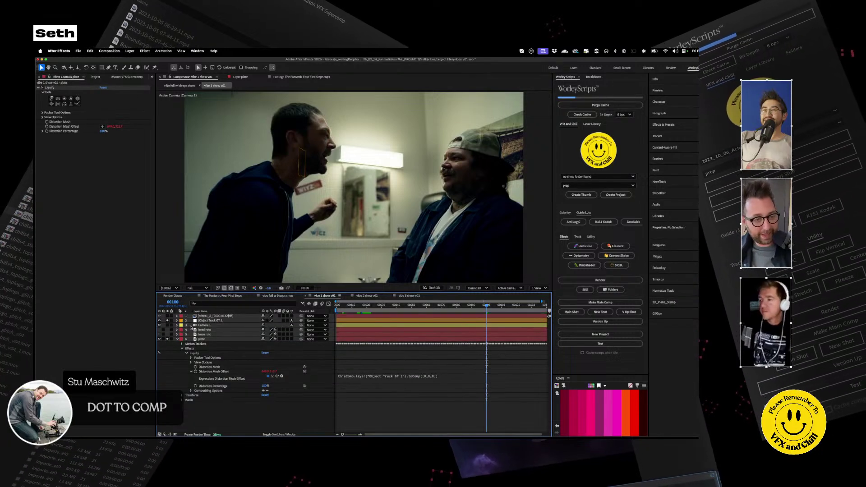
# Disable the plate's Distortion Mesh Offset expression and pucker the actor's head with a smaller Liquify brush
pyautogui.click(200, 339)
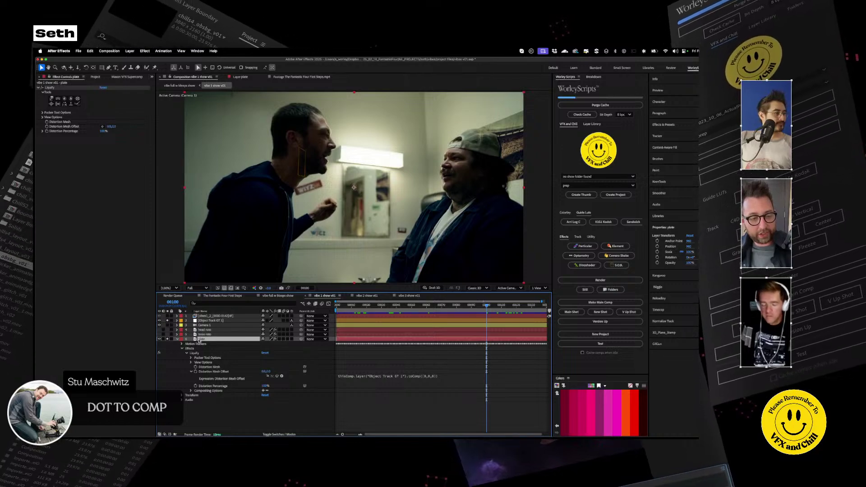
pyautogui.click(49, 88)
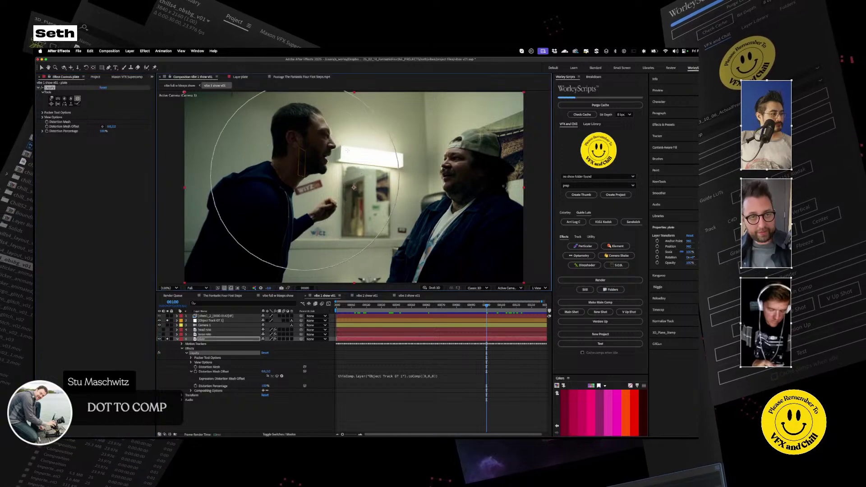
pyautogui.moveTo(277, 187)
pyautogui.mouseDown()
pyautogui.moveTo(336, 165)
pyautogui.moveTo(314, 167)
pyautogui.mouseUp()
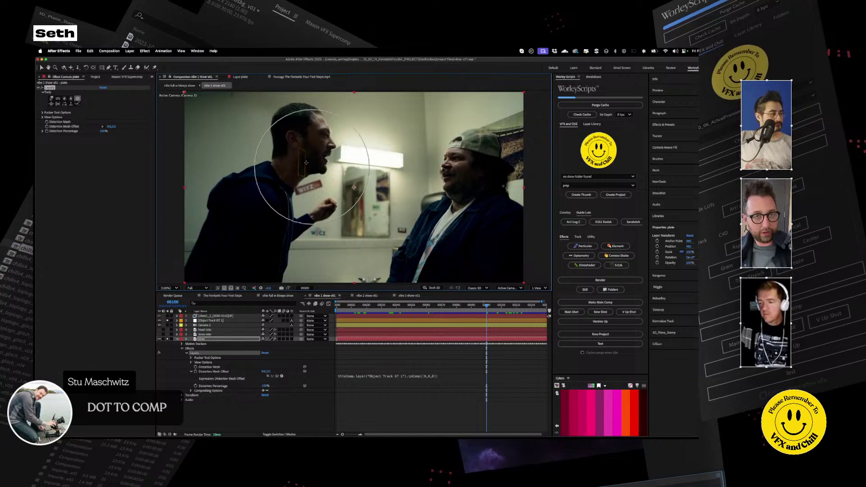
pyautogui.moveTo(302, 135); pyautogui.dragTo(311, 159)
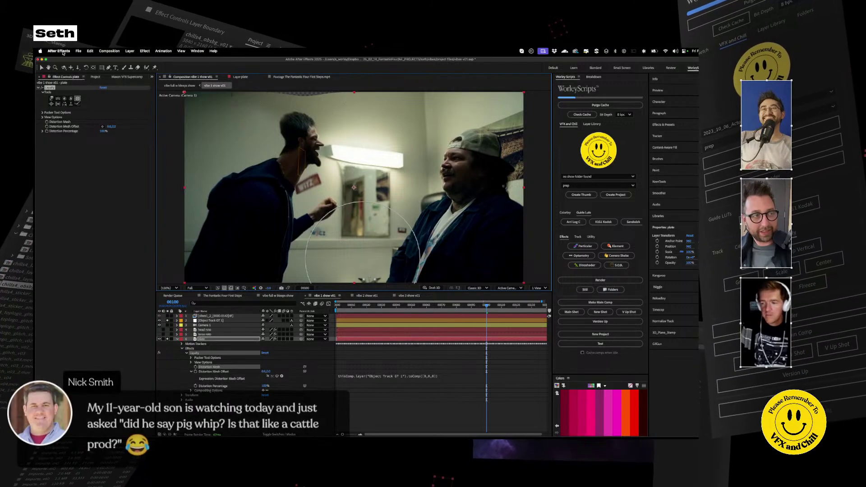
# Undo the pucker distortion and re-enable the expression on the plate's Distortion Mesh Offset
pyautogui.moveTo(486, 305)
pyautogui.mouseDown()
pyautogui.moveTo(397, 307)
pyautogui.moveTo(536, 309)
pyautogui.moveTo(428, 307)
pyautogui.moveTo(496, 307)
pyautogui.moveTo(439, 307)
pyautogui.moveTo(487, 308)
pyautogui.moveTo(446, 308)
pyautogui.moveTo(482, 315)
pyautogui.mouseUp()
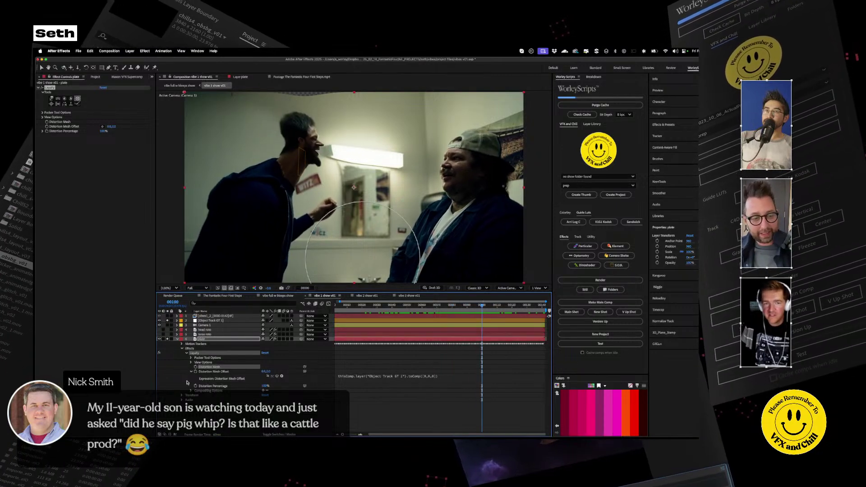
pyautogui.click(268, 376)
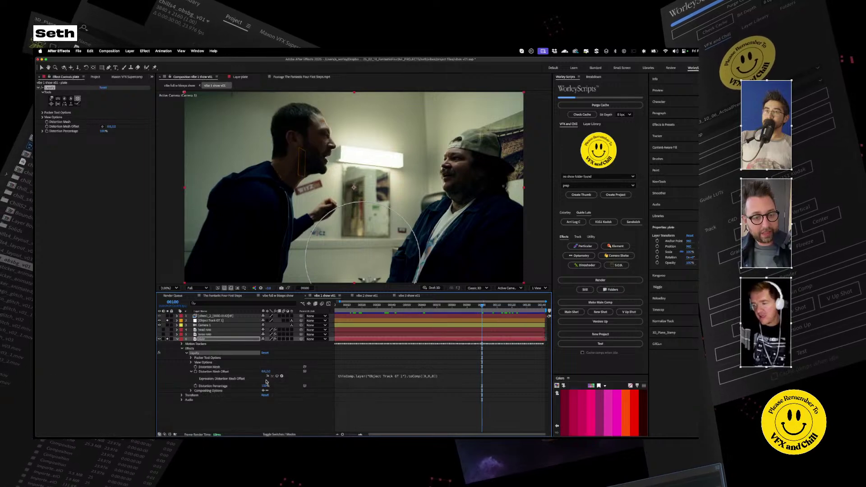
pyautogui.click(267, 376)
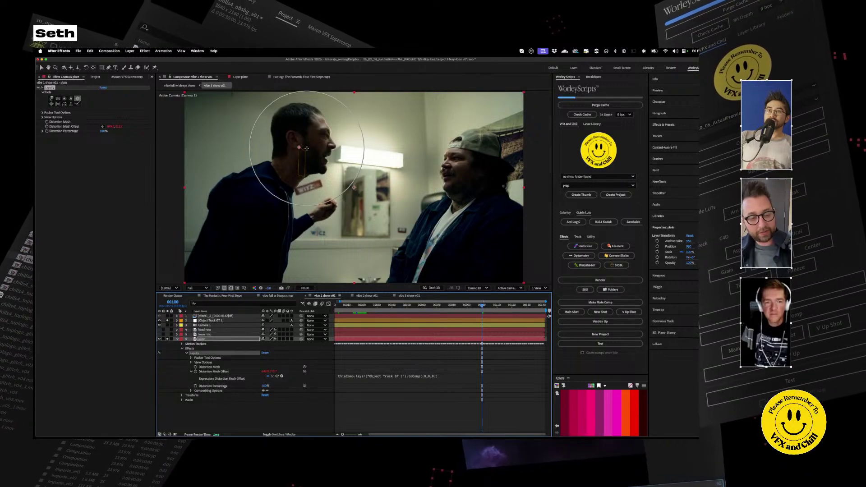
# Shrink the actor's head with a large Liquify pucker brush on the plate and play back how the distortion follows the head
pyautogui.moveTo(299, 144)
pyautogui.mouseDown()
pyautogui.moveTo(298, 128)
pyautogui.moveTo(293, 156)
pyautogui.moveTo(306, 147)
pyautogui.mouseUp()
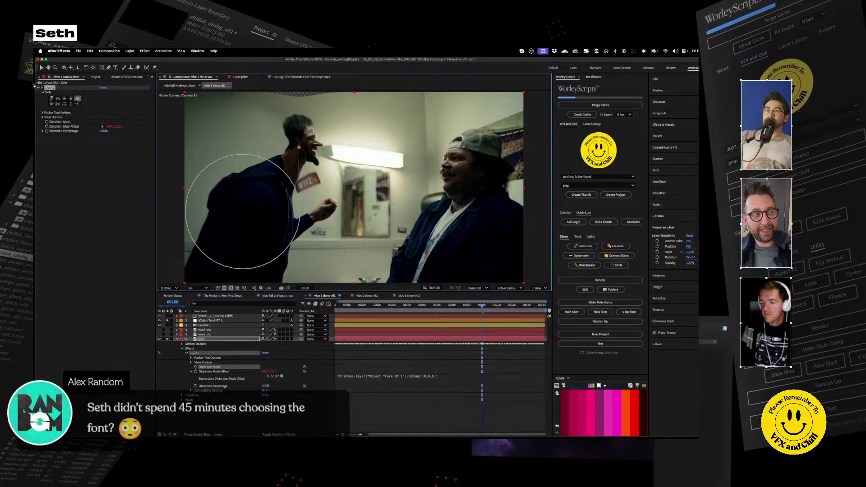
pyautogui.click(41, 67)
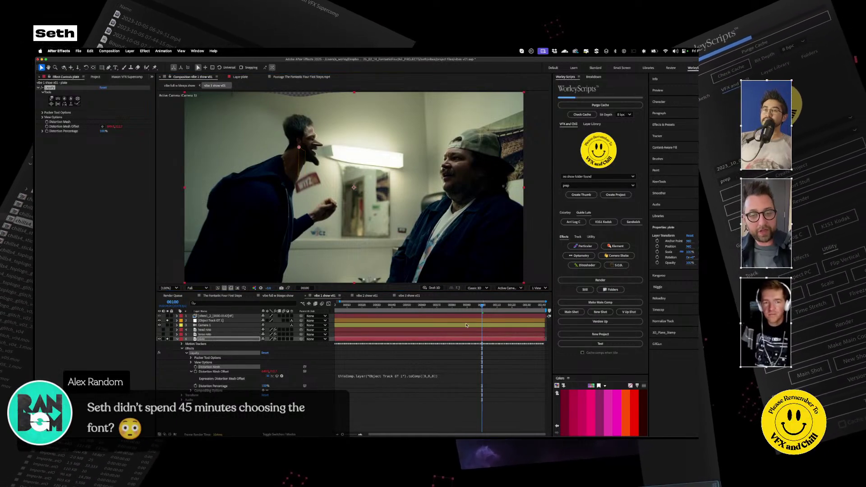
pyautogui.click(479, 307)
pyautogui.press('space')
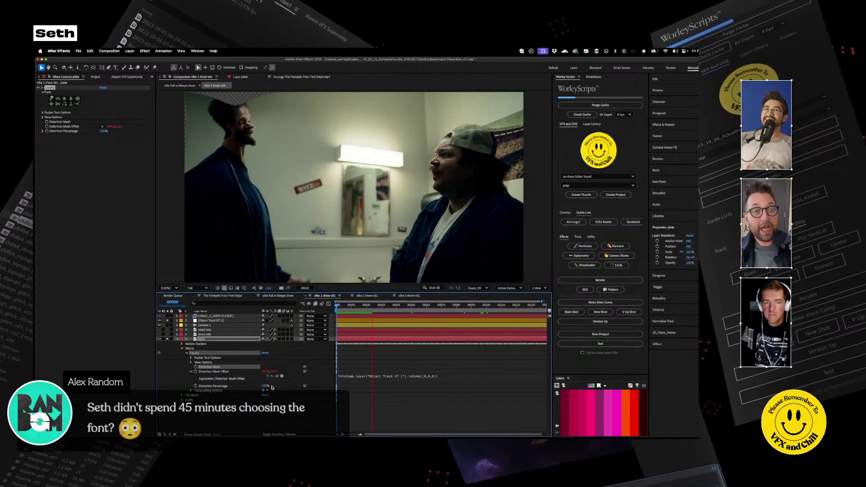
pyautogui.press('space')
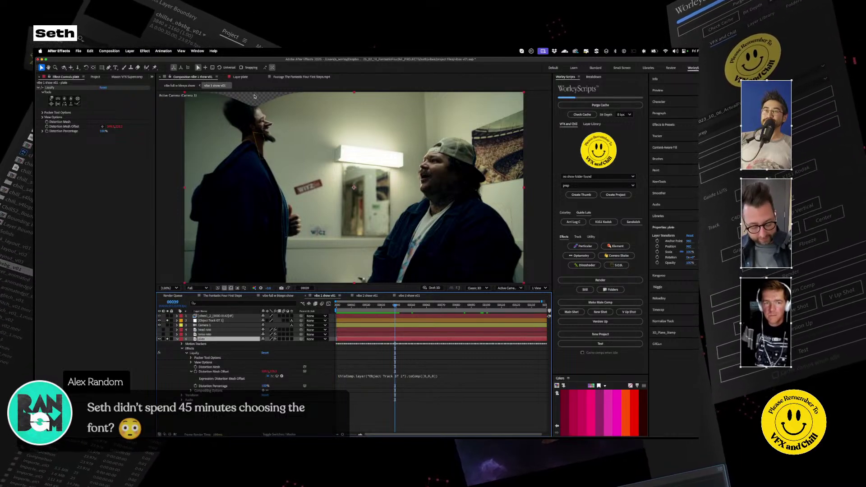
# Add CC RepeTile to the plate, place it above Liquify in the effect order and set its Tiling to Slide
pyautogui.hotkey('ctrl', 'space')
pyautogui.write('repe')
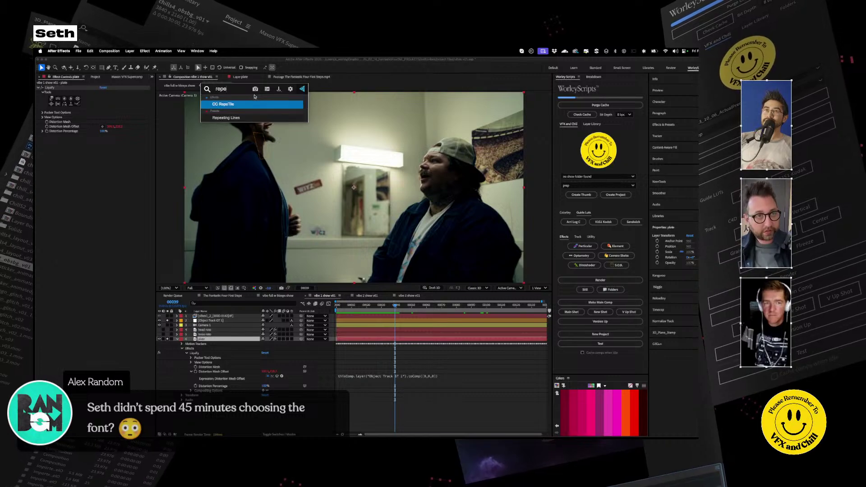
pyautogui.press('Return')
pyautogui.moveTo(56, 190); pyautogui.dragTo(49, 90)
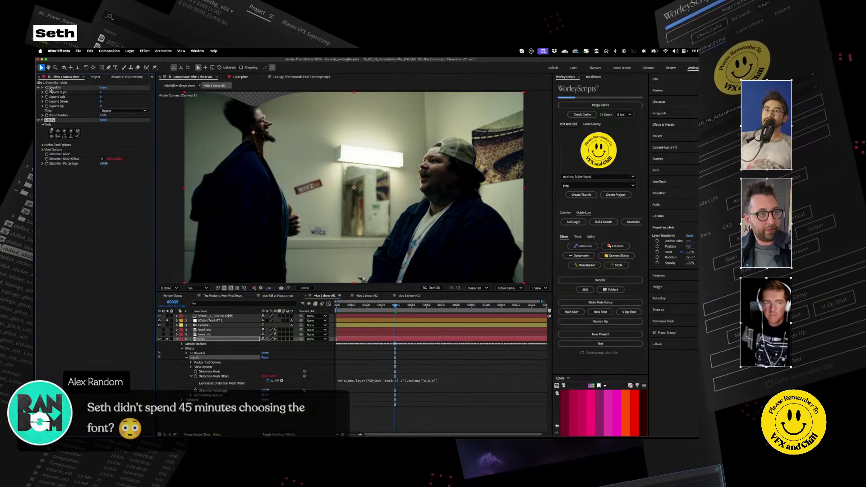
pyautogui.click(123, 111)
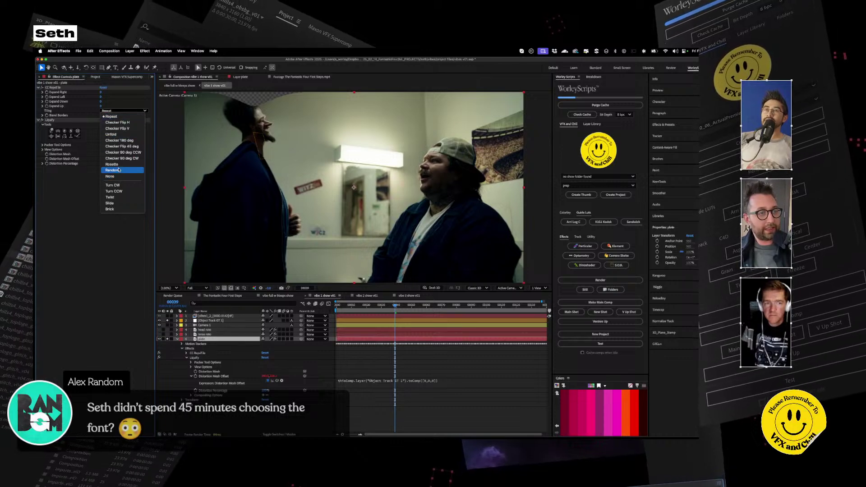
pyautogui.click(110, 203)
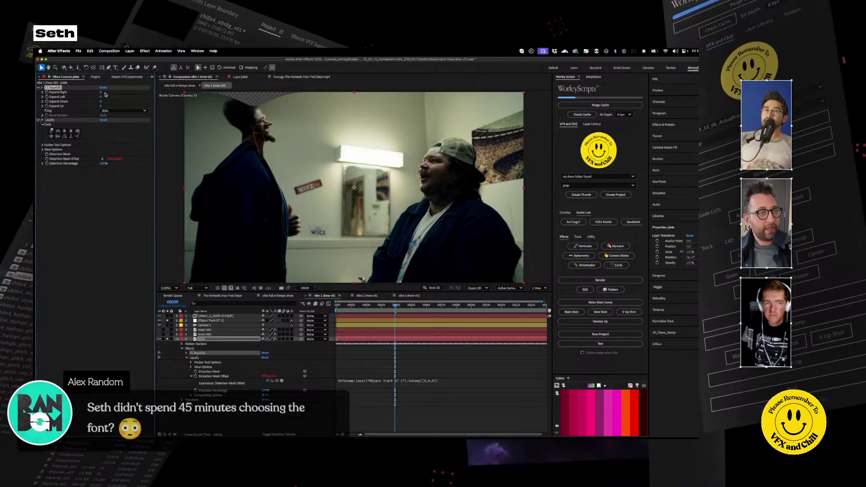
# Extend the plate upward and to the left with CC RepeTile, trying Unfold tiling before returning to Slide
pyautogui.moveTo(100, 106); pyautogui.dragTo(185, 108)
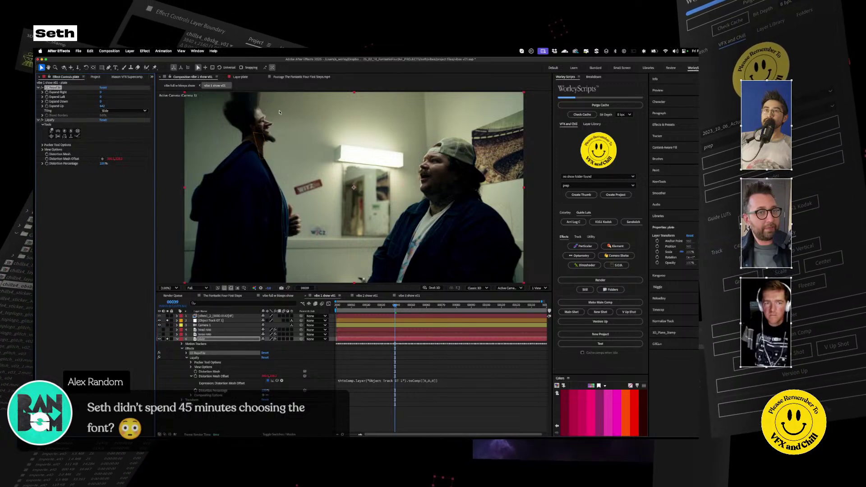
pyautogui.moveTo(365, 305); pyautogui.dragTo(337, 305)
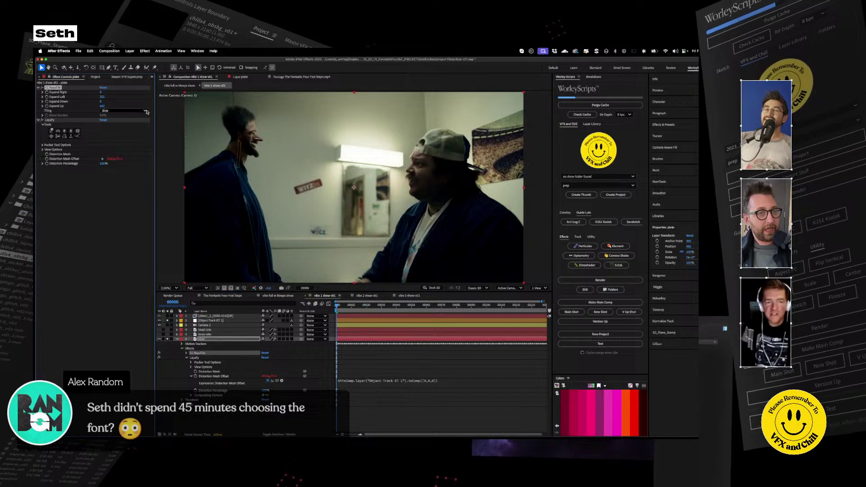
pyautogui.click(125, 111)
pyautogui.click(136, 132)
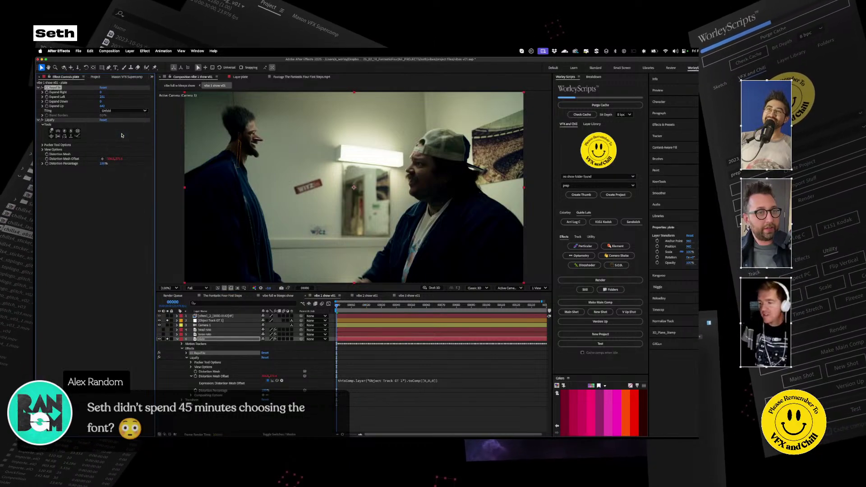
pyautogui.click(126, 111)
pyautogui.click(113, 203)
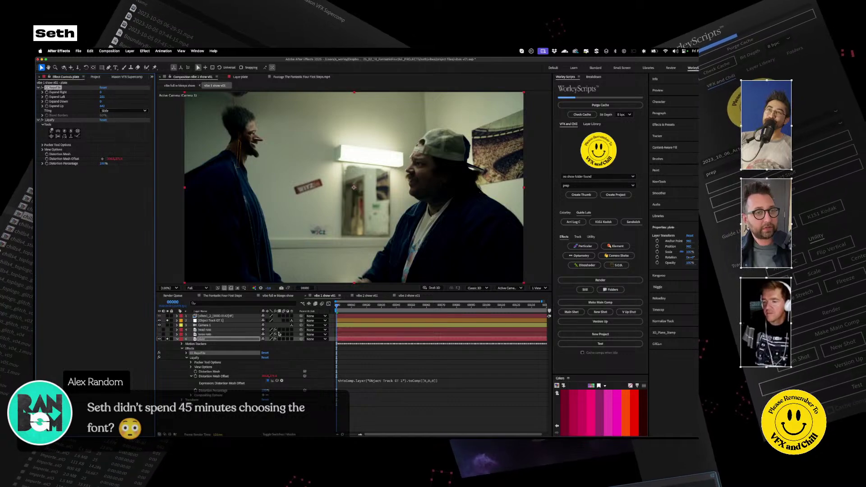
# Play back the soloed plate from the first frame to check the tracked head distortion and the filled edges
pyautogui.click(328, 392)
pyautogui.press('space')
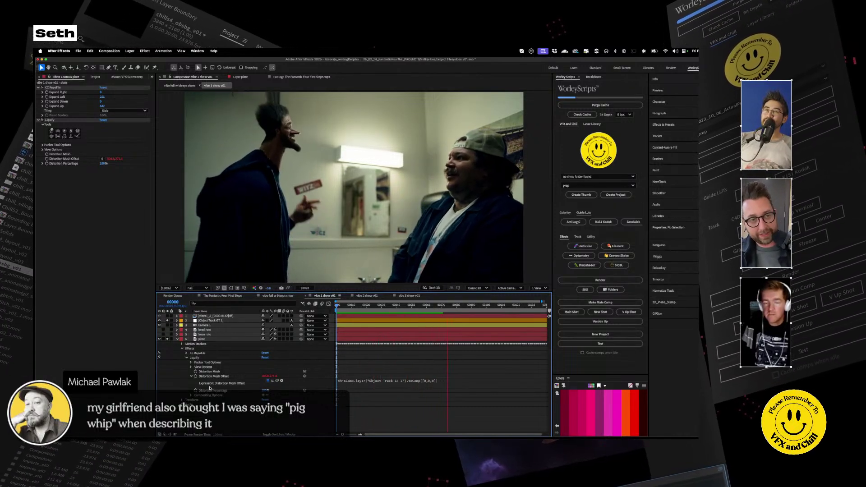
pyautogui.press('space')
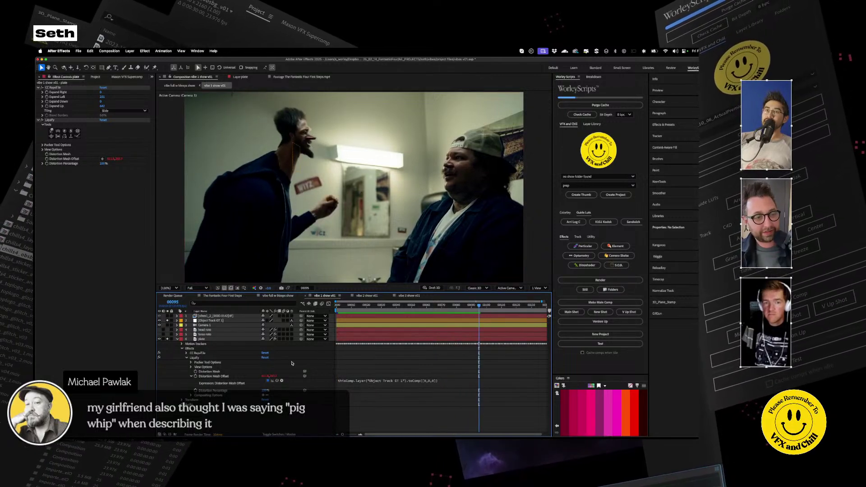
# Turn off solo on the plate and Object Track layers and play back the composite with the rock head
pyautogui.click(167, 339)
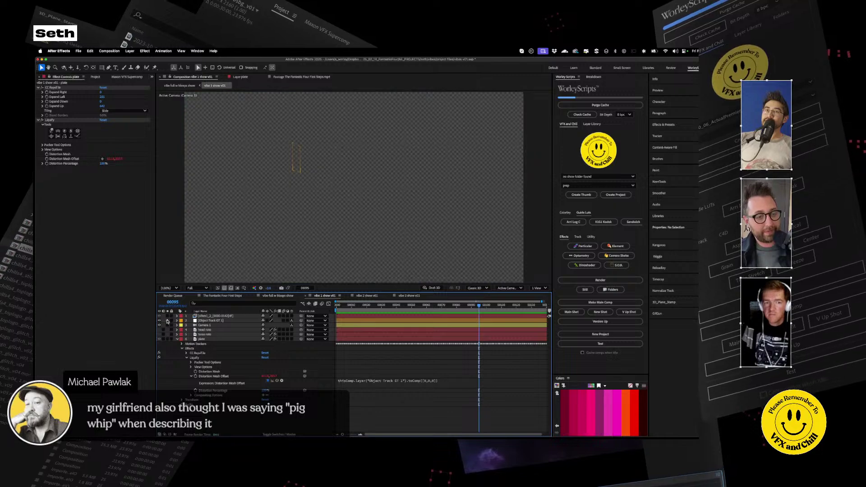
pyautogui.press('space')
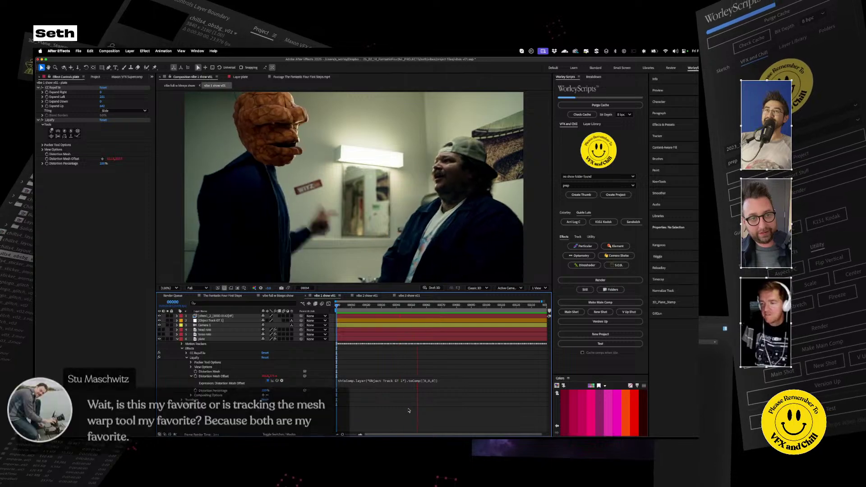
pyautogui.press('space')
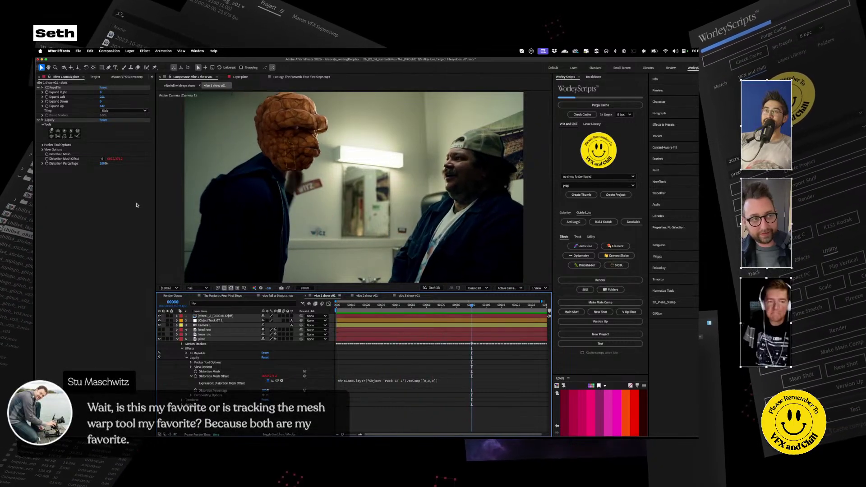
# Delete the Liquify and CC RepeTile effects from the plate layer
pyautogui.click(203, 340)
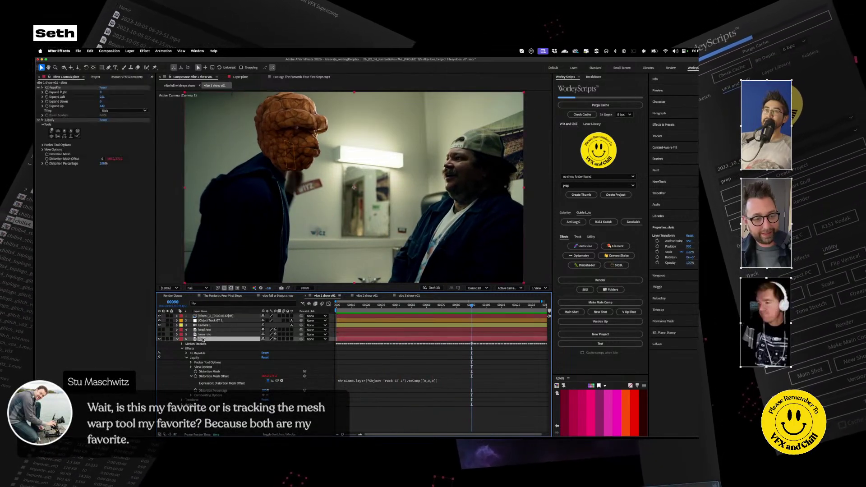
pyautogui.click(195, 358)
pyautogui.press('Delete')
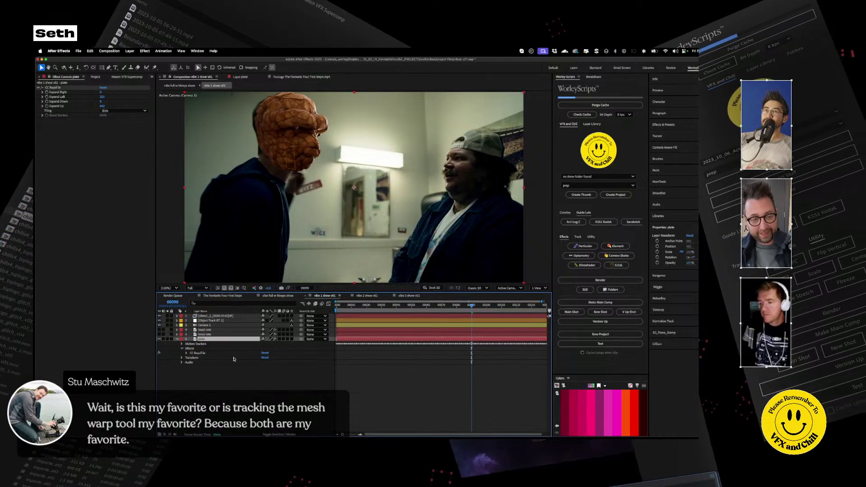
pyautogui.click(246, 394)
pyautogui.click(53, 92)
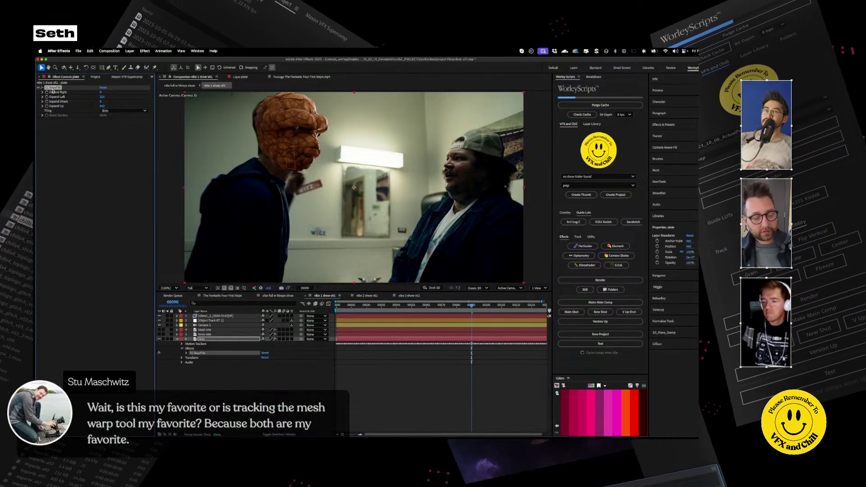
pyautogui.press('Delete')
# Hide the rock head layer at the first frame and create a Content-Aware Fill reference frame of the plate in Photoshop
pyautogui.press('Home')
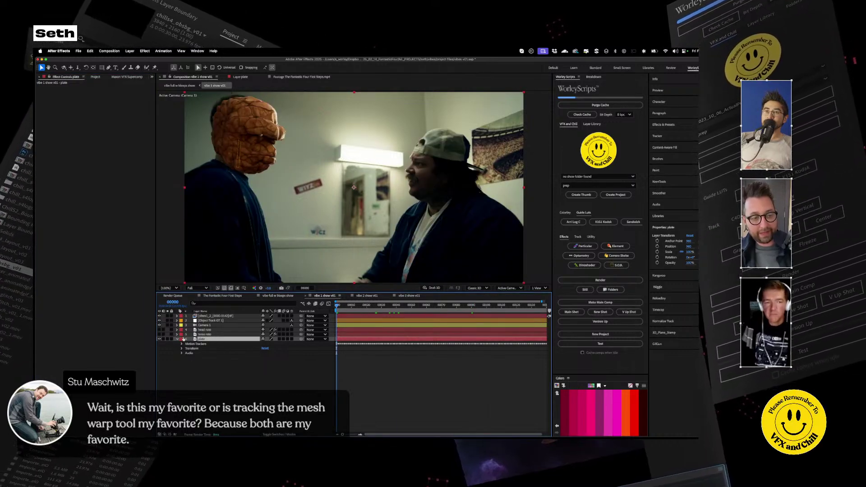
pyautogui.click(159, 317)
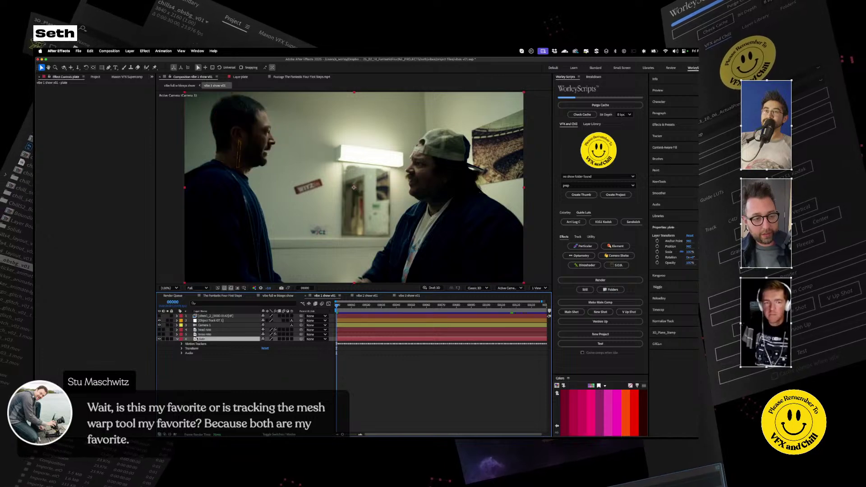
pyautogui.click(659, 135)
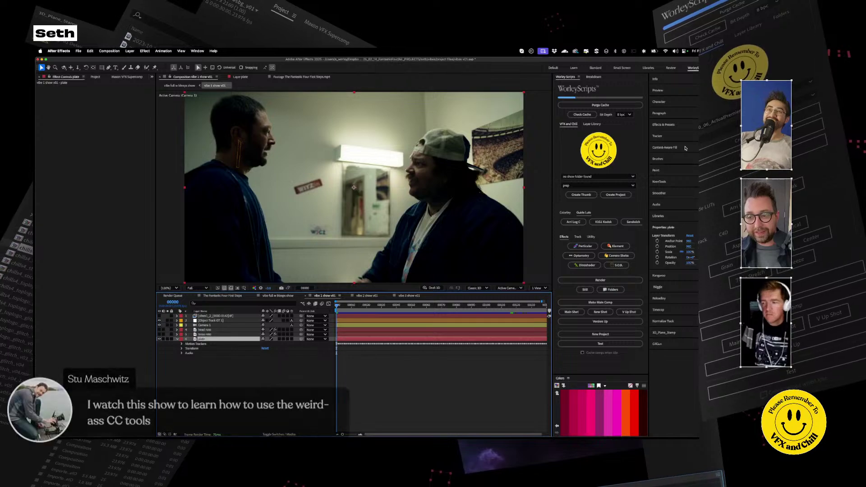
pyautogui.click(671, 147)
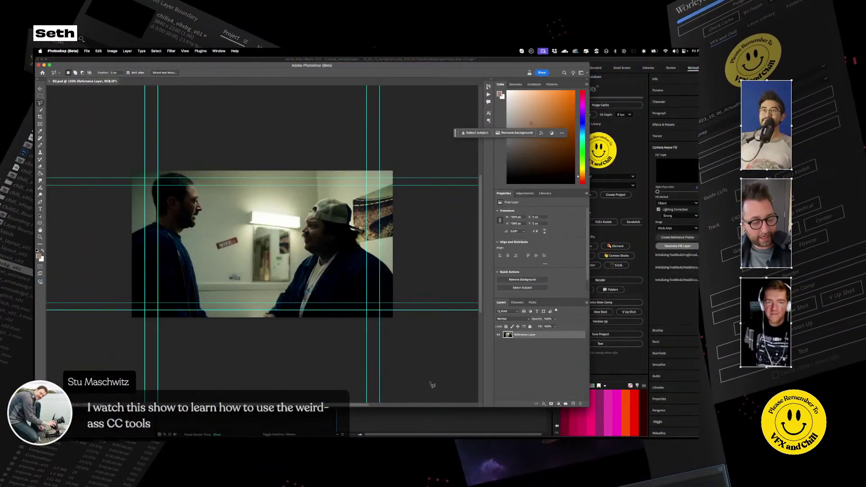
# Hide the guides, dismiss the update notice and lasso a selection around the bearded actor without the cap
pyautogui.press('super+semicolon')
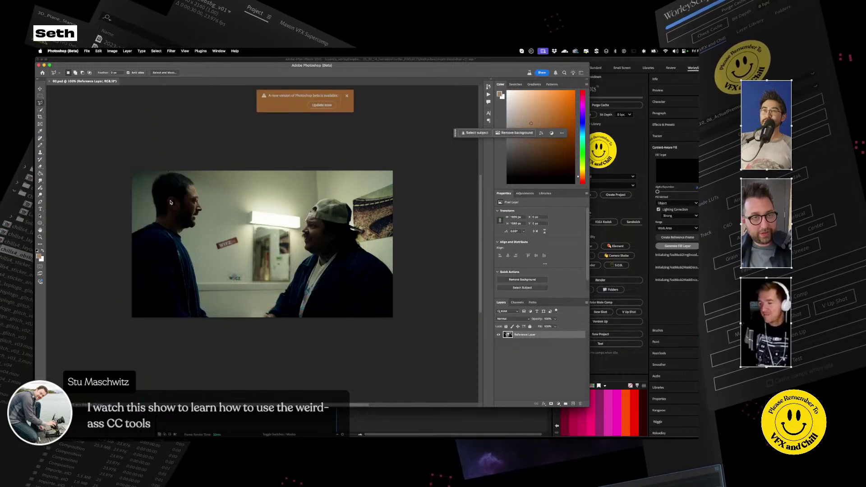
pyautogui.click(350, 99)
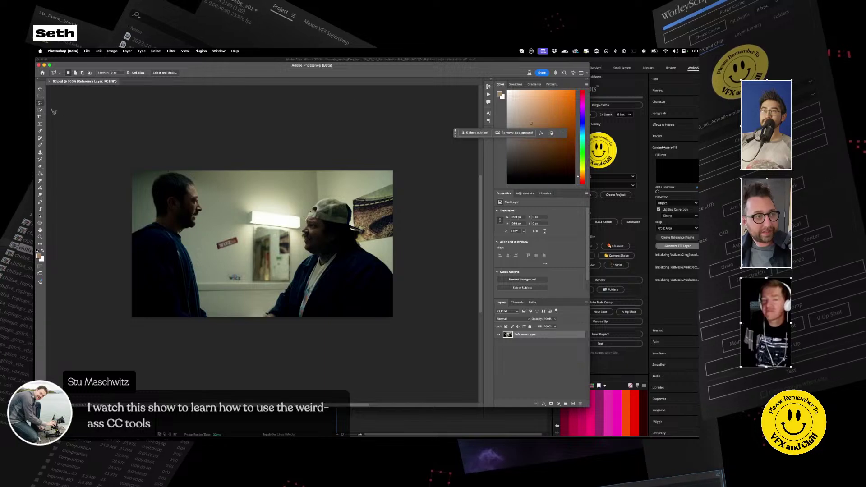
pyautogui.click(196, 175)
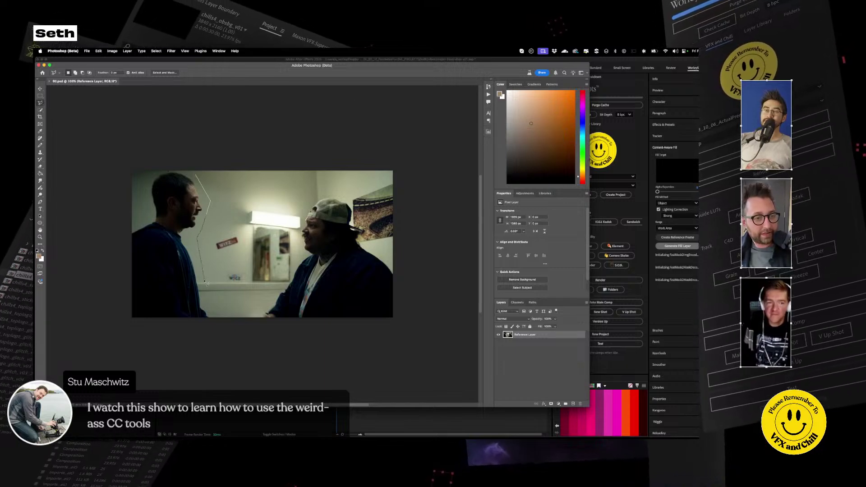
pyautogui.click(215, 324)
pyautogui.click(111, 326)
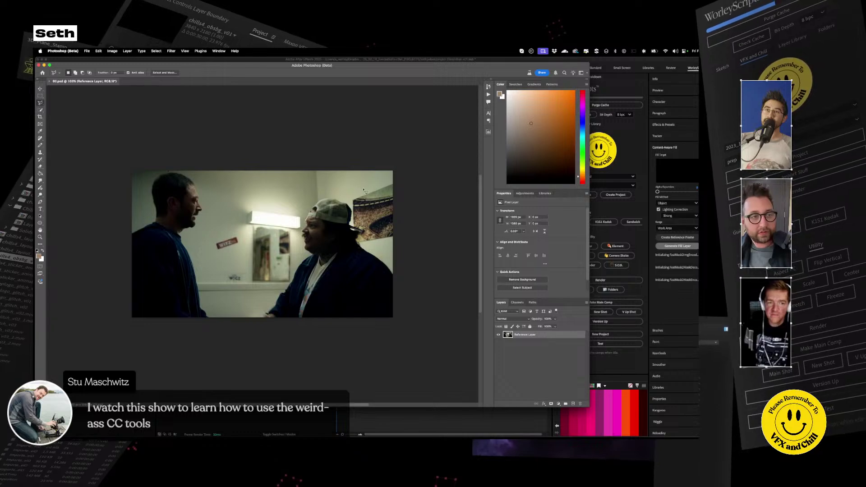
pyautogui.press('super+z')
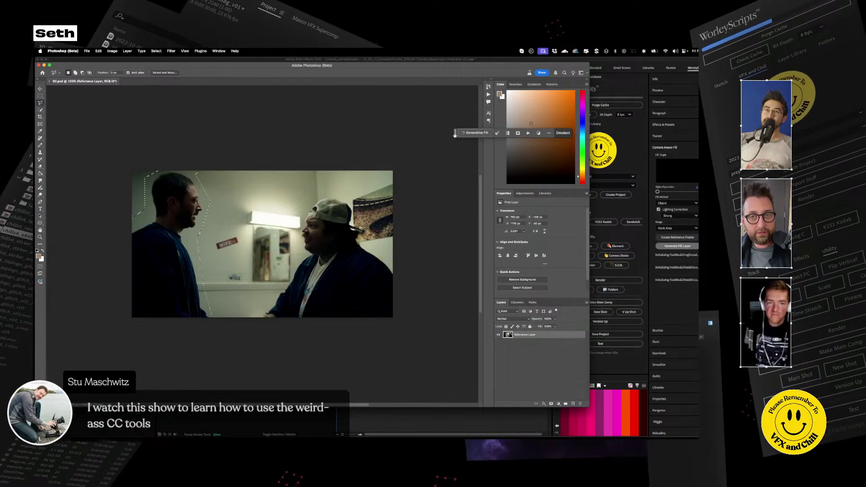
# Run Generative Fill on the selected actor with an empty prompt
pyautogui.moveTo(453, 133); pyautogui.dragTo(305, 128)
pyautogui.click(326, 128)
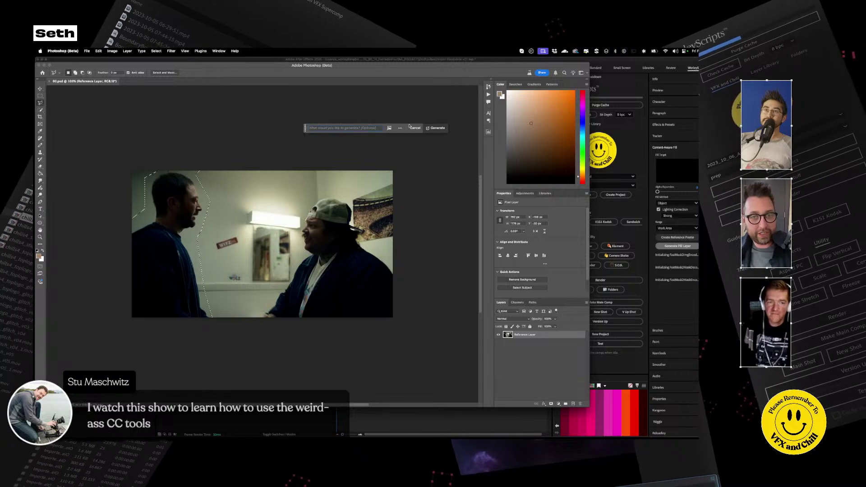
pyautogui.click(436, 128)
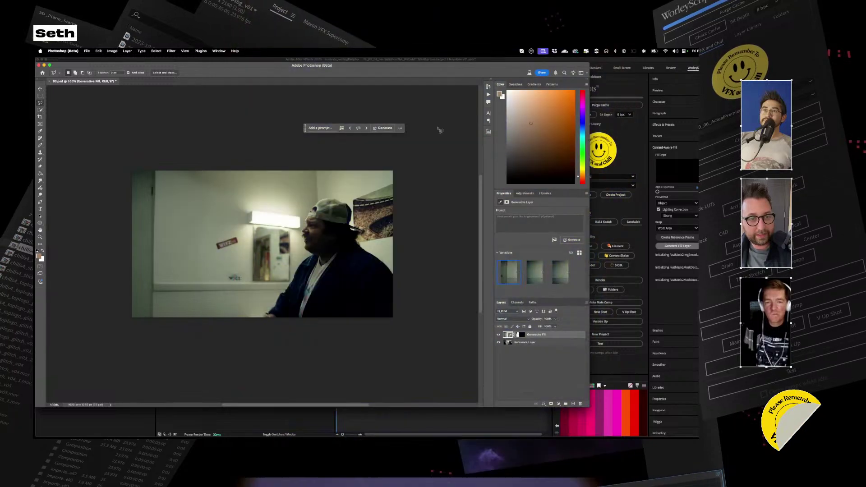
# Compare the fill variations, keep the third one, save the reference frame and switch back to After Effects
pyautogui.click(534, 275)
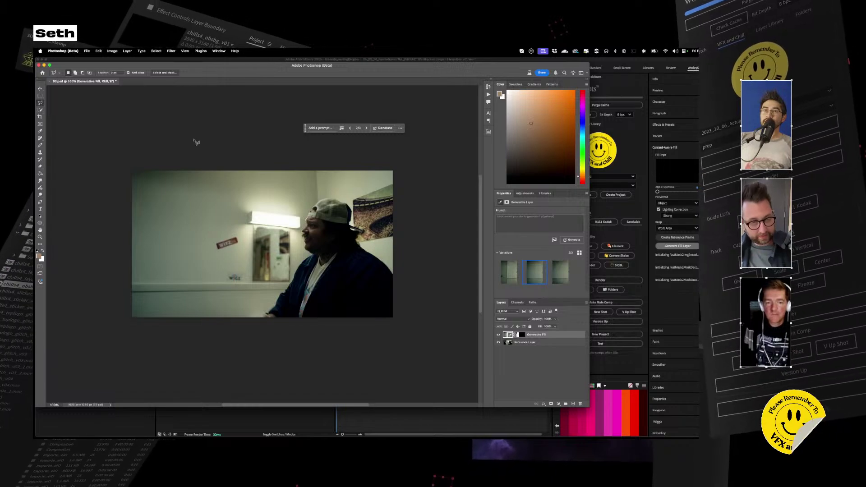
pyautogui.click(560, 272)
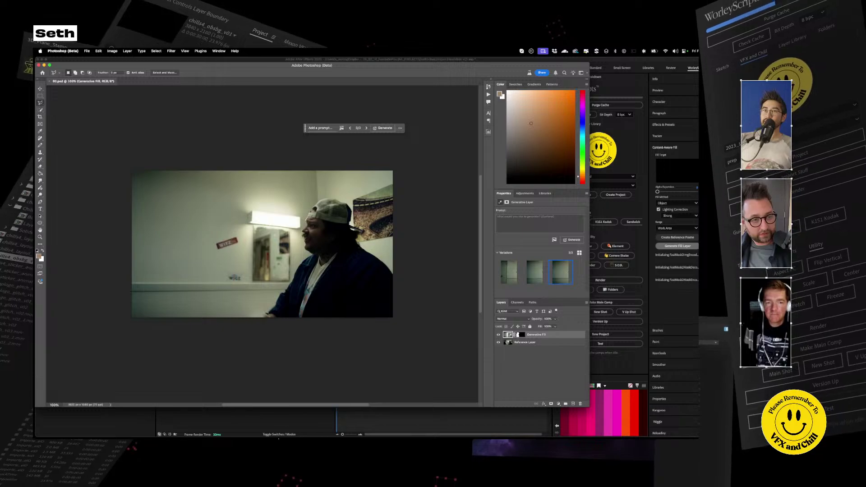
pyautogui.moveTo(278, 439)
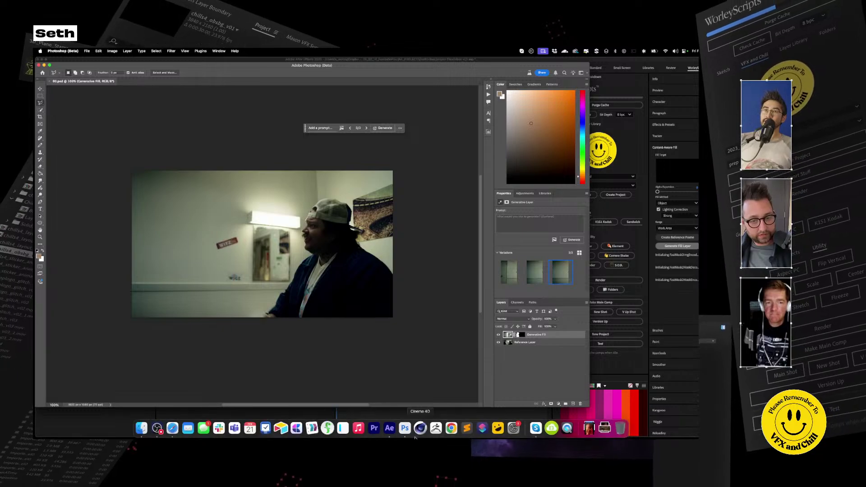
pyautogui.click(390, 429)
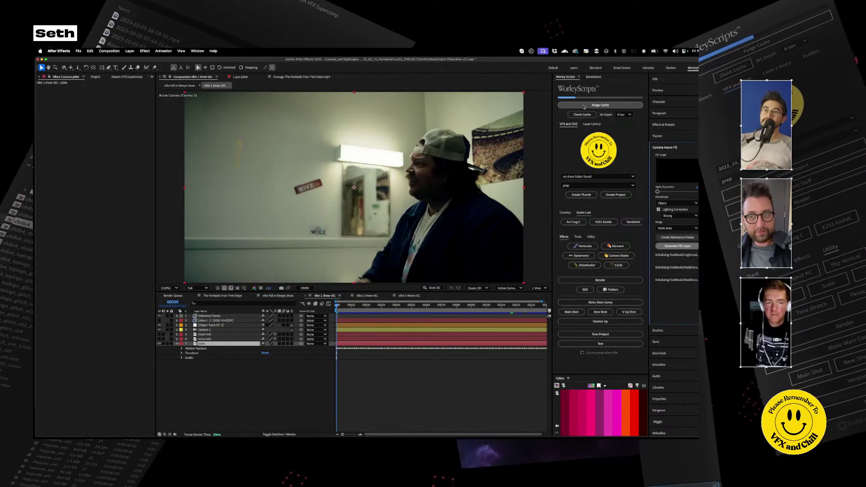
# Freeze the Reference Frame layer at the first frame so the generated clean plate holds through the shot
pyautogui.click(197, 311)
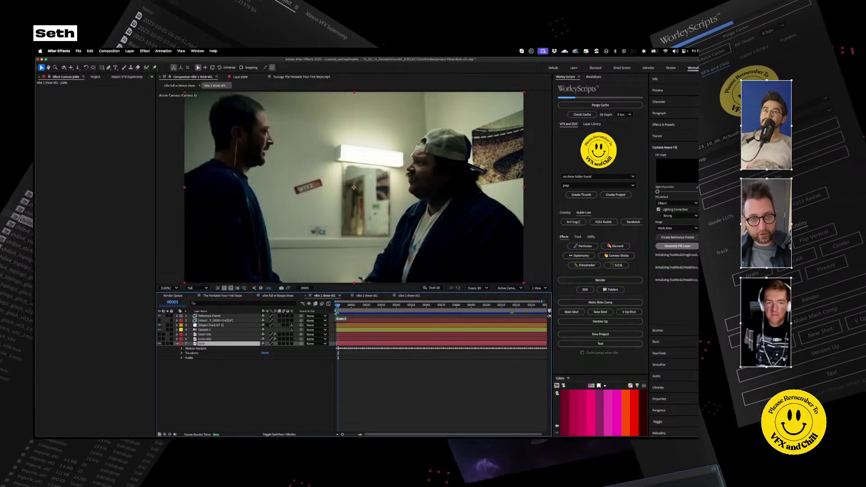
pyautogui.click(130, 51)
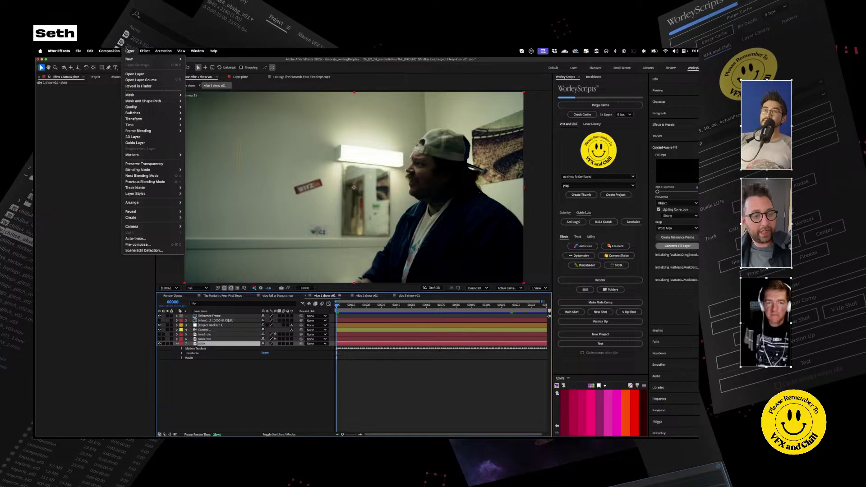
pyautogui.click(210, 382)
pyautogui.click(209, 317)
pyautogui.click(130, 51)
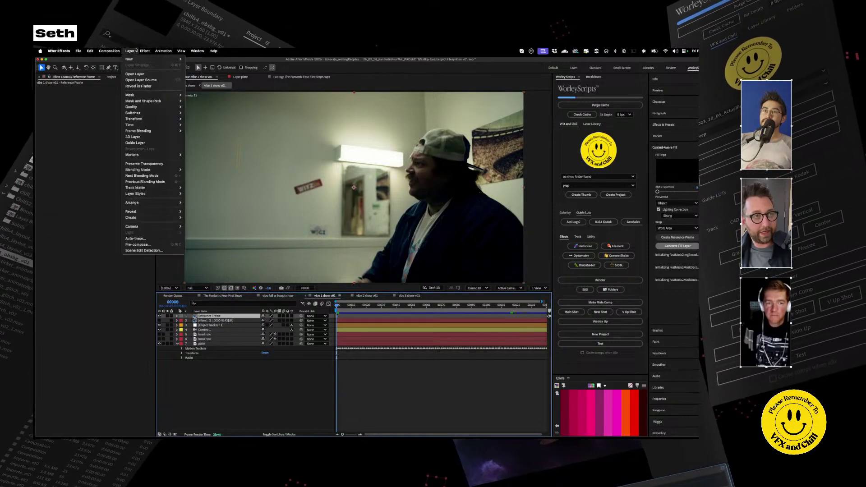
pyautogui.moveTo(152, 126)
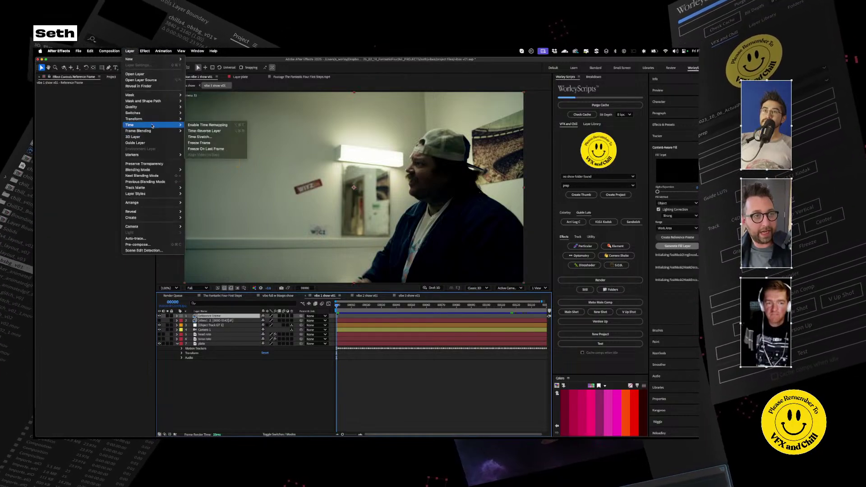
pyautogui.click(199, 142)
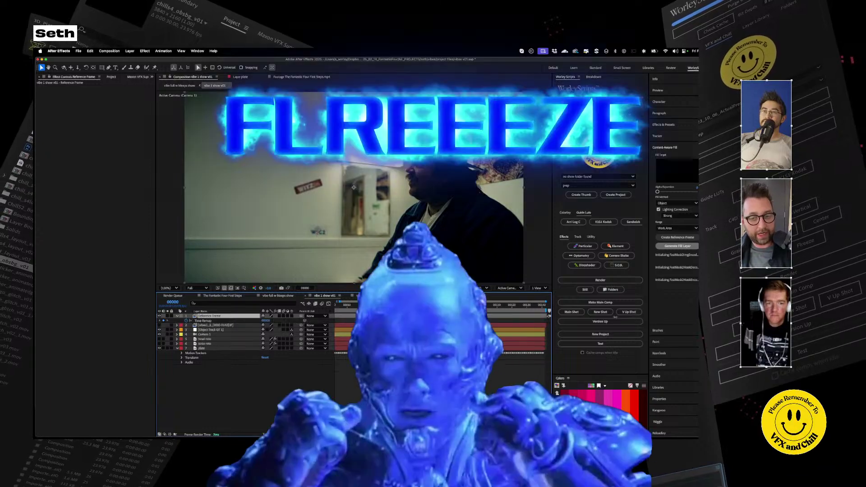
pyautogui.press('u')
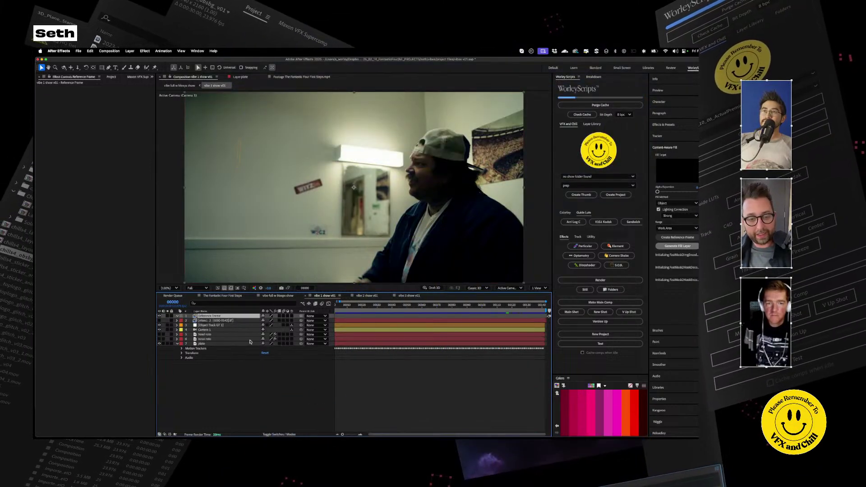
pyautogui.click(590, 237)
pyautogui.click(616, 265)
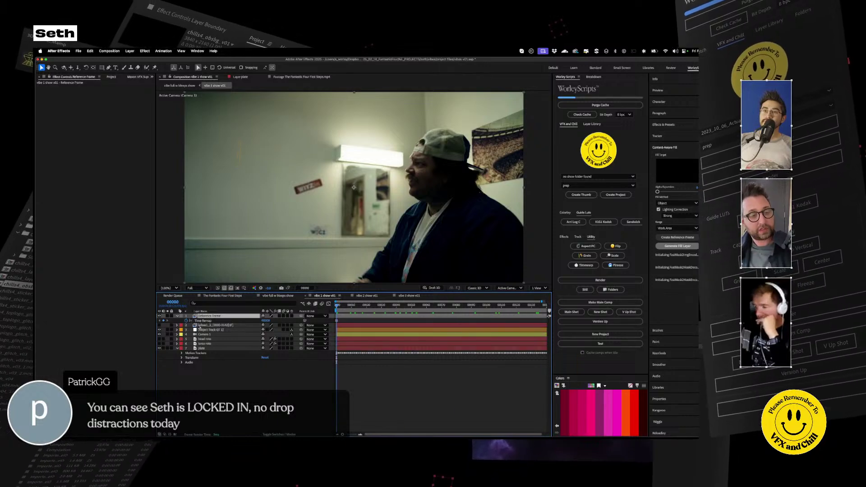
# Try a rectangular mask over the left half of the Reference Frame layer and play it back over the plate
pyautogui.press('/')
pyautogui.click(101, 68)
pyautogui.moveTo(203, 101); pyautogui.dragTo(346, 283)
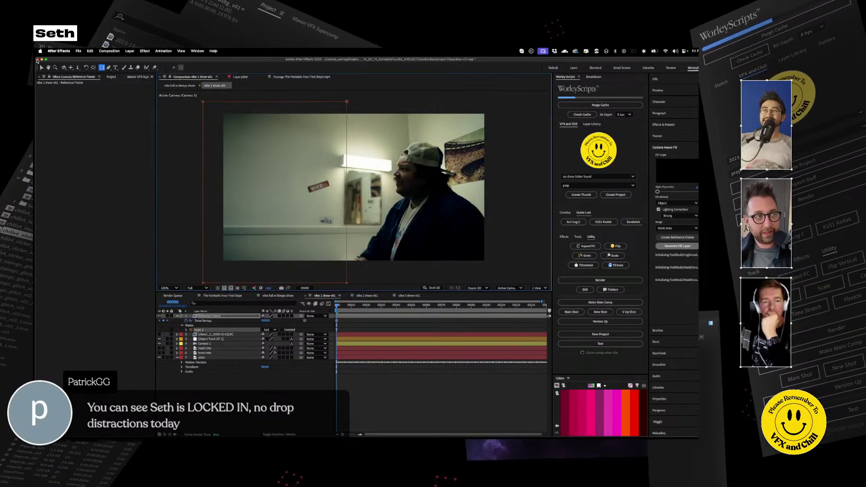
pyautogui.click(255, 399)
pyautogui.press('v')
pyautogui.press('space')
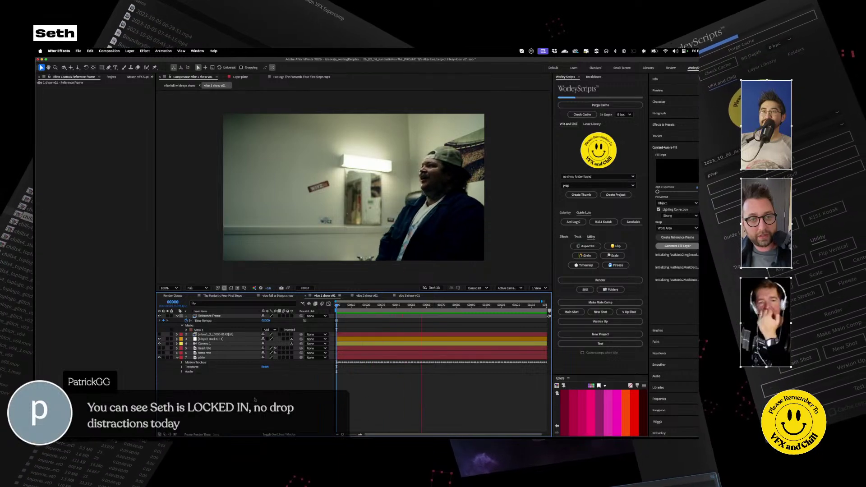
pyautogui.press('space')
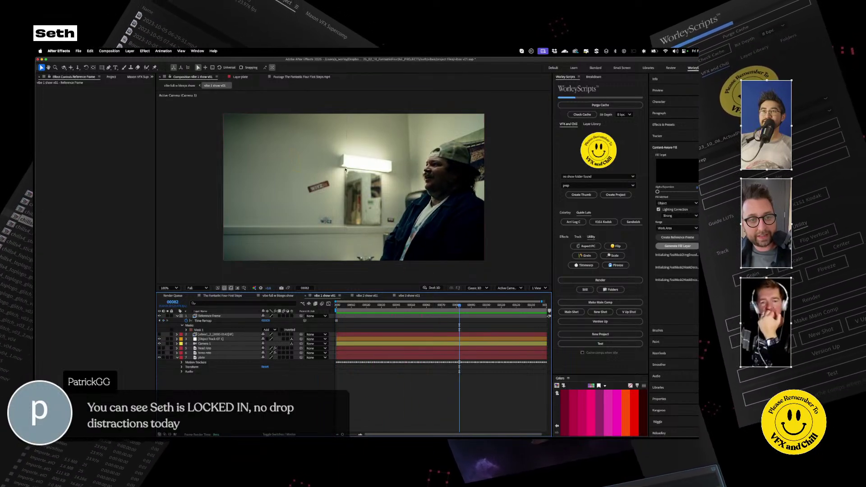
pyautogui.scroll(5, 345, 170)
pyautogui.scroll(-7, 345, 169)
pyautogui.scroll(3, 345, 169)
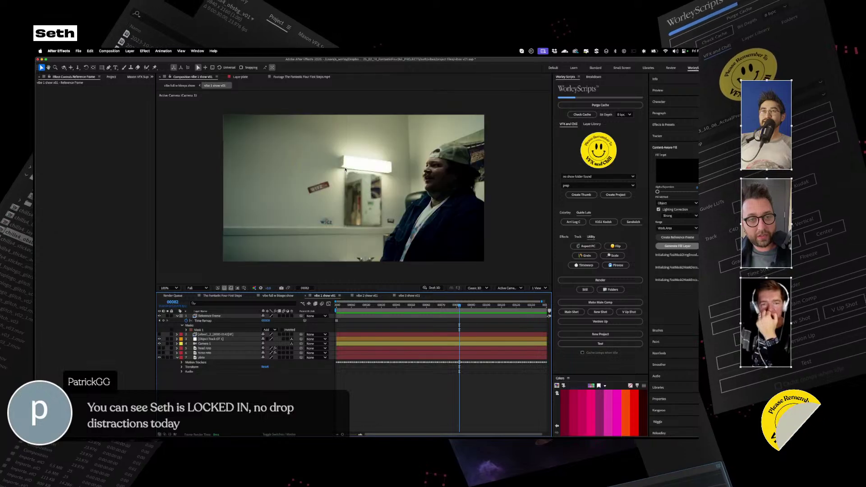
pyautogui.click(207, 316)
pyautogui.press('Home')
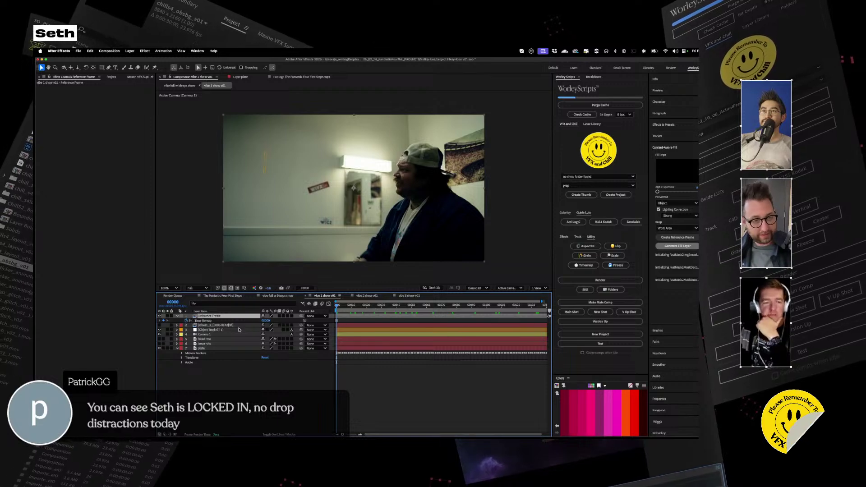
# Hide the Reference Frame layer and apply the VFX Spot Clone Tracker effect to the plate layer
pyautogui.click(209, 349)
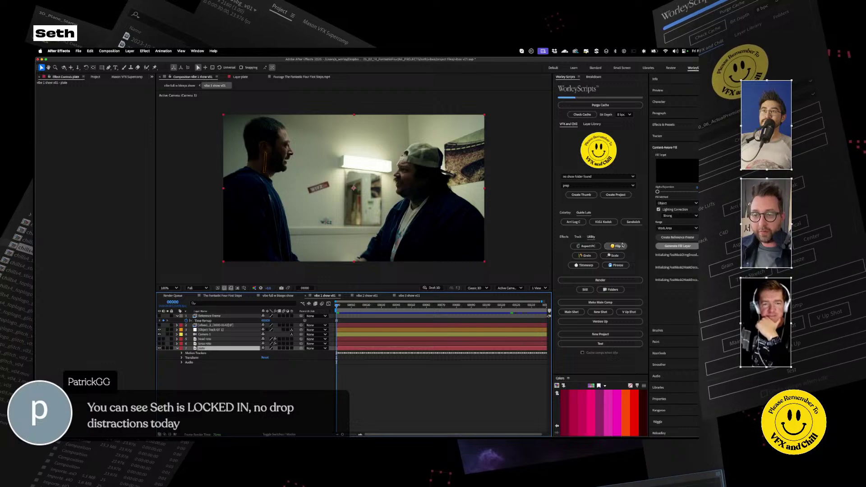
pyautogui.click(577, 237)
pyautogui.click(199, 350)
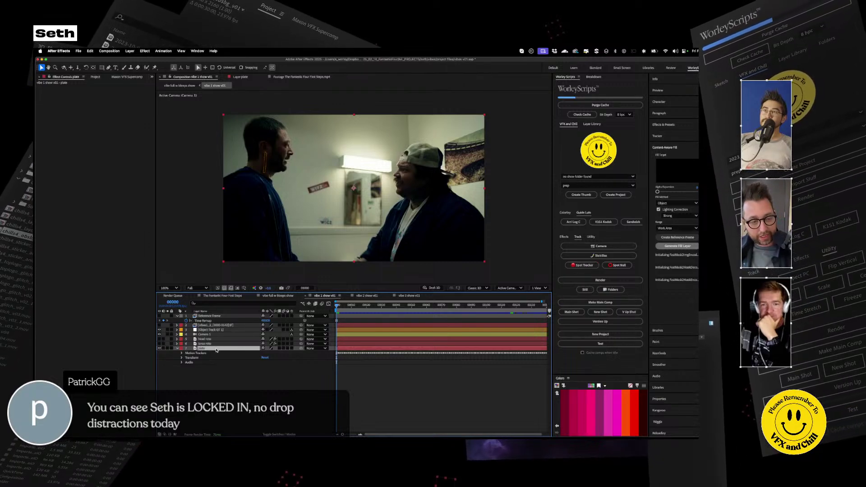
pyautogui.hotkey('ctrl', 'space')
pyautogui.write('spoit')
pyautogui.press('BackSpace')
pyautogui.press('BackSpace')
pyautogui.write('t')
pyautogui.press('Return')
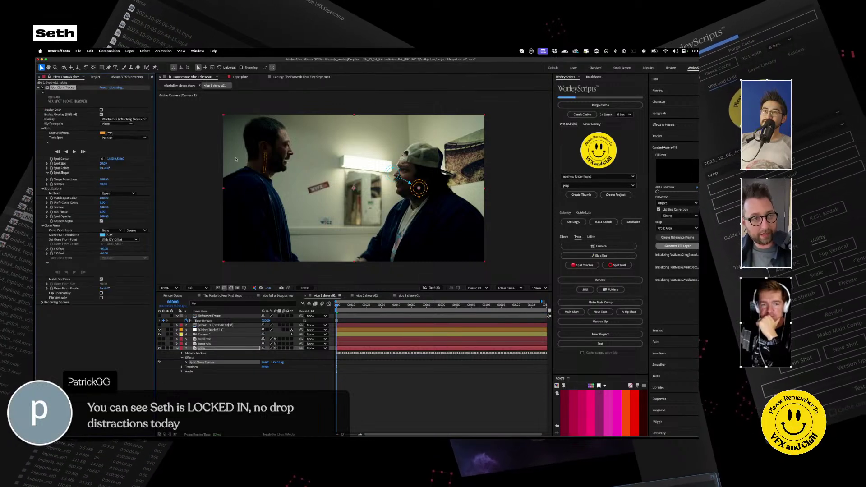
# Enable Tracker Only and place the tracking spot on the right end of the wall light at the first frame
pyautogui.click(125, 119)
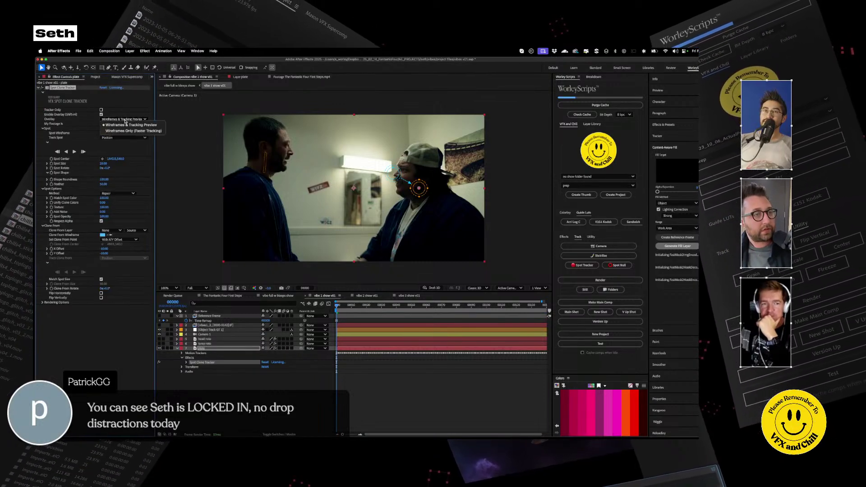
pyautogui.click(126, 121)
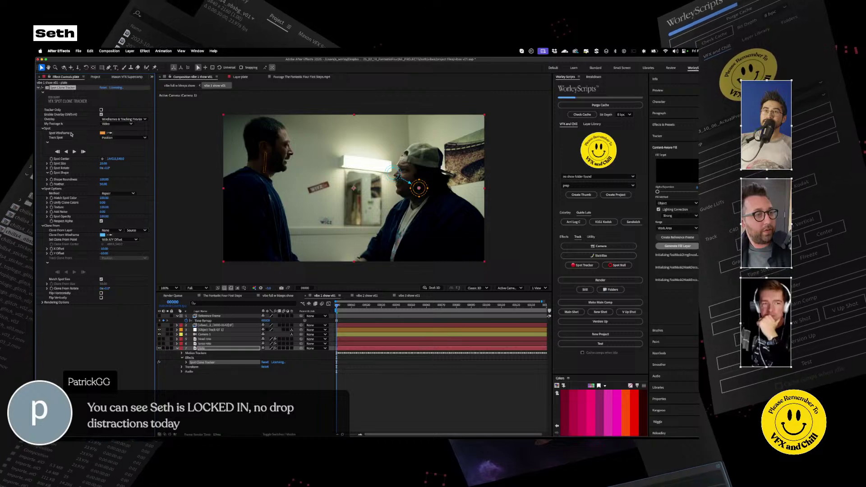
pyautogui.click(102, 110)
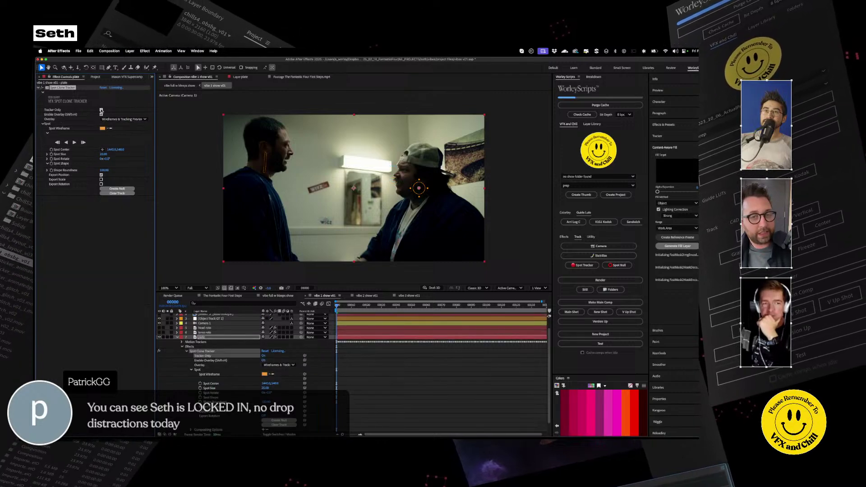
pyautogui.moveTo(421, 190); pyautogui.dragTo(392, 184)
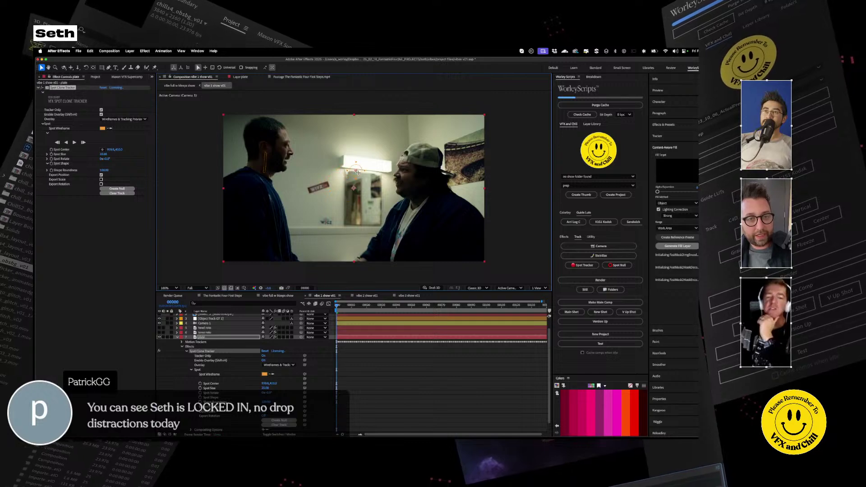
pyautogui.moveTo(353, 168); pyautogui.dragTo(356, 214)
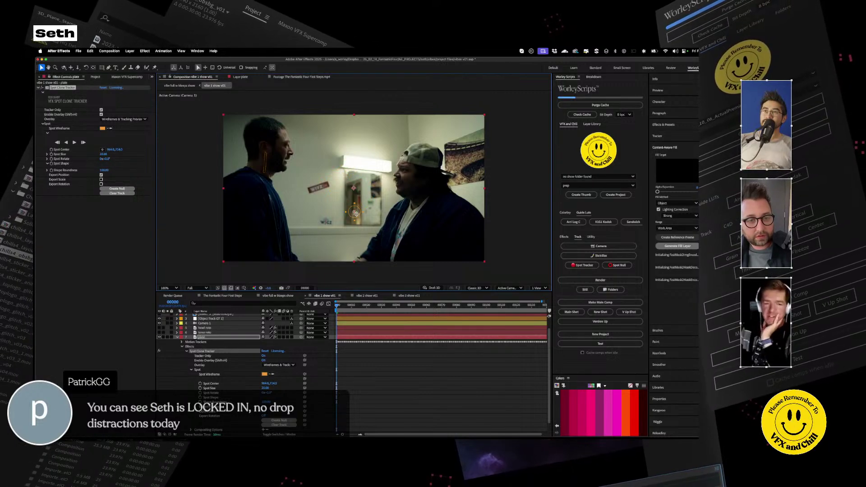
pyautogui.moveTo(426, 307); pyautogui.dragTo(330, 311)
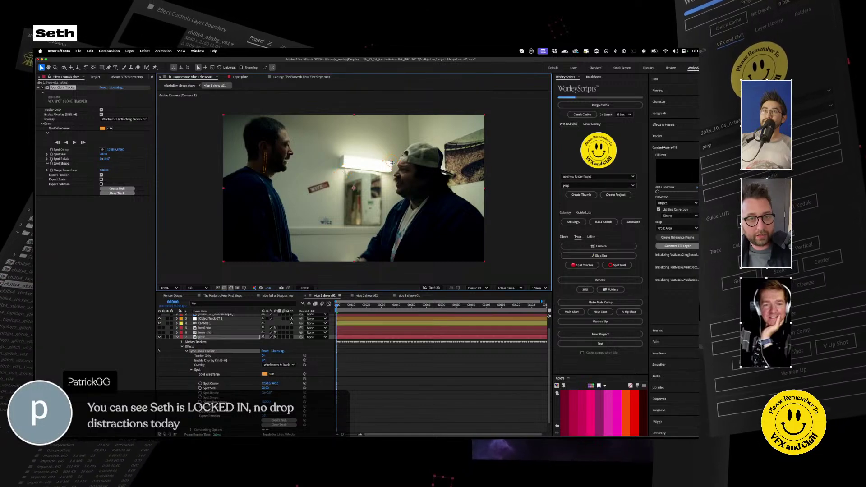
# Track the spot forward through the whole shot, check the track and return to the first frame
pyautogui.click(75, 142)
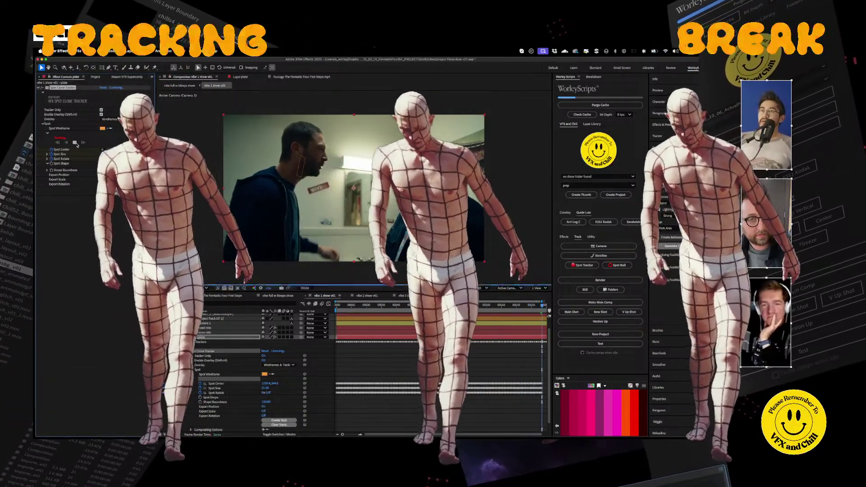
pyautogui.click(75, 142)
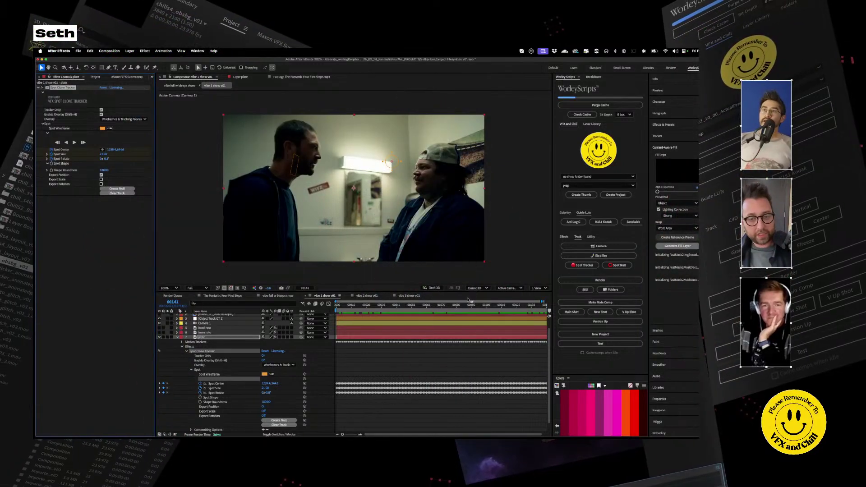
pyautogui.moveTo(533, 307); pyautogui.dragTo(599, 307)
pyautogui.press('Home')
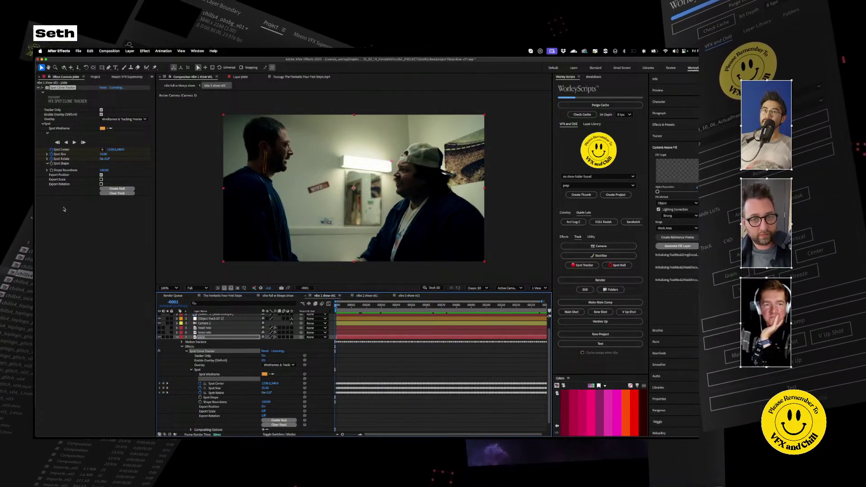
pyautogui.press('pageup')
pyautogui.press('pagedown')
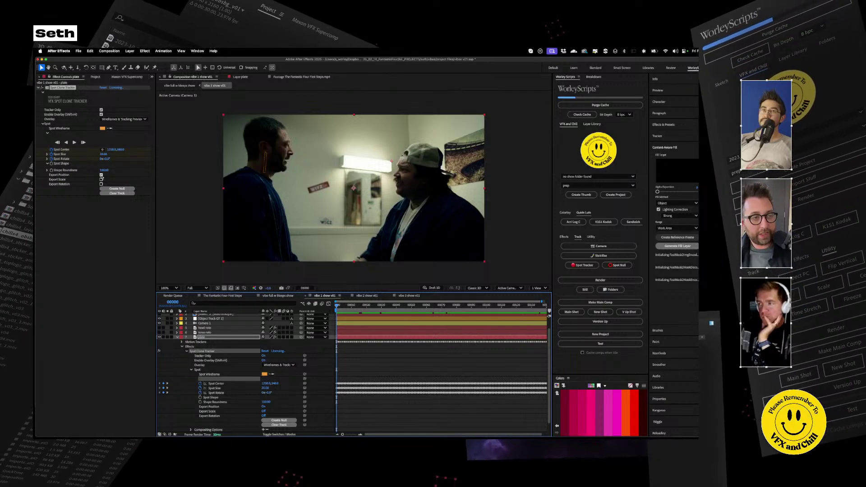
# Create a null from the tracked spot position and play back the shot to check its motion
pyautogui.click(125, 189)
pyautogui.click(214, 316)
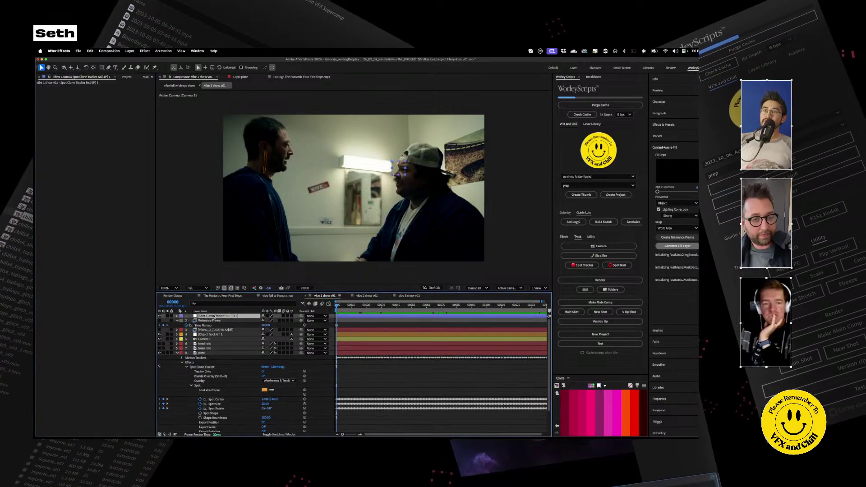
pyautogui.press('space')
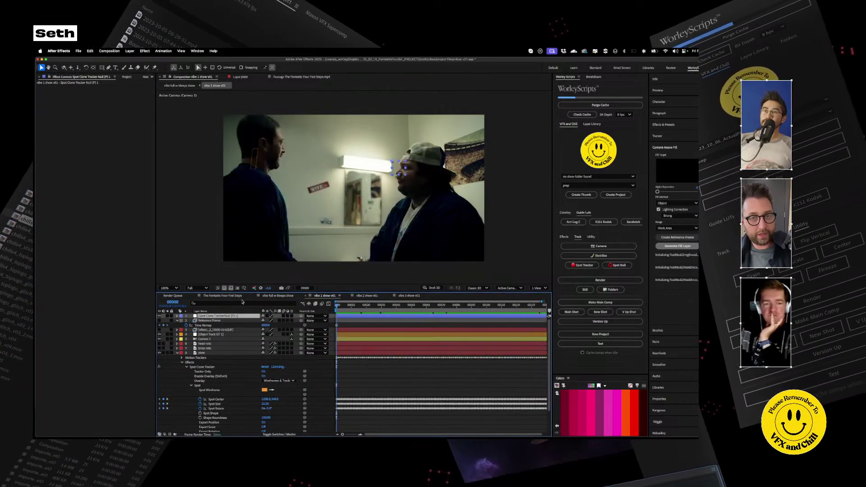
pyautogui.press('space')
# Parent the Reference Frame layer to the tracker null, make it visible and preview the shot
pyautogui.click(219, 321)
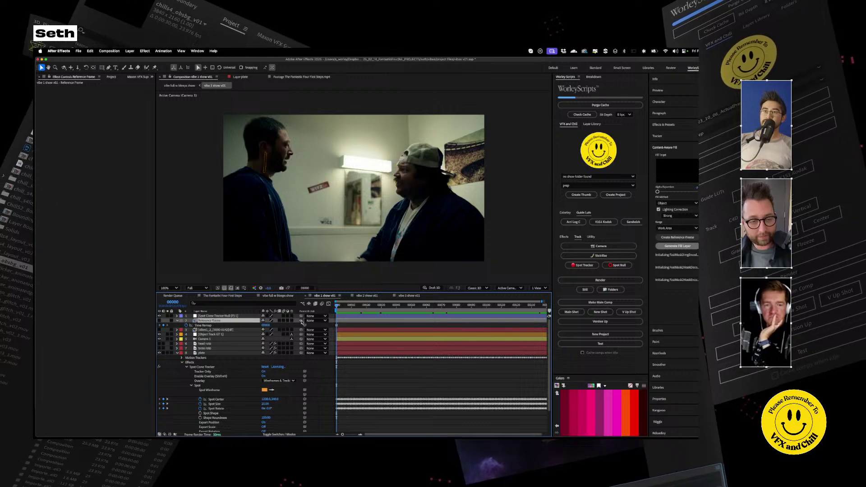
pyautogui.moveTo(230, 322); pyautogui.dragTo(220, 316)
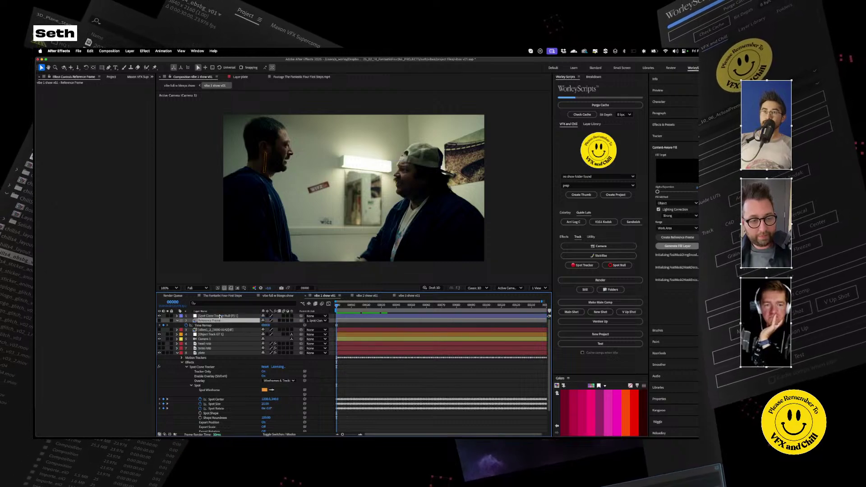
pyautogui.click(159, 321)
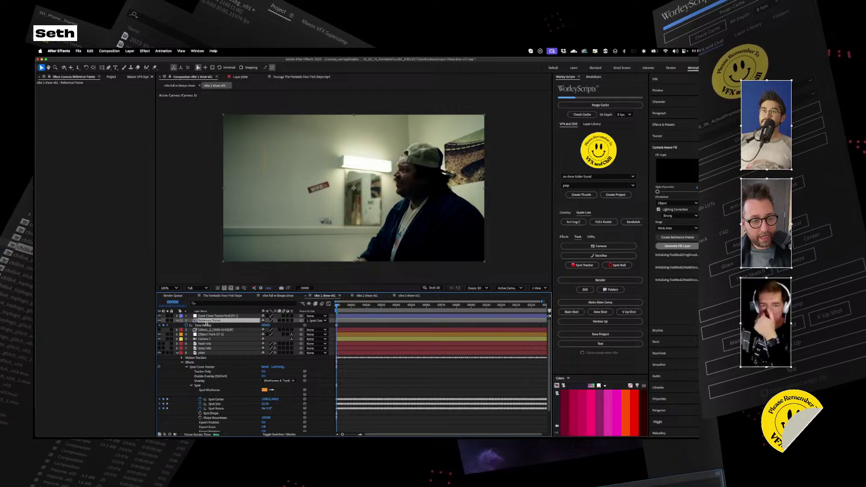
pyautogui.press('space')
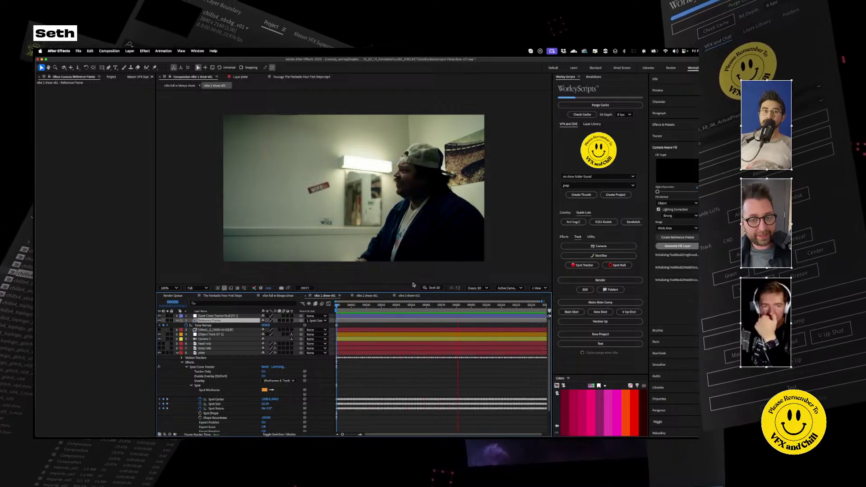
pyautogui.press('space')
# Draw a rectangular mask on the Reference Frame covering the left half of the picture up to the mirror, and preview it
pyautogui.press('q')
pyautogui.moveTo(202, 102); pyautogui.dragTo(348, 283)
pyautogui.press('v')
pyautogui.press('space')
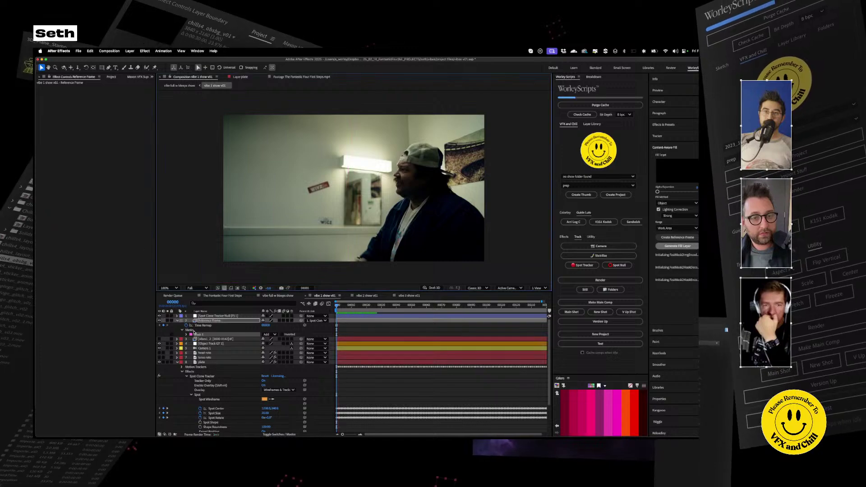
pyautogui.press('space')
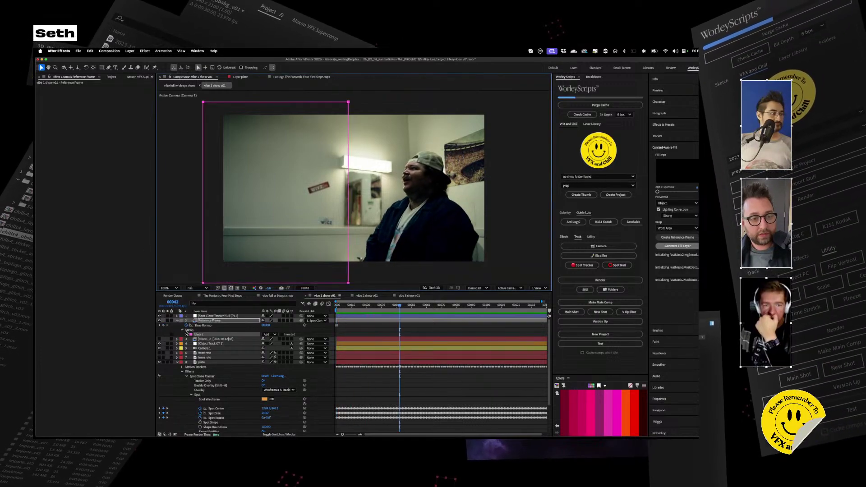
# Feather the edge of the Reference Frame mask and check the blend with the plate across the shot
pyautogui.click(186, 334)
pyautogui.moveTo(269, 343); pyautogui.dragTo(325, 342)
pyautogui.click(325, 342)
pyautogui.press('space')
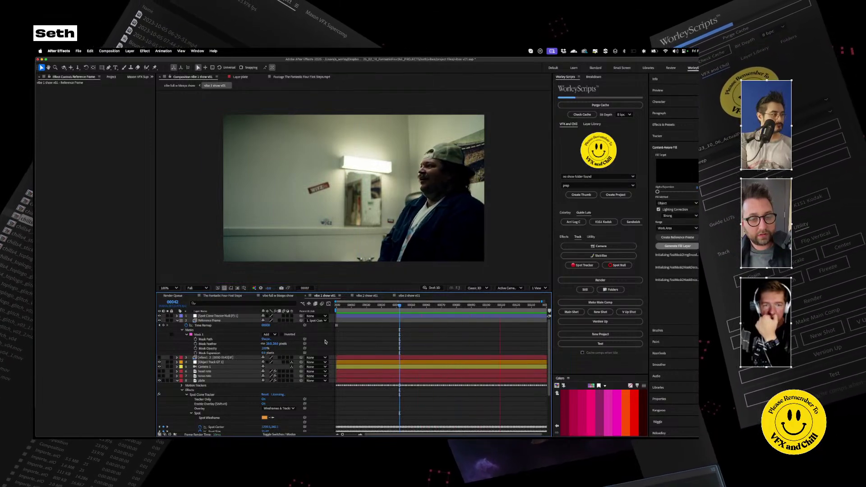
pyautogui.moveTo(515, 311)
pyautogui.mouseDown()
pyautogui.moveTo(494, 309)
pyautogui.moveTo(556, 307)
pyautogui.moveTo(526, 310)
pyautogui.mouseUp()
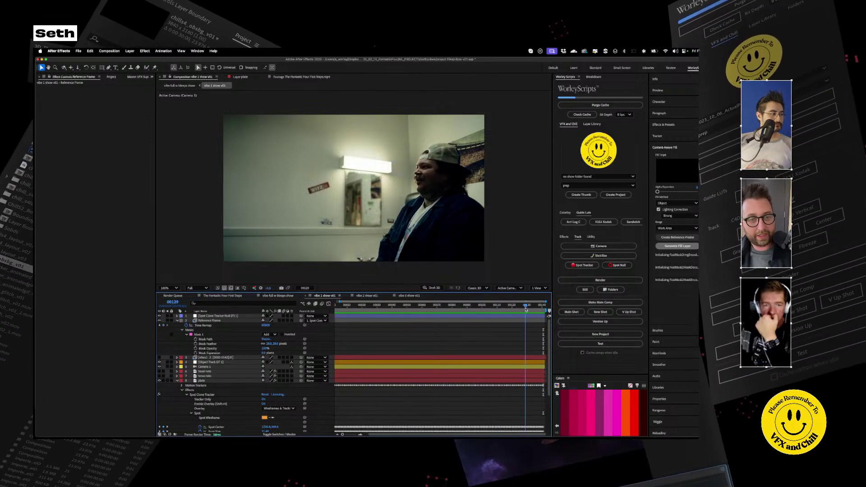
# Deselect the Reference Frame layer and scrub back through the shot to check the masked clean plate
pyautogui.click(210, 321)
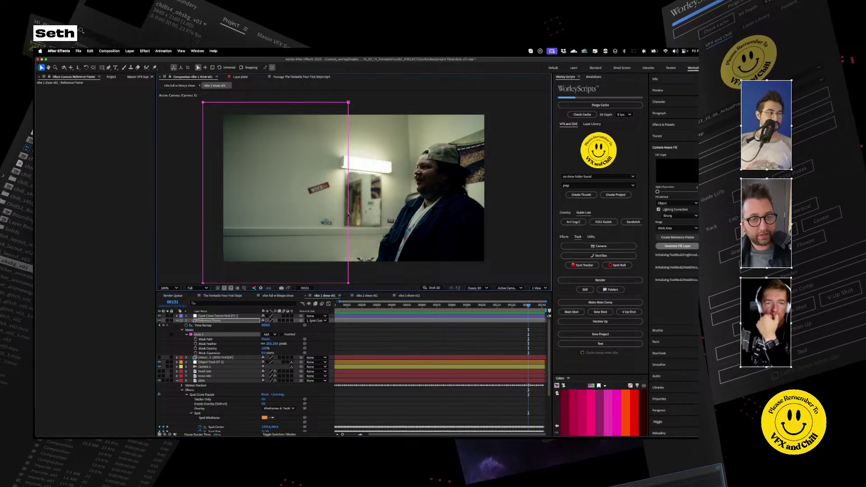
pyautogui.press('F2')
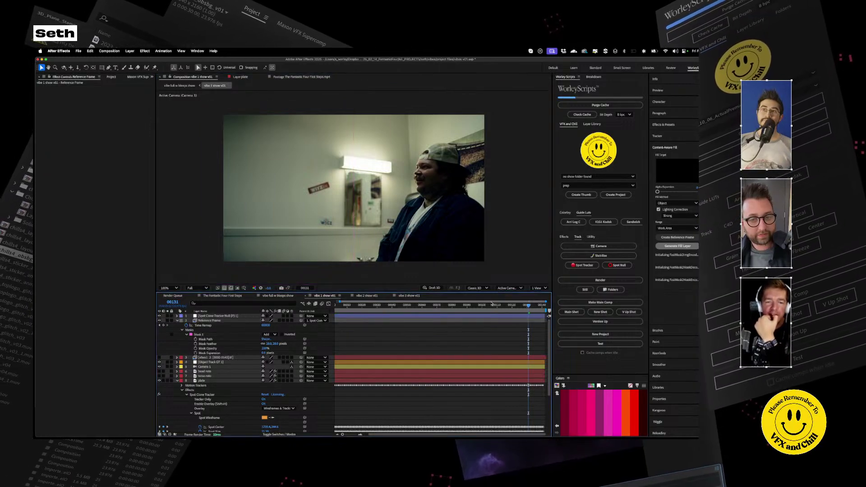
pyautogui.click(549, 307)
pyautogui.moveTo(502, 310); pyautogui.dragTo(385, 311)
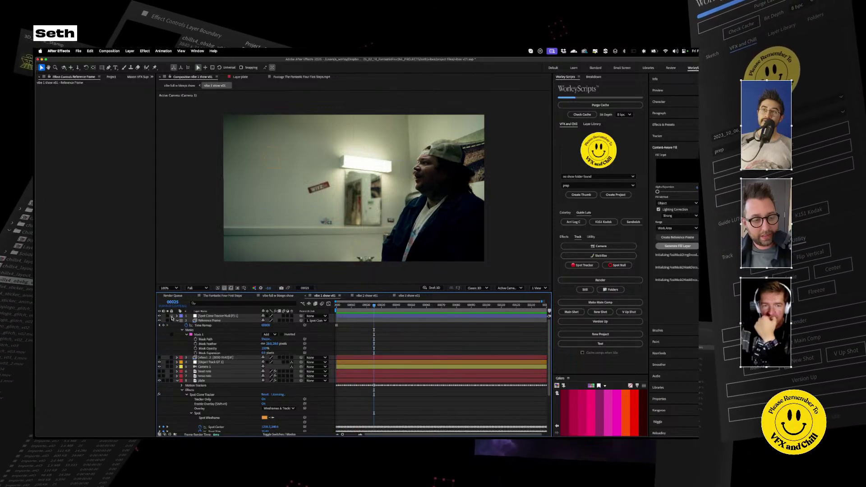
# Rename the Reference Frame layer to clean and move it directly above the plate layer
pyautogui.click(208, 322)
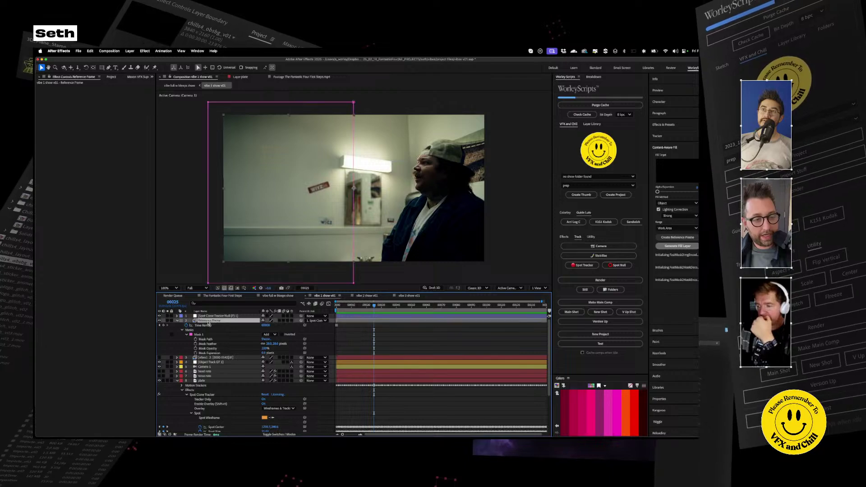
pyautogui.write('clean')
pyautogui.press('Return')
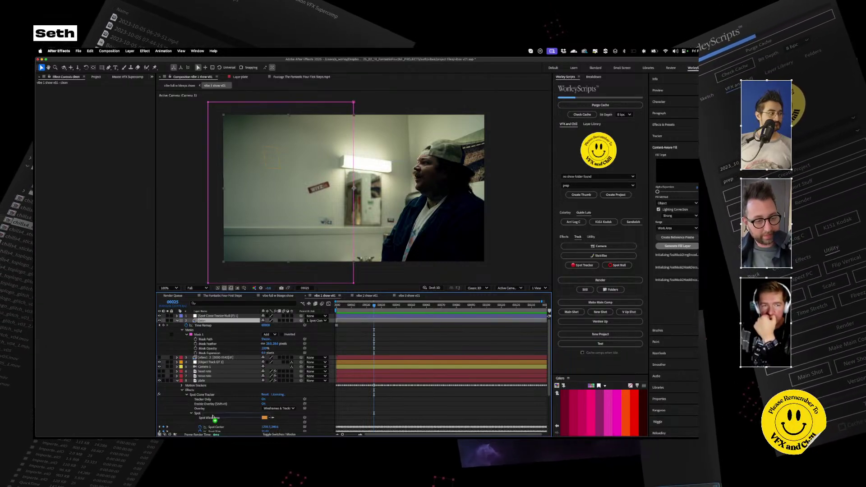
pyautogui.moveTo(214, 419); pyautogui.dragTo(199, 379)
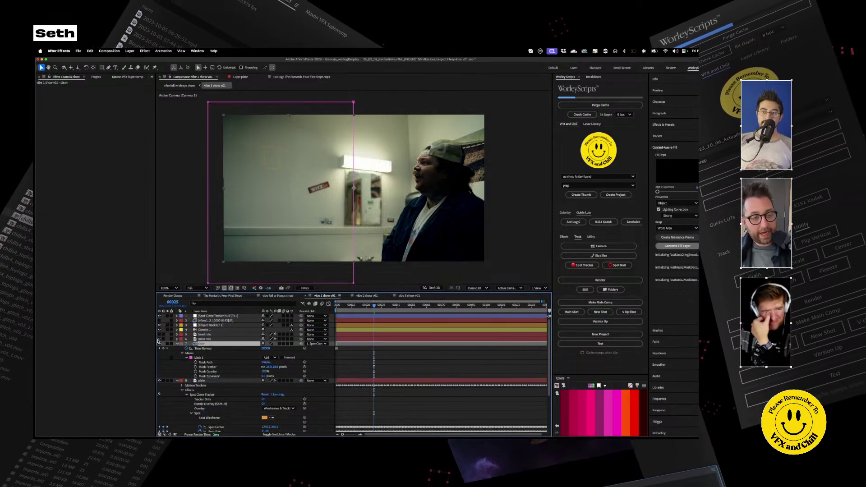
# Make the torso roto layer visible and solo it to preview its cutout in motion, returning to the first frame
pyautogui.click(212, 338)
pyautogui.click(158, 339)
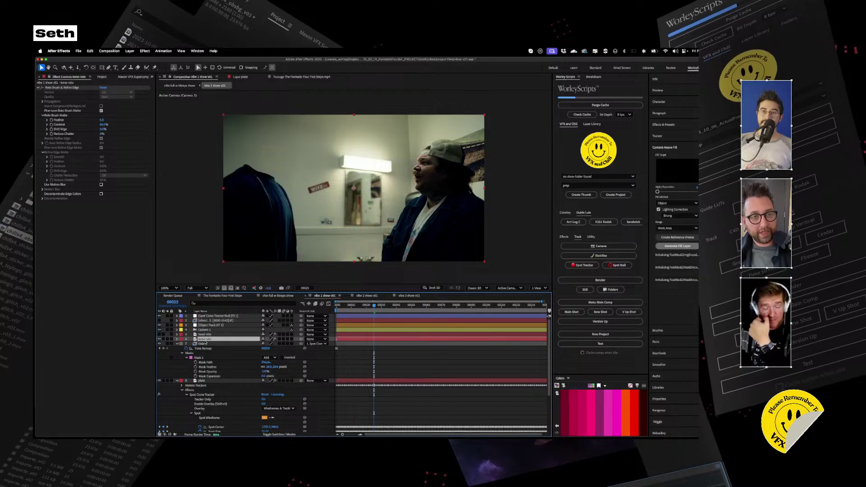
pyautogui.click(168, 338)
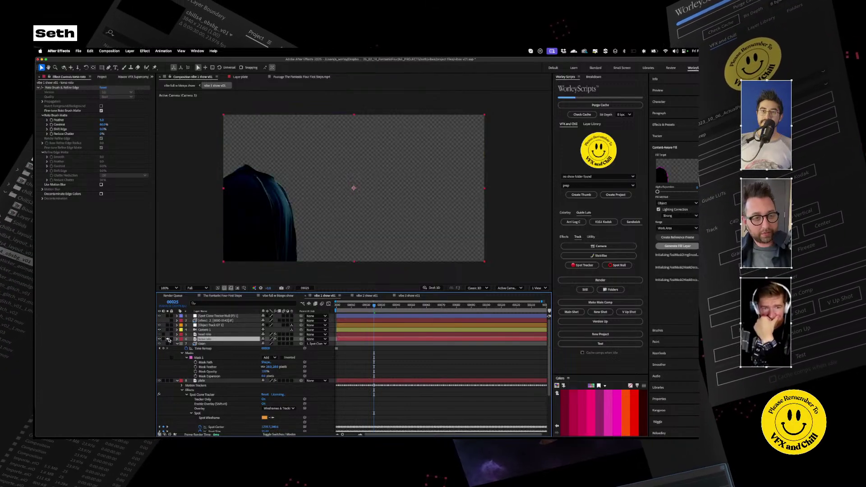
pyautogui.press('space')
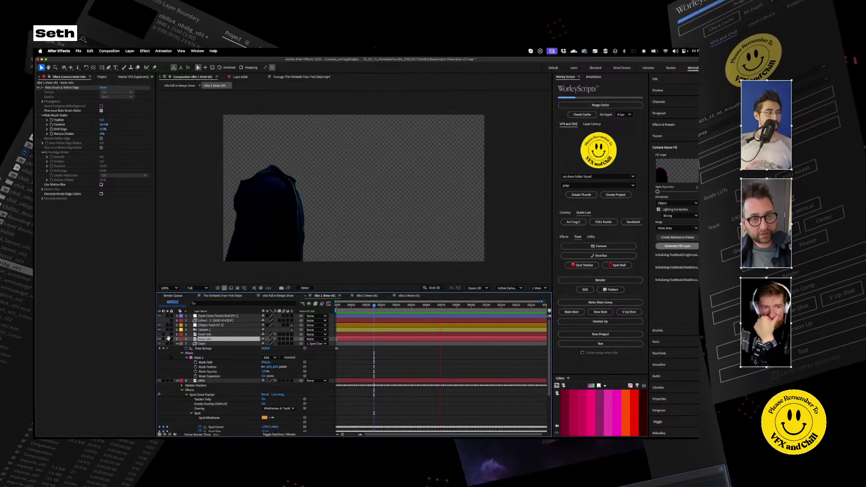
pyautogui.click(374, 307)
pyautogui.press('Home')
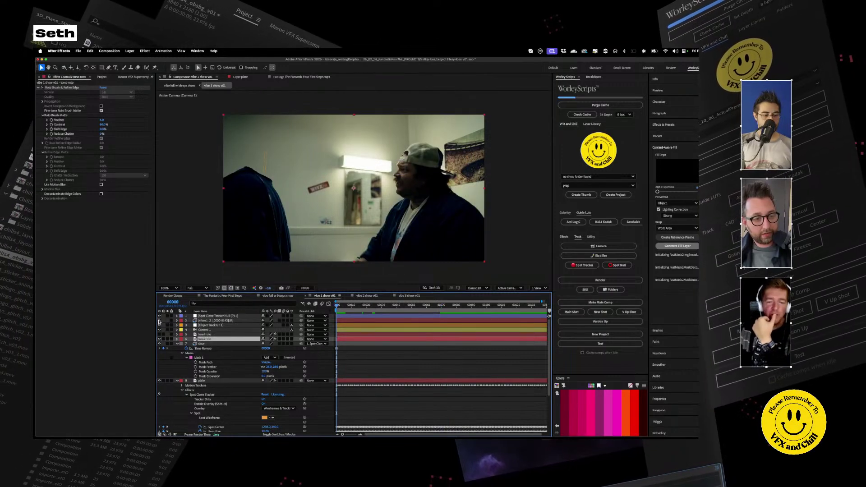
# Make the rendered rock head layer visible and play back the composite to check it over the clean plate and torso
pyautogui.click(159, 320)
pyautogui.press('space')
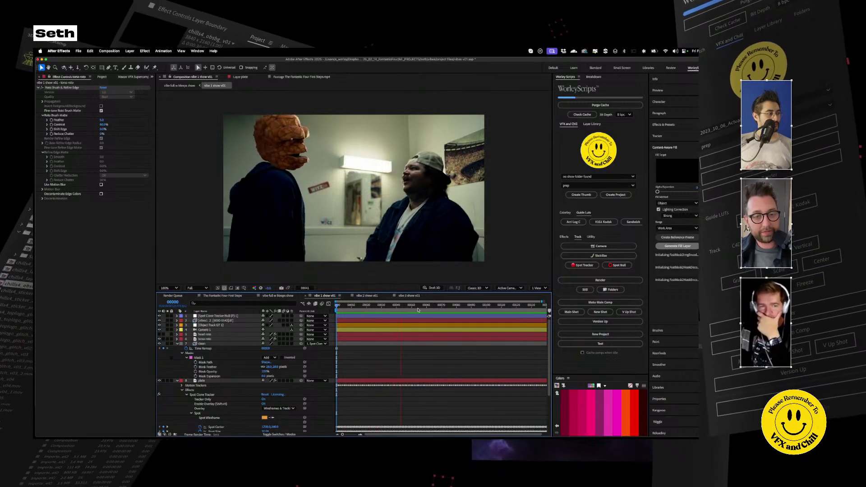
pyautogui.press('space')
pyautogui.press('Home')
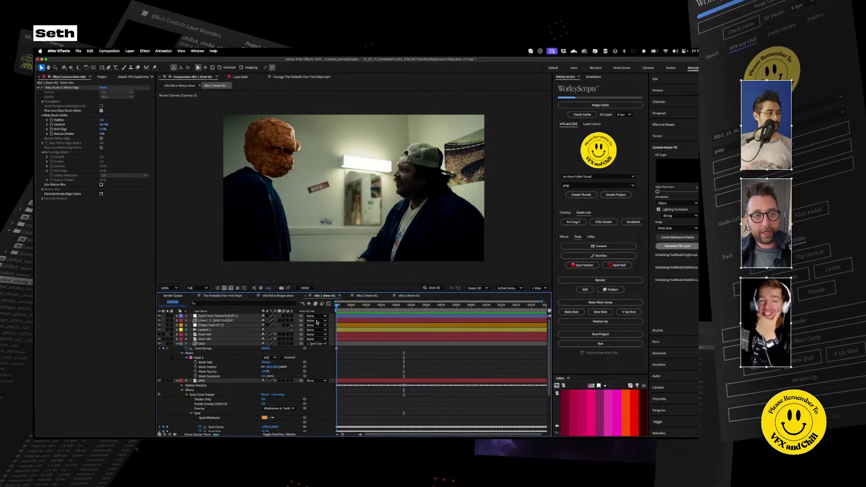
pyautogui.moveTo(351, 310); pyautogui.dragTo(437, 312)
pyautogui.press('space')
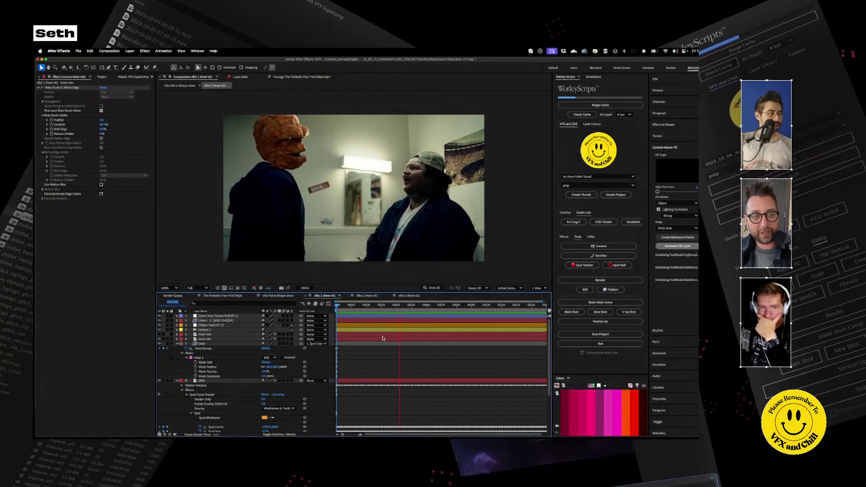
pyautogui.press('space')
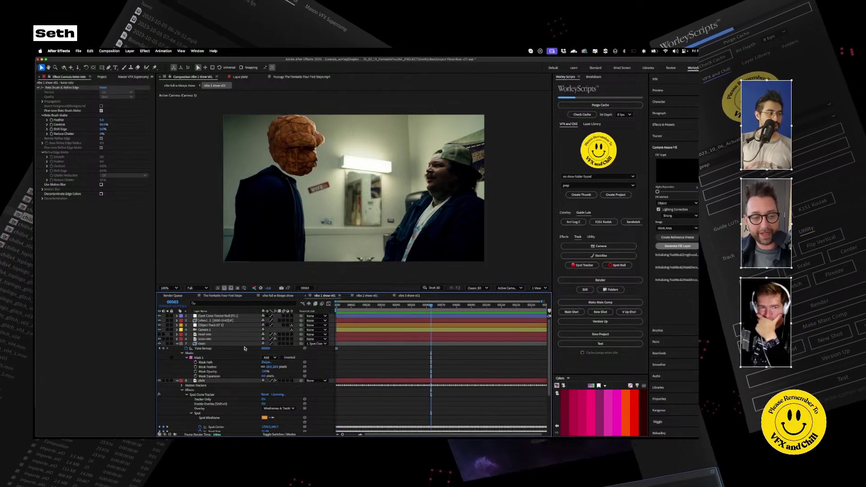
# Collapse the expanded properties of the clean and plate layers in the timeline
pyautogui.click(199, 321)
pyautogui.click(177, 344)
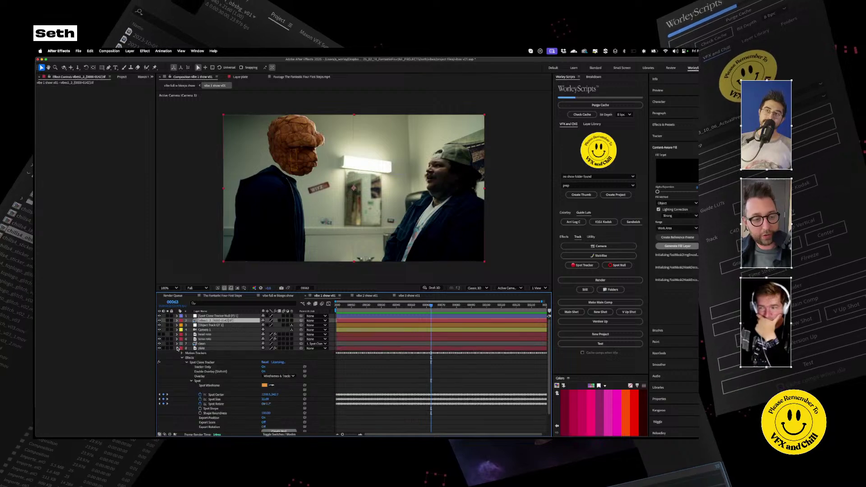
pyautogui.click(178, 348)
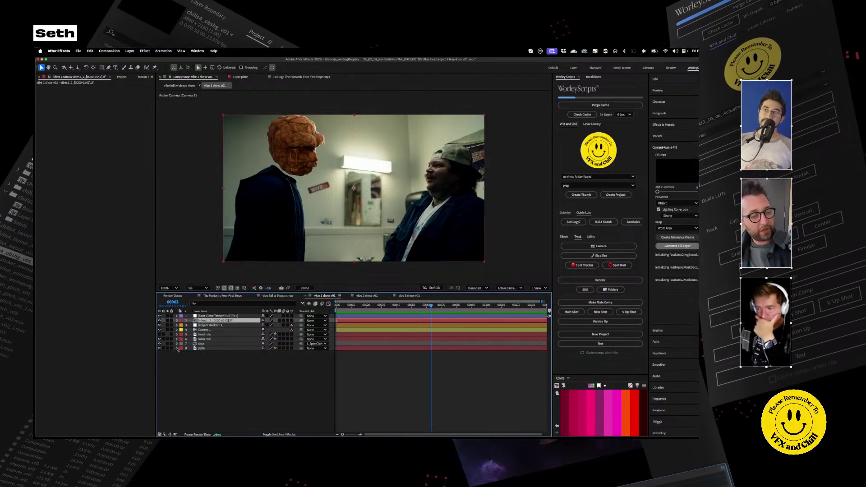
# Duplicate the rendered rock head layer and name the two copies head and neck
pyautogui.click(201, 344)
pyautogui.click(210, 321)
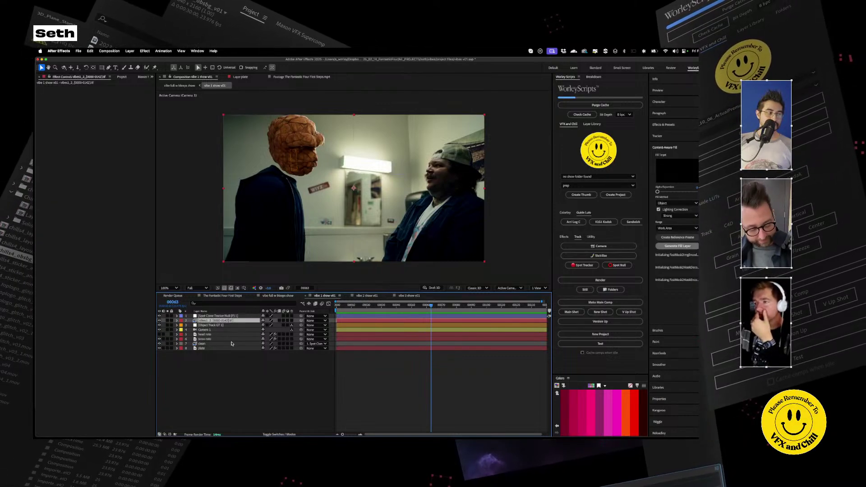
pyautogui.press('super+d')
pyautogui.click(210, 326)
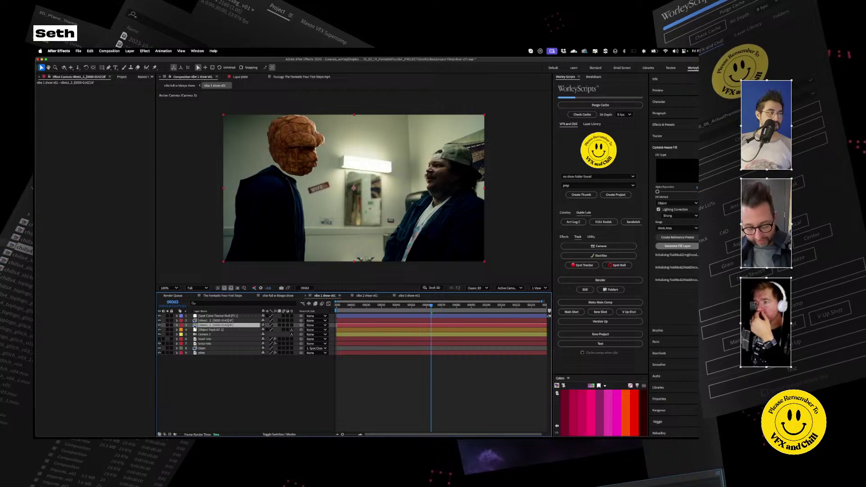
pyautogui.write('head')
pyautogui.press('Return')
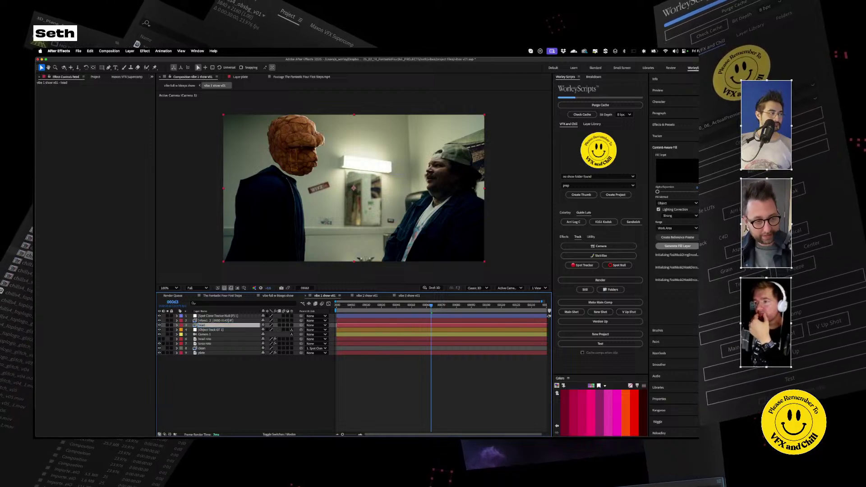
pyautogui.click(207, 321)
pyautogui.press('Return')
pyautogui.write('neck')
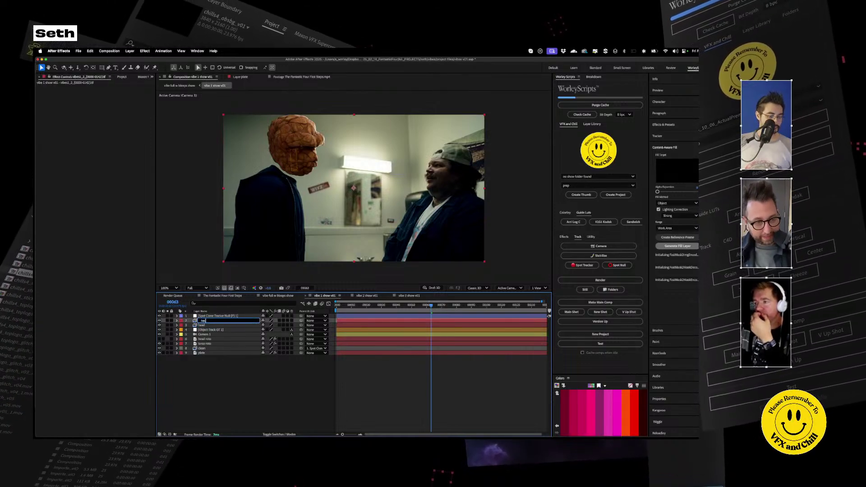
pyautogui.press('Return')
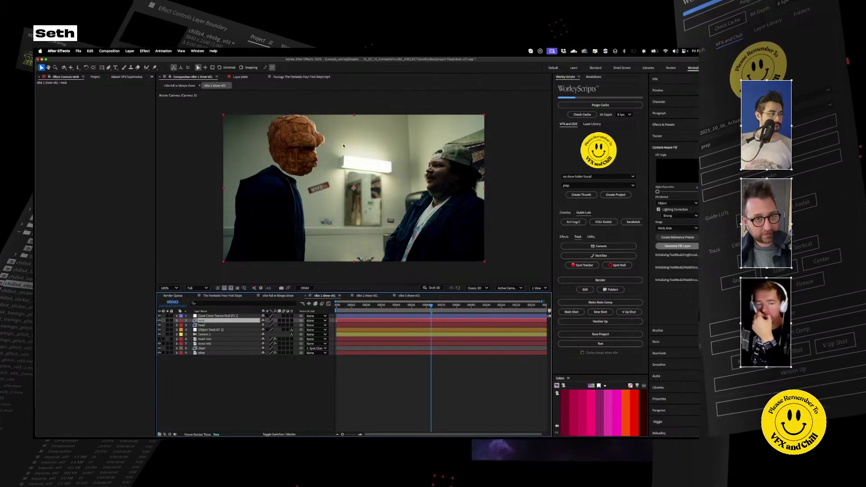
# Move the neck copy down towards the collar, place it beneath the head layer and play back the result
pyautogui.moveTo(295, 143); pyautogui.dragTo(291, 165)
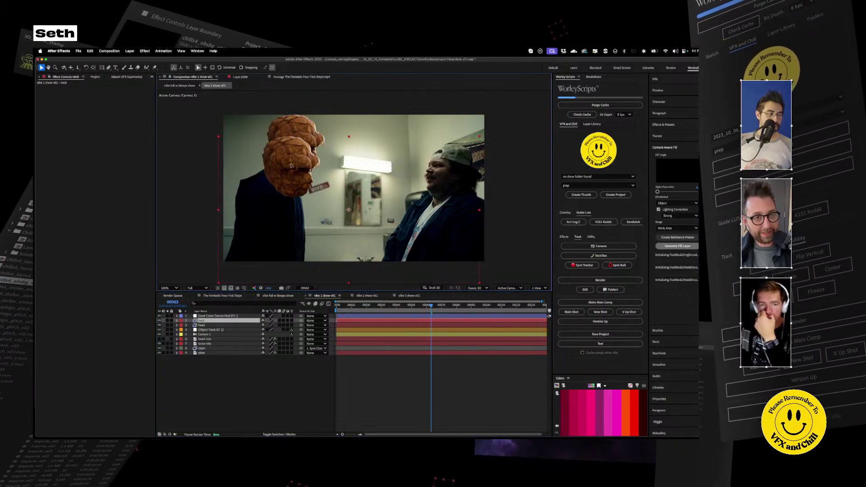
pyautogui.moveTo(218, 324); pyautogui.dragTo(364, 332)
pyautogui.press('space')
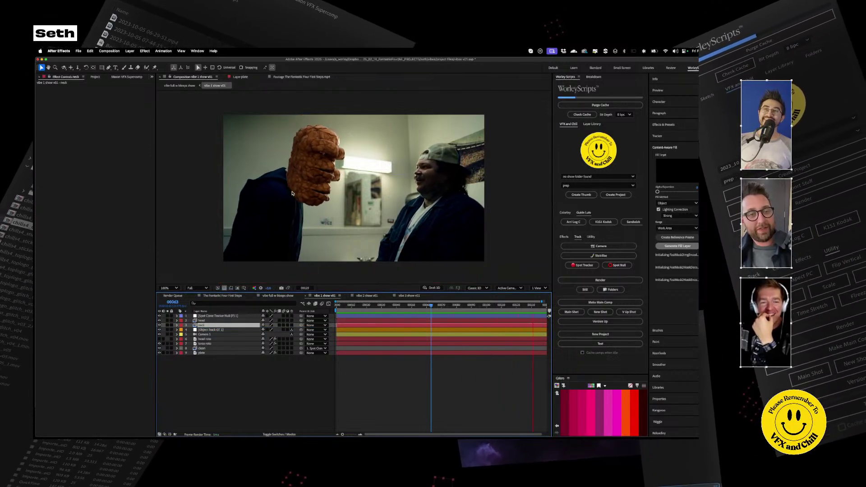
pyautogui.press('space')
# Place the neck layer beneath the torso roto layer and preview how the jacket covers it
pyautogui.moveTo(374, 308); pyautogui.dragTo(202, 346)
pyautogui.press('space')
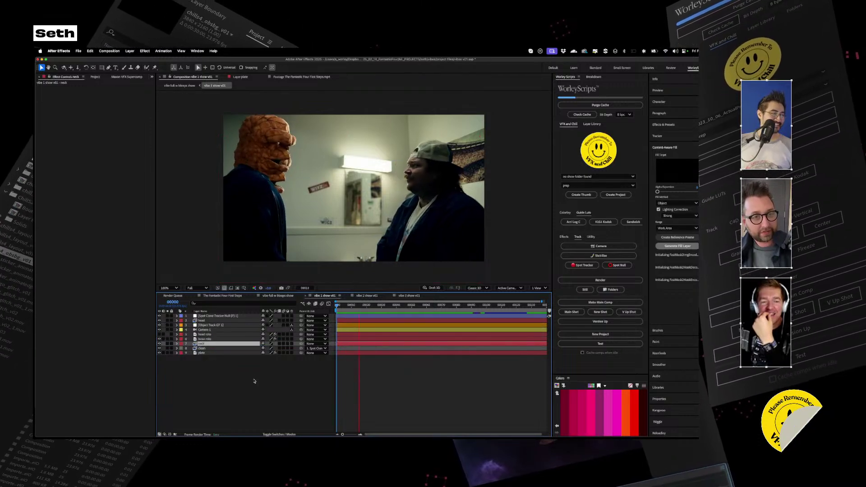
pyautogui.press('space')
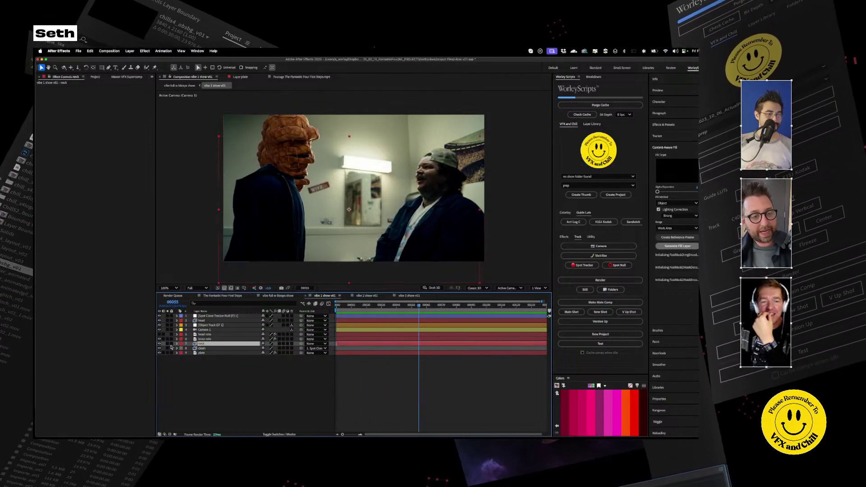
# Solo the head roto layer, play back its cutout and end the solo view
pyautogui.click(168, 334)
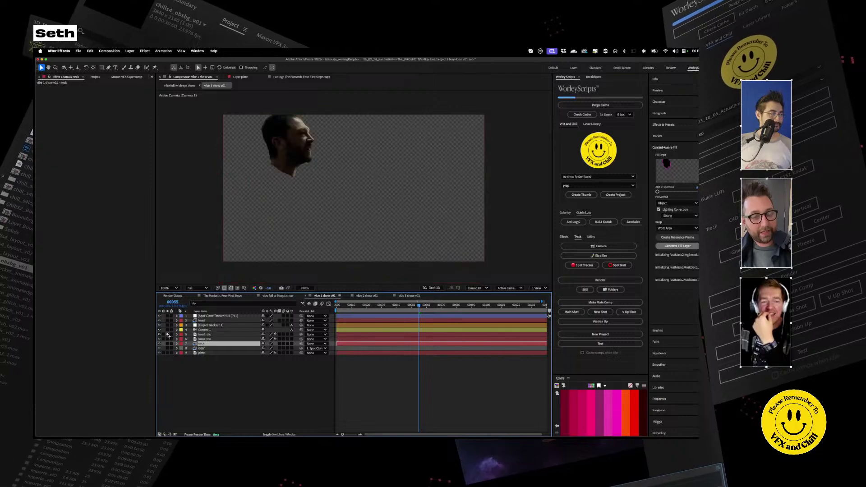
pyautogui.press('space')
pyautogui.press('space')
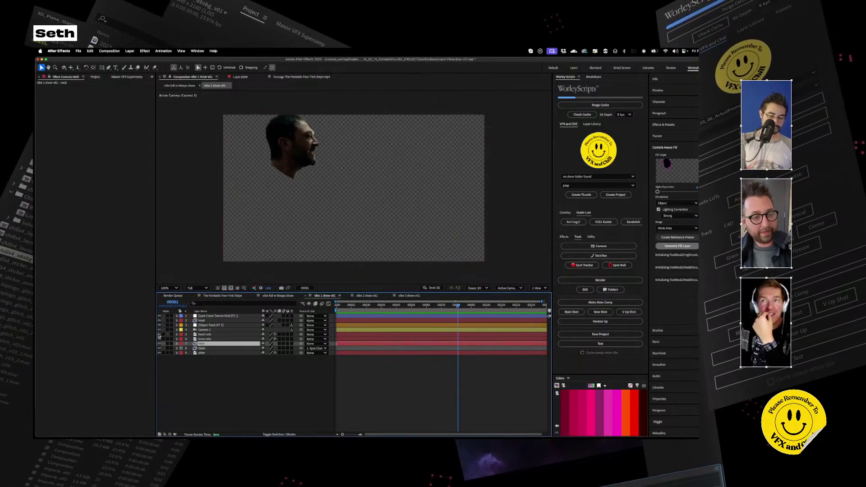
pyautogui.click(167, 334)
# Move the neck layer directly above head roto, set head roto as its track matte and preview the shot
pyautogui.click(206, 336)
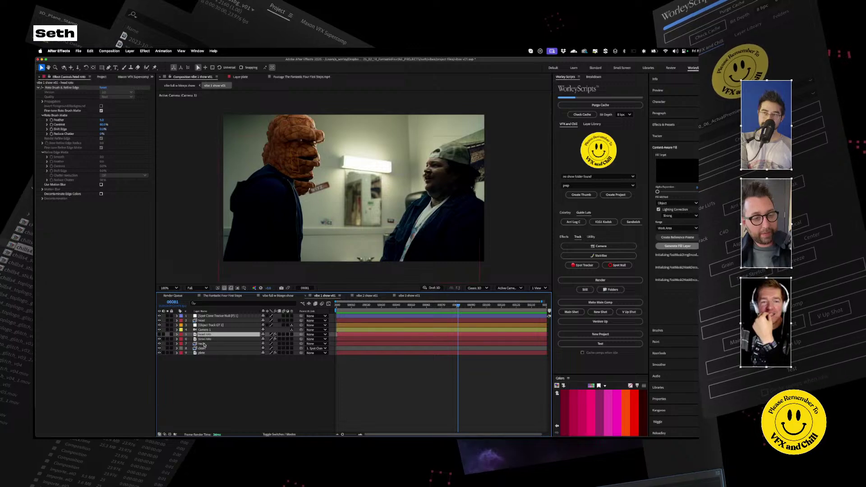
pyautogui.click(203, 343)
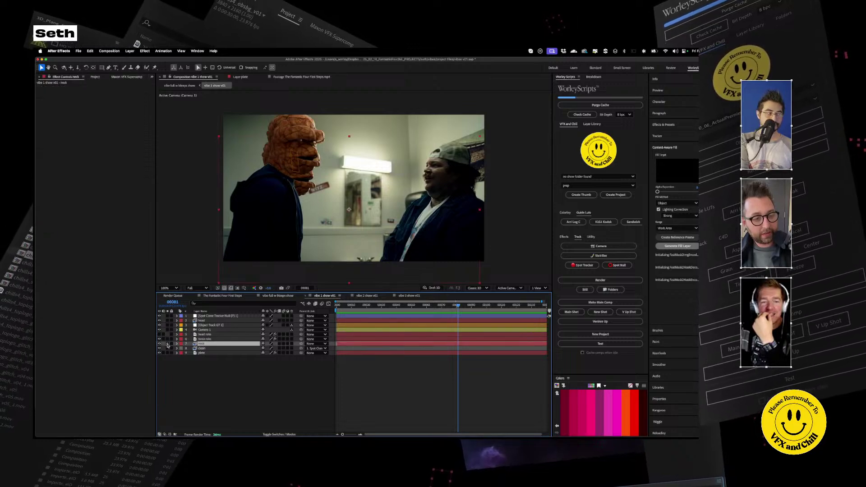
pyautogui.moveTo(199, 345); pyautogui.dragTo(201, 335)
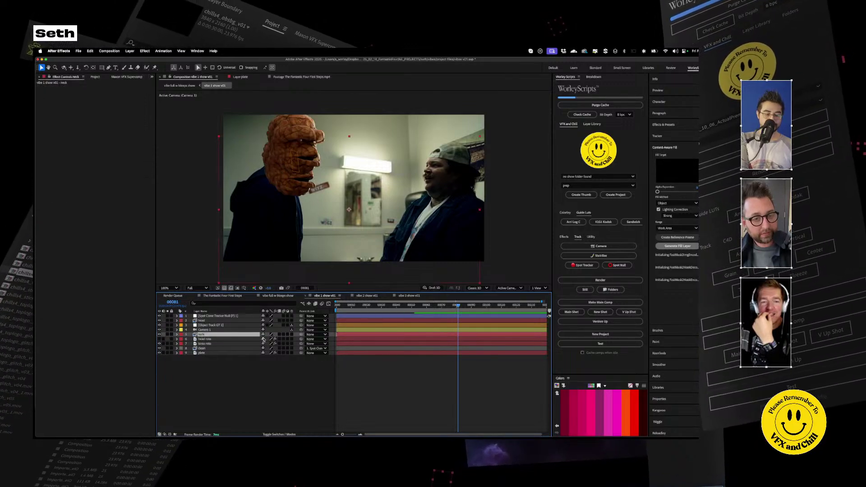
pyautogui.click(279, 434)
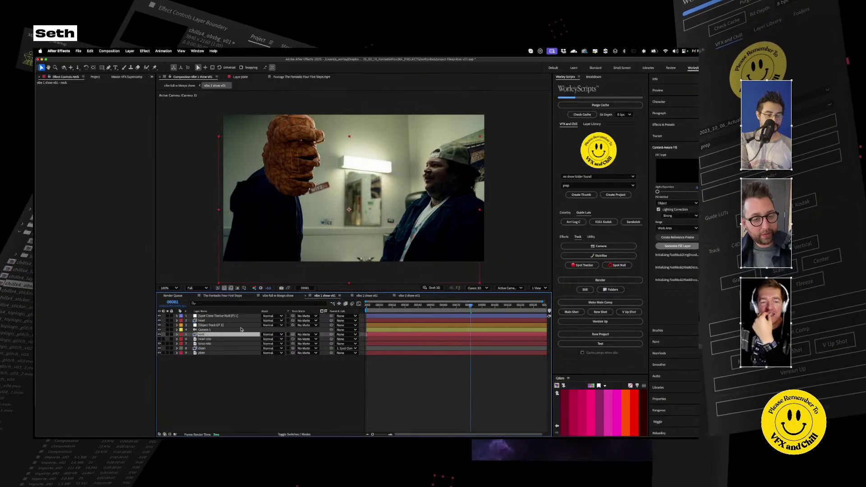
pyautogui.moveTo(293, 335); pyautogui.dragTo(202, 340)
pyautogui.press('space')
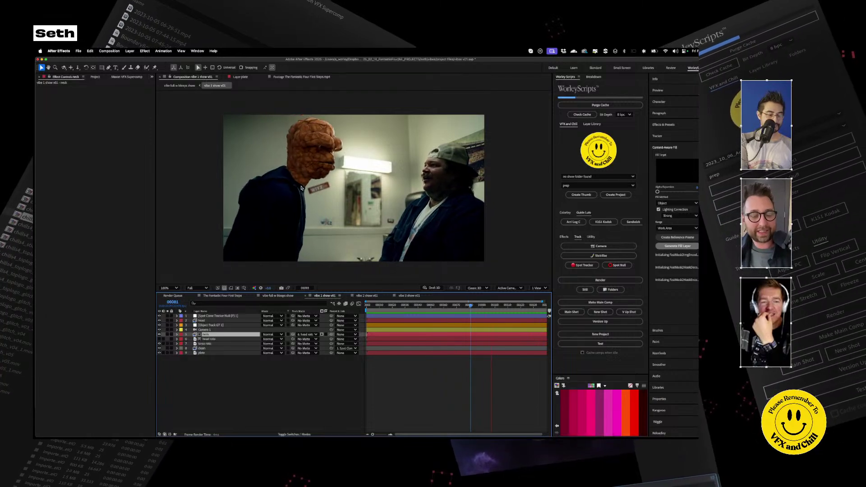
pyautogui.press('space')
pyautogui.moveTo(449, 308)
pyautogui.mouseDown()
pyautogui.moveTo(425, 313)
pyautogui.moveTo(433, 310)
pyautogui.mouseUp()
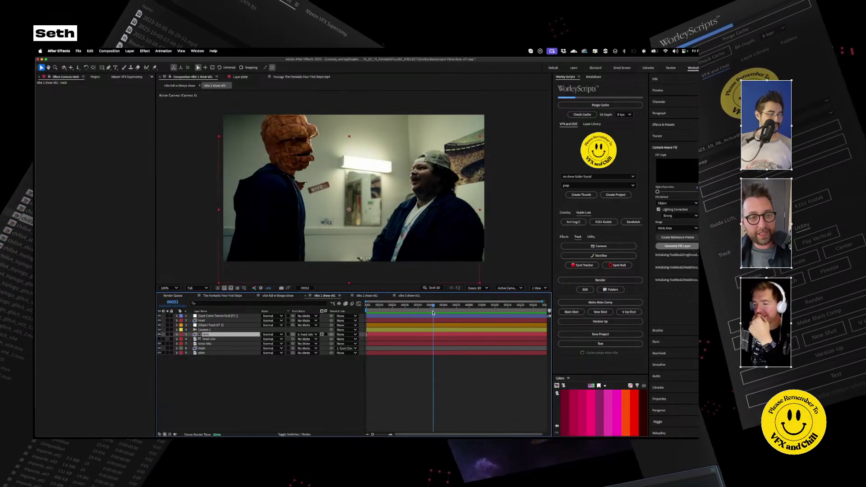
# Hide the head layer and inspect the matted neck back to the first frame, checking its track matte selection
pyautogui.click(159, 320)
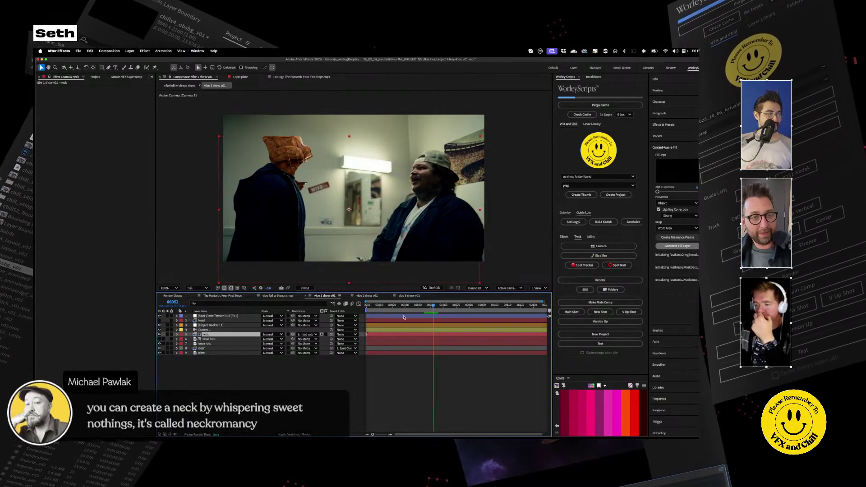
pyautogui.moveTo(433, 309); pyautogui.dragTo(270, 298)
pyautogui.click(308, 334)
pyautogui.click(311, 341)
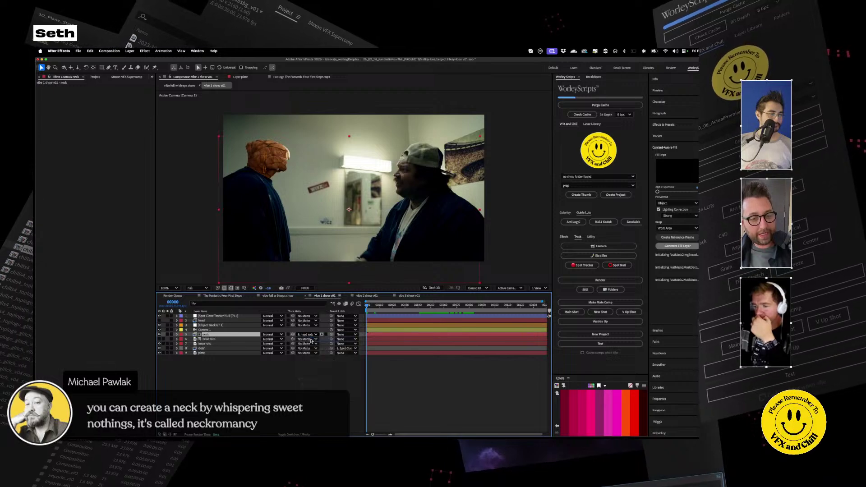
# Remove the head roto track matte from the neck layer, compare the shot with it on and off, and leave it hidden
pyautogui.click(203, 338)
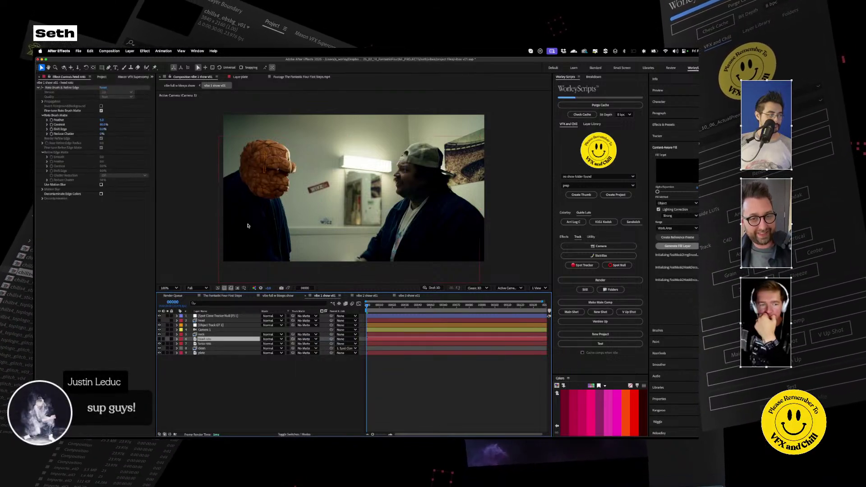
pyautogui.click(203, 334)
pyautogui.click(159, 334)
pyautogui.click(202, 352)
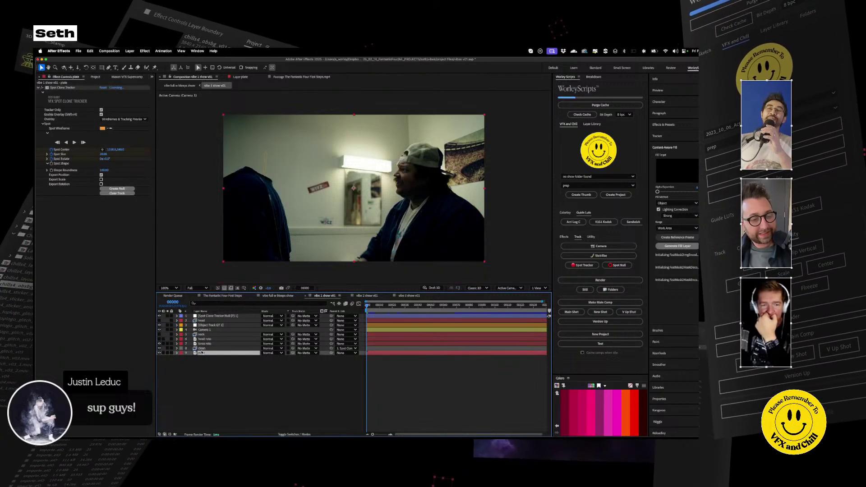
pyautogui.click(158, 334)
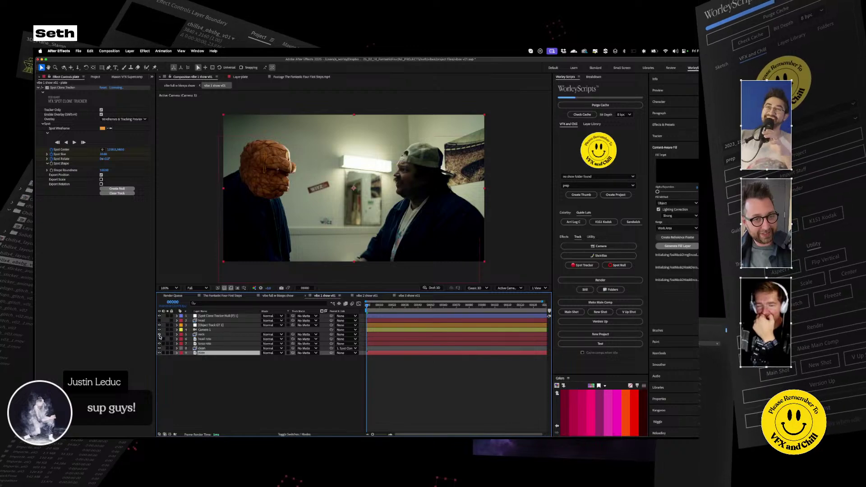
pyautogui.click(159, 335)
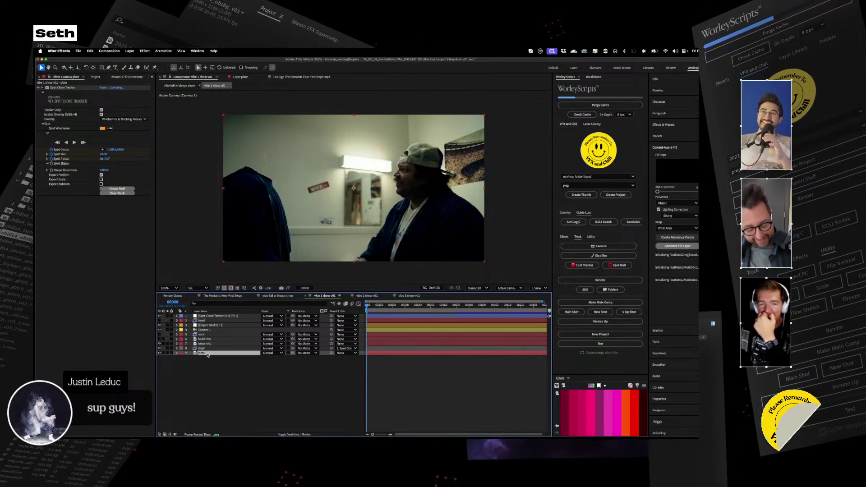
# Duplicate the plate layer and rename the copy as neck
pyautogui.hotkey('ctrl', 'd')
pyautogui.press('Return')
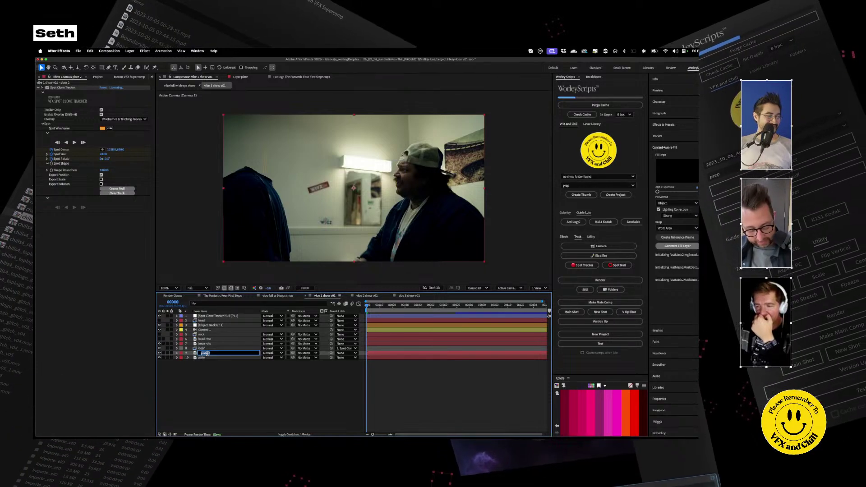
pyautogui.write('neck')
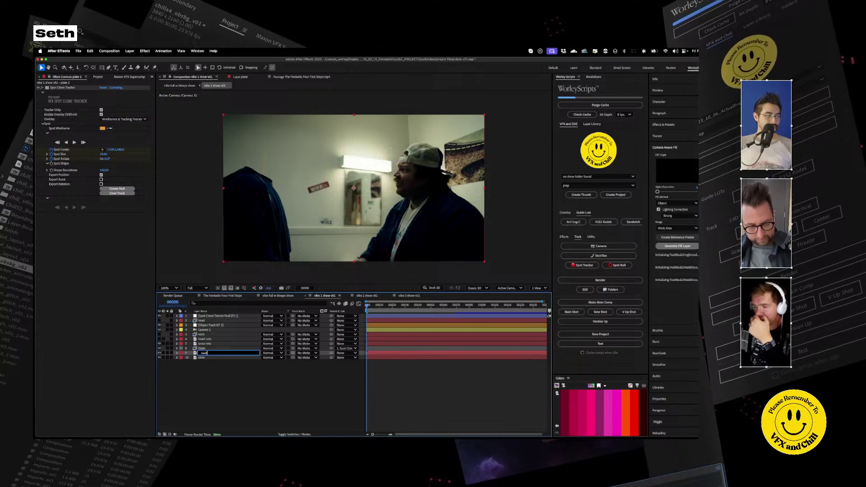
pyautogui.press('Return')
# Remove the Spot Clone Tracker effect from the new neck layer made from the plate
pyautogui.click(204, 330)
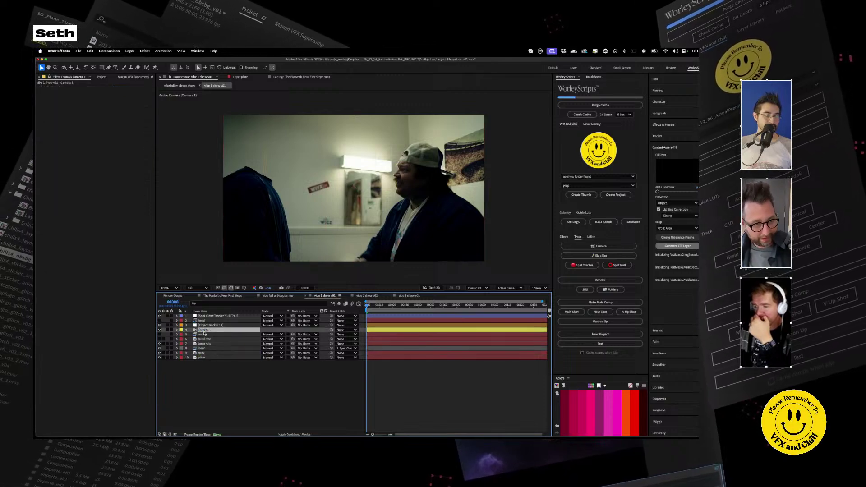
pyautogui.click(203, 334)
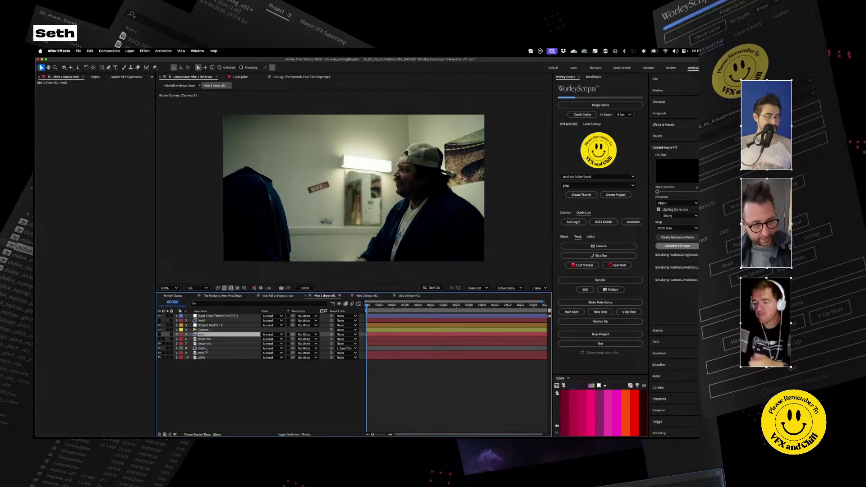
pyautogui.click(204, 353)
pyautogui.click(59, 88)
pyautogui.press('Delete')
# Apply the Lockdown effect to the new neck layer, dismiss the script error and open its tracking project
pyautogui.click(208, 355)
pyautogui.hotkey('ctrl', 'space')
pyautogui.write('lock')
pyautogui.press('Return')
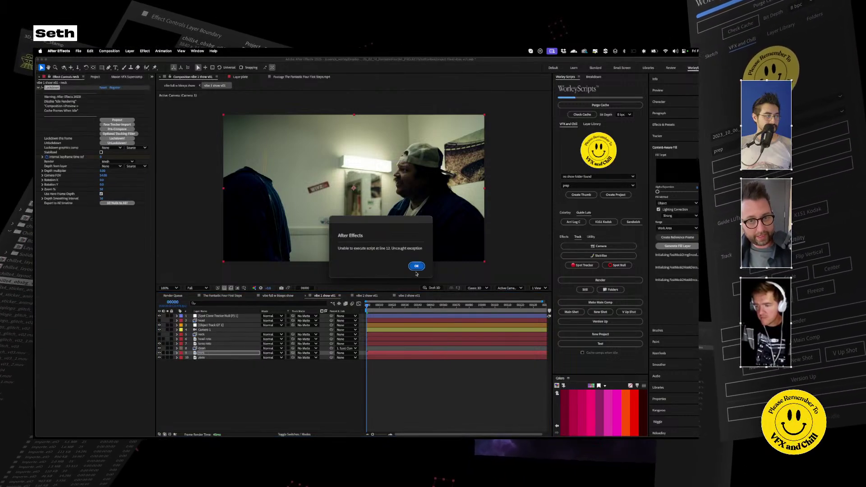
pyautogui.click(416, 266)
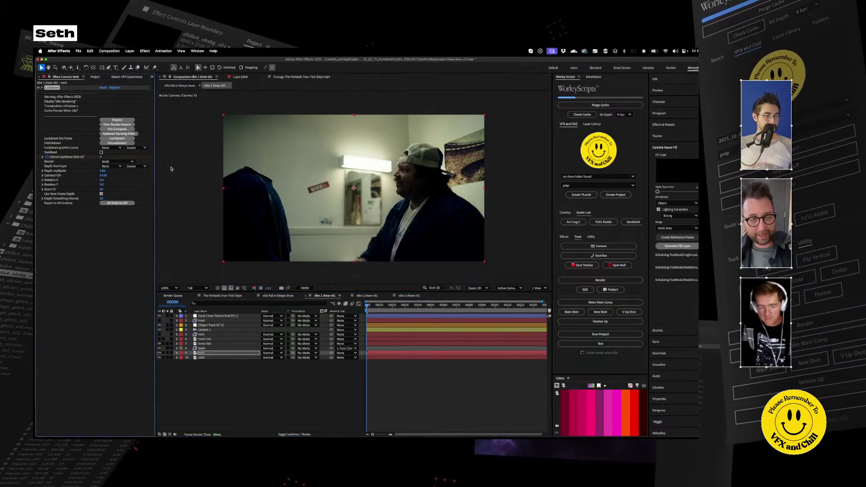
pyautogui.click(210, 353)
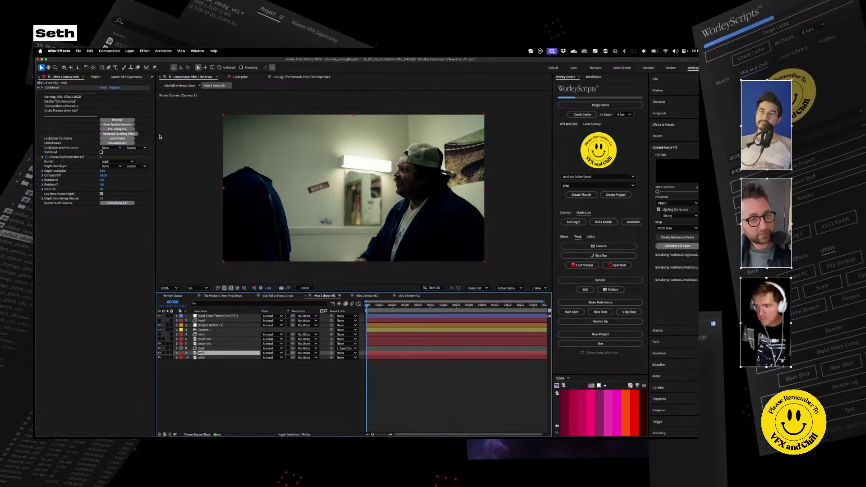
pyautogui.click(118, 120)
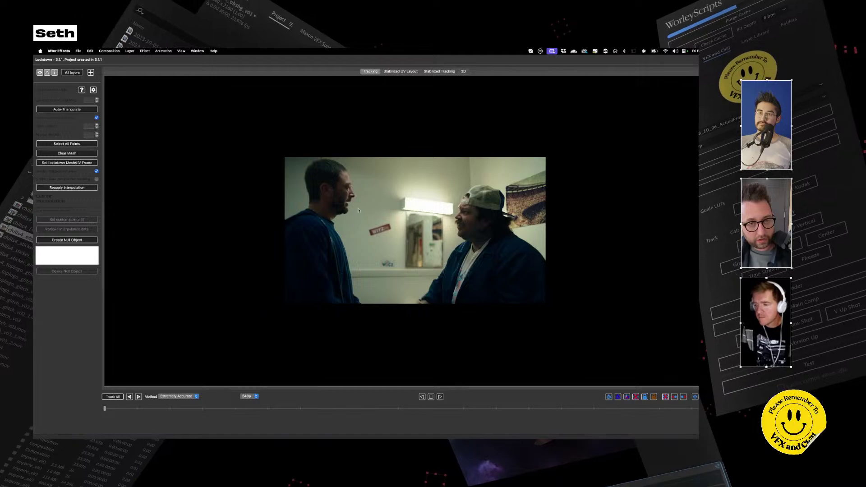
# Place tracking points on the bearded man's ear, cheek, neck, collar, chin and eye area
pyautogui.scroll(5, 324, 195)
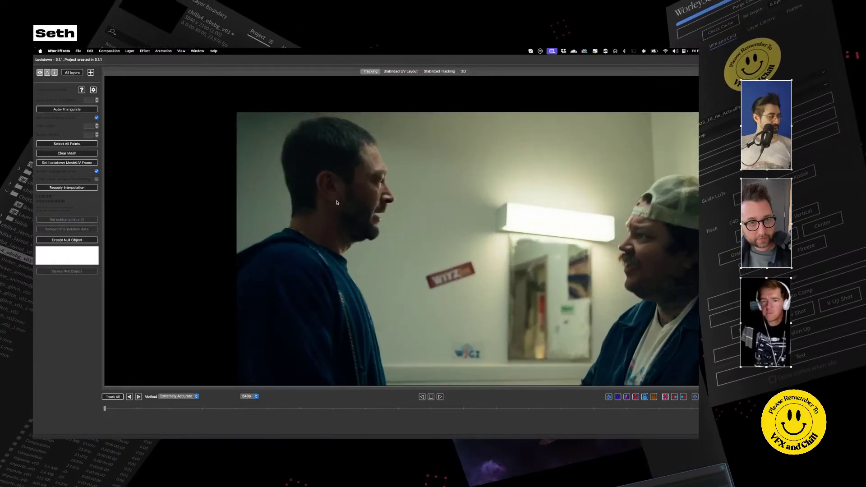
pyautogui.click(336, 203)
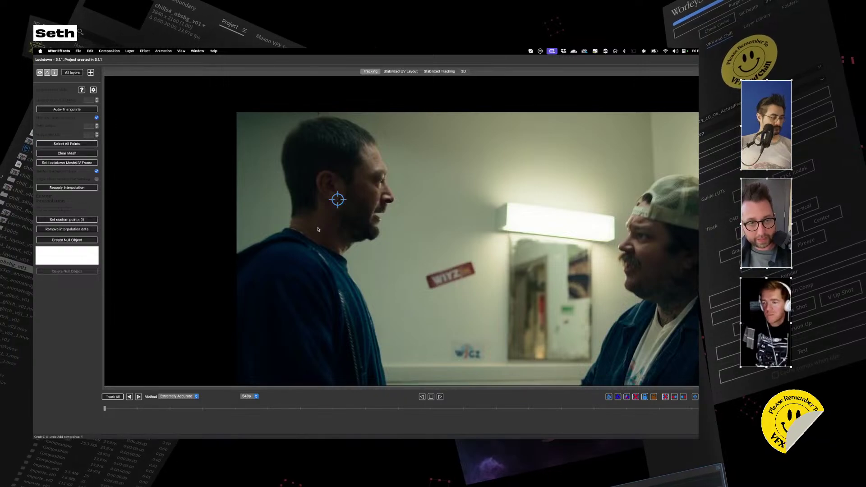
pyautogui.click(314, 212)
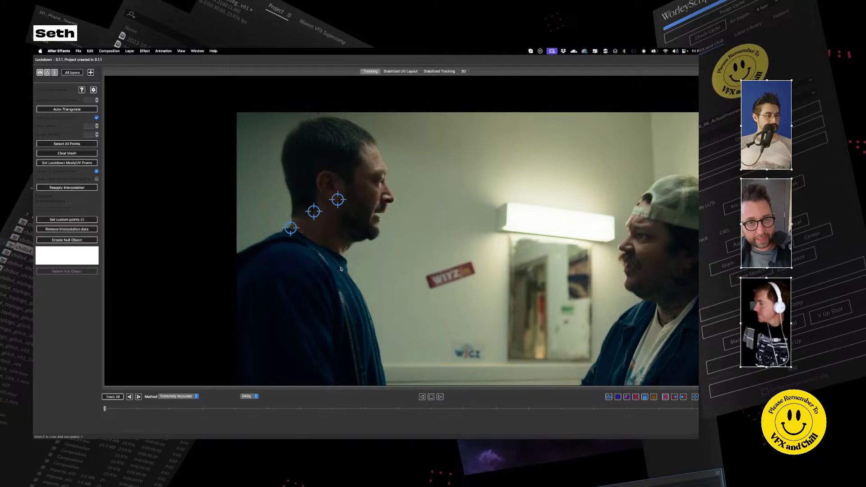
pyautogui.click(331, 179)
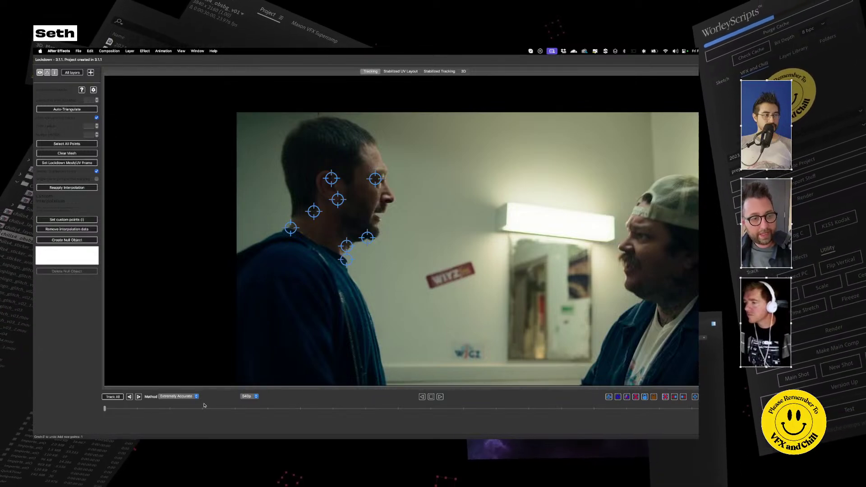
# Track all points through the shot, scrub through the tracks and return to the first frame
pyautogui.click(113, 397)
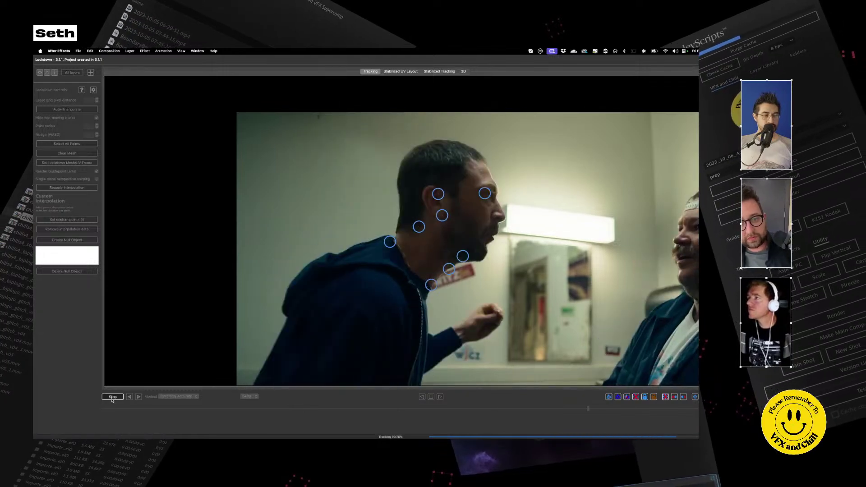
pyautogui.moveTo(175, 409); pyautogui.dragTo(384, 429)
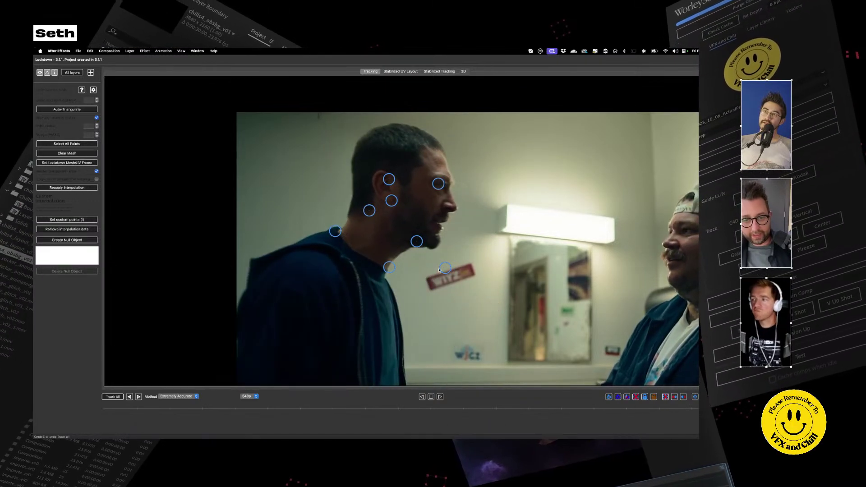
pyautogui.moveTo(662, 415); pyautogui.dragTo(105, 408)
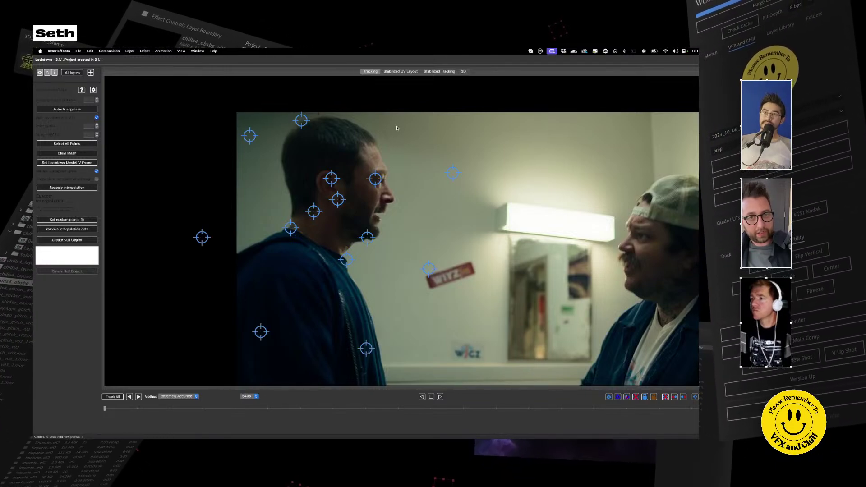
# Auto-triangulate the points into a mesh, try Unified plane interpolation, then switch back to Position/scale/rotate
pyautogui.click(66, 109)
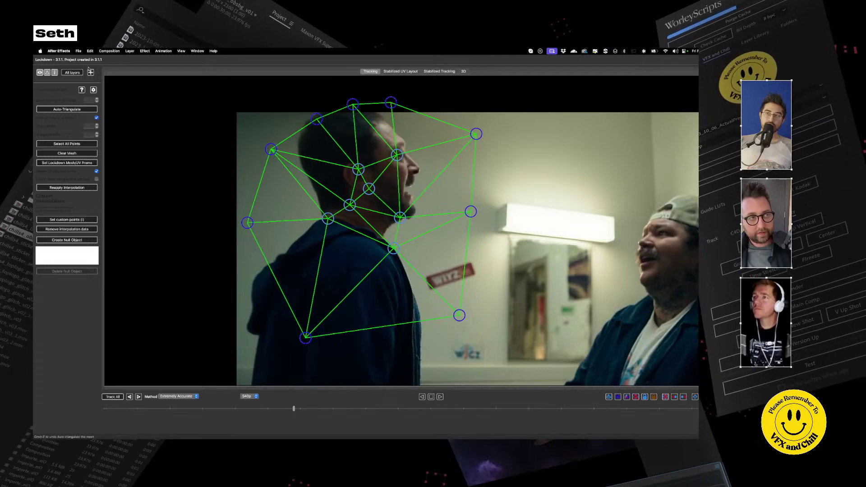
pyautogui.click(55, 72)
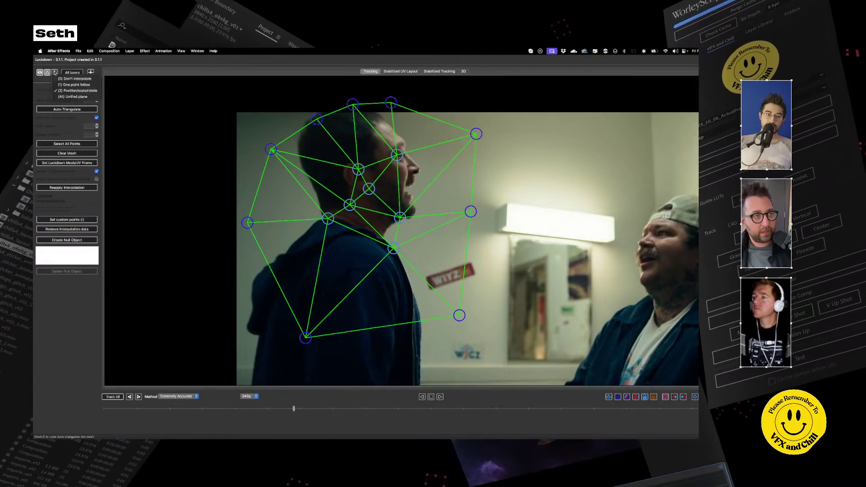
pyautogui.click(72, 97)
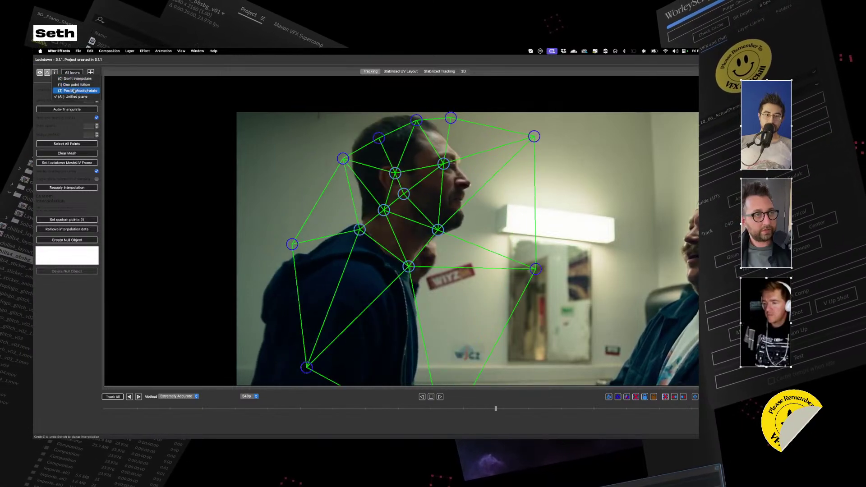
pyautogui.click(74, 90)
pyautogui.press('space')
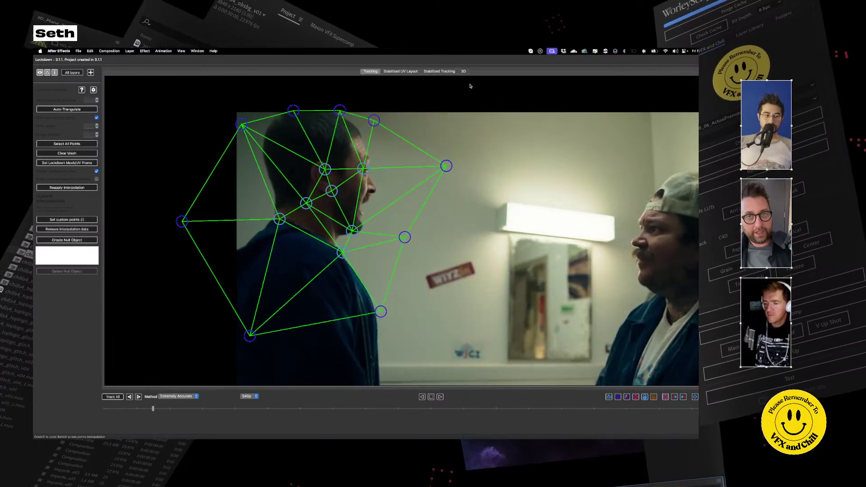
# Inspect the mesh's motion in the stabilized tracking view and return to the first frame
pyautogui.click(441, 72)
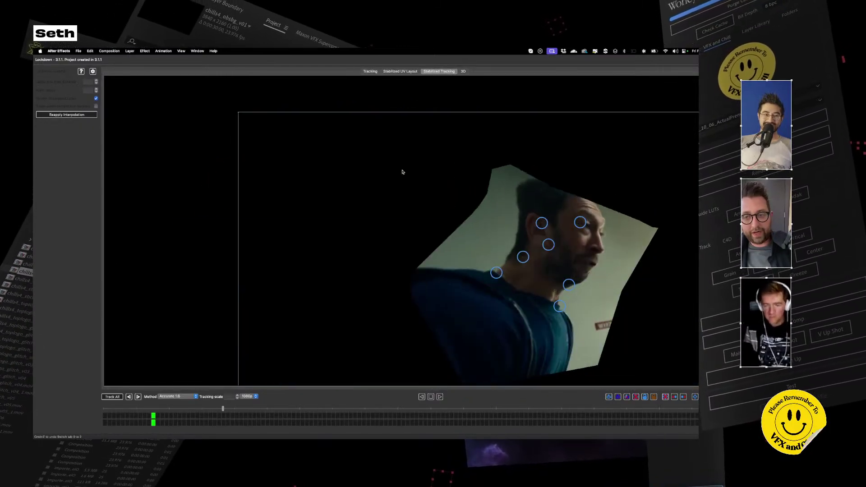
pyautogui.scroll(-4, 416, 193)
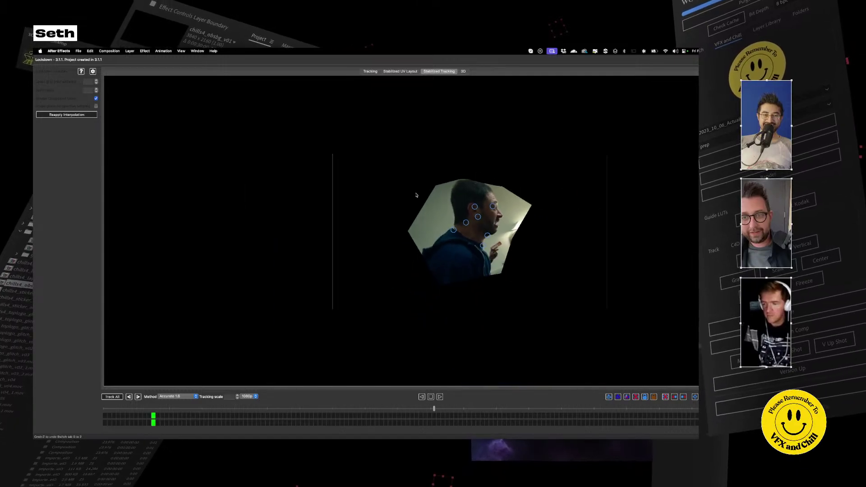
pyautogui.scroll(5, 523, 242)
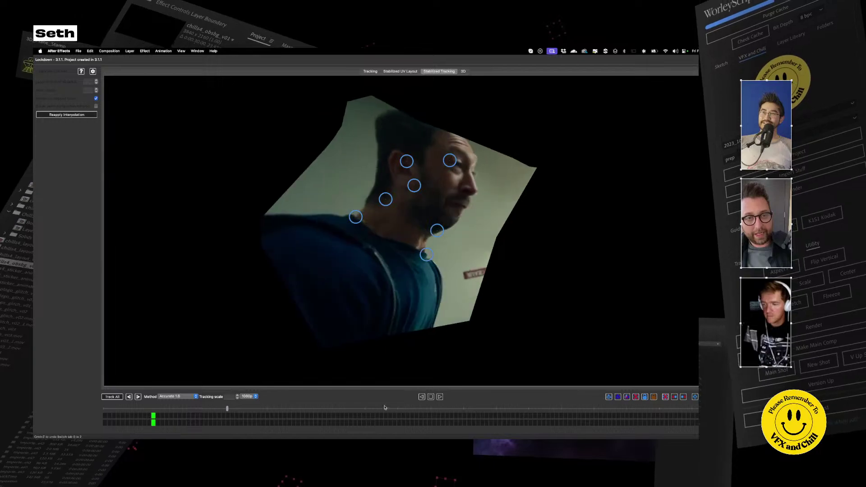
pyautogui.moveTo(320, 409); pyautogui.dragTo(81, 387)
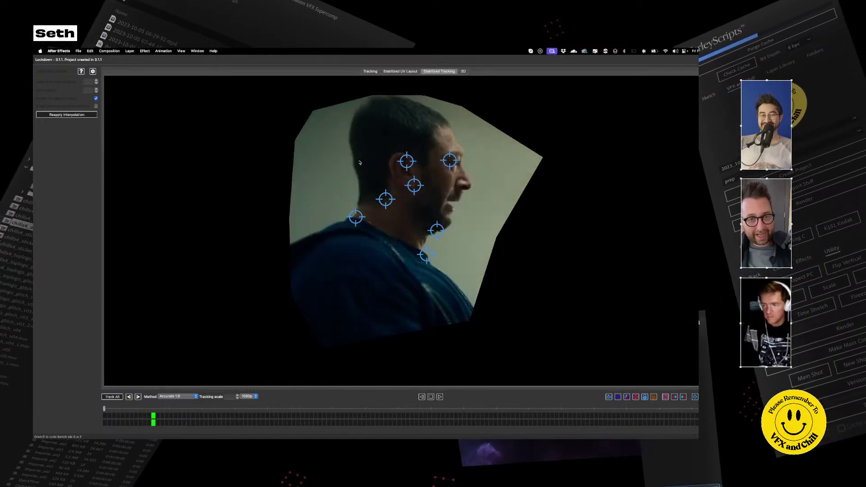
# Add a tracking point on the man's upper hair in the stabilized view and track it forward through the shot
pyautogui.click(388, 117)
pyautogui.click(388, 117)
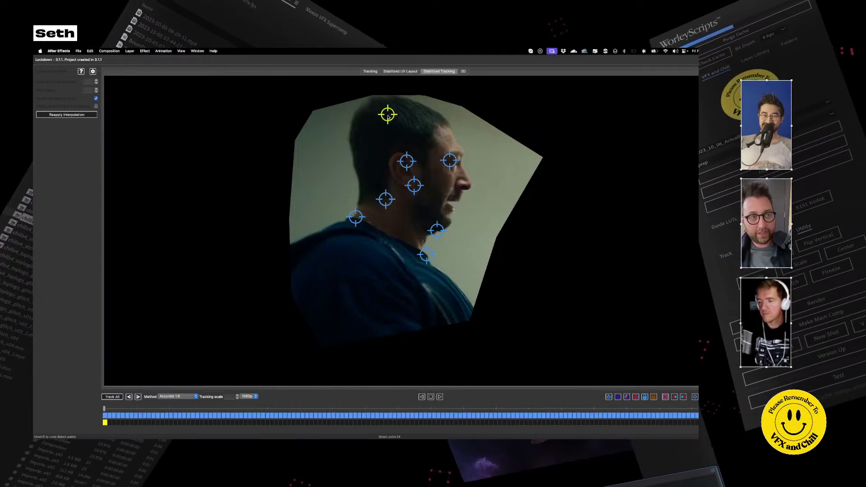
pyautogui.click(138, 396)
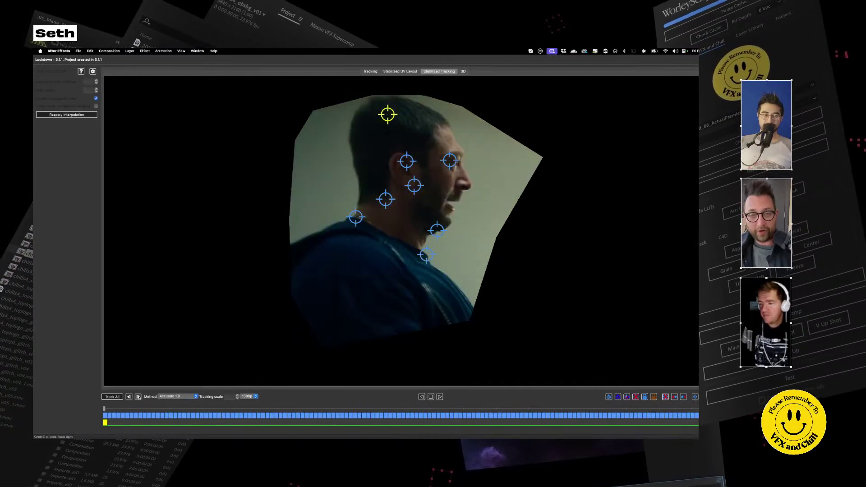
# Clear the mesh in the tracking view and auto-triangulate it again with the added hair point
pyautogui.click(296, 116)
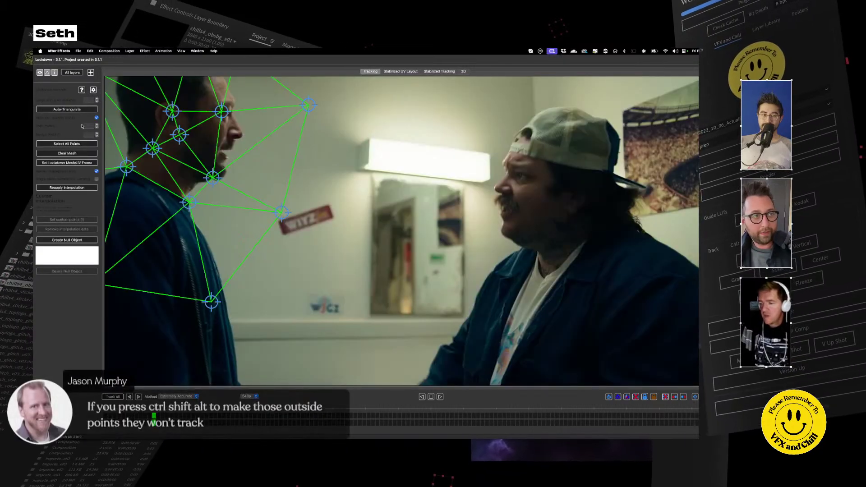
pyautogui.click(67, 154)
pyautogui.click(63, 110)
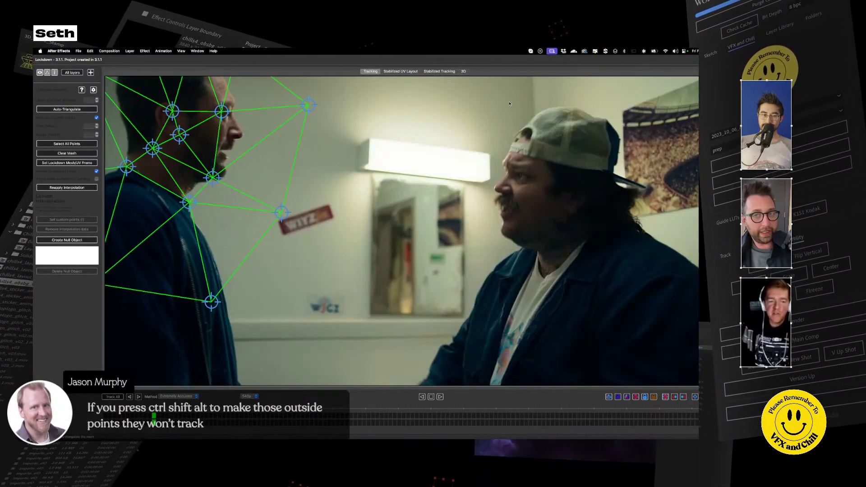
# Check the rebuilt mesh in the stabilized view, scrub back to the mesh frame in the tracking view and leave the tracker
pyautogui.click(435, 74)
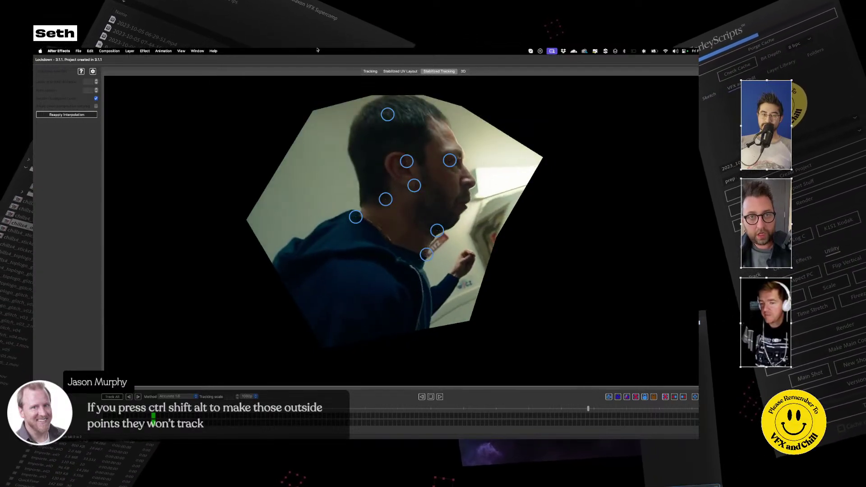
pyautogui.click(371, 71)
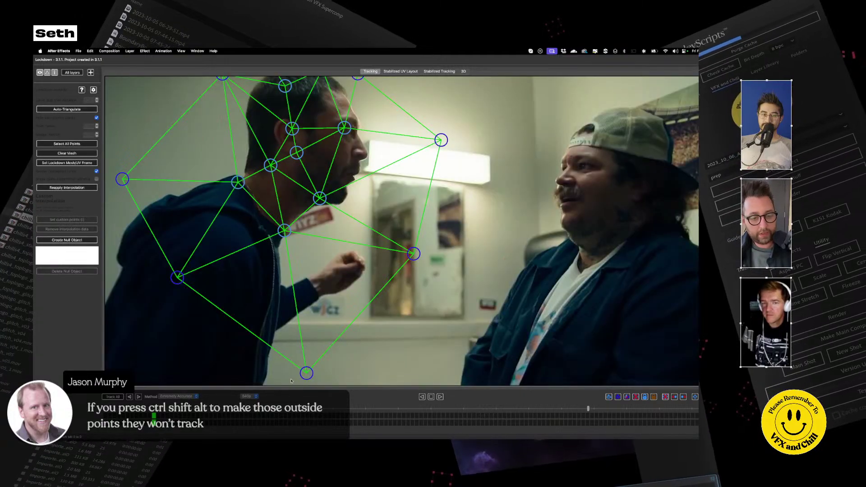
pyautogui.click(146, 411)
pyautogui.moveTo(145, 411)
pyautogui.mouseDown()
pyautogui.moveTo(234, 412)
pyautogui.moveTo(145, 413)
pyautogui.moveTo(176, 412)
pyautogui.moveTo(153, 413)
pyautogui.mouseUp()
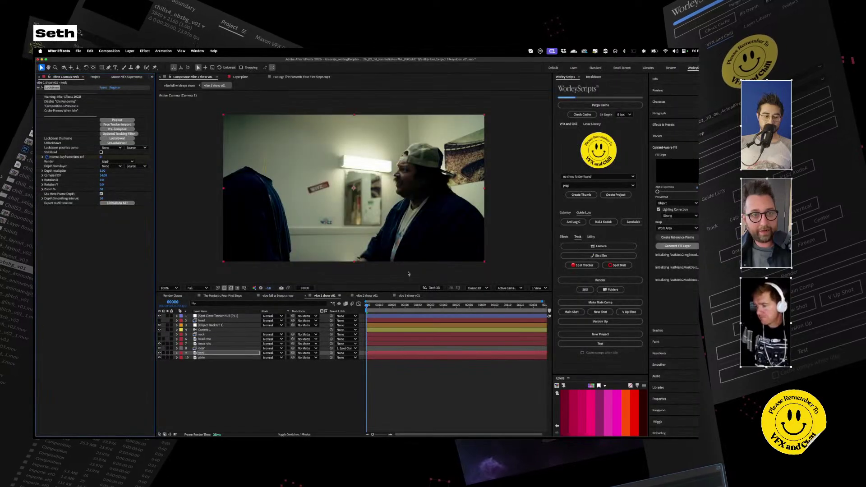
# Solo the tracked neck layer, lock down the current frame with Lockdown and move to frame 11
pyautogui.click(168, 353)
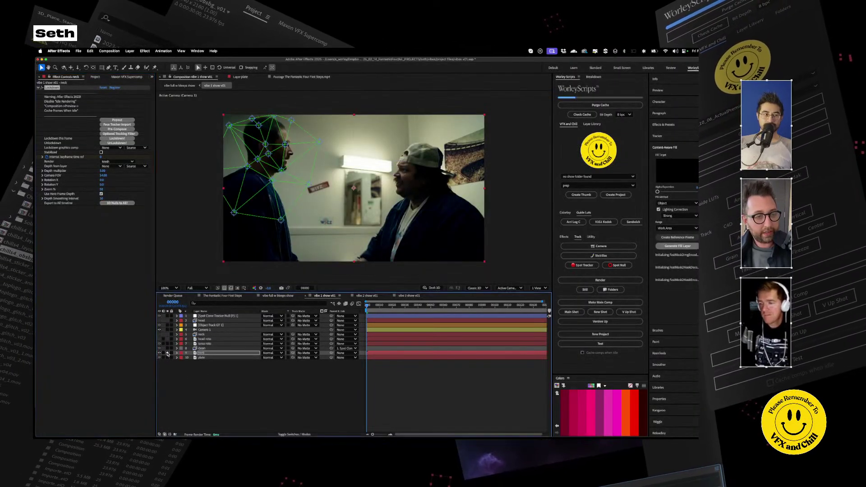
pyautogui.click(121, 138)
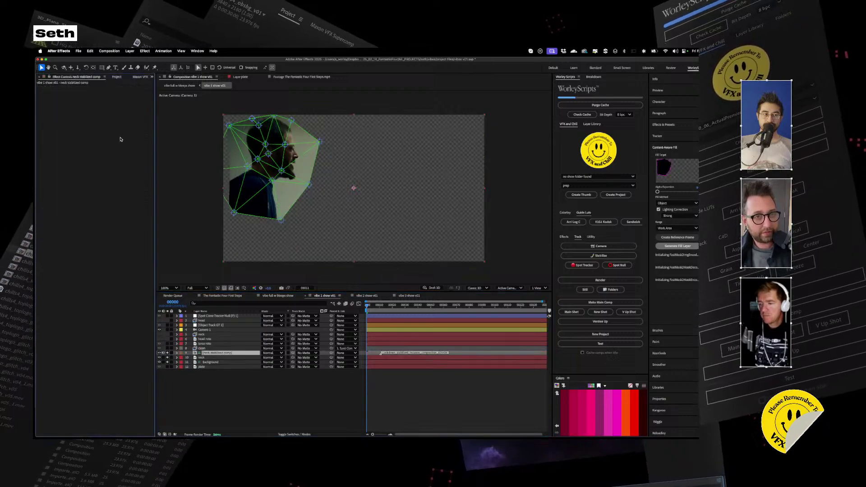
pyautogui.moveTo(370, 305); pyautogui.dragTo(381, 306)
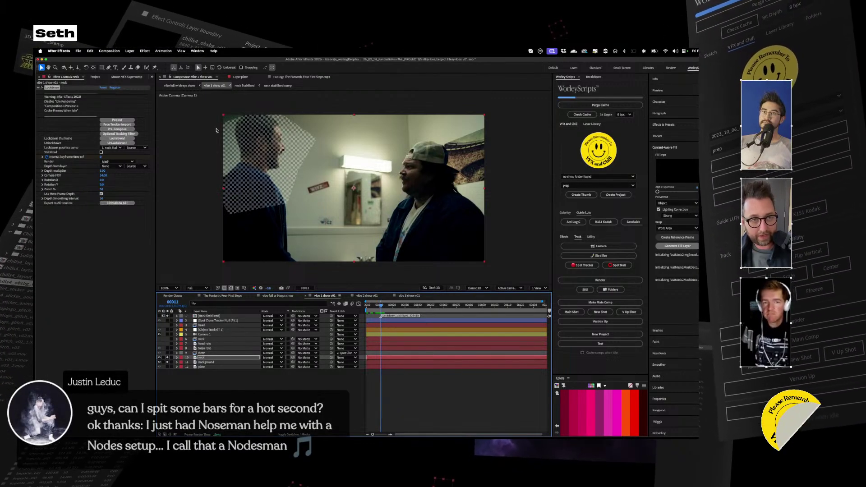
# Try a "locked" name for the tracked neck layer and settle back on "neck"
pyautogui.click(204, 358)
pyautogui.press('Return')
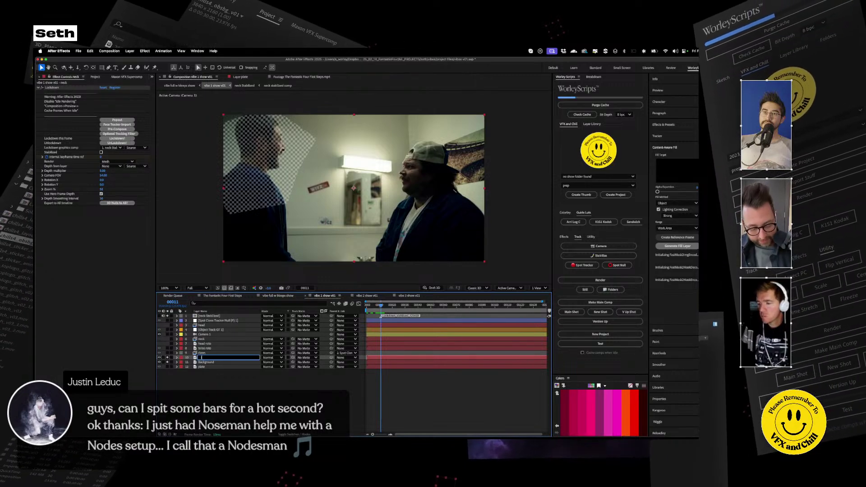
pyautogui.write('locked nec')
pyautogui.press('BackSpace')
pyautogui.press('BackSpace')
pyautogui.press('BackSpace')
pyautogui.press('BackSpace')
pyautogui.press('BackSpace')
pyautogui.press('BackSpace')
pyautogui.press('BackSpace')
pyautogui.press('BackSpace')
pyautogui.press('BackSpace')
pyautogui.press('BackSpace')
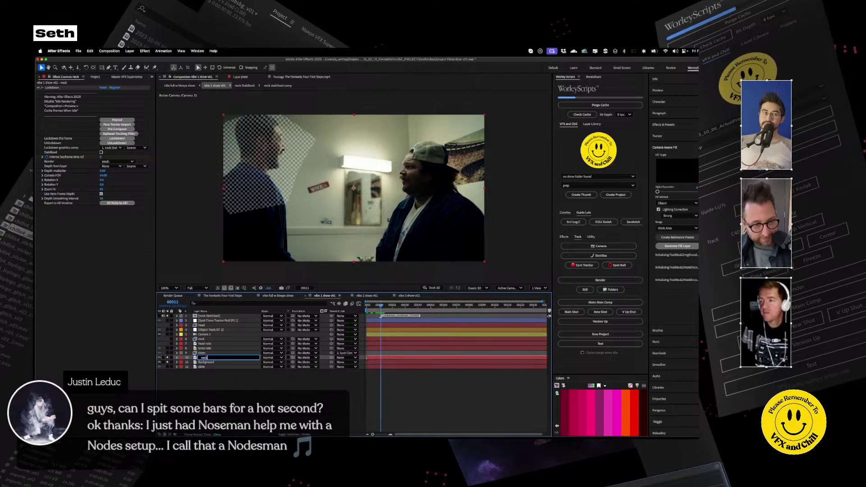
pyautogui.press('Return')
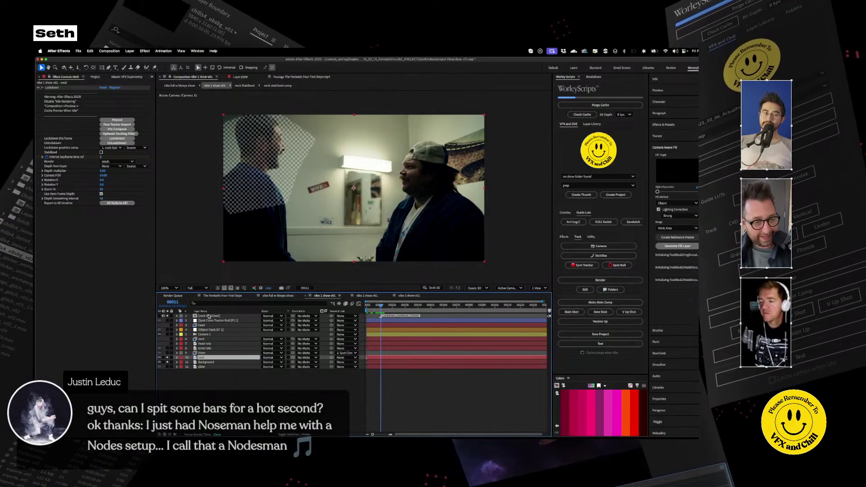
# Rename the precomp layer at the head of the layer stack as "neck stuff"
pyautogui.click(208, 316)
pyautogui.press('Return')
pyautogui.write('ne')
pyautogui.press('Return')
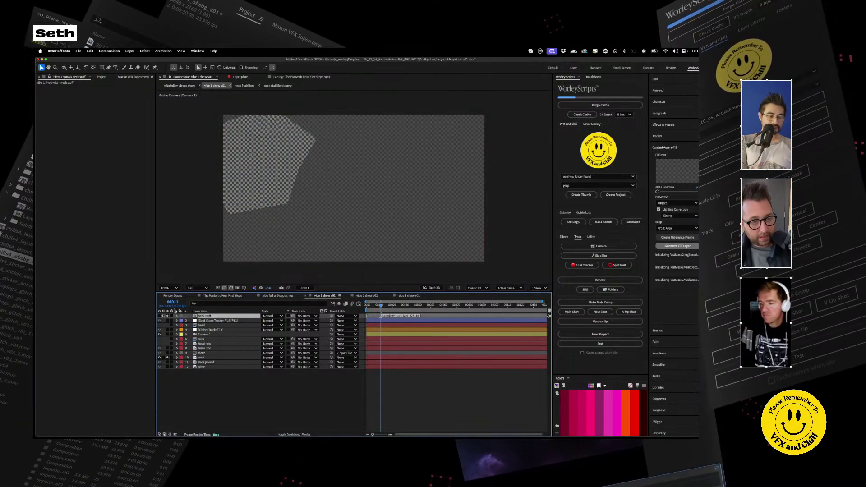
# Preview the Lockdown checkerboard warp of the soloed neck layer with the transparency grid turned off
pyautogui.click(202, 358)
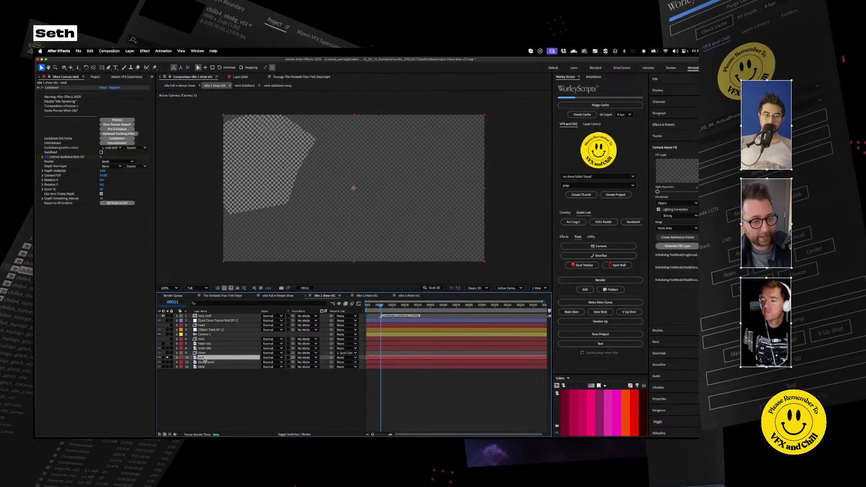
pyautogui.press('space')
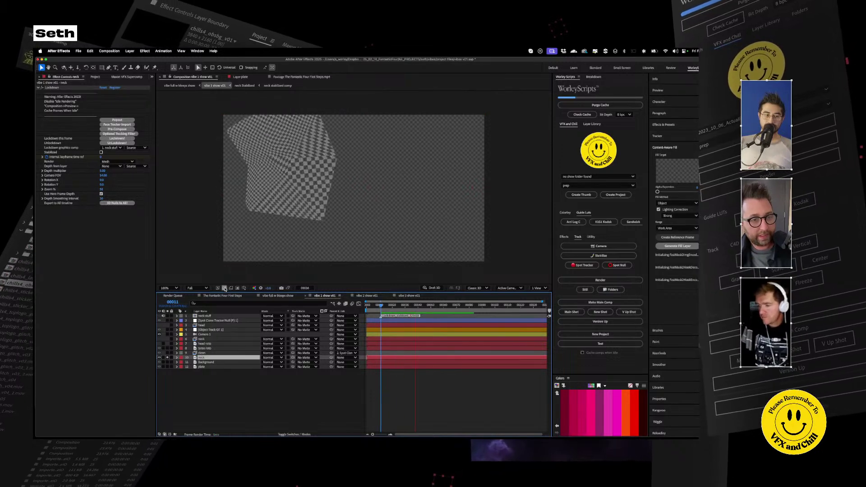
pyautogui.click(224, 288)
pyautogui.press('space')
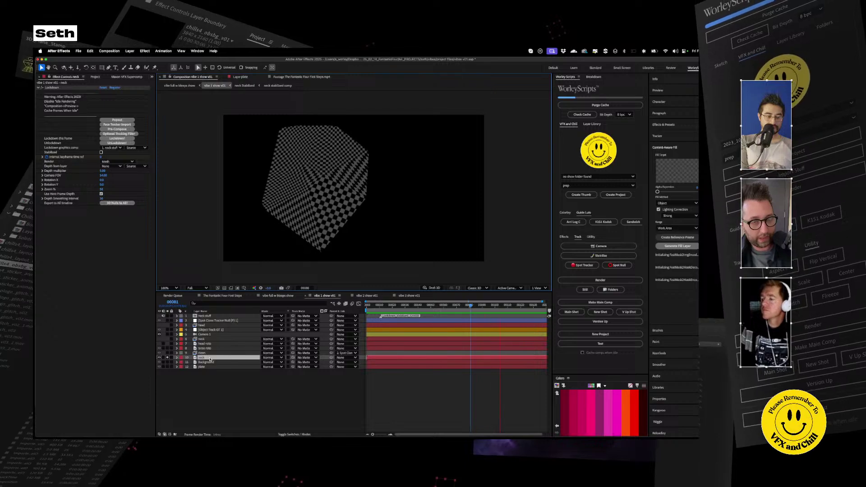
pyautogui.press('space')
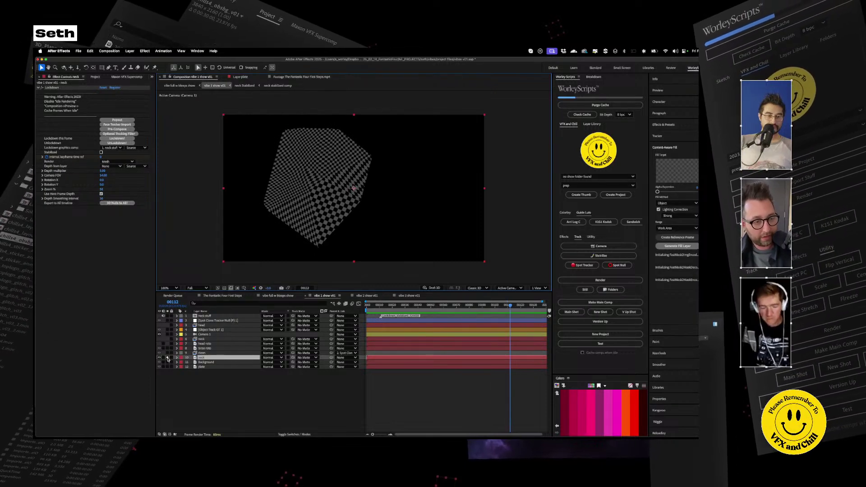
# Move the rock texture layer from the vibe 1 show v01 comp into the neck Stabilized comp at frame 11
pyautogui.doubleClick(199, 357)
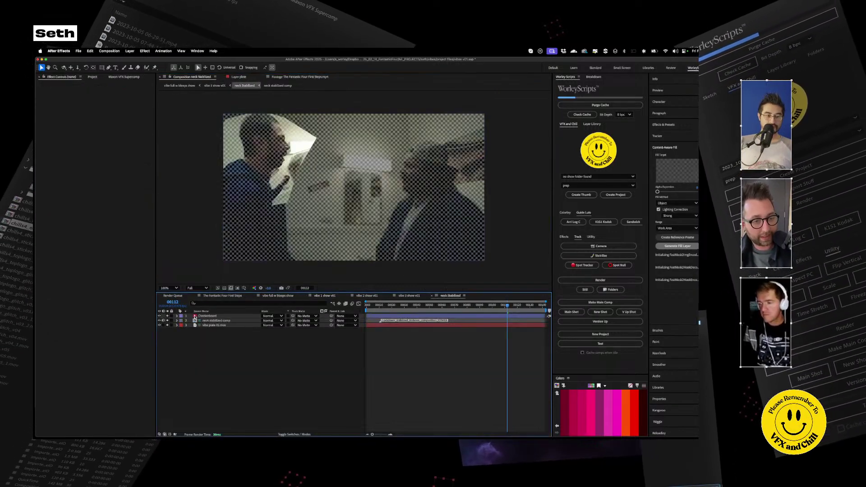
pyautogui.click(379, 305)
pyautogui.moveTo(378, 309); pyautogui.dragTo(381, 308)
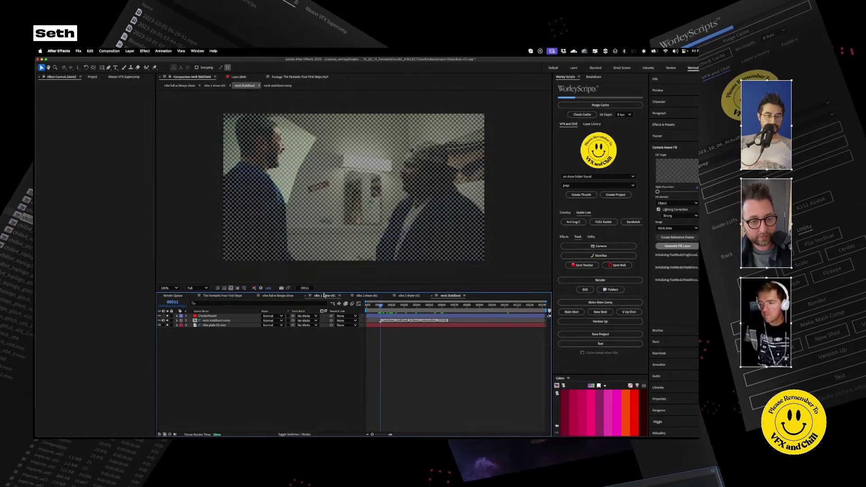
pyautogui.click(324, 295)
pyautogui.click(202, 339)
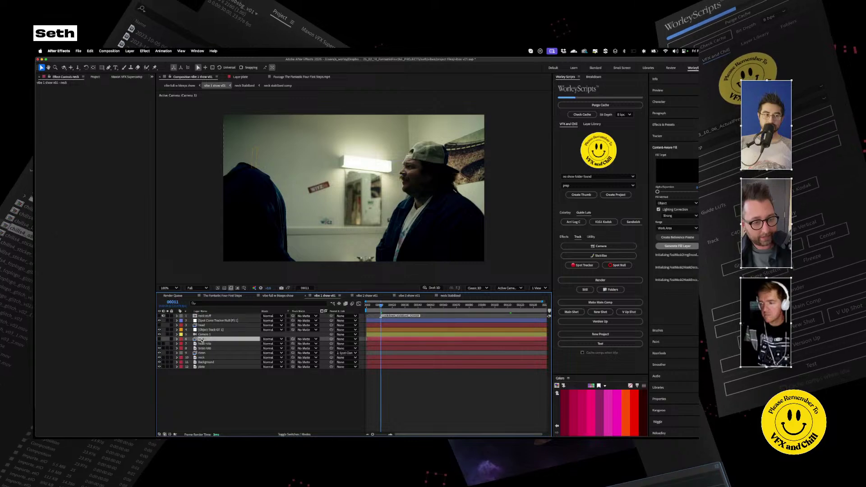
pyautogui.doubleClick(202, 340)
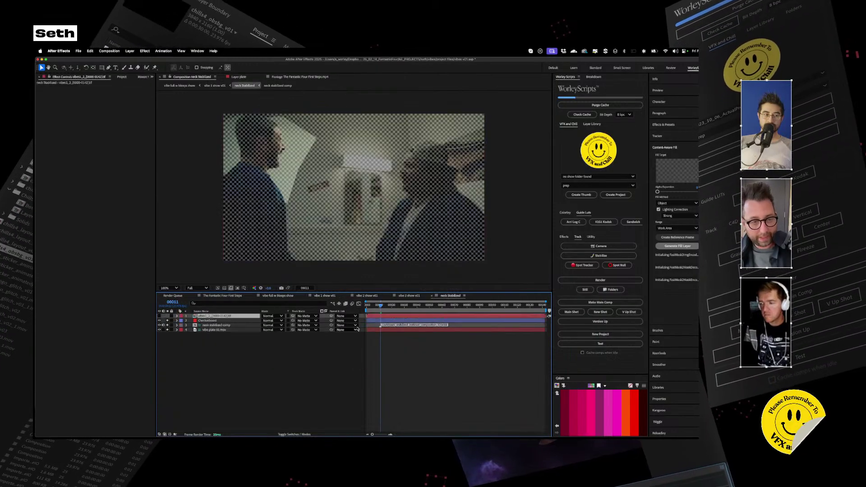
# Make the rock texture layer visible, position it over the man's neck, and hide the checkerboard layer
pyautogui.click(159, 316)
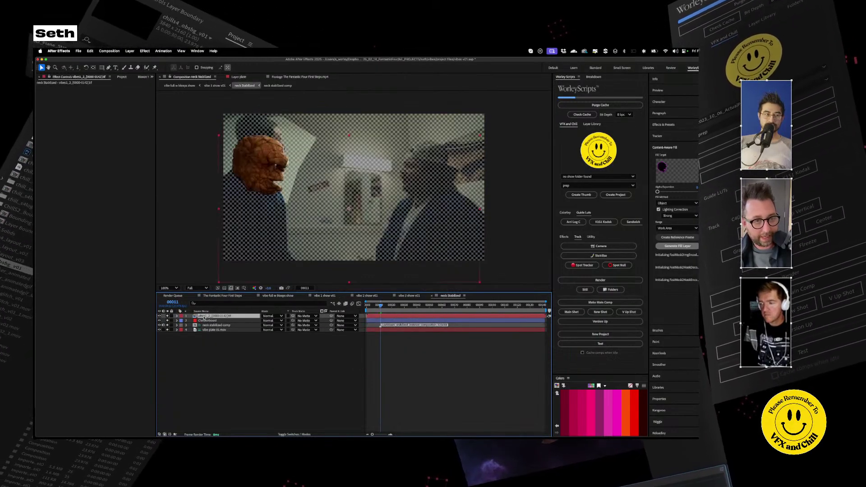
pyautogui.moveTo(295, 135); pyautogui.dragTo(267, 153)
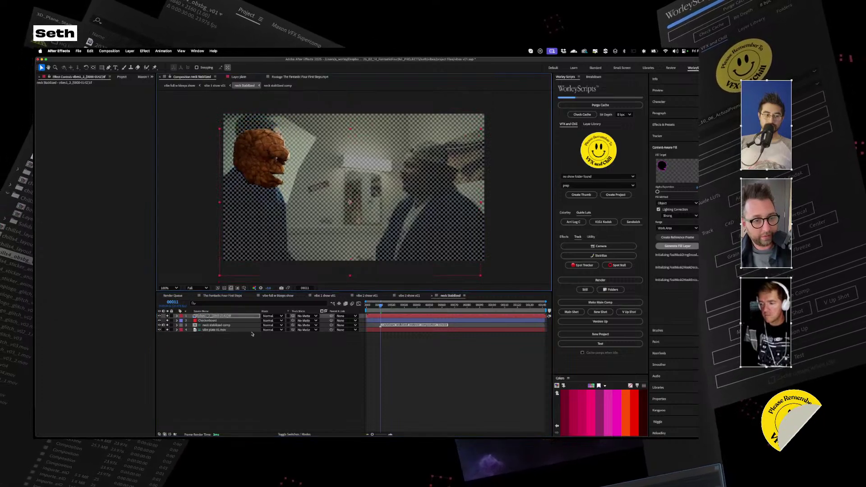
pyautogui.click(159, 321)
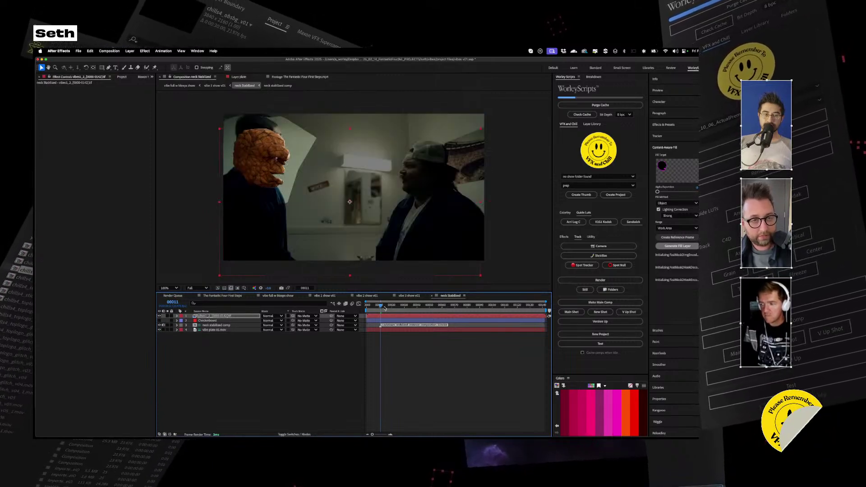
# Freeze the rock texture layer on frame 0 and reposition it over the man's neck at frame 11
pyautogui.press('space')
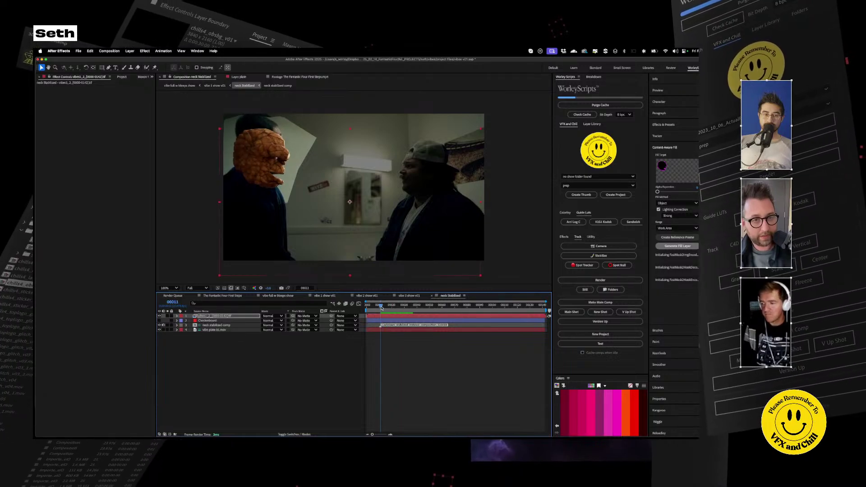
pyautogui.press('space')
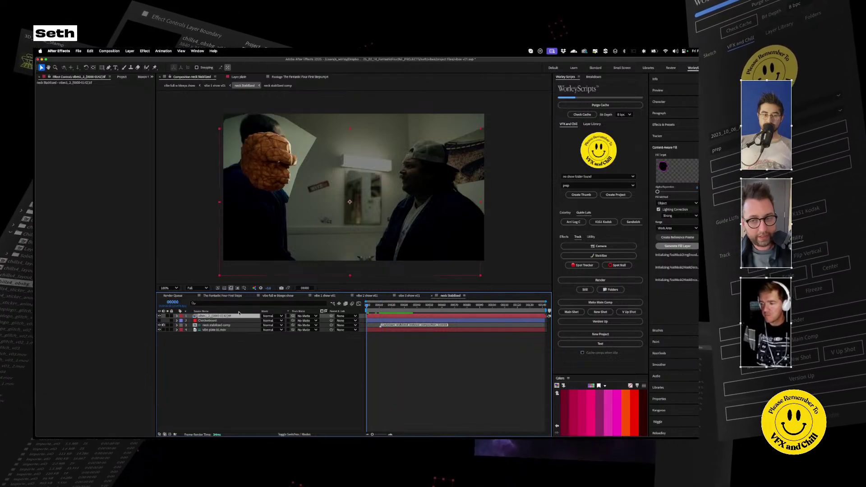
pyautogui.click(591, 237)
pyautogui.click(617, 265)
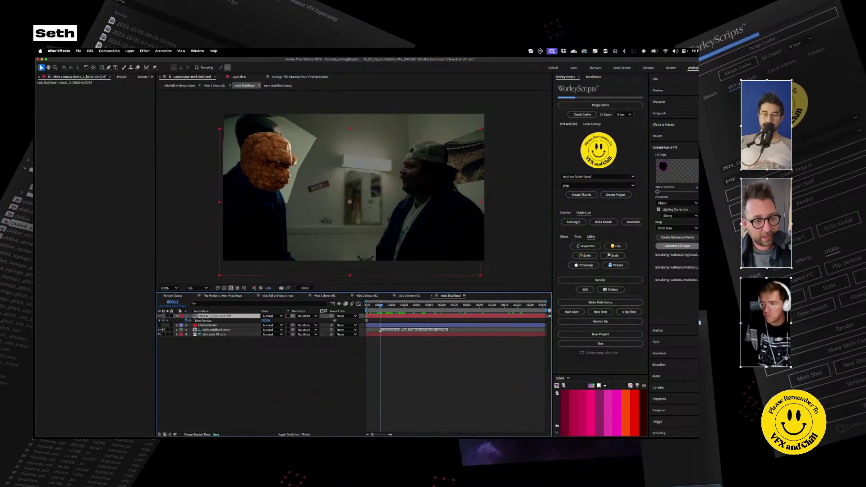
pyautogui.moveTo(281, 147); pyautogui.dragTo(268, 148)
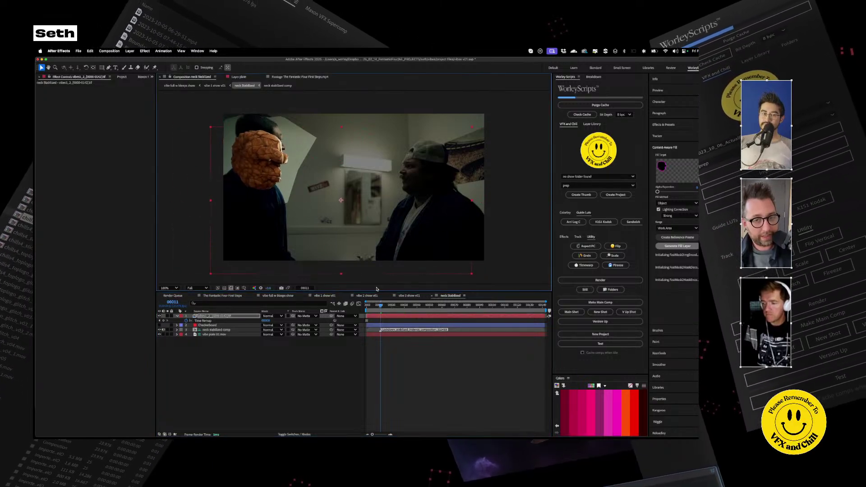
# Solo the Lockdown neck layer in the vibe 1 show v01 comp and preview the warped rock texture
pyautogui.click(325, 296)
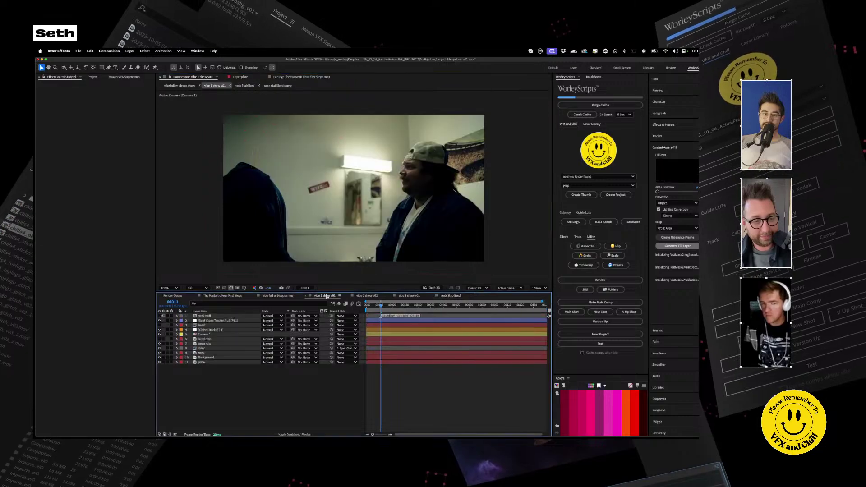
pyautogui.click(202, 352)
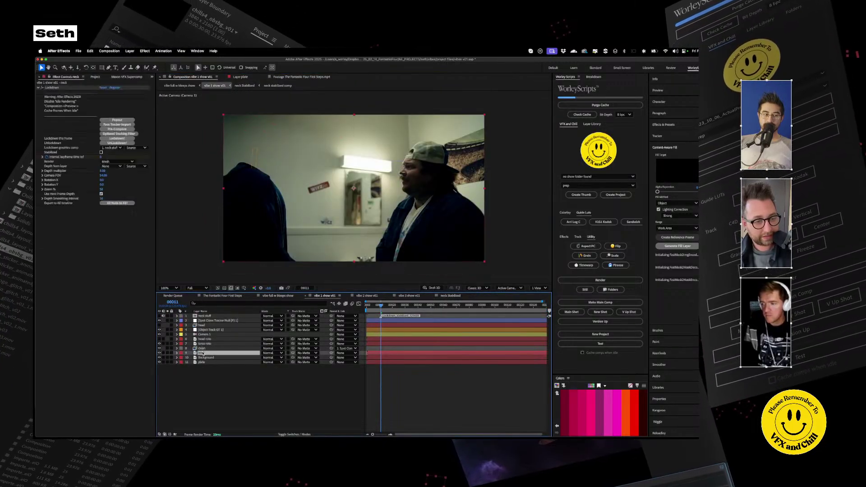
pyautogui.click(167, 353)
pyautogui.press('space')
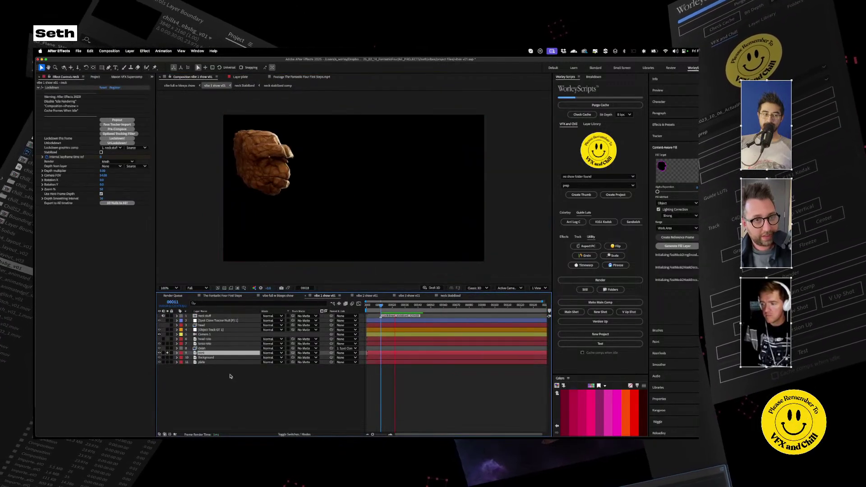
# Solo the background and torso roto layers as well and preview the rock neck in the shot
pyautogui.click(168, 357)
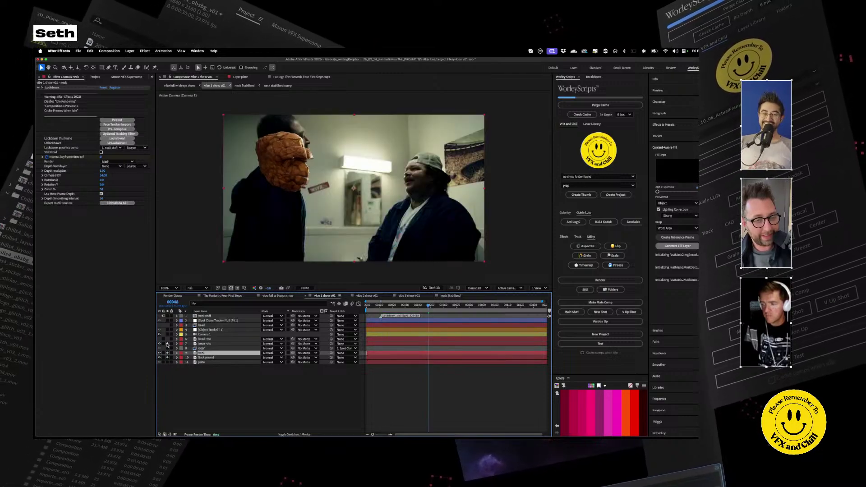
pyautogui.press('space')
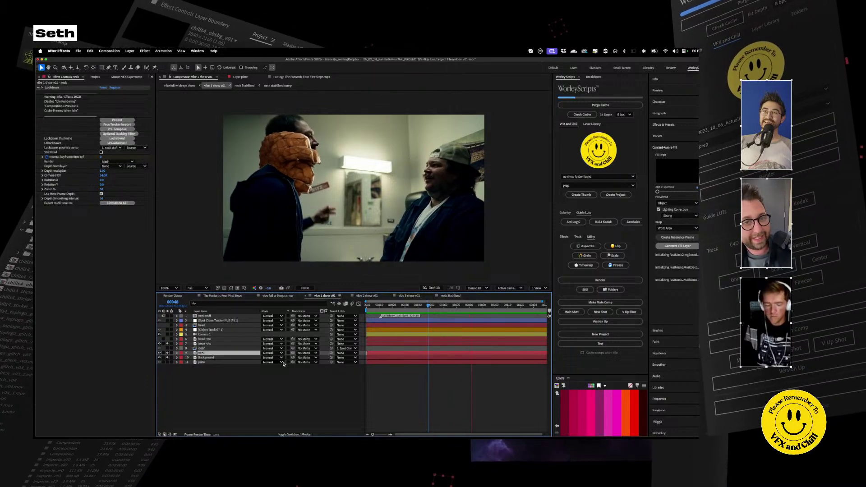
pyautogui.press('space')
# Assign the head roto layer as the track matte of the neck layer and preview it
pyautogui.click(212, 348)
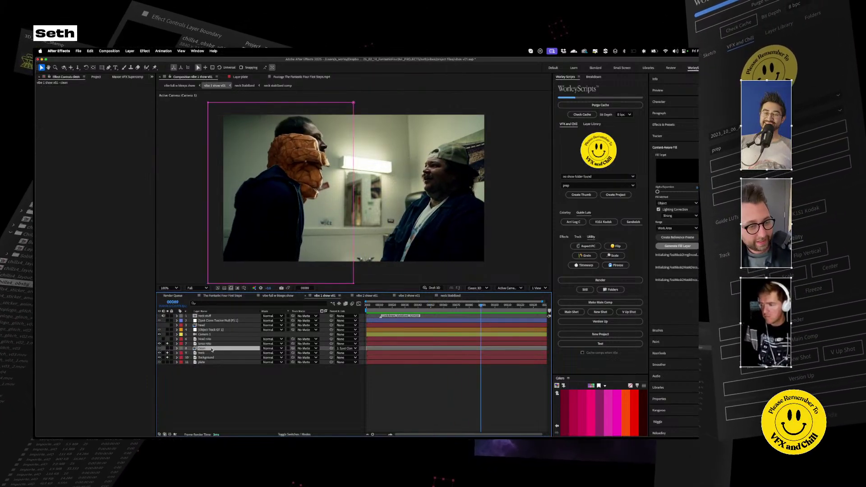
pyautogui.click(213, 353)
pyautogui.moveTo(292, 355); pyautogui.dragTo(208, 339)
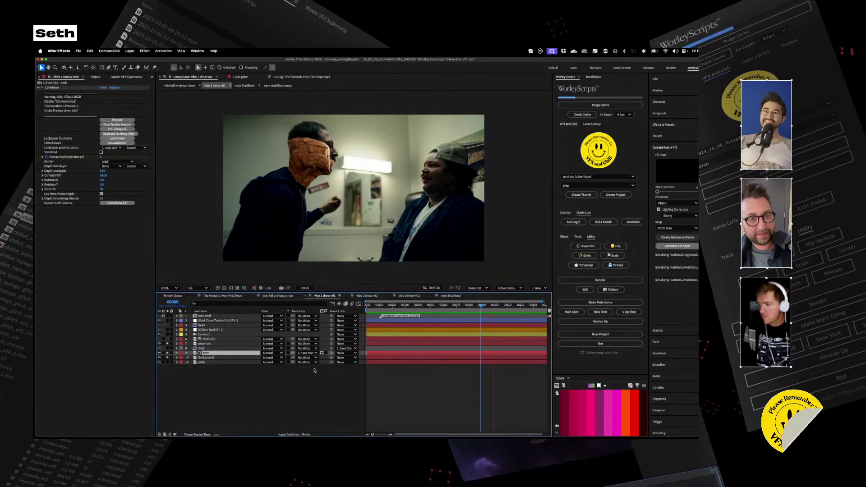
pyautogui.press('space')
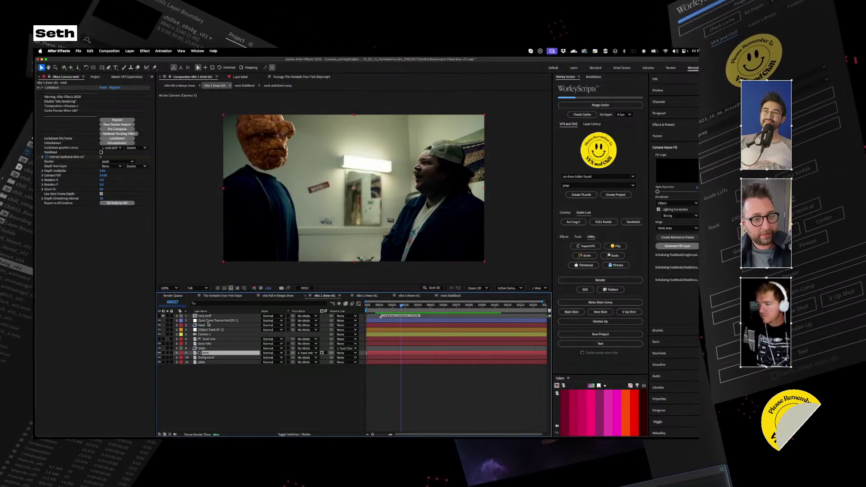
# Place the clean layer below the neck layer in the layer stack and preview the composite
pyautogui.press('space')
pyautogui.click(199, 348)
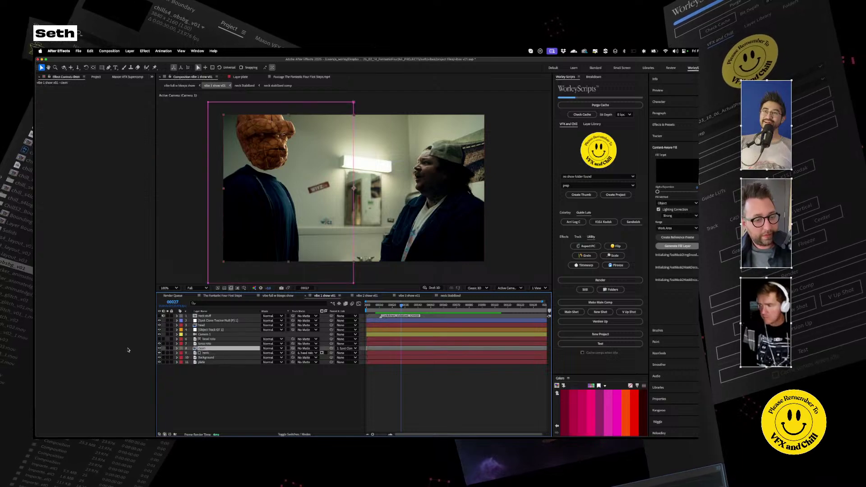
pyautogui.moveTo(196, 350); pyautogui.dragTo(198, 356)
pyautogui.press('space')
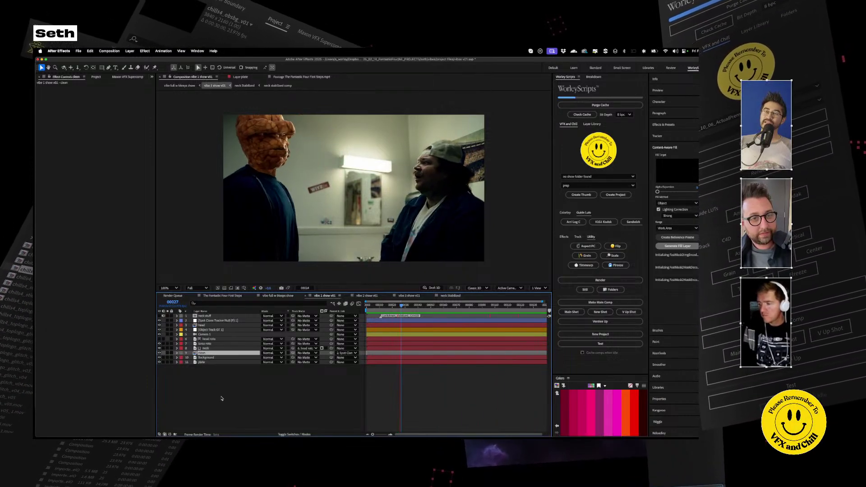
pyautogui.press('space')
# Open the head roto layer at frame 51 and unfreeze its Roto Brush matte
pyautogui.moveTo(482, 302); pyautogui.dragTo(432, 308)
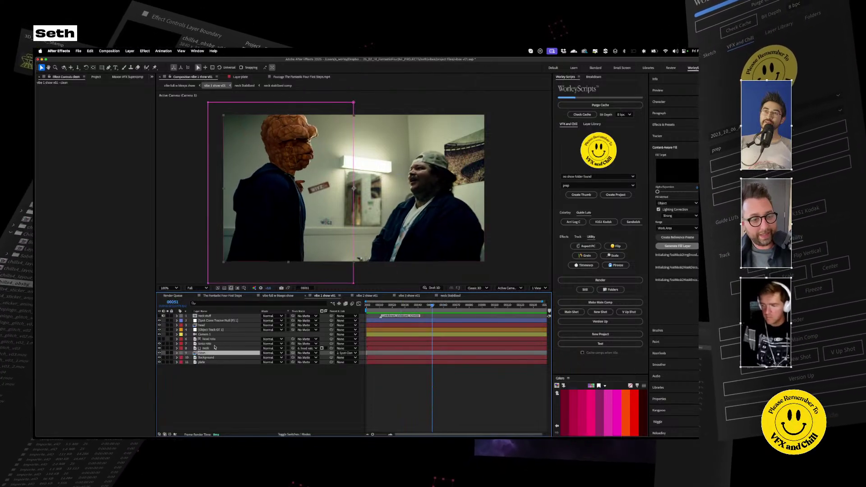
pyautogui.doubleClick(209, 340)
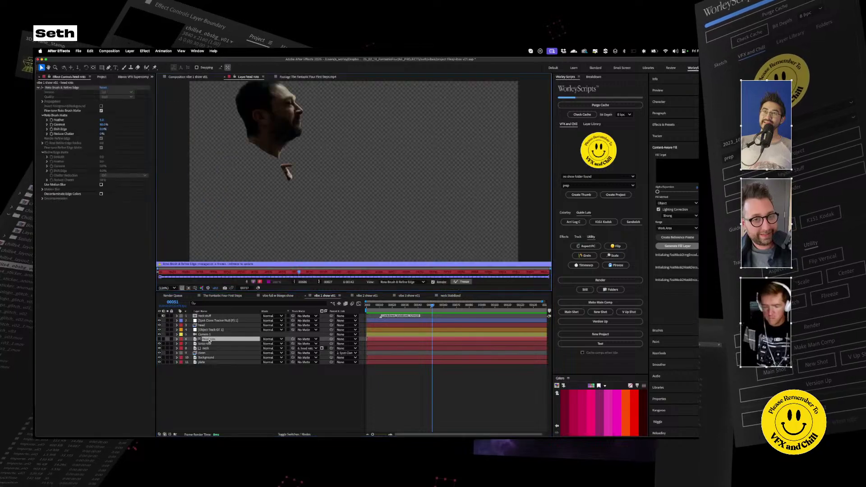
pyautogui.click(463, 282)
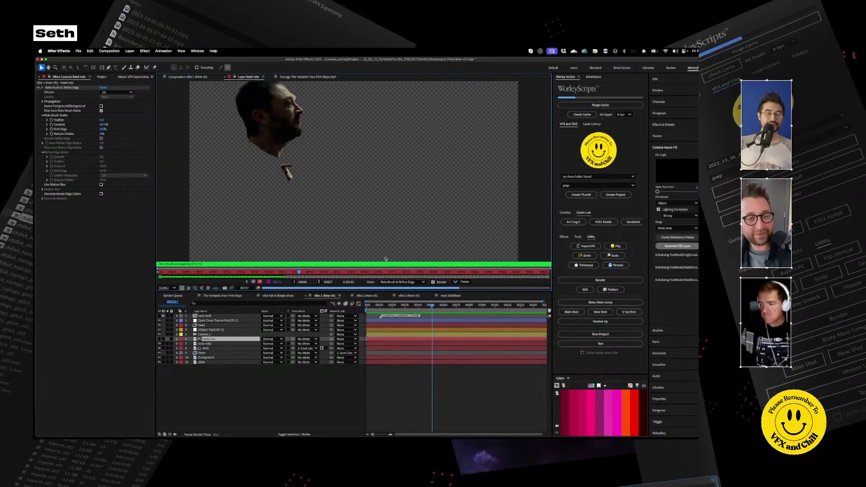
pyautogui.press('pageup')
pyautogui.press('pageup')
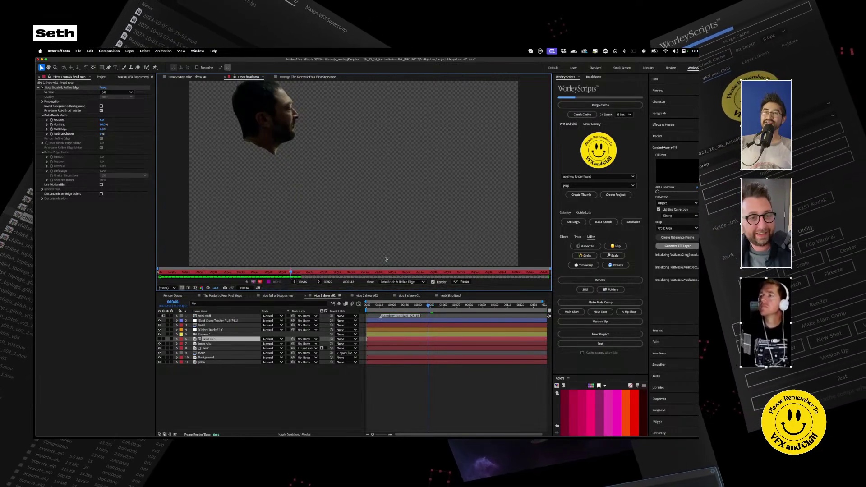
# Subtract the hand from the head roto matte with the Roto Brush and check the neighbouring frames
pyautogui.click(146, 68)
pyautogui.moveTo(288, 170); pyautogui.dragTo(287, 173)
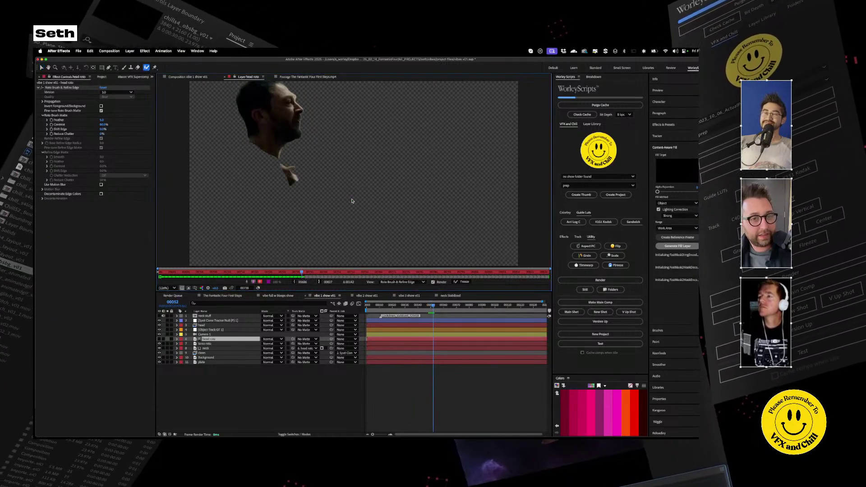
pyautogui.press('pageup')
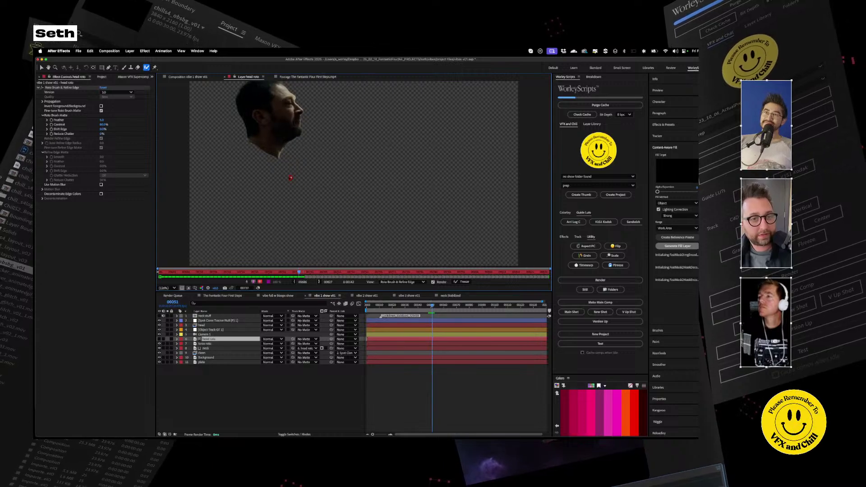
pyautogui.press('pagedown')
pyautogui.press('pagedown')
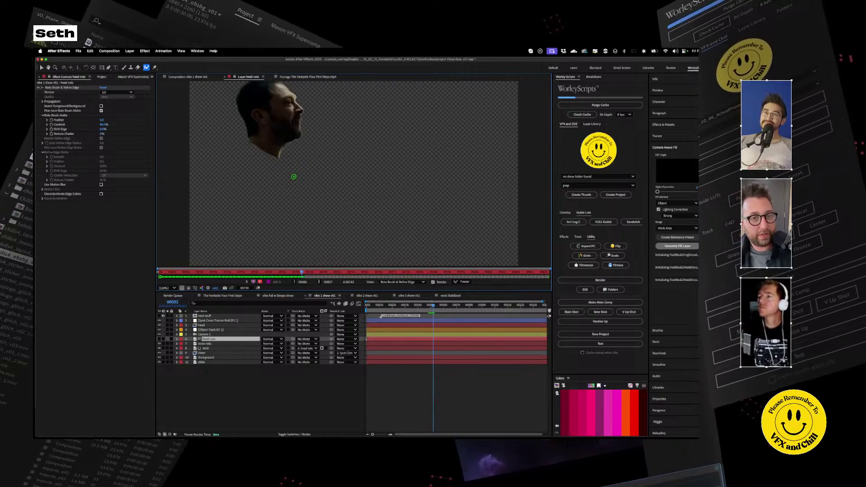
# Step forward through the following frames to propagate the corrected head matte, and freeze the Roto Brush result
pyautogui.hotkey('ctrl', 'Down')
pyautogui.press('pagedown')
pyautogui.press('pagedown')
pyautogui.press('pagedown')
pyautogui.press('pagedown')
pyautogui.press('pagedown')
pyautogui.press('pagedown')
pyautogui.press('pagedown')
pyautogui.press('pagedown')
pyautogui.press('pagedown')
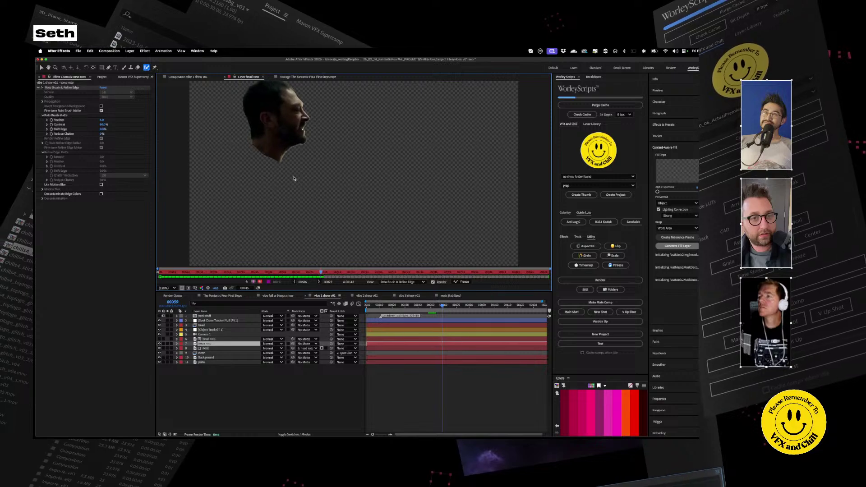
pyautogui.press('pagedown')
pyautogui.click(463, 281)
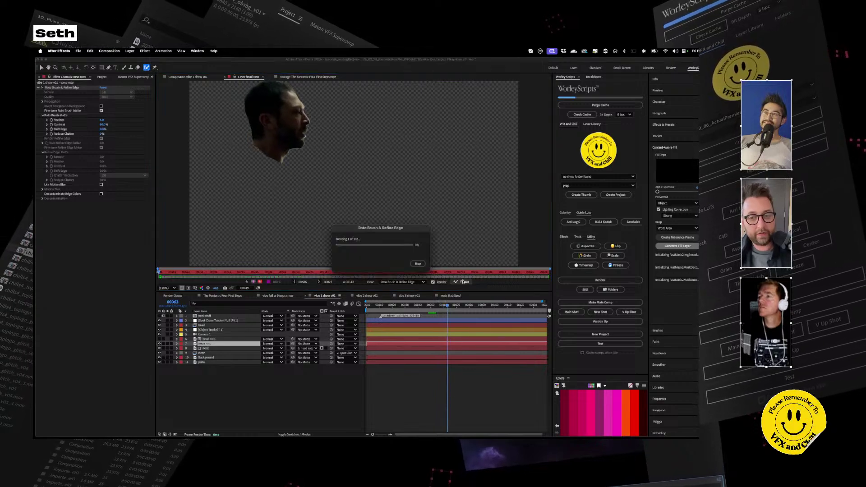
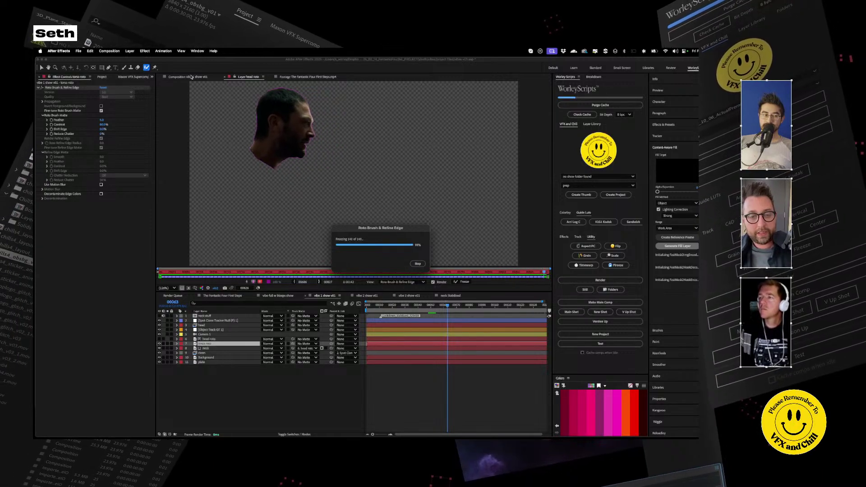
# Return to the composition near frame 35 and isolate the head roto and torso roto layers against the transparency grid
pyautogui.click(191, 76)
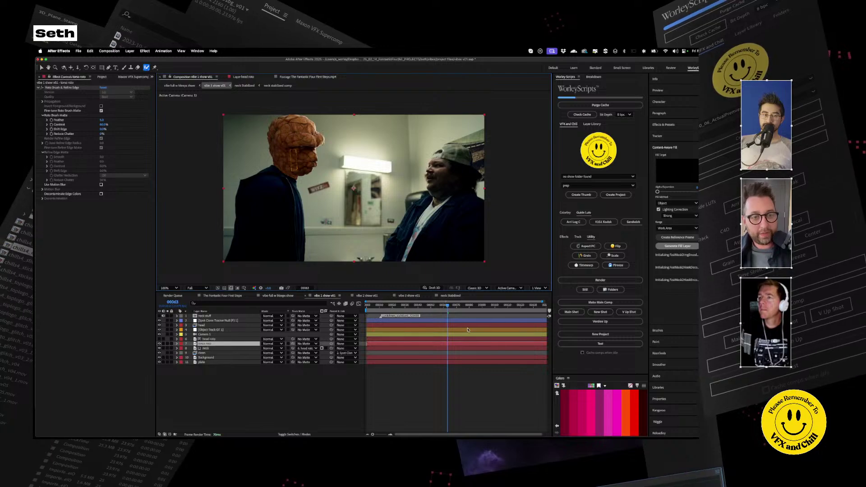
pyautogui.moveTo(438, 306); pyautogui.dragTo(412, 311)
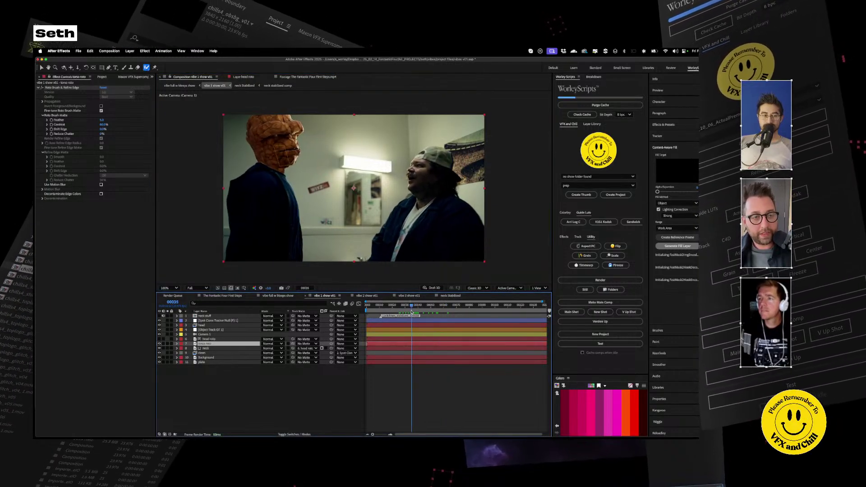
pyautogui.scroll(4, 274, 164)
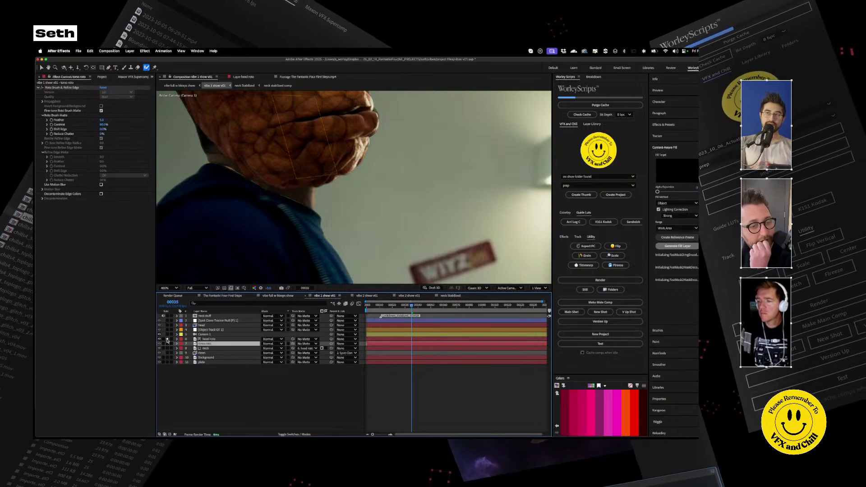
pyautogui.click(167, 340)
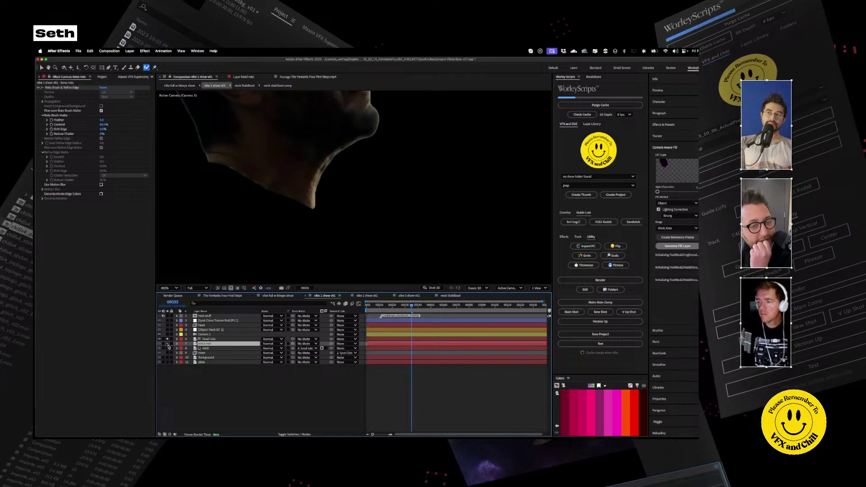
pyautogui.click(167, 344)
pyautogui.click(224, 288)
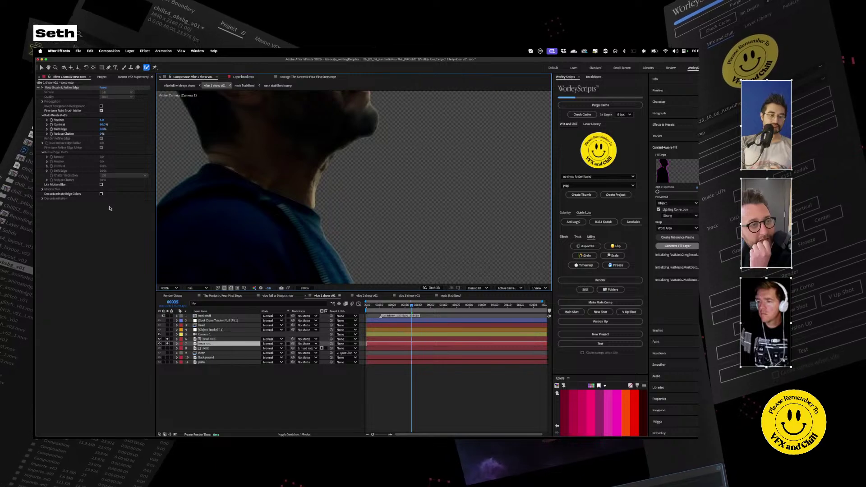
# Expand the head roto matte by raising its Shift Edge, then stop soloing the roto layers and hide the head roto layer
pyautogui.click(211, 340)
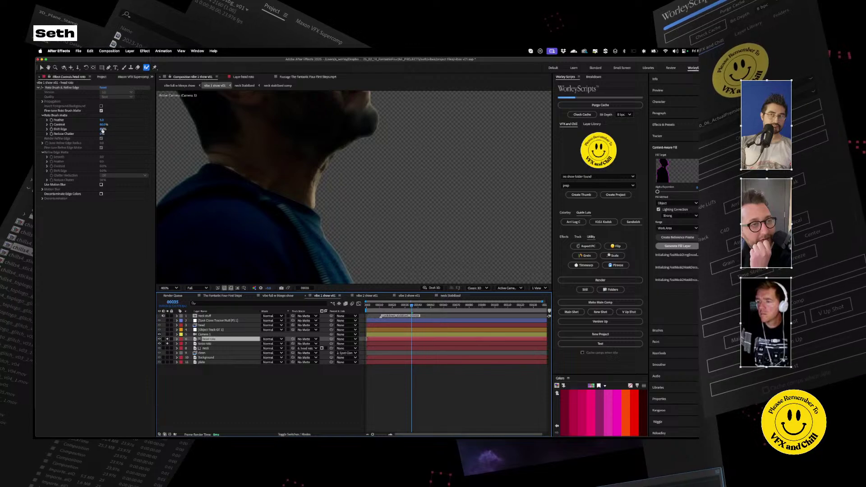
pyautogui.click(63, 87)
pyautogui.moveTo(111, 129); pyautogui.dragTo(128, 129)
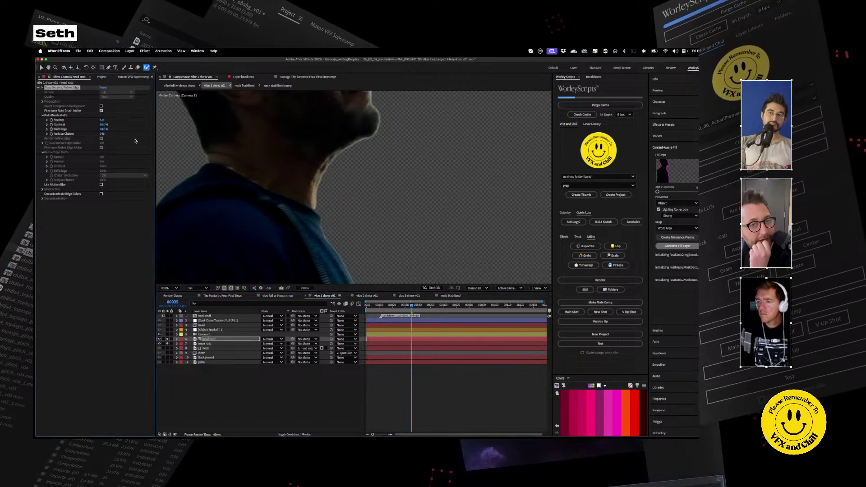
pyautogui.click(167, 339)
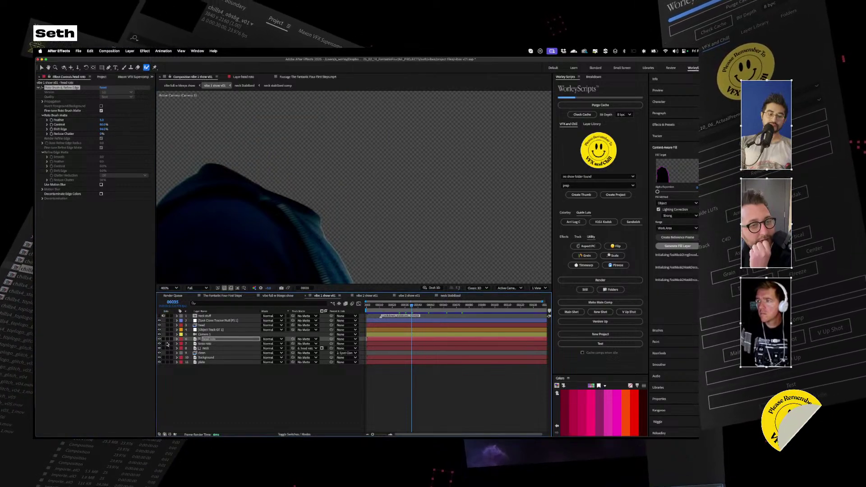
pyautogui.click(167, 343)
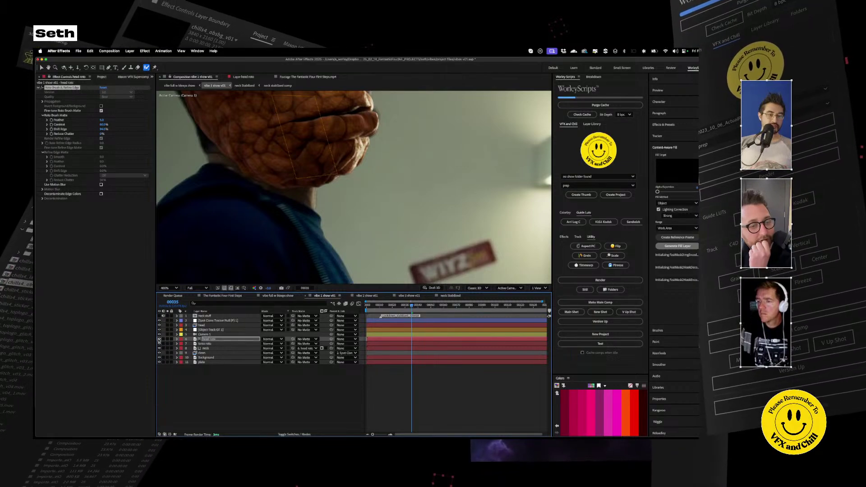
pyautogui.click(159, 339)
# Play back the composite and inspect the edges around the rock head and neck
pyautogui.scroll(-1, 306, 223)
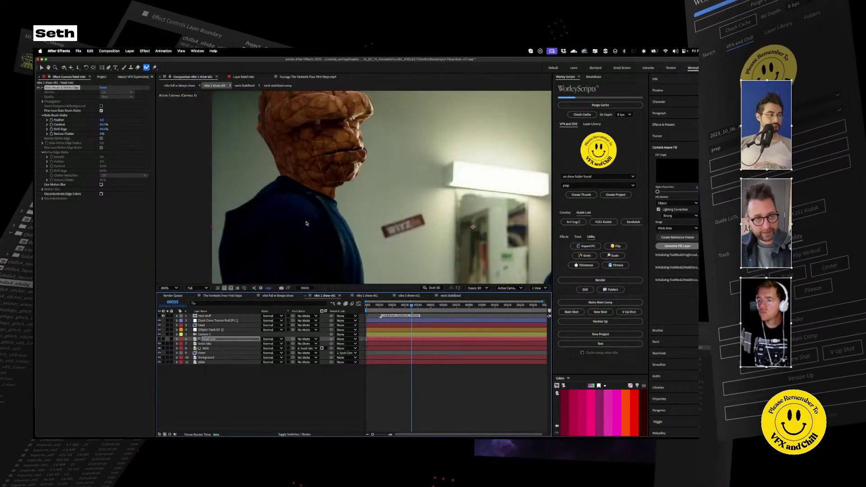
pyautogui.press('space')
pyautogui.press('space')
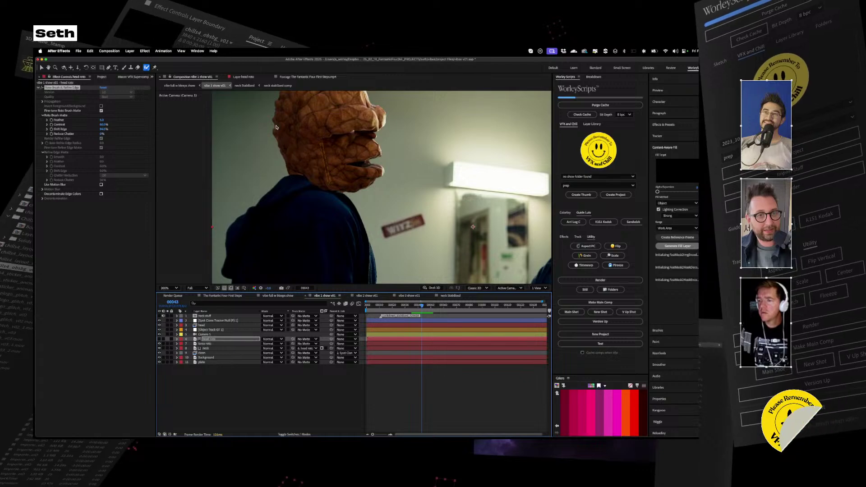
pyautogui.scroll(1, 277, 143)
pyautogui.press('space')
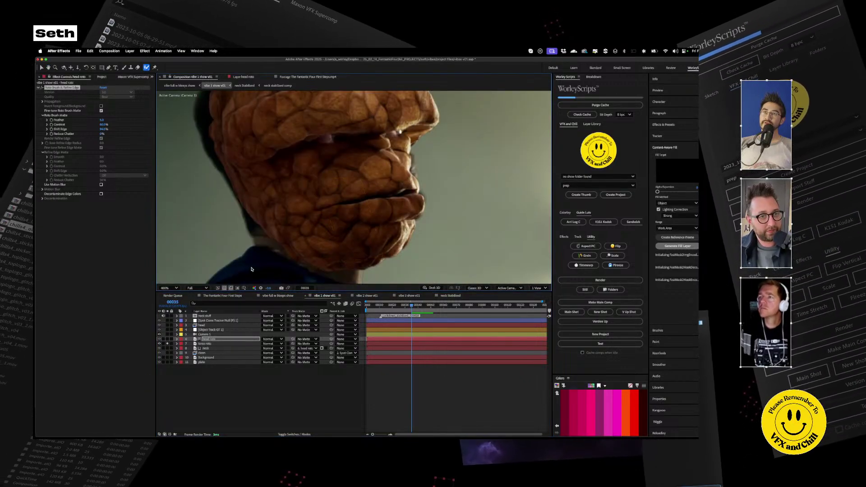
# Try expanding the torso roto matte with Shift Edge, using the soloed roto layers for reference, and return to the full composite
pyautogui.click(168, 343)
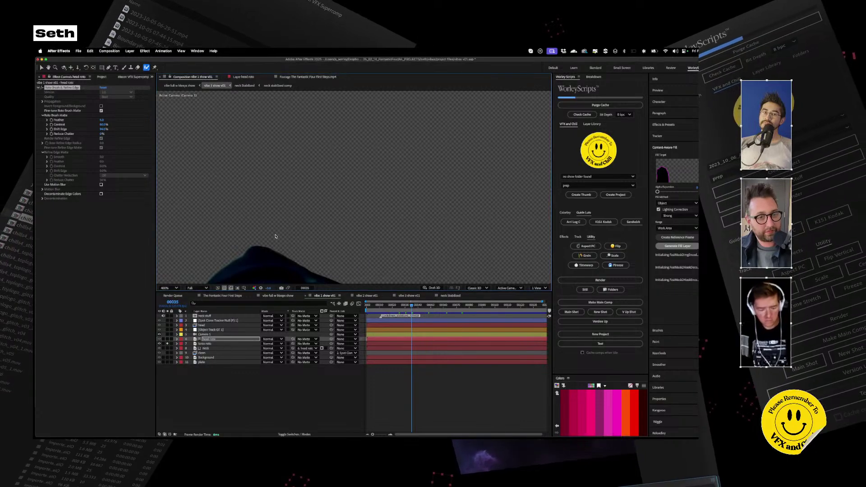
pyautogui.click(167, 339)
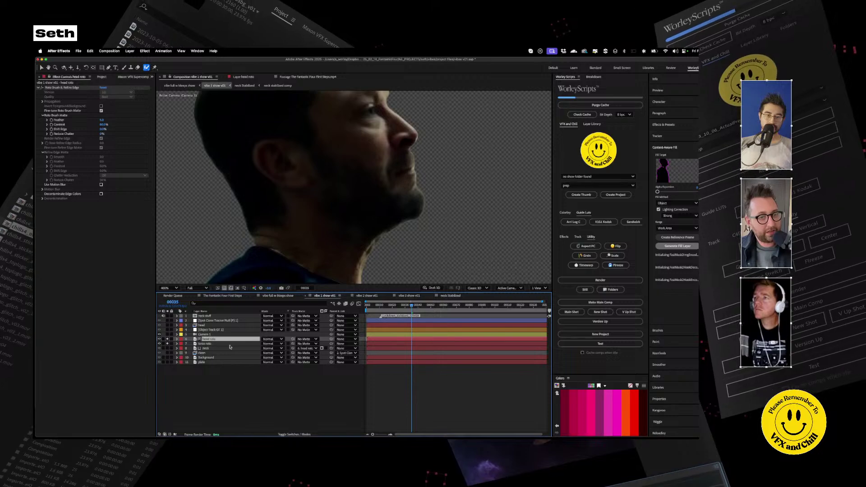
pyautogui.click(204, 344)
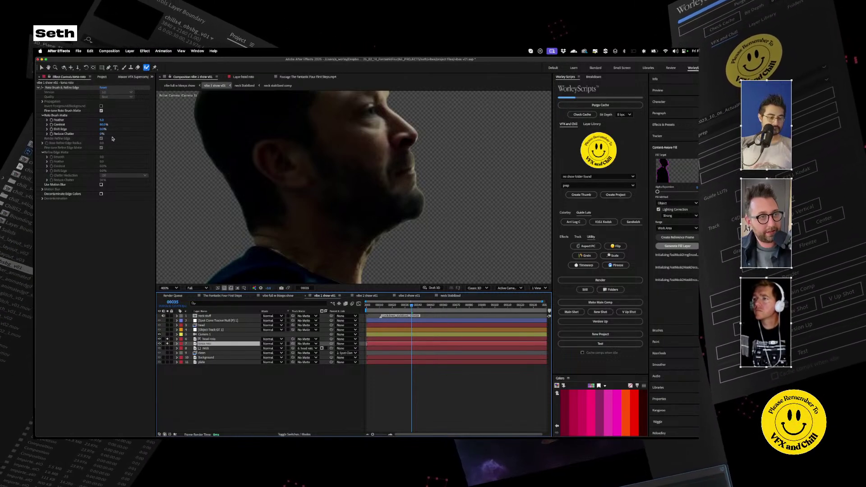
pyautogui.moveTo(103, 131); pyautogui.dragTo(135, 131)
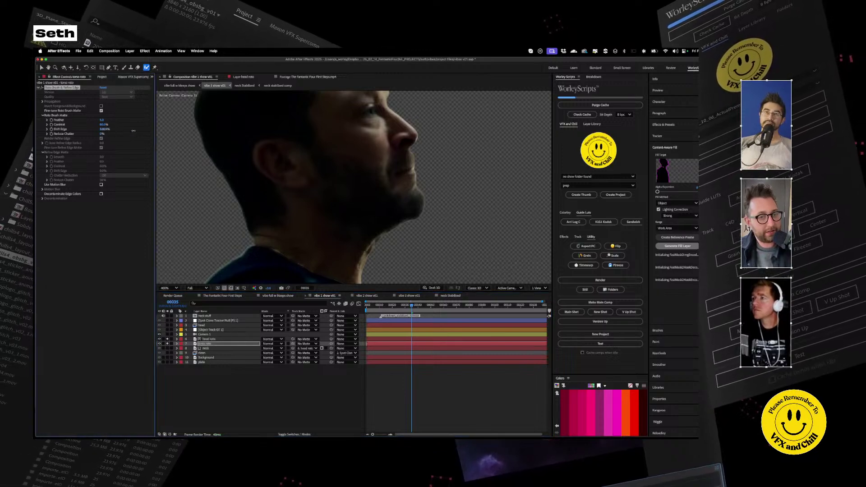
pyautogui.click(168, 342)
pyautogui.click(159, 340)
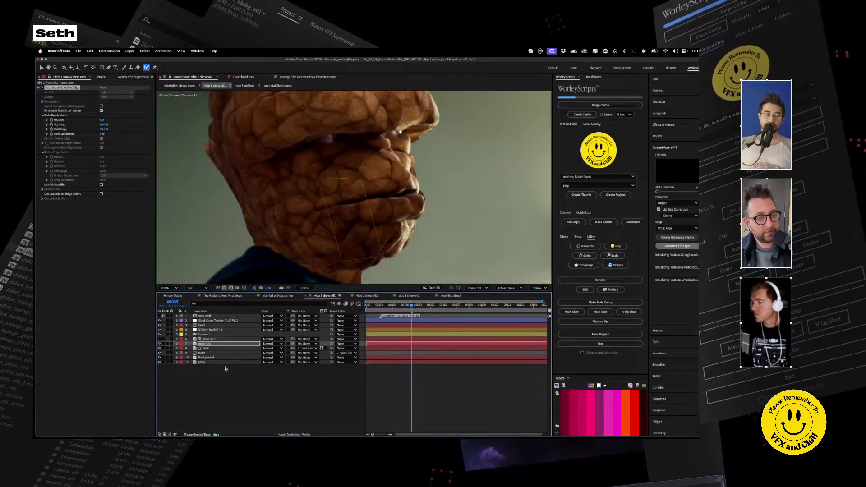
# Preview the shot with the expanded torso matte and examine the neck and collar on several frames
pyautogui.press('space')
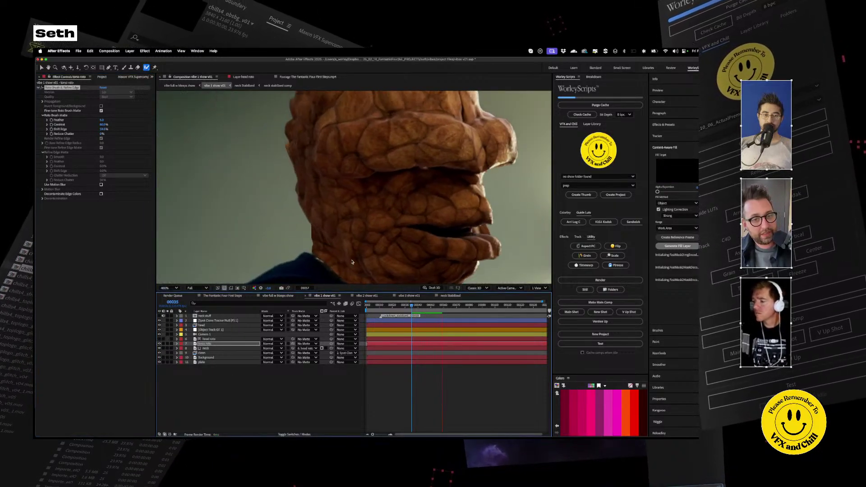
pyautogui.scroll(-1, 388, 280)
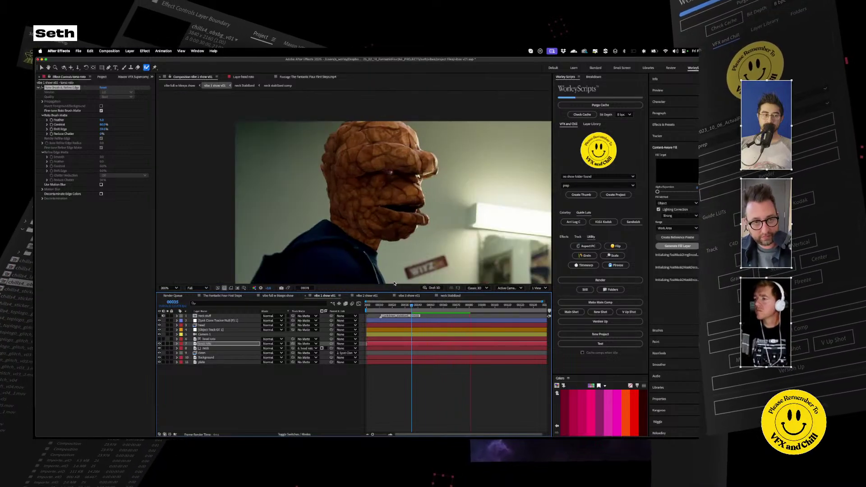
pyautogui.press('space')
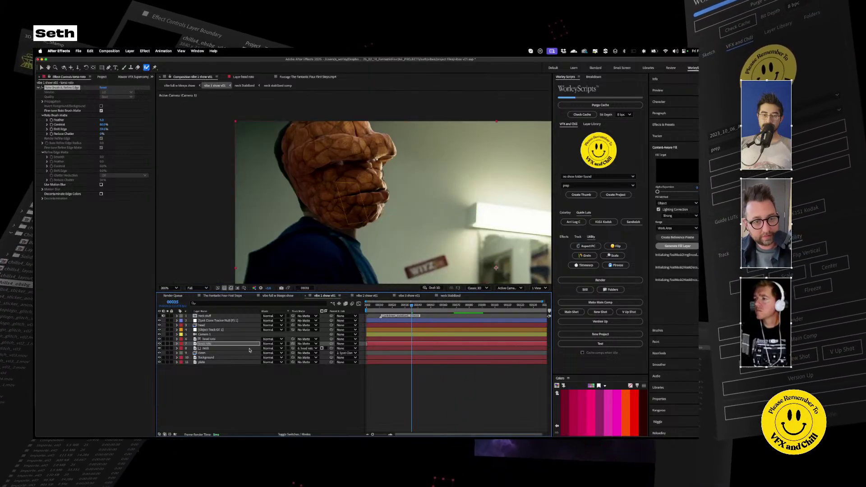
pyautogui.press('space')
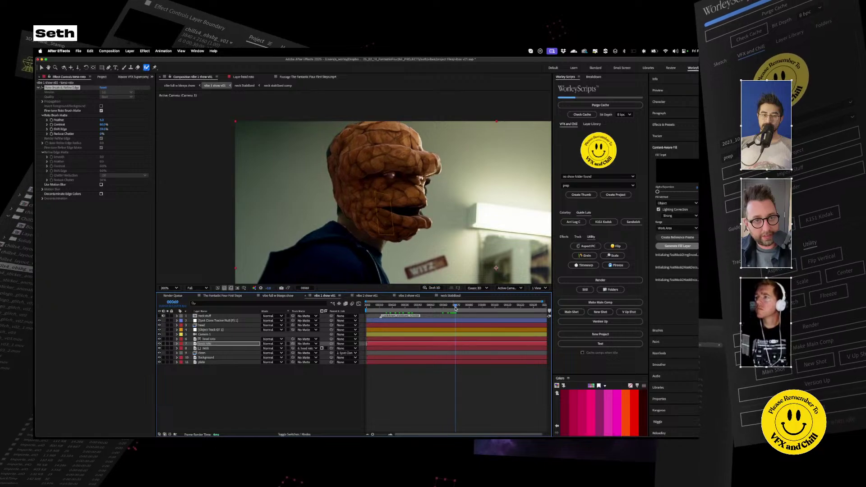
pyautogui.press('pageup')
pyautogui.press('pageup')
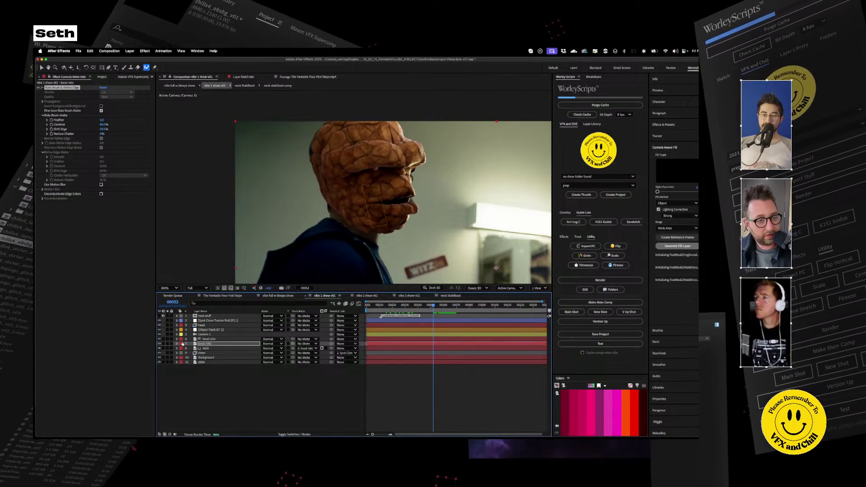
# Reset the torso roto layer's Shift Edge to 0
pyautogui.click(207, 344)
pyautogui.click(103, 130)
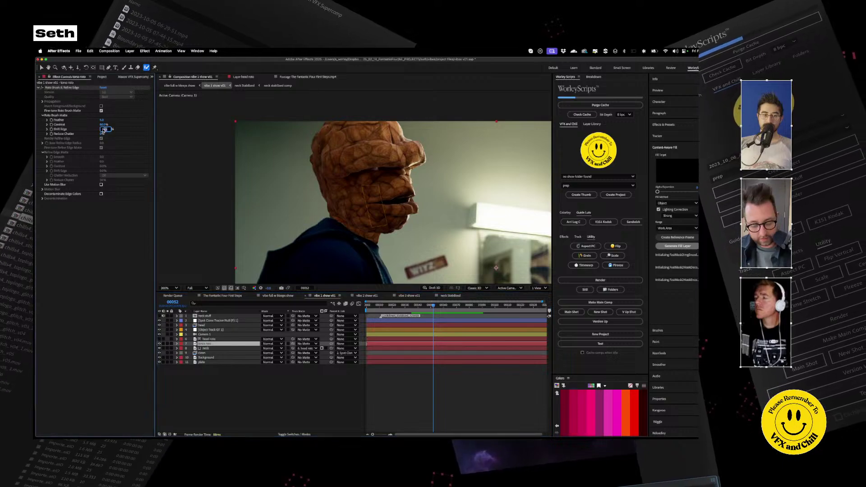
pyautogui.write('0')
pyautogui.press('Return')
# Go to frame 36 and isolate the neck layer to examine its rock texture edges
pyautogui.moveTo(433, 306); pyautogui.dragTo(413, 311)
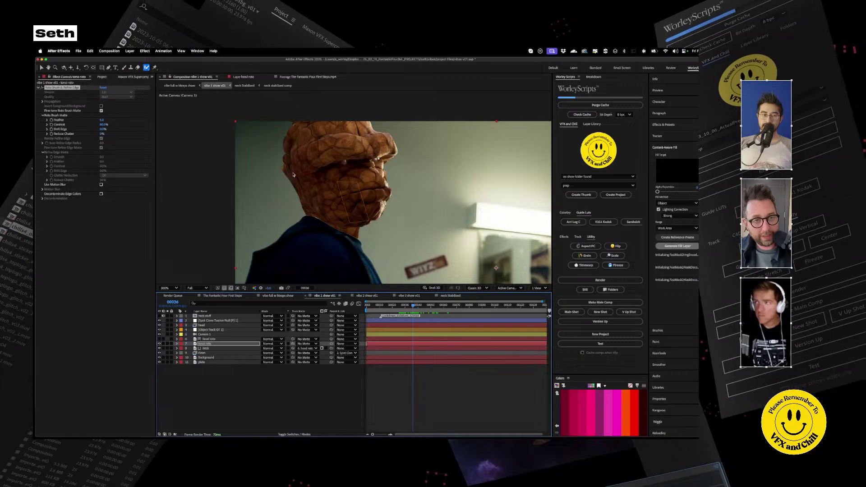
pyautogui.click(166, 343)
pyautogui.click(166, 344)
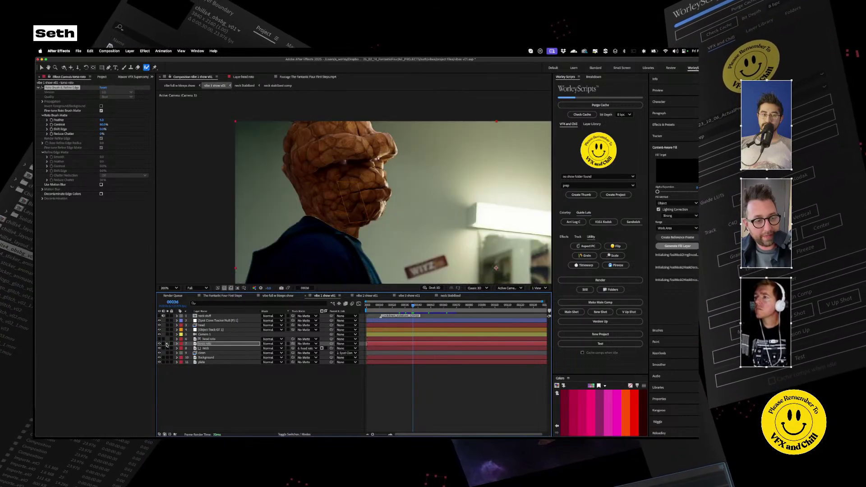
pyautogui.click(167, 348)
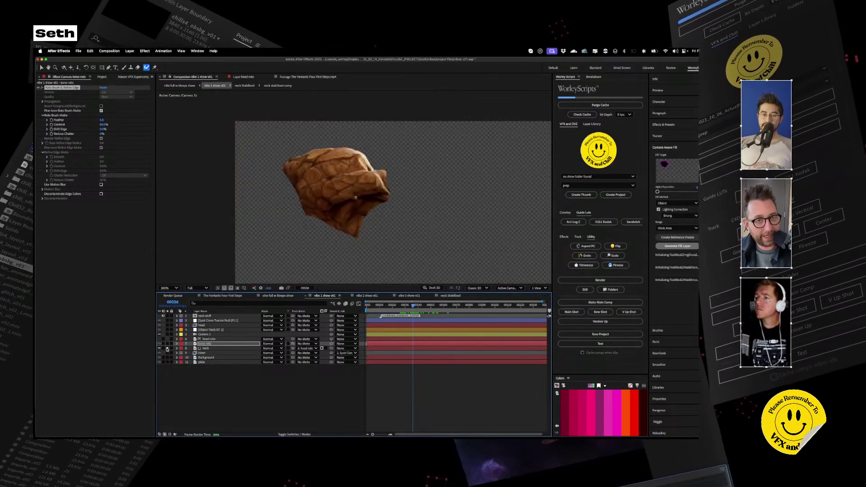
# Apply the Liquify effect to the neck layer
pyautogui.click(207, 349)
pyautogui.hotkey('ctrl', 'space')
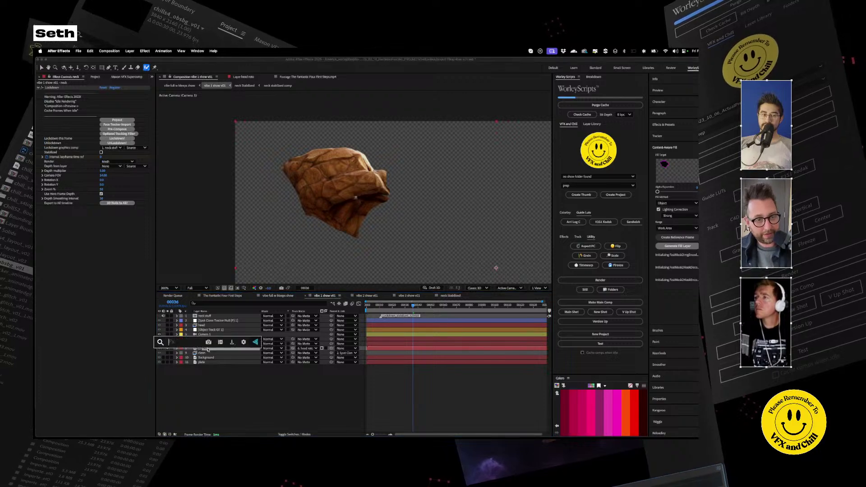
pyautogui.write('liquify')
pyautogui.press('Return')
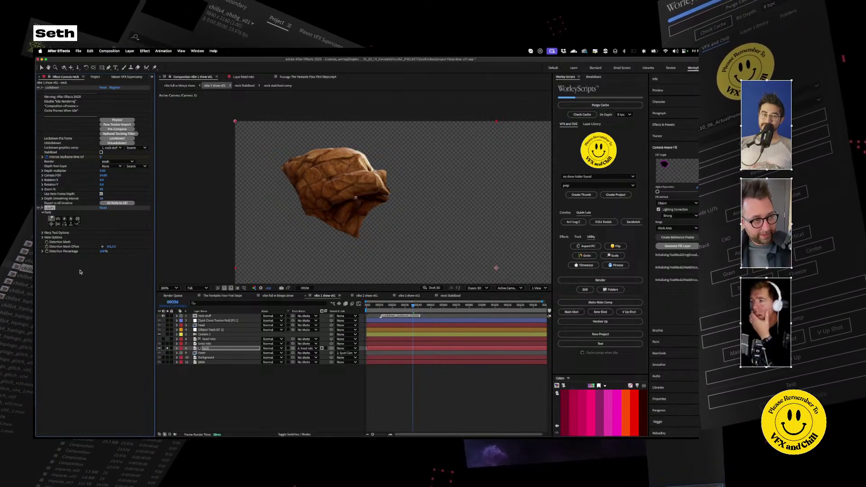
# Add an expression to Liquify's Distortion Mesh Offset that follows the Object Track layer using toComp([0,0])
pyautogui.keyDown('alt'); pyautogui.click(47, 247); pyautogui.keyUp('alt')
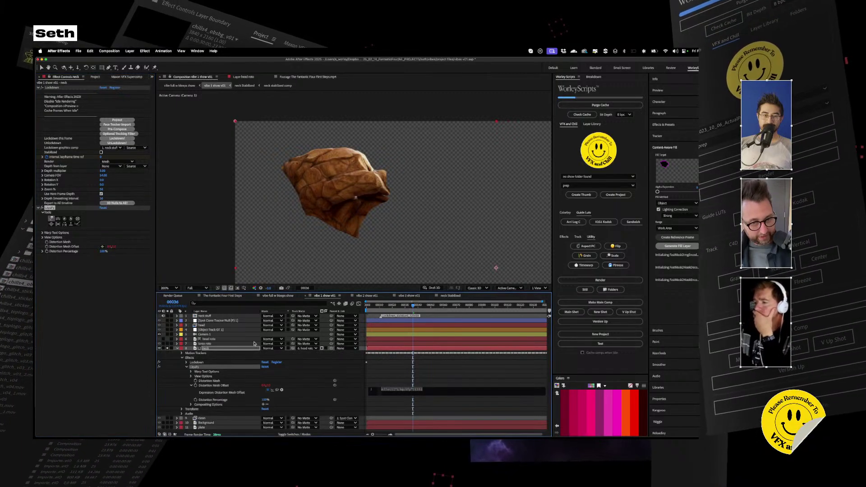
pyautogui.moveTo(221, 324); pyautogui.dragTo(211, 331)
pyautogui.write('toCom')
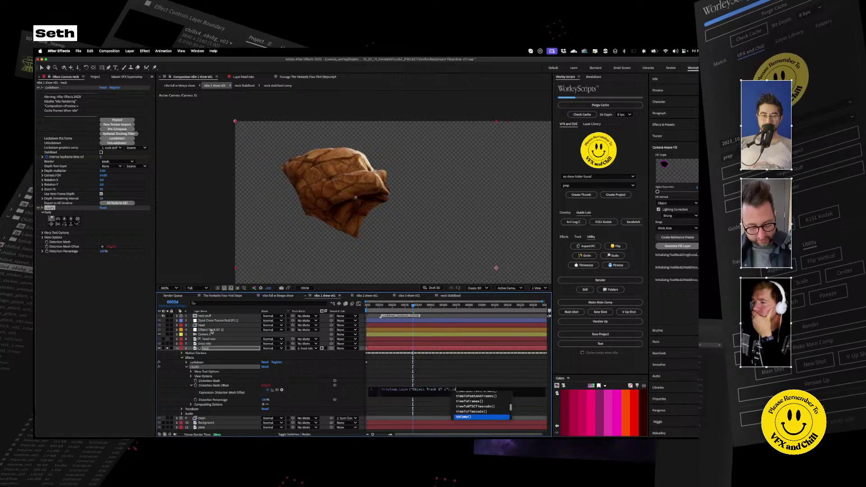
pyautogui.press('Return')
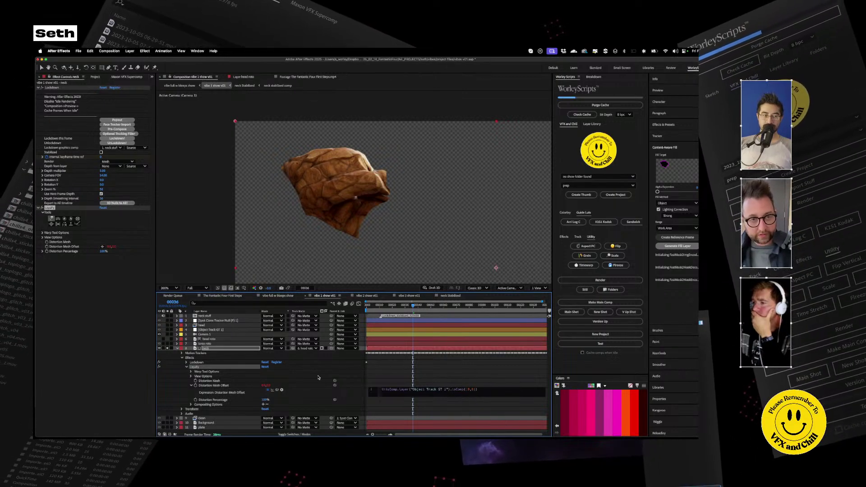
pyautogui.click(249, 356)
# Try warping the neck texture's rear edge inward with Liquify, and delete the effect from the neck layer
pyautogui.click(51, 219)
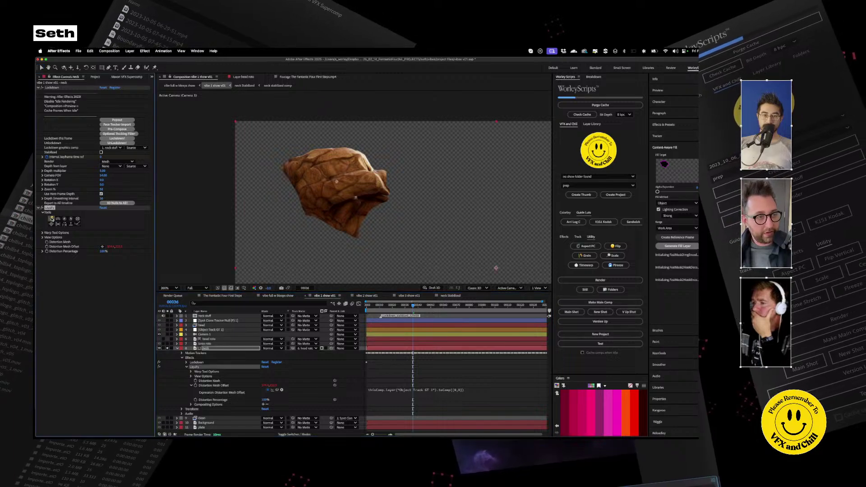
pyautogui.moveTo(270, 169)
pyautogui.mouseDown()
pyautogui.moveTo(297, 169)
pyautogui.moveTo(283, 174)
pyautogui.moveTo(296, 146)
pyautogui.moveTo(278, 169)
pyautogui.moveTo(299, 171)
pyautogui.moveTo(277, 183)
pyautogui.moveTo(296, 174)
pyautogui.mouseUp()
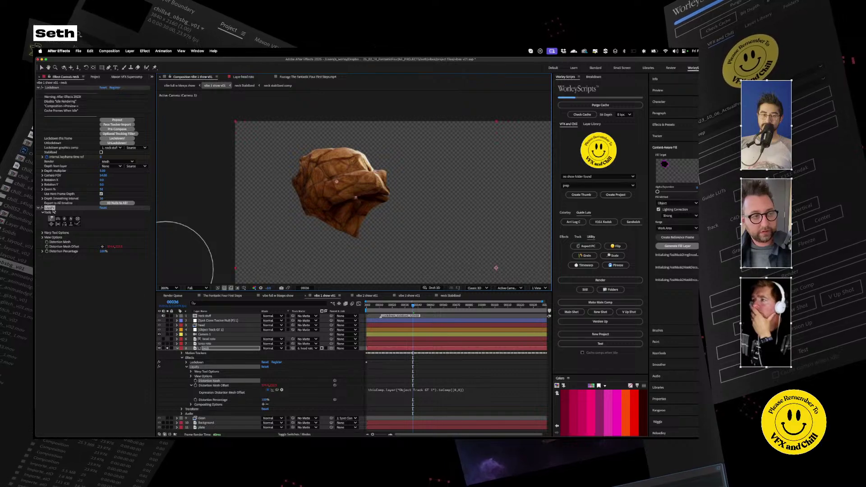
pyautogui.press('Delete')
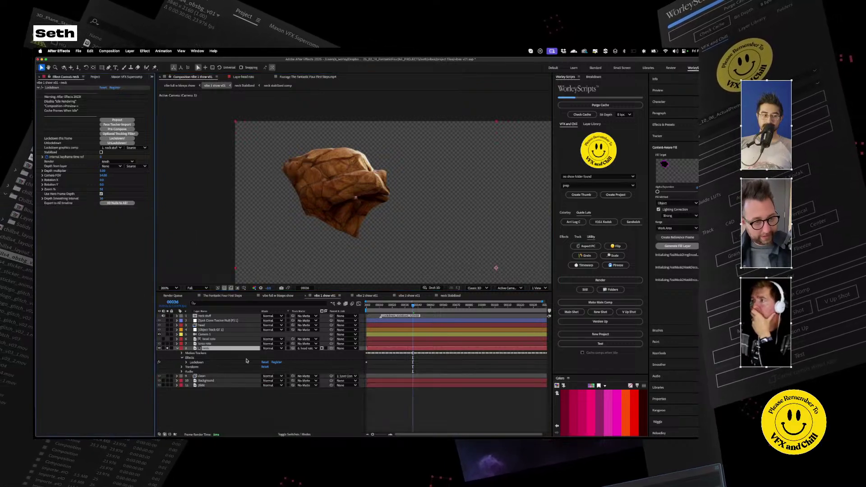
# Turn off the neck layer's solo, isolate the head roto layer, and paste the copied Liquify effect onto it
pyautogui.click(205, 376)
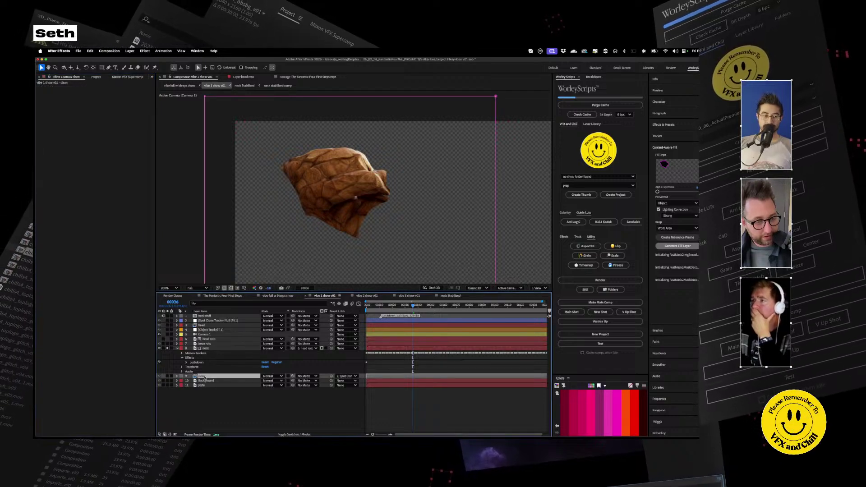
pyautogui.click(205, 339)
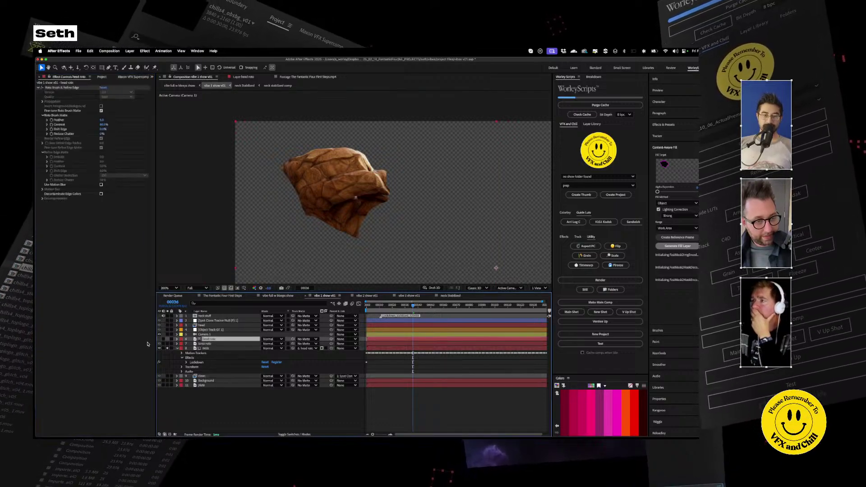
pyautogui.click(167, 348)
pyautogui.click(166, 347)
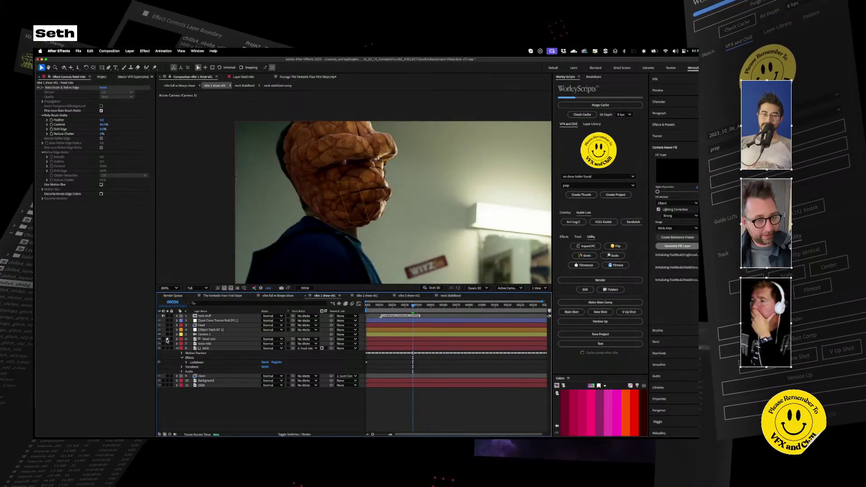
pyautogui.click(167, 339)
pyautogui.click(212, 339)
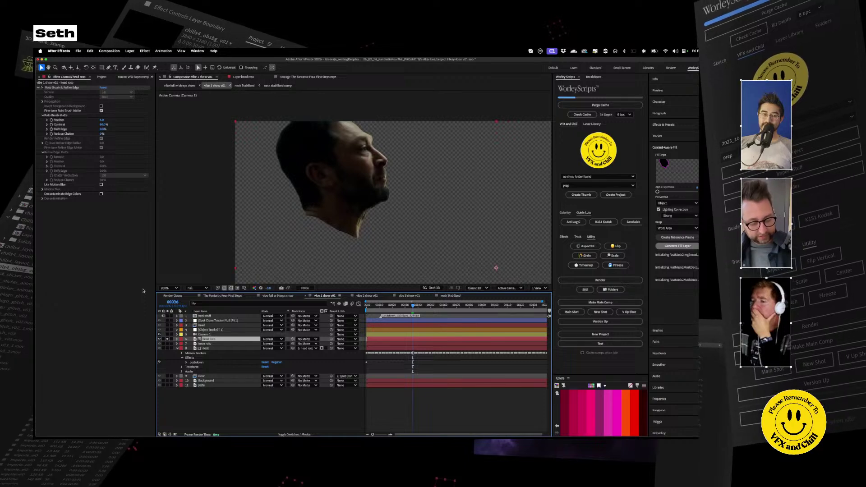
pyautogui.press('super+v')
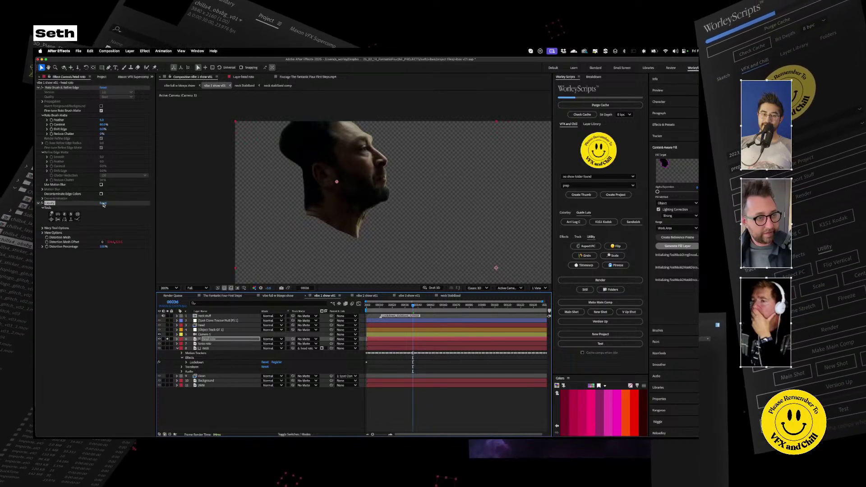
# Warp the lower neck edges of the head roto outward with Liquify and play back the result
pyautogui.click(52, 215)
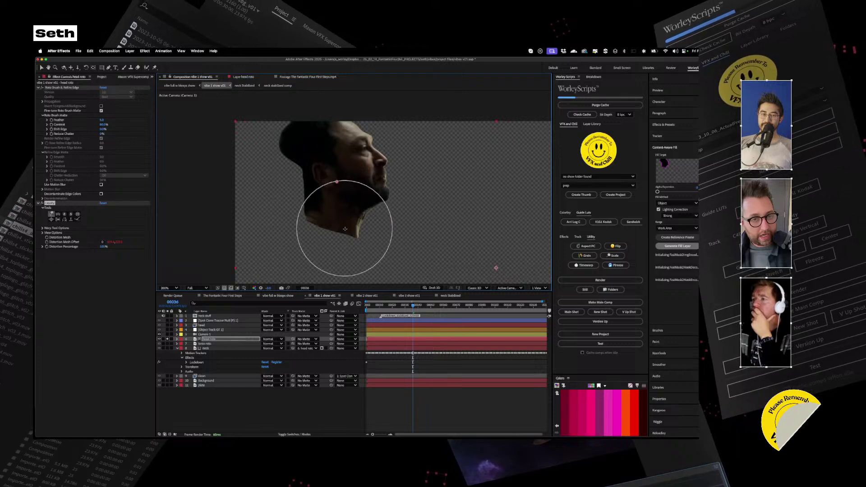
pyautogui.press('h')
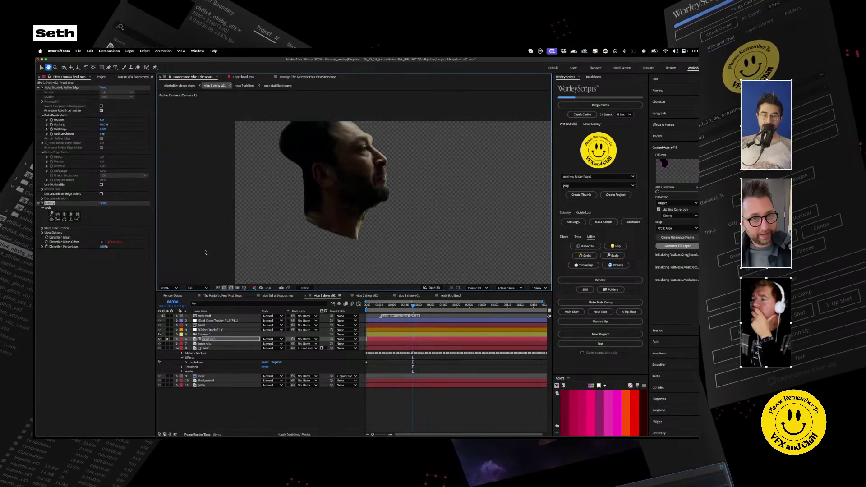
pyautogui.press('space')
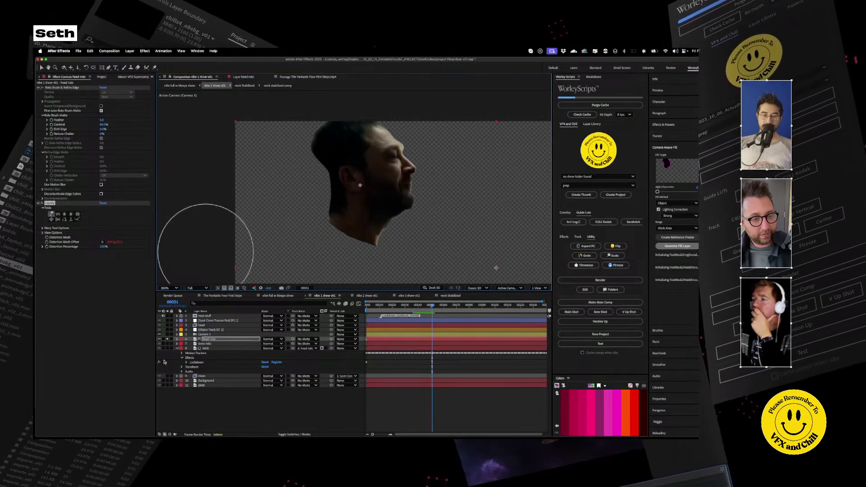
# Solo the torso roto alongside the head roto, preview both from the start, and move the torso roto above the head roto
pyautogui.click(167, 344)
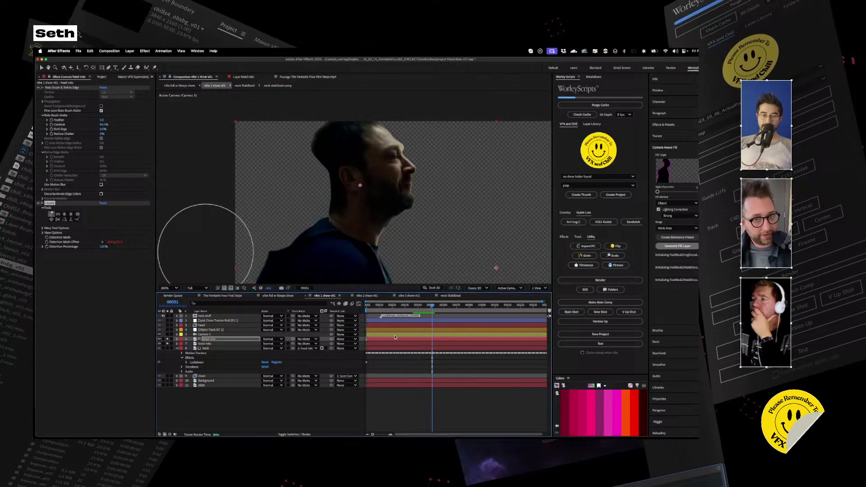
pyautogui.press('Home')
pyautogui.press('space')
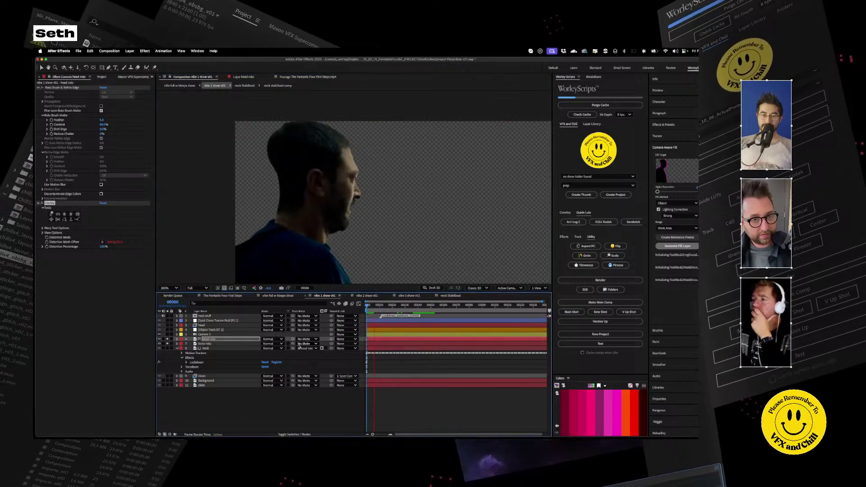
pyautogui.moveTo(211, 342); pyautogui.dragTo(207, 336)
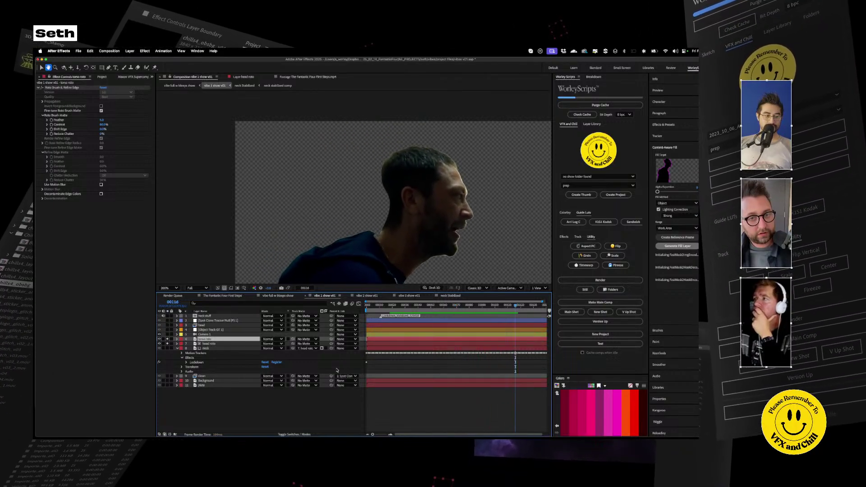
pyautogui.press('space')
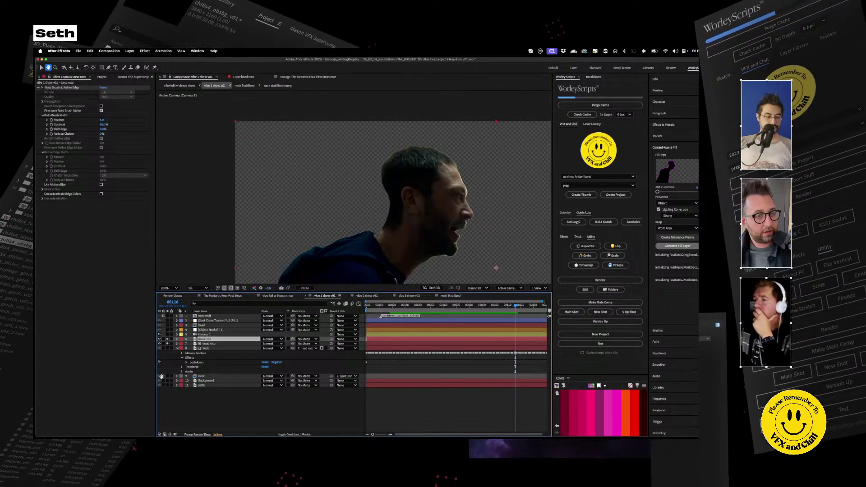
# Adjust the head roto's rear neck edge at the collar with Liquify at frame 116 and review the motion
pyautogui.click(205, 345)
pyautogui.click(53, 214)
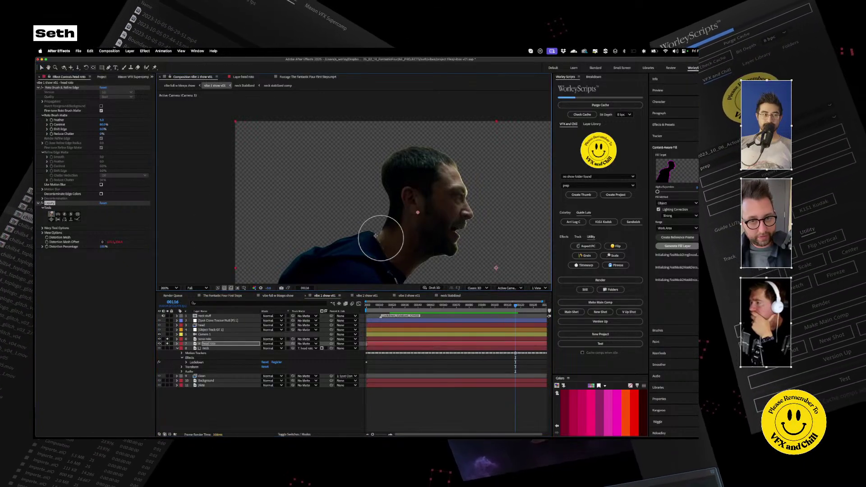
pyautogui.press('h')
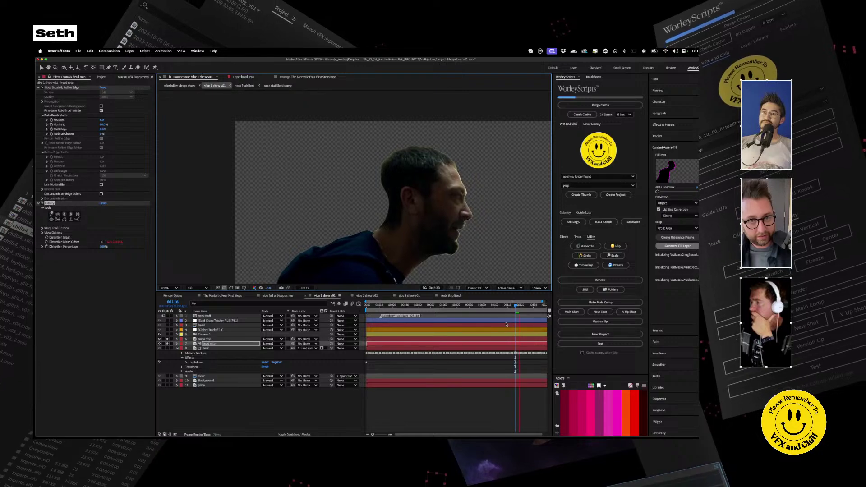
pyautogui.moveTo(516, 305); pyautogui.dragTo(400, 308)
pyautogui.press('k')
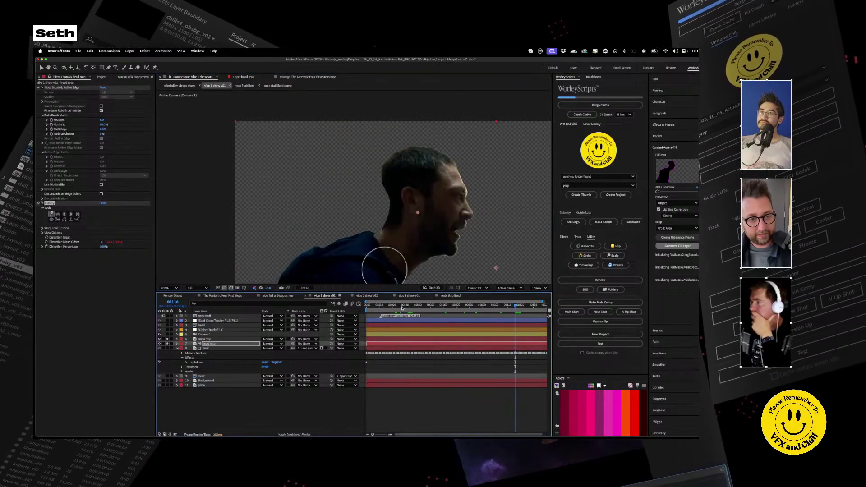
# Keyframe the head roto's Liquify Distortion Mesh at frame 50, refine the neck edge at frames 77 and 111, and preview the animated warp
pyautogui.moveTo(456, 312); pyautogui.dragTo(431, 308)
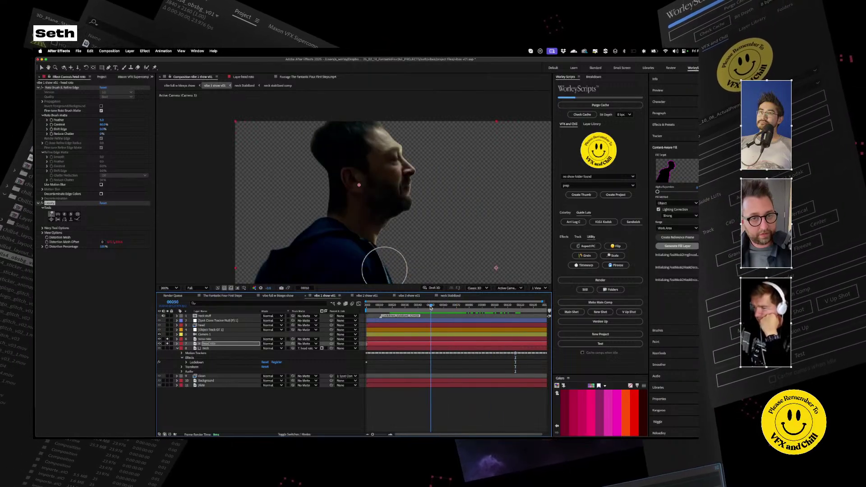
pyautogui.click(47, 237)
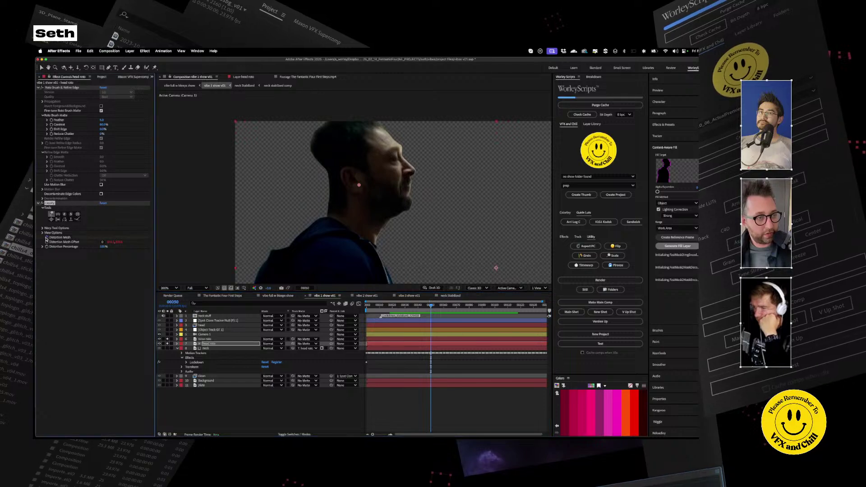
pyautogui.moveTo(431, 308); pyautogui.dragTo(465, 310)
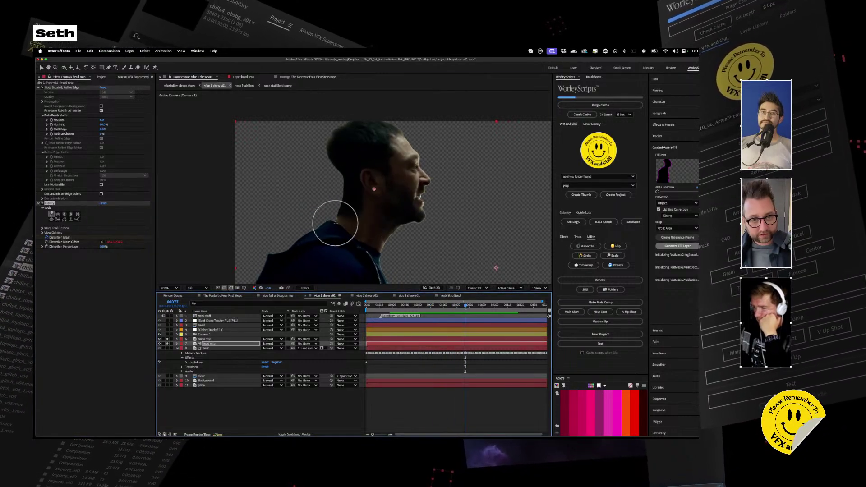
pyautogui.moveTo(489, 309); pyautogui.dragTo(510, 310)
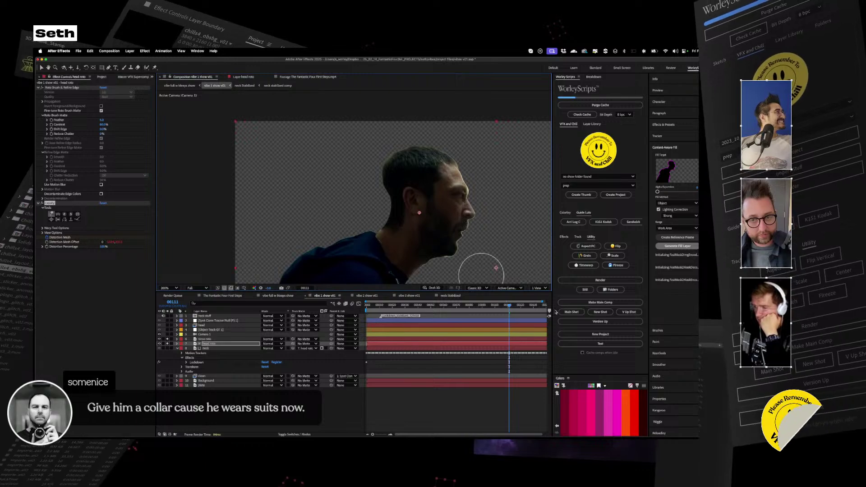
pyautogui.click(535, 310)
pyautogui.moveTo(536, 309); pyautogui.dragTo(553, 315)
pyautogui.press('space')
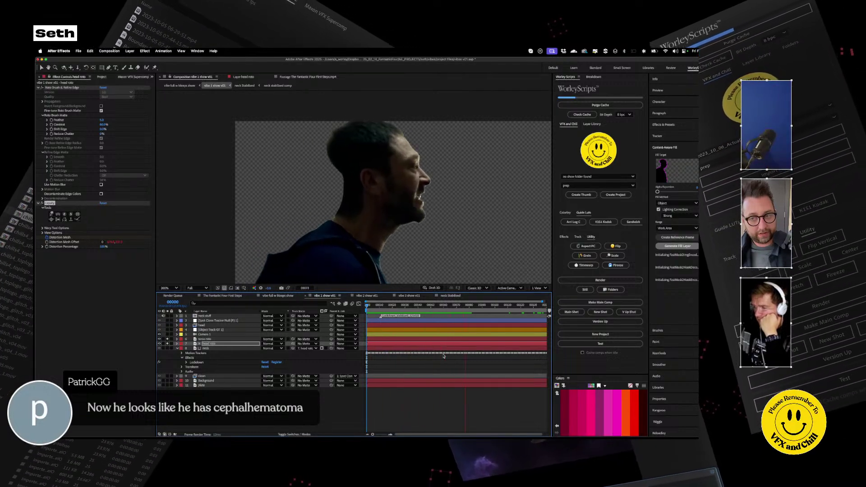
pyautogui.press('space')
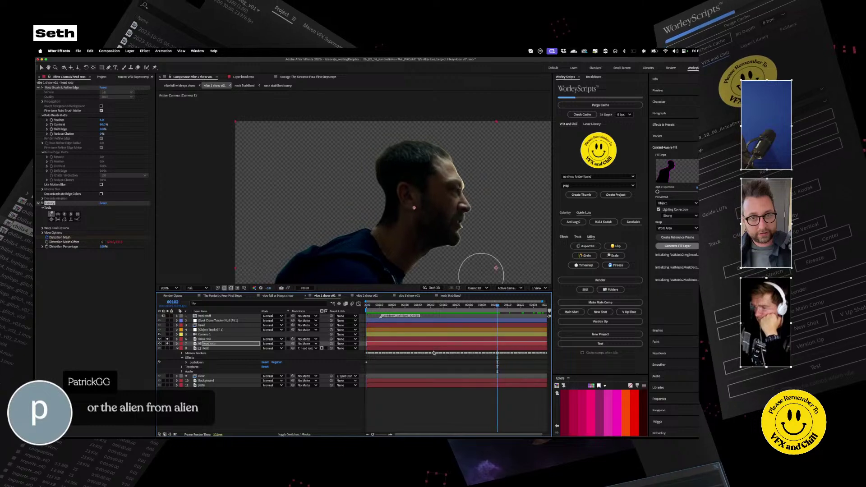
# Turn off the solo on the head roto and torso roto layers and play the full composite from the start
pyautogui.click(42, 66)
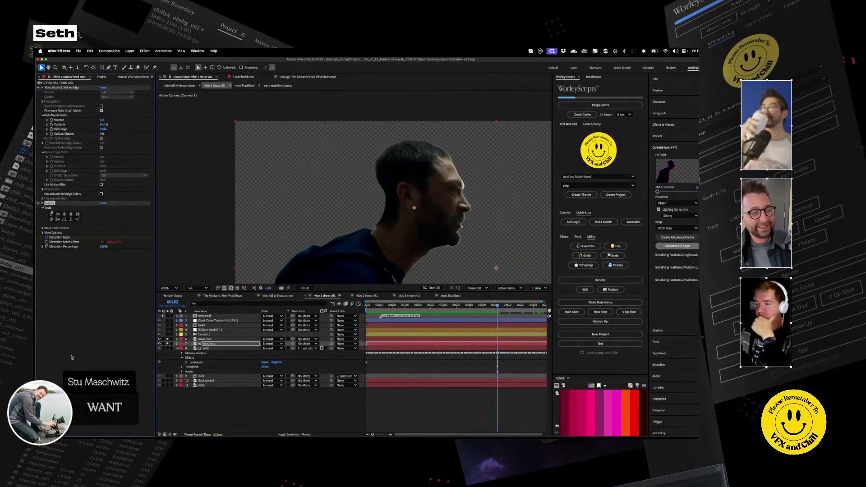
pyautogui.click(159, 344)
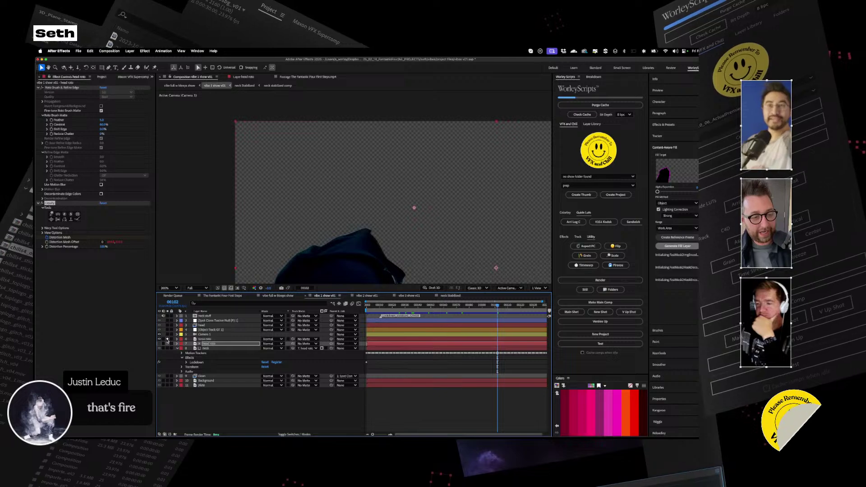
pyautogui.click(191, 339)
pyautogui.click(167, 339)
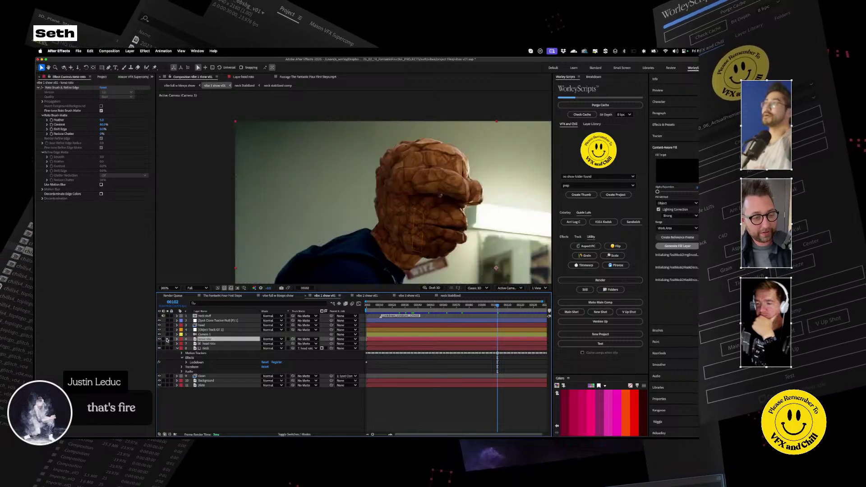
pyautogui.click(205, 348)
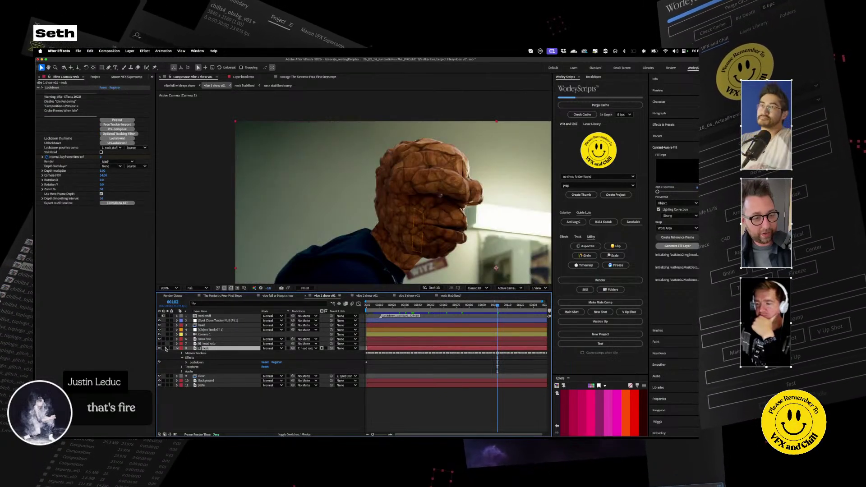
pyautogui.press('Home')
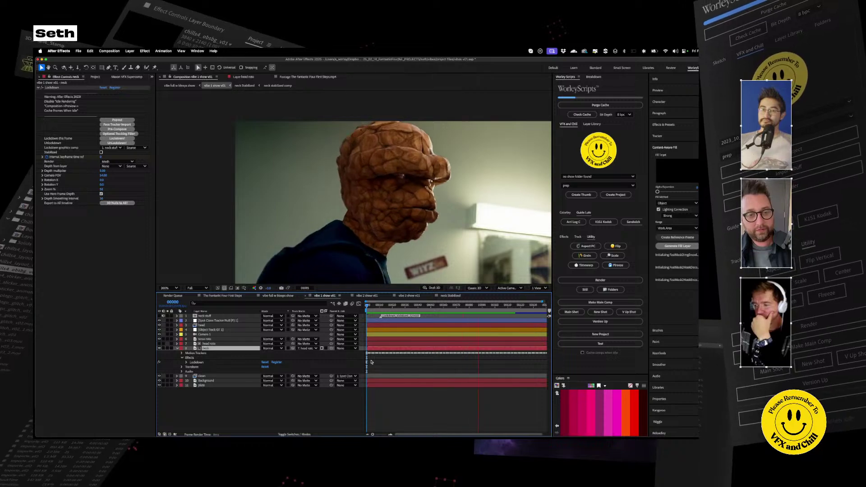
pyautogui.click(435, 313)
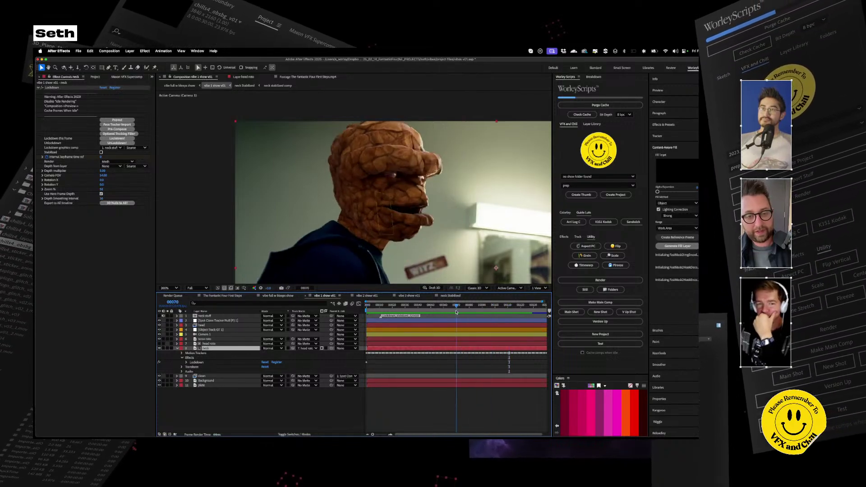
pyautogui.press('space')
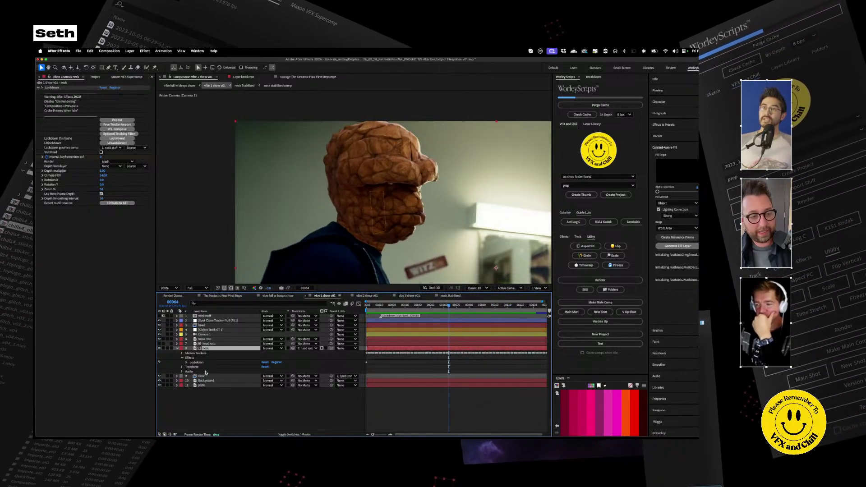
# Play the composite from frame 64 and examine where the rock neck meets the collar
pyautogui.click(206, 338)
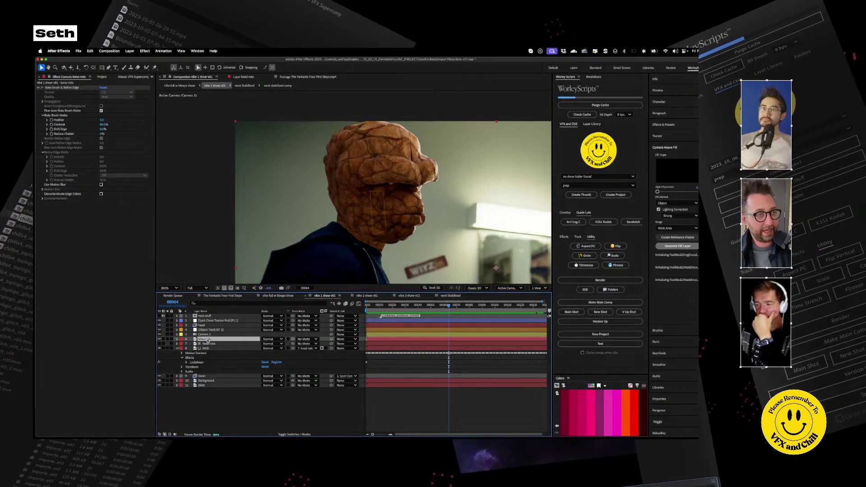
pyautogui.click(251, 411)
pyautogui.press('space')
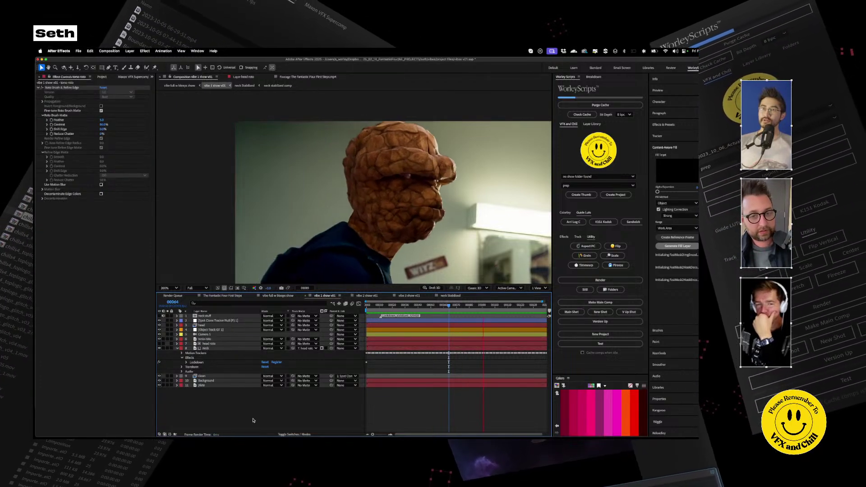
pyautogui.press('space')
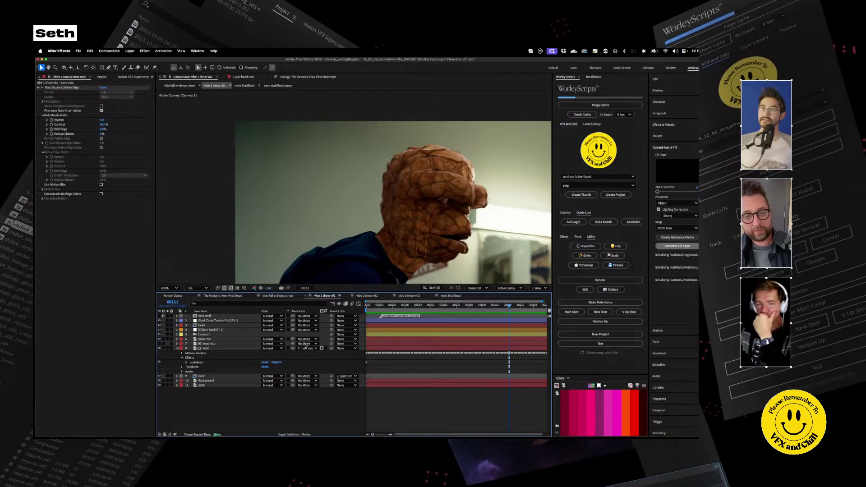
pyautogui.press(',')
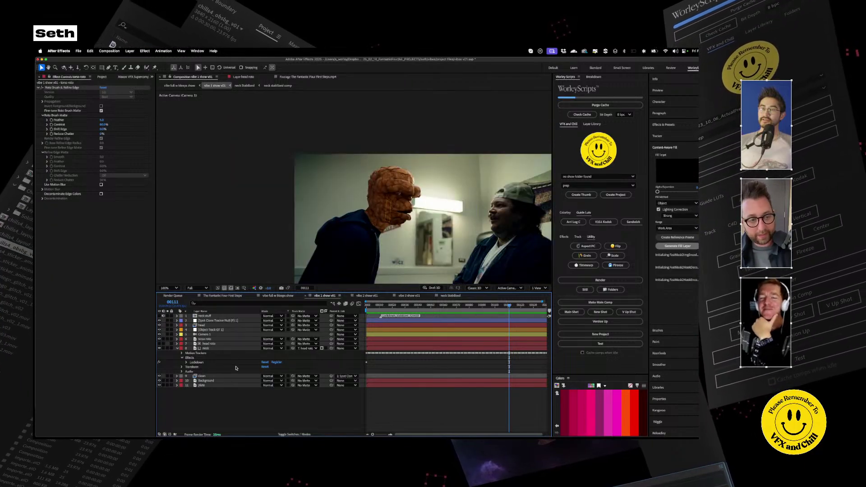
# Go to frame 74 and isolate the torso roto layer to examine its matte
pyautogui.click(208, 344)
pyautogui.click(206, 339)
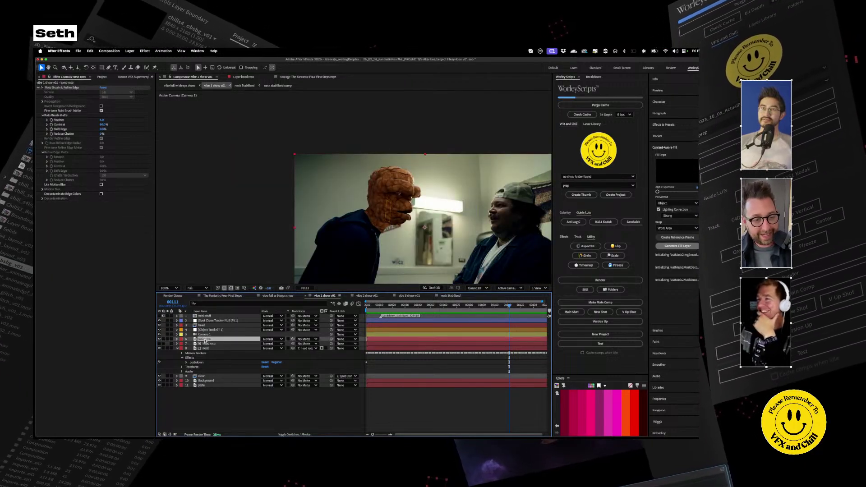
pyautogui.click(446, 310)
pyautogui.moveTo(447, 311); pyautogui.dragTo(461, 312)
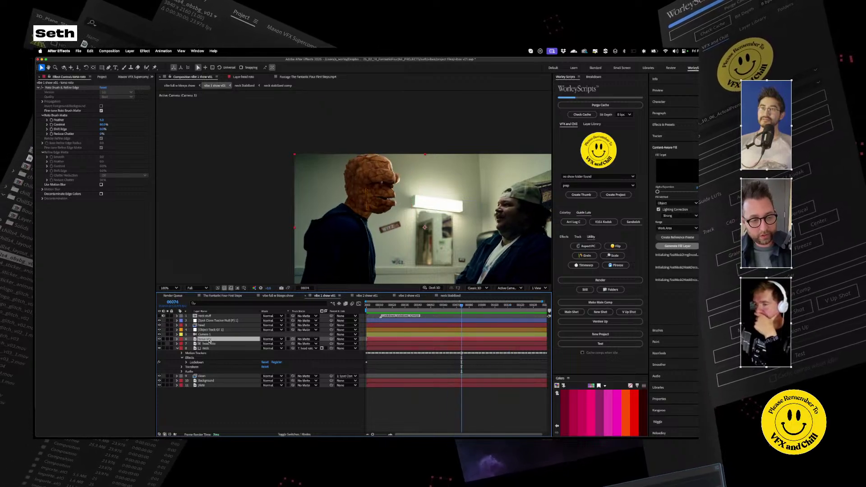
pyautogui.click(168, 339)
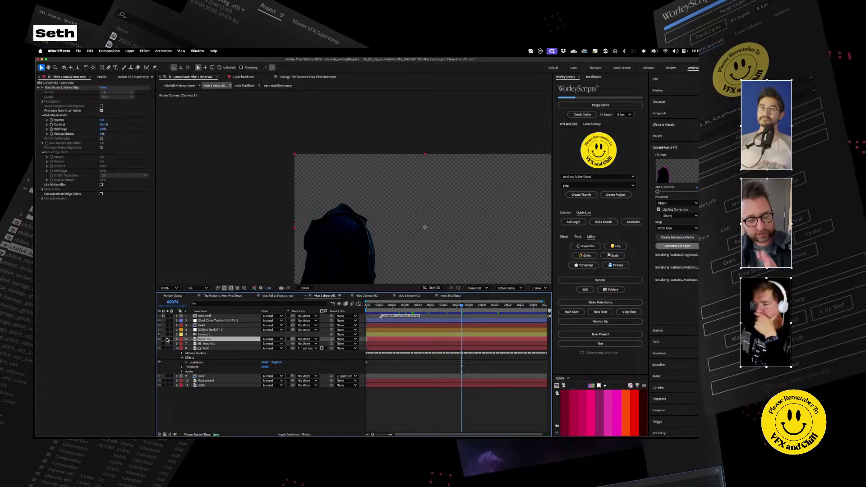
# Show the full composite again, duplicate the torso roto layer and rename the copy "clothes shadow"
pyautogui.click(168, 340)
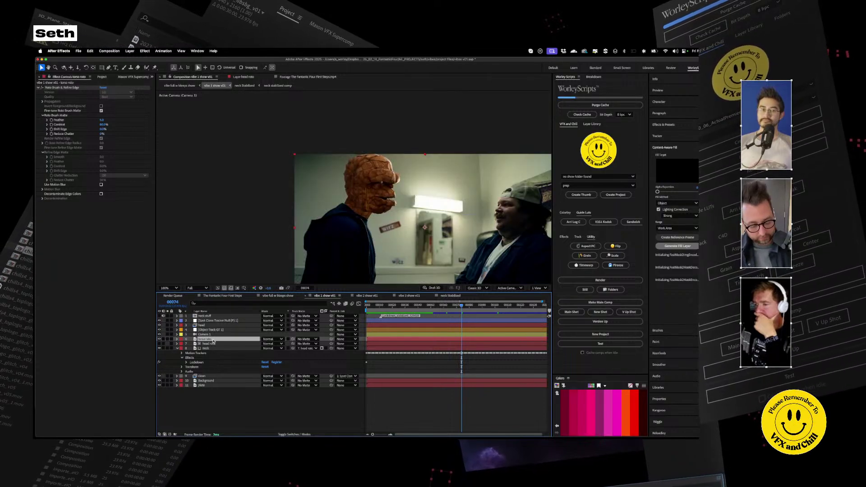
pyautogui.press('super+d')
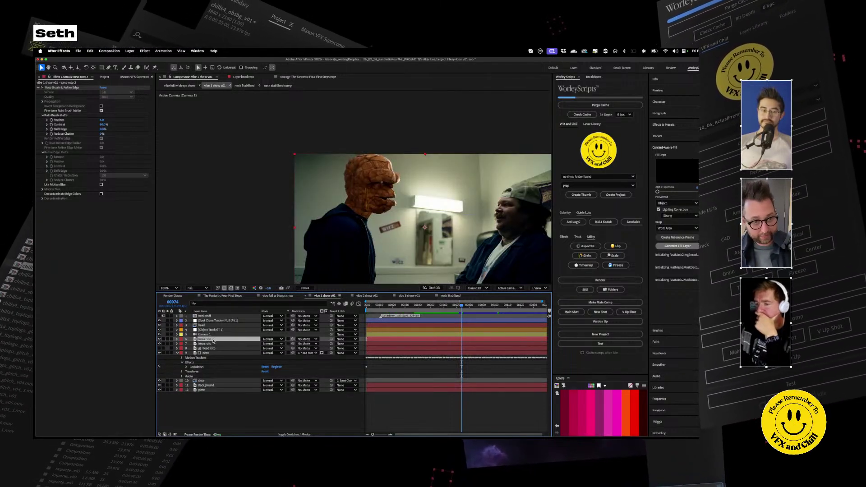
pyautogui.press('Return')
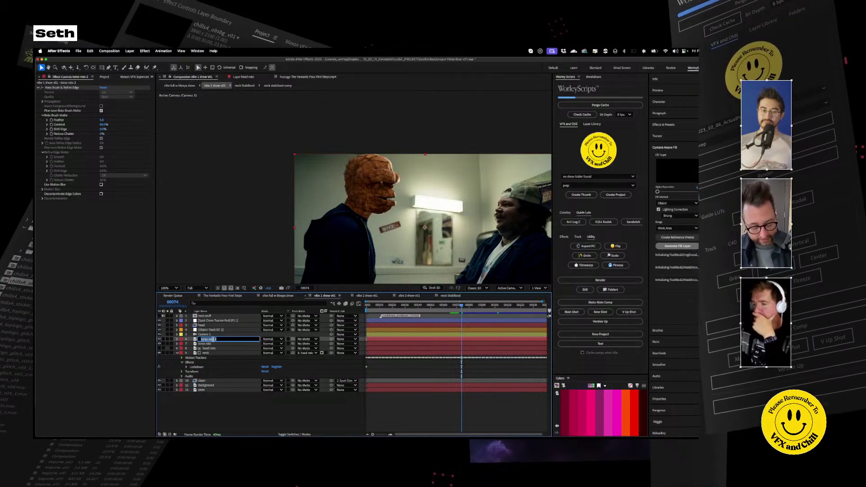
pyautogui.write('clothes shadow')
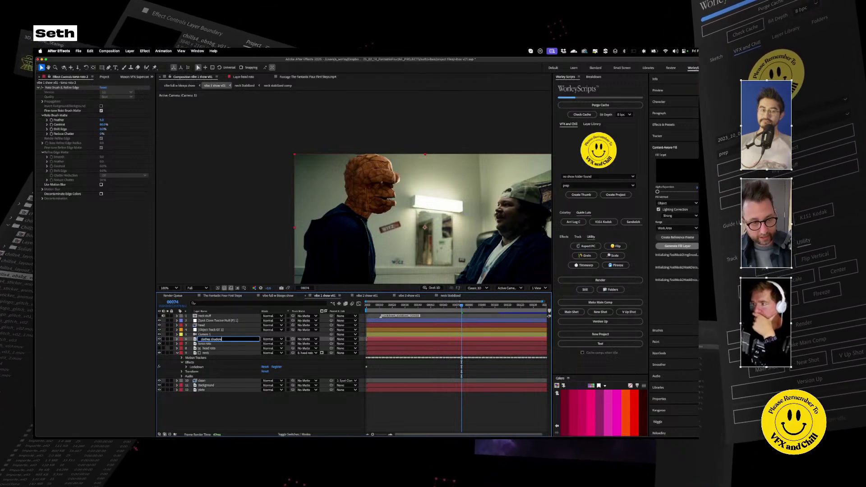
pyautogui.press('Return')
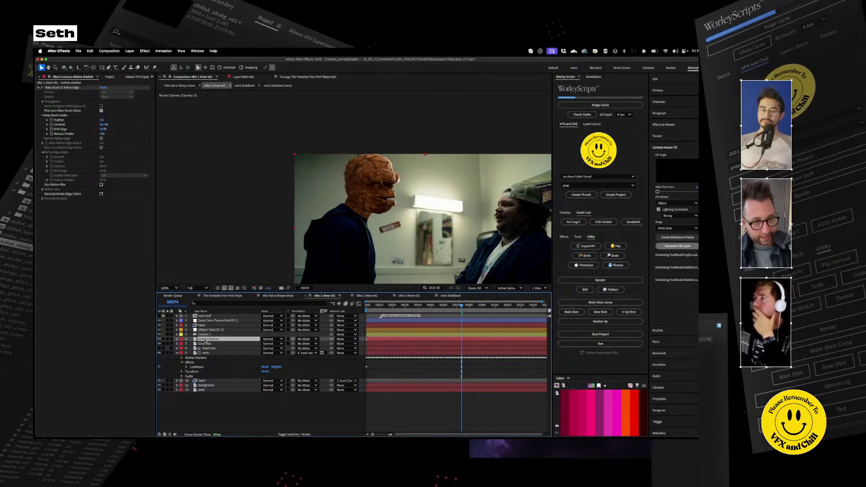
# Apply a Drop Shadow to the clothes shadow layer, aim it up toward the neck, soften it and enable Shadow Only
pyautogui.hotkey('ctrl', 'space')
pyautogui.write('drop')
pyautogui.press('Return')
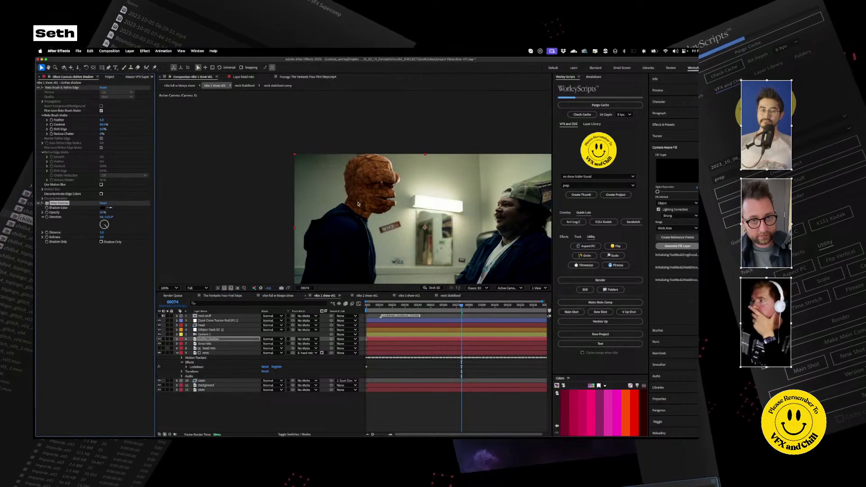
pyautogui.scroll(4, 357, 203)
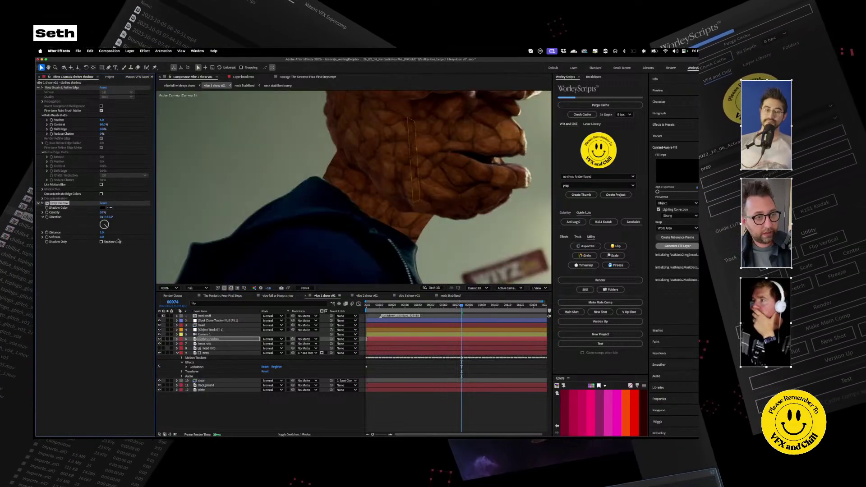
pyautogui.moveTo(107, 227)
pyautogui.mouseDown()
pyautogui.moveTo(115, 227)
pyautogui.moveTo(105, 211)
pyautogui.mouseUp()
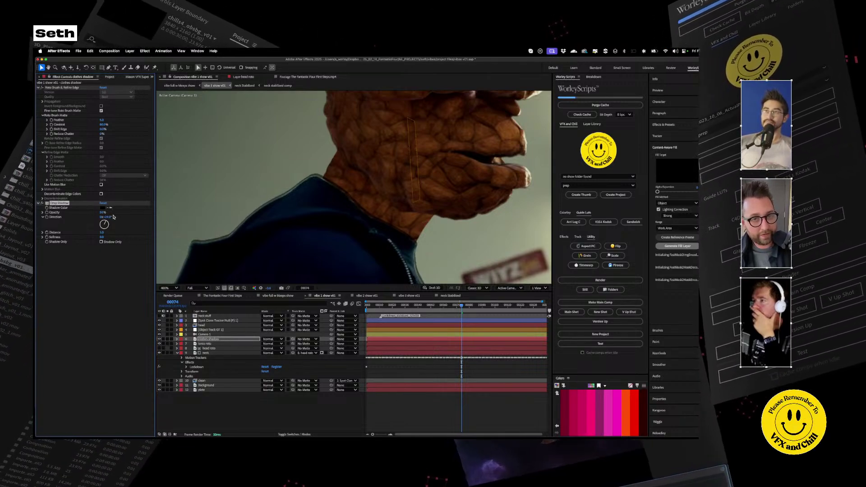
pyautogui.moveTo(102, 237); pyautogui.dragTo(110, 236)
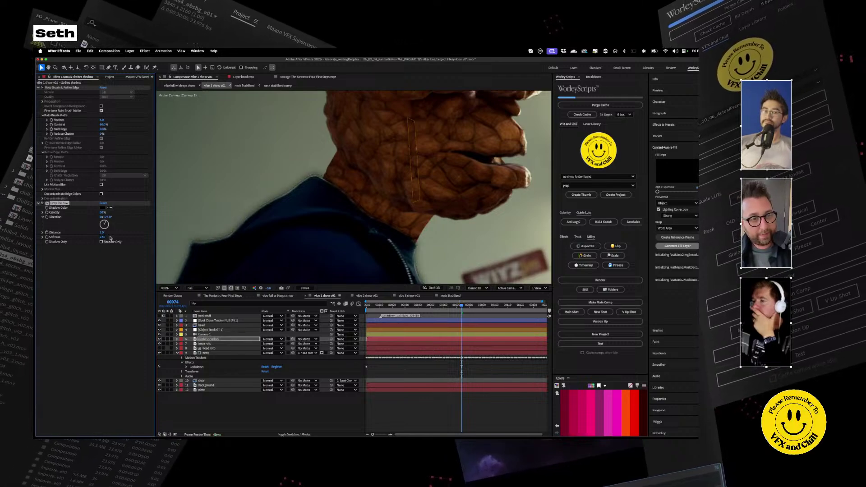
pyautogui.click(102, 242)
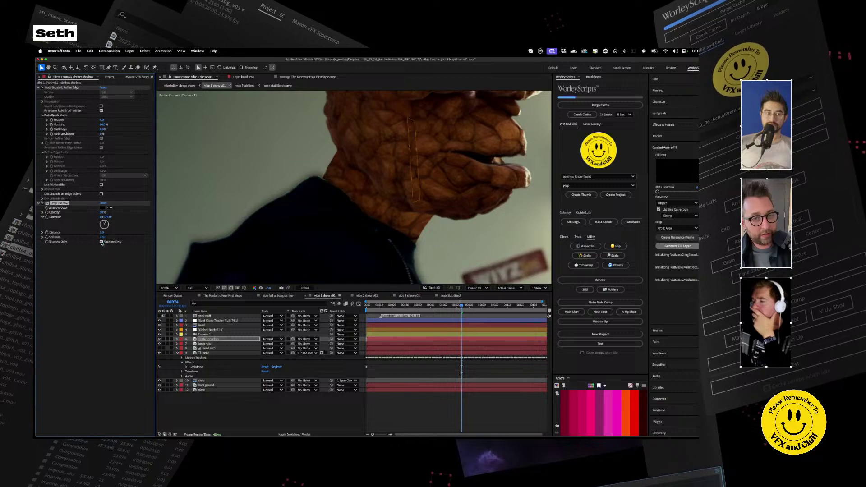
# Place clothes shadow beneath torso roto and add a Set Matte that uses head roto with Effects & Masks
pyautogui.moveTo(205, 341); pyautogui.dragTo(212, 346)
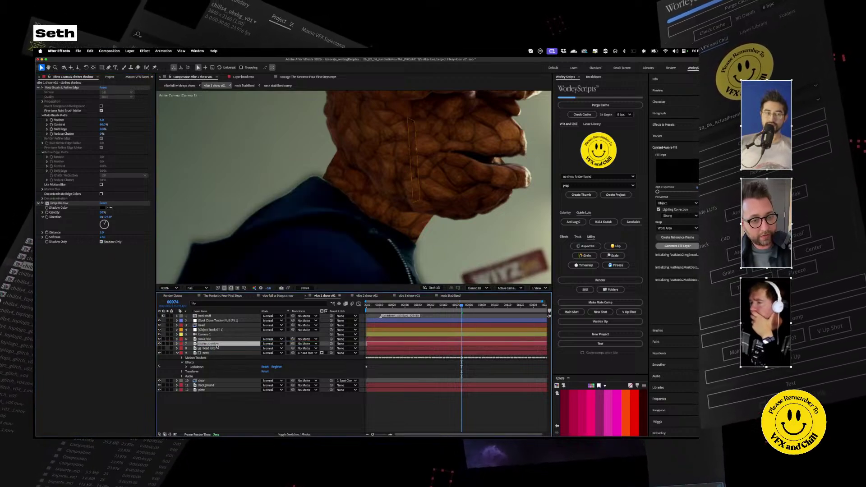
pyautogui.hotkey('ctrl', 'space')
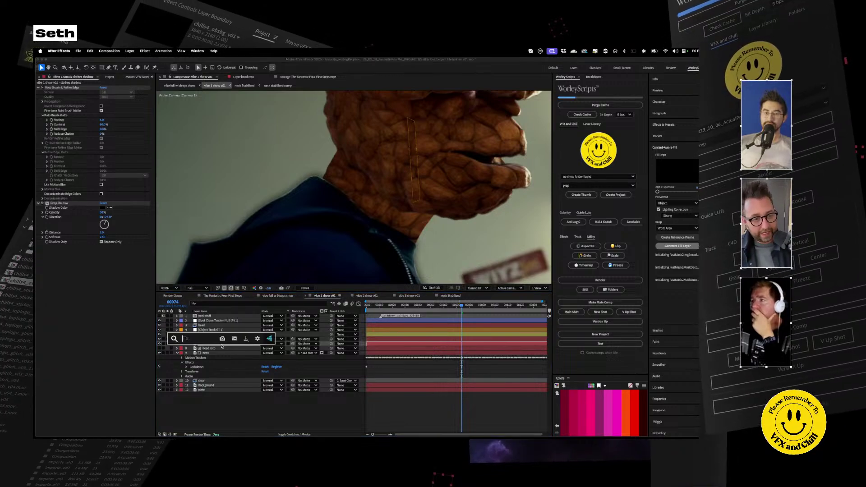
pyautogui.write('set matte')
pyautogui.press('Return')
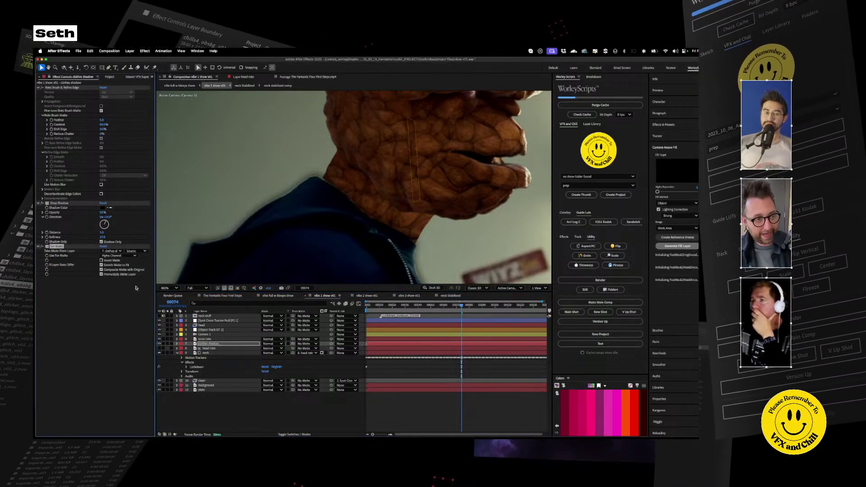
pyautogui.click(111, 250)
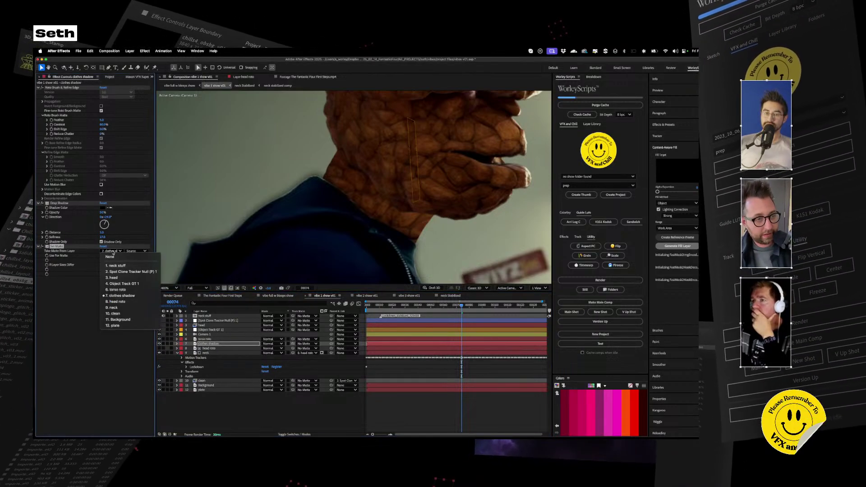
pyautogui.click(117, 301)
pyautogui.click(137, 251)
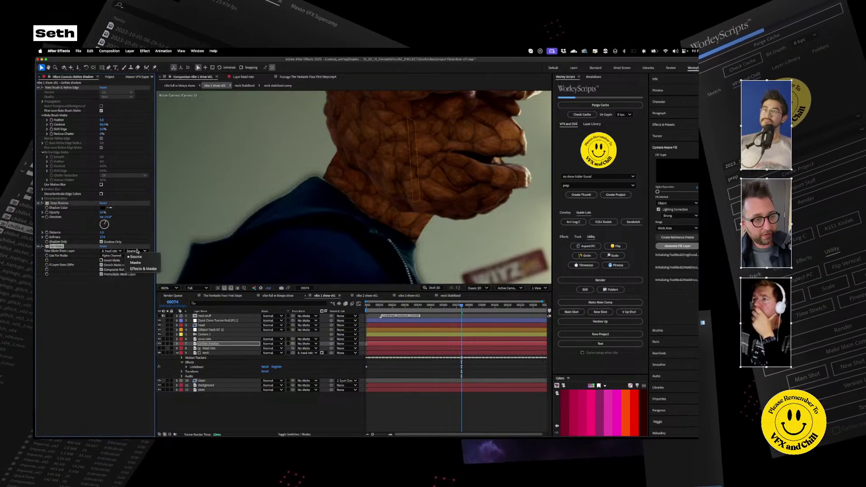
pyautogui.click(143, 268)
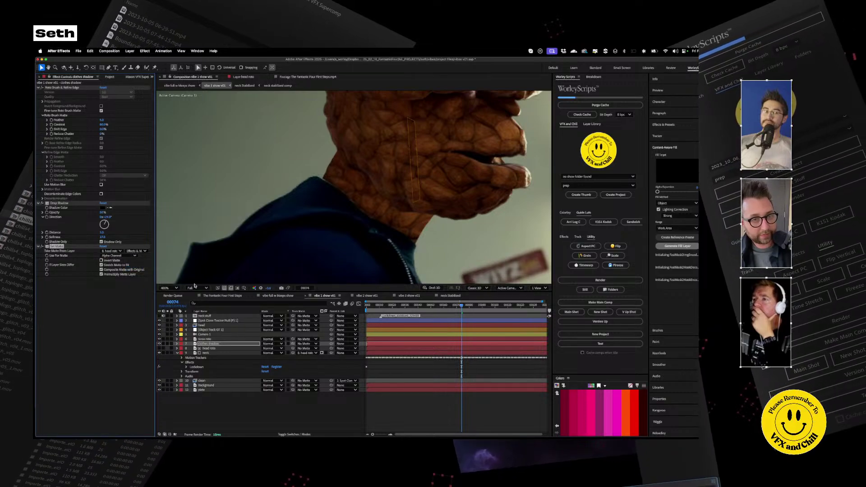
# Examine the clothes shadow in isolation and in the full composite at several frames, and save the project
pyautogui.click(221, 289)
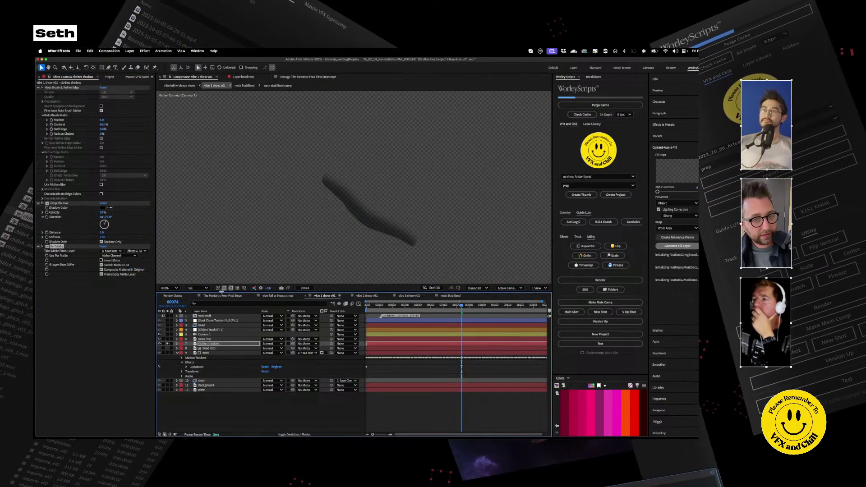
pyautogui.click(443, 307)
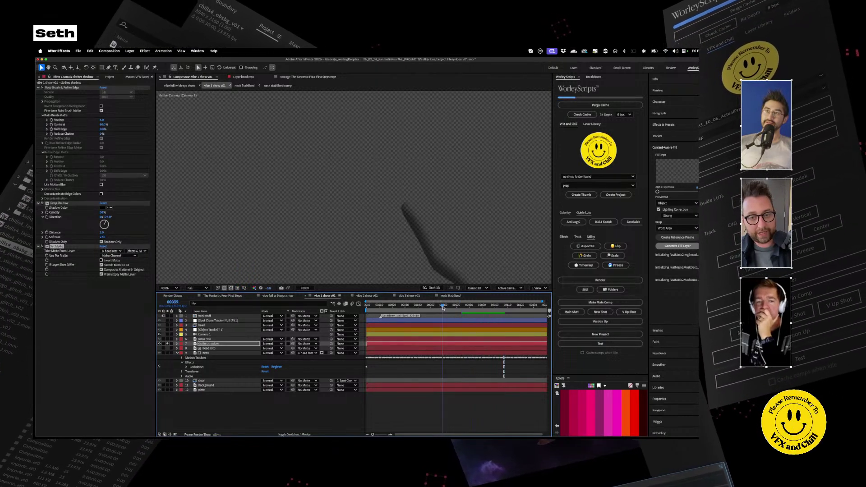
pyautogui.click(167, 344)
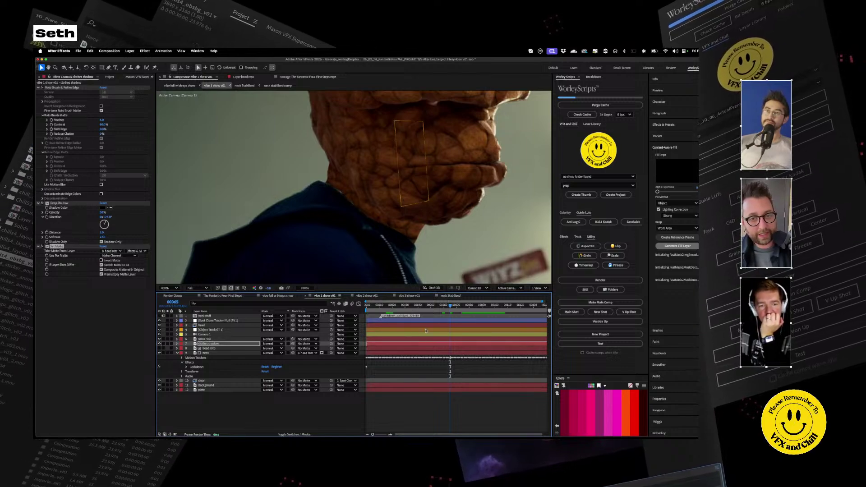
pyautogui.moveTo(444, 314); pyautogui.dragTo(405, 310)
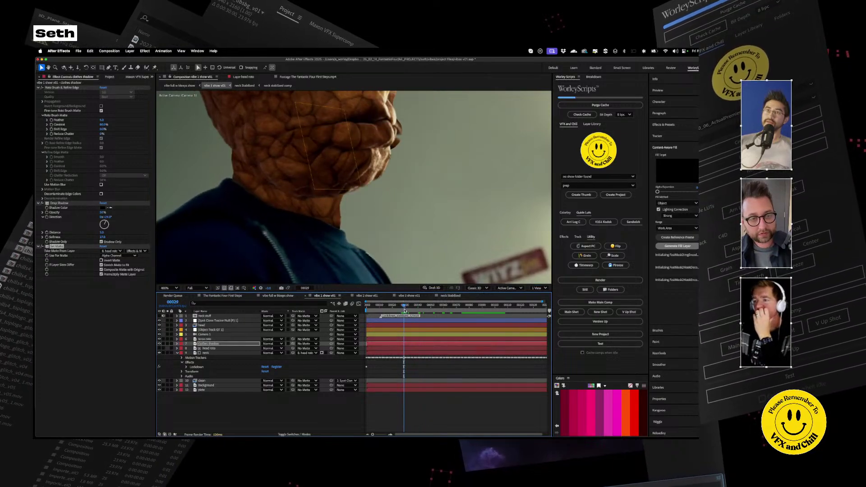
pyautogui.press(',')
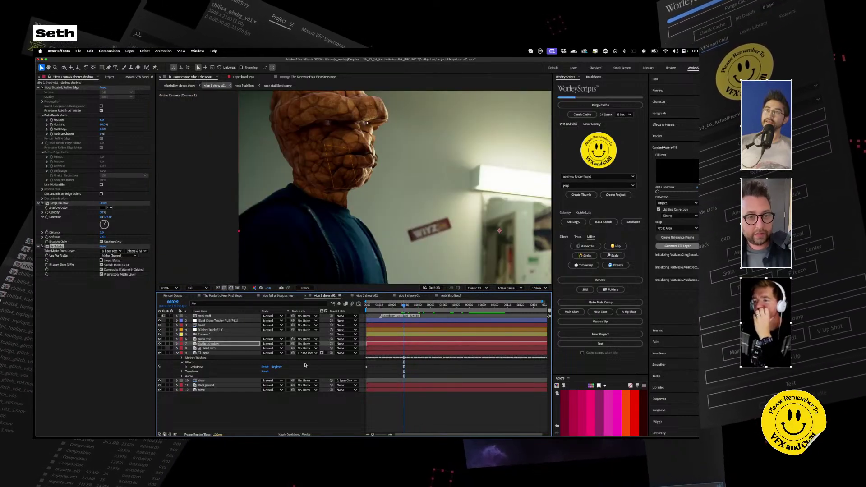
pyautogui.press(',')
pyautogui.press(',')
pyautogui.press(',')
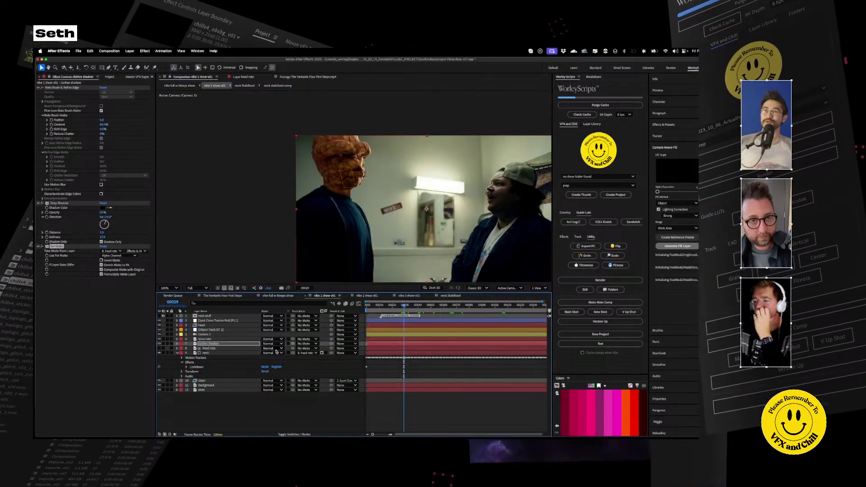
pyautogui.click(224, 427)
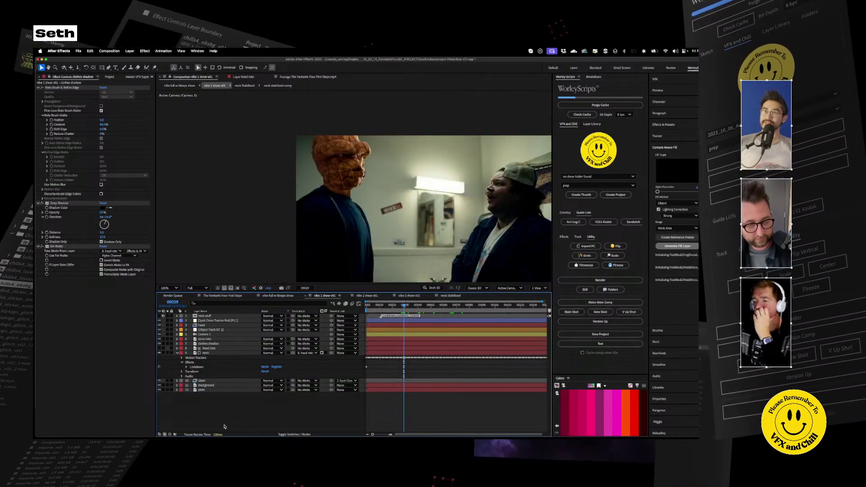
pyautogui.press('super+s')
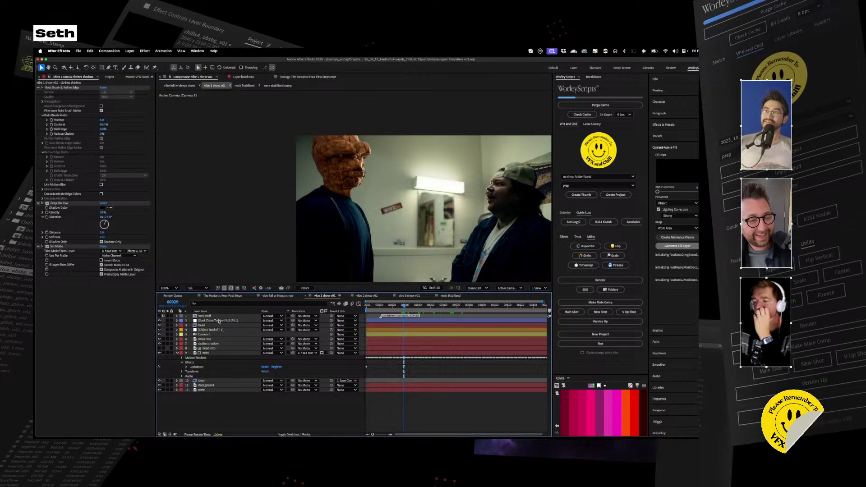
# Remove the head roto track matte from the neck layer by setting it to No Matte
pyautogui.click(208, 354)
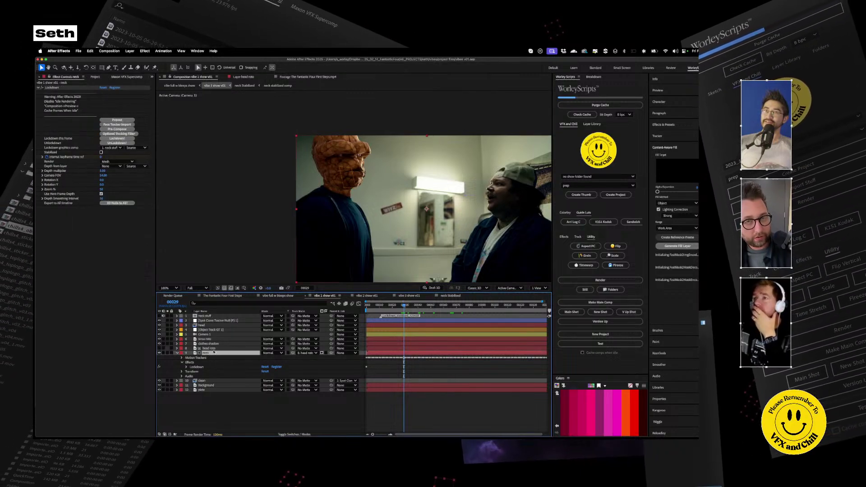
pyautogui.click(212, 348)
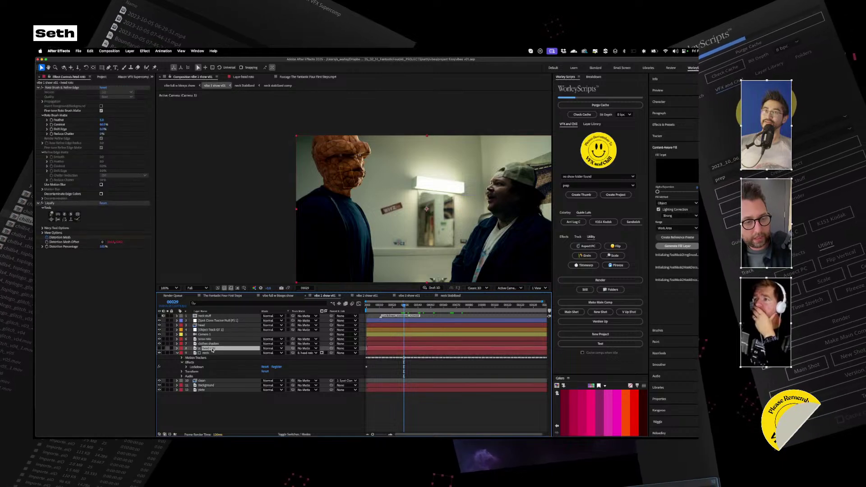
pyautogui.click(208, 353)
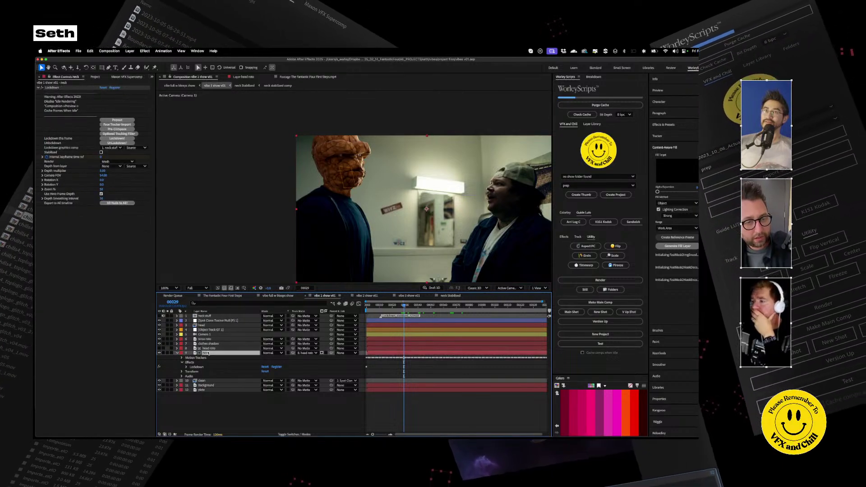
pyautogui.click(312, 354)
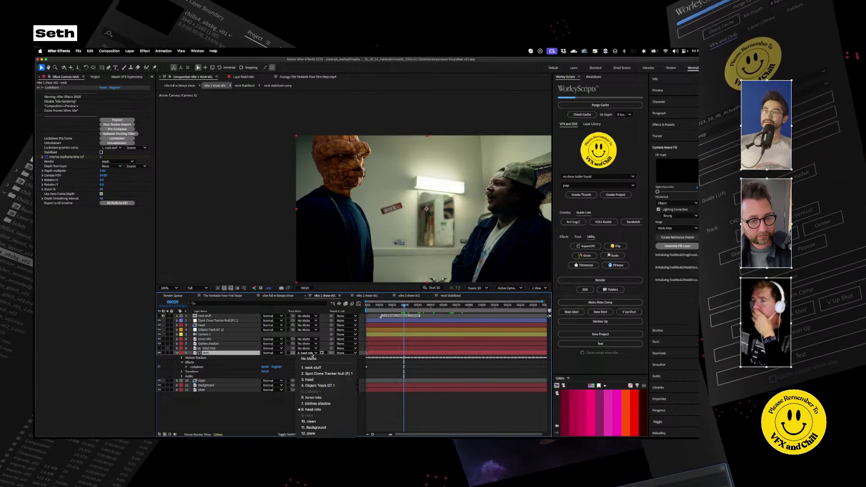
pyautogui.click(246, 363)
pyautogui.click(312, 354)
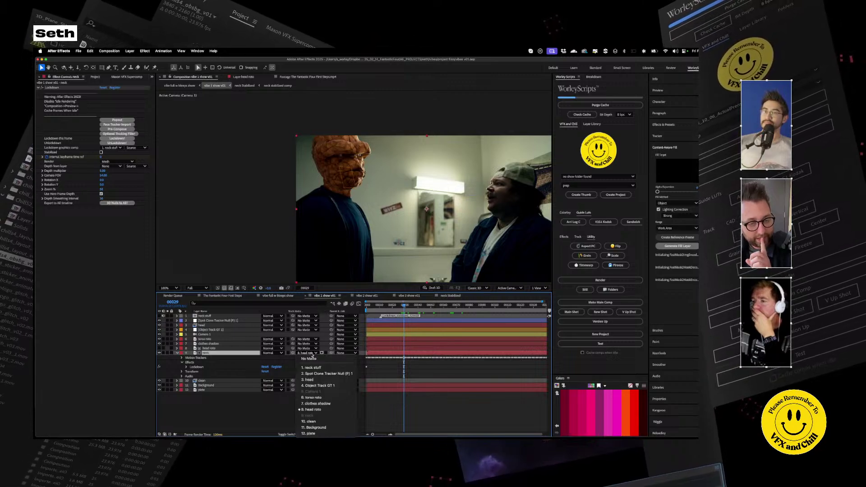
pyautogui.click(311, 359)
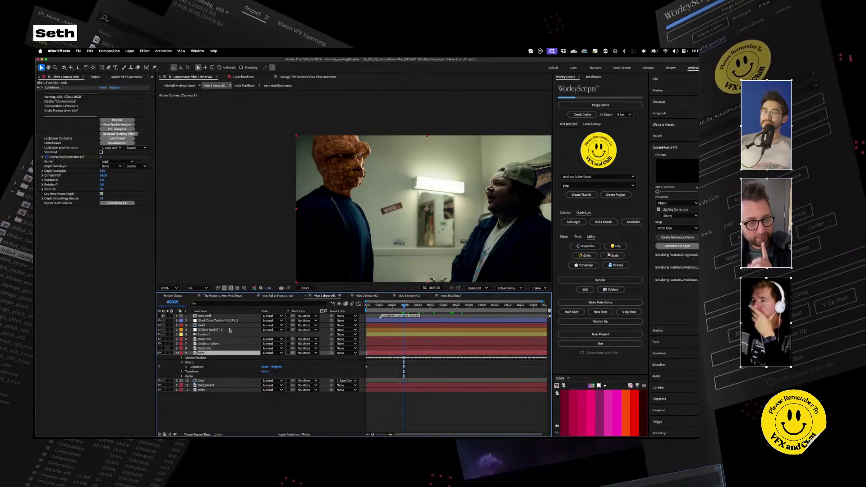
# Place the neck stuff layer directly above neck and pre-compose both as "neck", moving all attributes into the new composition
pyautogui.click(207, 317)
pyautogui.moveTo(198, 317); pyautogui.dragTo(202, 351)
pyautogui.click(202, 353)
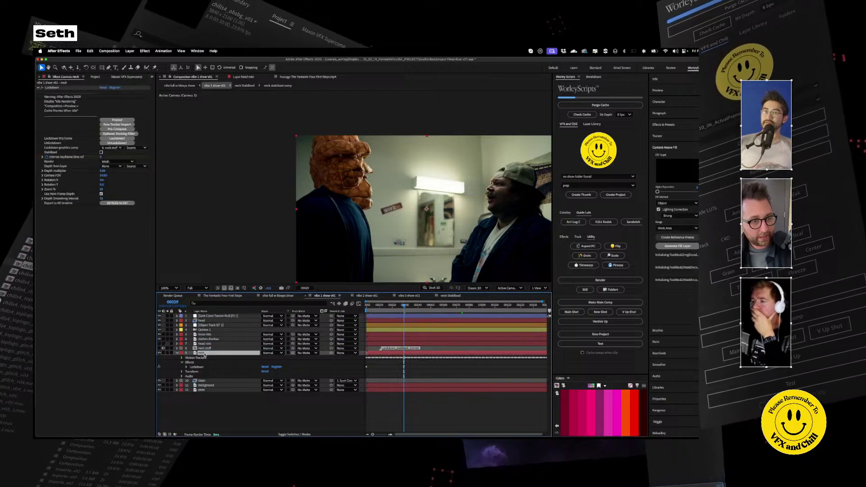
pyautogui.keyDown('shift'); pyautogui.click(205, 349); pyautogui.keyUp('shift')
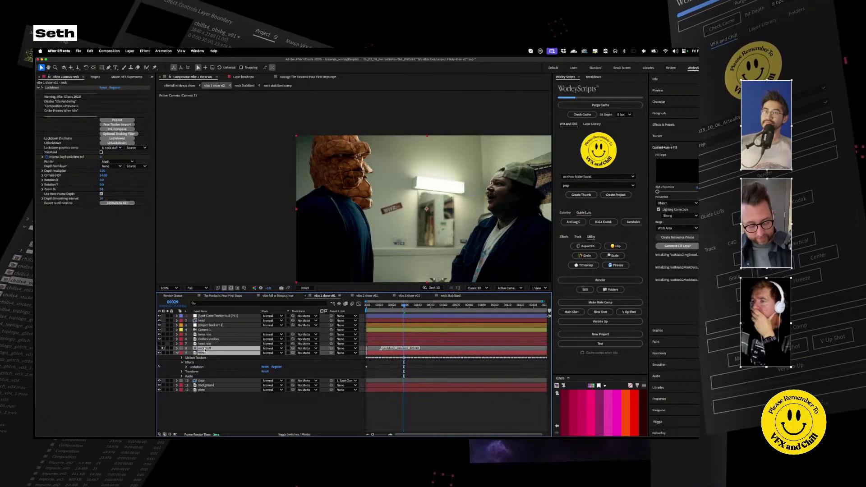
pyautogui.press('super+shift+c')
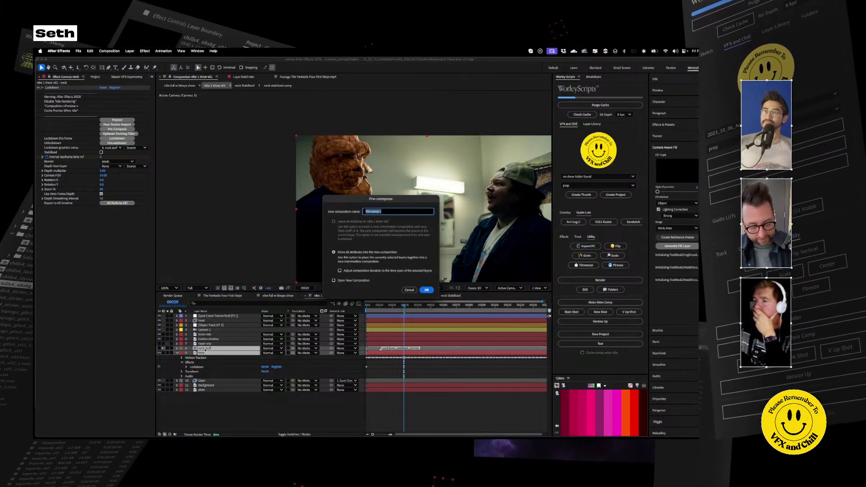
pyautogui.press('Return')
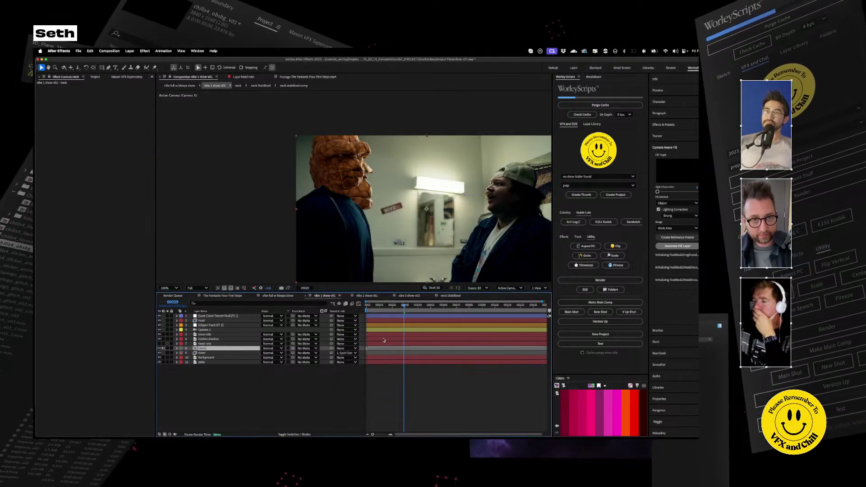
pyautogui.press('super+z')
pyautogui.press('super+shift+z')
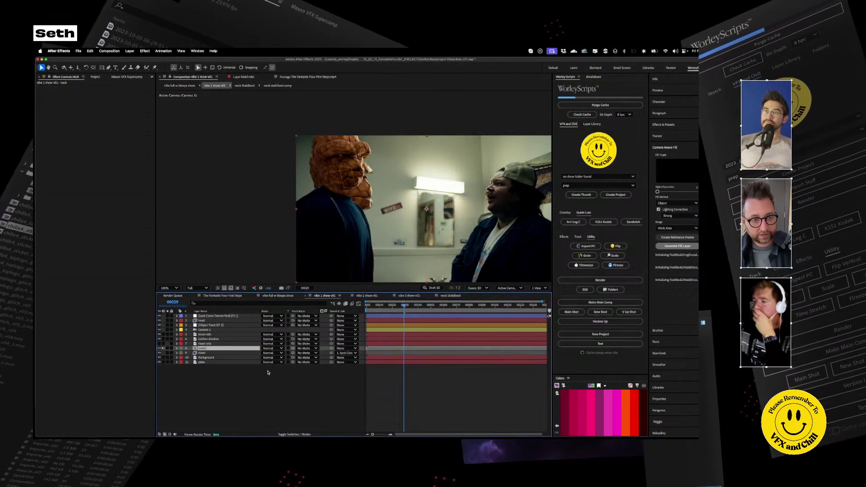
# Add Set Matte to the precomposed neck layer, taking its matte from head roto with Effects & Masks
pyautogui.click(208, 325)
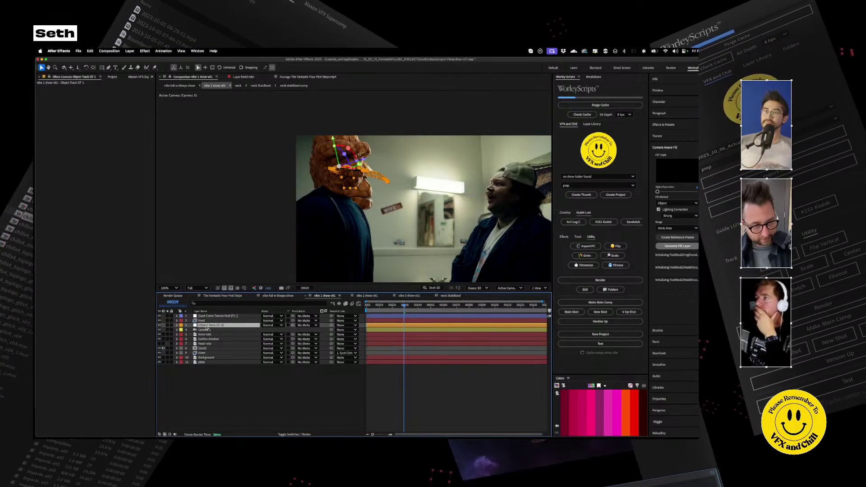
pyautogui.click(203, 349)
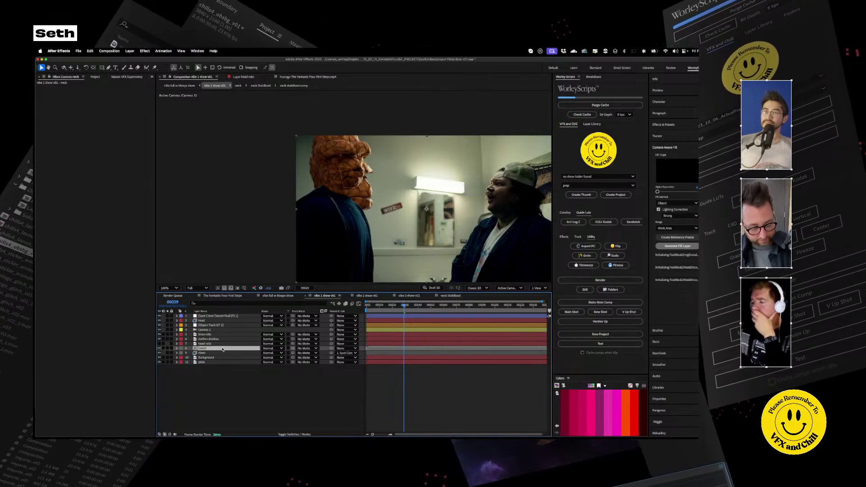
pyautogui.hotkey('ctrl', 'space')
pyautogui.write('set')
pyautogui.press('Down')
pyautogui.press('Return')
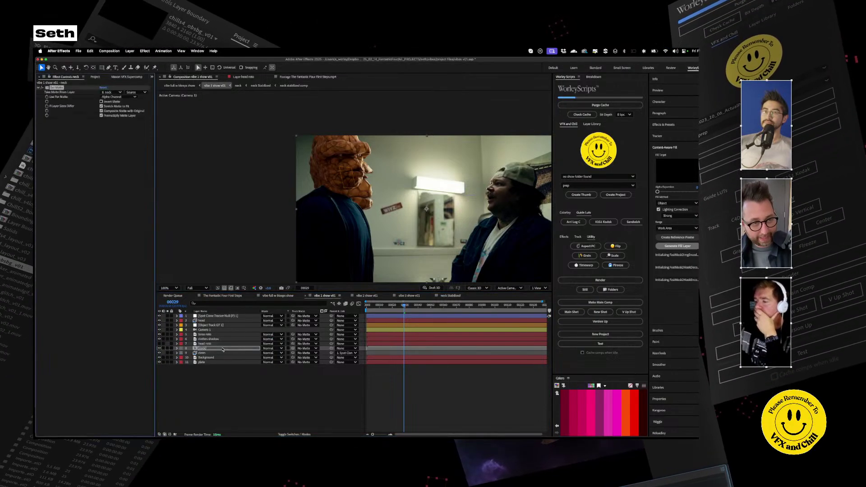
pyautogui.click(112, 93)
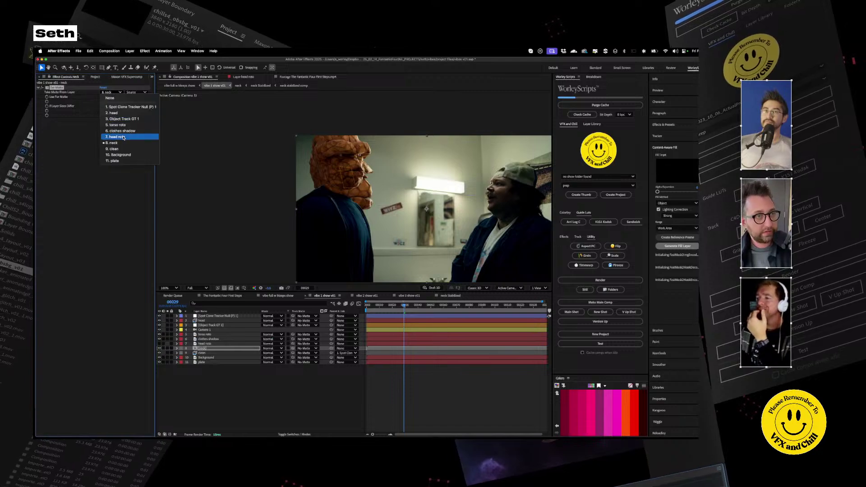
pyautogui.click(143, 95)
pyautogui.click(141, 93)
pyautogui.click(143, 111)
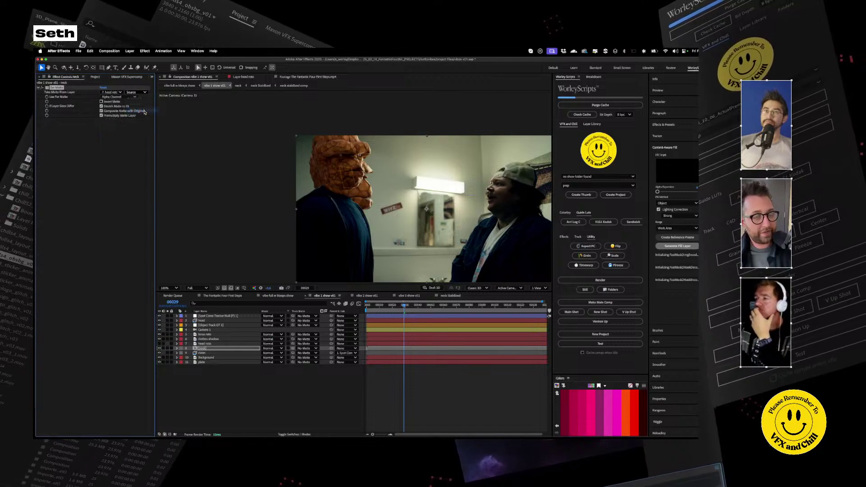
pyautogui.click(263, 383)
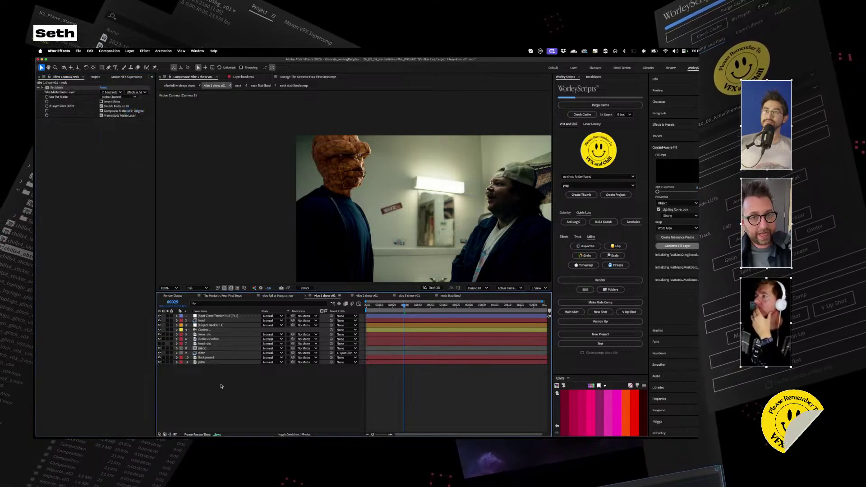
# Reorder the layers so head roto sits above head, followed by torso roto, clothes shadow and neck
pyautogui.click(203, 349)
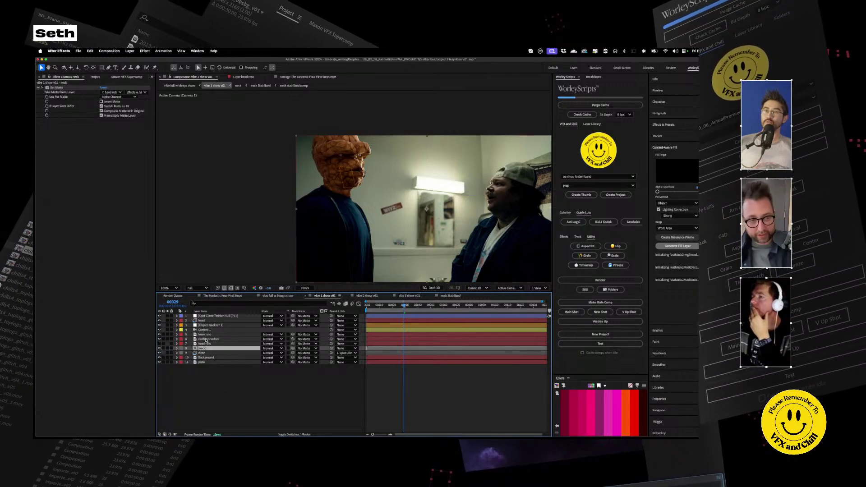
pyautogui.click(205, 339)
pyautogui.press('super+bracketleft')
pyautogui.click(205, 334)
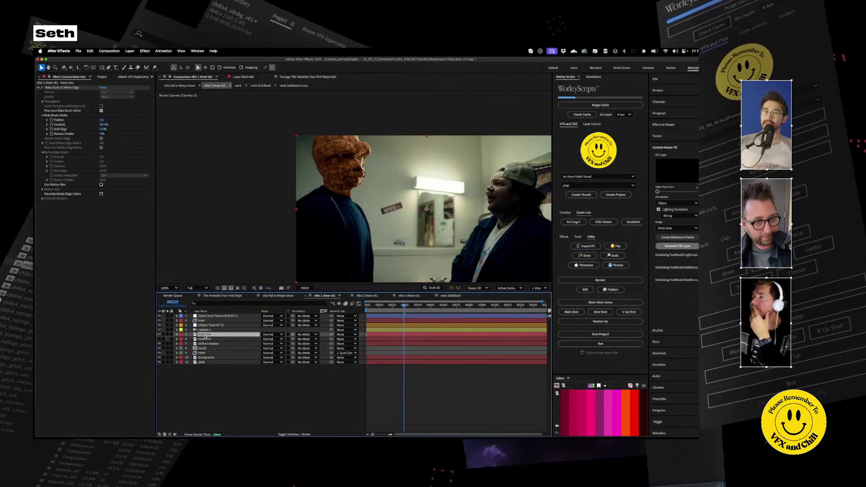
pyautogui.press('super+bracketleft')
pyautogui.moveTo(213, 323); pyautogui.dragTo(215, 335)
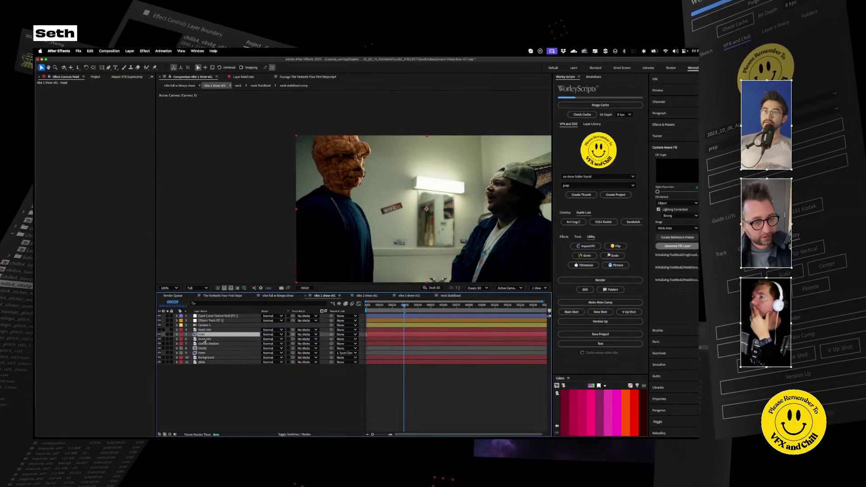
# Delete the Background layer above plate
pyautogui.click(204, 362)
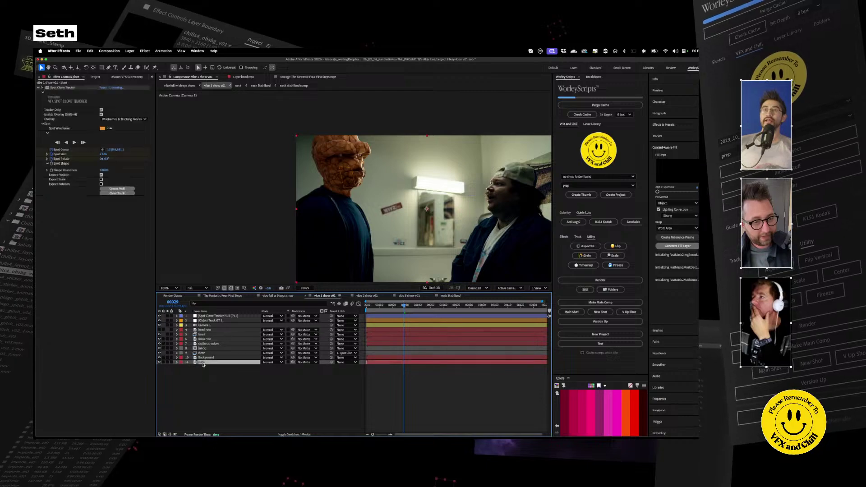
pyautogui.click(204, 358)
pyautogui.press('Delete')
# Examine the plate, clean, neck, clothes shadow, torso roto and head layers one by one in isolation
pyautogui.click(203, 357)
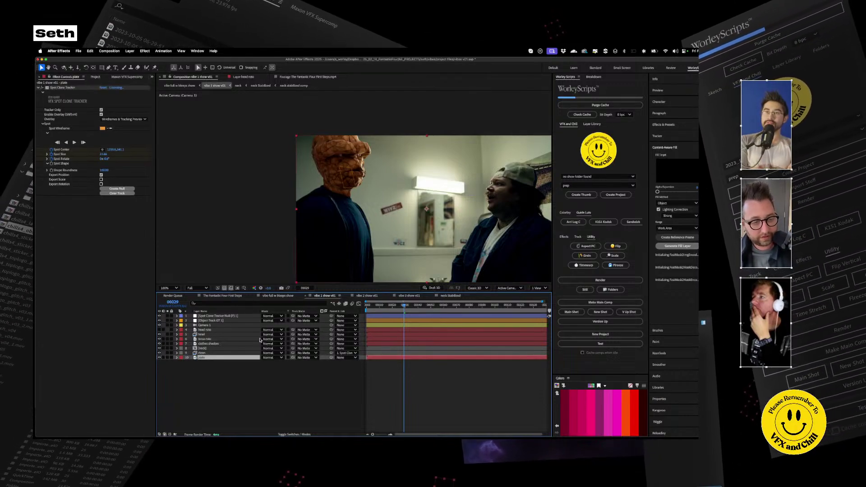
pyautogui.keyDown('shift'); pyautogui.click(201, 334); pyautogui.keyUp('shift')
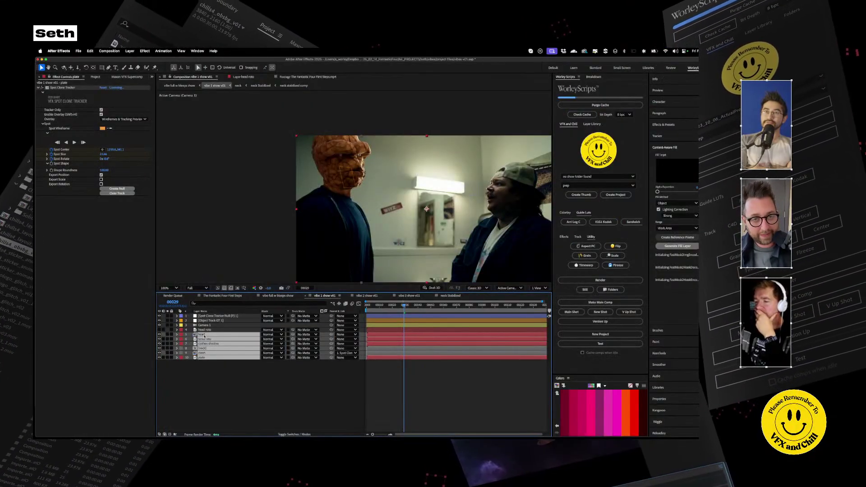
pyautogui.click(203, 367)
pyautogui.click(175, 357)
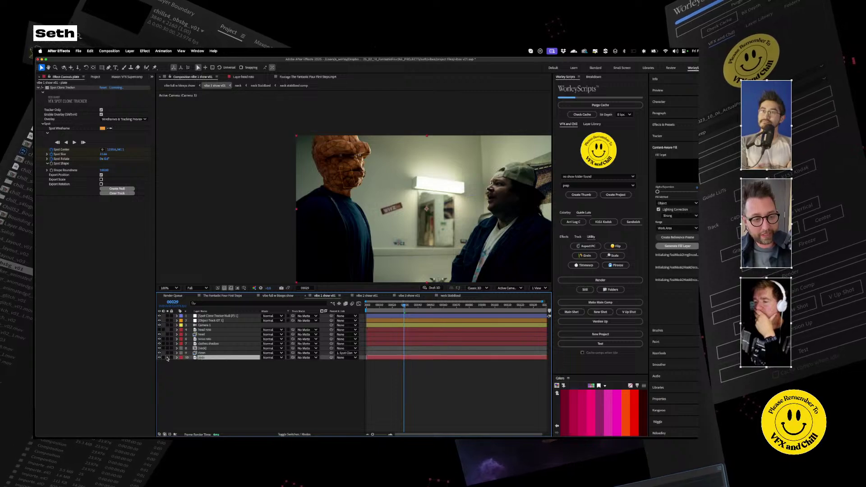
pyautogui.click(167, 357)
pyautogui.click(167, 358)
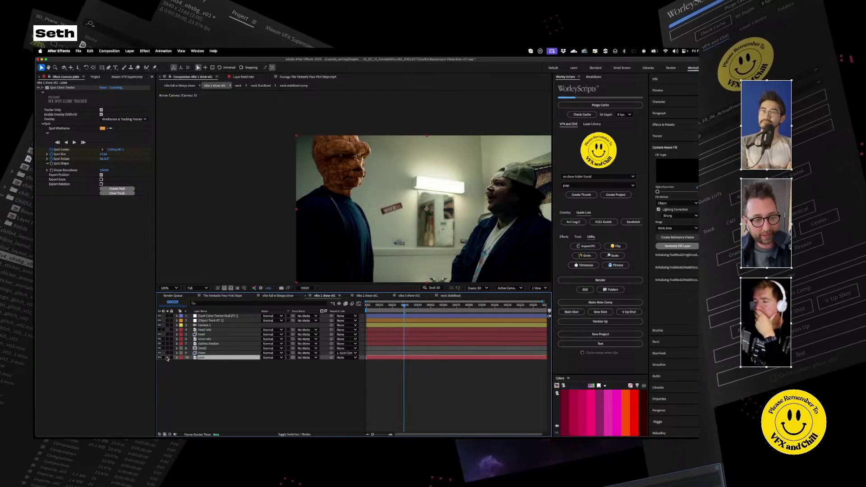
pyautogui.click(166, 353)
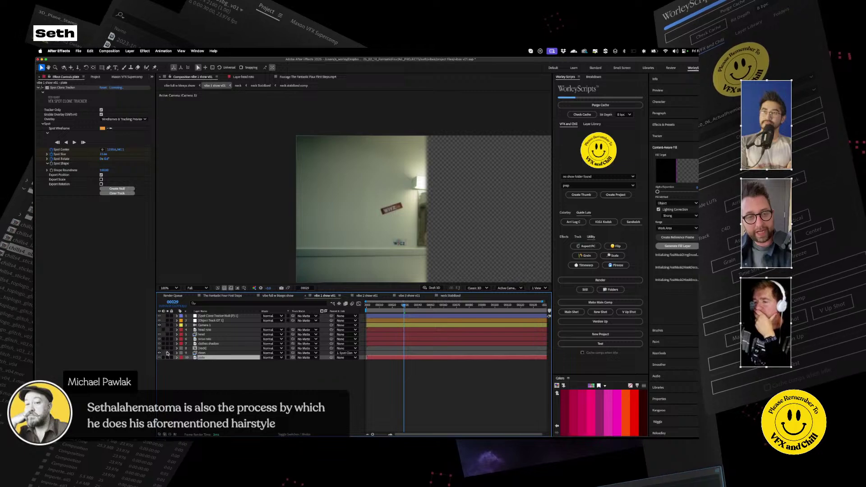
pyautogui.click(167, 353)
pyautogui.click(168, 348)
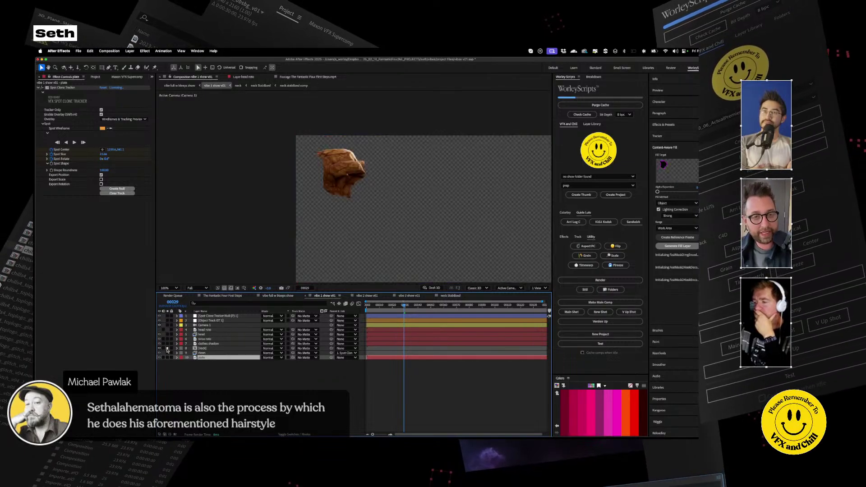
pyautogui.click(167, 348)
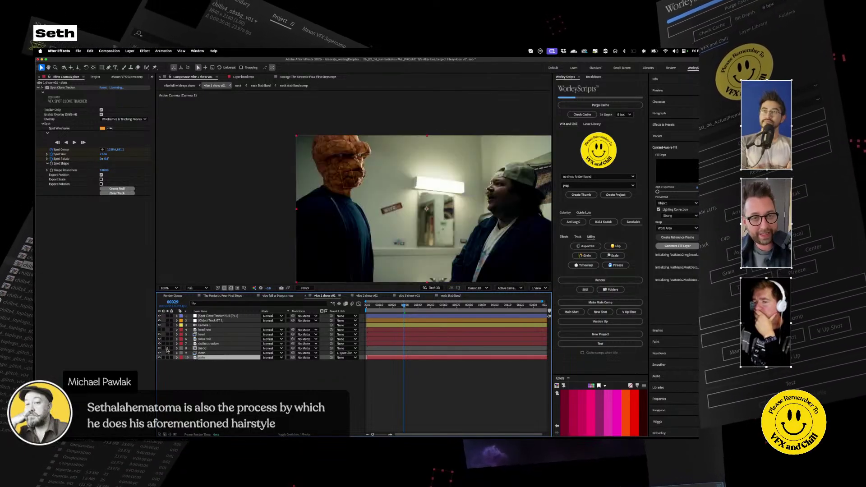
pyautogui.click(168, 344)
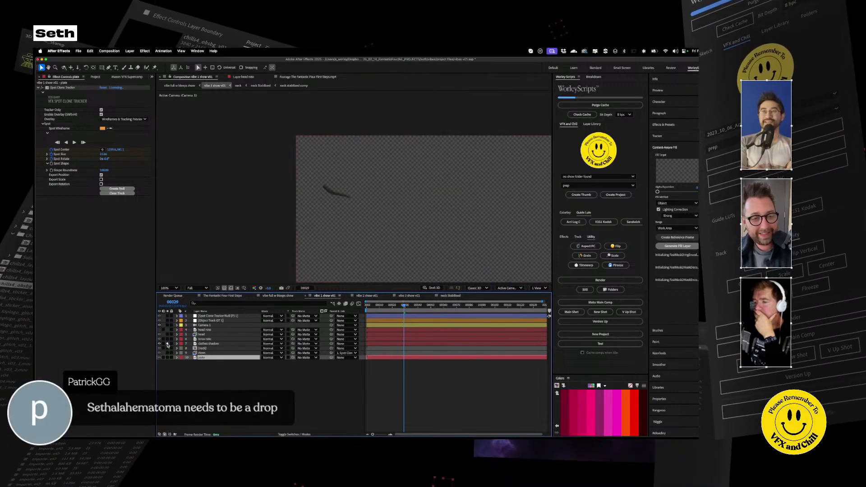
pyautogui.click(168, 344)
pyautogui.click(168, 339)
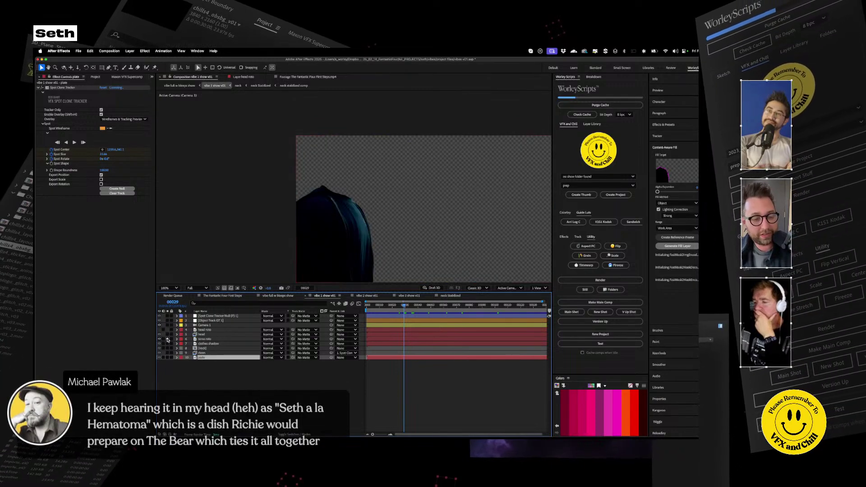
pyautogui.click(167, 339)
pyautogui.click(167, 335)
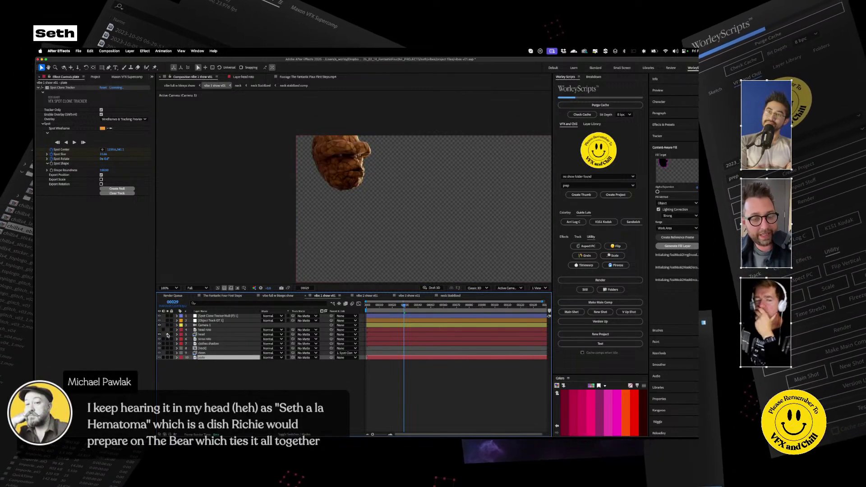
pyautogui.click(167, 334)
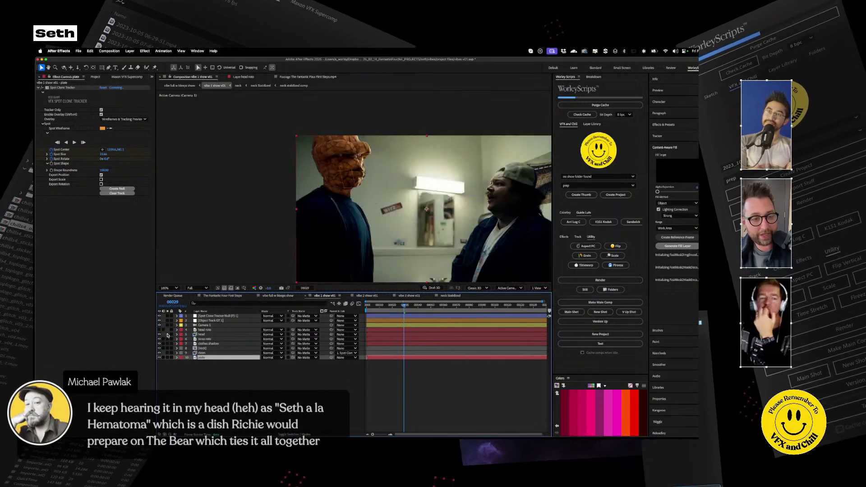
# Apply RG VFX Supercomp to all layers from head down to plate and widen its layer workspace
pyautogui.keyDown('shift'); pyautogui.click(203, 335); pyautogui.keyUp('shift')
pyautogui.click(145, 51)
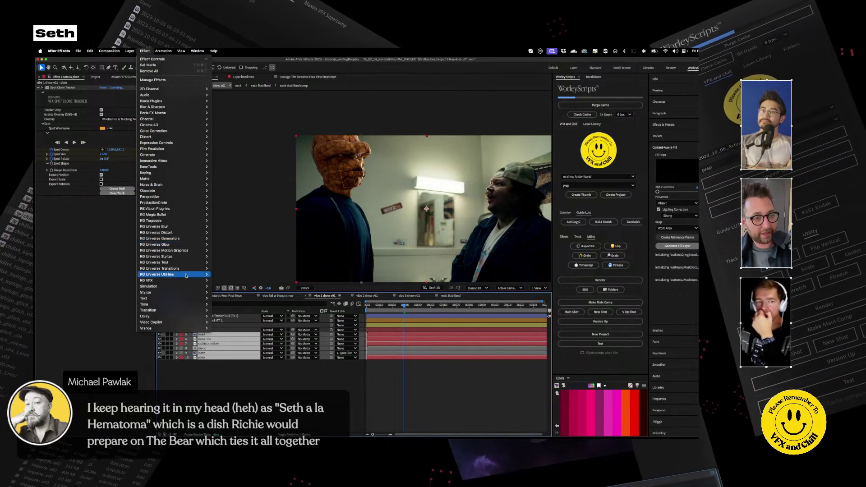
pyautogui.moveTo(190, 280)
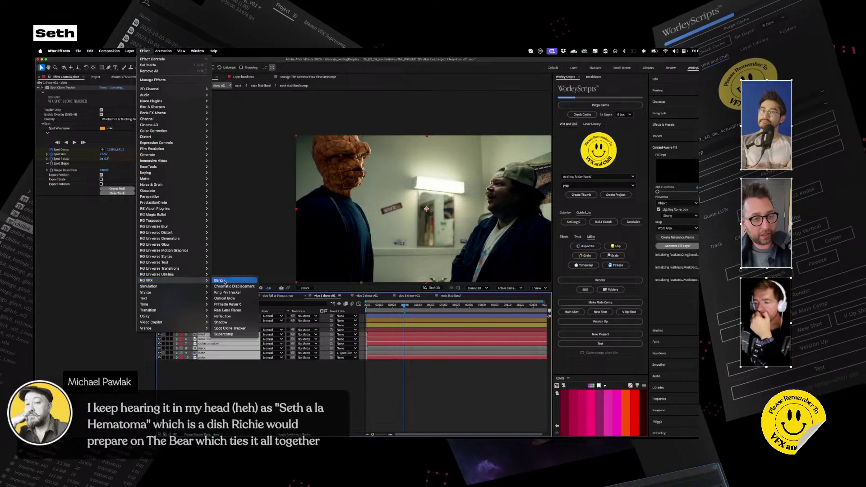
pyautogui.click(231, 335)
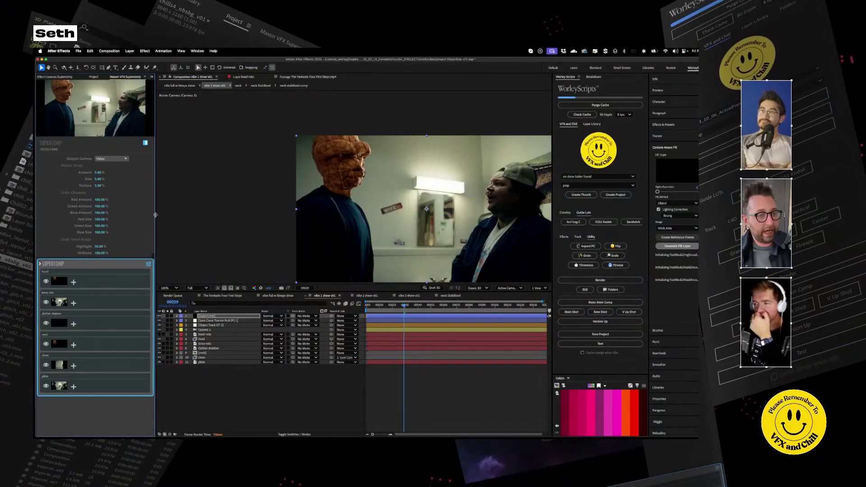
pyautogui.moveTo(155, 215); pyautogui.dragTo(237, 221)
# Hide the clean, neck, clothes shadow and torso roto layers within Supercomp, leaving head and plate enabled
pyautogui.click(193, 378)
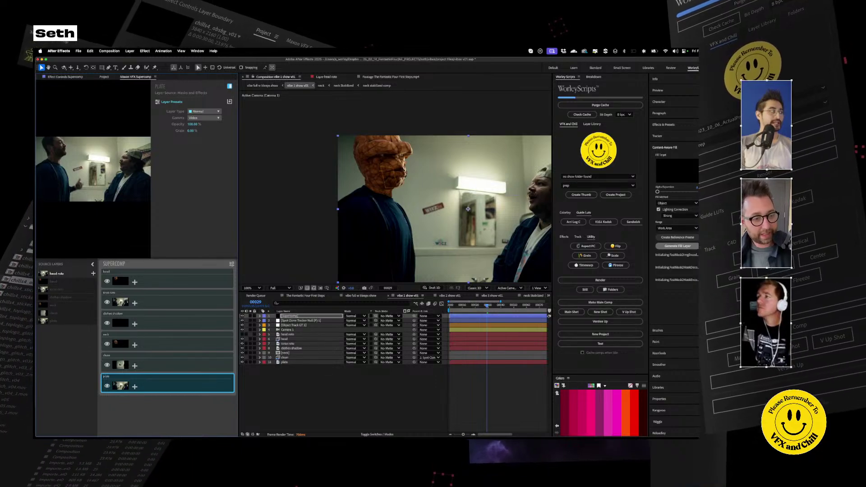
pyautogui.click(108, 365)
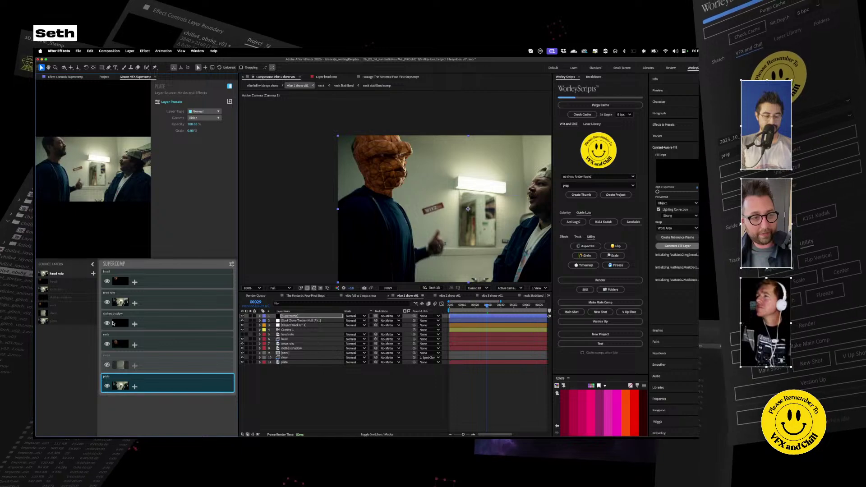
pyautogui.click(107, 345)
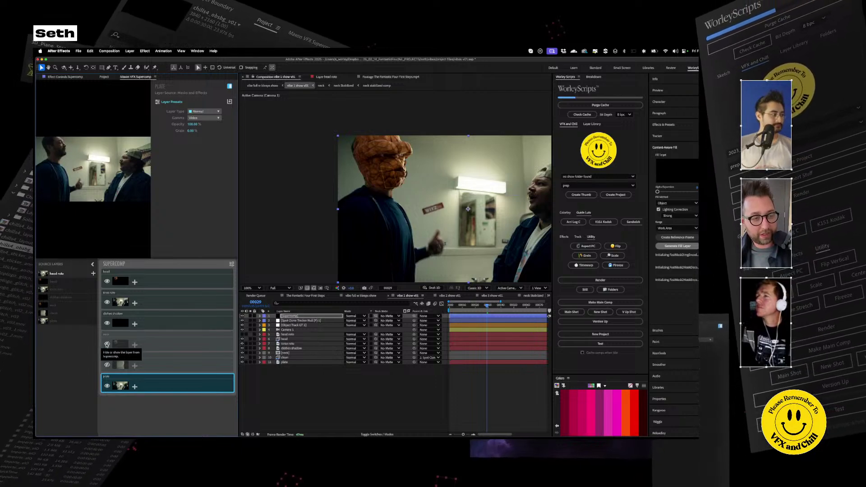
pyautogui.click(107, 345)
pyautogui.click(107, 323)
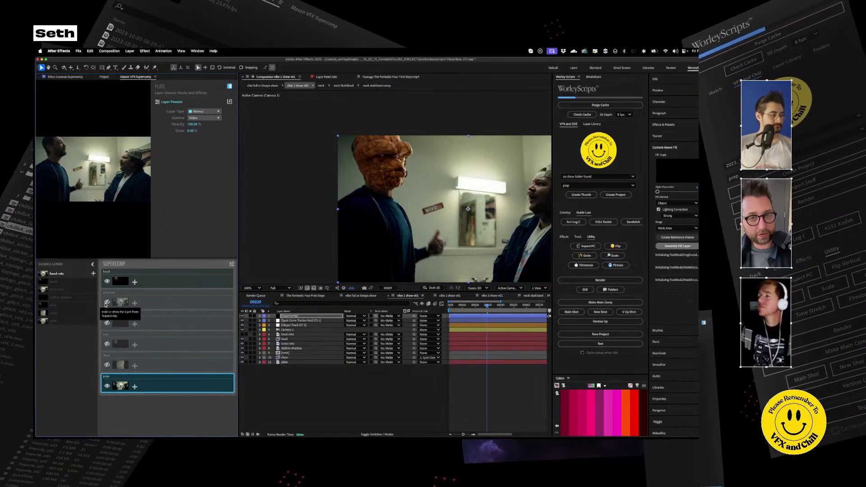
# Add Color Correction to the head layer in Supercomp and match its color to the background
pyautogui.click(174, 279)
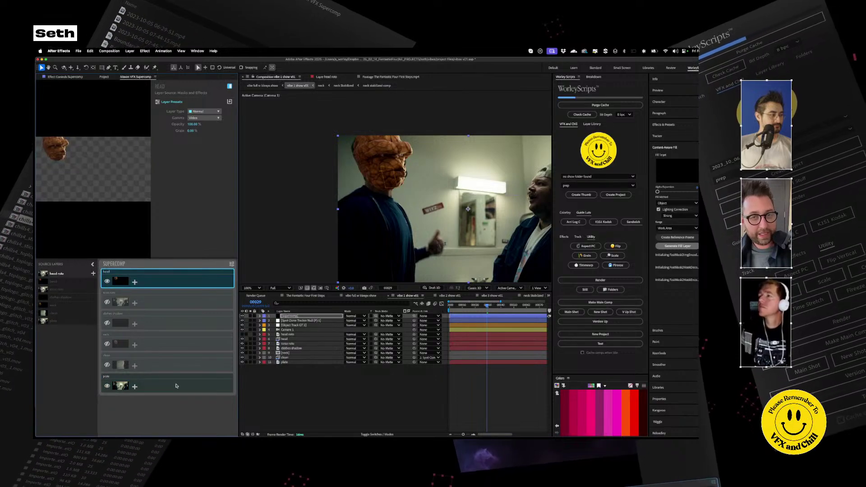
pyautogui.click(135, 282)
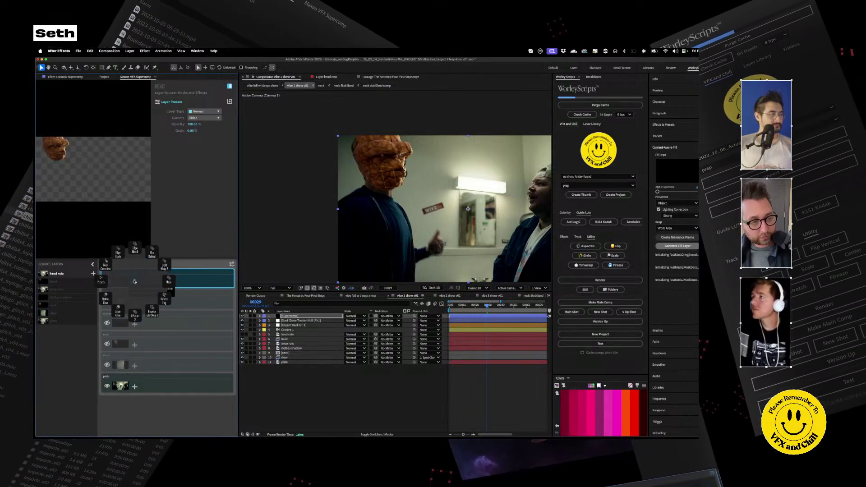
pyautogui.click(105, 264)
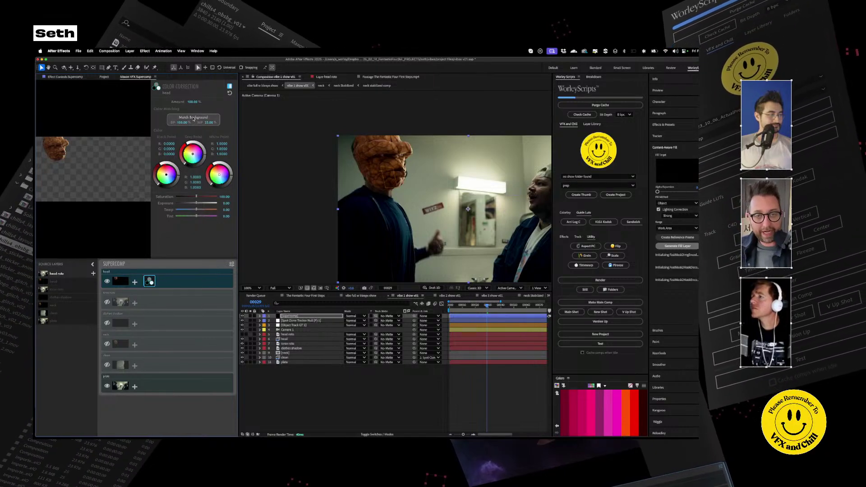
pyautogui.click(193, 118)
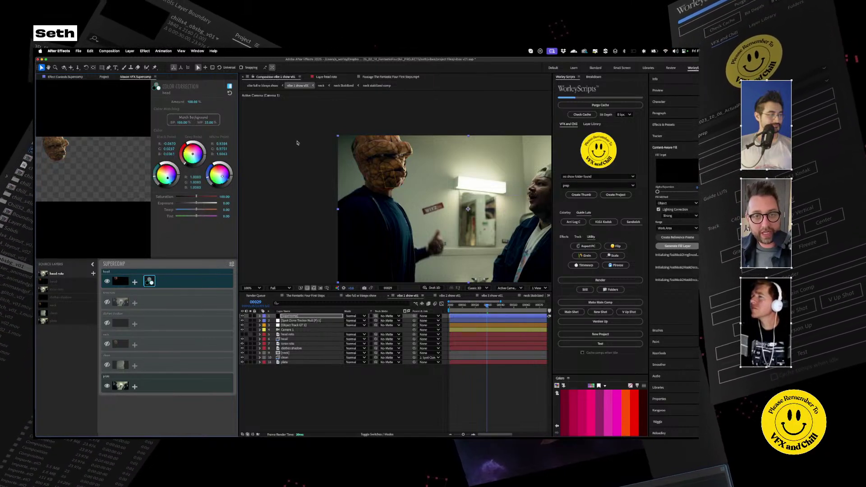
pyautogui.scroll(4, 386, 161)
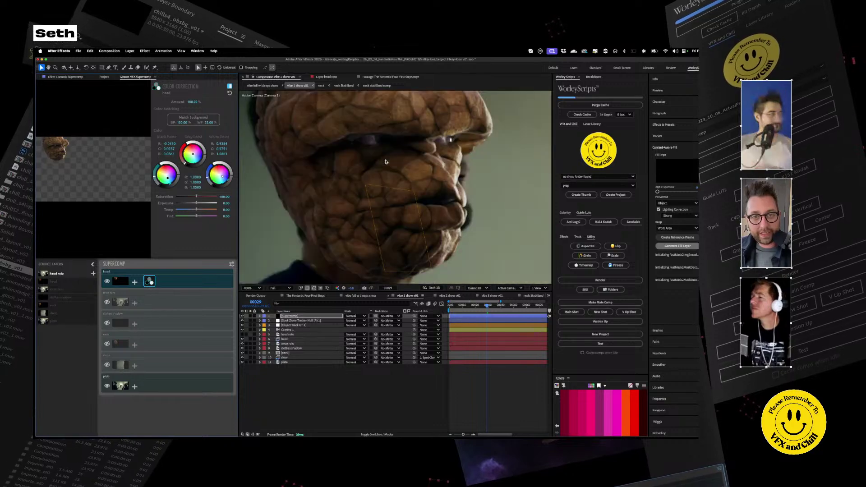
pyautogui.scroll(-2, 386, 161)
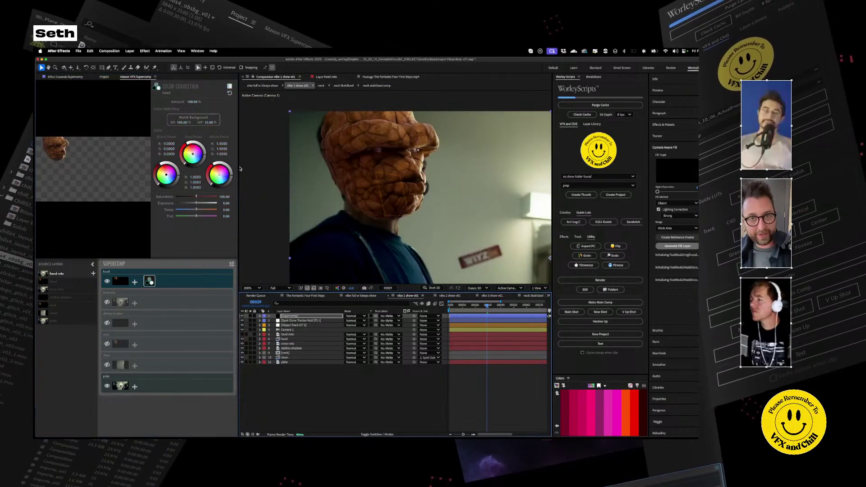
pyautogui.click(190, 120)
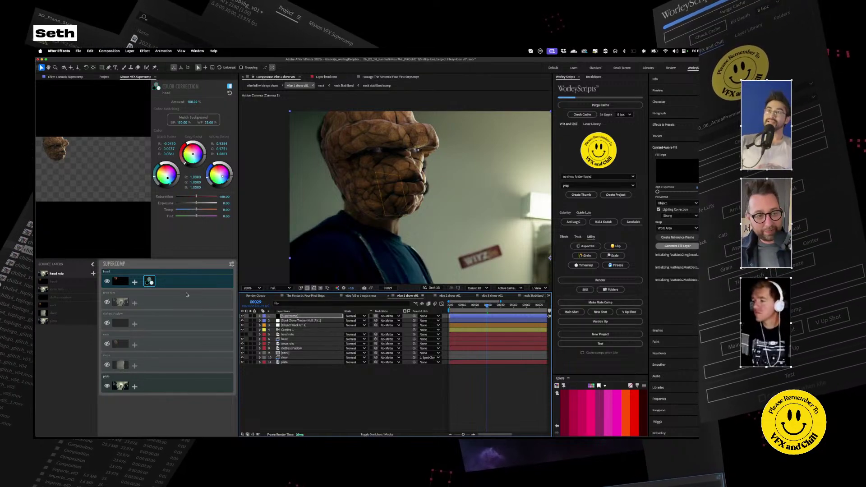
# Examine the color-corrected head against the plate at several frames, including a close-up of the face edge near the light
pyautogui.click(183, 277)
pyautogui.moveTo(137, 283); pyautogui.dragTo(216, 285)
pyautogui.hscroll(5, 469, 322)
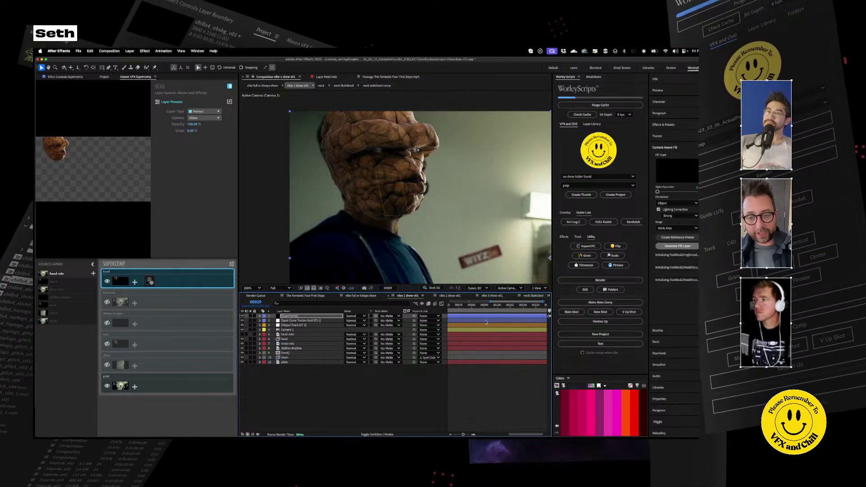
pyautogui.moveTo(472, 306); pyautogui.dragTo(503, 309)
pyautogui.press(',')
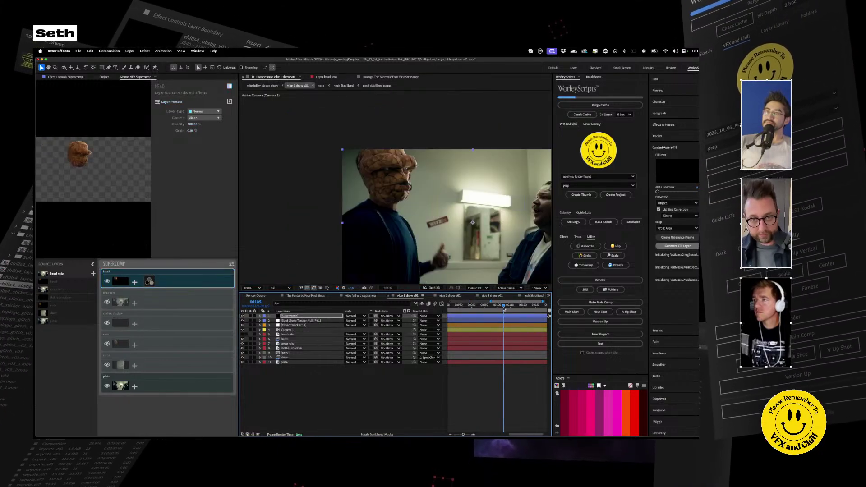
pyautogui.press('pagedown')
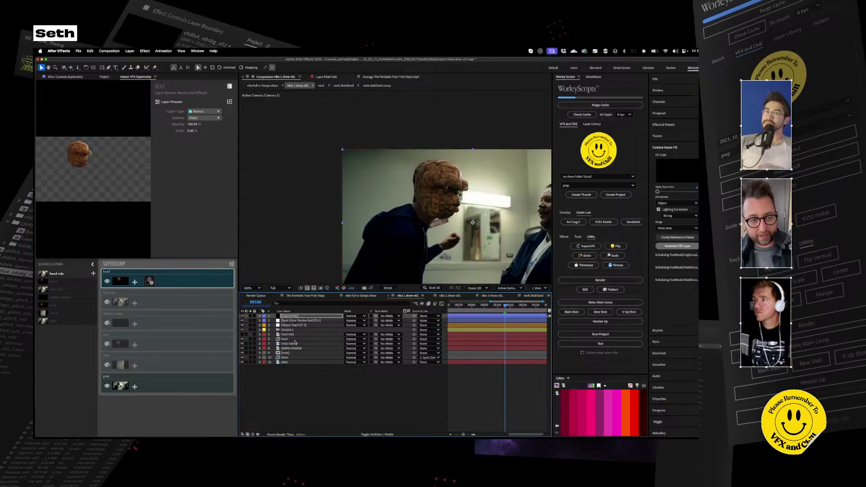
pyautogui.click(526, 306)
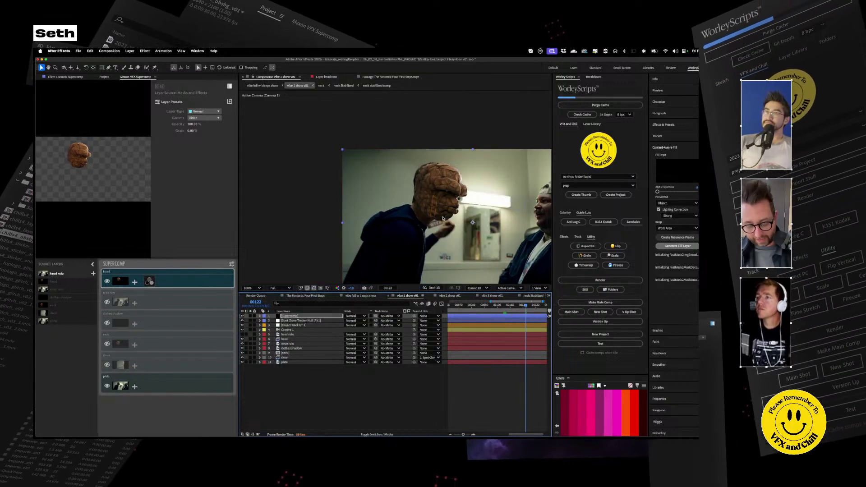
pyautogui.press('.')
pyautogui.moveTo(460, 170); pyautogui.dragTo(303, 170)
pyautogui.press('v')
pyautogui.press('.')
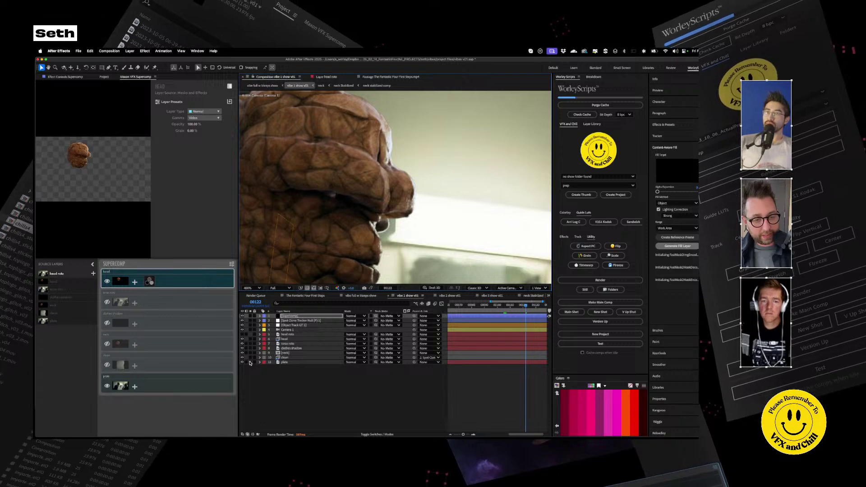
# Hide the torso roto, clothes shadow, neck and clean layers in the timeline and inspect the head's edge up close
pyautogui.click(285, 339)
pyautogui.click(288, 344)
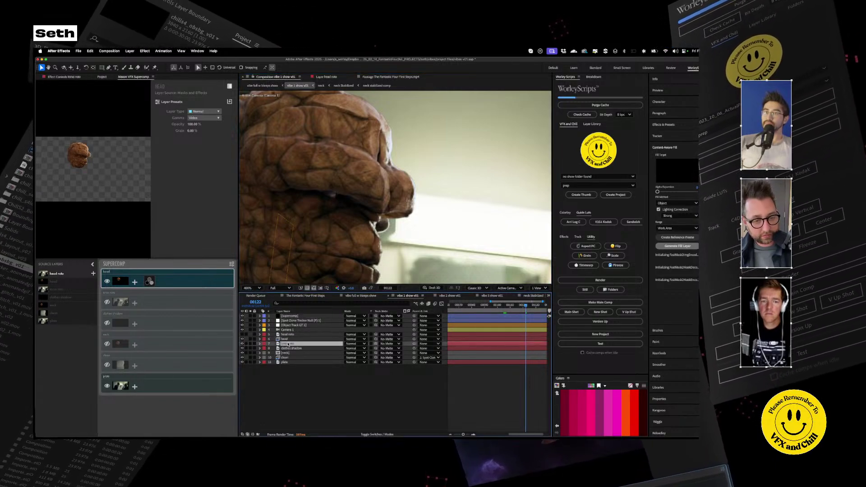
pyautogui.keyDown('shift'); pyautogui.click(286, 357); pyautogui.keyUp('shift')
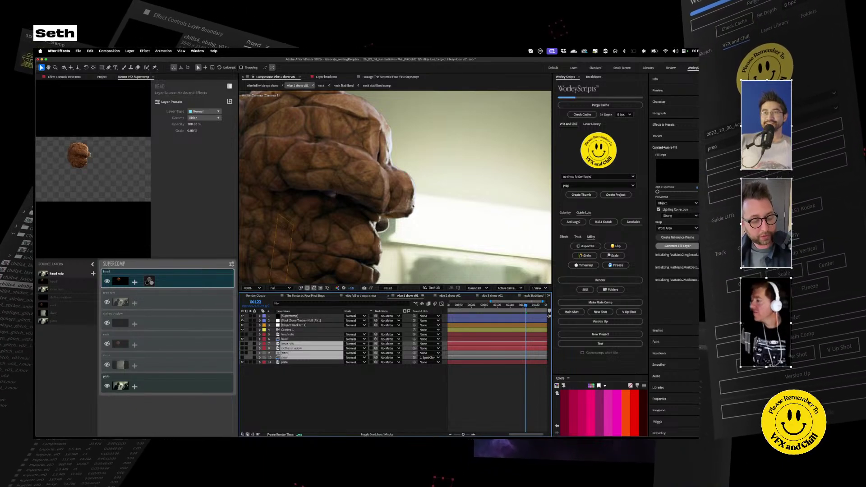
pyautogui.scroll(2, 403, 209)
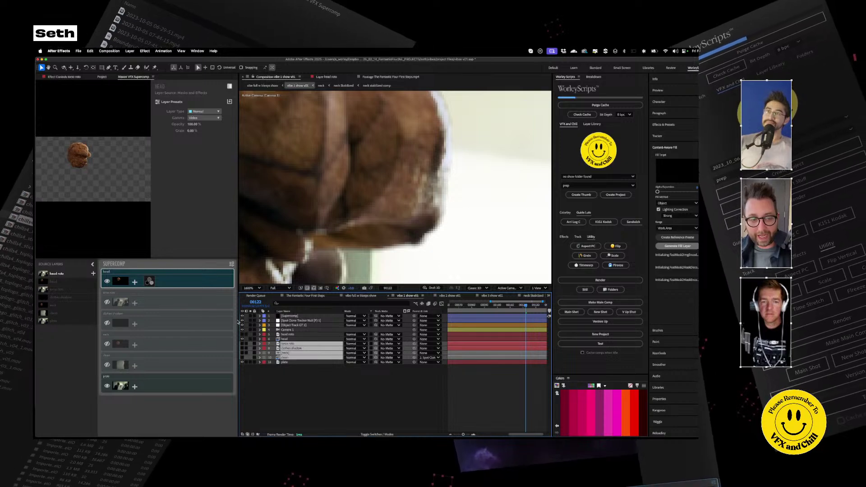
pyautogui.scroll(-2, 372, 219)
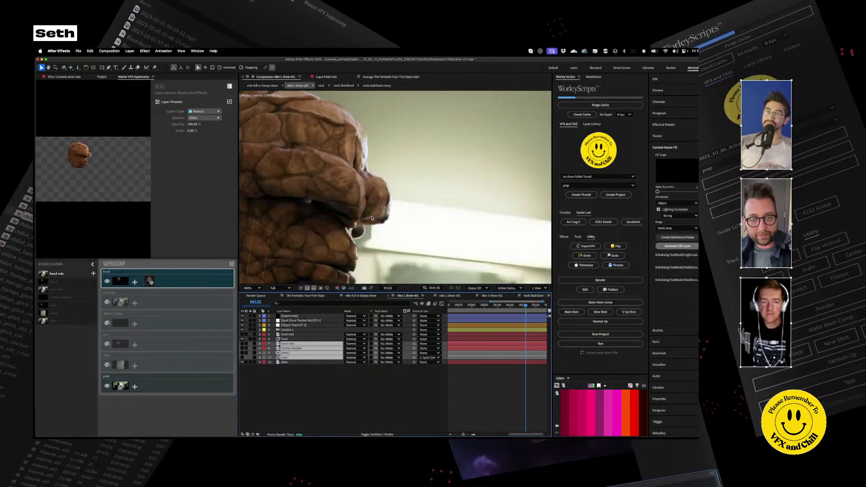
pyautogui.scroll(-1, 371, 219)
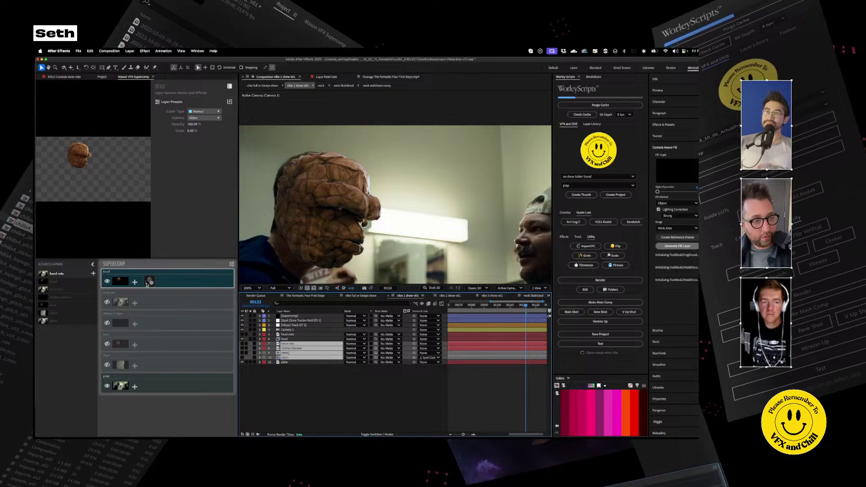
# Add a Light Wrap to the head layer in Supercomp, set Highlights Only to 75%, and compare the head with and without it
pyautogui.click(134, 282)
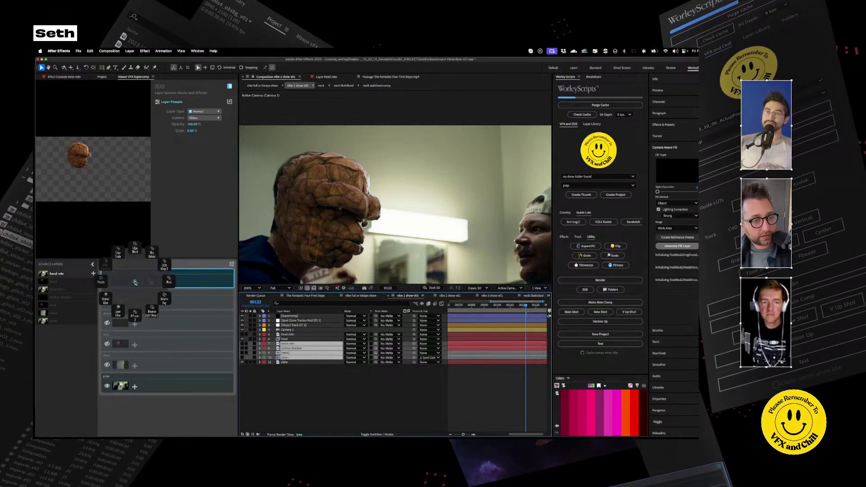
pyautogui.click(164, 268)
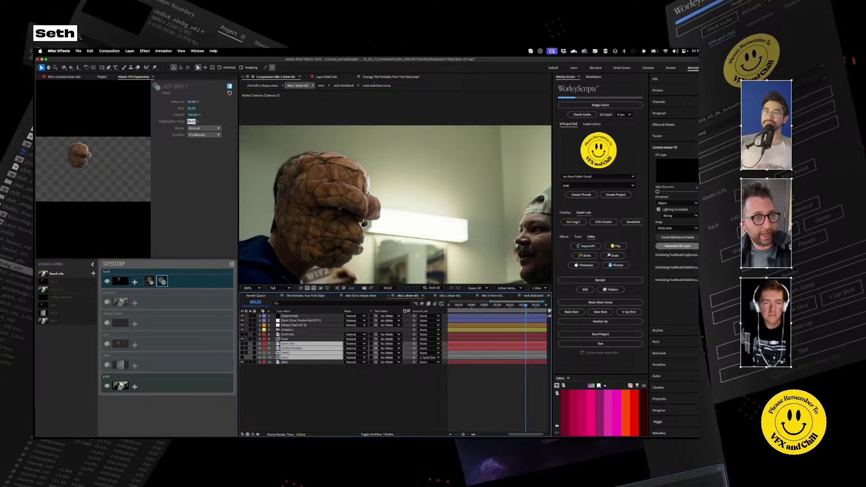
pyautogui.write('75')
pyautogui.press('Return')
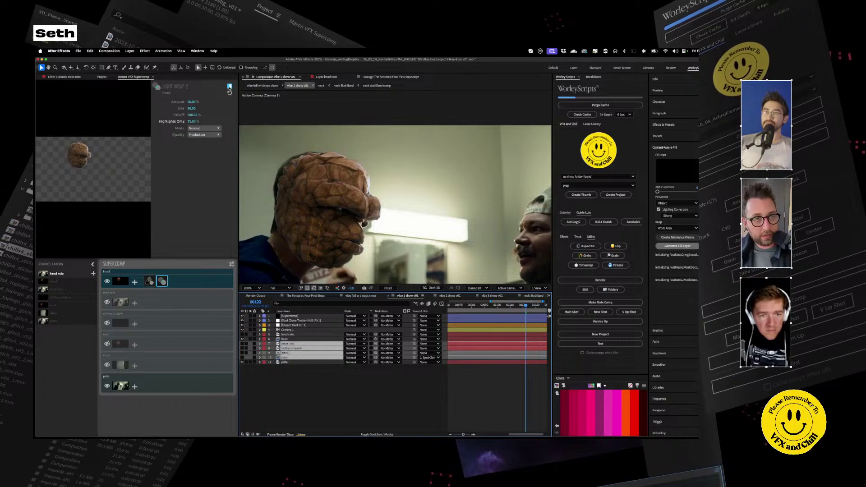
pyautogui.click(229, 86)
pyautogui.click(229, 86)
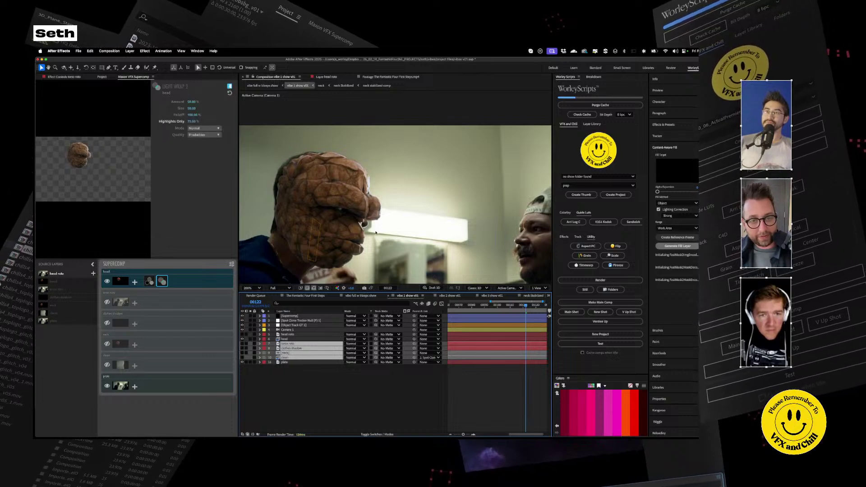
pyautogui.scroll(-1, 392, 238)
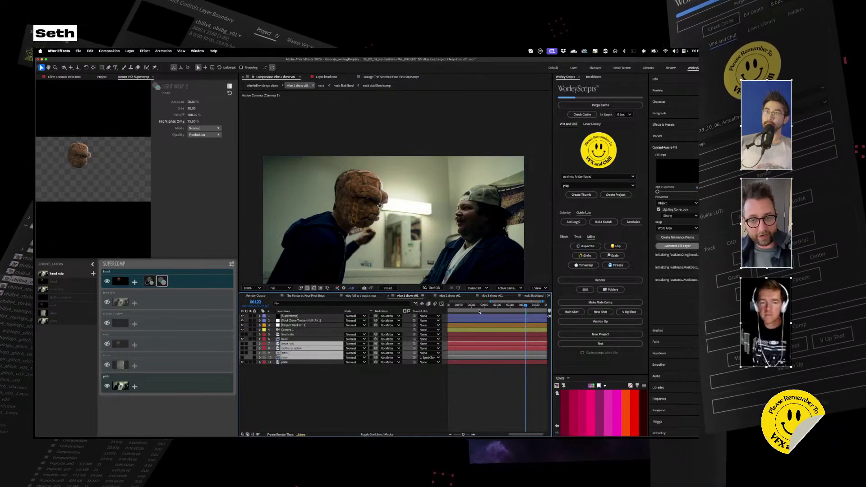
pyautogui.press('Home')
pyautogui.press('-')
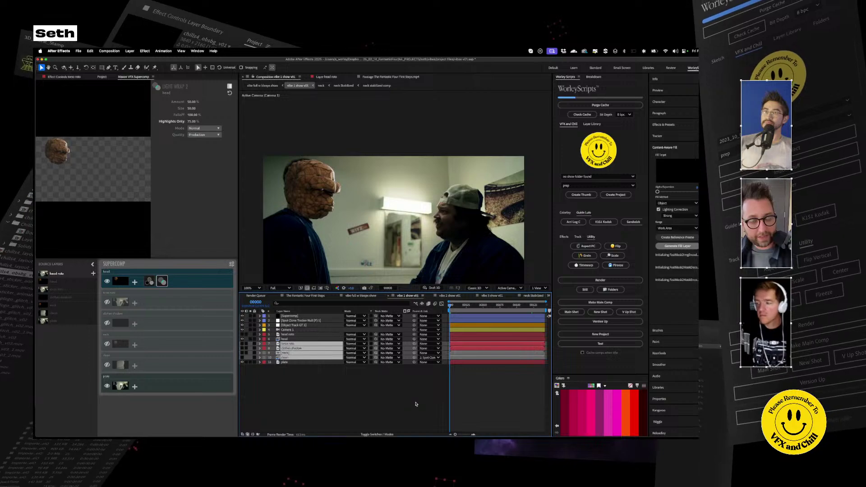
pyautogui.click(480, 305)
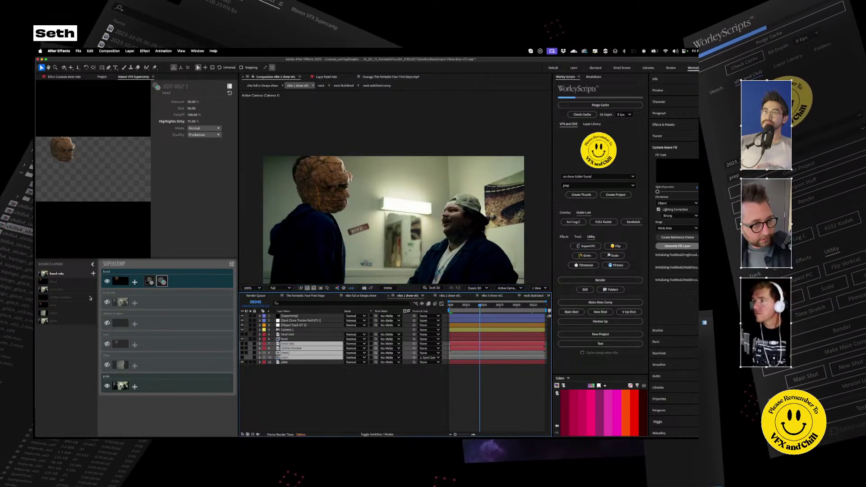
# Copy the head layer's Supercomp effects, enable the neck layer, and paste them onto it
pyautogui.click(186, 281)
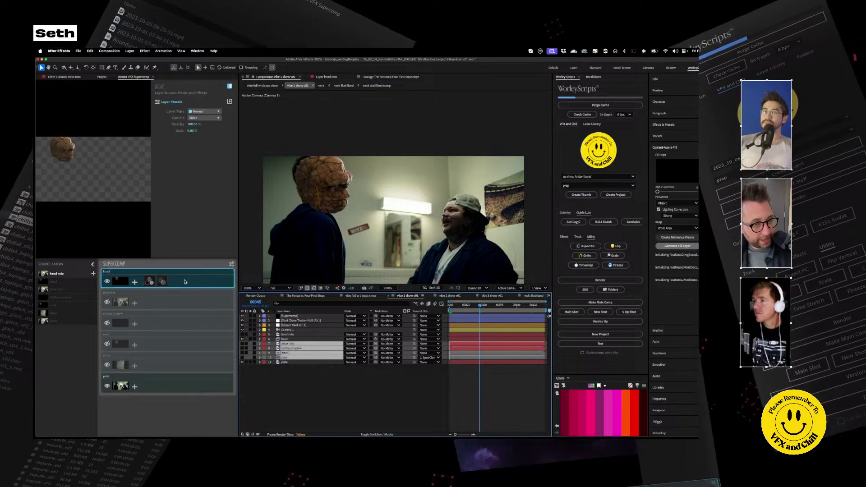
pyautogui.rightClick(187, 282)
pyautogui.click(108, 344)
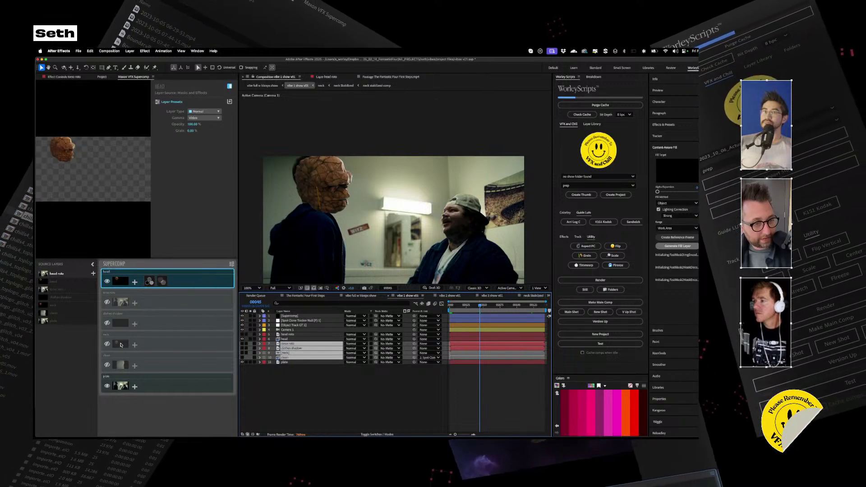
pyautogui.click(172, 344)
pyautogui.rightClick(156, 348)
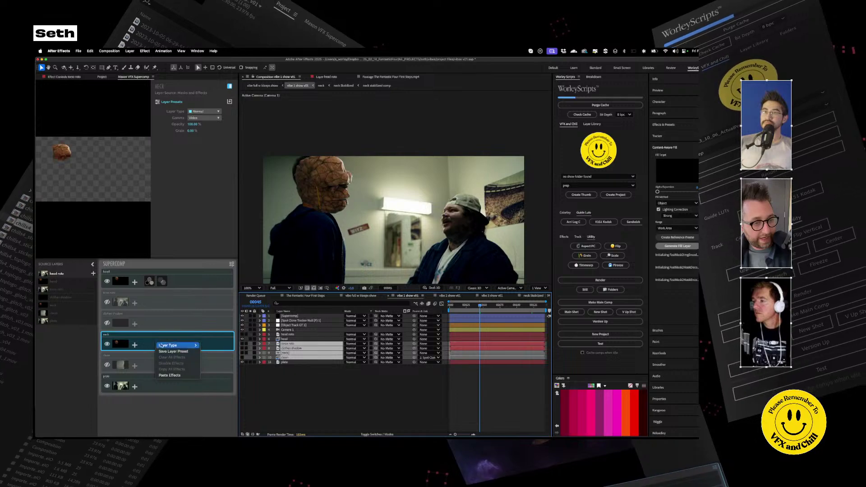
pyautogui.click(175, 375)
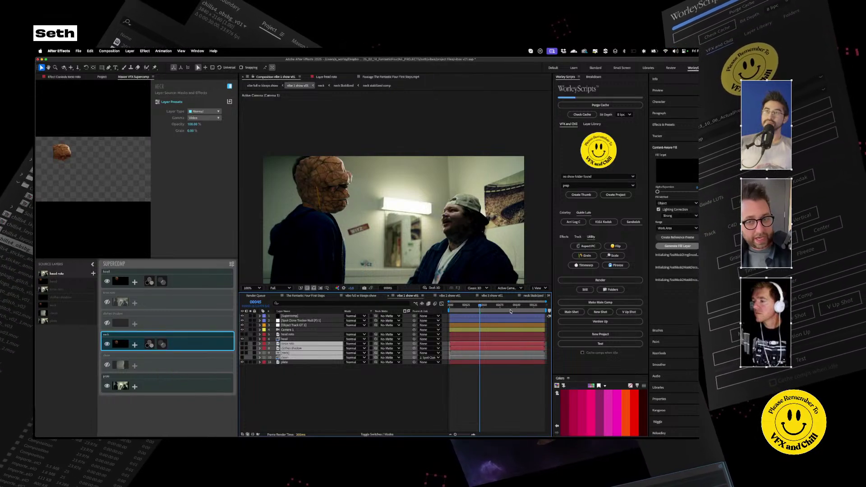
# Darken the midtones in Color Correction, lowering the gray point to about 0.86 on the neck and about 0.82 on the head
pyautogui.click(491, 306)
pyautogui.click(149, 344)
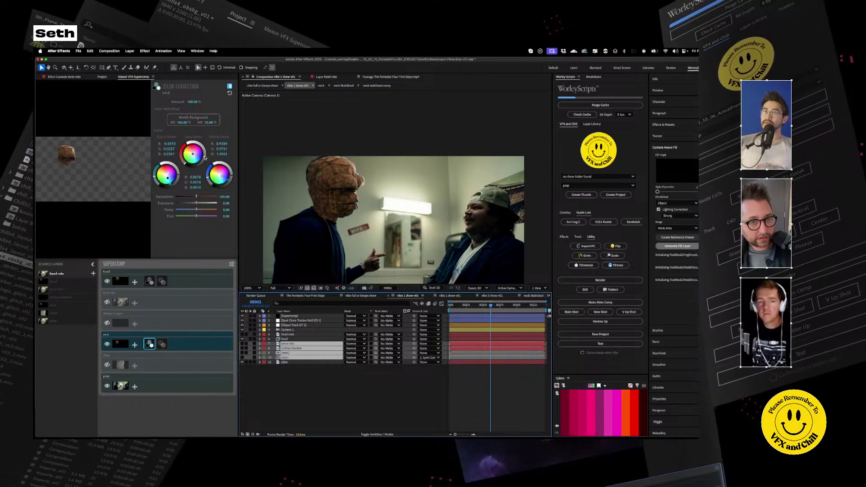
pyautogui.click(149, 281)
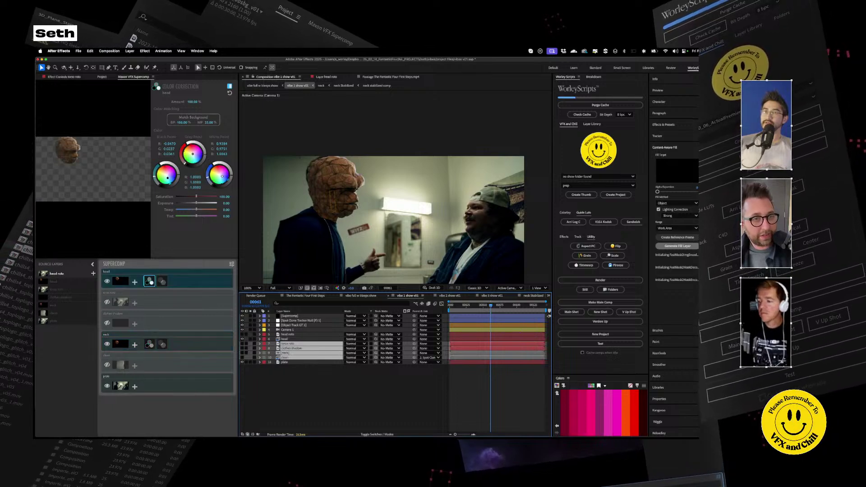
pyautogui.moveTo(206, 154); pyautogui.dragTo(205, 157)
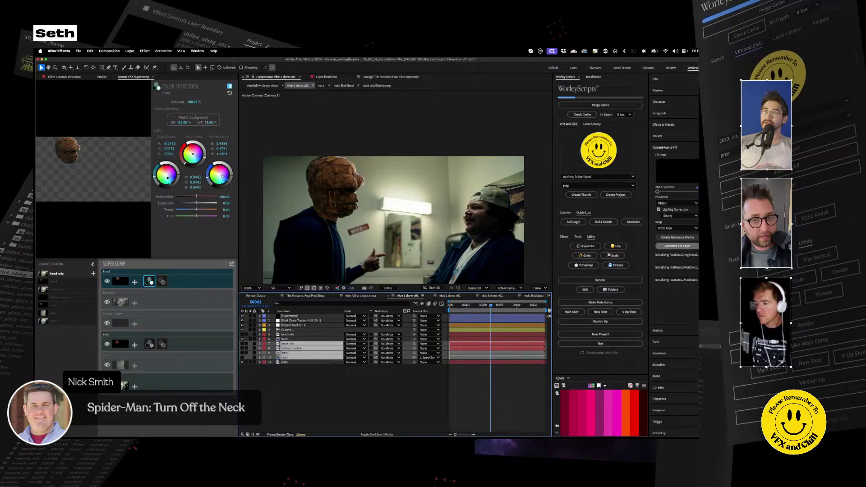
pyautogui.click(477, 305)
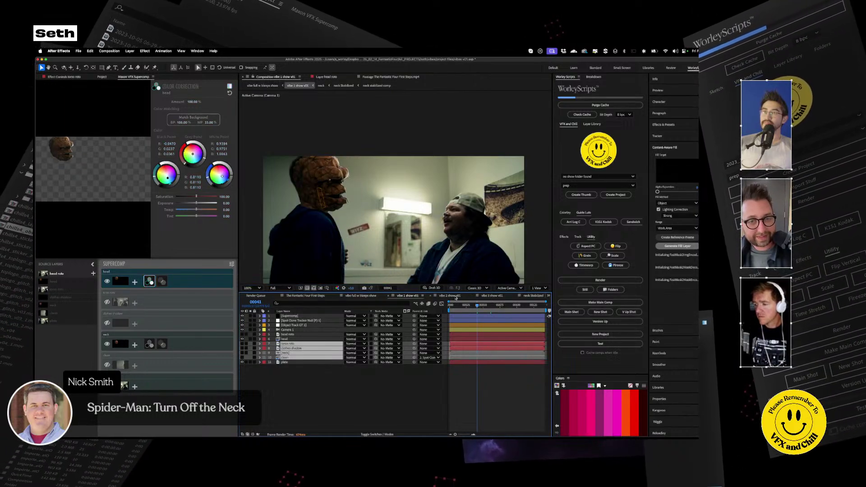
pyautogui.click(485, 305)
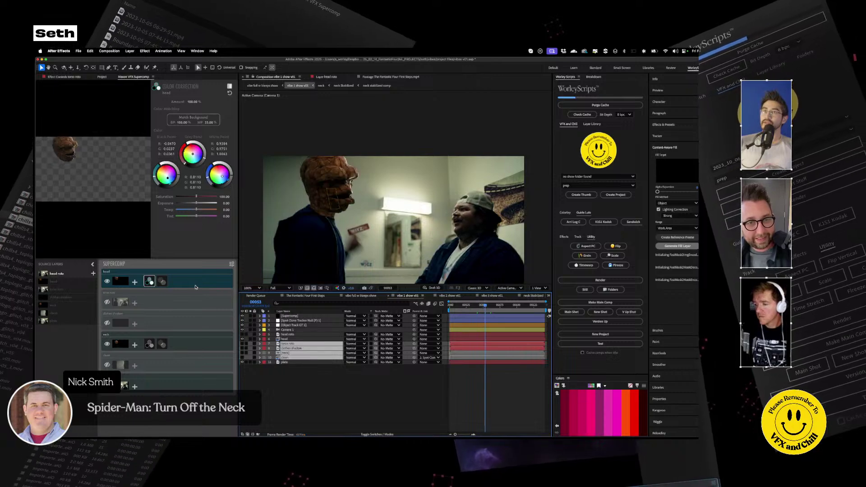
# Lower the gray point of the neck's Color Correction to about 0.79
pyautogui.click(149, 344)
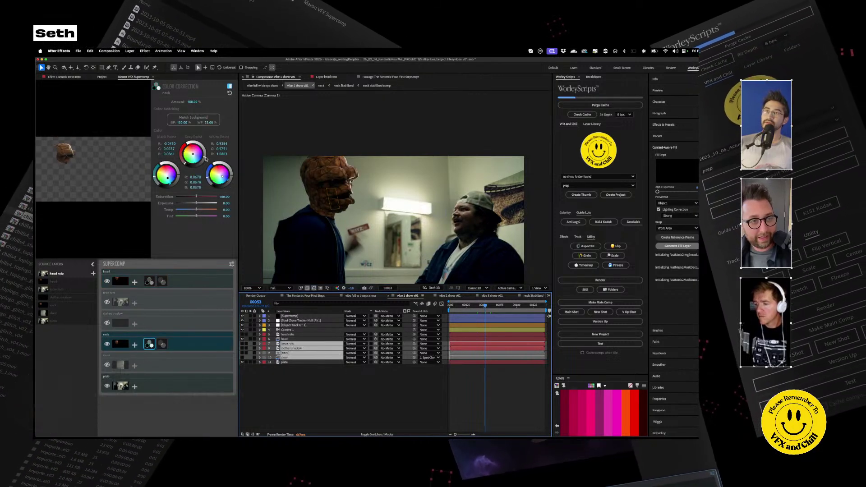
pyautogui.moveTo(205, 157); pyautogui.dragTo(204, 159)
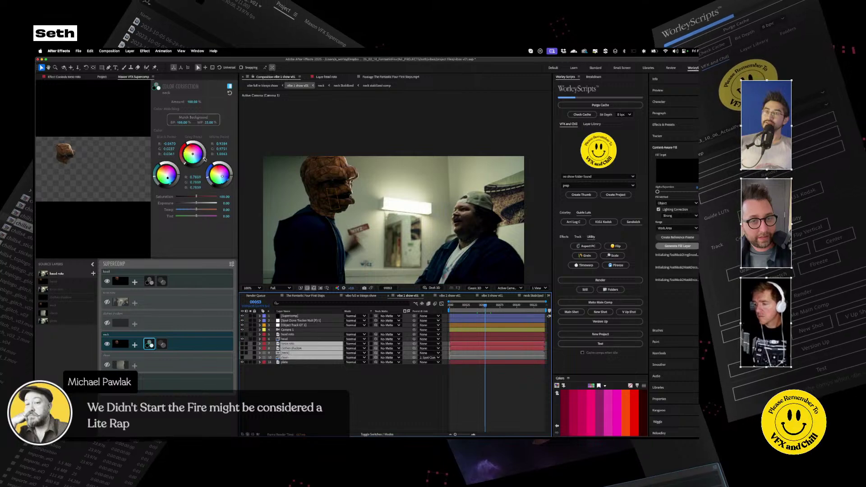
pyautogui.click(386, 379)
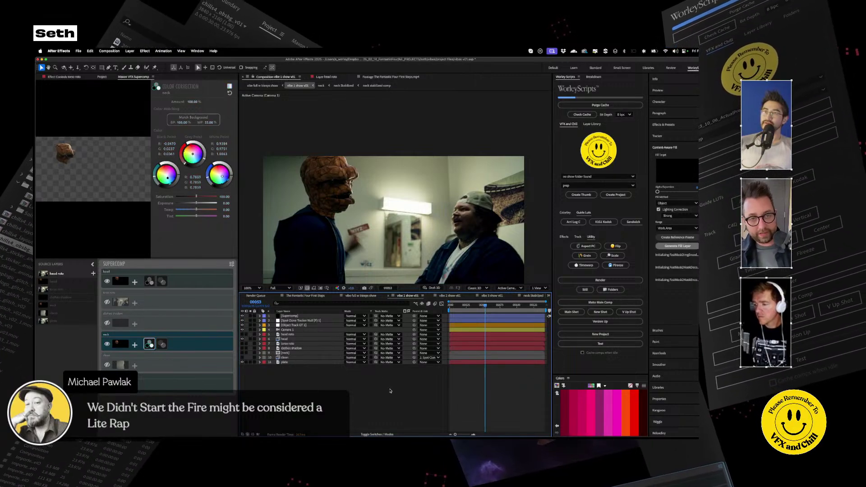
# Enable the torso roto, clothes shadow and clean layers in Supercomp, then save the project and preview the shot
pyautogui.click(107, 303)
pyautogui.click(107, 323)
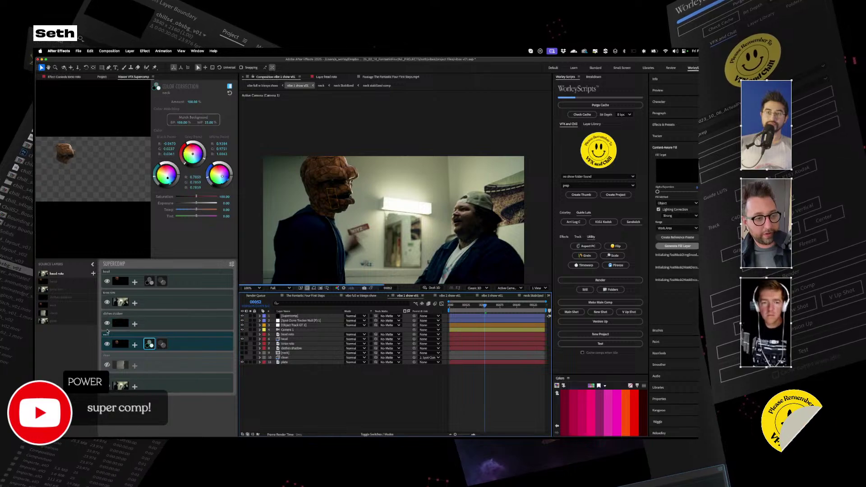
pyautogui.click(107, 365)
pyautogui.click(461, 305)
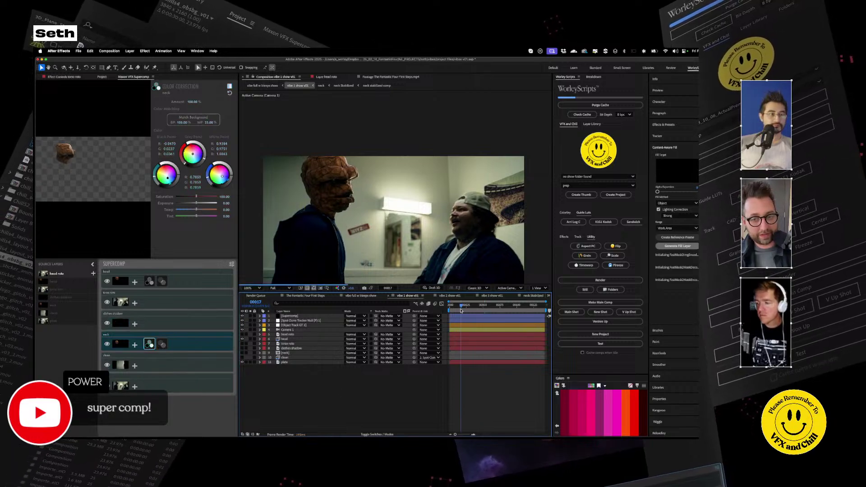
pyautogui.hotkey('ctrl', 's')
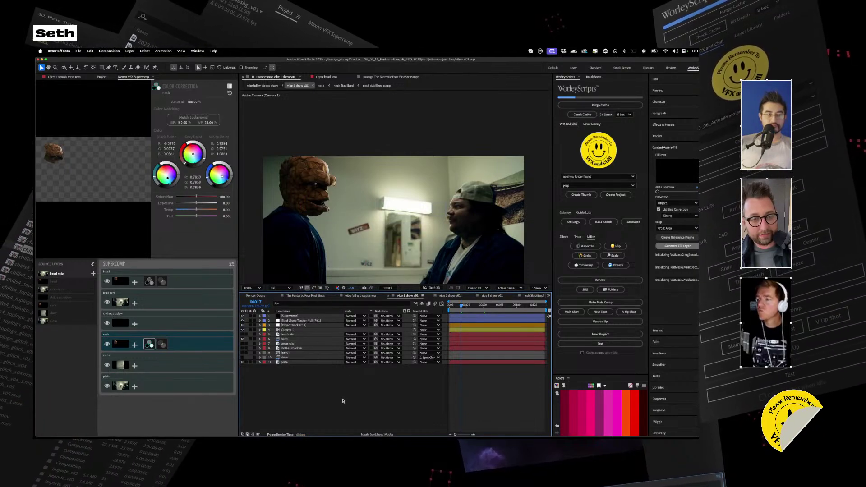
pyautogui.press('space')
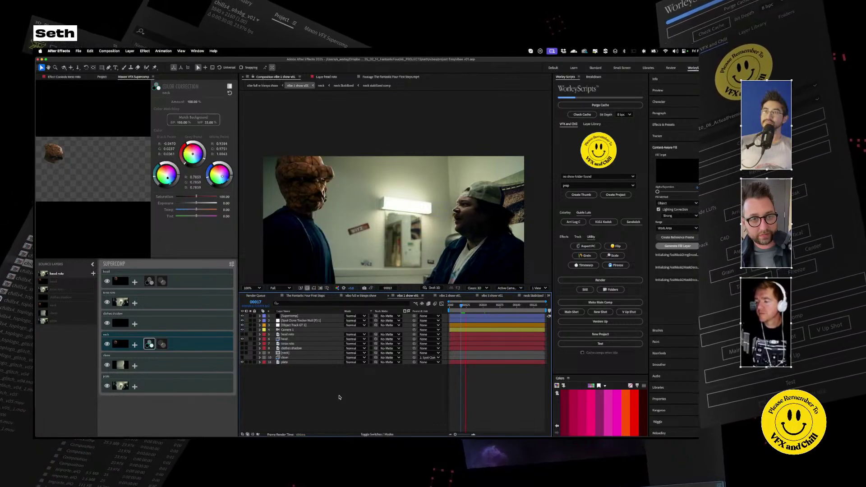
pyautogui.press('space')
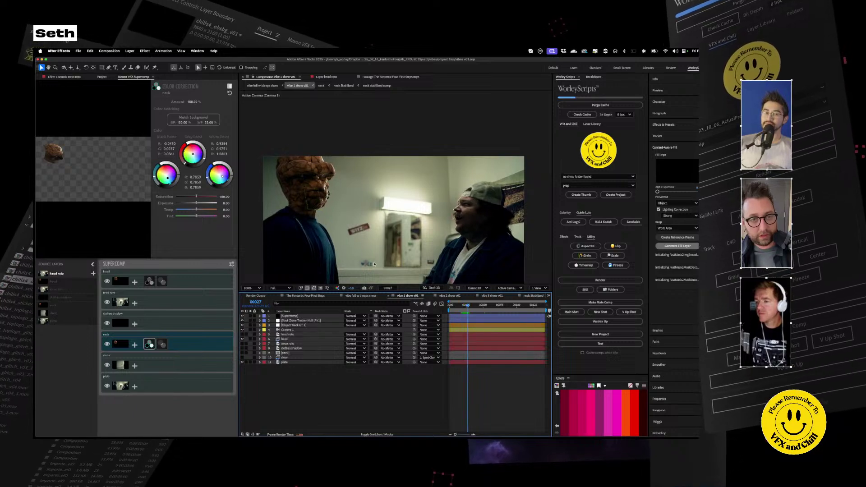
# Check the torso roto layer on its own, and turn on, isolate and select the head roto layer
pyautogui.click(278, 344)
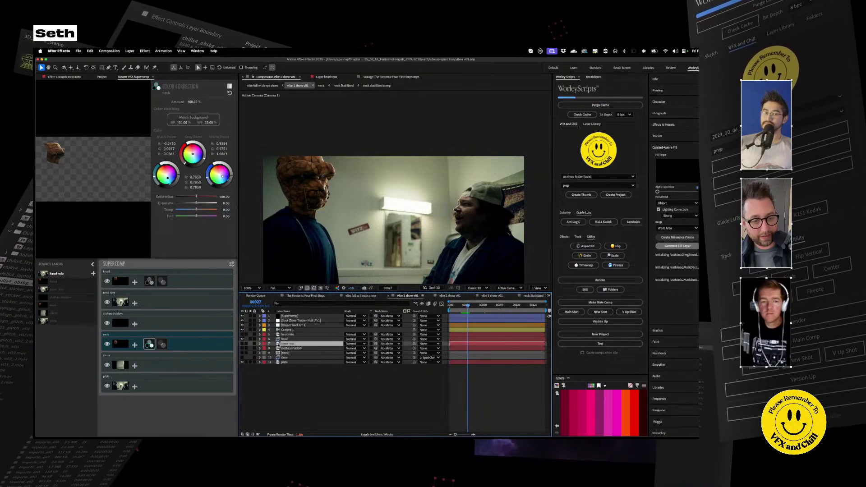
pyautogui.click(251, 344)
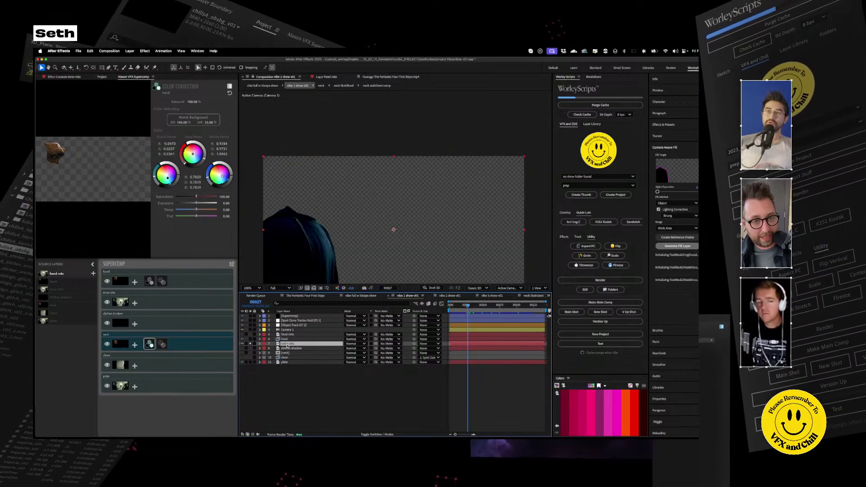
pyautogui.click(242, 344)
pyautogui.click(285, 339)
pyautogui.click(243, 334)
pyautogui.click(251, 334)
pyautogui.click(289, 335)
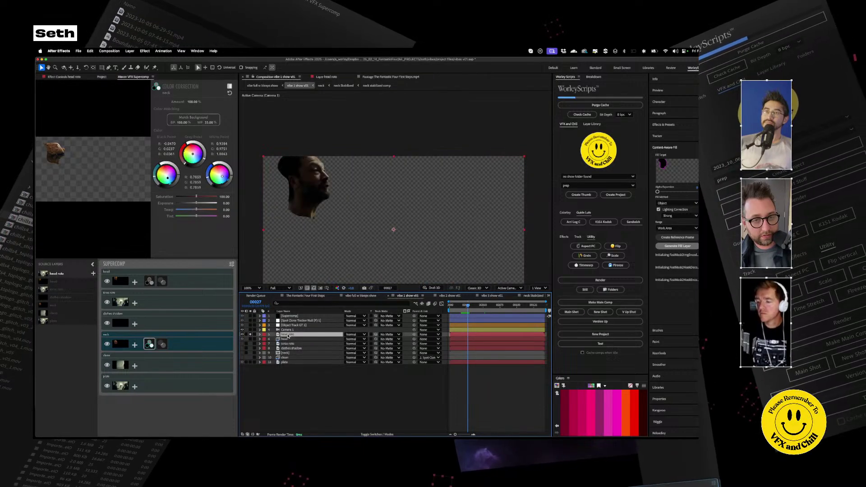
# Warp the head roto's edge near the chin slightly outward with Liquify at frame 27, keyframing the distortion mesh
pyautogui.click(78, 77)
pyautogui.click(147, 68)
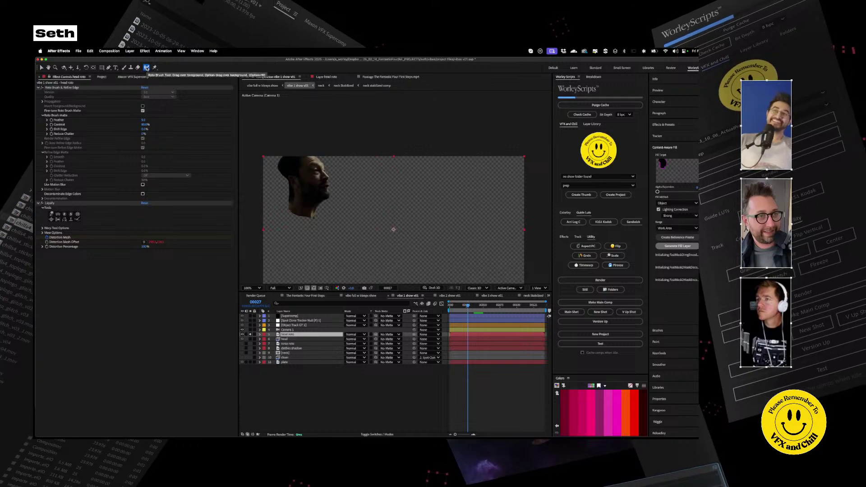
pyautogui.click(41, 68)
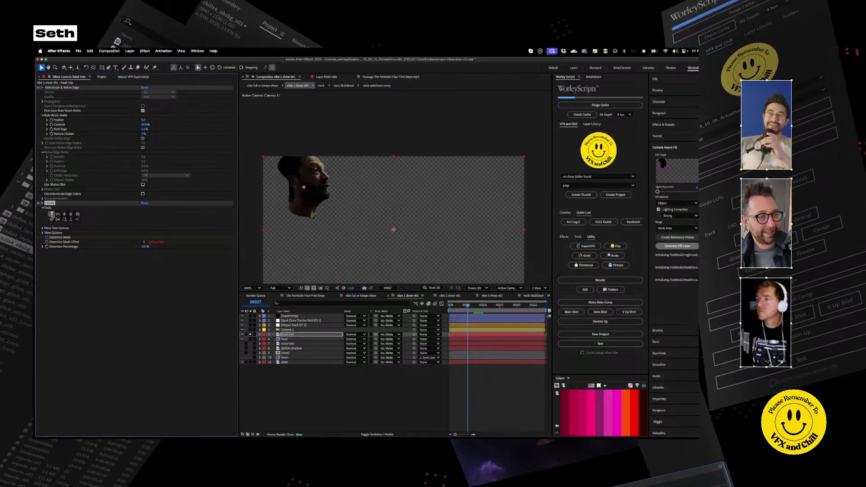
pyautogui.click(51, 214)
pyautogui.press('u')
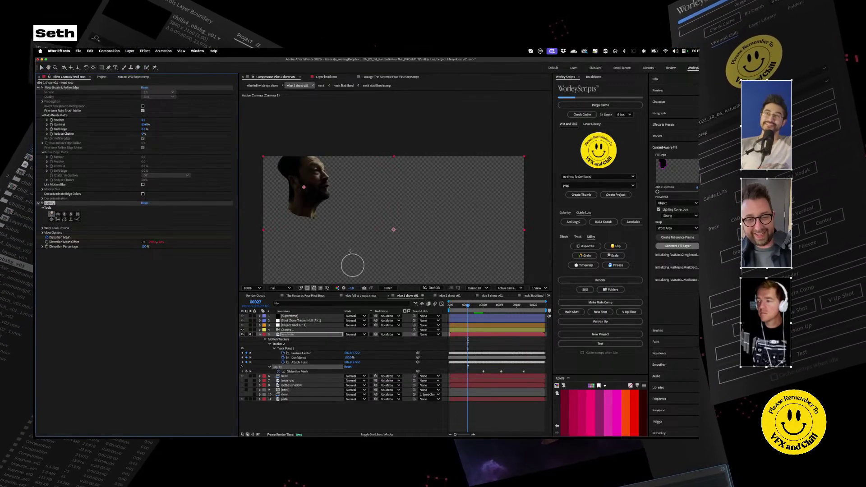
pyautogui.moveTo(332, 193)
pyautogui.mouseDown()
pyautogui.moveTo(324, 194)
pyautogui.moveTo(344, 196)
pyautogui.mouseUp()
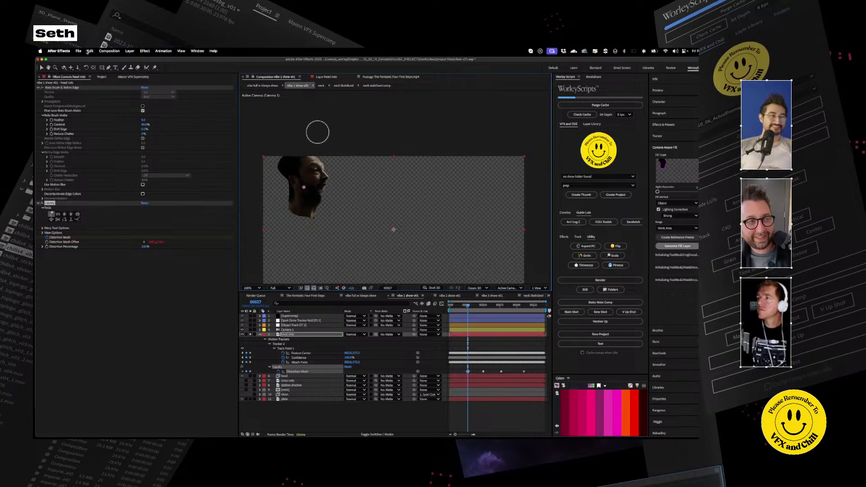
pyautogui.press('v')
# Rework the head roto's Liquify warp at frame 49, hide the layer again, and return to frame 24
pyautogui.moveTo(470, 306); pyautogui.dragTo(484, 309)
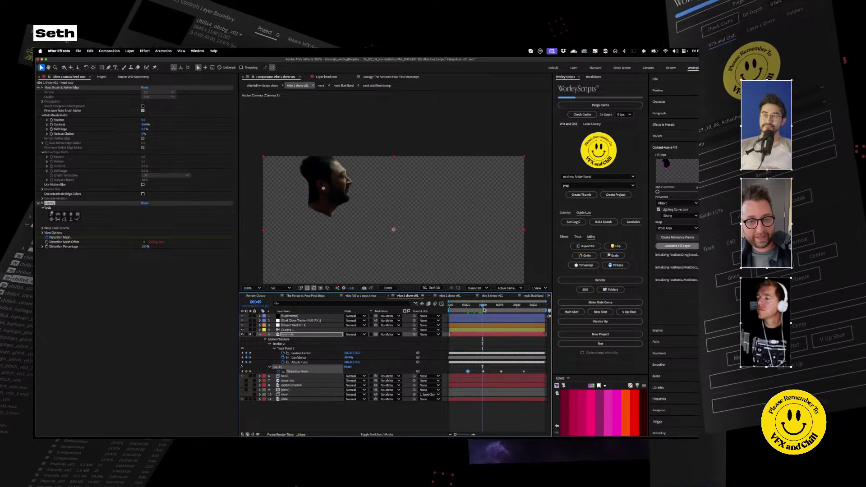
pyautogui.click(51, 214)
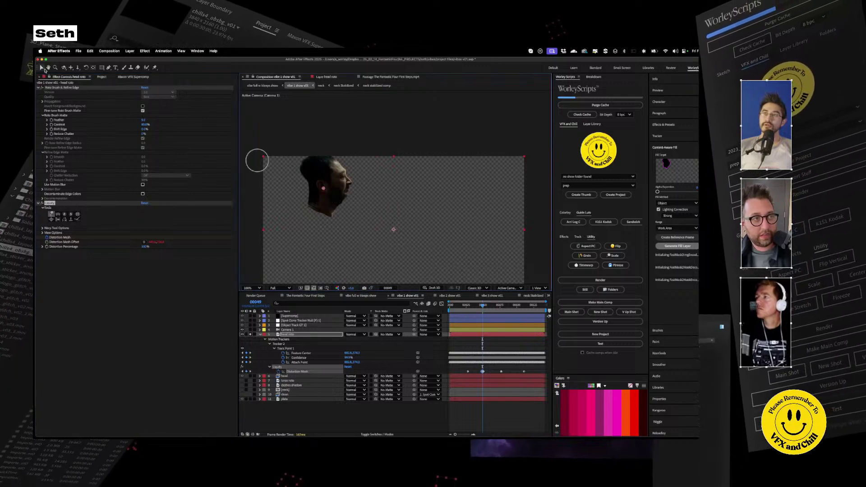
pyautogui.click(42, 67)
pyautogui.click(243, 335)
pyautogui.click(466, 306)
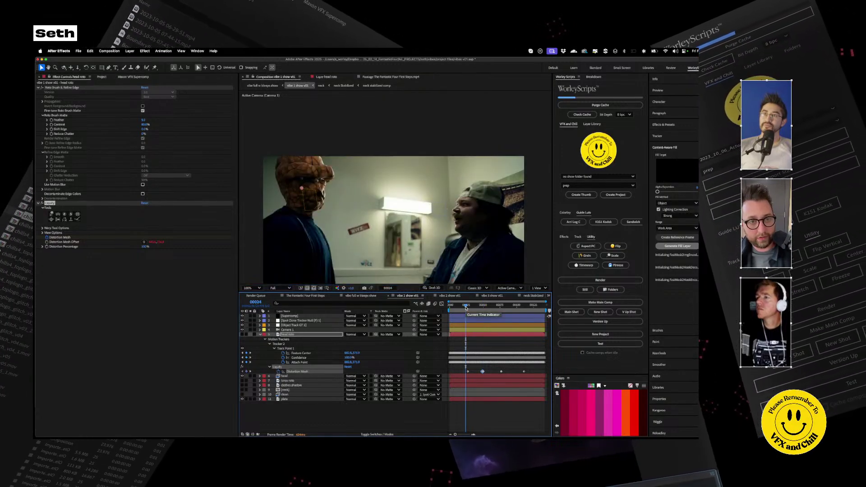
# Examine the composited head and its face edges up close at frame 24 with the Supercomp controls open
pyautogui.click(133, 77)
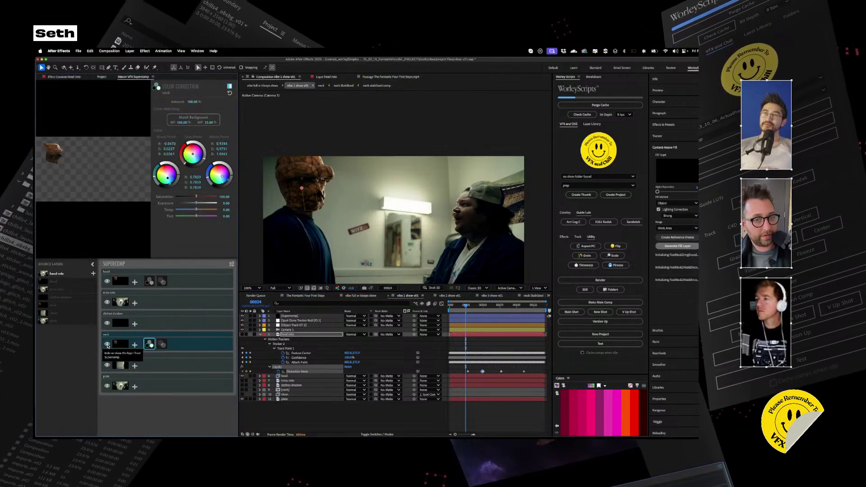
pyautogui.click(336, 414)
pyautogui.scroll(2, 301, 194)
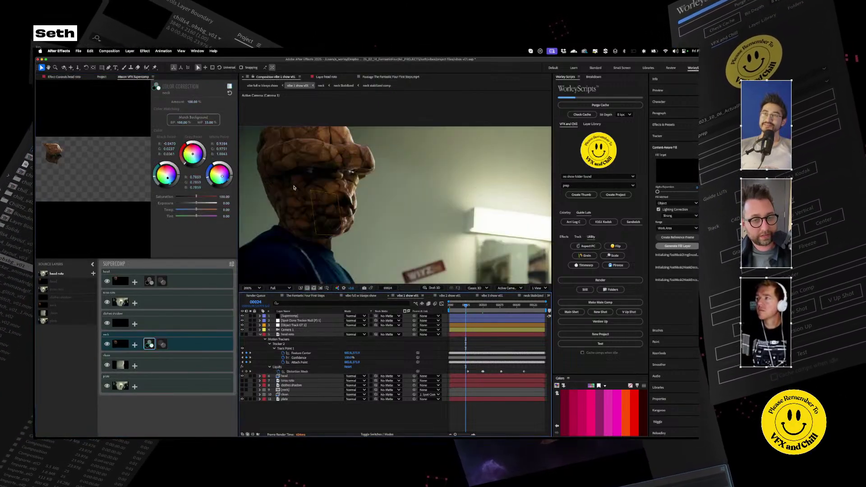
pyautogui.scroll(2, 294, 188)
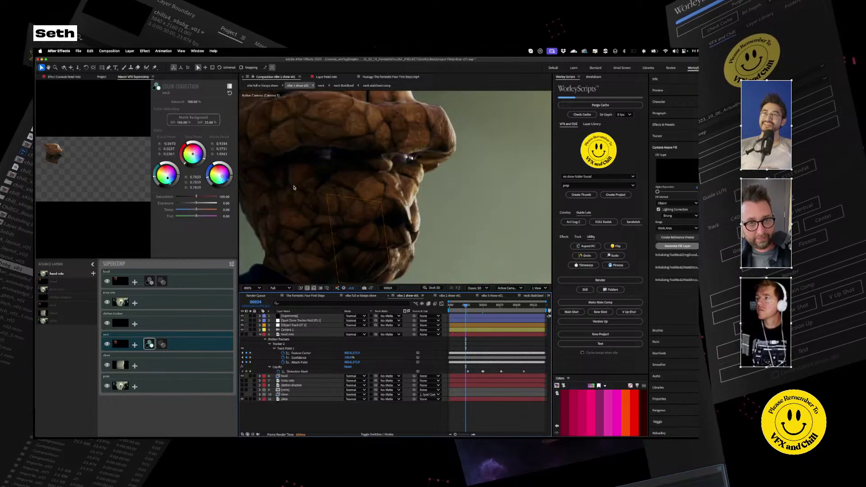
pyautogui.scroll(-2, 294, 187)
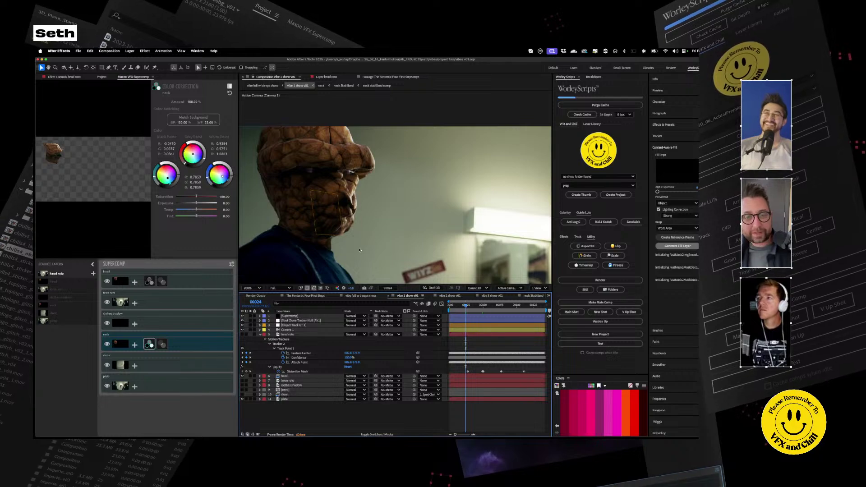
pyautogui.scroll(2, 352, 177)
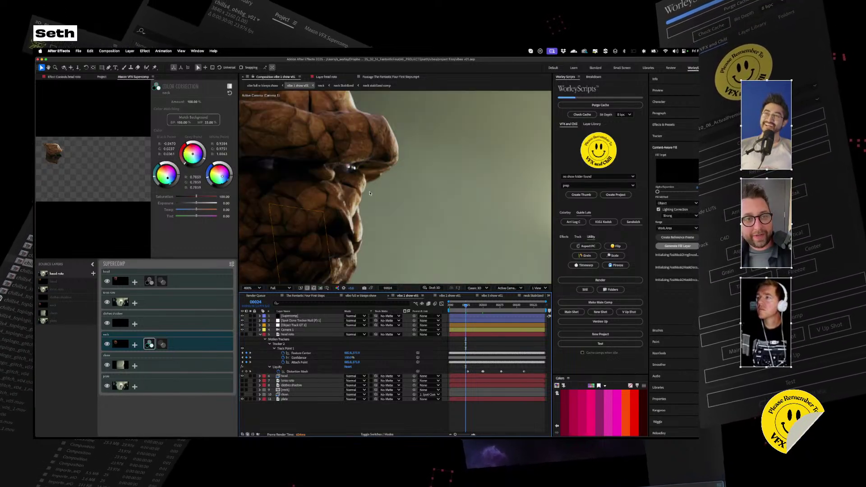
pyautogui.click(290, 331)
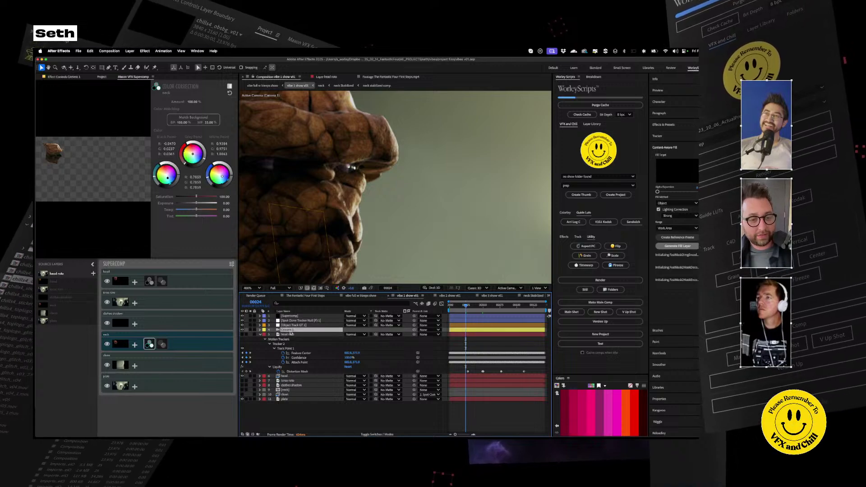
pyautogui.click(288, 376)
pyautogui.click(326, 418)
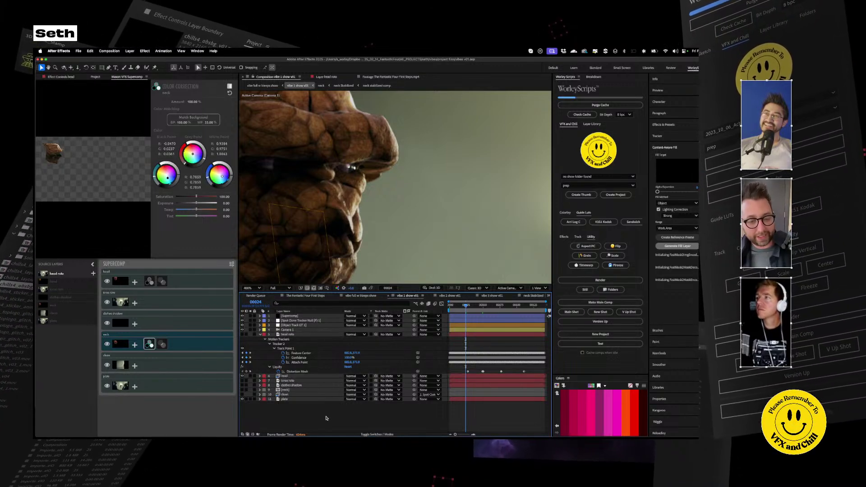
pyautogui.press(',')
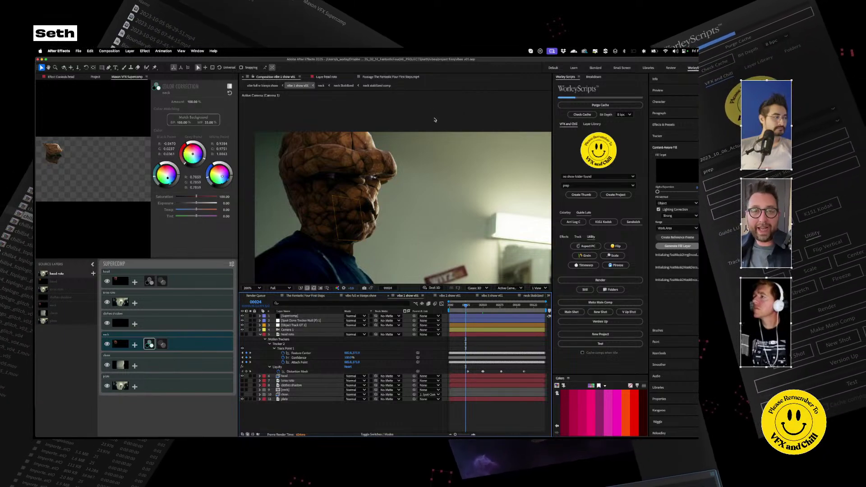
pyautogui.click(312, 401)
pyautogui.click(314, 415)
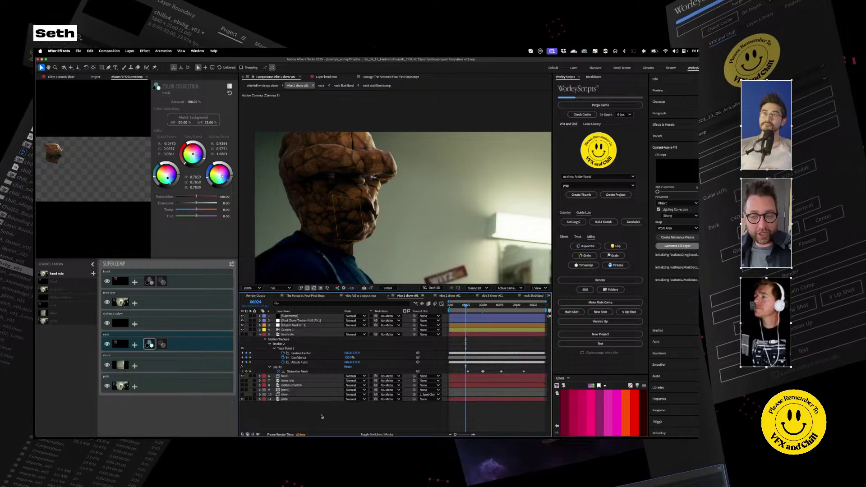
# Review the head replacement at frames 73, 75 and 93 with the whole shot fitted in view
pyautogui.moveTo(466, 305); pyautogui.dragTo(498, 307)
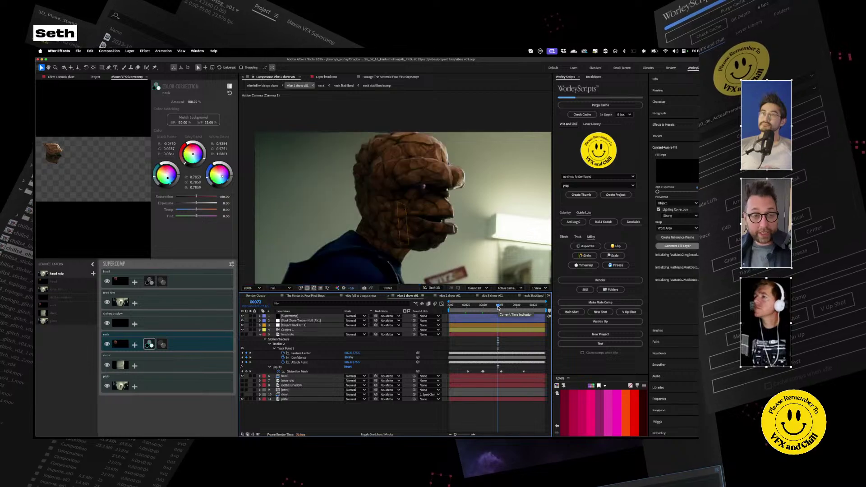
pyautogui.press(',')
pyautogui.press(',')
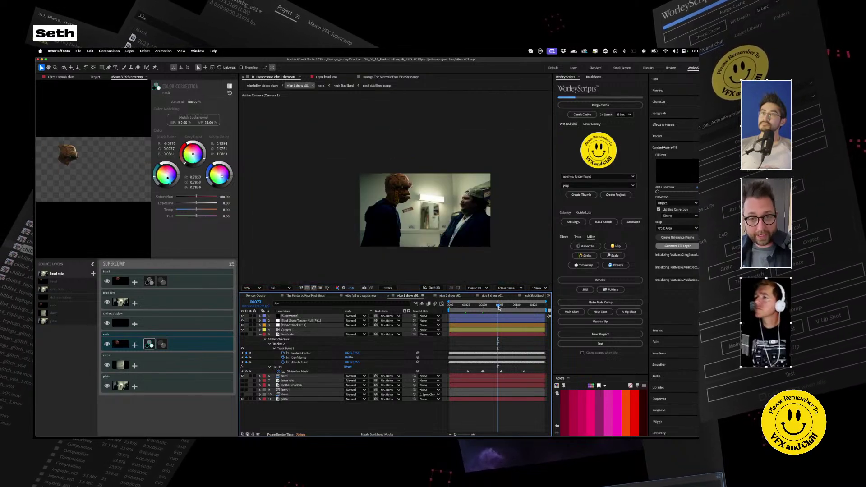
pyautogui.click(500, 308)
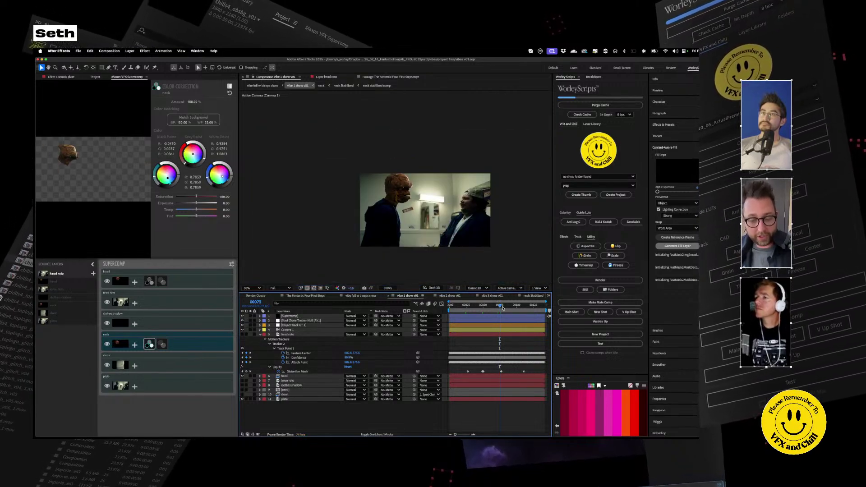
pyautogui.hotkey('shift', '/')
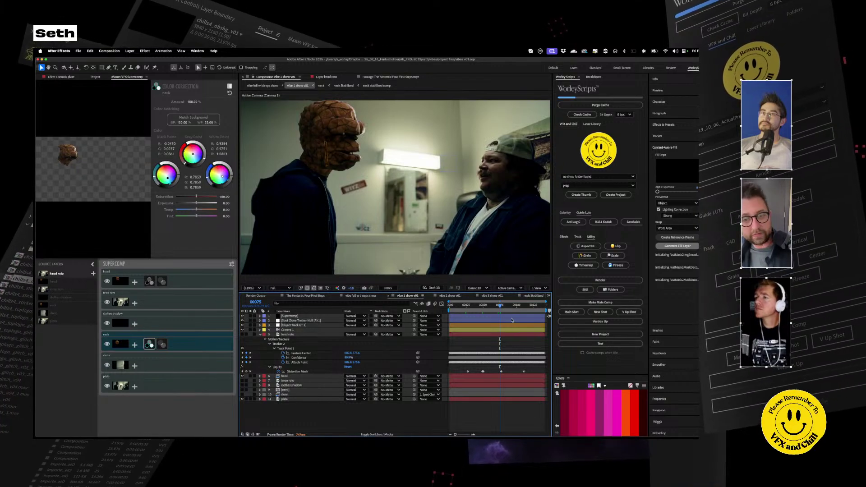
pyautogui.click(512, 306)
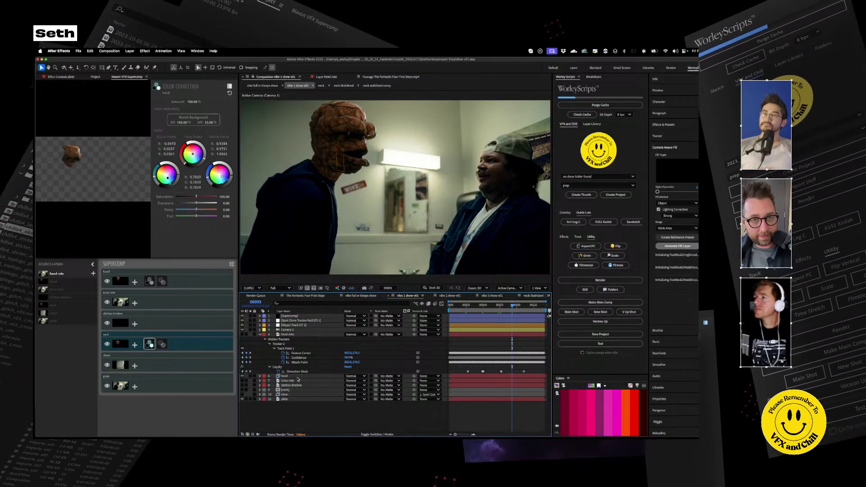
# Apply the RSMB motion blur effect to the head roto layer
pyautogui.click(289, 335)
pyautogui.click(65, 76)
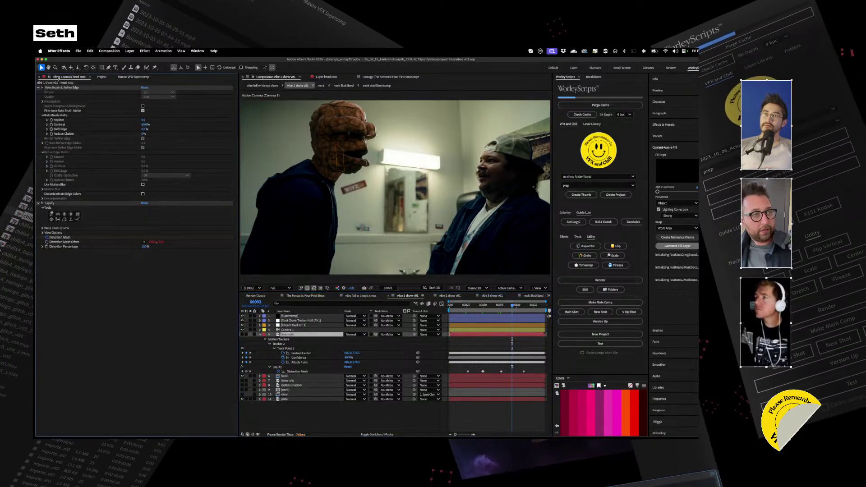
pyautogui.hotkey('ctrl', 'space')
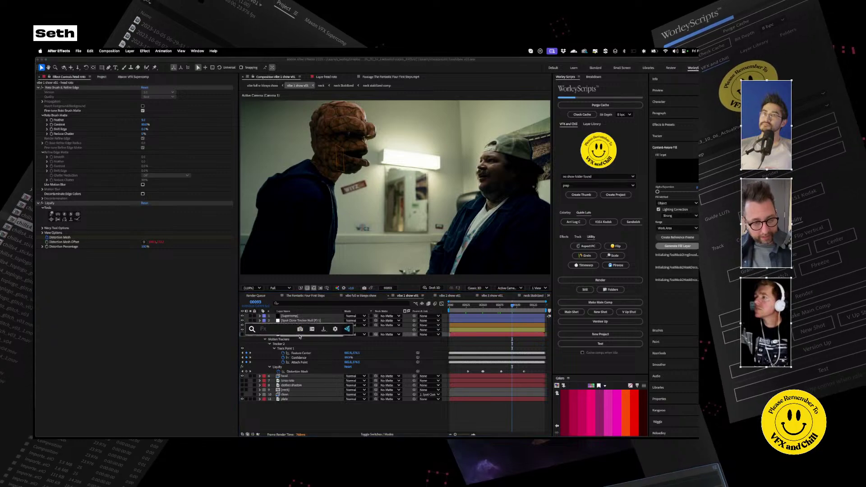
pyautogui.write('rsm')
pyautogui.press('Return')
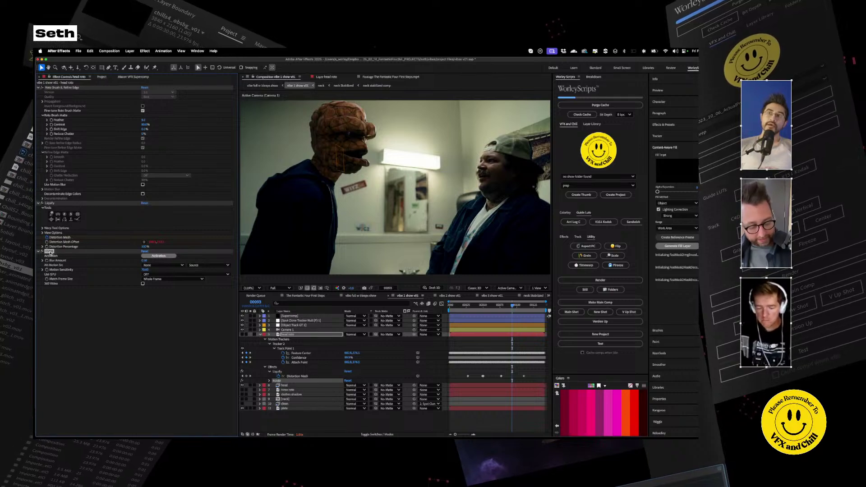
# Paste the RSMB effect onto the neck layer and check the motion blur at frames 83 and 11
pyautogui.click(292, 399)
pyautogui.press('super+v')
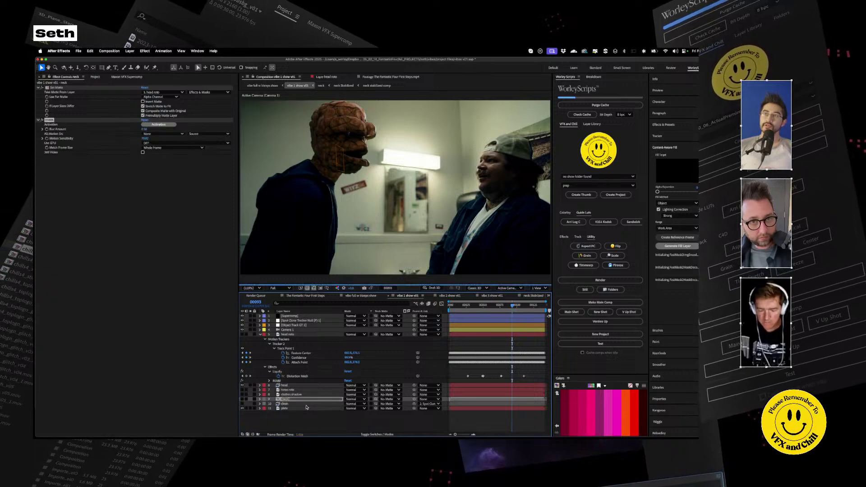
pyautogui.click(505, 305)
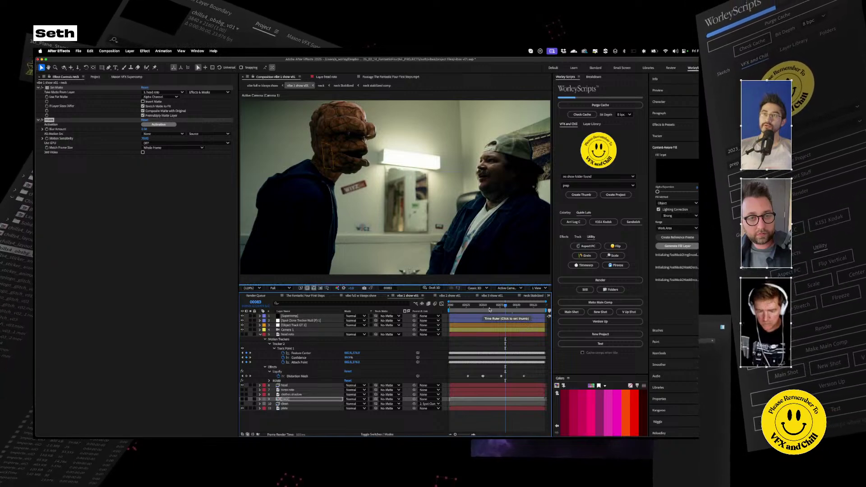
pyautogui.click(457, 307)
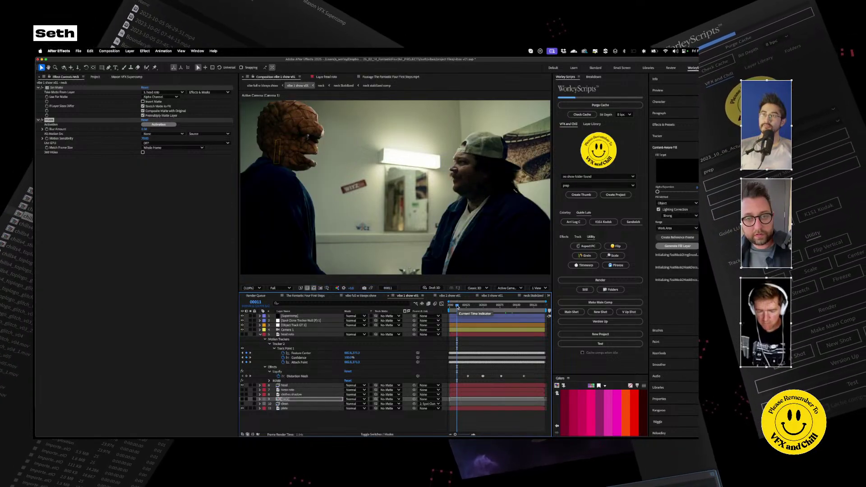
# Remove RSMB from the head roto layer and put it on the head layer instead
pyautogui.click(292, 335)
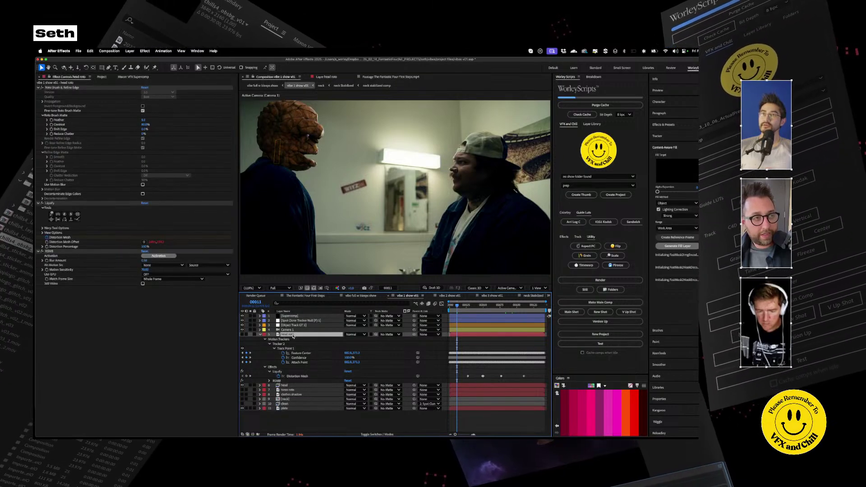
pyautogui.click(58, 252)
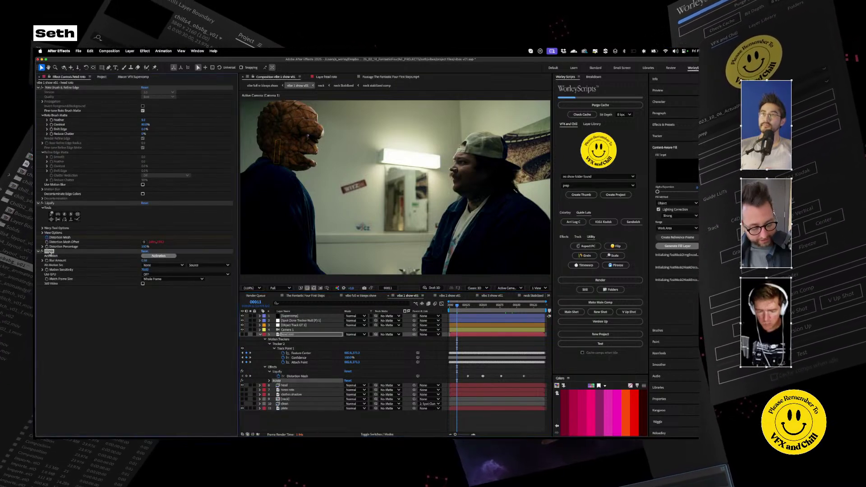
pyautogui.press('Delete')
pyautogui.click(285, 381)
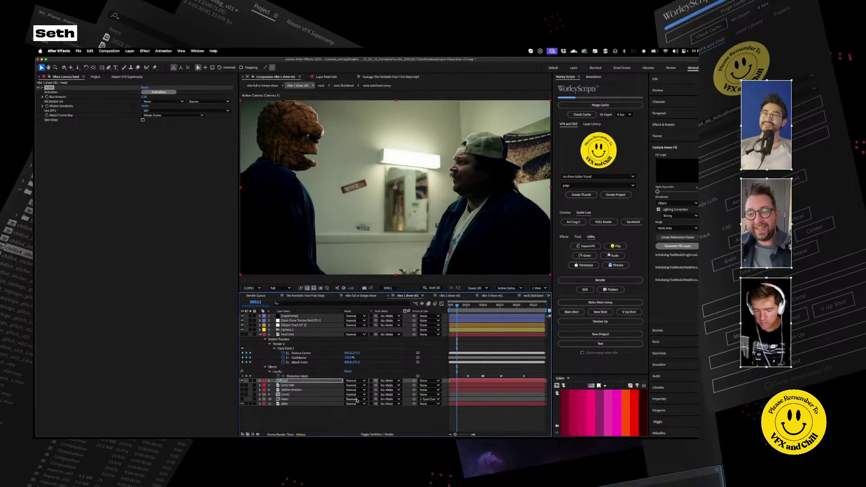
# Scrub onward from frame 40 to check the motion blur on the moving head
pyautogui.moveTo(456, 307); pyautogui.dragTo(477, 307)
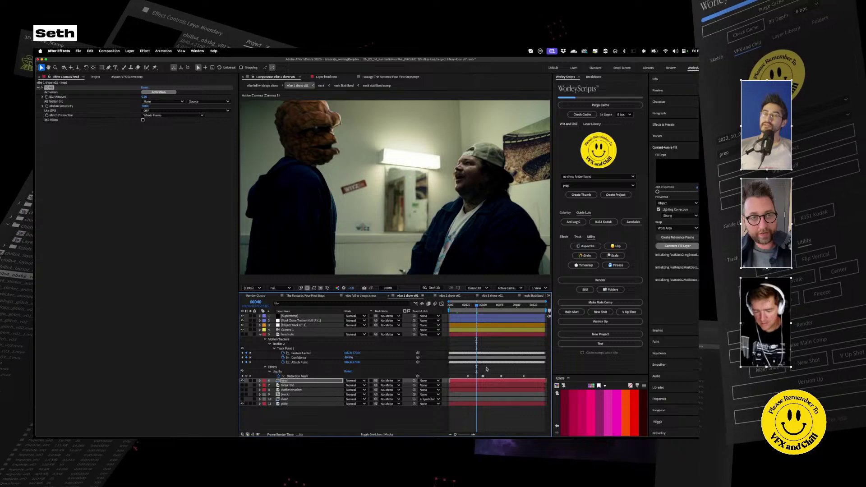
pyautogui.press('pagedown')
pyautogui.moveTo(477, 305); pyautogui.dragTo(485, 307)
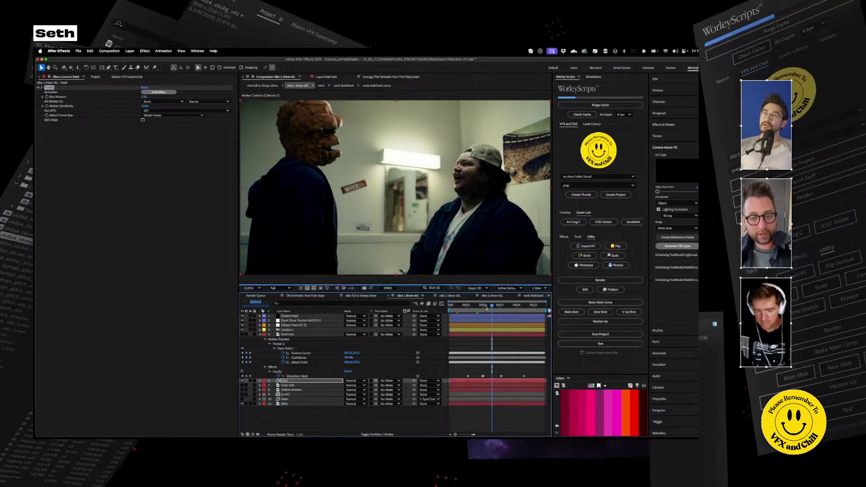
# Import the render "vibe full w bleeps and rocks v01.mp4" from the RENDERS folder, create a composition from it and play it
pyautogui.click(360, 295)
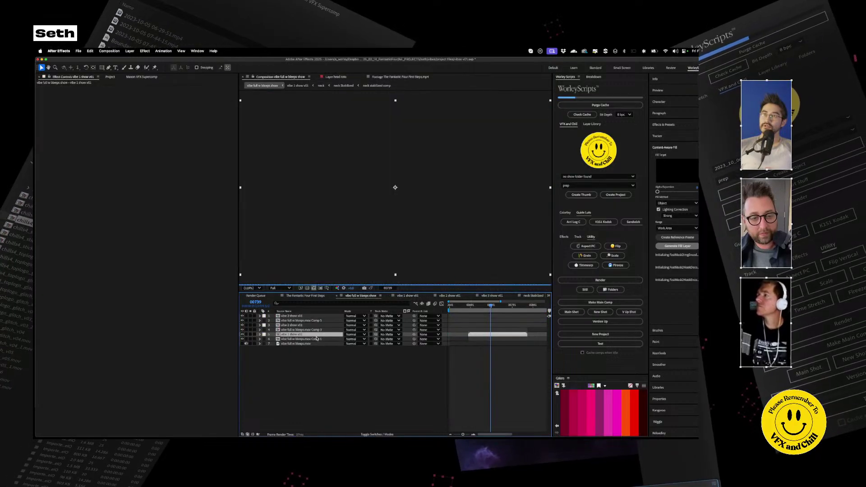
pyautogui.click(110, 77)
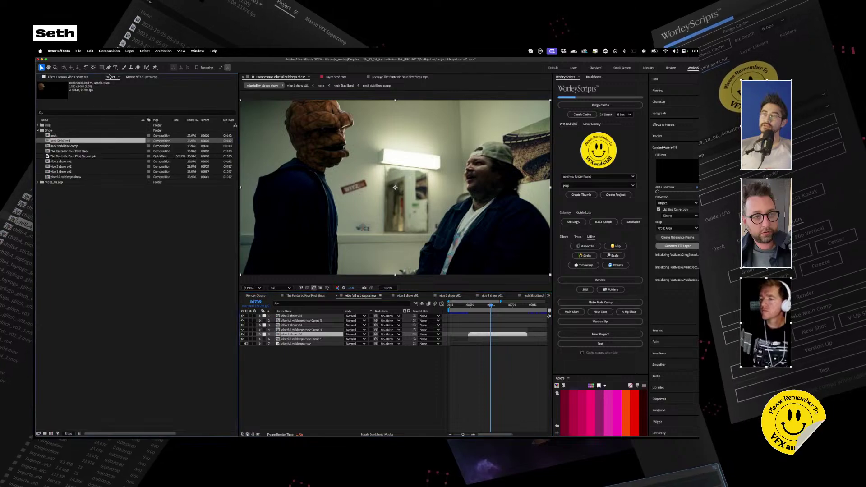
pyautogui.doubleClick(98, 187)
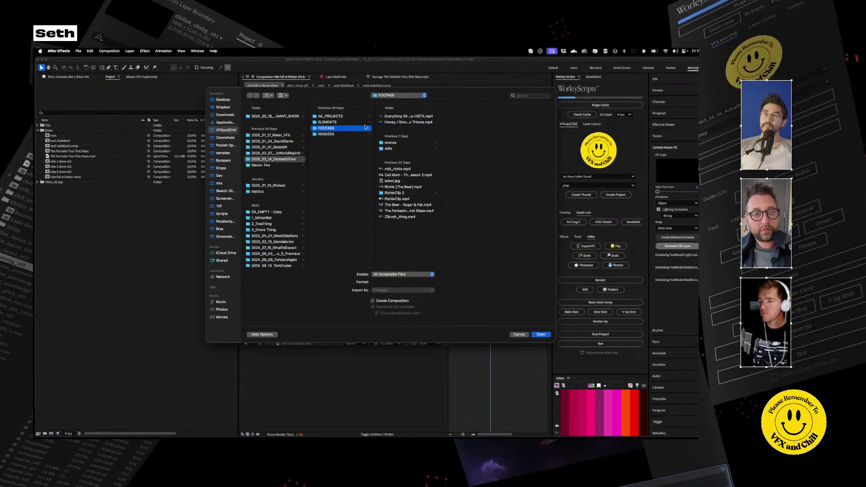
pyautogui.press('Left')
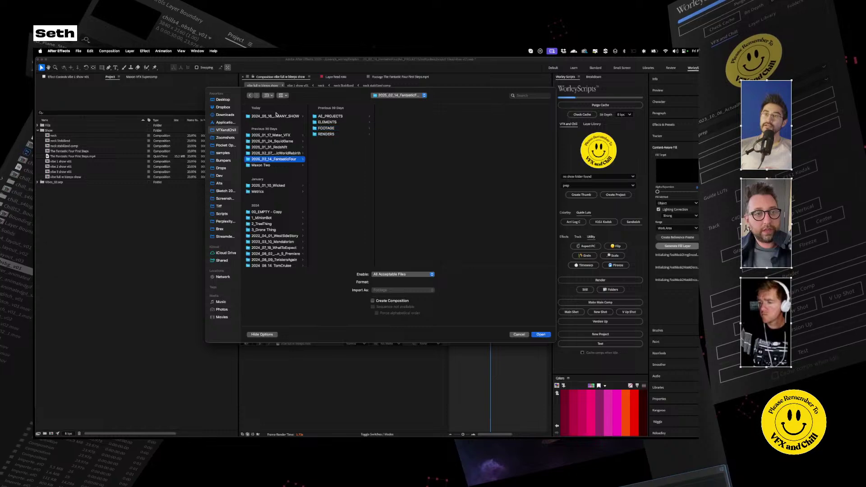
pyautogui.click(334, 134)
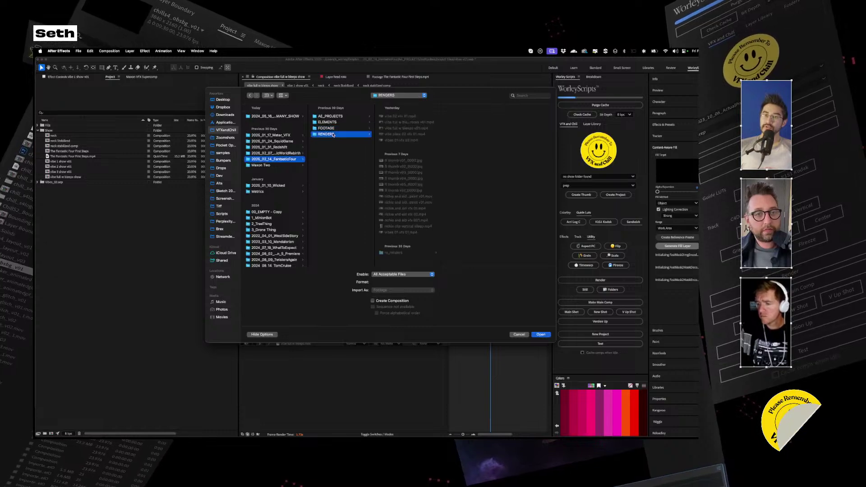
pyautogui.doubleClick(408, 122)
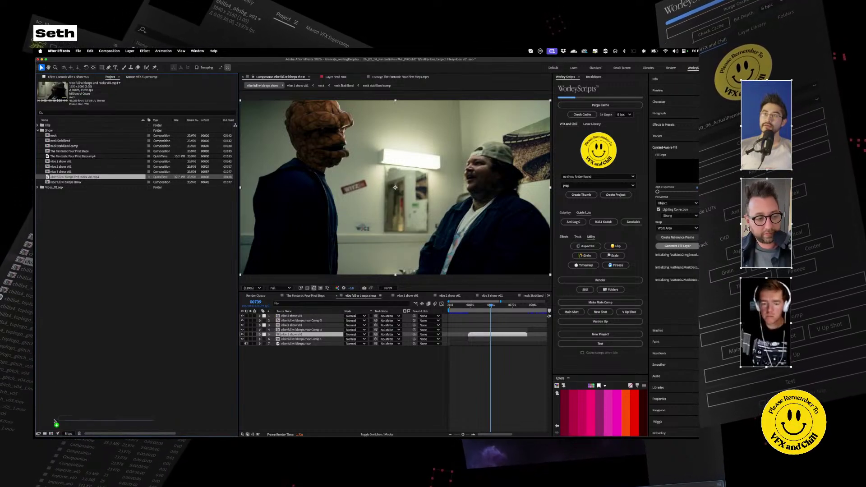
pyautogui.click(51, 434)
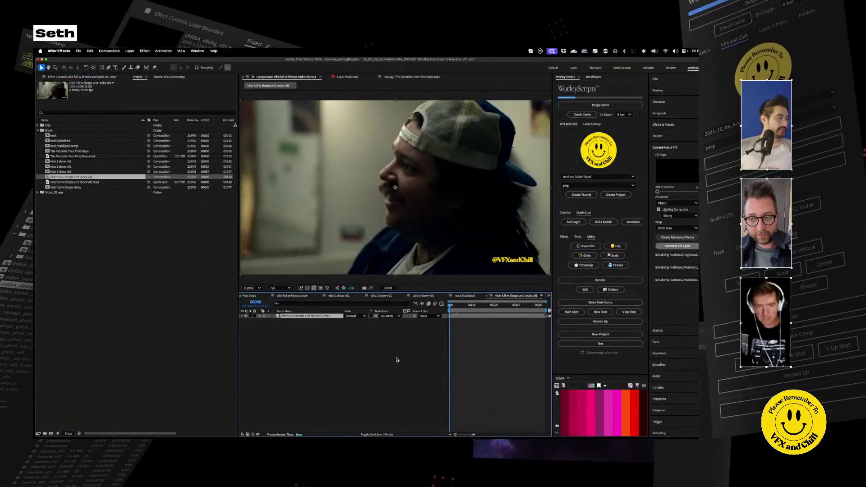
pyautogui.press('space')
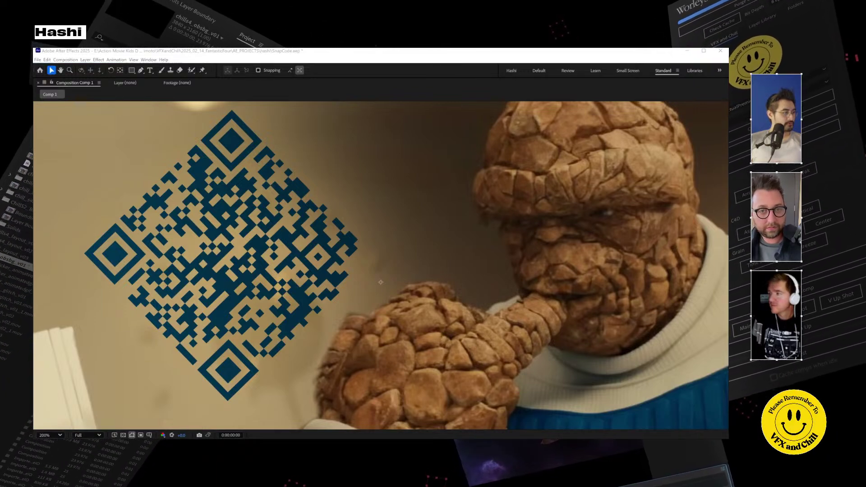
# Switch to the browser's Snapchat My Lenses page and review the Fantastic Thing lens details and insights
pyautogui.click(197, 310)
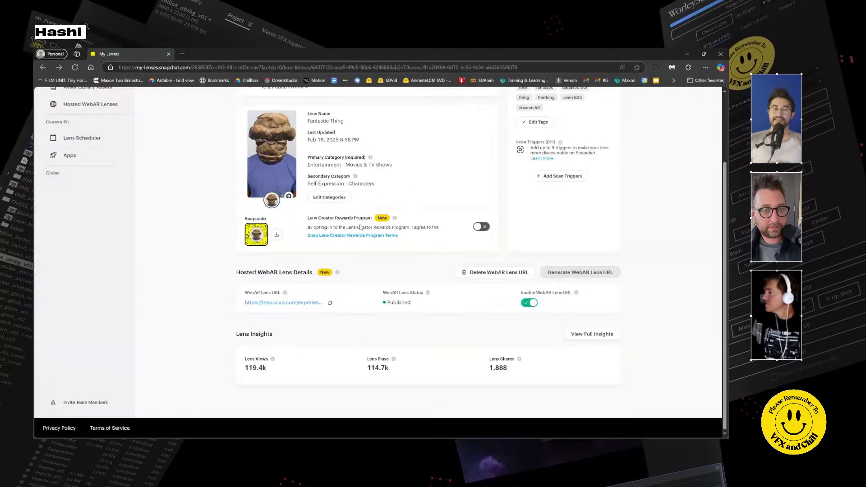
pyautogui.scroll(2, 351, 185)
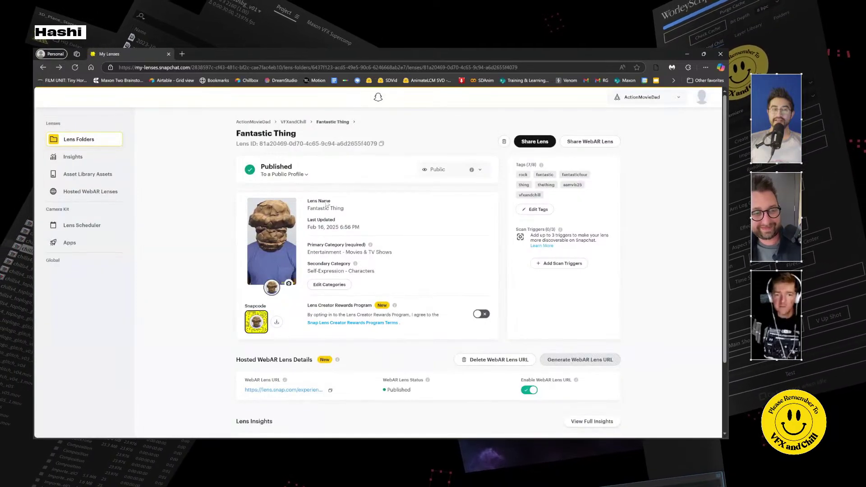
pyautogui.scroll(-2, 326, 204)
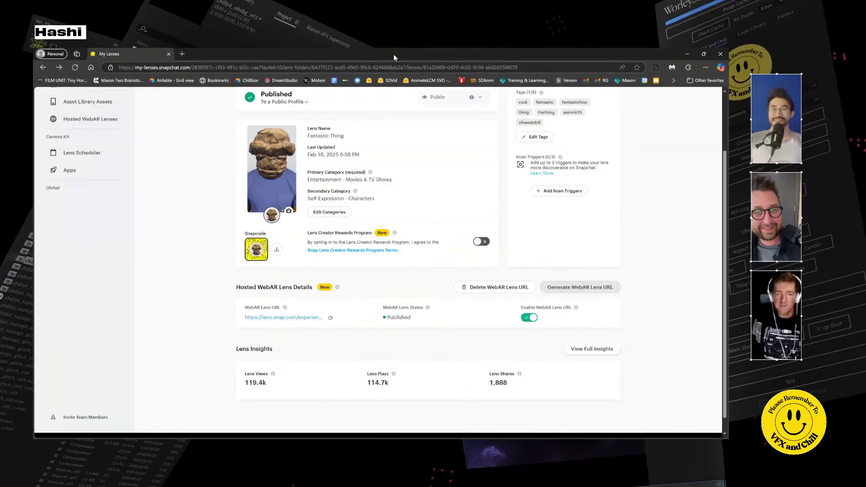
pyautogui.moveTo(394, 54); pyautogui.dragTo(395, 63)
pyautogui.click(526, 61)
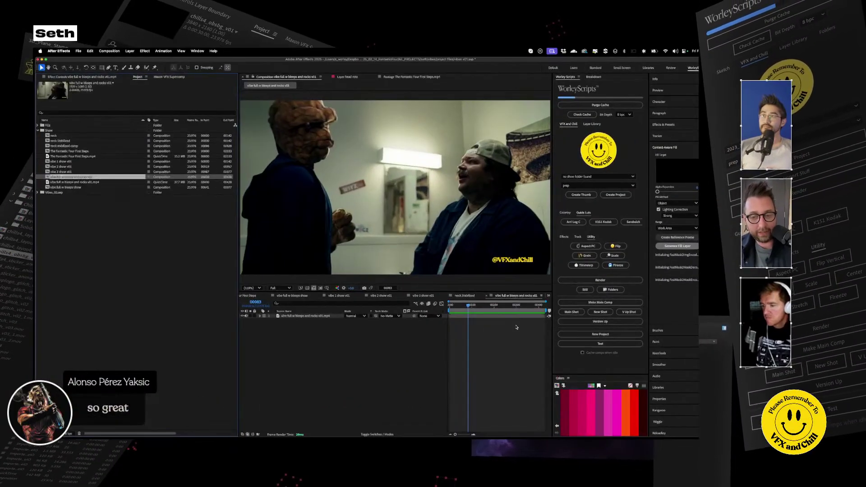
# Enlarge the composition viewer in After Effects and play the rendered show further along
pyautogui.moveTo(488, 306); pyautogui.dragTo(481, 352)
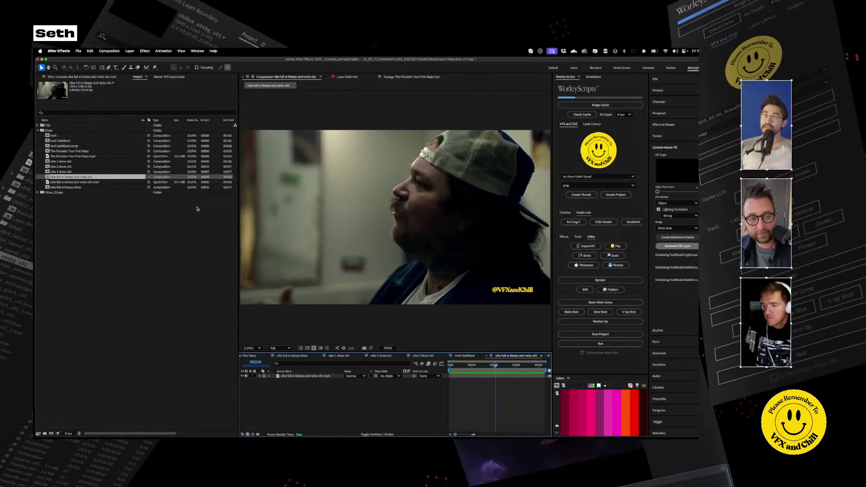
pyautogui.moveTo(239, 229); pyautogui.dragTo(125, 214)
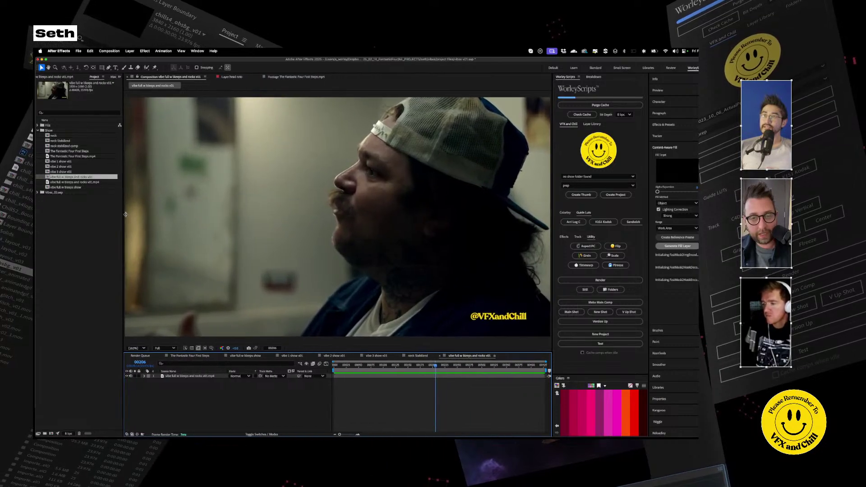
pyautogui.moveTo(434, 367); pyautogui.dragTo(480, 369)
pyautogui.press('space')
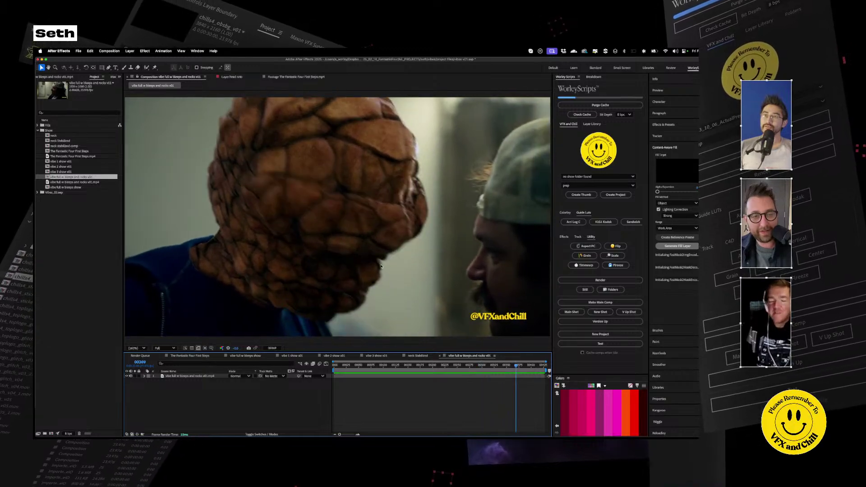
# Scrub and replay the close-up of the turning Thing head to examine how the replacement holds up
pyautogui.click(511, 369)
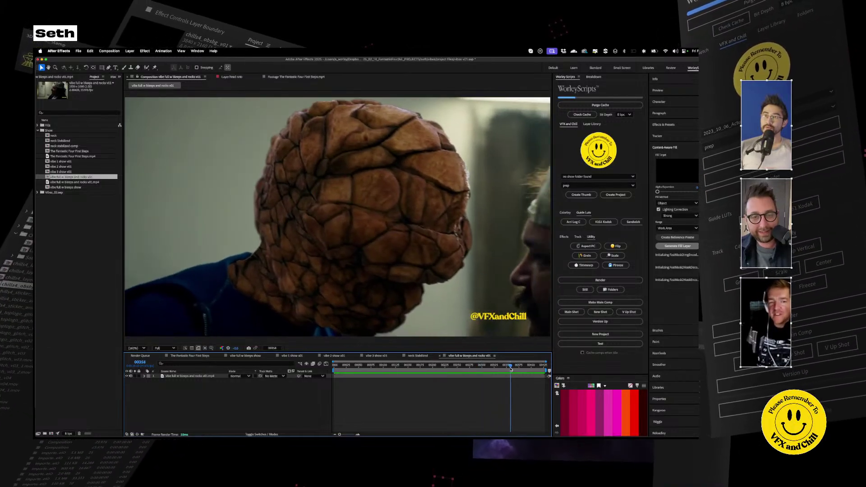
pyautogui.moveTo(511, 369)
pyautogui.mouseDown()
pyautogui.moveTo(539, 369)
pyautogui.moveTo(500, 369)
pyautogui.mouseUp()
pyautogui.press('space')
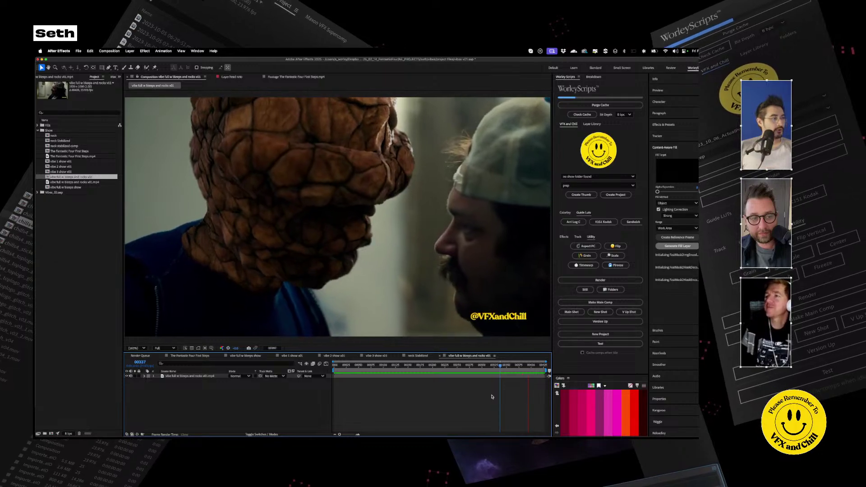
pyautogui.moveTo(522, 367); pyautogui.dragTo(504, 370)
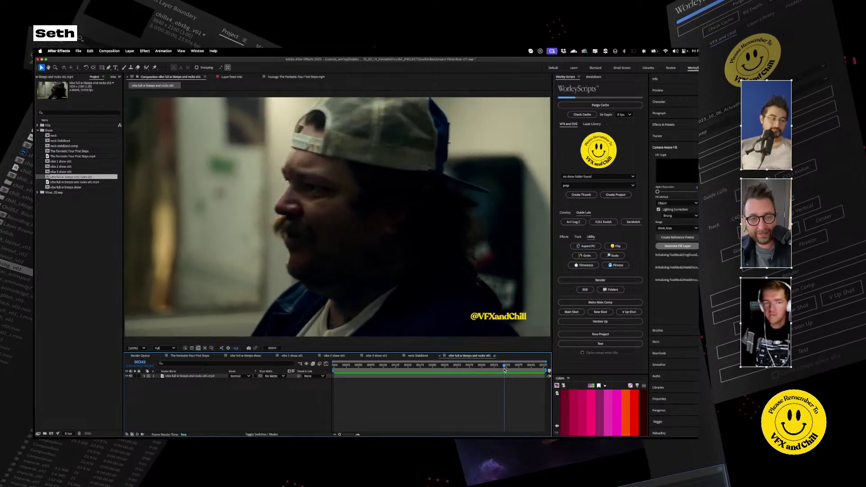
pyautogui.press('space')
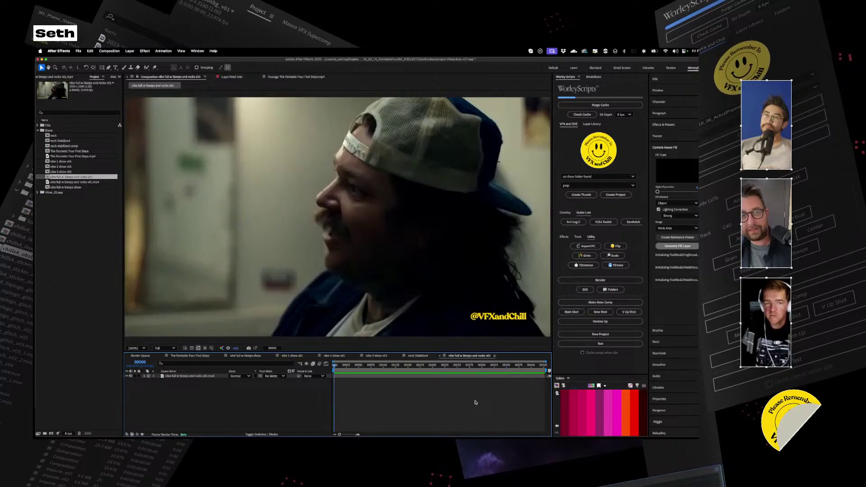
pyautogui.moveTo(519, 369); pyautogui.dragTo(508, 370)
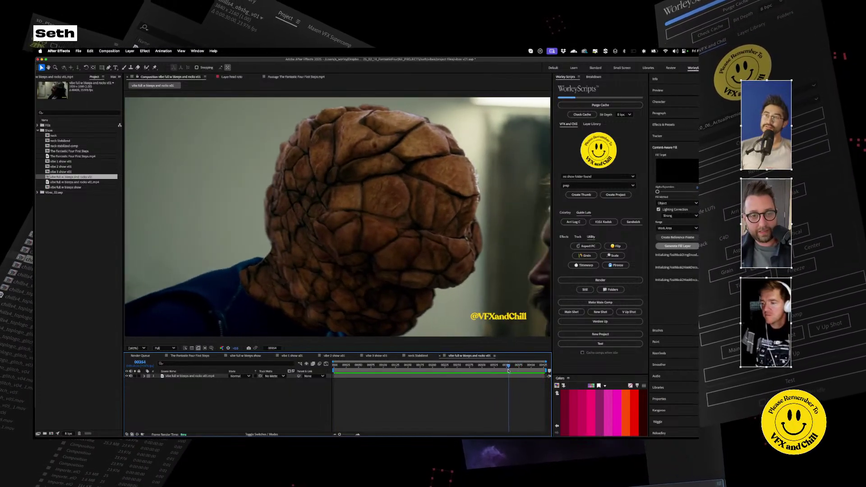
pyautogui.click(499, 371)
pyautogui.press('space')
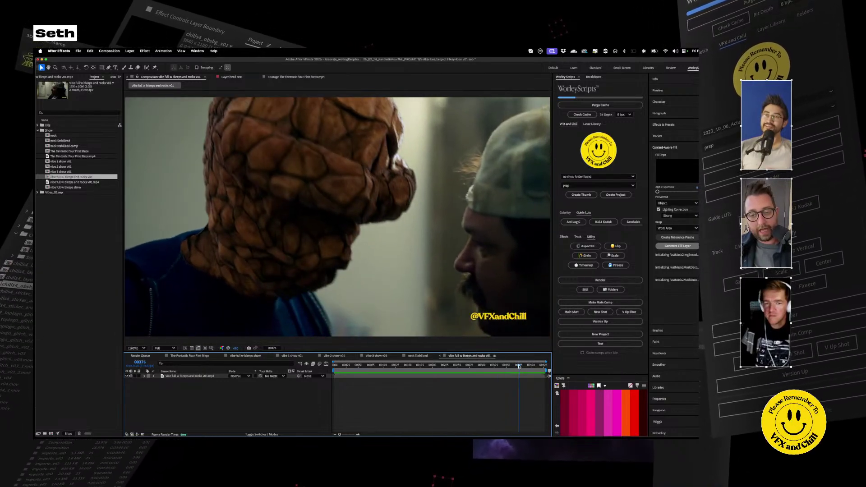
pyautogui.click(507, 368)
pyautogui.moveTo(506, 367)
pyautogui.mouseDown()
pyautogui.moveTo(519, 369)
pyautogui.moveTo(510, 368)
pyautogui.mouseUp()
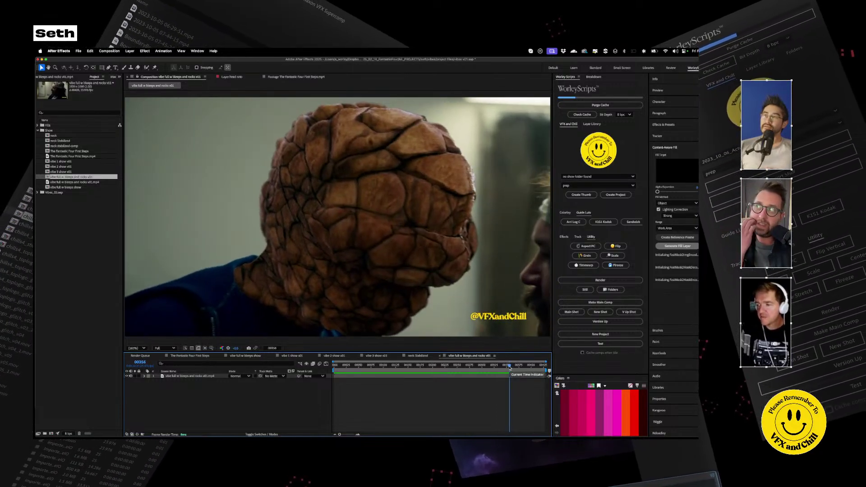
pyautogui.moveTo(510, 368); pyautogui.dragTo(510, 368)
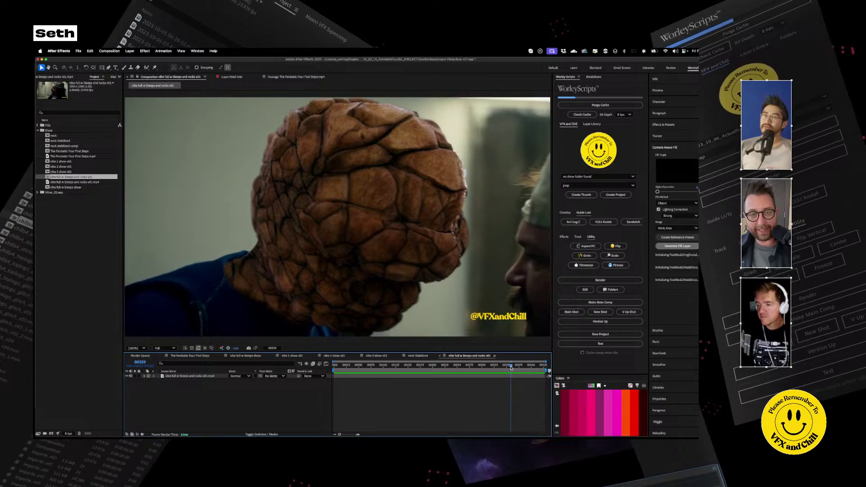
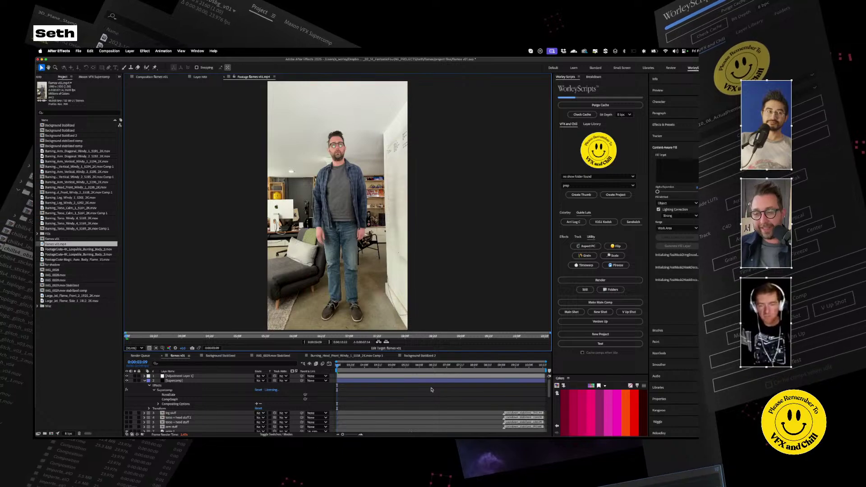
# Play the flames v01.mp4 footage and scrub back to examine the fire igniting on the body
pyautogui.press('space')
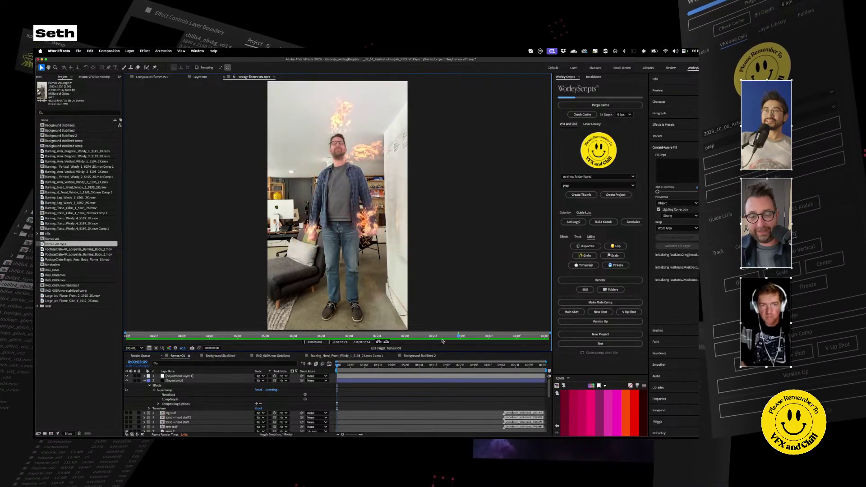
pyautogui.click(372, 336)
pyautogui.moveTo(334, 337); pyautogui.dragTo(290, 340)
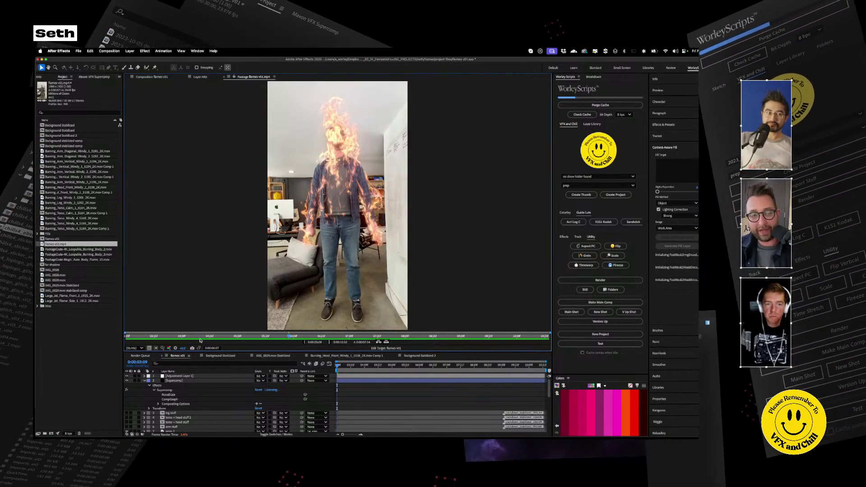
# Open the flames v01 composition at about 6:14 and examine how its fire, body and background layers are stacked in Supercomp
pyautogui.click(157, 78)
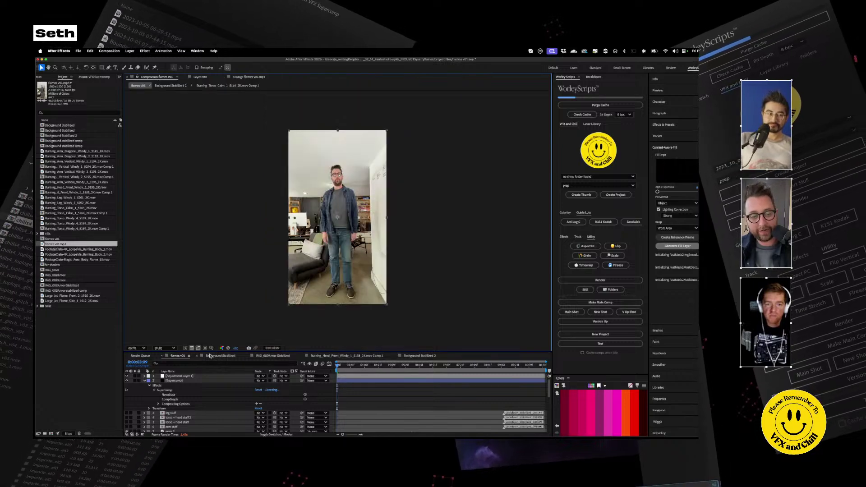
pyautogui.moveTo(408, 371); pyautogui.dragTo(425, 370)
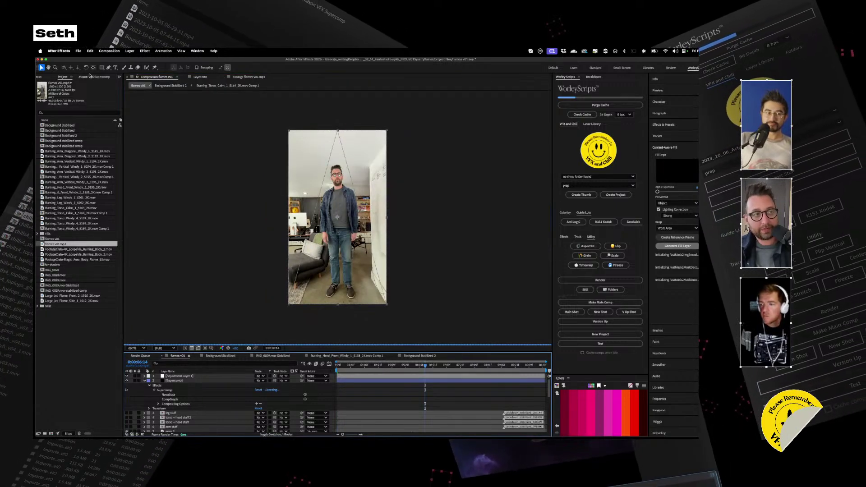
pyautogui.click(92, 78)
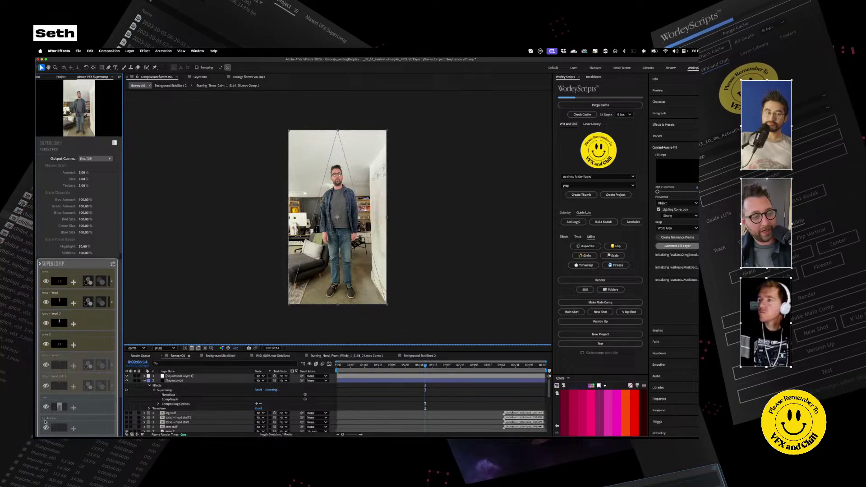
pyautogui.scroll(-3, 47, 387)
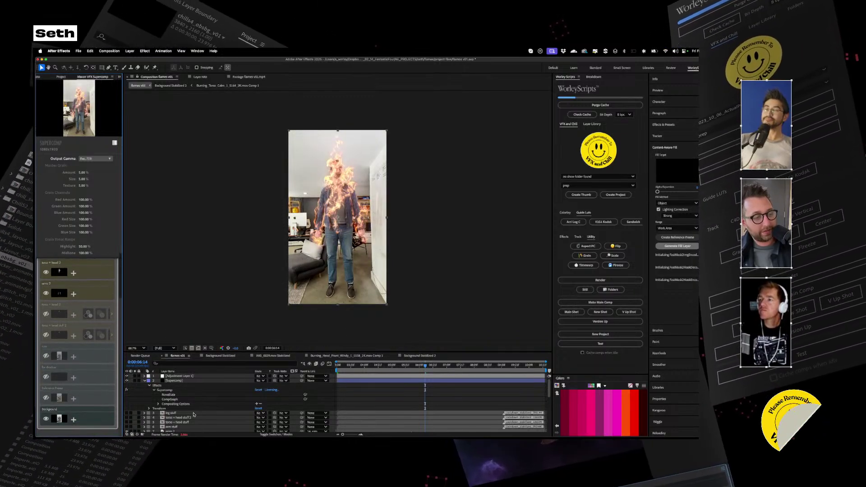
pyautogui.scroll(-5, 194, 415)
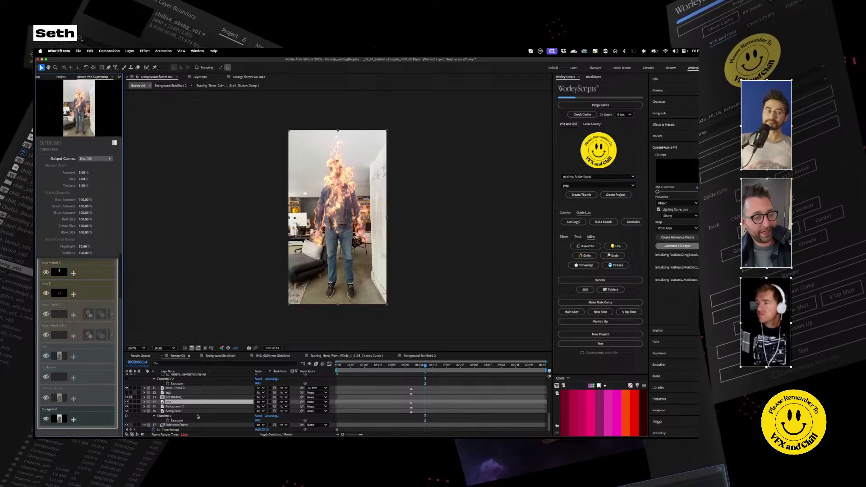
pyautogui.click(78, 347)
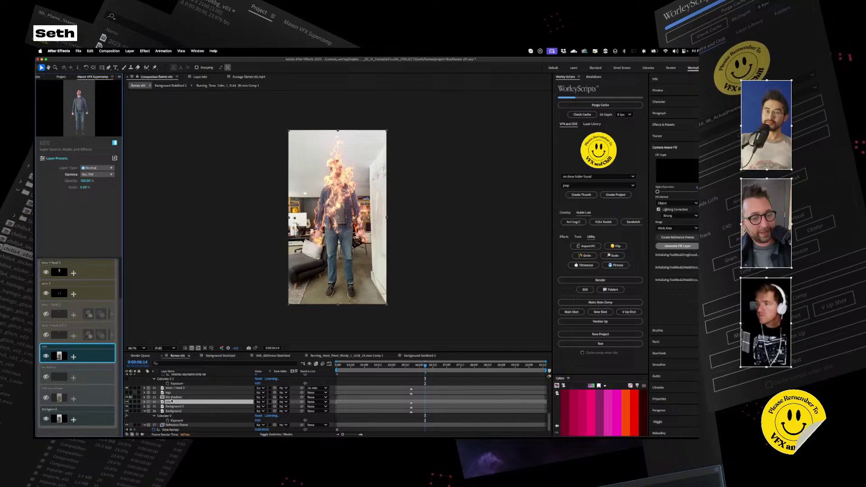
pyautogui.click(39, 77)
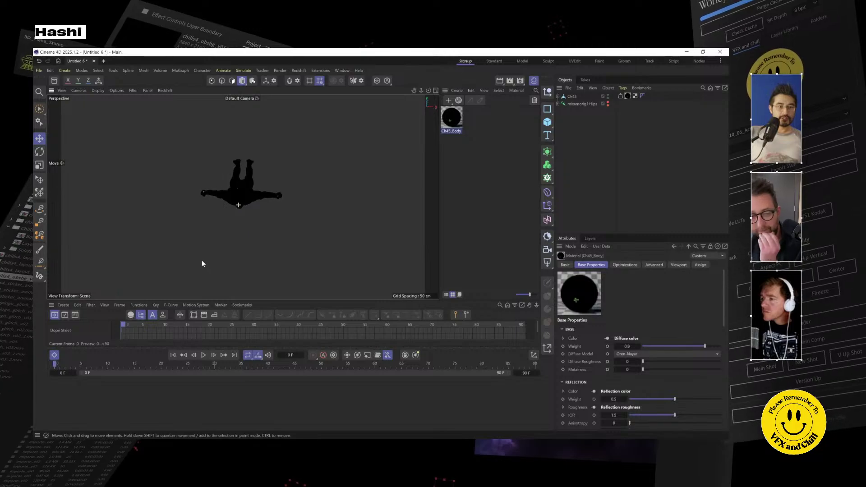
# Select the Ch45 character mesh and play its flying animation to examine the pose from the front
pyautogui.moveTo(201, 264); pyautogui.dragTo(226, 198)
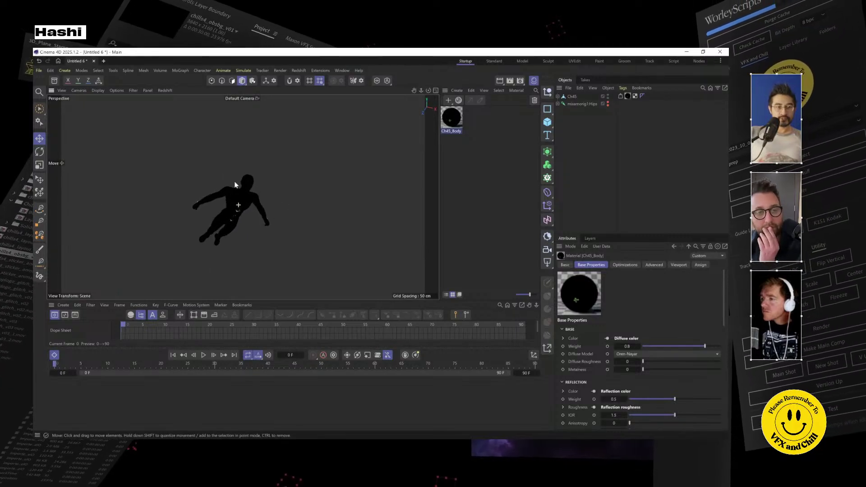
pyautogui.click(566, 98)
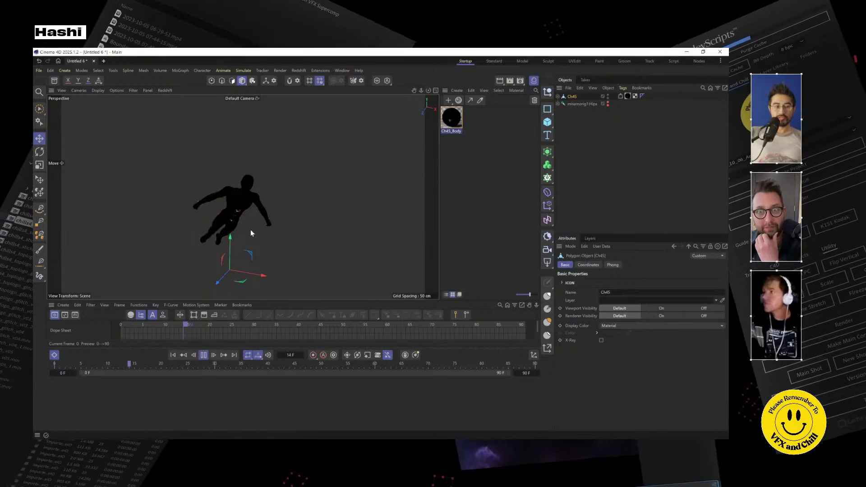
pyautogui.scroll(4, 246, 212)
pyautogui.scroll(-4, 240, 199)
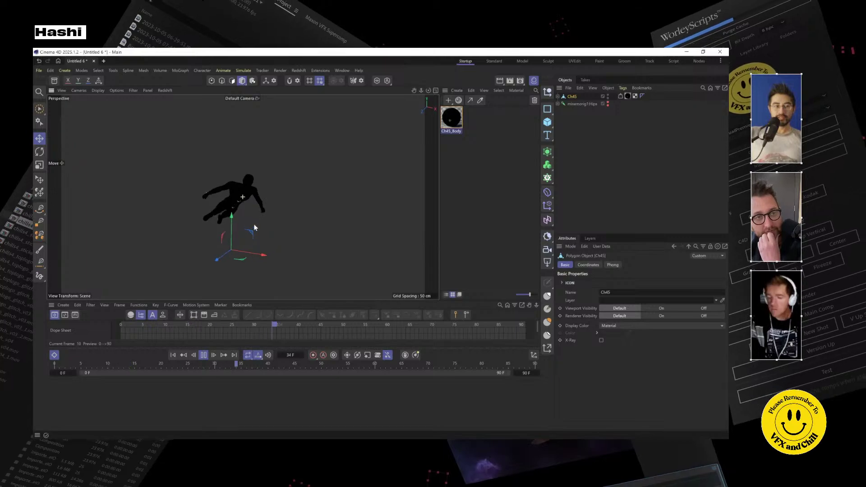
pyautogui.click(548, 193)
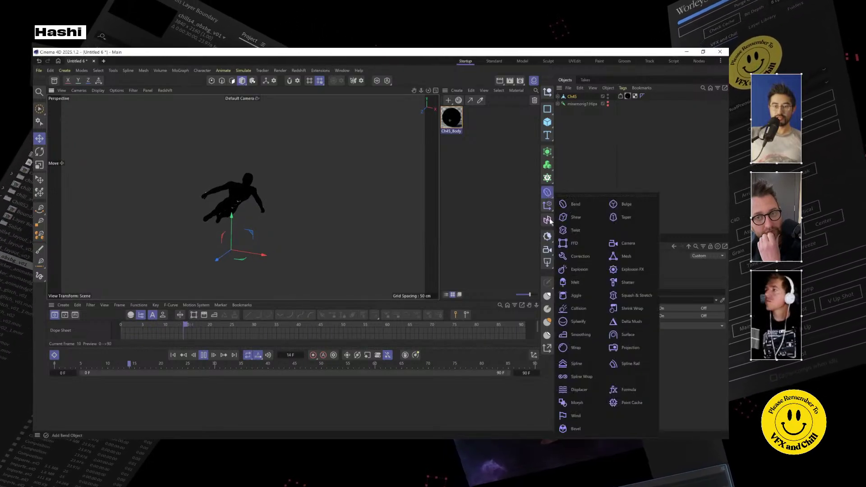
pyautogui.click(202, 70)
pyautogui.moveTo(180, 70)
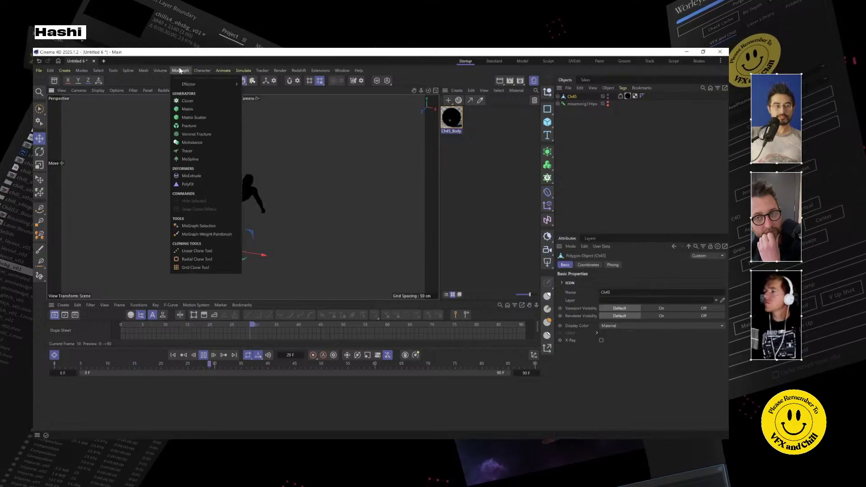
pyautogui.moveTo(204, 85)
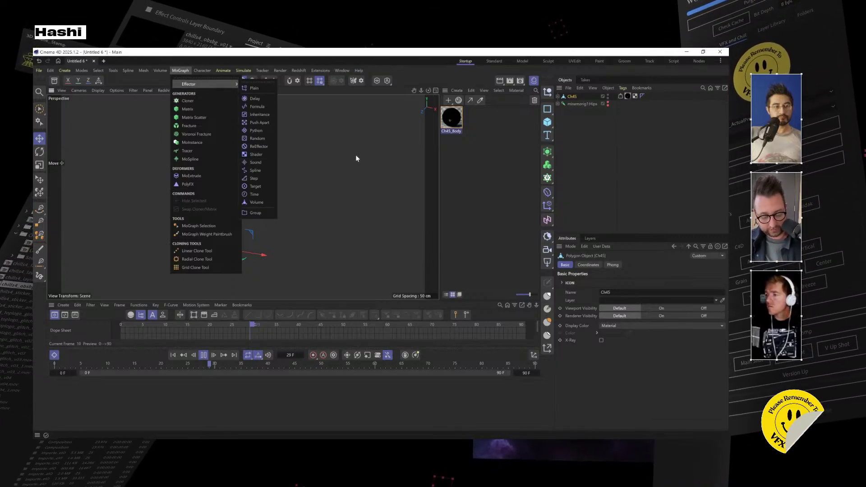
pyautogui.click(473, 60)
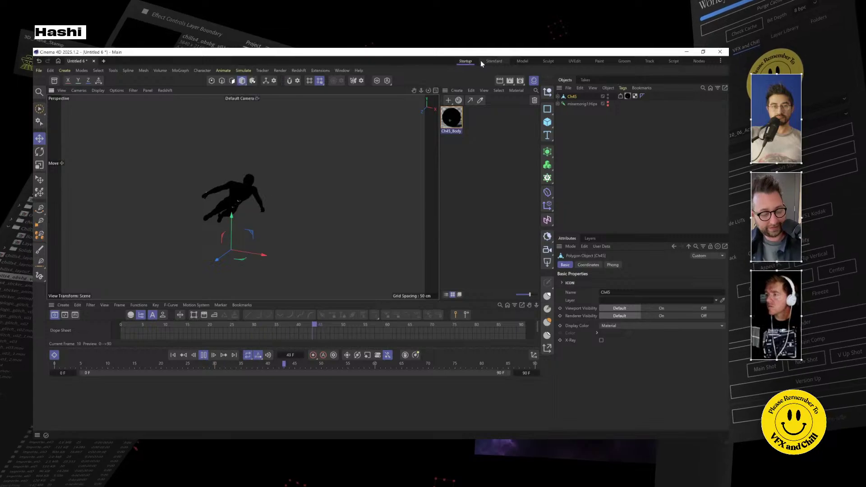
# Add a Wind force to the scene and place it ahead of the flying character's head
pyautogui.click(243, 71)
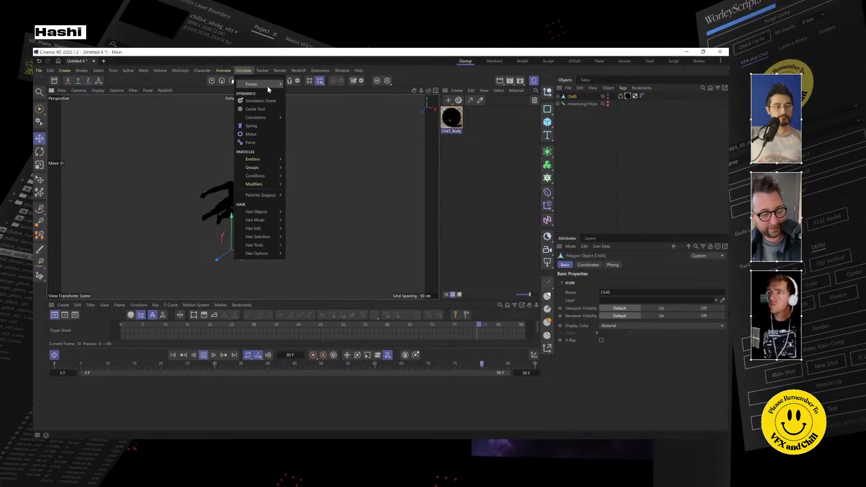
pyautogui.moveTo(259, 85)
pyautogui.click(299, 152)
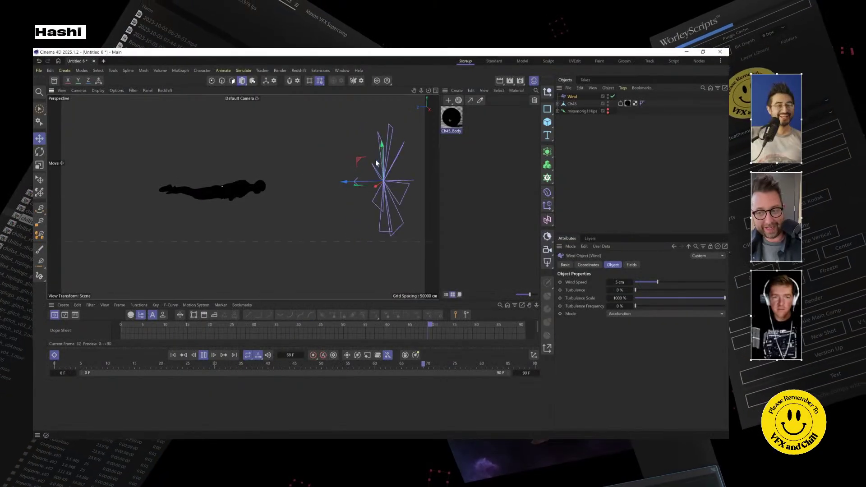
pyautogui.moveTo(383, 162); pyautogui.dragTo(384, 186)
# Set the Wind Speed to about 1500 cm and hide the Wind object in the viewport, leaving it enabled
pyautogui.moveTo(617, 283); pyautogui.dragTo(768, 282)
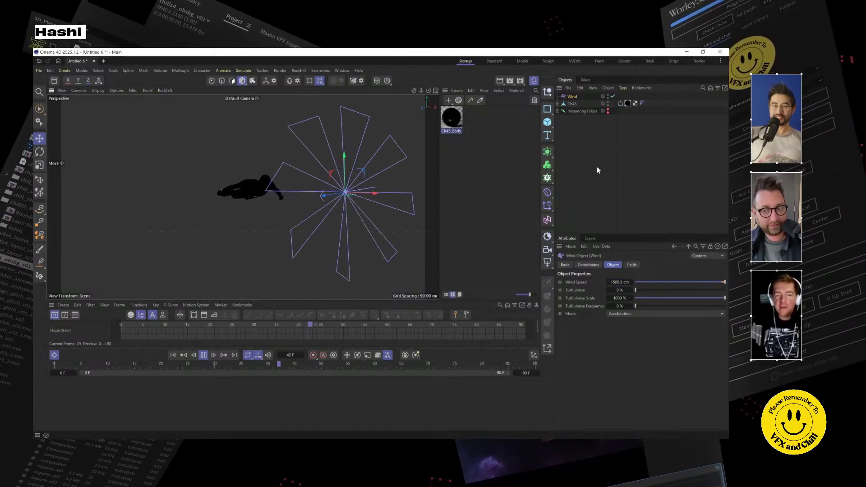
pyautogui.click(612, 97)
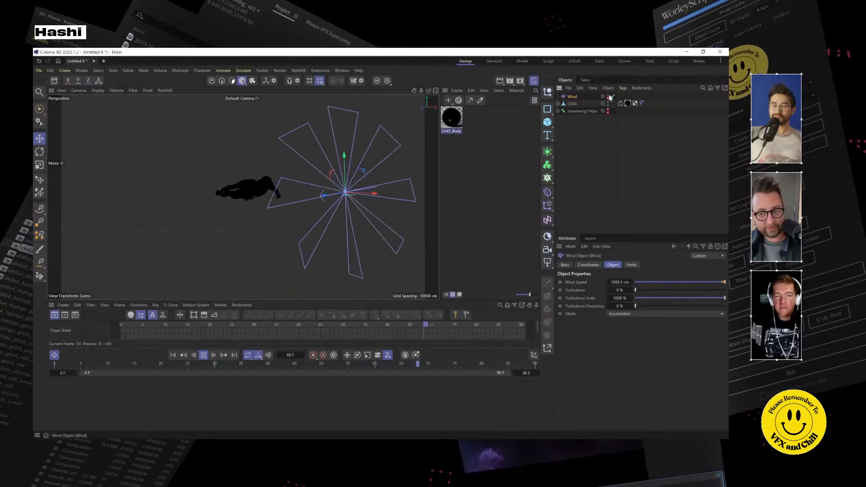
pyautogui.click(608, 96)
# Add a Pyro Emitter simulation tag to the Ch45 mesh and run the fire simulation from frame 0
pyautogui.click(572, 104)
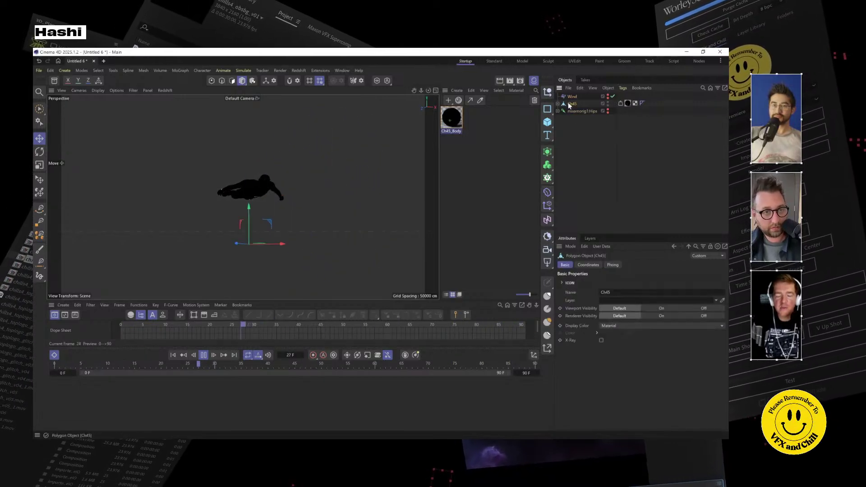
pyautogui.rightClick(570, 103)
pyautogui.moveTo(592, 206)
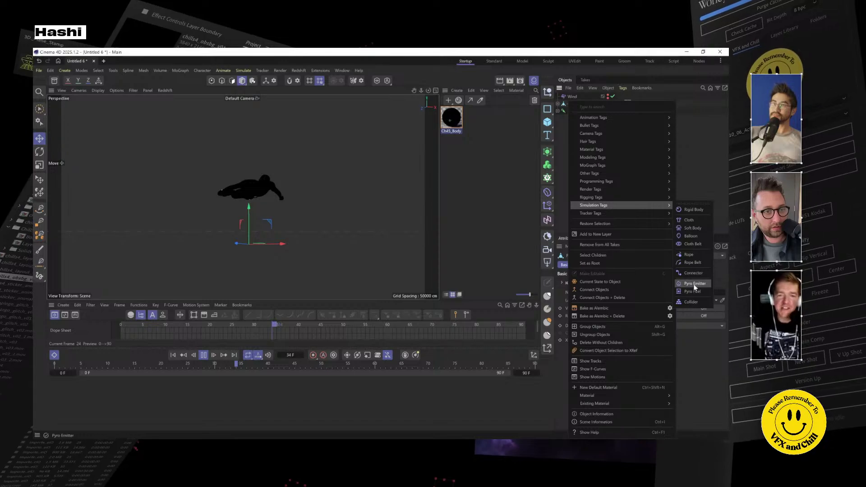
pyautogui.click(694, 285)
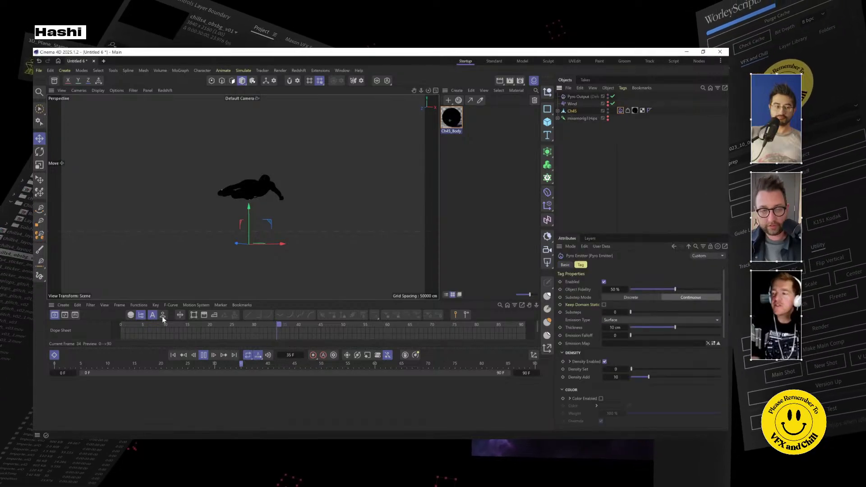
pyautogui.click(121, 324)
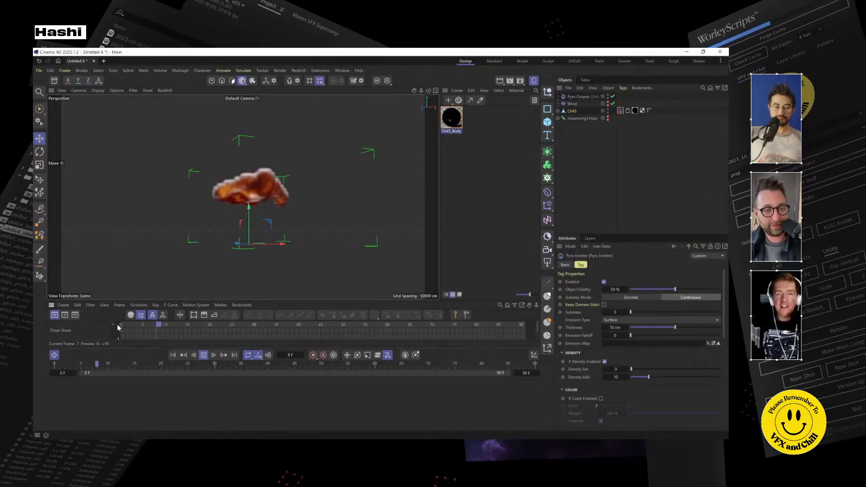
pyautogui.click(121, 325)
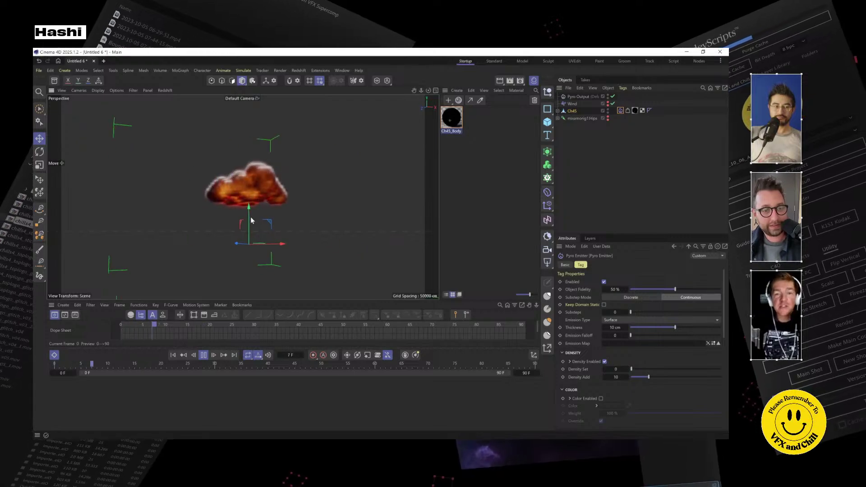
pyautogui.moveTo(277, 181); pyautogui.dragTo(295, 237)
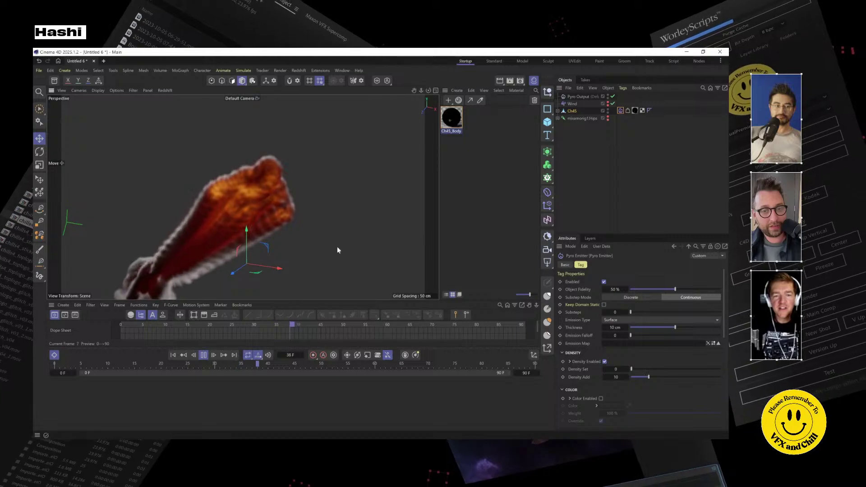
# Set the Density Add of the character's Pyro Emitter to 0.2 to thin out the smoke
pyautogui.click(577, 96)
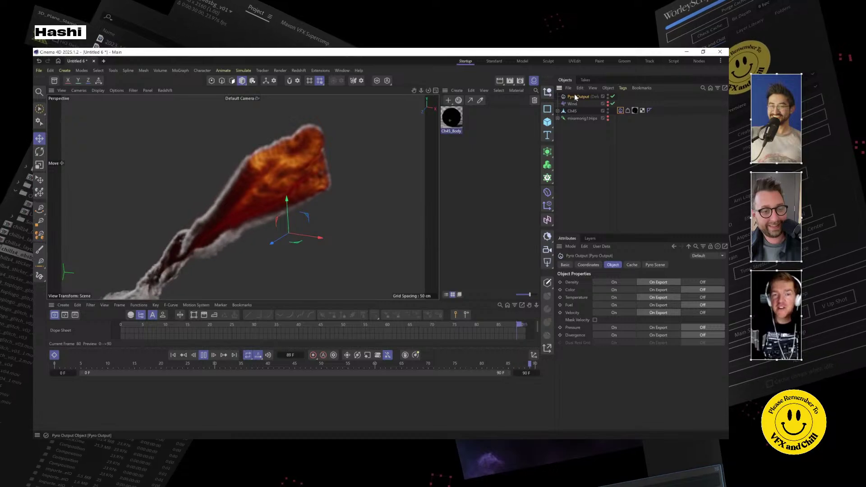
pyautogui.click(621, 110)
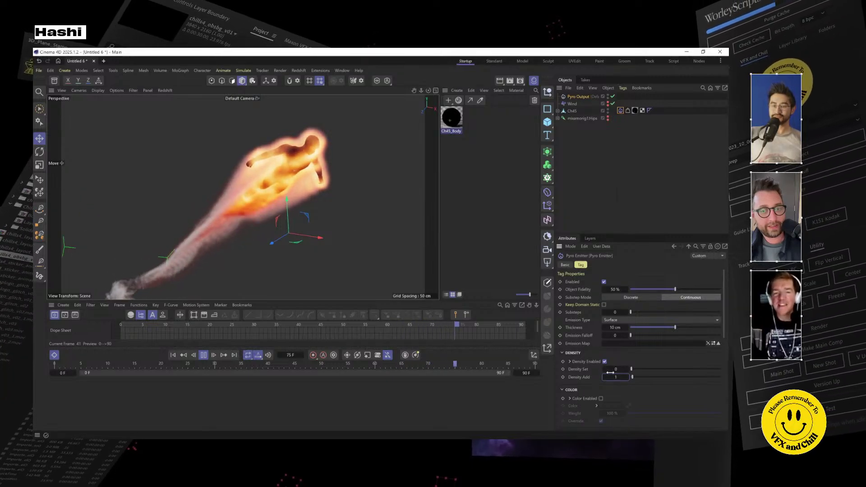
pyautogui.scroll(-4, 639, 377)
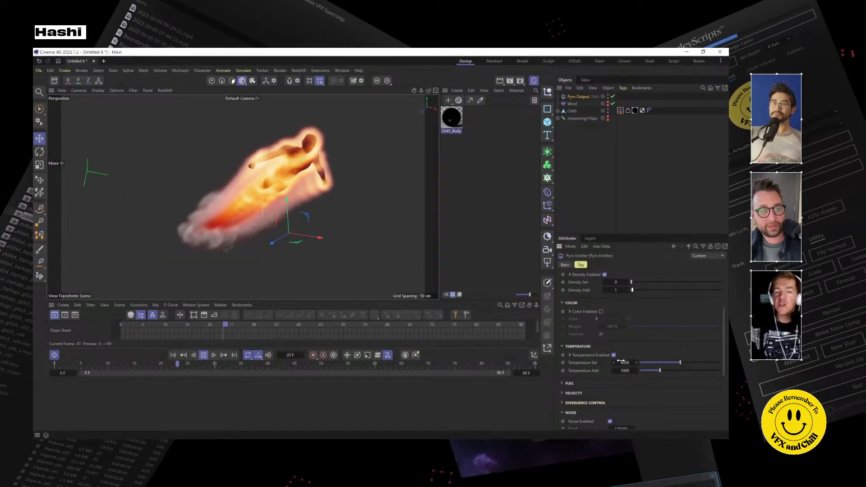
pyautogui.scroll(2, 614, 308)
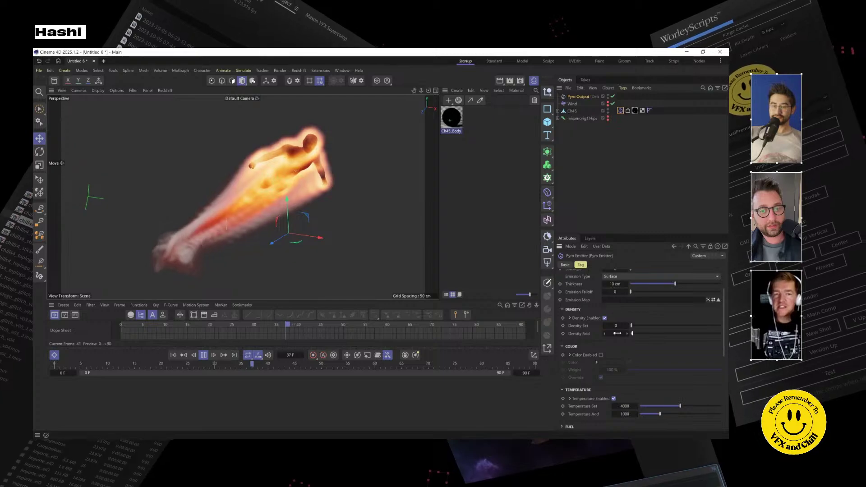
pyautogui.write('0.2')
pyautogui.press('Return')
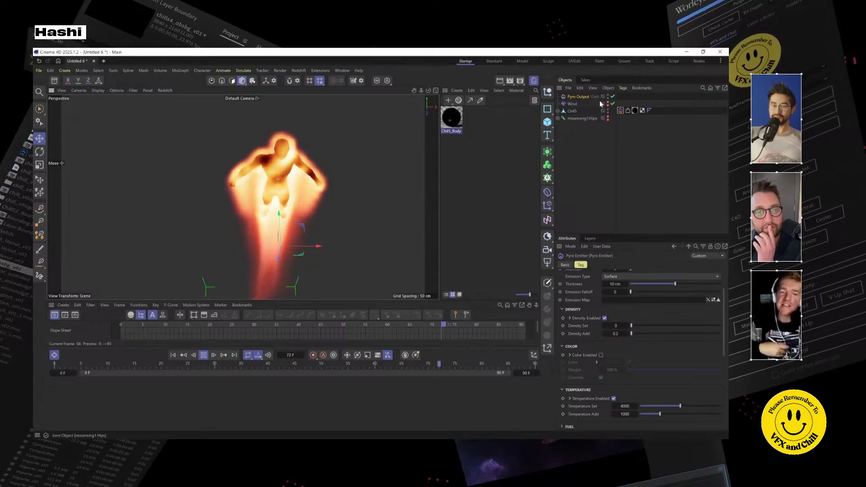
# Set the Voxel Size to 1 cm in the Pyro settings of the Pyro Output's default simulation scene
pyautogui.click(577, 97)
pyautogui.click(654, 265)
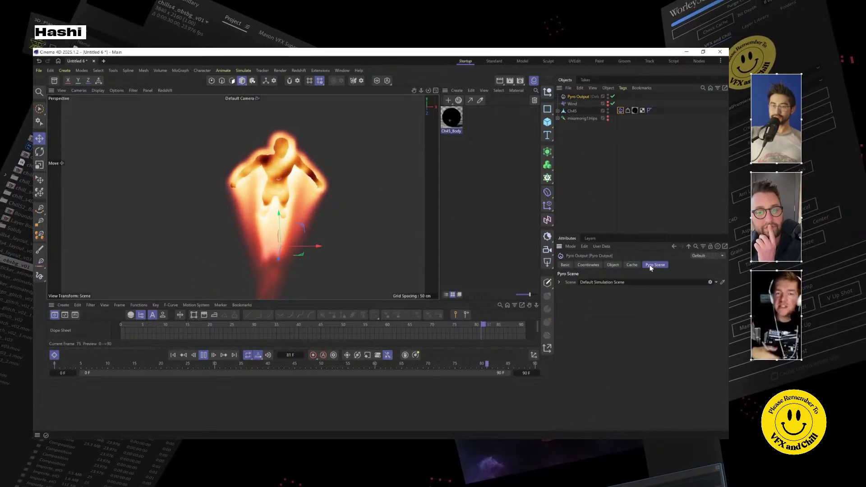
pyautogui.click(558, 282)
pyautogui.click(635, 290)
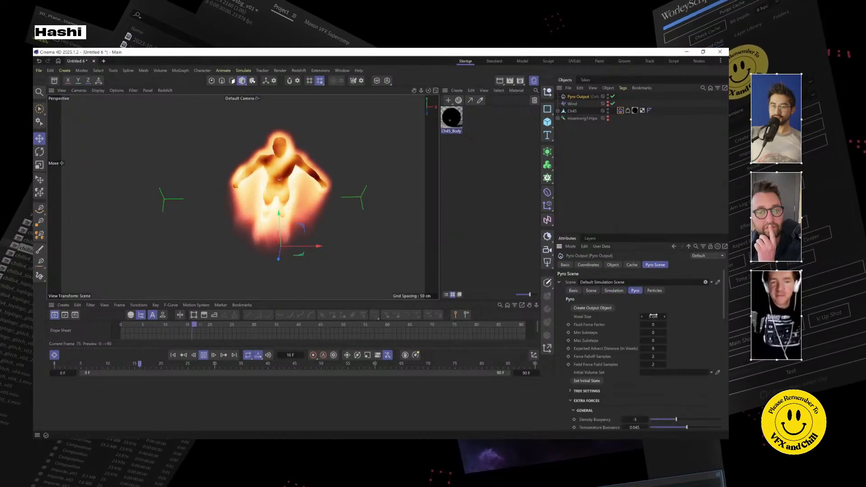
pyautogui.click(652, 317)
pyautogui.write('1')
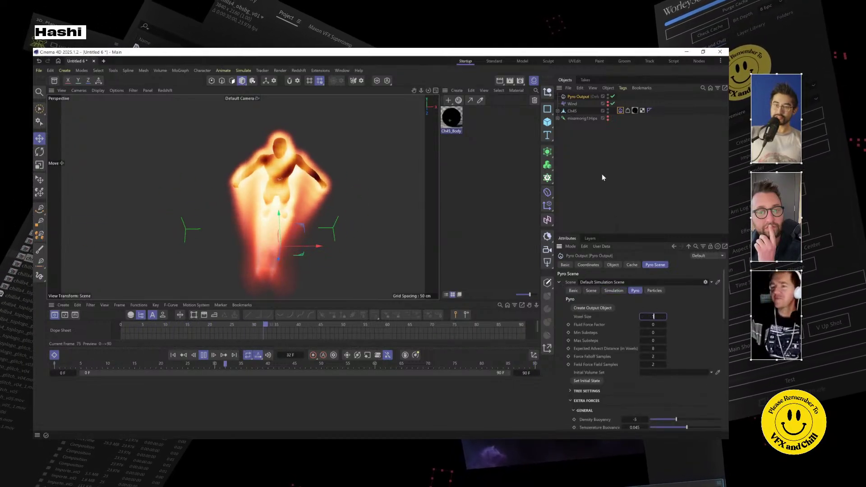
pyautogui.press('Return')
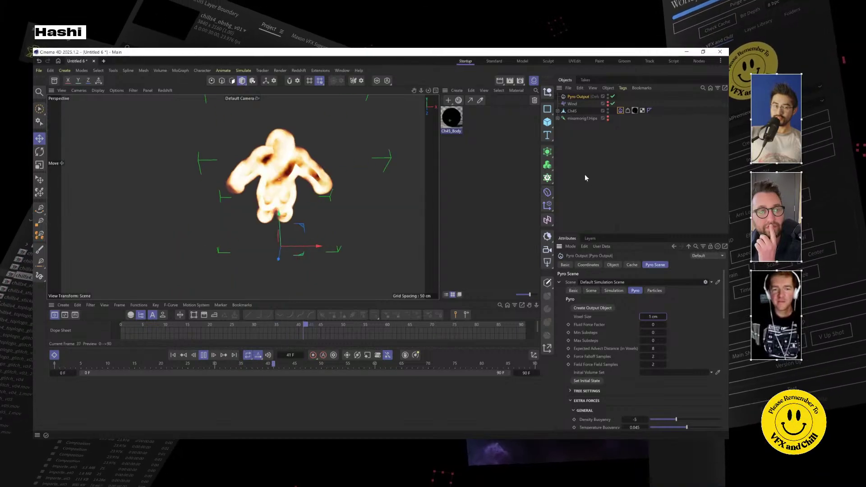
# Stop the simulation and set the Pyro Emitter's surface Thickness to 2.5 cm
pyautogui.click(572, 112)
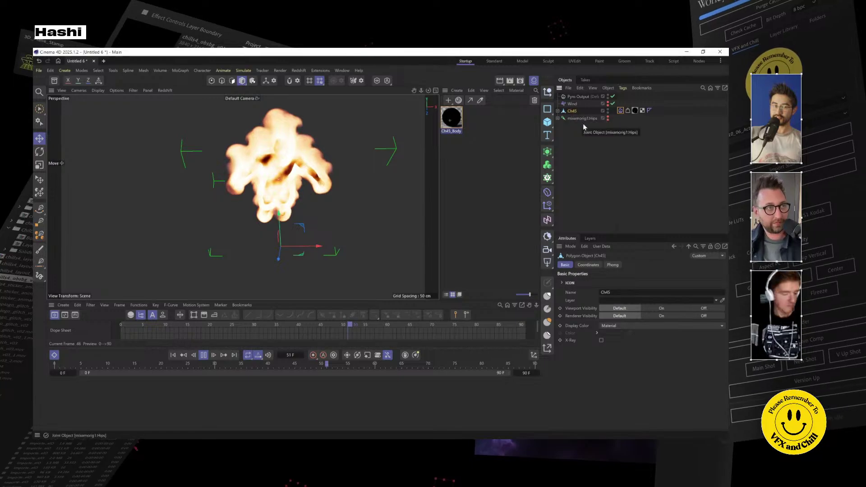
pyautogui.click(620, 111)
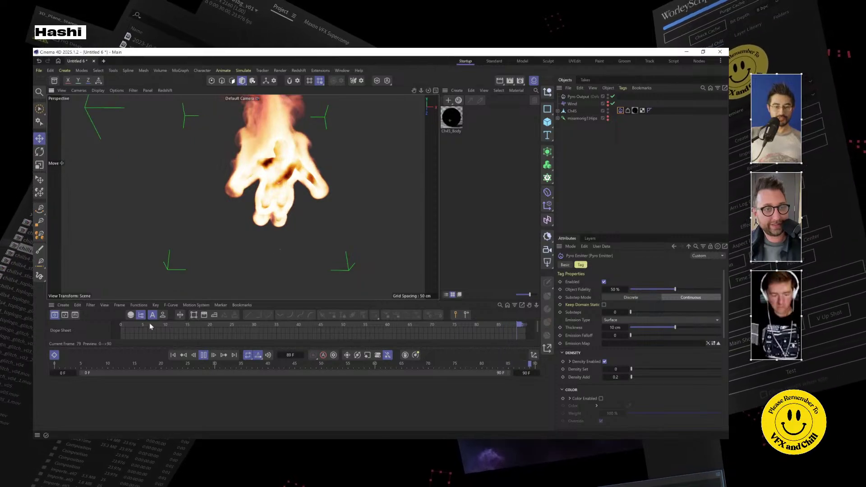
pyautogui.press('F8')
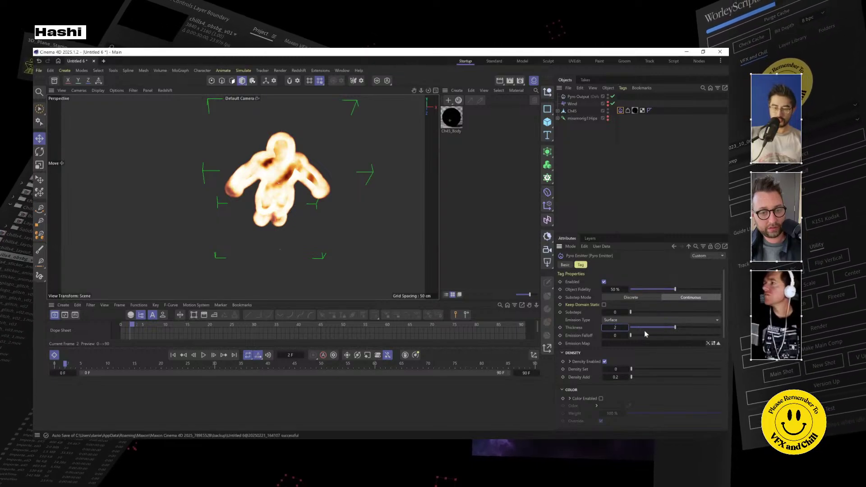
pyautogui.press('Return')
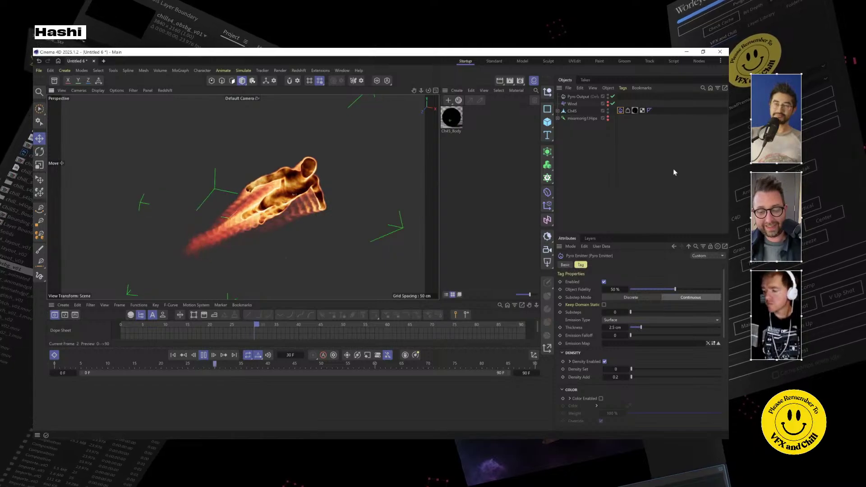
# Open the Simulation settings of the Pyro Output's scene and examine the flame trail from above
pyautogui.click(574, 97)
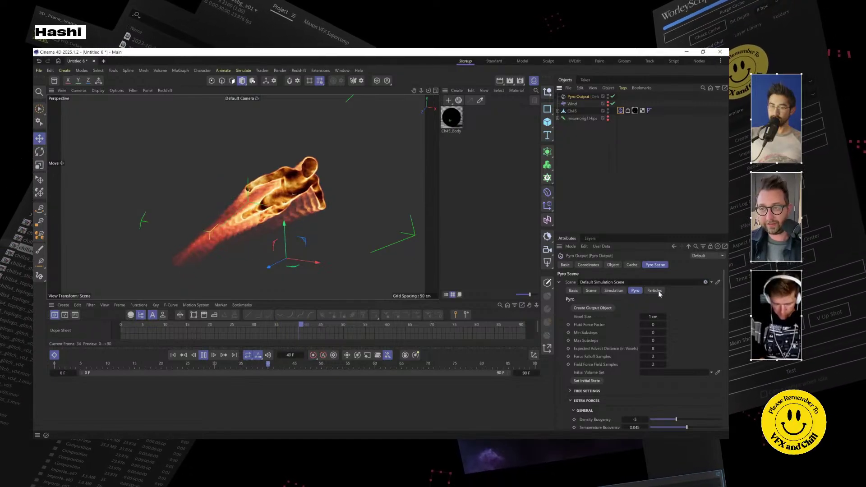
pyautogui.click(613, 290)
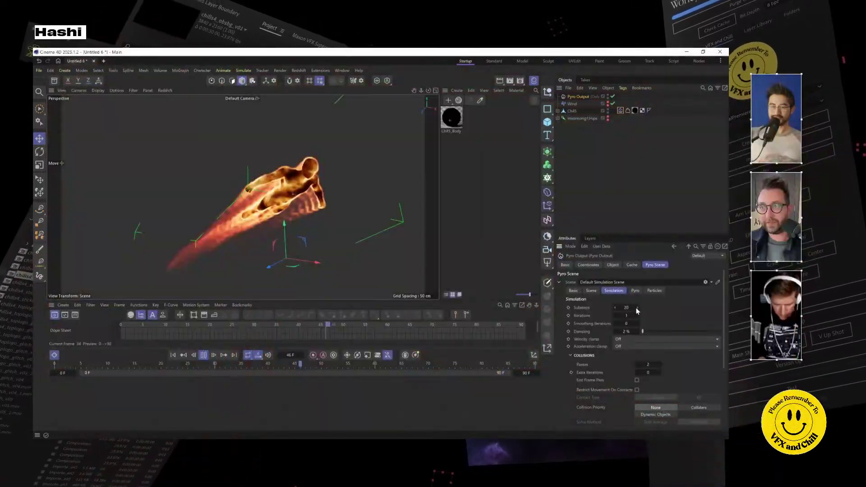
pyautogui.moveTo(303, 264)
pyautogui.mouseDown()
pyautogui.moveTo(318, 203)
pyautogui.moveTo(309, 183)
pyautogui.mouseUp()
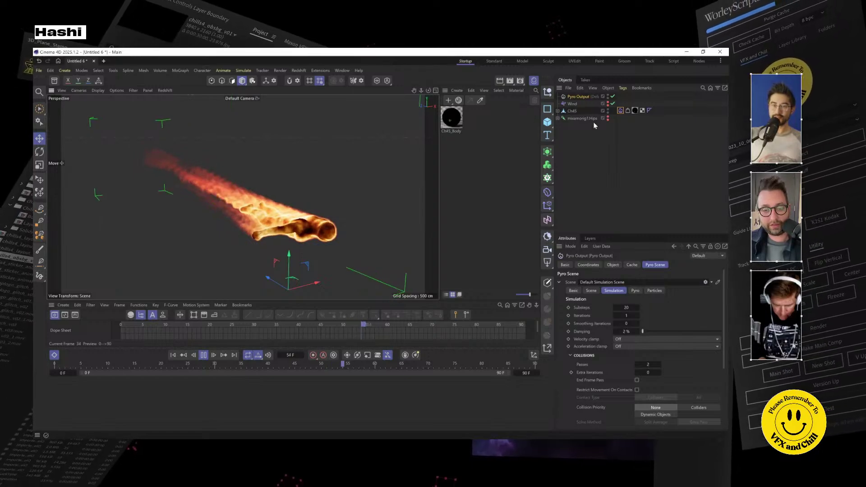
# Set the Density Add of the character's Pyro Emitter to 10 to thicken the smoke
pyautogui.click(621, 110)
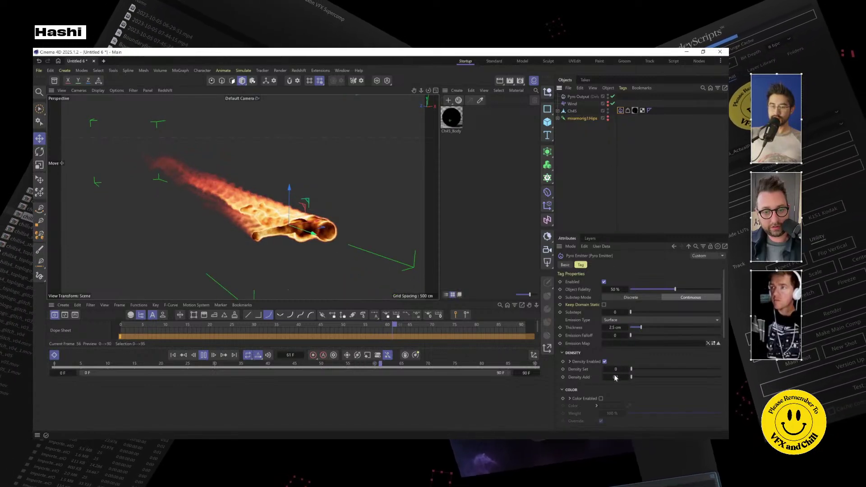
pyautogui.moveTo(615, 377)
pyautogui.mouseDown()
pyautogui.moveTo(650, 377)
pyautogui.moveTo(614, 377)
pyautogui.mouseUp()
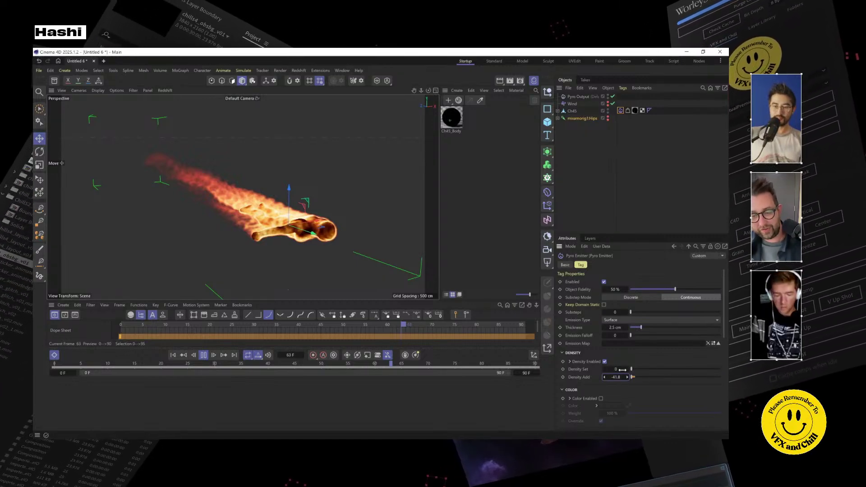
pyautogui.moveTo(622, 370); pyautogui.dragTo(630, 356)
pyautogui.write('10')
pyautogui.press('Return')
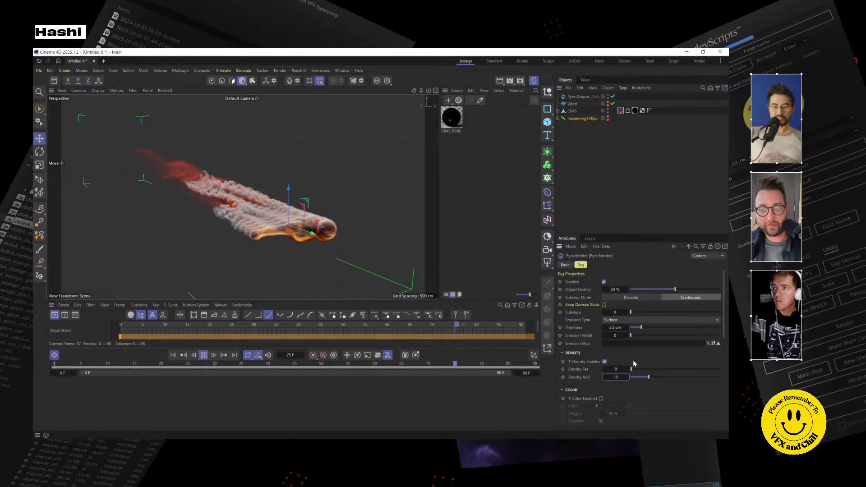
# Disable density emission on the character's Pyro Emitter, watch the smoke clear from the body, and pause the simulation
pyautogui.click(604, 361)
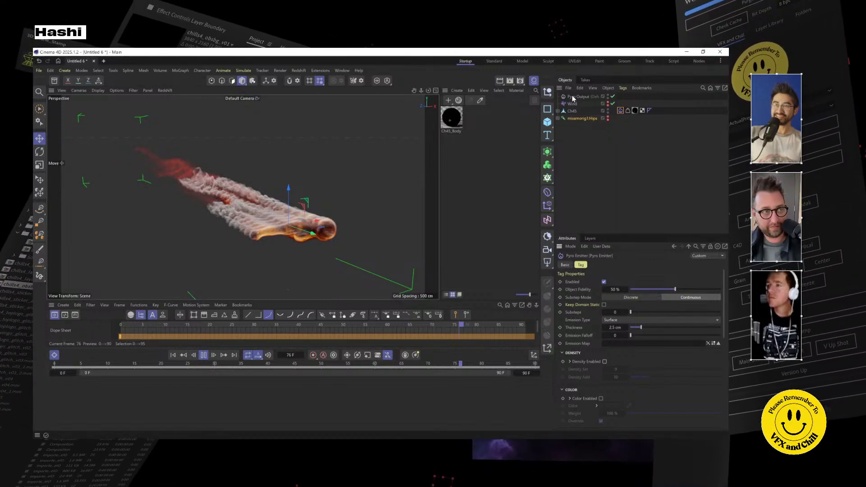
pyautogui.hotkey('ctrl', 'shift', 'a')
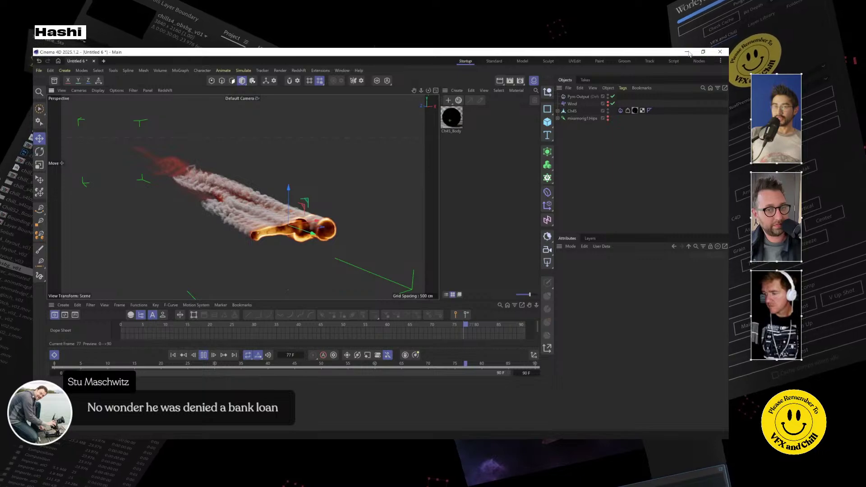
pyautogui.click(579, 97)
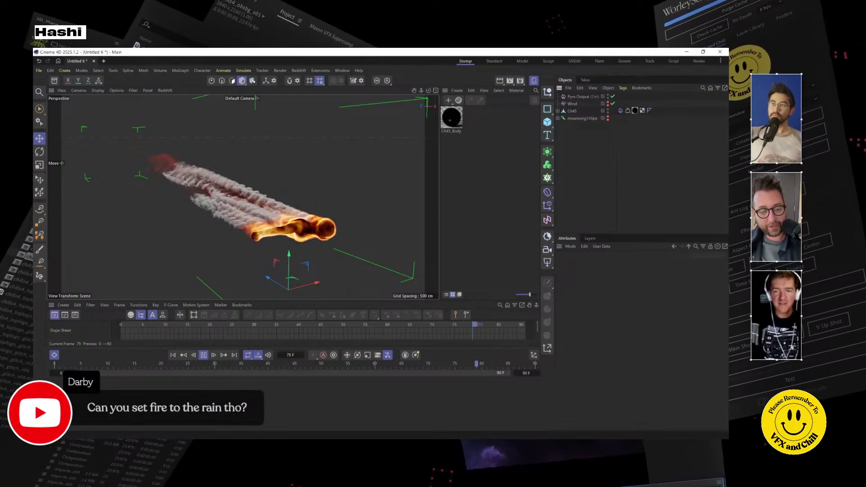
pyautogui.click(203, 355)
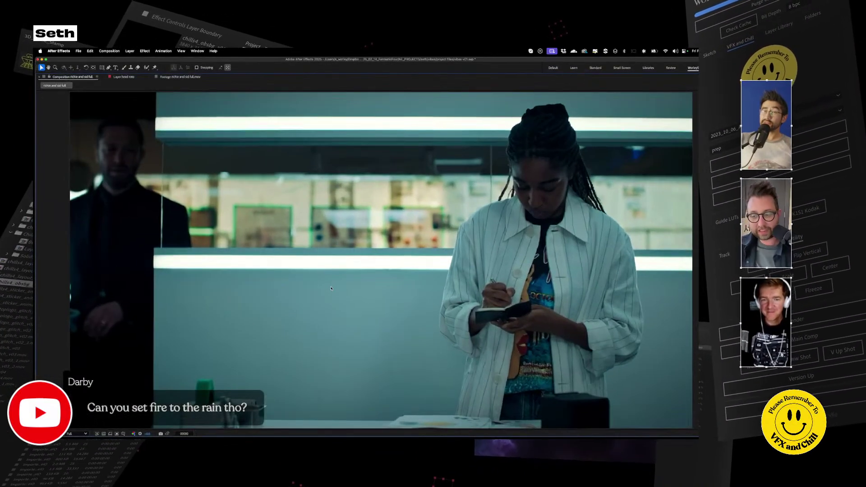
# Switch to After Effects and play the richie and sid full comp enlarged, scrubbing back from its last shot
pyautogui.press('space')
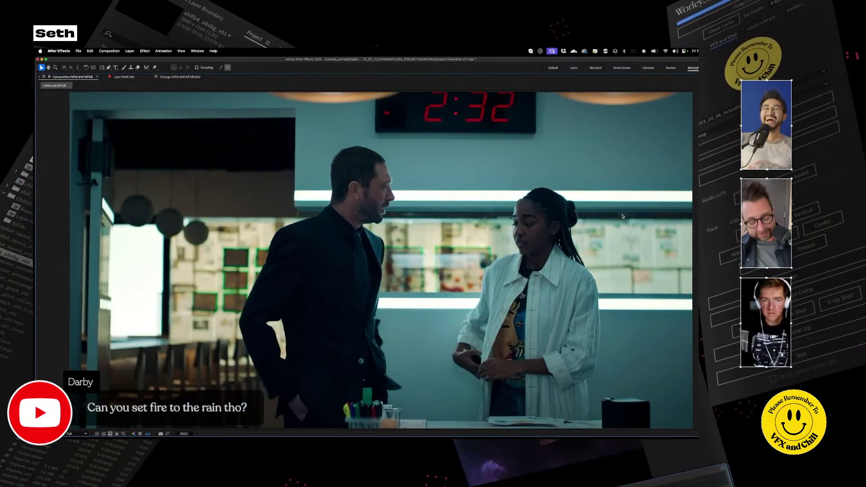
pyautogui.press('`')
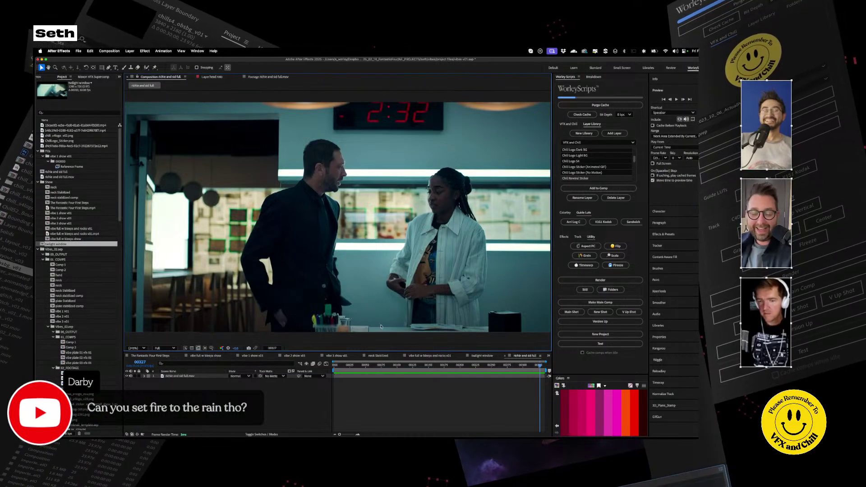
pyautogui.click(454, 370)
pyautogui.moveTo(454, 370); pyautogui.dragTo(510, 379)
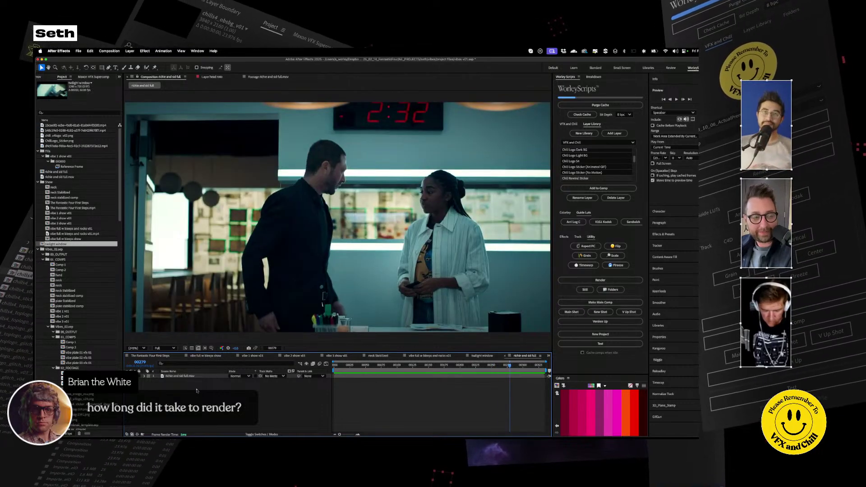
# Run Scene Edit Detection on the richie and sid full.mov layer, splitting it at scene edits and creating pre-comps
pyautogui.rightClick(177, 377)
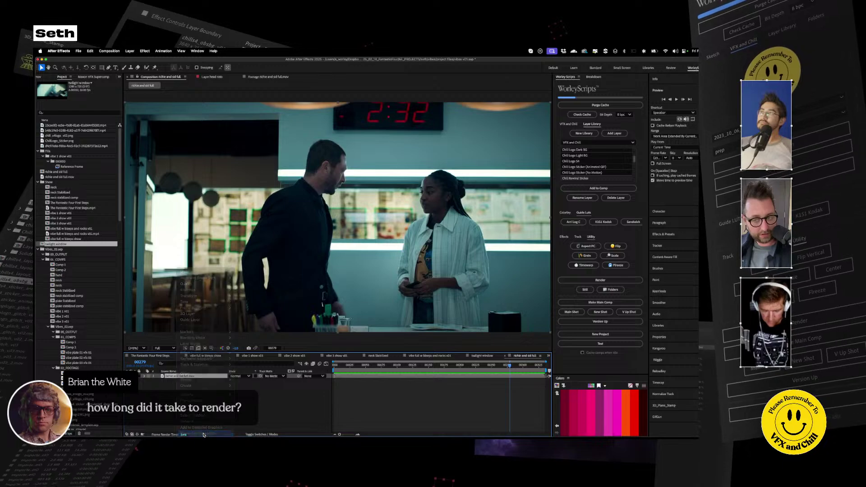
pyautogui.click(202, 434)
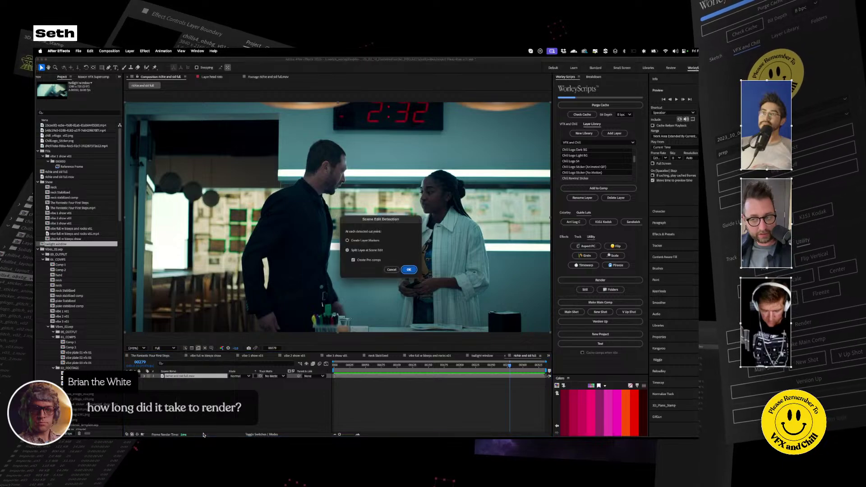
pyautogui.click(409, 269)
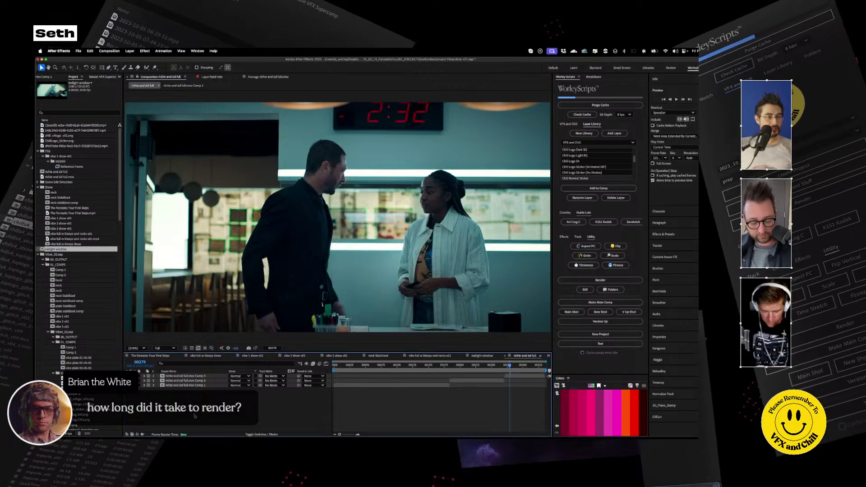
# Import richie and sid vfx 02.mp4 and richie and sid vfx B01.mp4 from the RENDERS folder of 2025_02_14_FantasticFour
pyautogui.press('super+i')
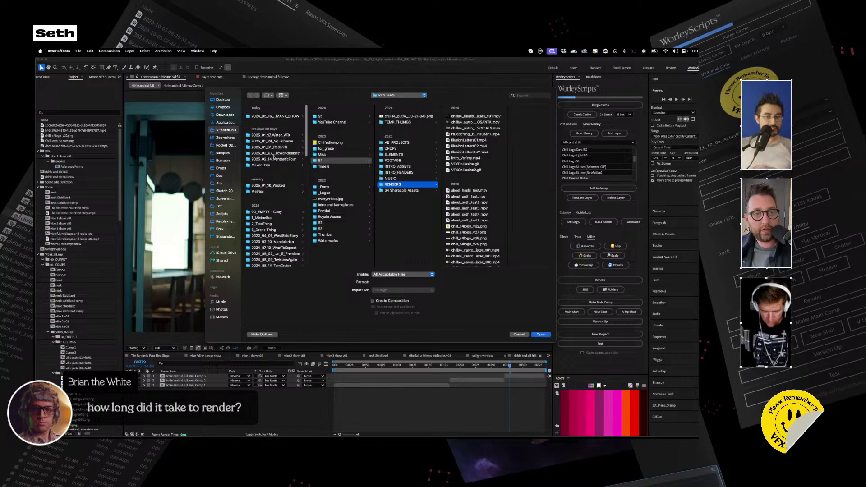
pyautogui.click(273, 159)
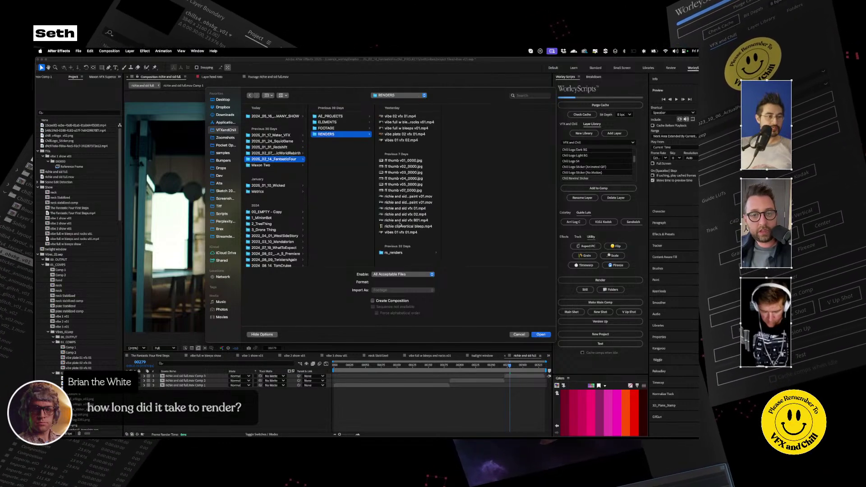
pyautogui.click(403, 215)
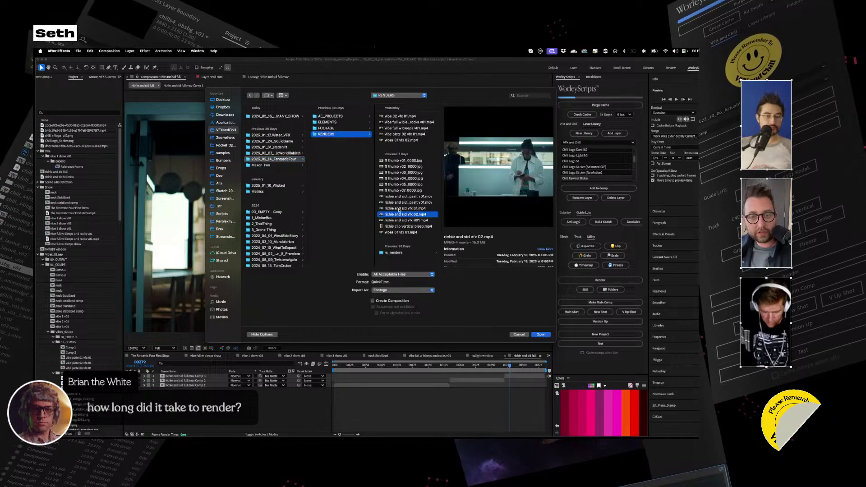
pyautogui.press('Up')
pyautogui.press('Down')
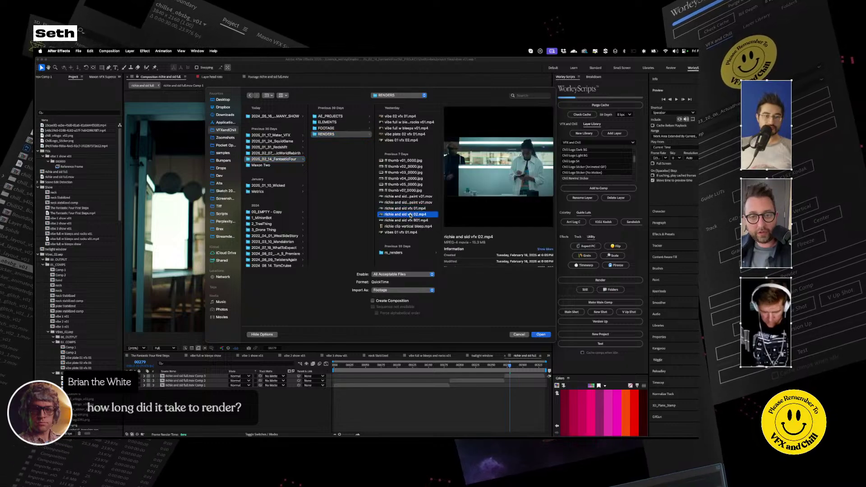
pyautogui.press('Up')
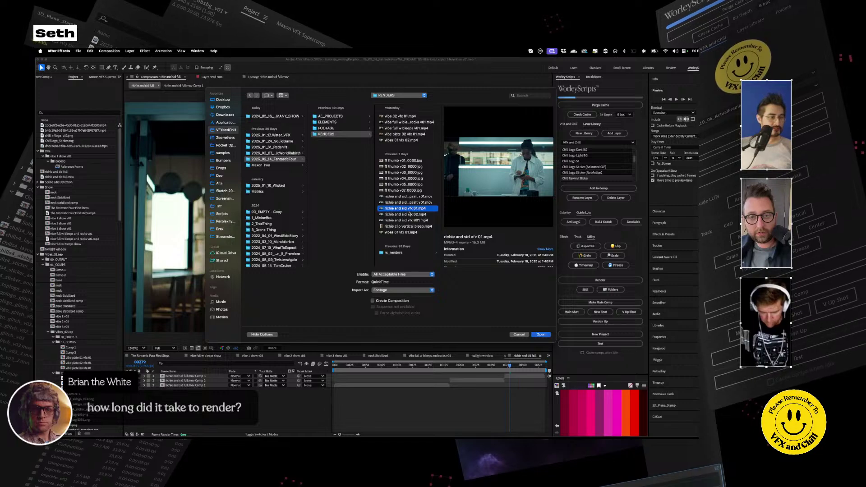
pyautogui.keyDown('shift'); pyautogui.click(410, 215); pyautogui.keyUp('shift')
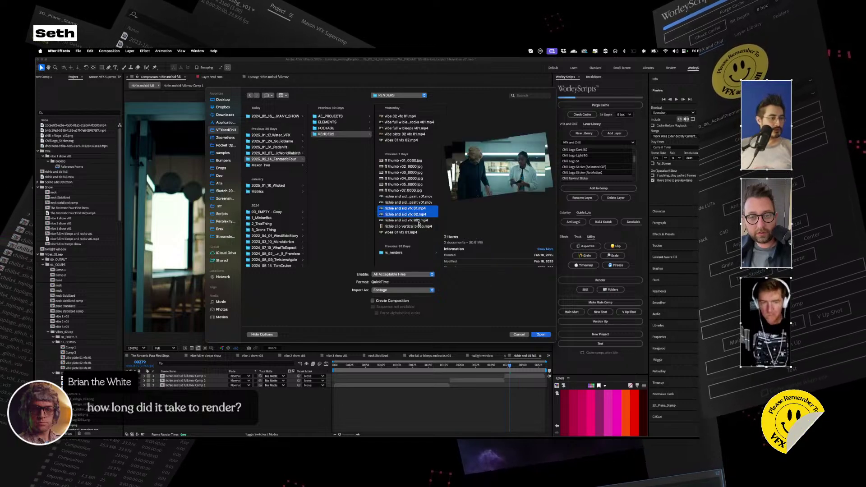
pyautogui.click(415, 215)
pyautogui.hotkey('shift', 'Down')
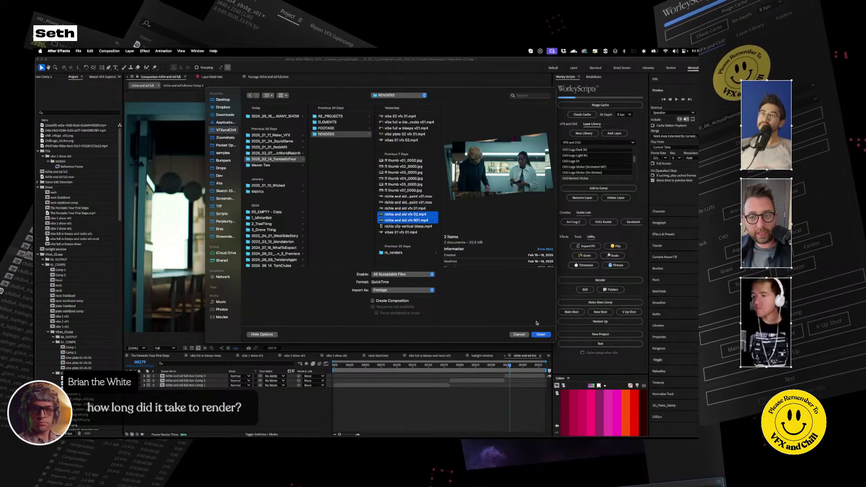
pyautogui.press('Return')
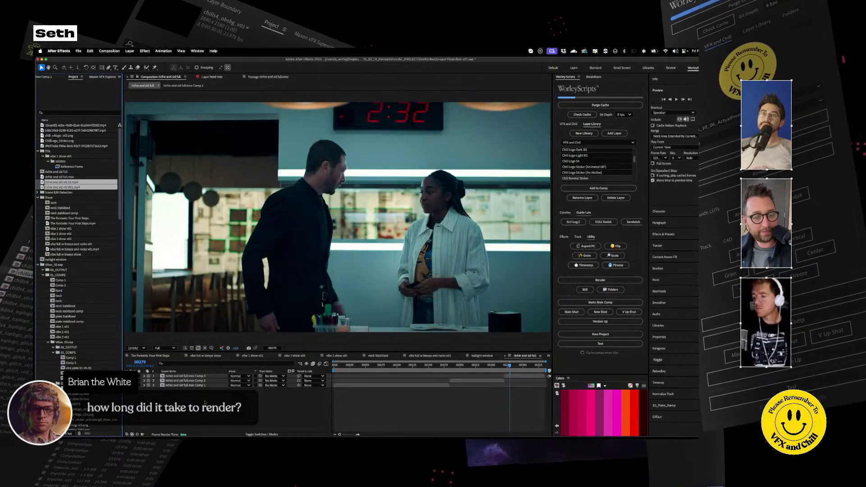
# Place richie and sid vfx 02.mp4 above the original footage in the first shot's pre-comp, Comp 1
pyautogui.doubleClick(161, 386)
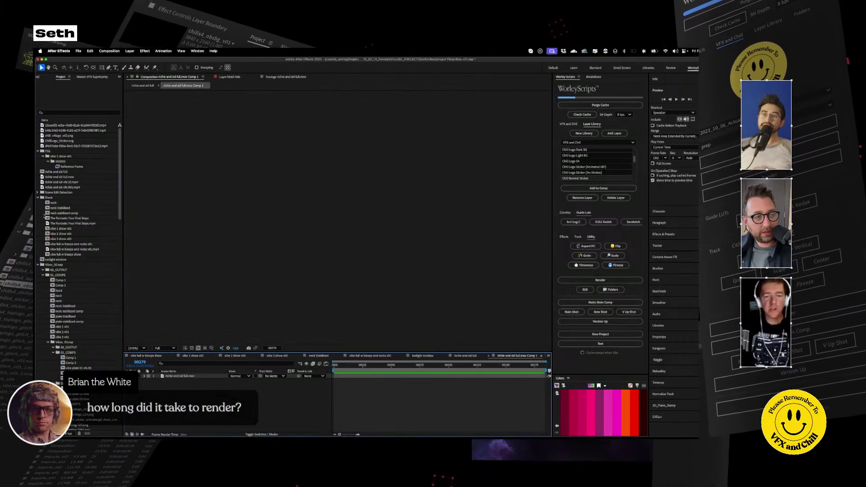
pyautogui.moveTo(63, 188); pyautogui.dragTo(198, 376)
pyautogui.press('Delete')
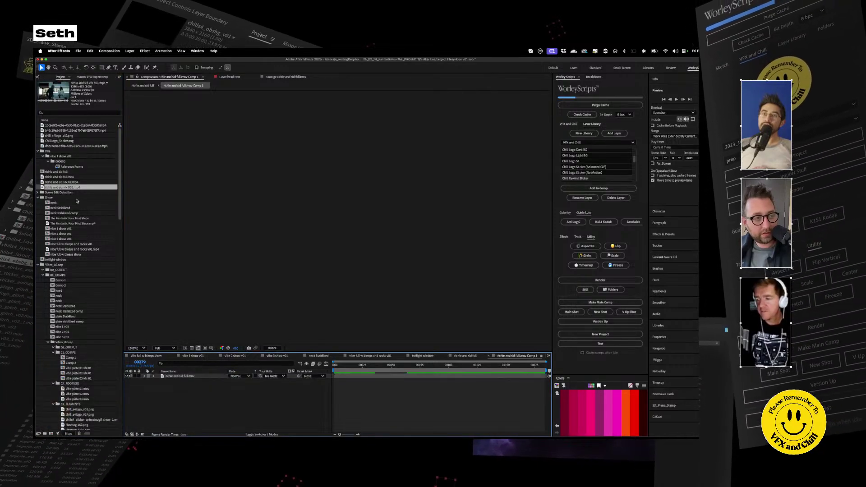
pyautogui.moveTo(60, 182); pyautogui.dragTo(194, 375)
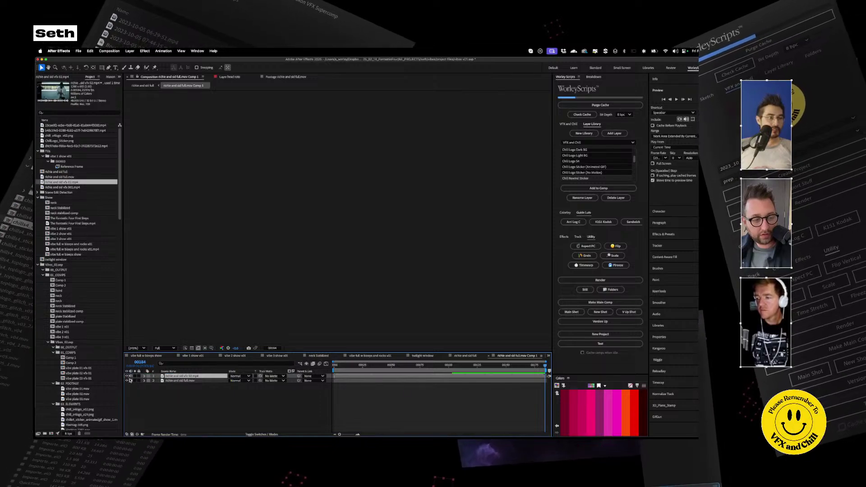
# Open the last shot's pre-comp, Comp 3, and place richie and sid vfx B01.mp4 above its original footage
pyautogui.click(472, 356)
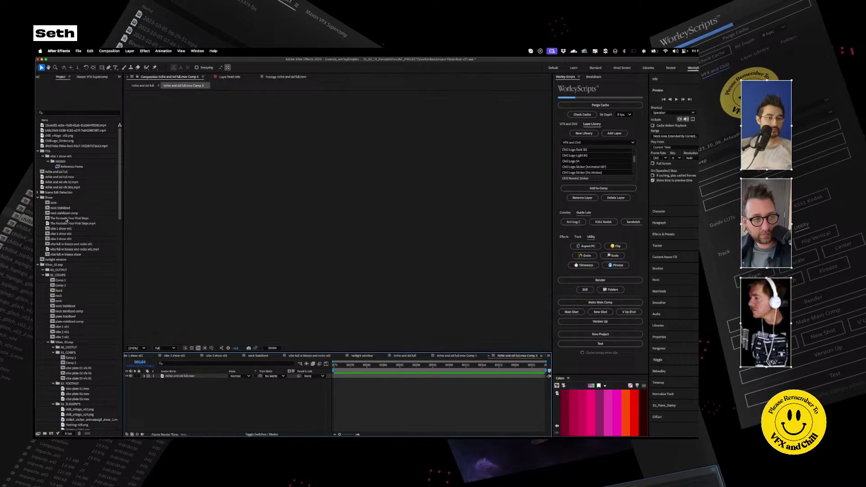
pyautogui.moveTo(65, 187); pyautogui.dragTo(185, 375)
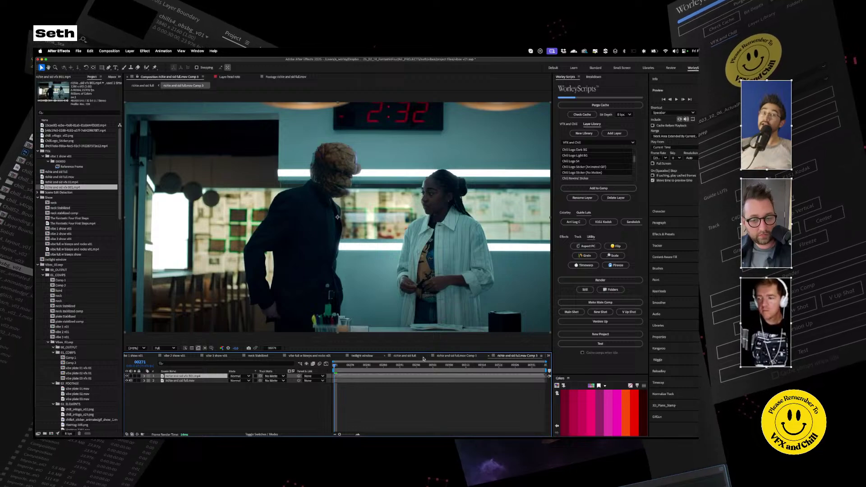
# Return to the richie and sid full comp and play the edit enlarged to review the replaced shots
pyautogui.click(405, 356)
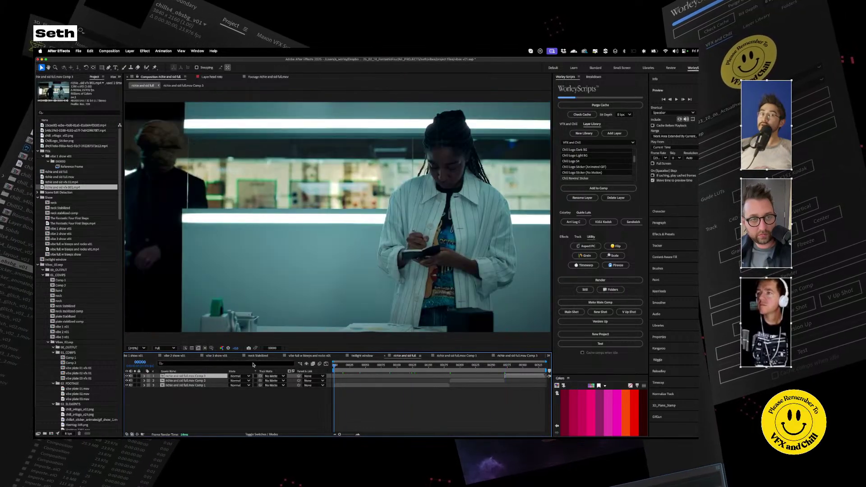
pyautogui.press('`')
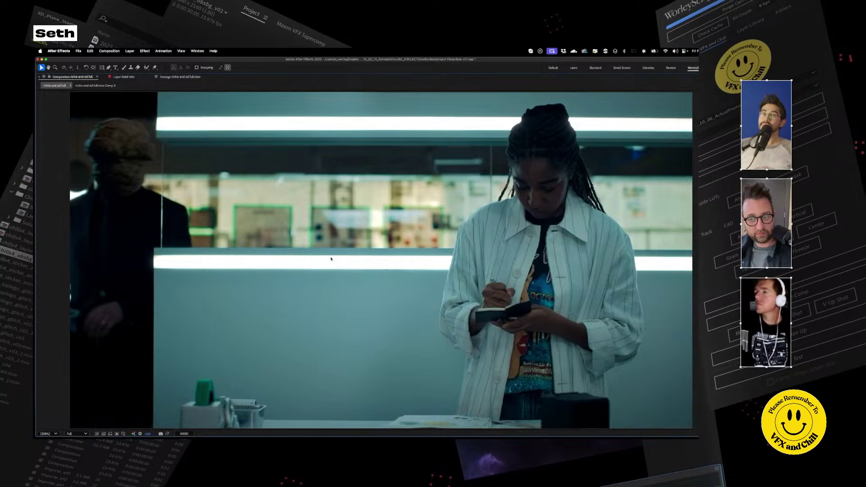
pyautogui.press('space')
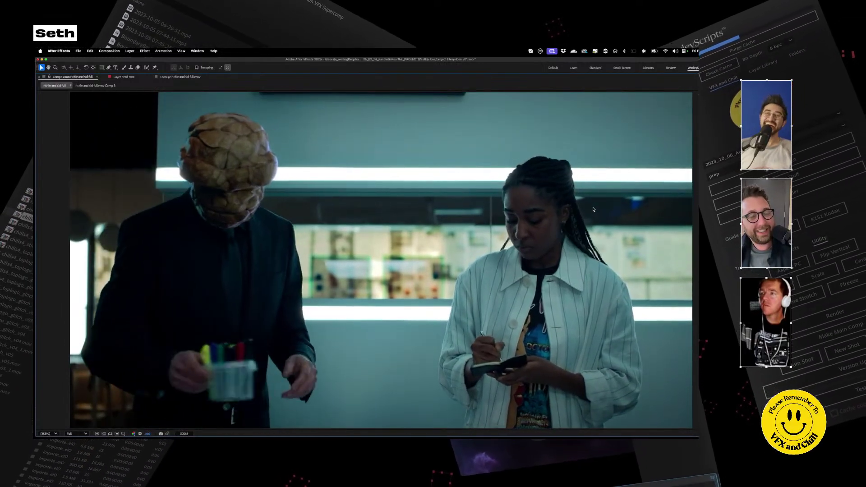
pyautogui.press('`')
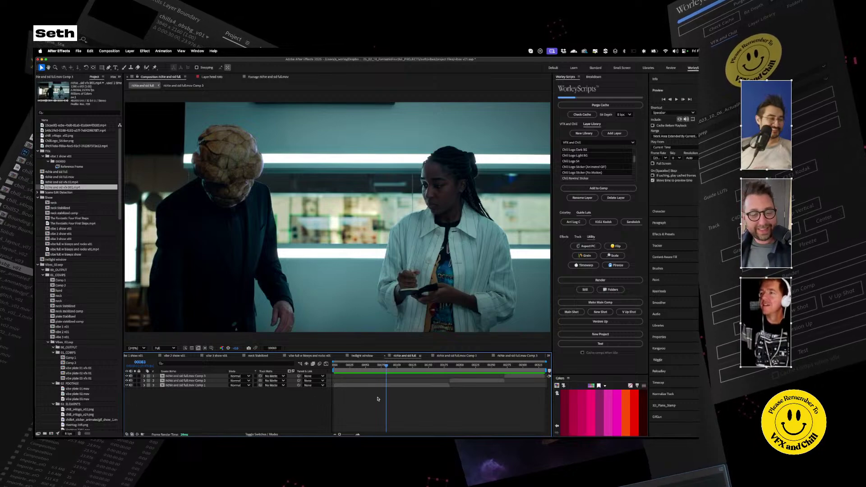
# Open the twilight window comp and enlarge the timeline area to show its layers
pyautogui.click(362, 356)
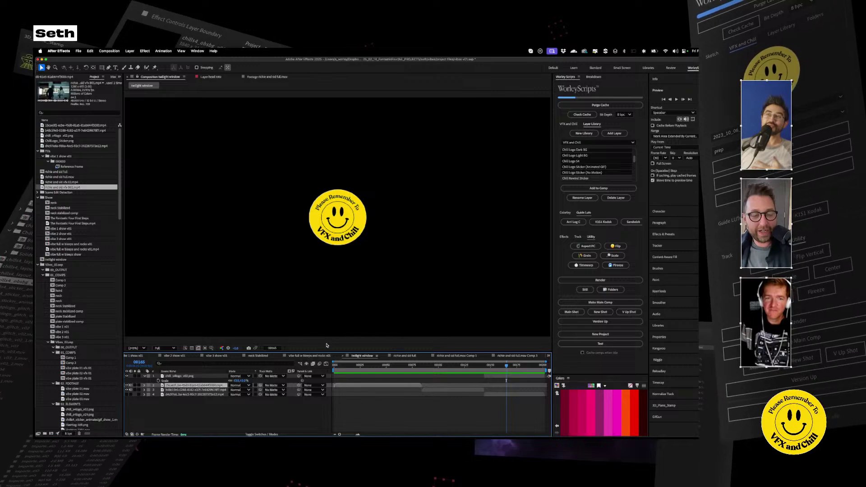
pyautogui.moveTo(326, 353); pyautogui.dragTo(329, 271)
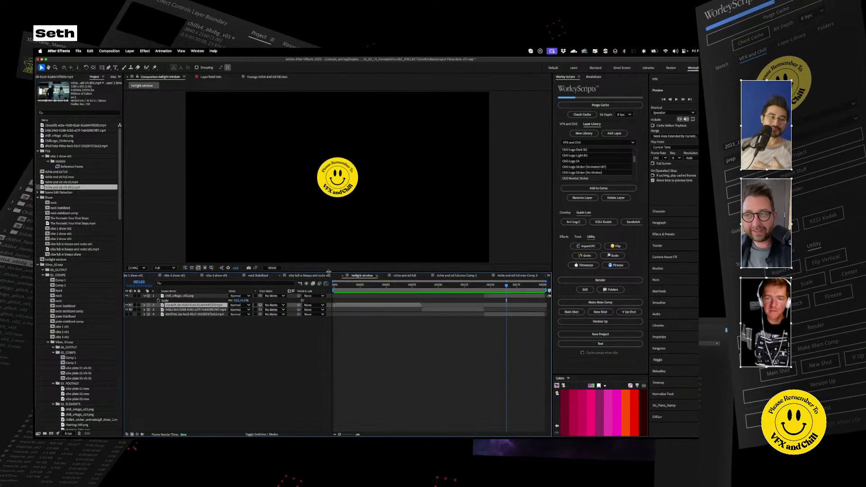
pyautogui.click(335, 343)
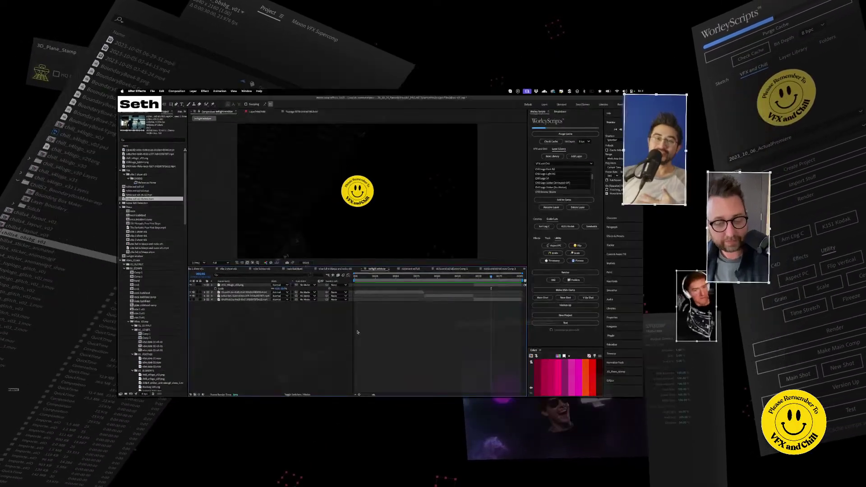